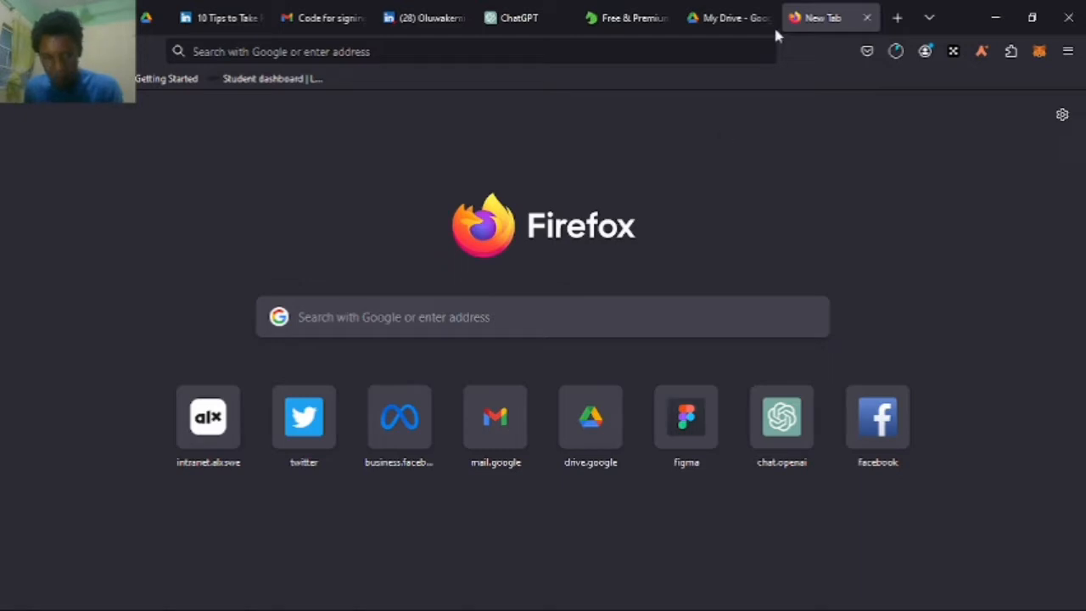
Go to the Figma website and open its downloads page
click(269, 54)
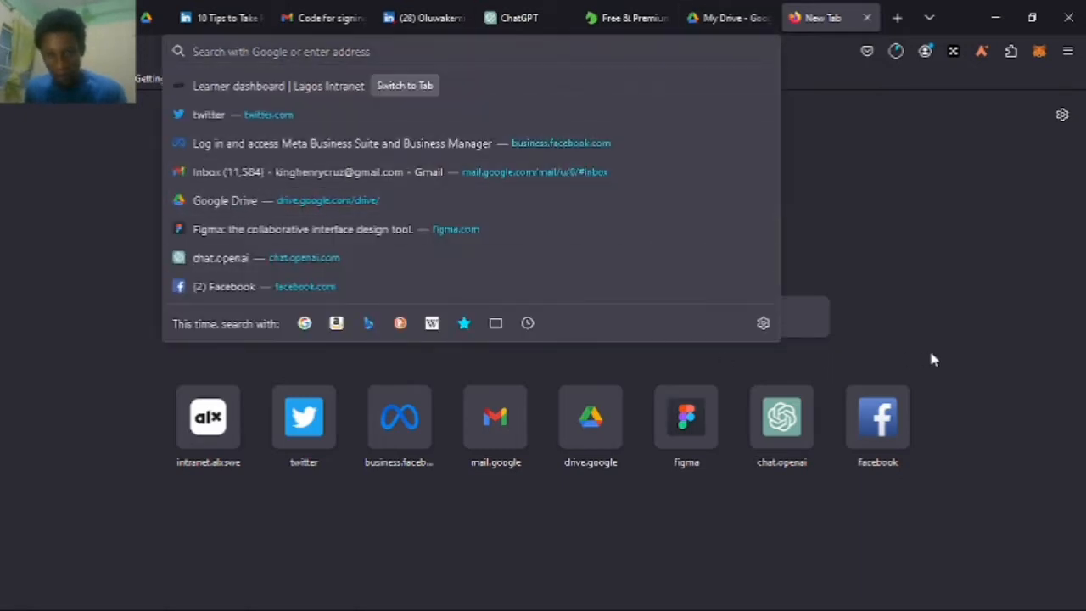
click(925, 400)
click(788, 421)
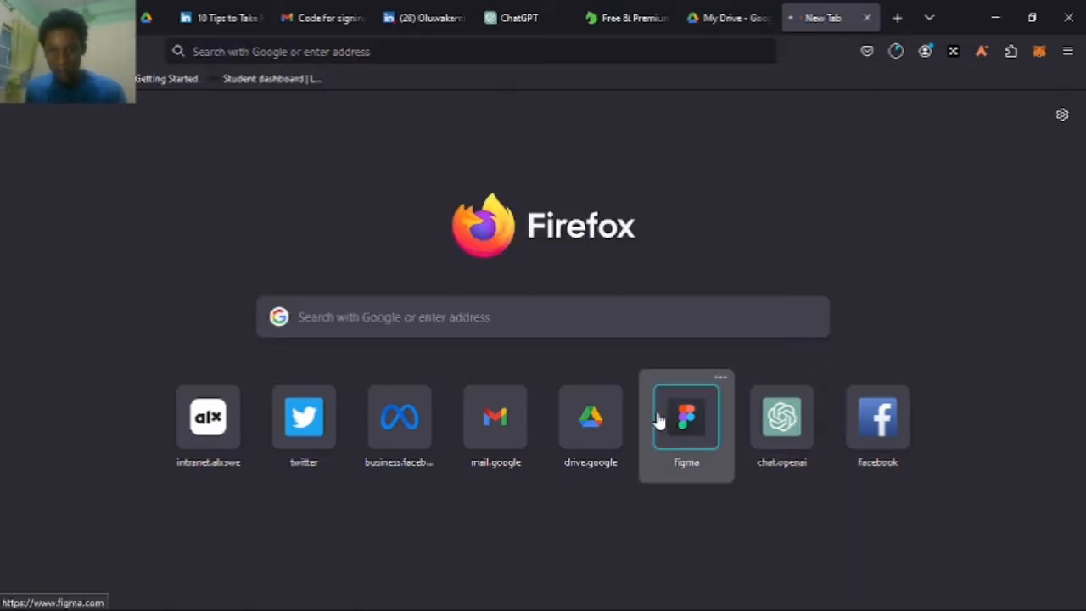
click(658, 418)
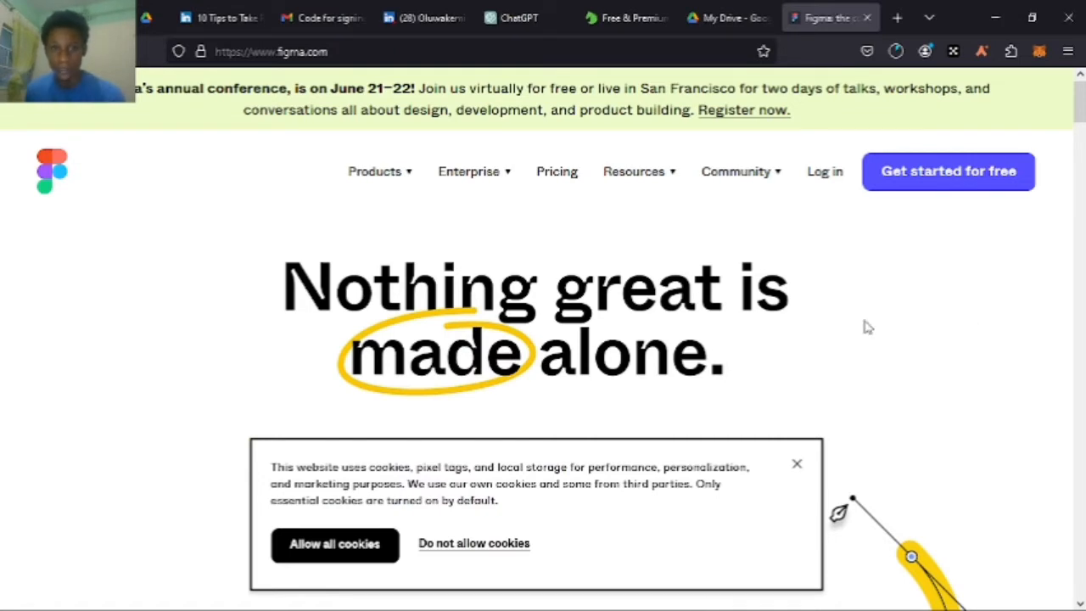
mouse_move(390, 184)
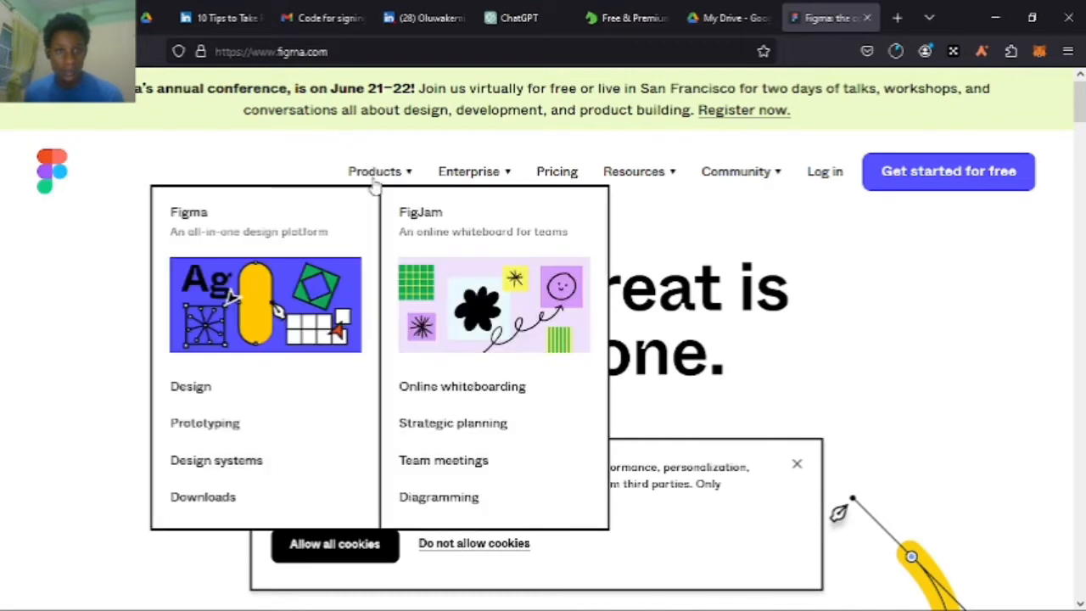
click(178, 497)
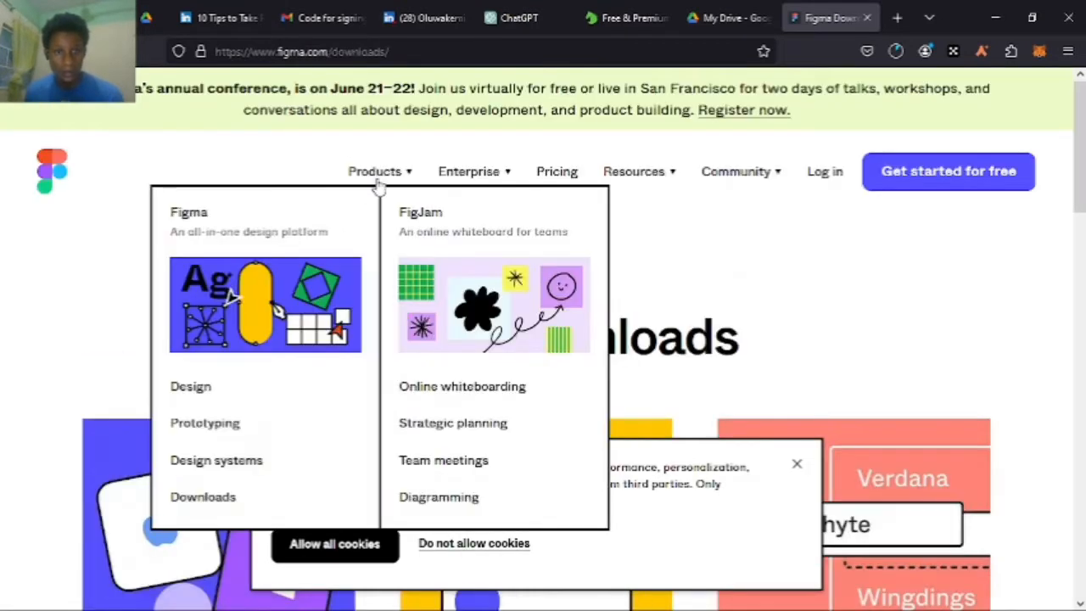
Allow all cookies on the Figma downloads page and download the desktop app for Windows
scroll(642, 358, down, 4)
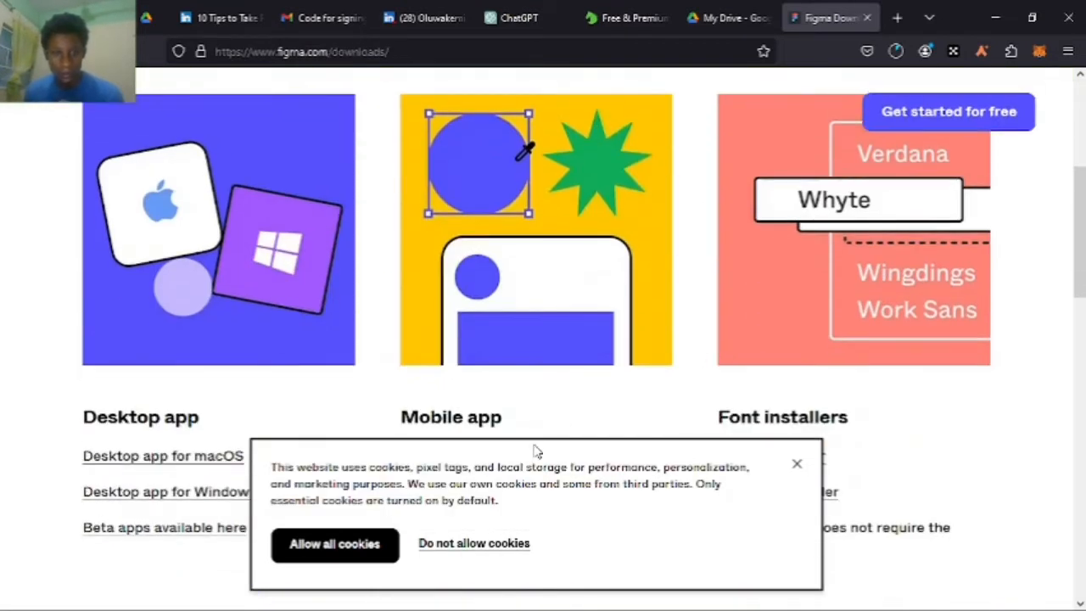
click(363, 556)
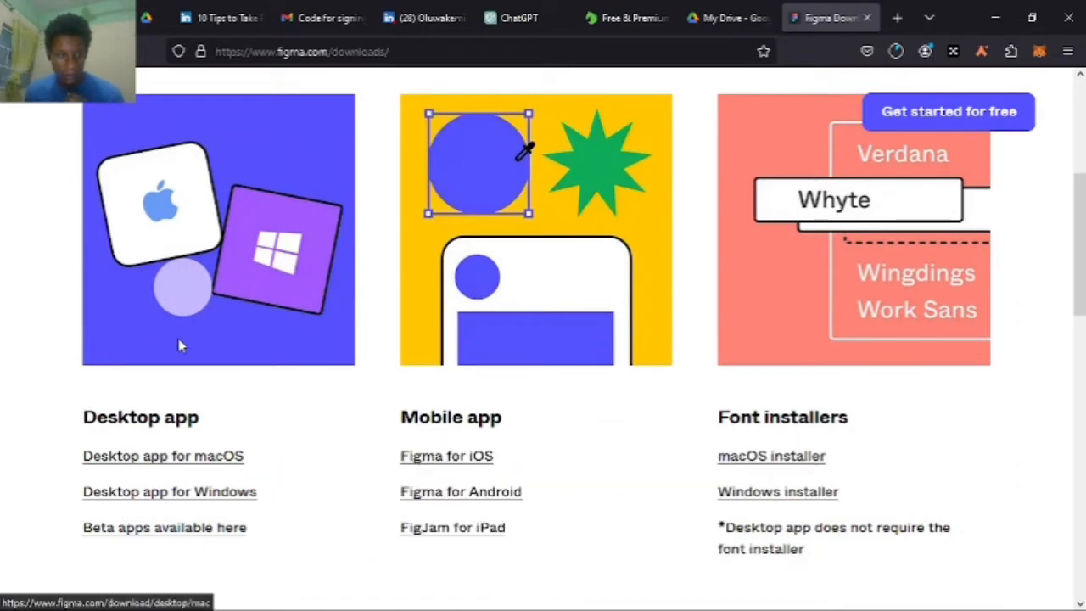
click(149, 496)
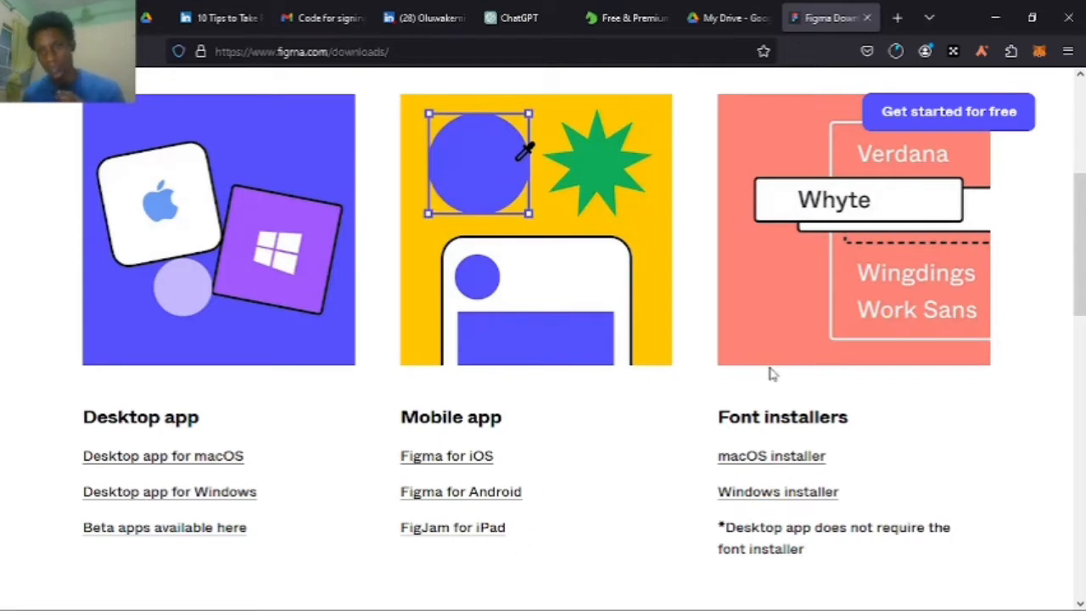
View the sign-up options for creating a free Figma account and close the form
scroll(770, 371, up, 3)
scroll(704, 290, up, 2)
mouse_move(788, 168)
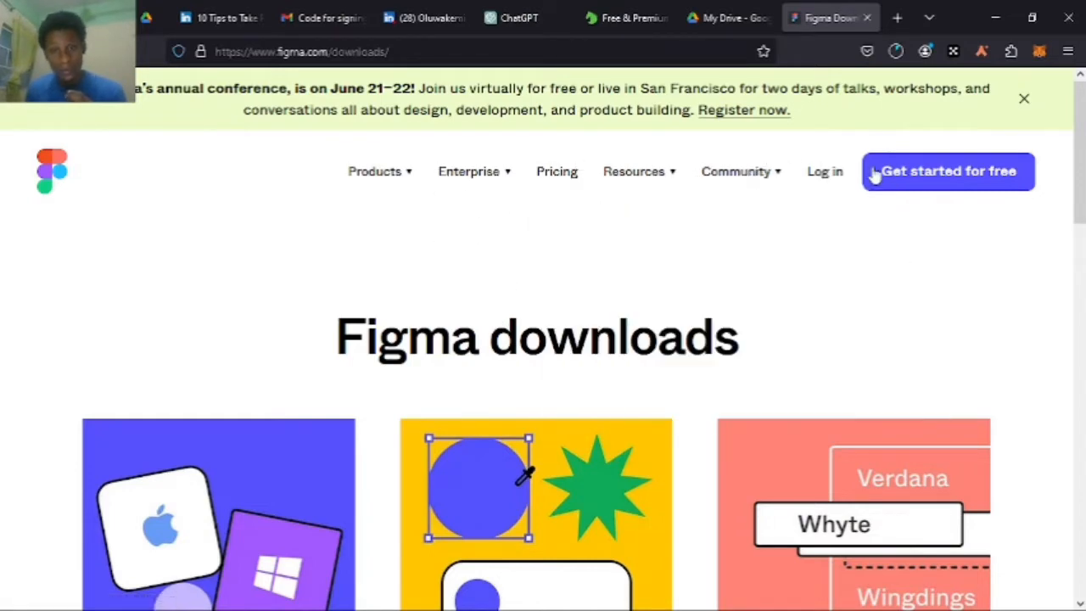
click(947, 163)
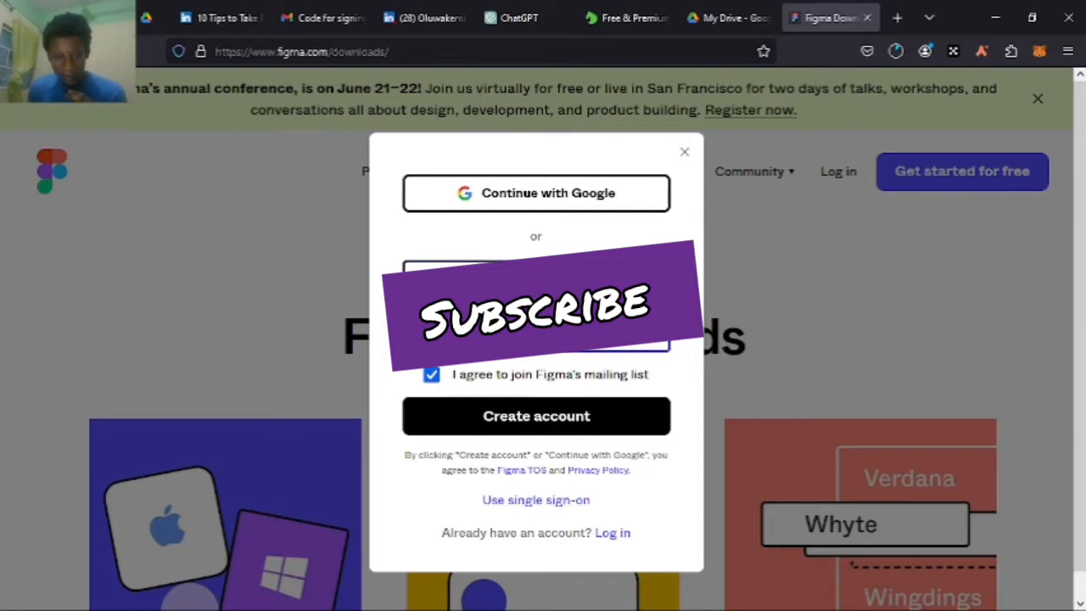
click(684, 151)
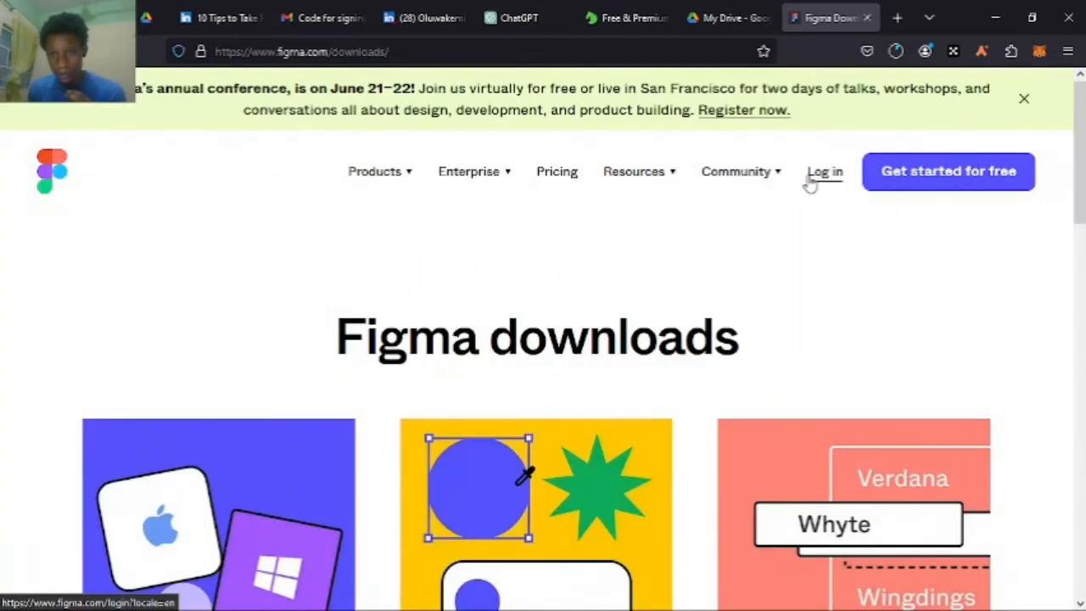
Log in to the existing Figma account by entering the account password
click(817, 178)
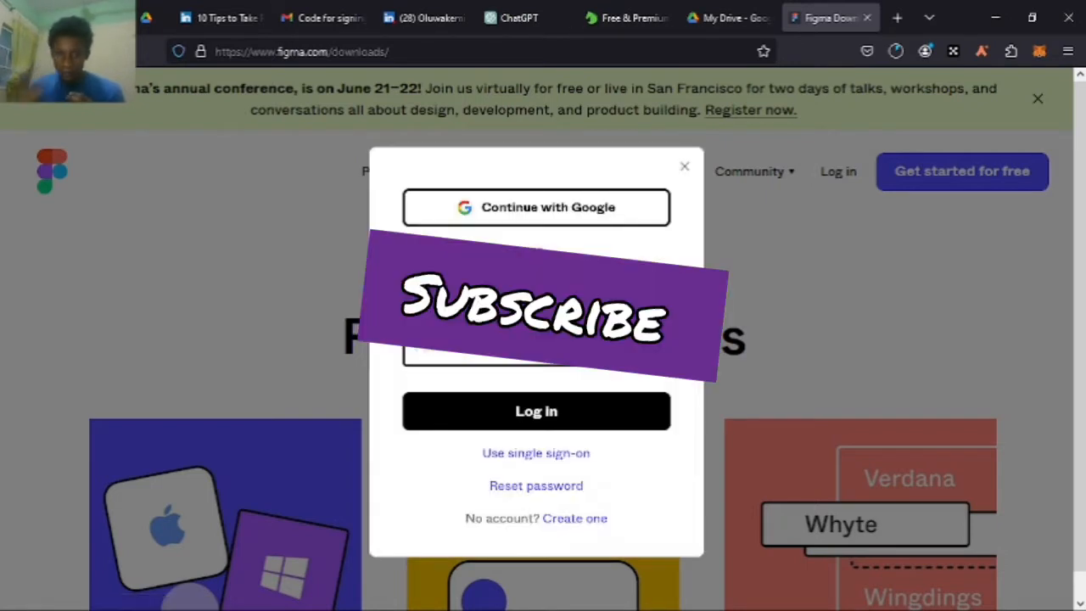
click(489, 347)
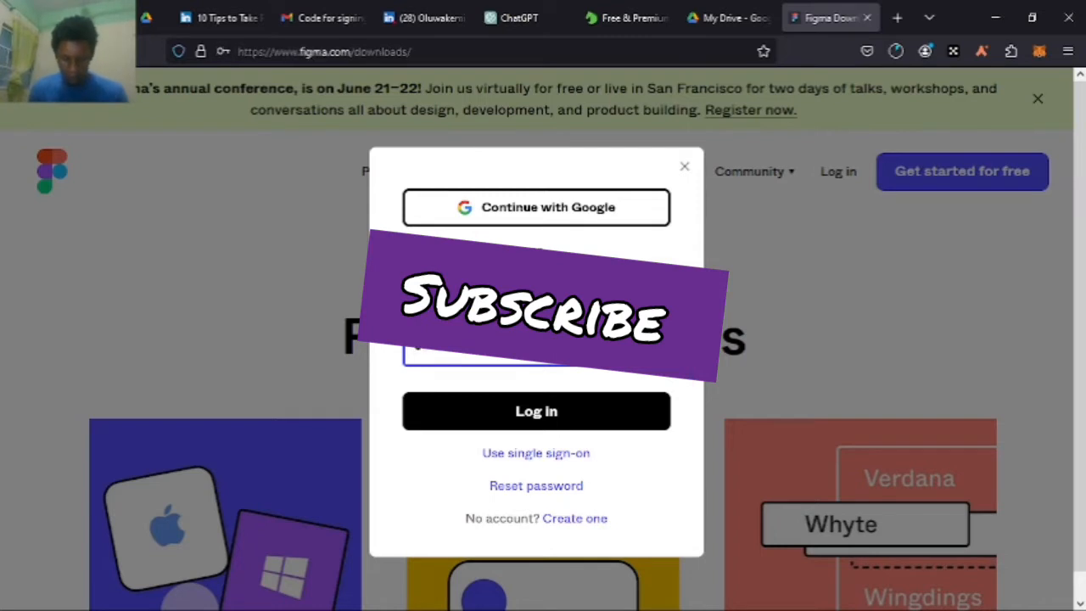
text(•••)
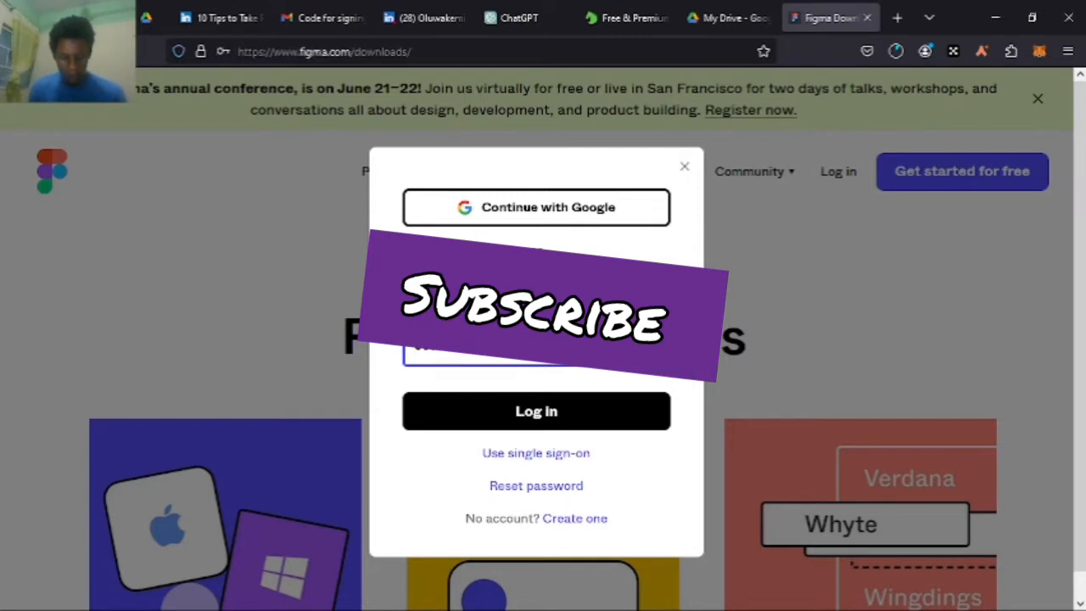
key(Return)
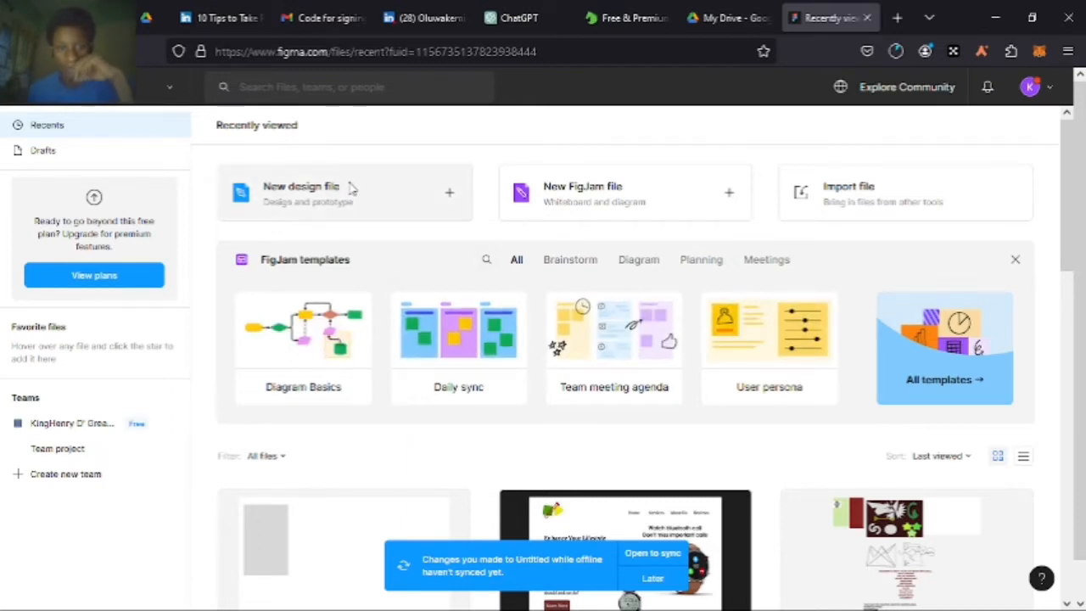
Create a new blank design file from the recently viewed files page
scroll(649, 363, down, 5)
scroll(648, 363, down, 2)
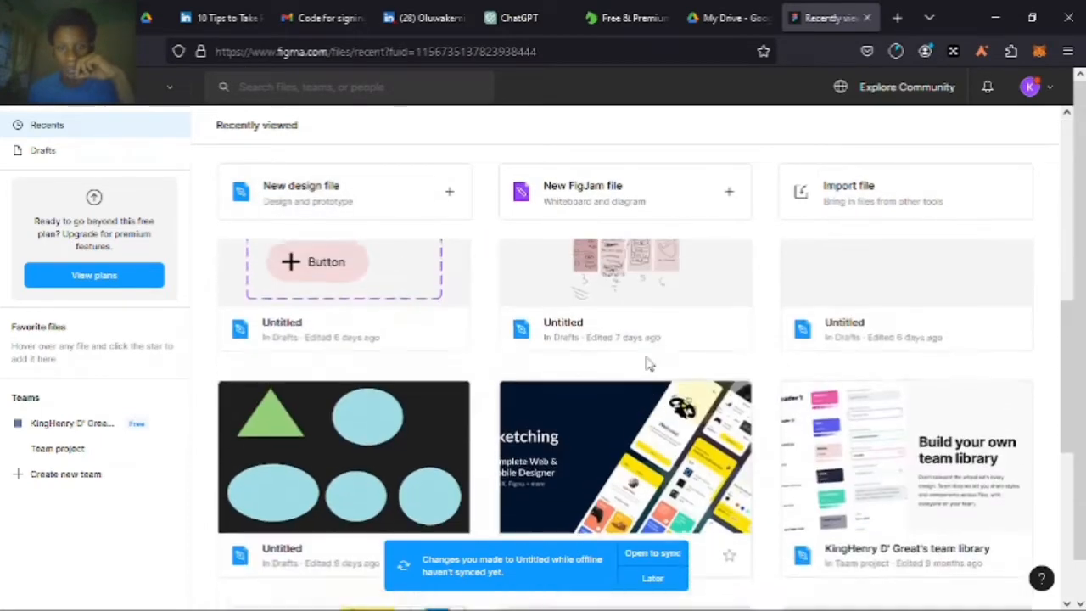
scroll(662, 339, up, 3)
scroll(670, 318, up, 3)
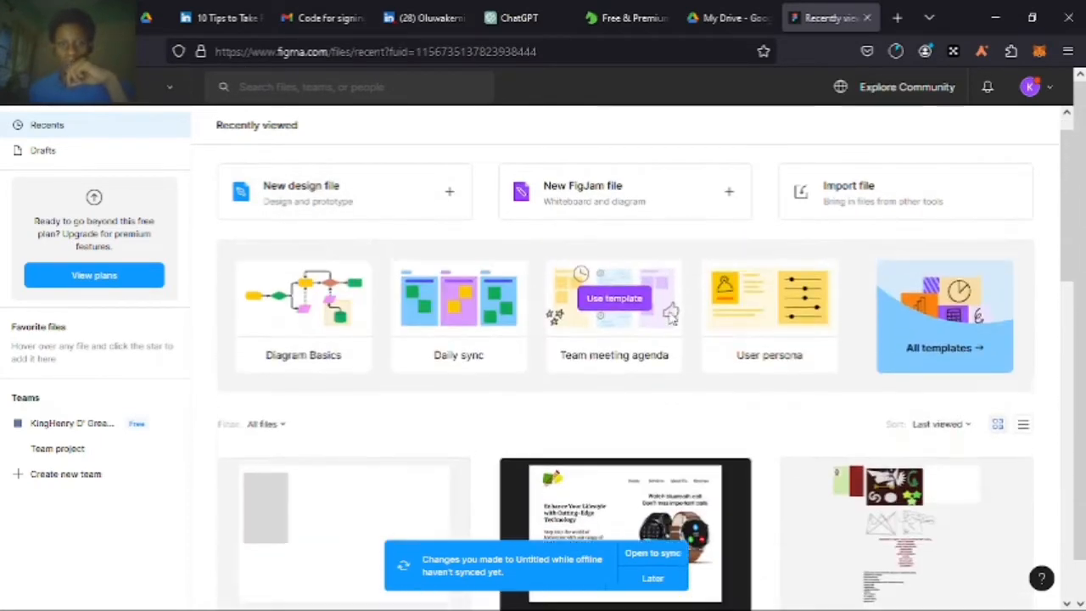
click(332, 194)
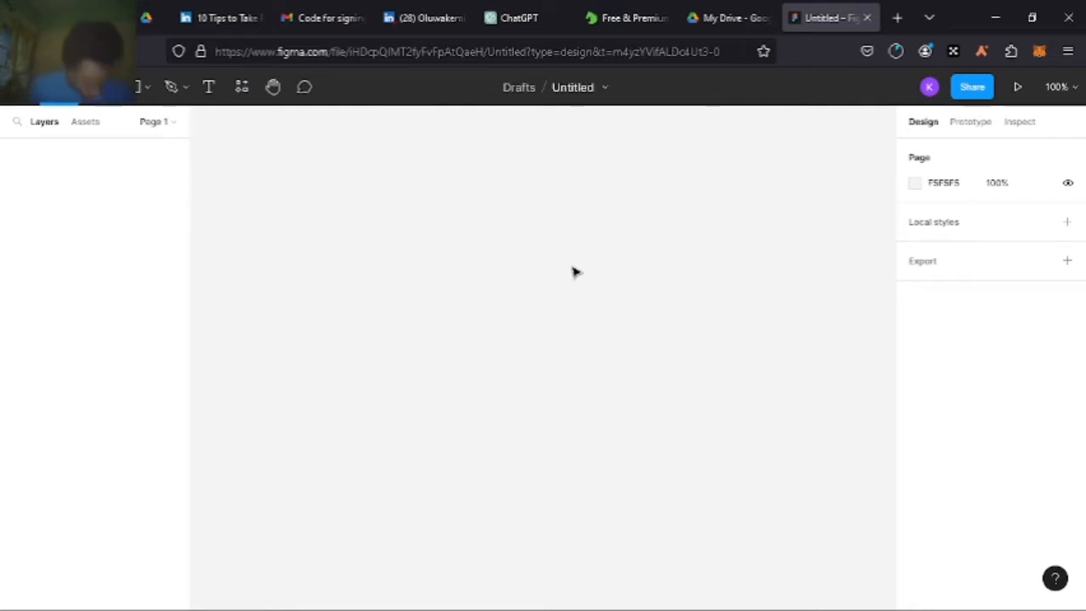
Rename the untitled design file to "Getting started"
click(569, 89)
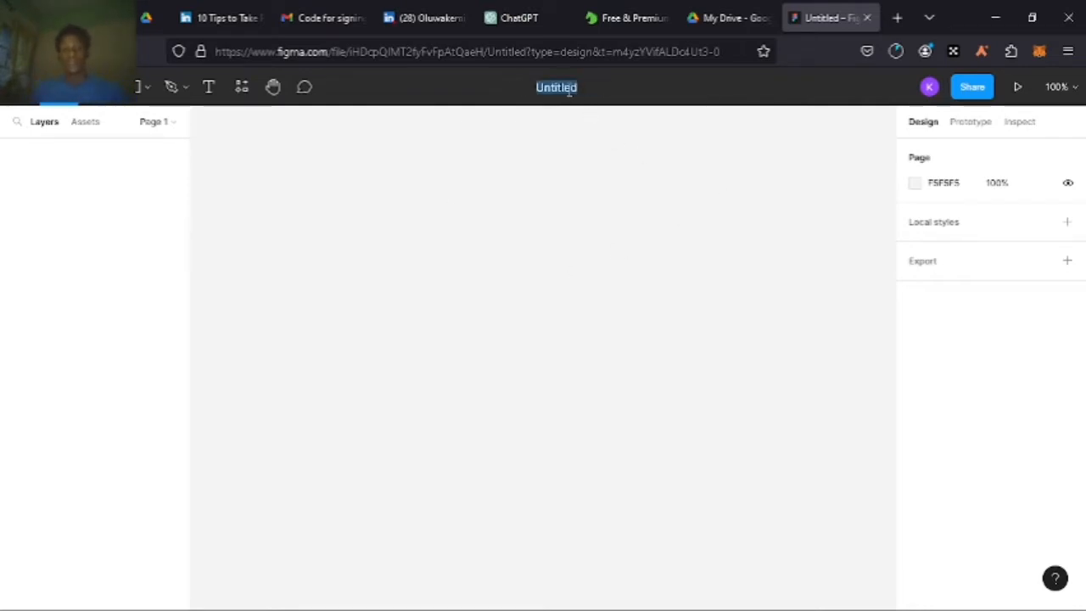
click(577, 203)
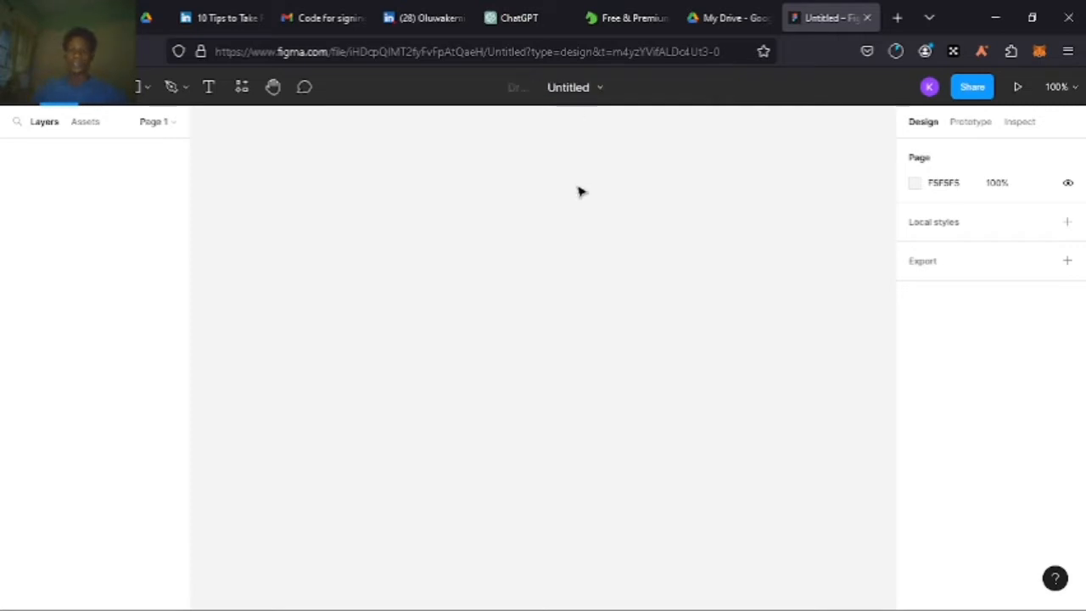
click(566, 90)
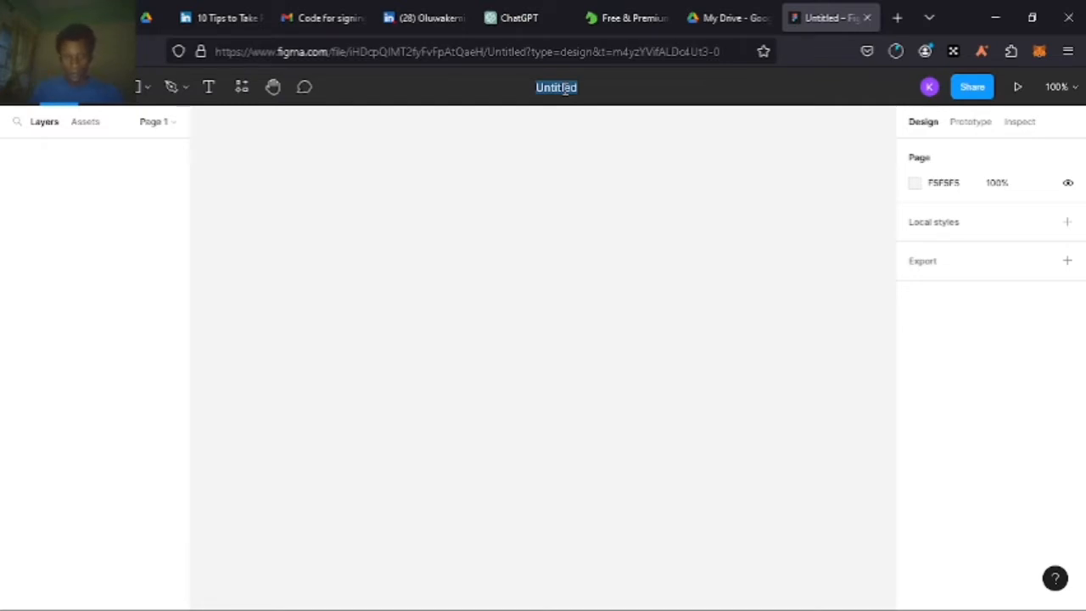
text(Fi)
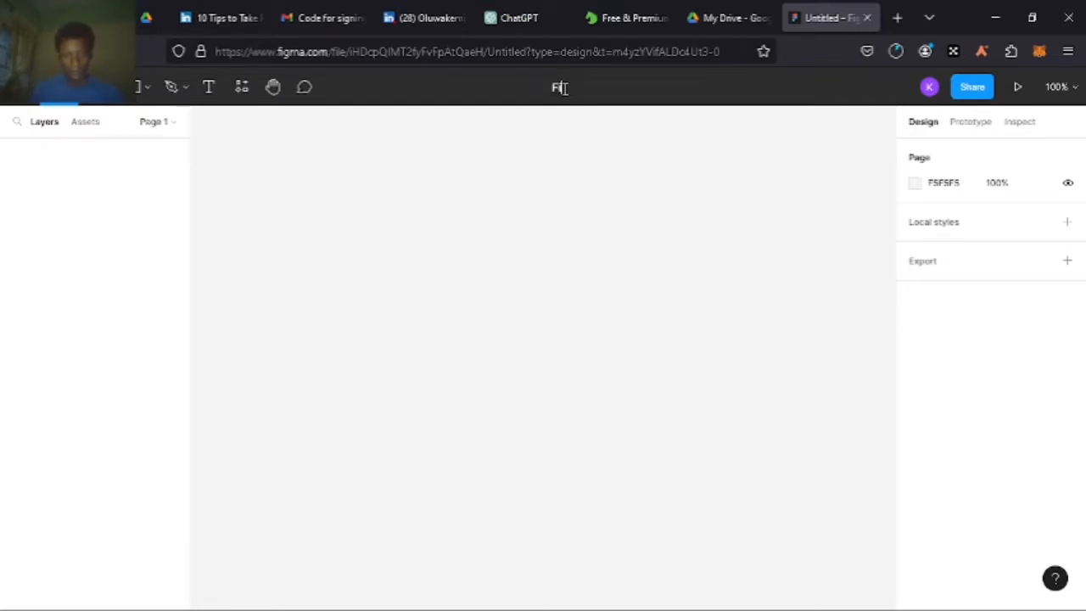
key(BackSpace)
key(BackSpace)
key(BackSpace)
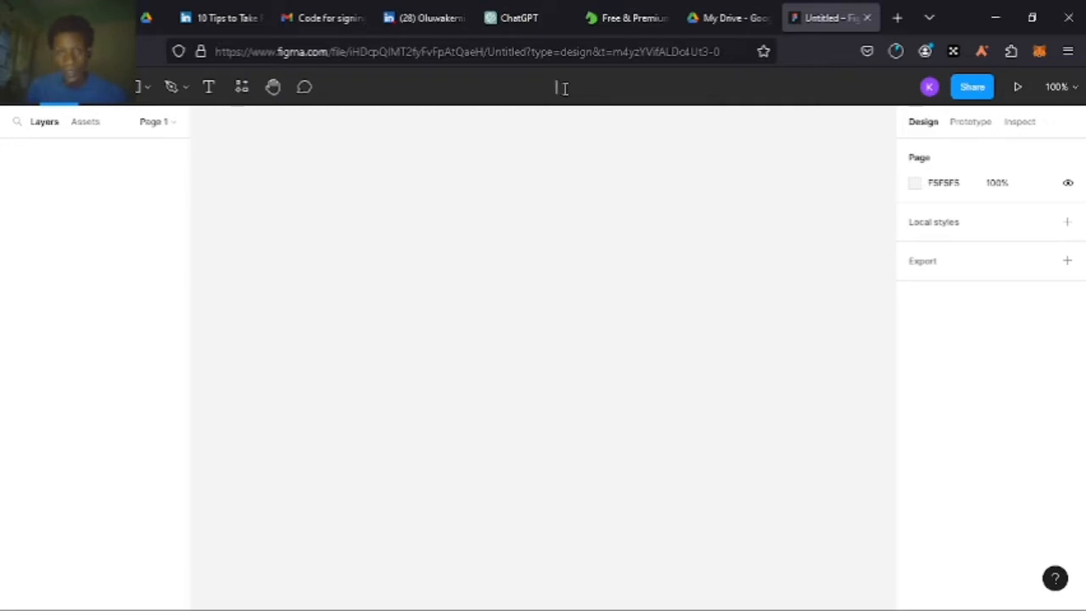
text(Getting )
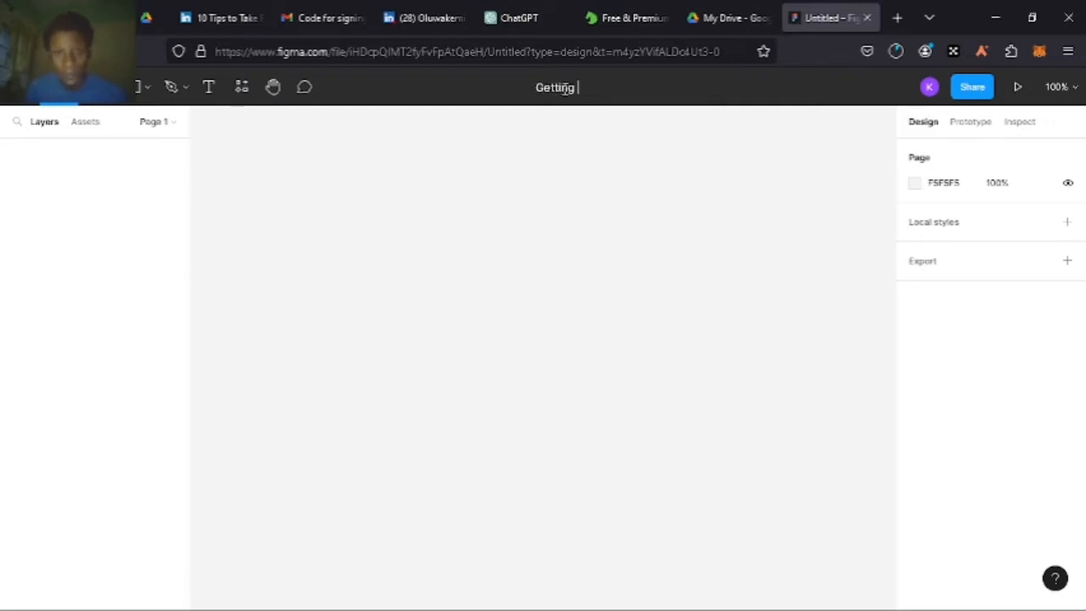
text(starte)
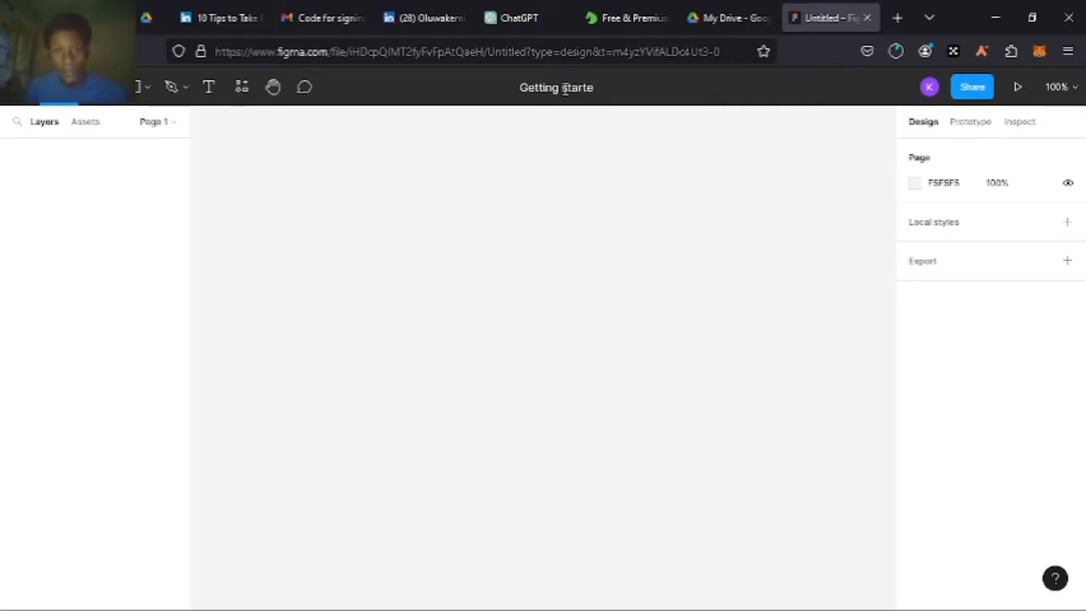
text(d withF)
key(BackSpace)
key(BackSpace)
key(BackSpace)
key(BackSpace)
key(BackSpace)
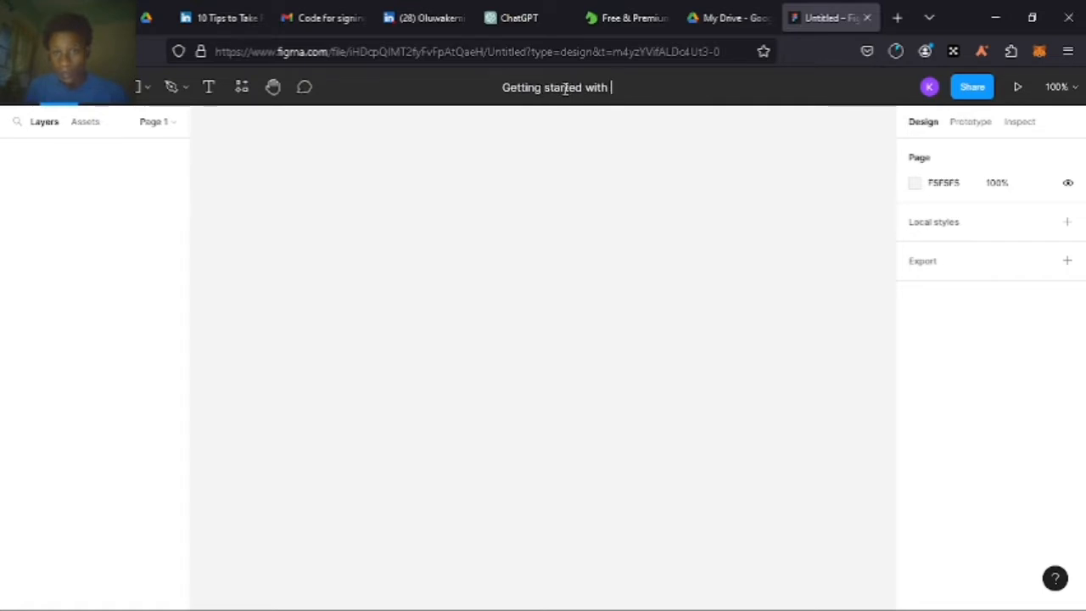
key(BackSpace)
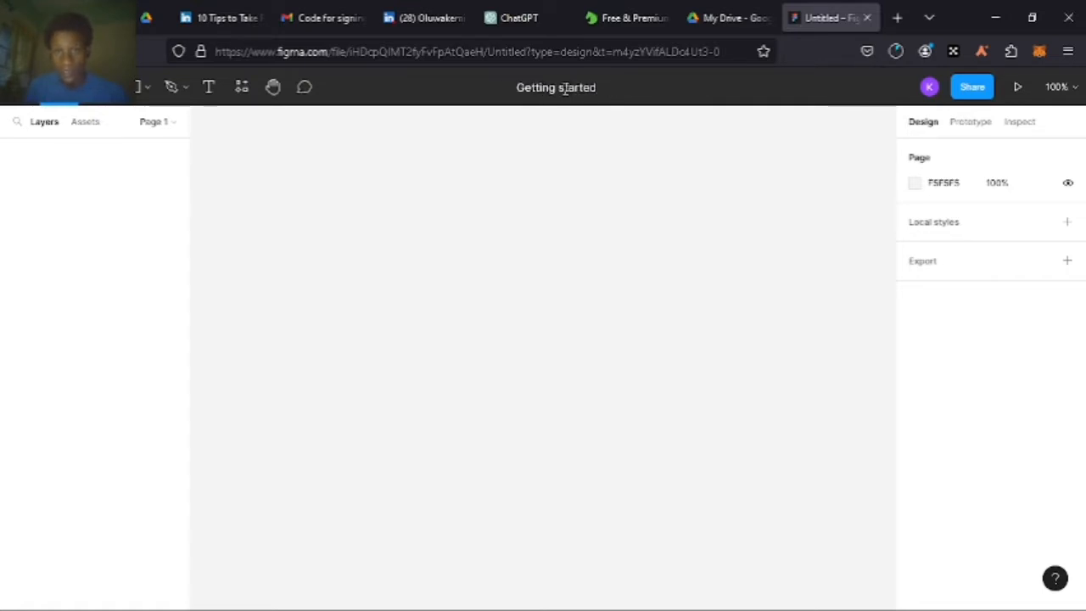
key(Return)
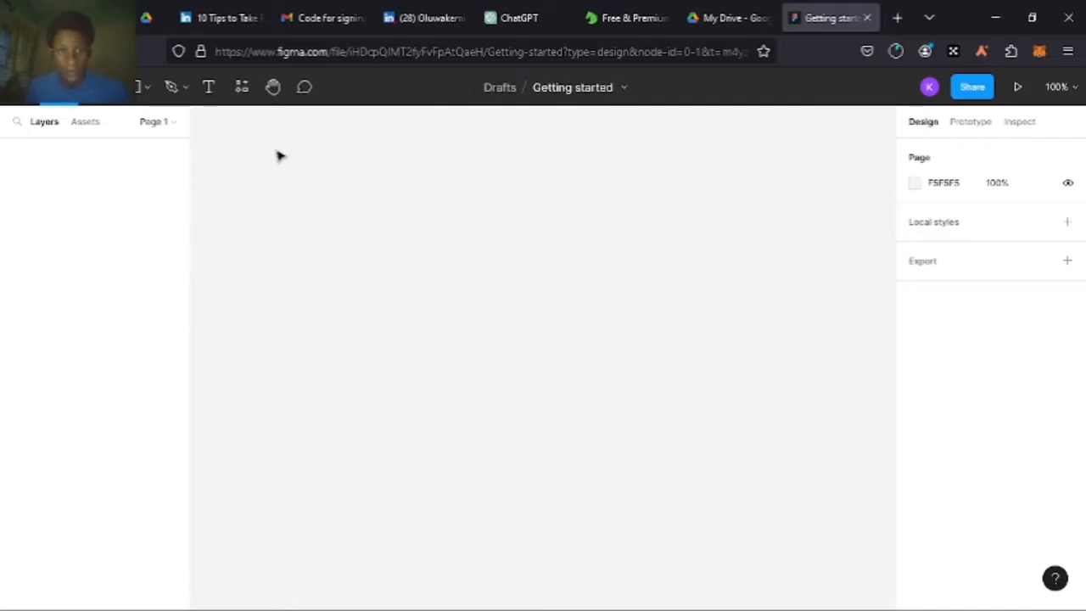
drag(273, 143, 502, 307)
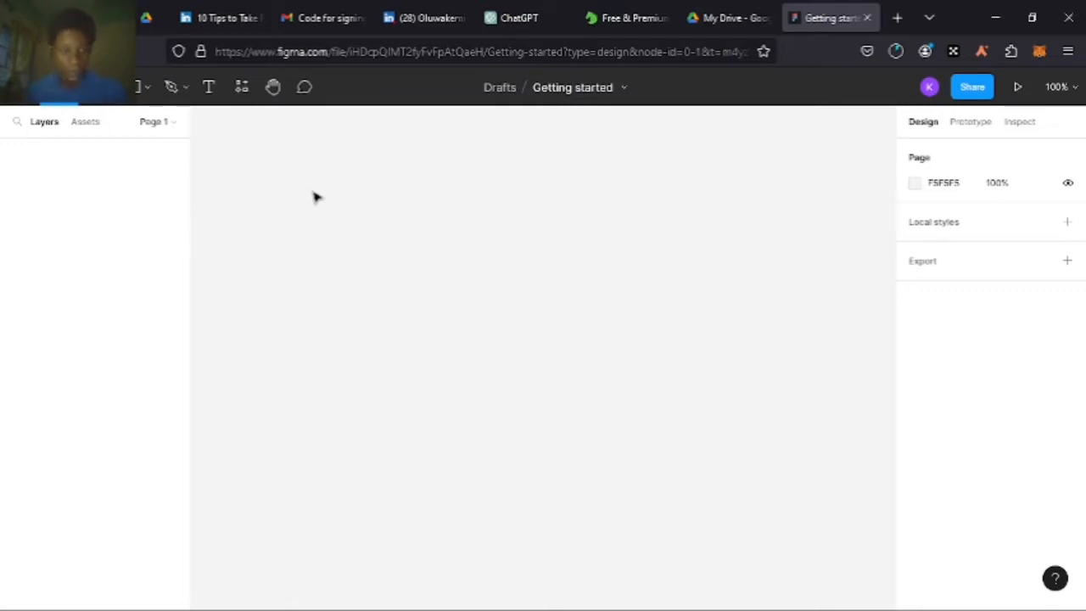
click(32, 100)
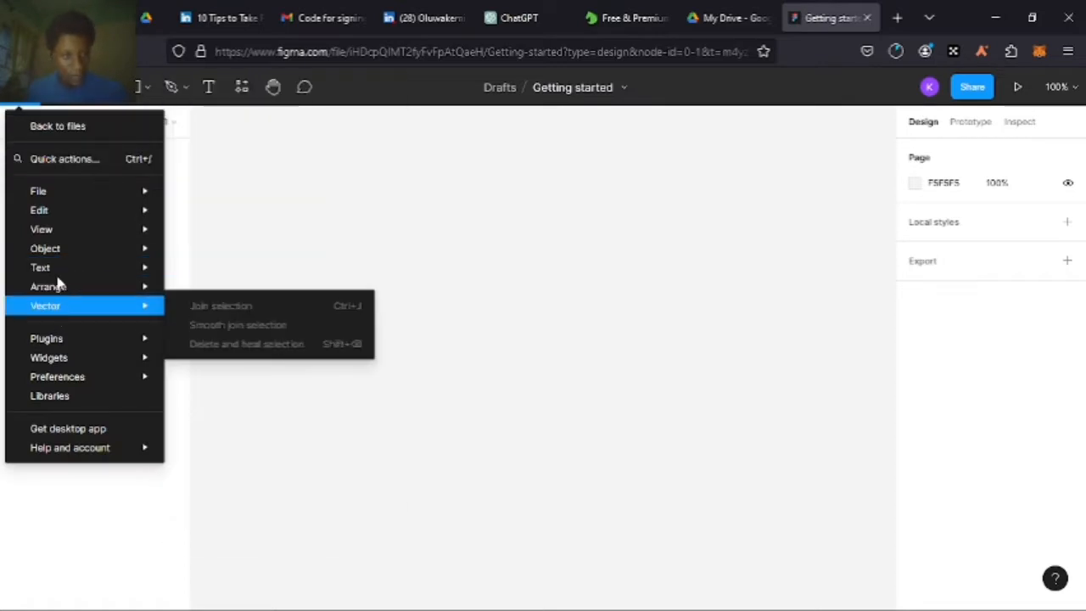
mouse_move(58, 272)
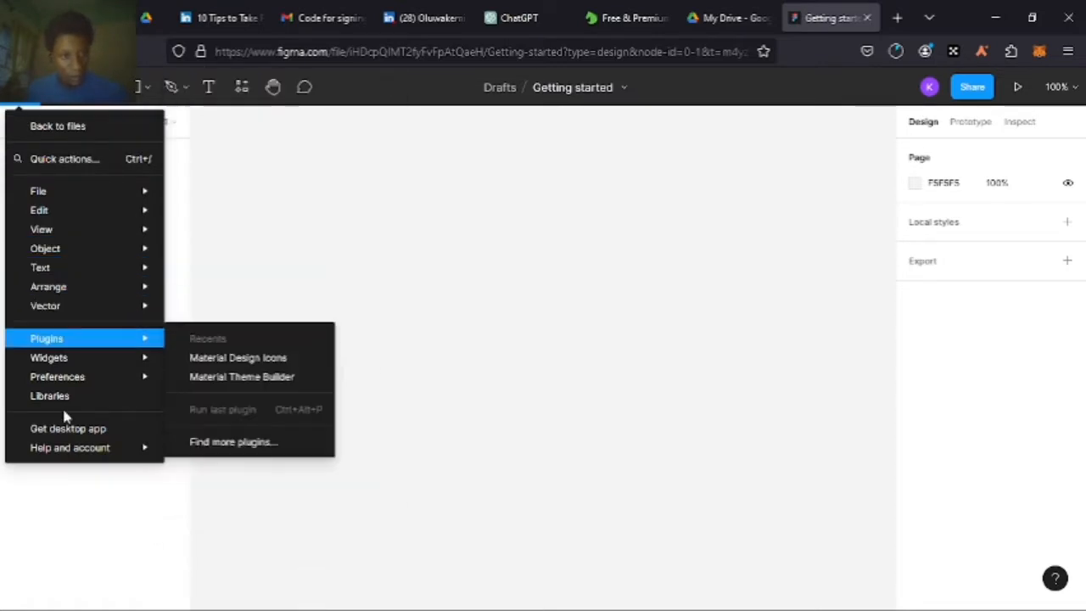
mouse_move(104, 339)
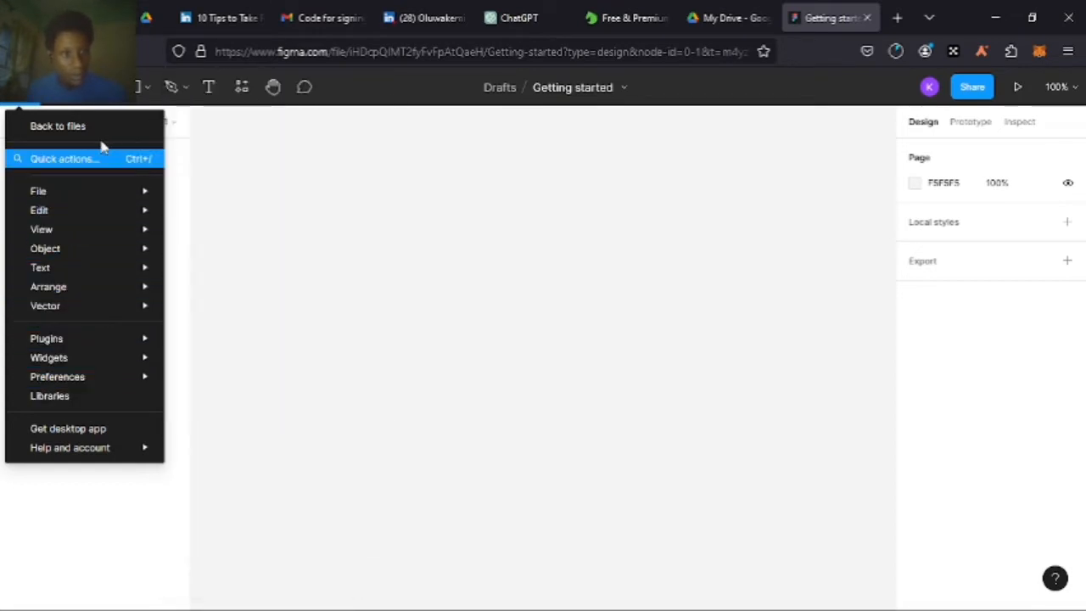
mouse_move(96, 193)
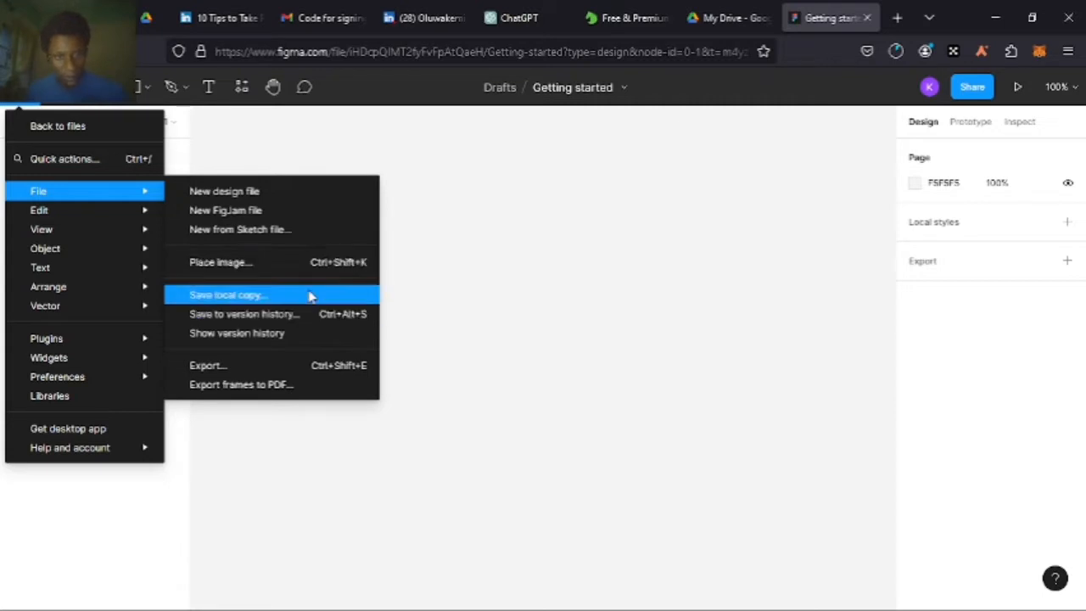
mouse_move(118, 305)
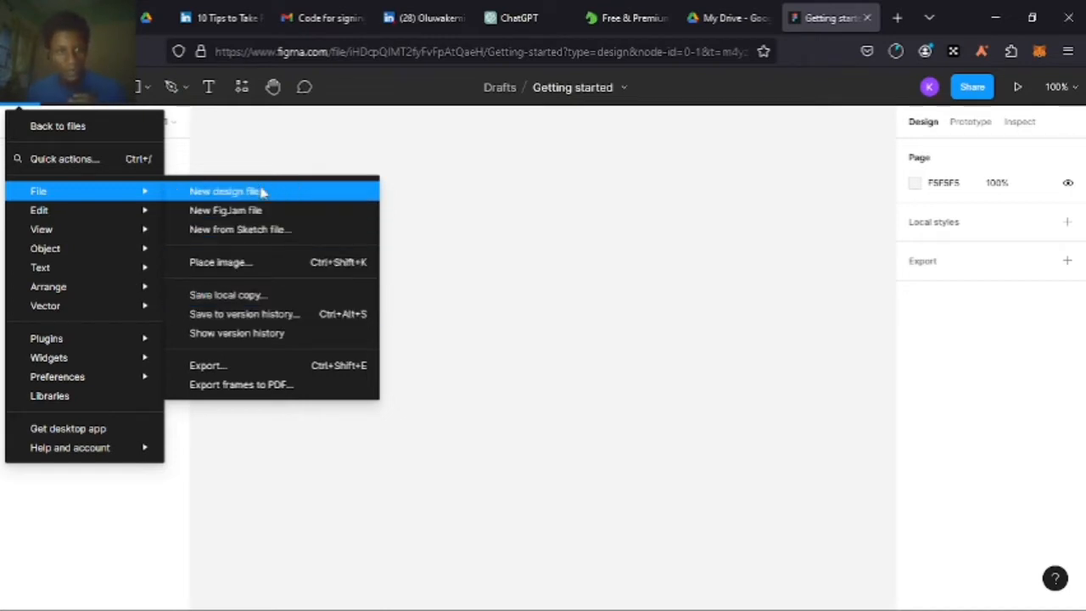
click(438, 150)
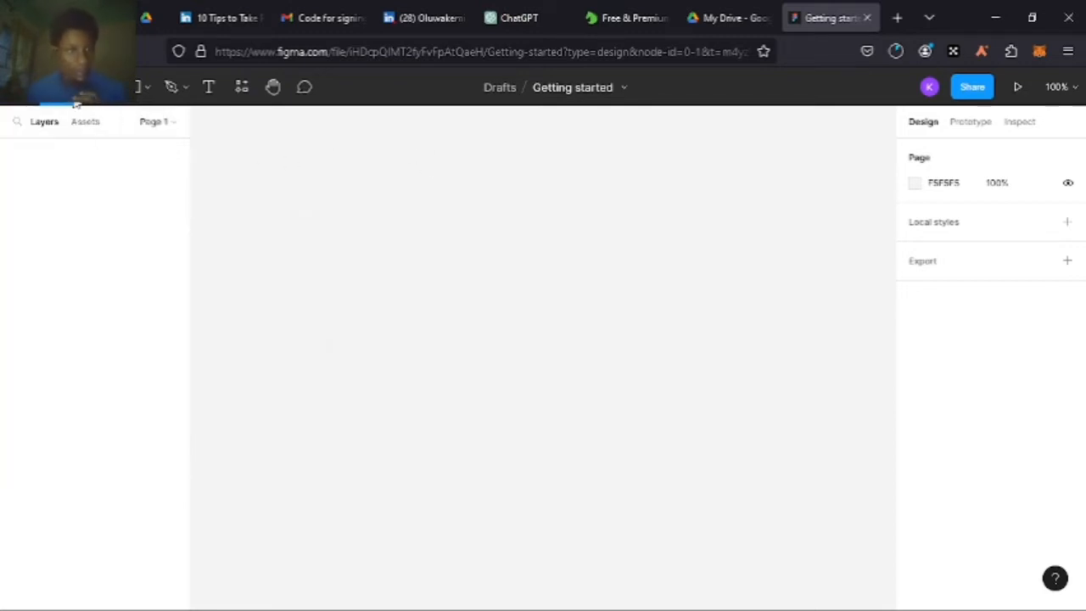
click(107, 104)
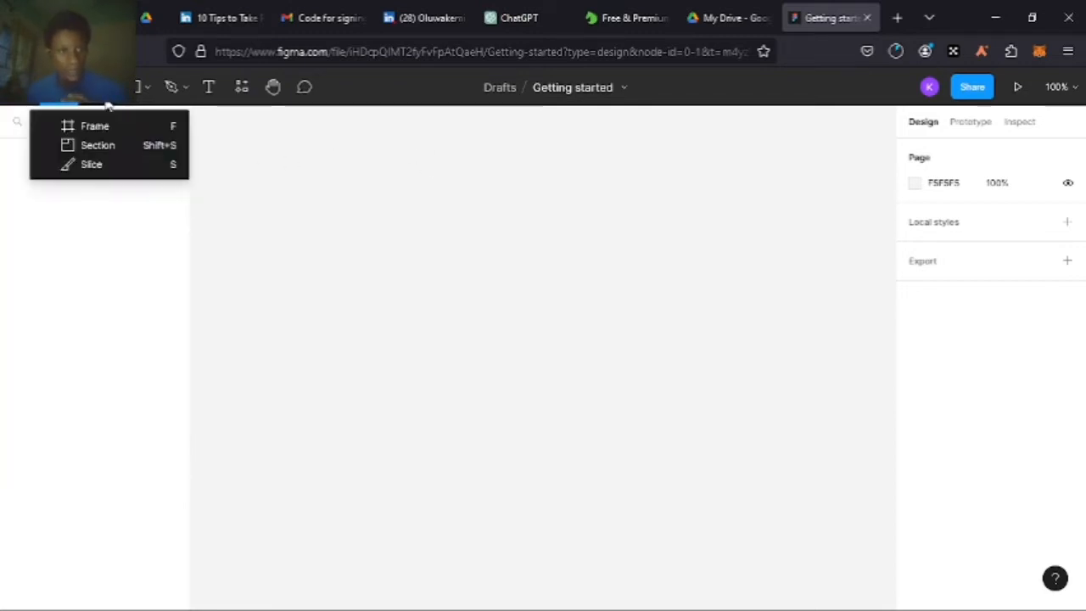
click(106, 127)
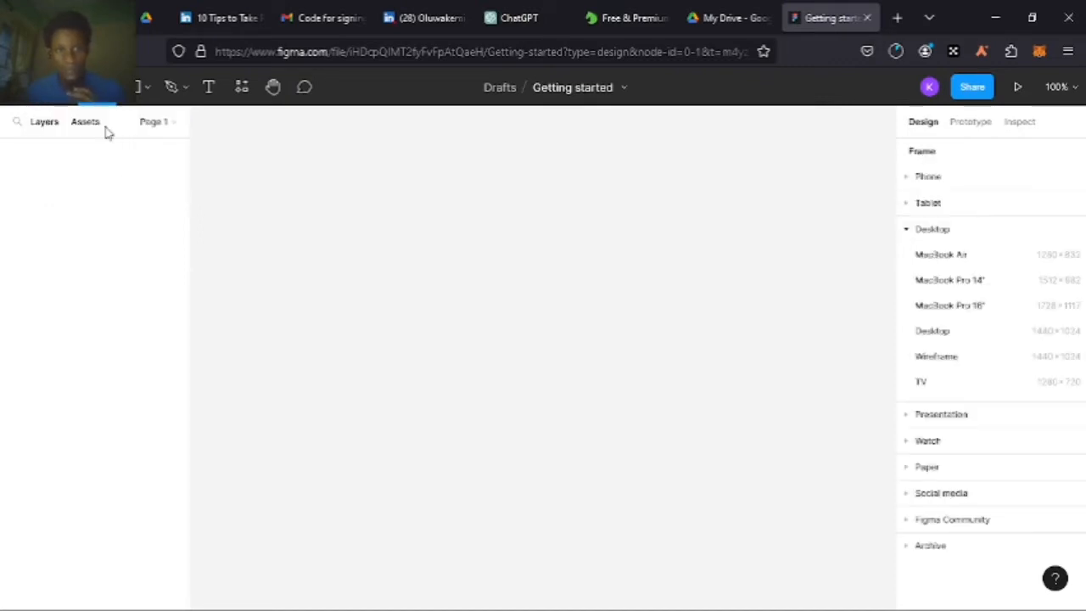
click(108, 93)
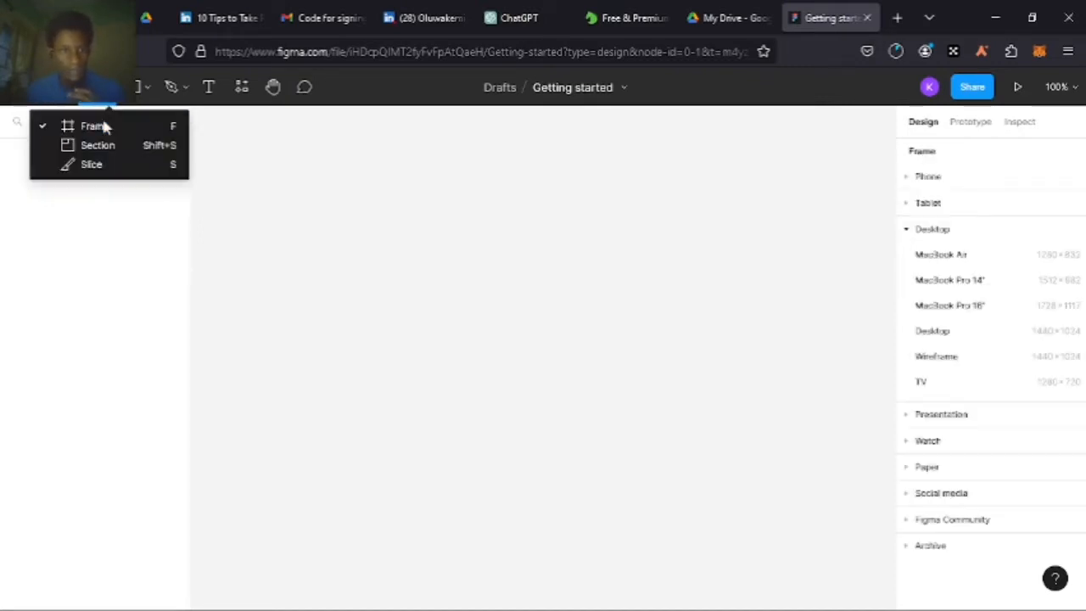
click(170, 145)
click(262, 143)
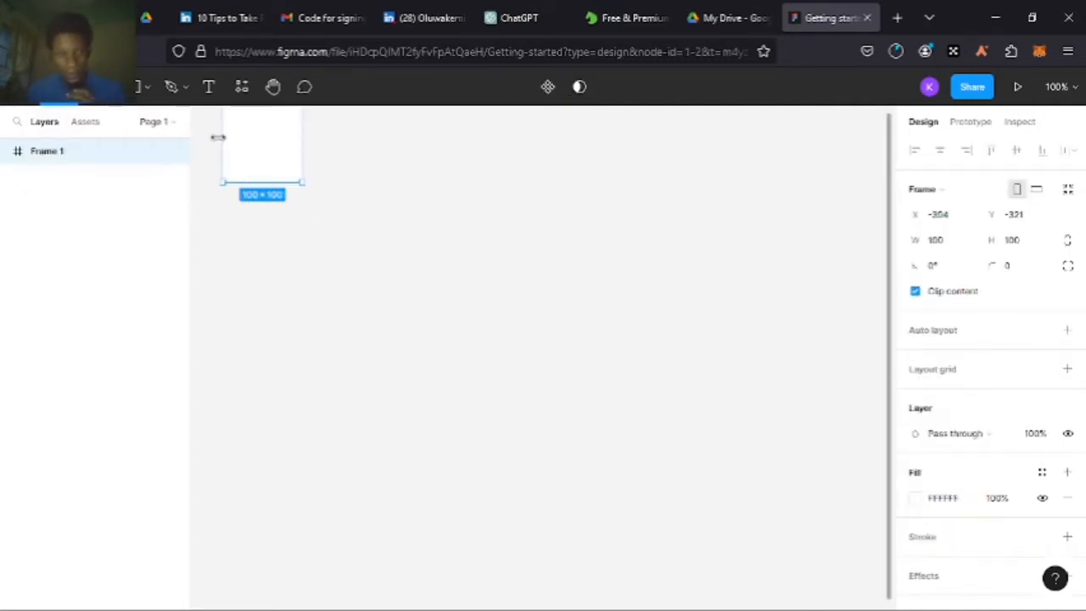
key(Delete)
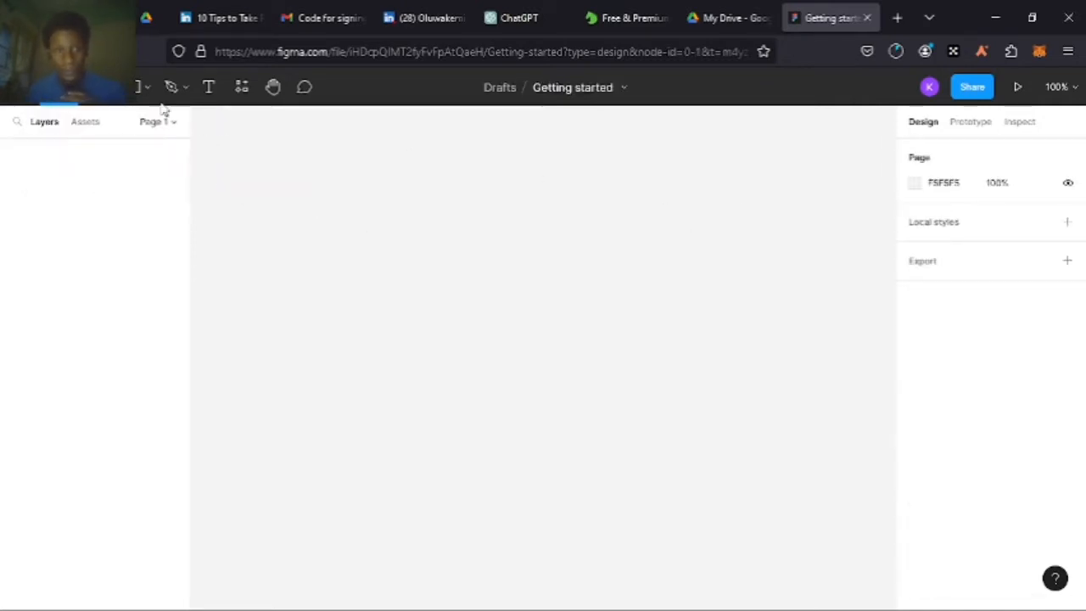
Add a MacBook Pro 16" frame to the canvas from the desktop frame presets
click(148, 87)
click(106, 126)
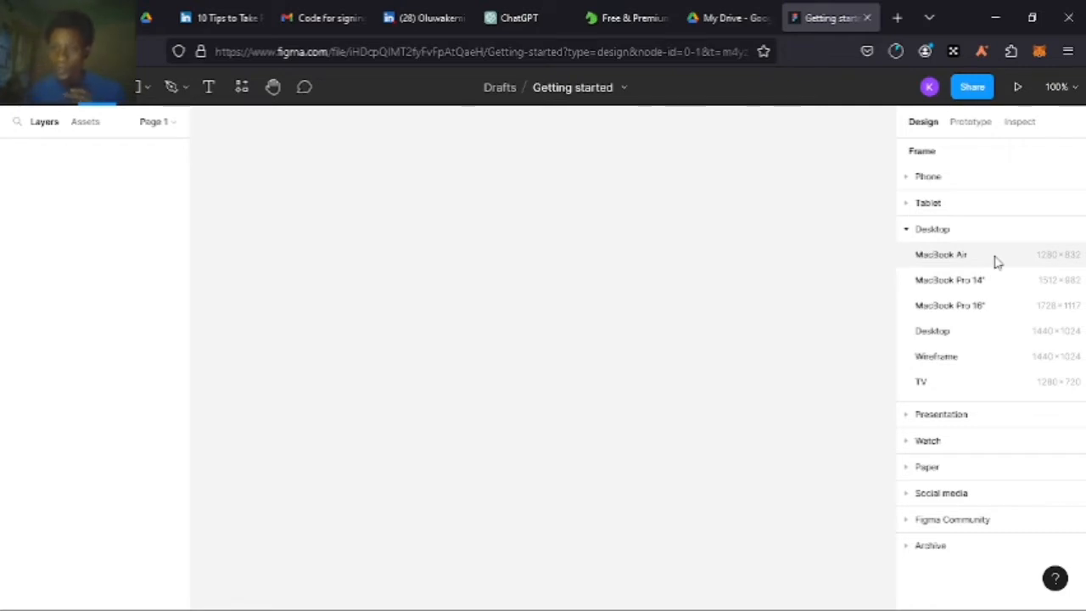
click(909, 230)
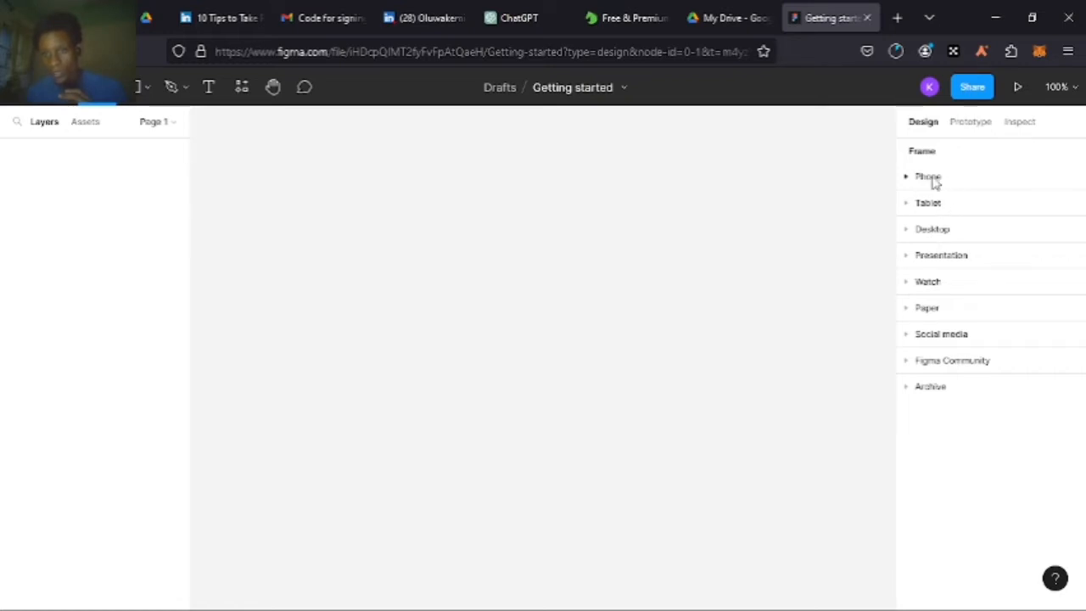
click(908, 230)
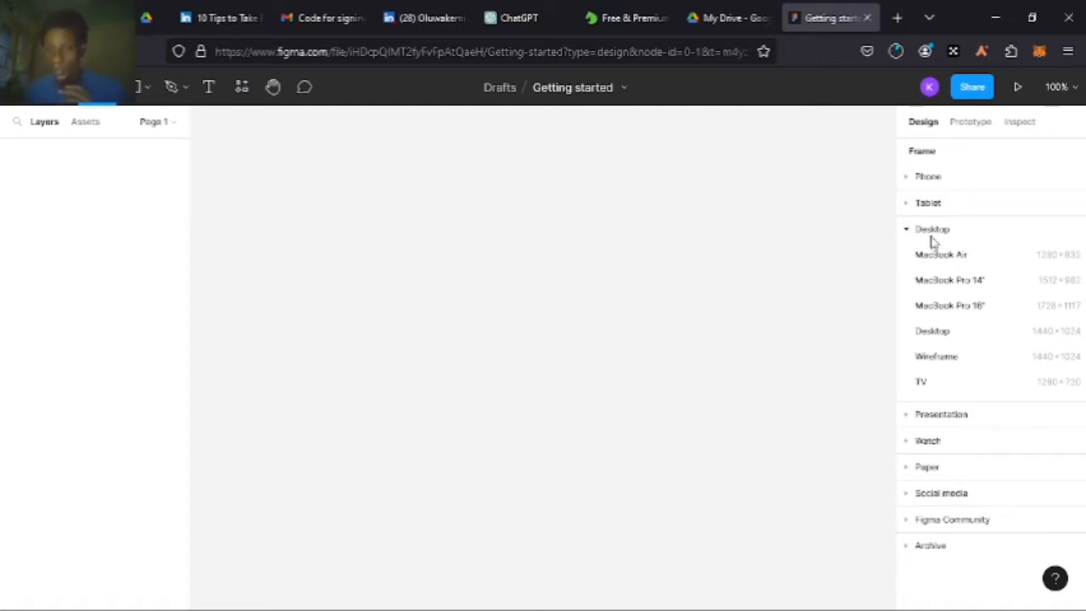
click(937, 307)
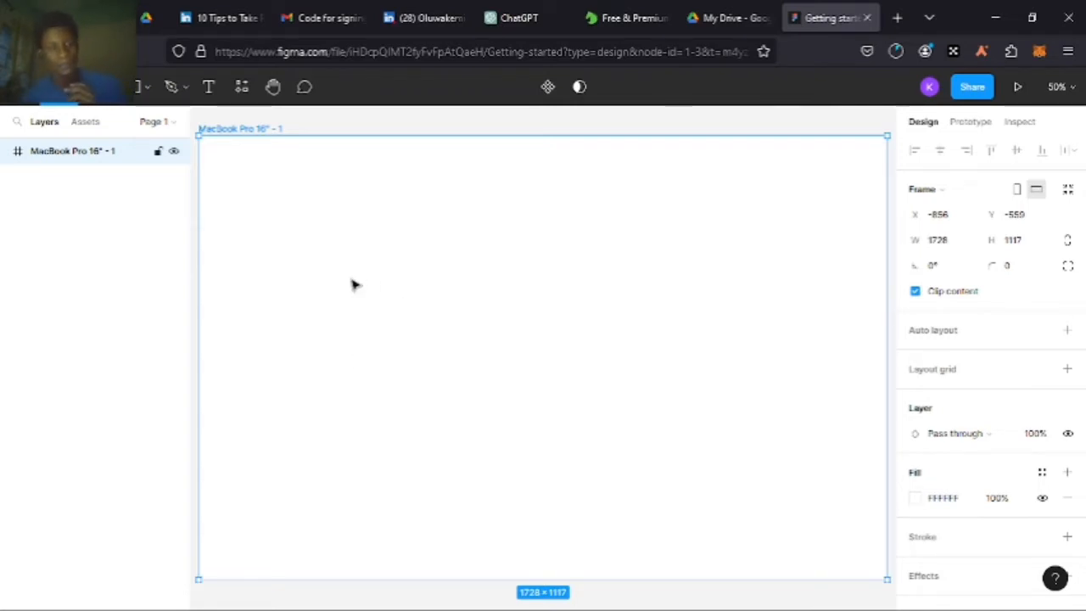
click(144, 87)
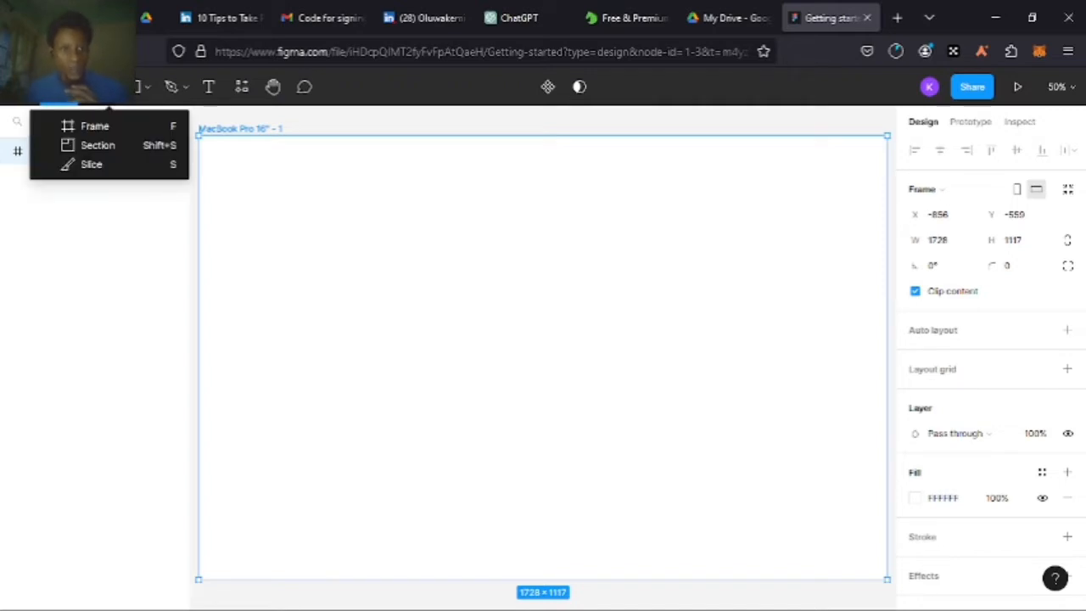
click(70, 88)
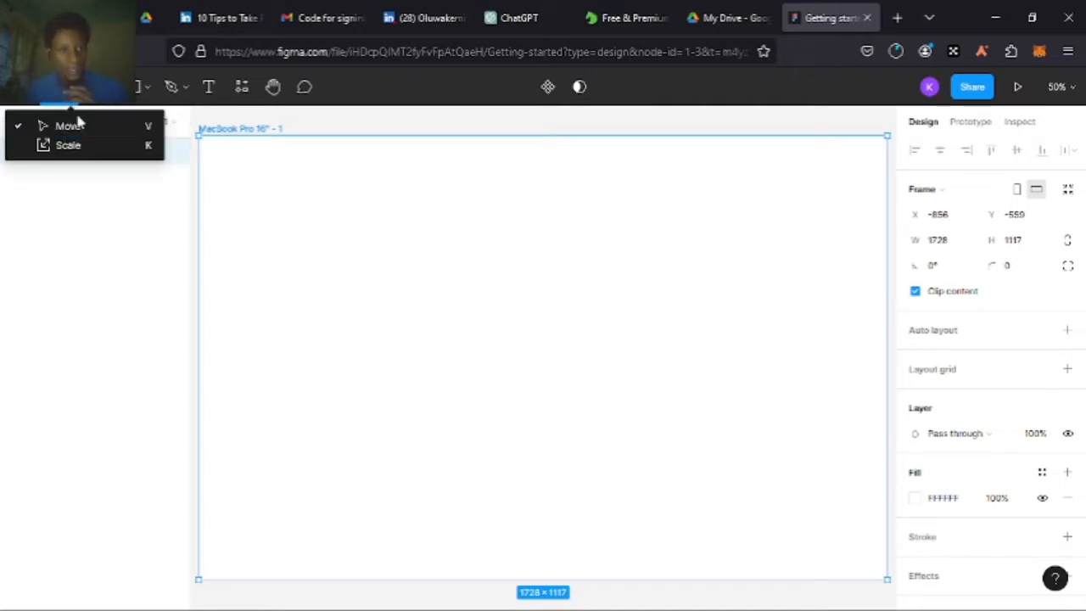
click(356, 230)
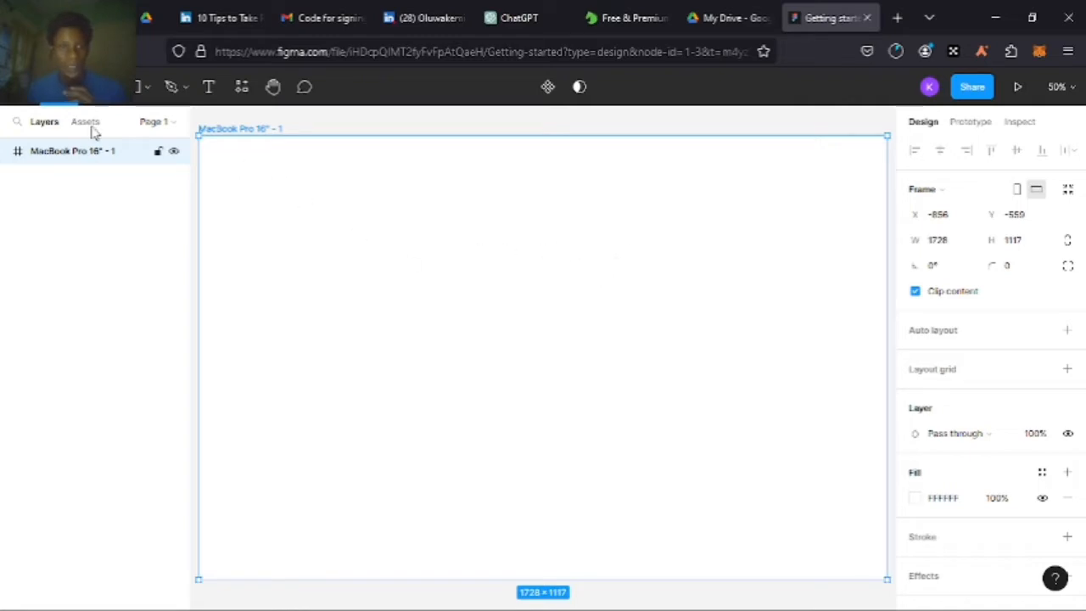
click(71, 88)
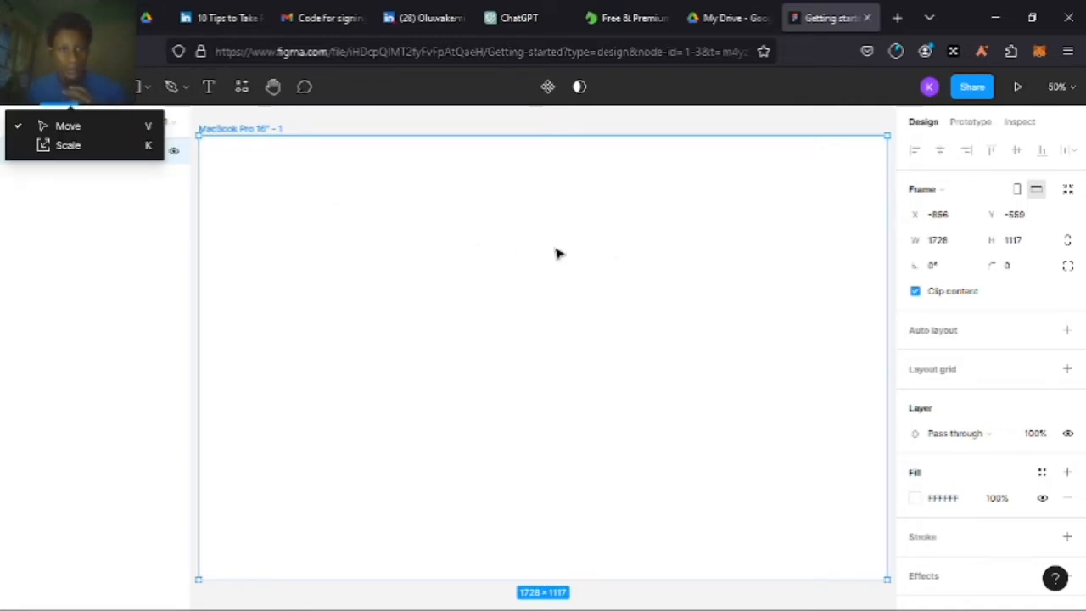
click(529, 239)
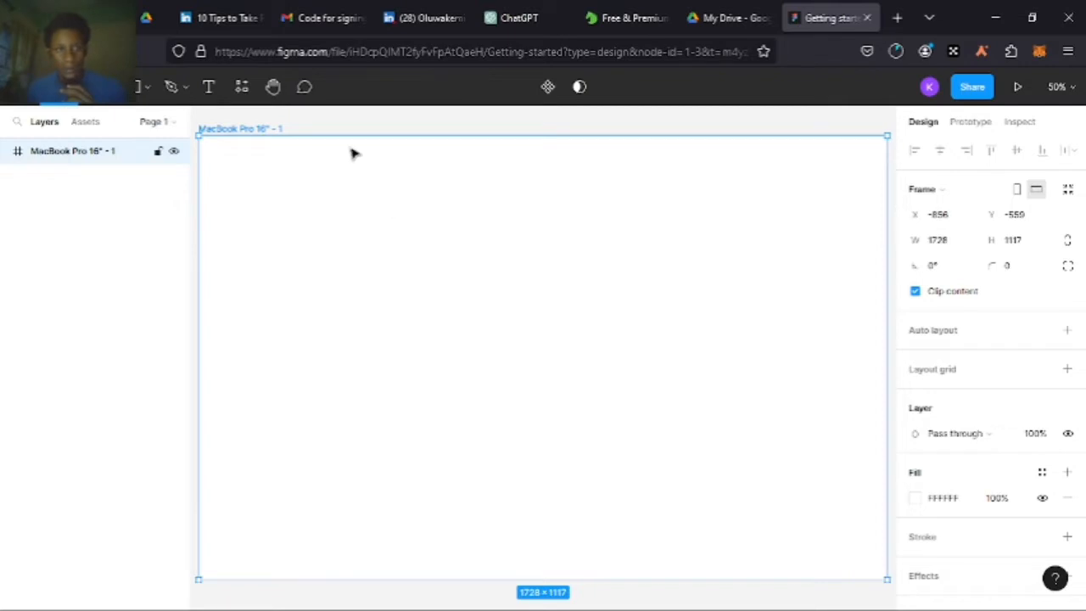
click(147, 88)
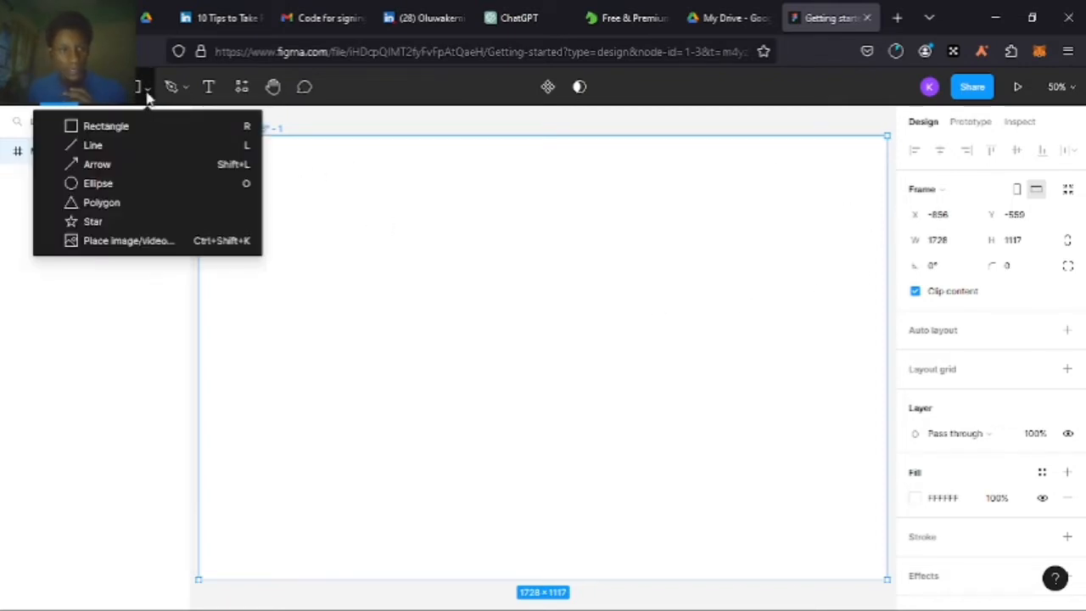
click(503, 299)
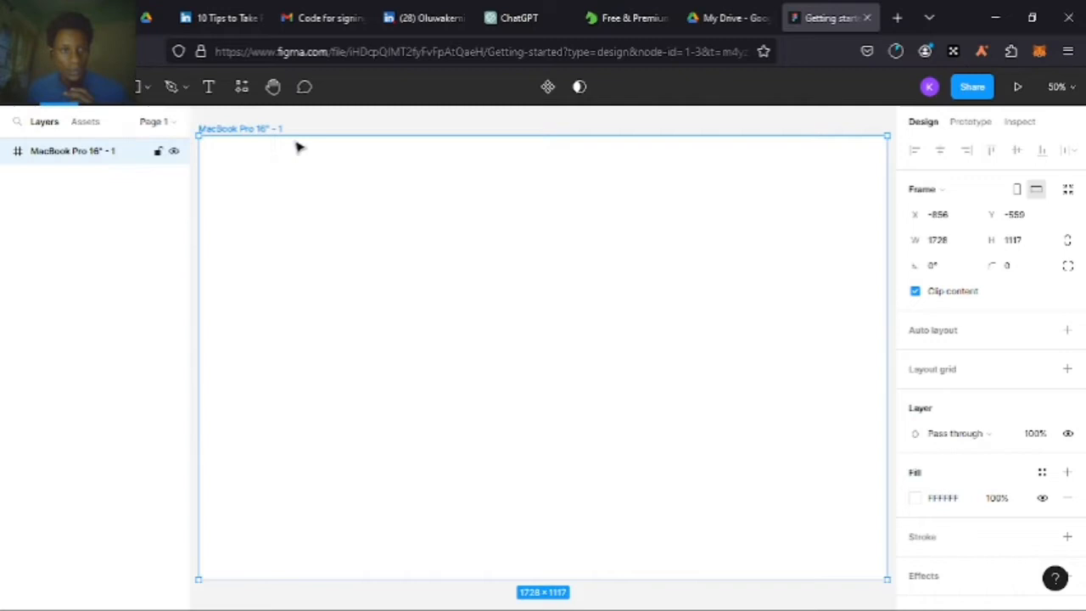
Draw a rectangle about 392 × 570 in the upper-left area of the MacBook Pro 16" frame
click(144, 91)
click(154, 126)
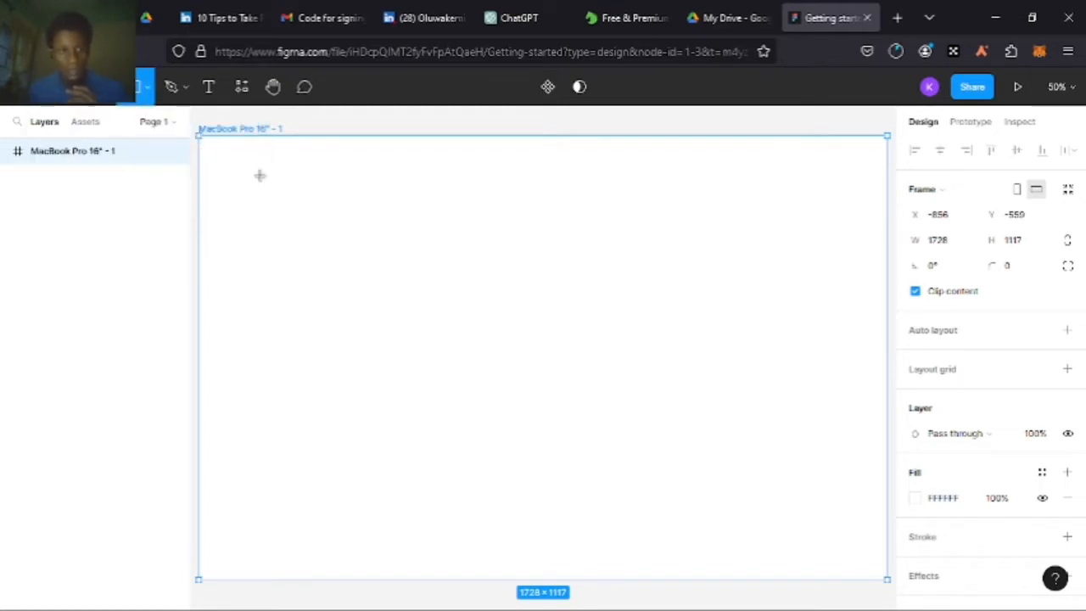
mouse_move(238, 167)
mouse_down()
mouse_move(376, 381)
mouse_move(407, 383)
mouse_move(383, 394)
mouse_move(398, 402)
mouse_up()
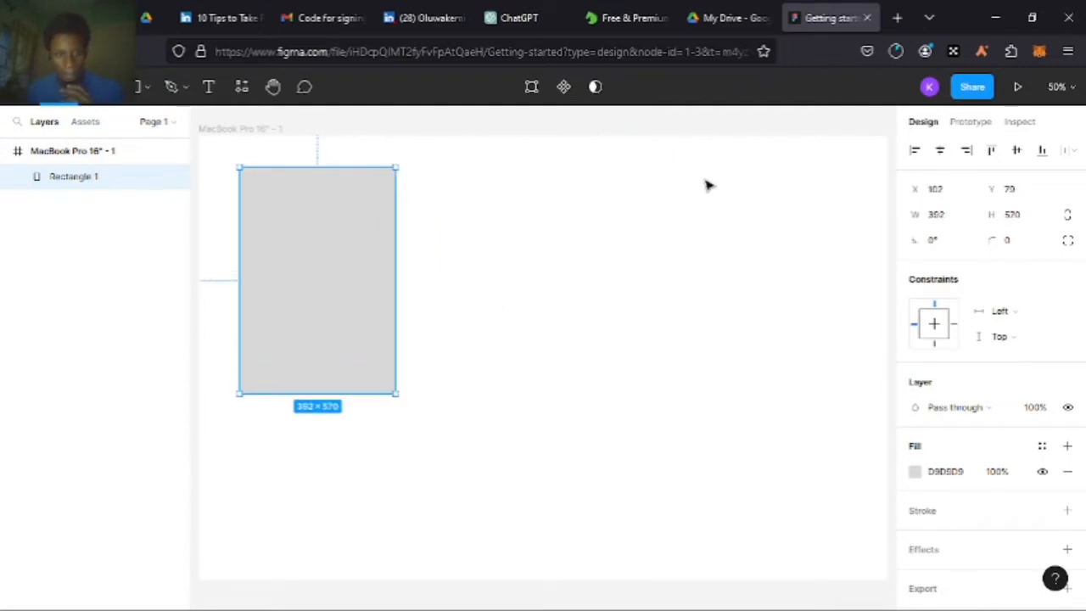
click(725, 294)
Change the MacBook Pro 16" frame's fill to a muted pink, D0BABA
click(95, 151)
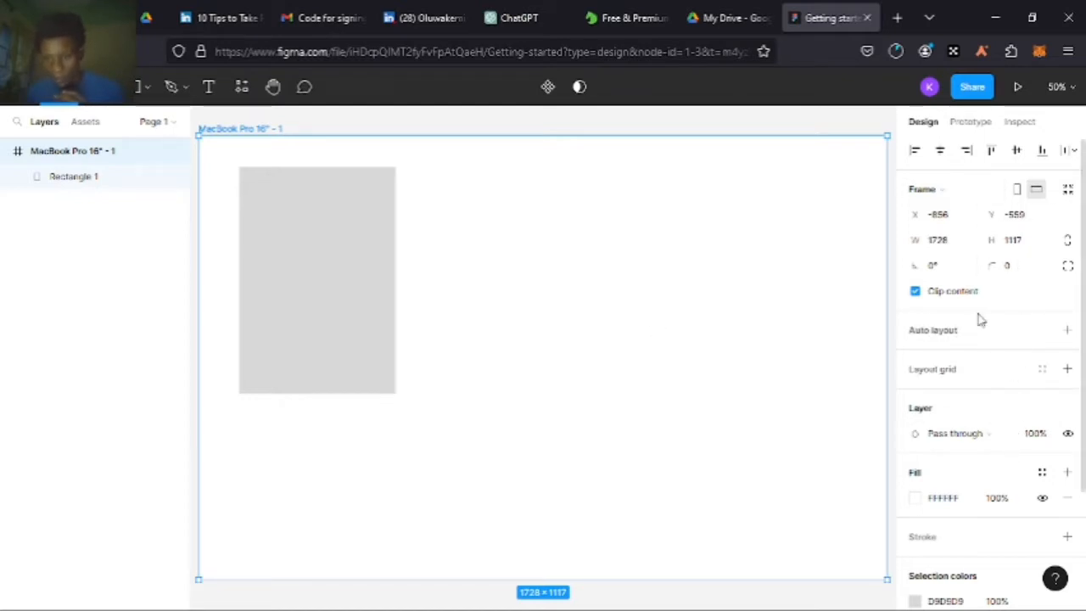
scroll(947, 454, down, 2)
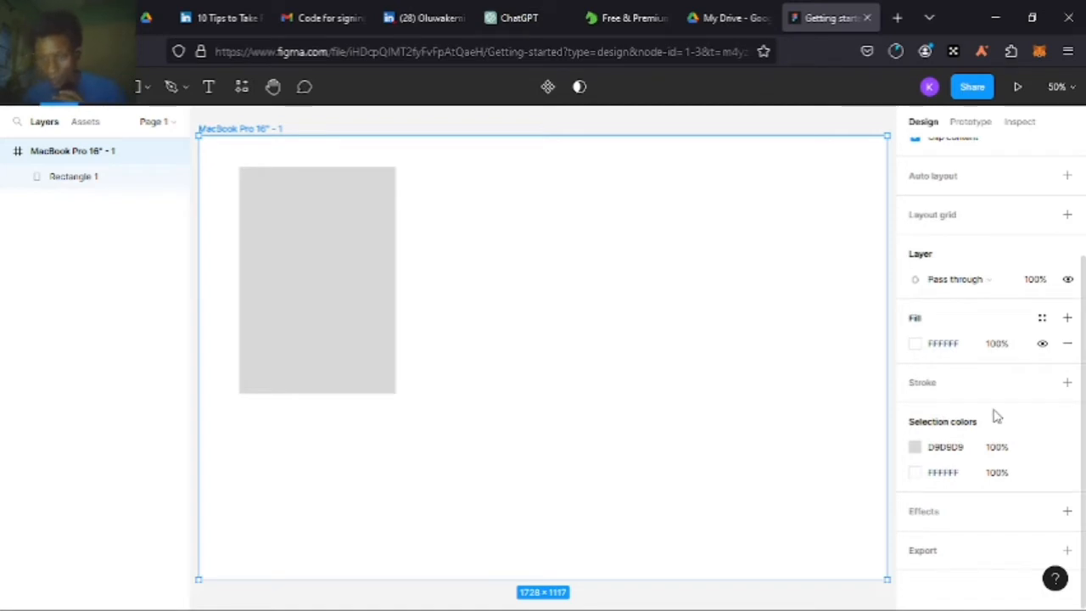
click(947, 351)
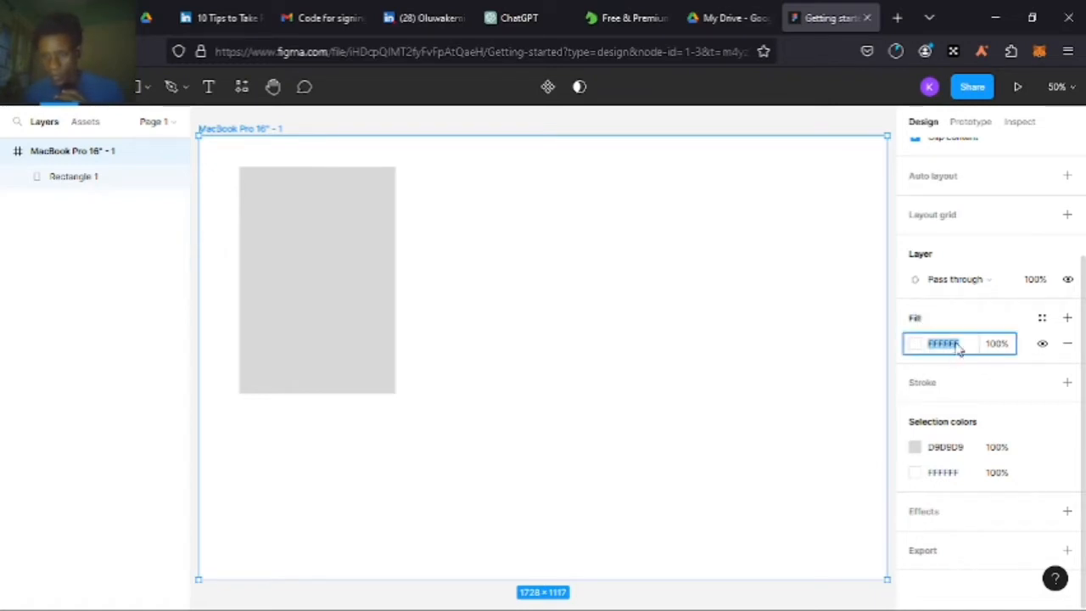
click(915, 344)
click(746, 253)
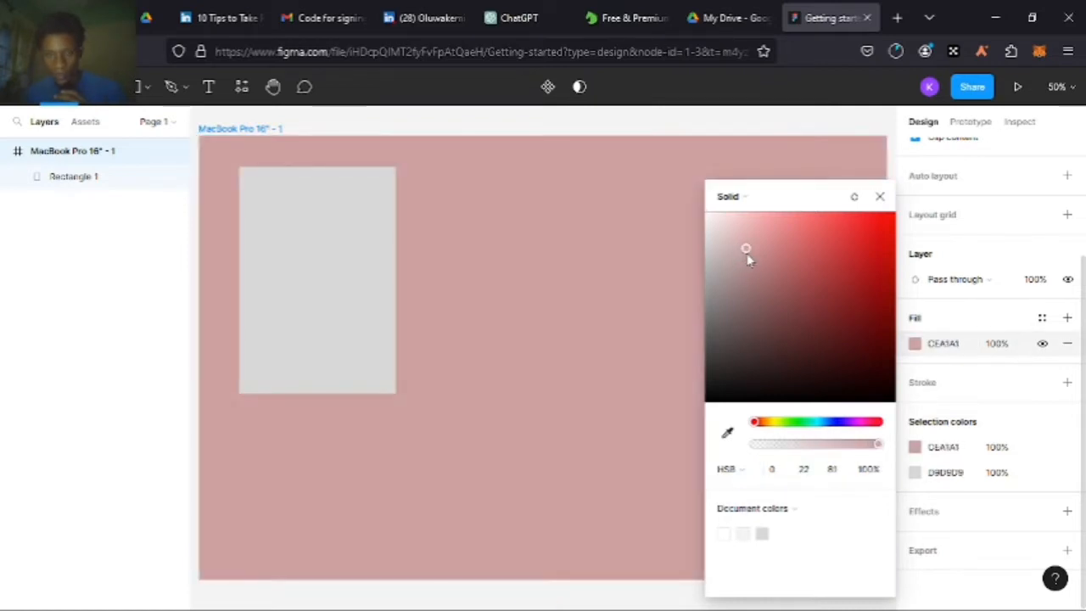
mouse_move(744, 259)
mouse_down()
mouse_move(724, 270)
mouse_move(724, 246)
mouse_move(726, 257)
mouse_up()
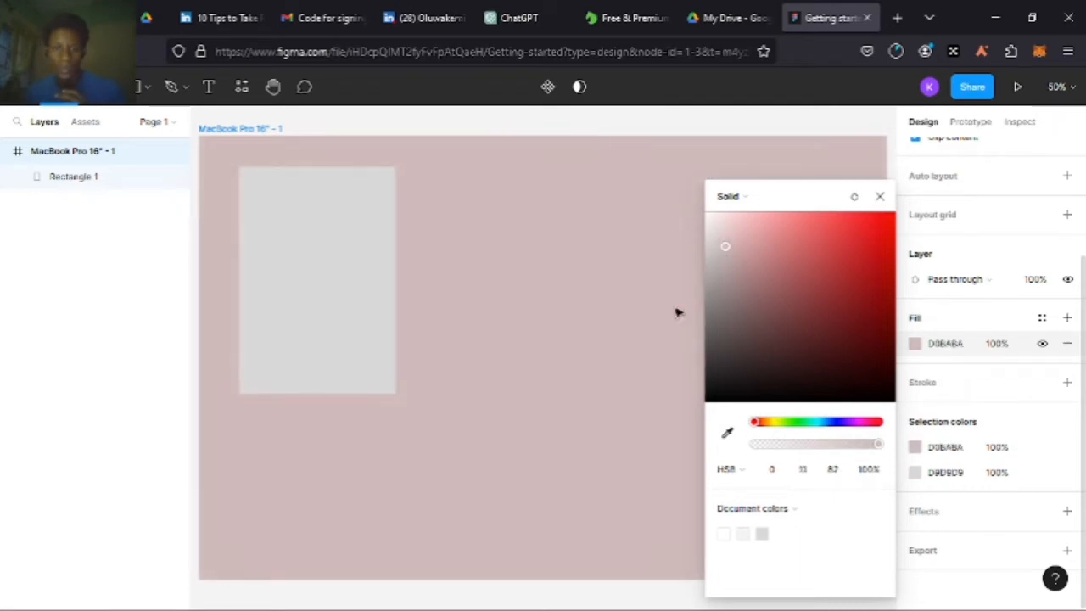
click(569, 385)
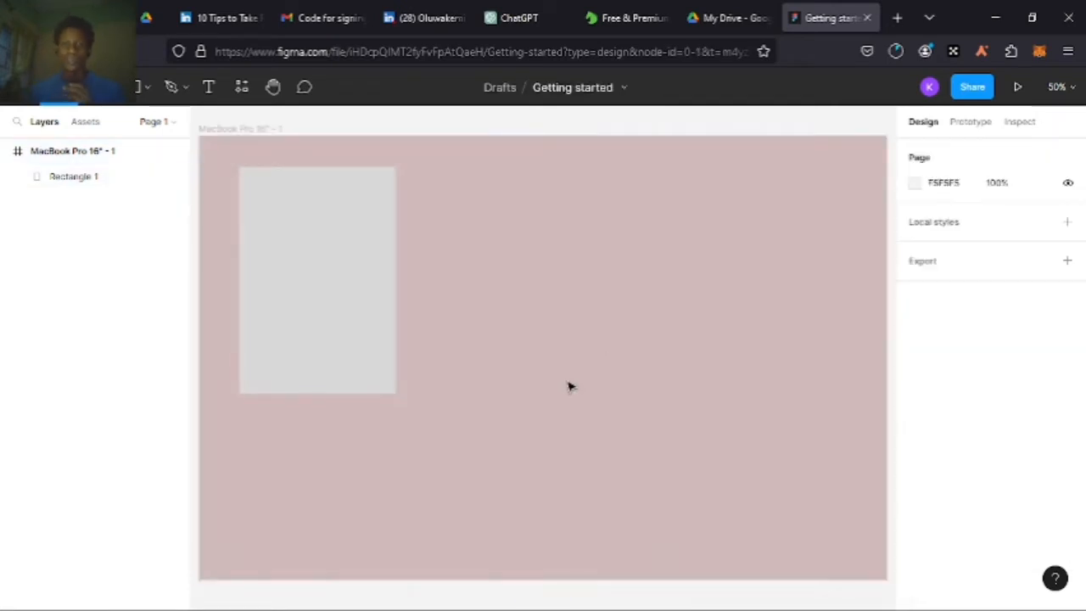
Resize the grey rectangle freely by its edges and corners with the Move tool to about 356 × 538, near the frame's upper-left corner
click(369, 297)
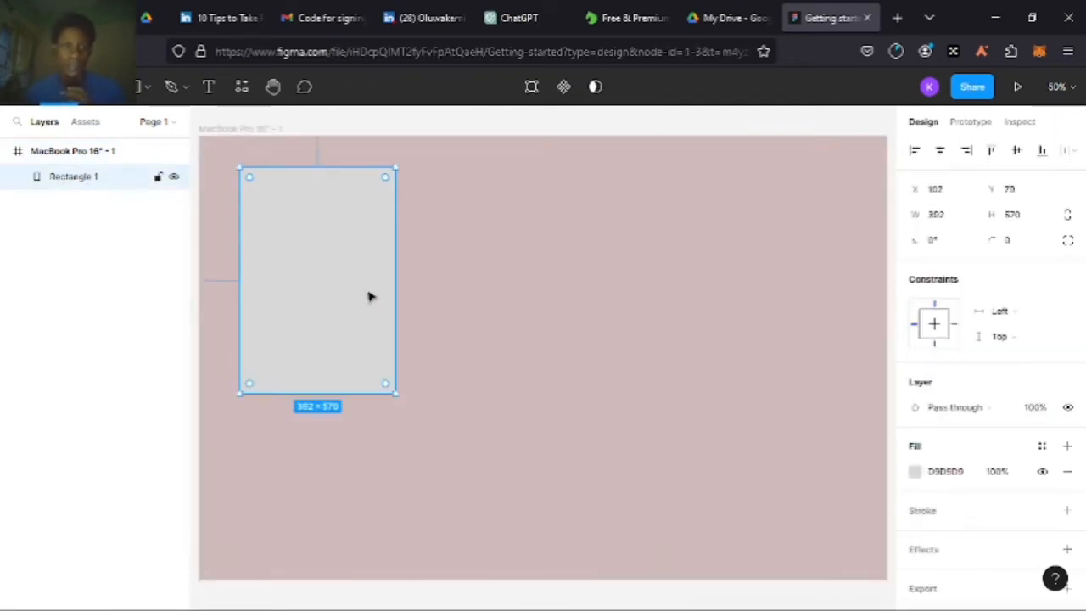
click(75, 104)
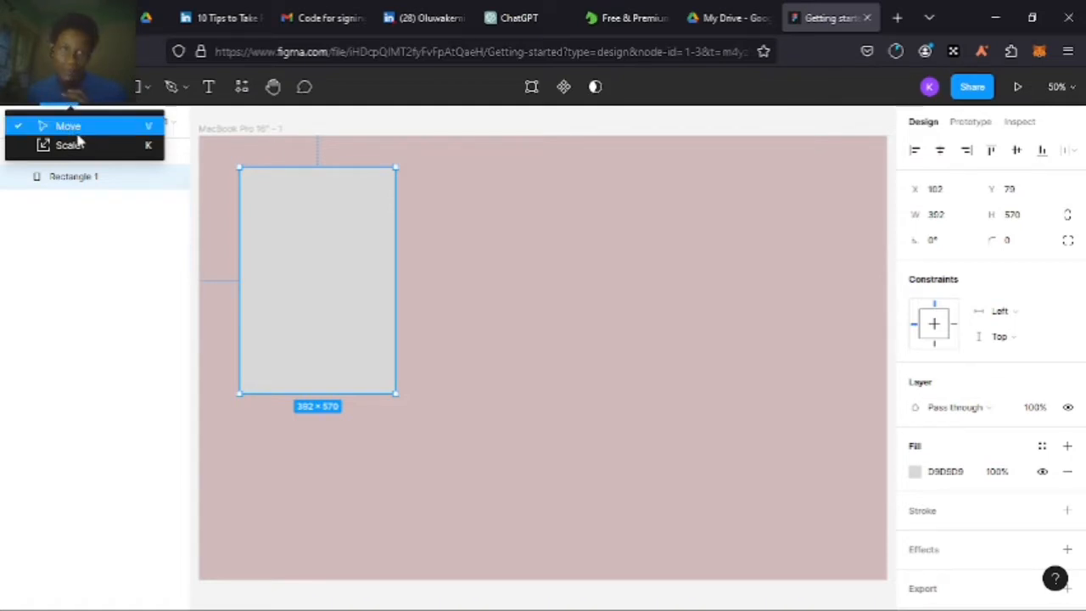
click(347, 363)
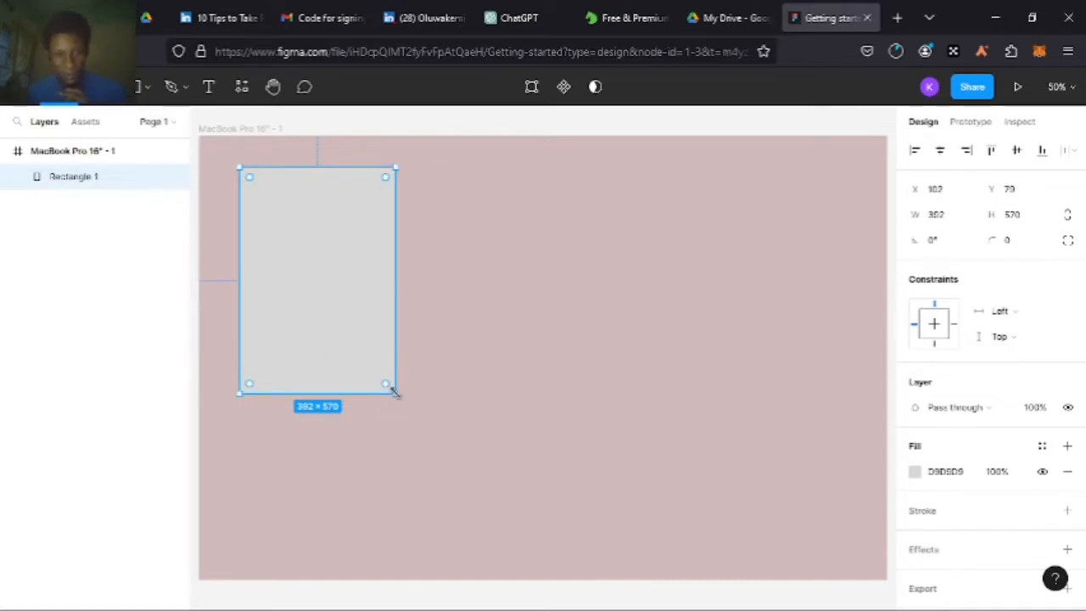
mouse_move(395, 393)
mouse_down()
mouse_move(327, 272)
mouse_move(413, 433)
mouse_move(405, 382)
mouse_up()
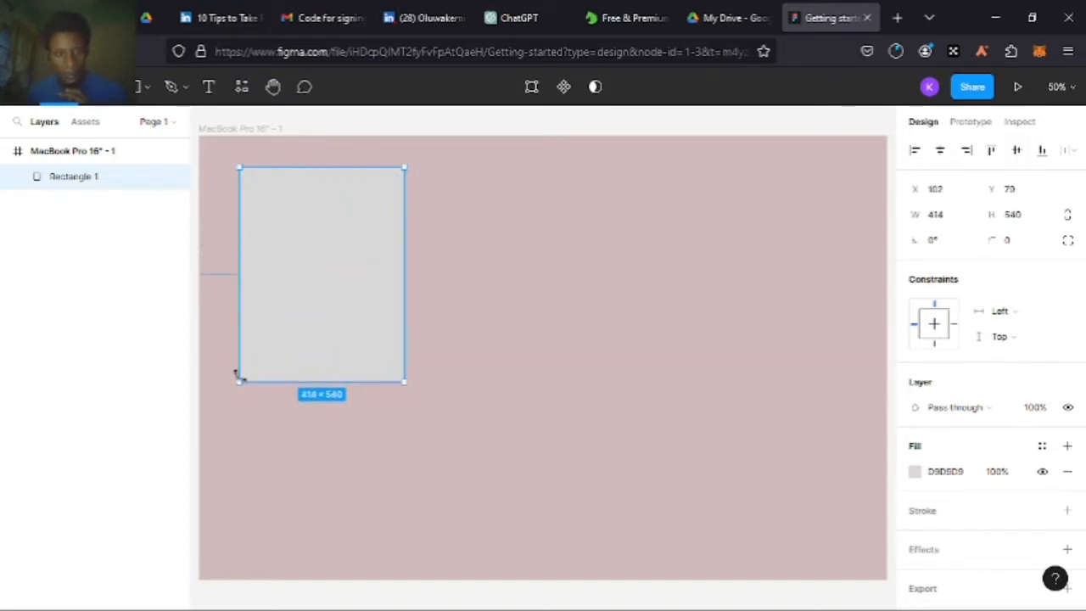
drag(241, 356, 217, 322)
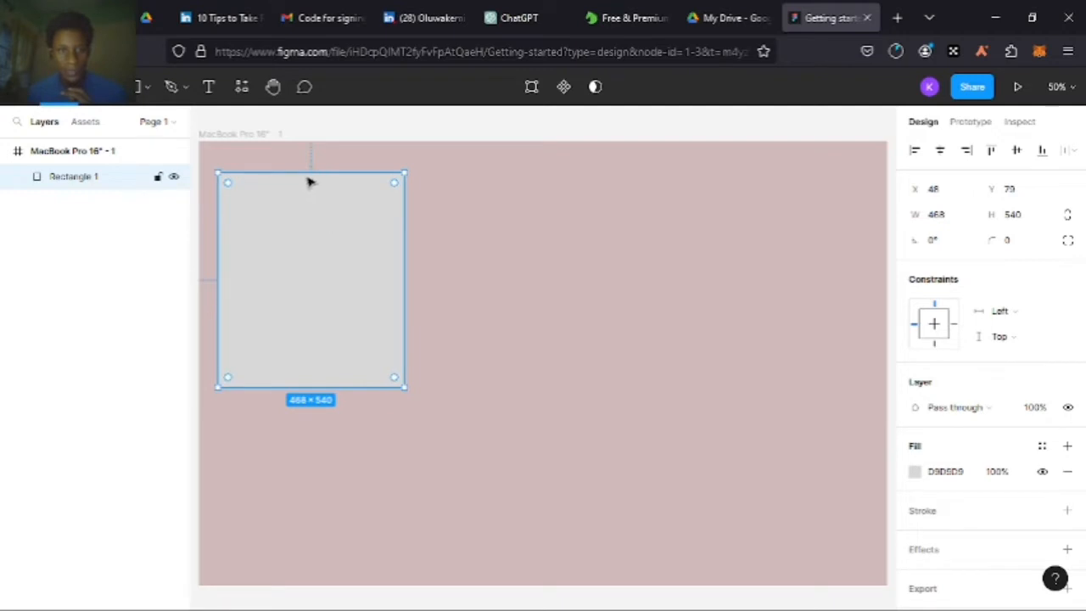
mouse_move(307, 172)
mouse_down()
mouse_move(305, 250)
mouse_move(307, 161)
mouse_up()
drag(402, 270, 425, 284)
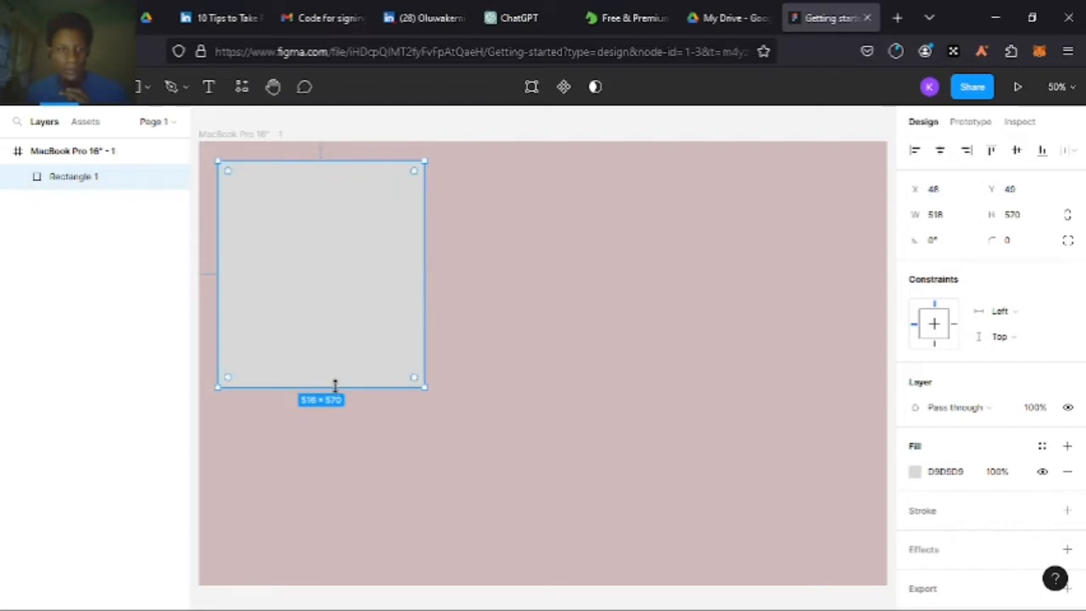
drag(335, 386, 359, 373)
Scale the rectangle proportionally with the Scale tool to about 434 × 656, keeping its upper-left corner fixed, and return to the Move tool
click(69, 102)
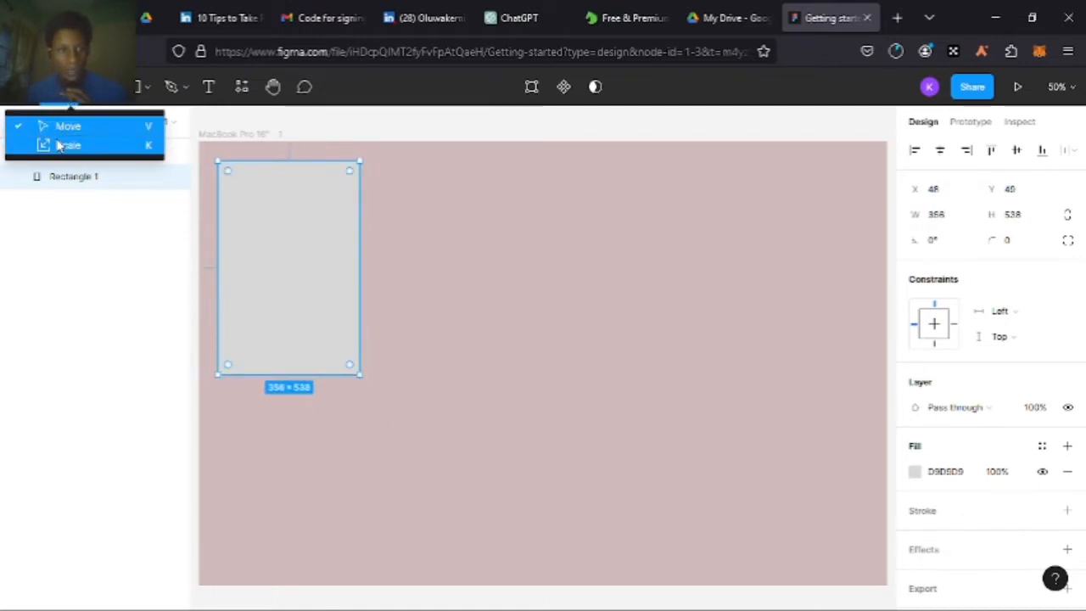
click(59, 146)
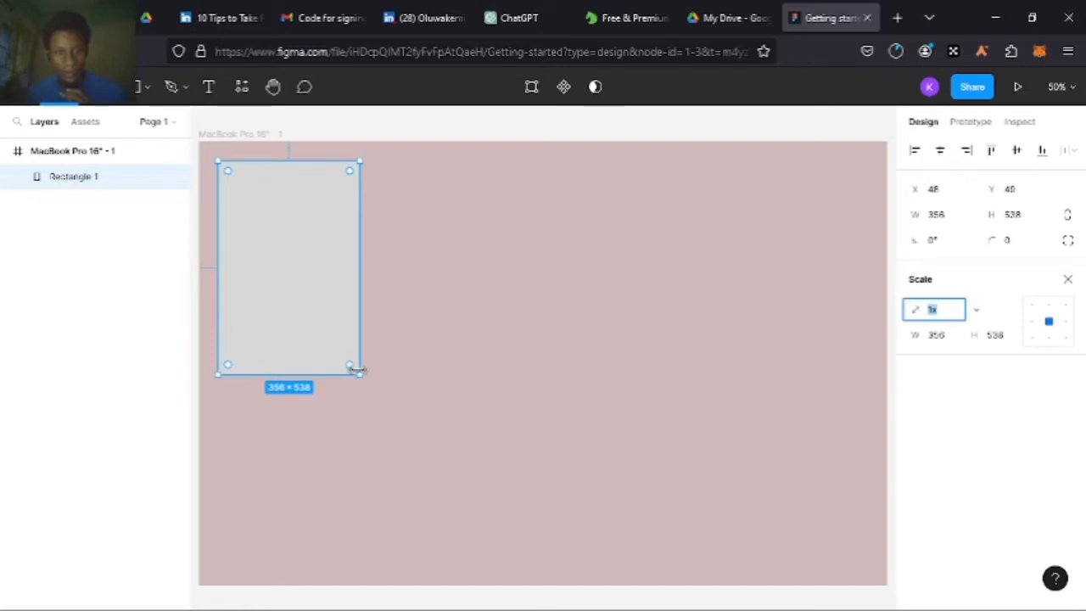
drag(354, 368, 389, 352)
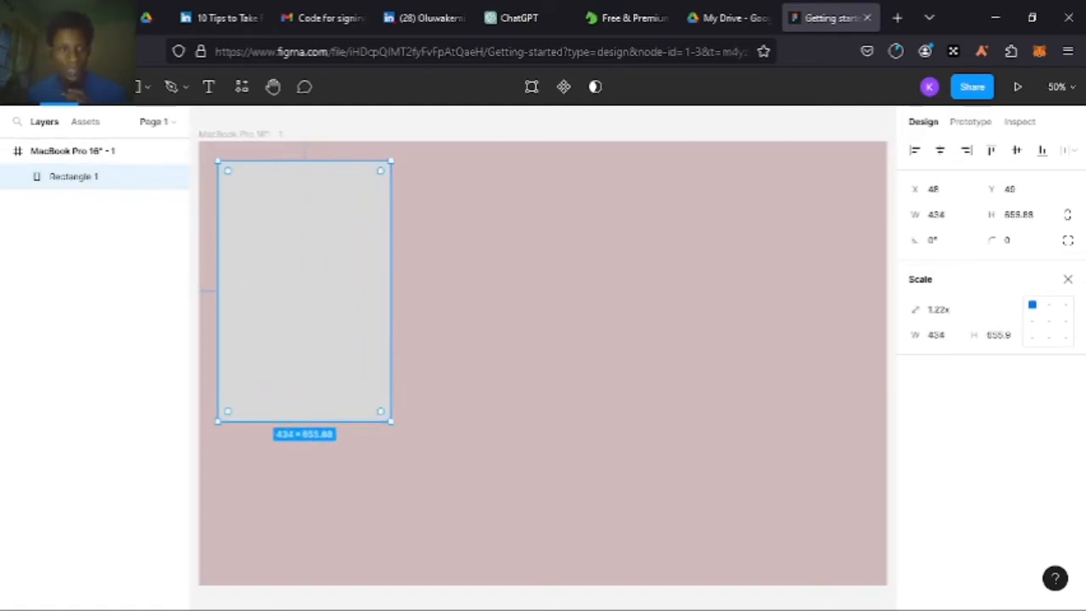
click(76, 104)
click(72, 124)
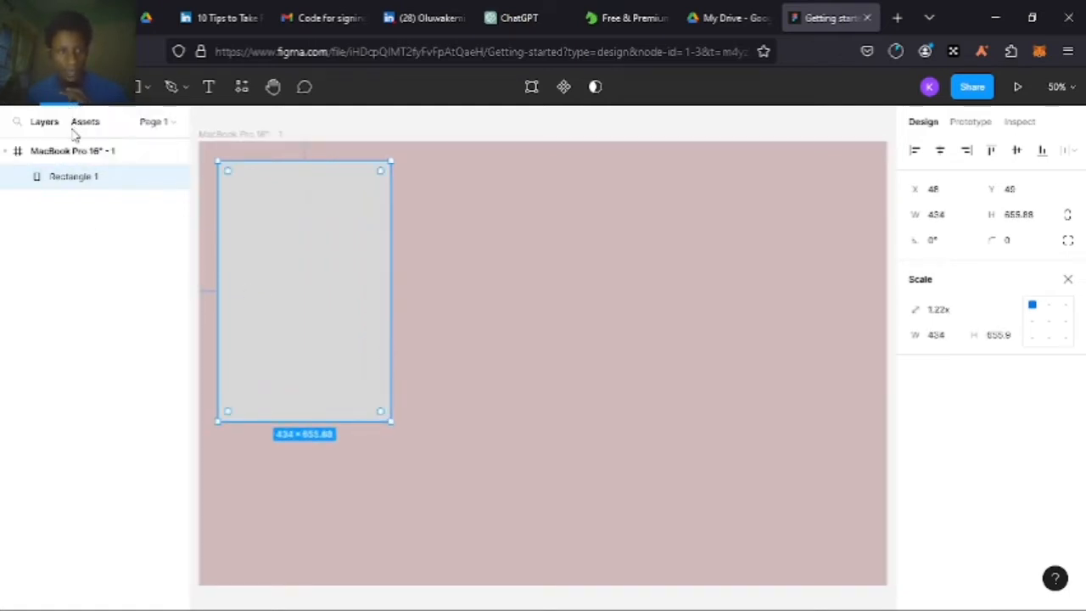
click(73, 105)
click(70, 125)
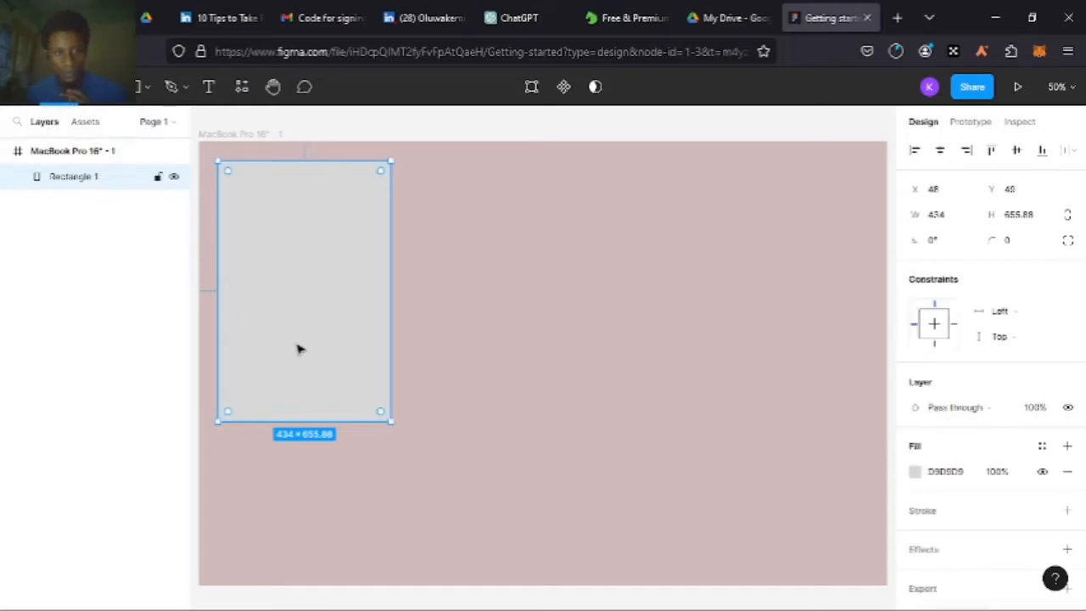
Resize the grey rectangle to about 442 × 662 and draw a nearly horizontal line about 686 long in the frame's upper-right area
mouse_move(397, 424)
mouse_down()
mouse_move(412, 424)
mouse_move(393, 424)
mouse_up()
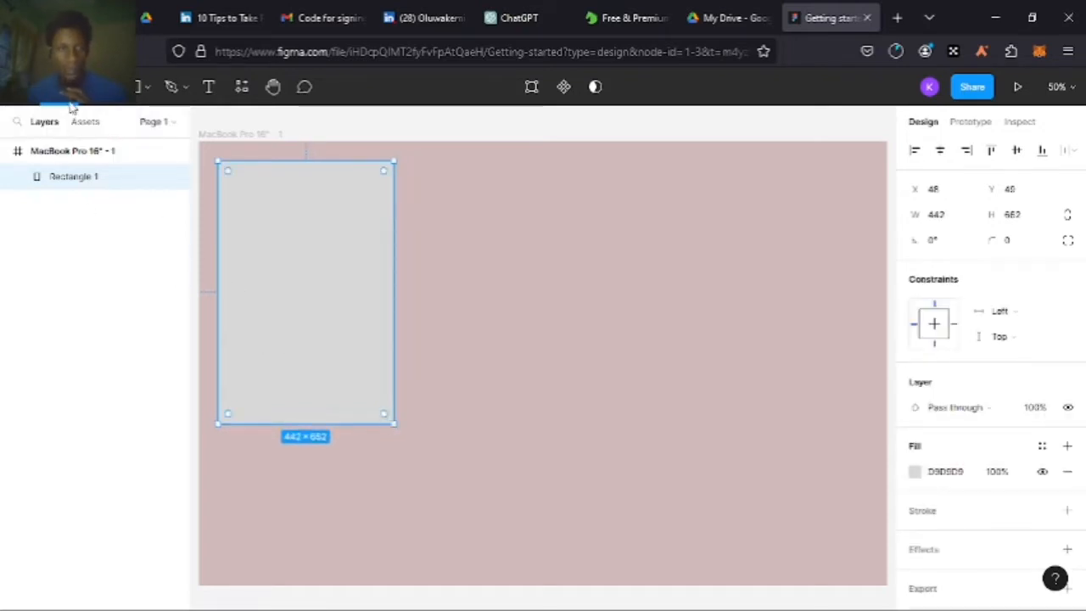
click(103, 98)
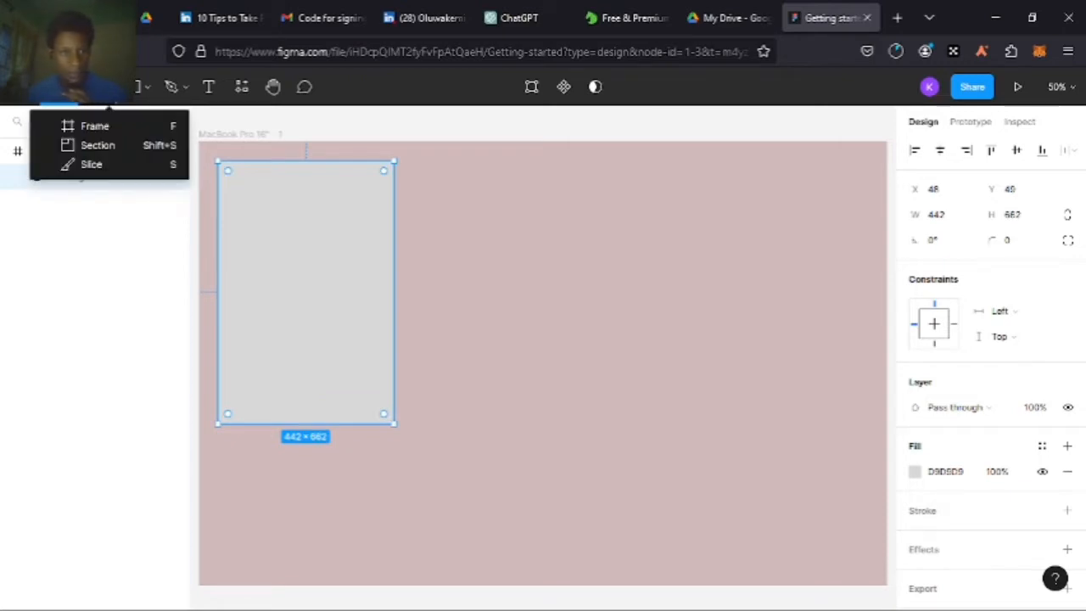
click(146, 91)
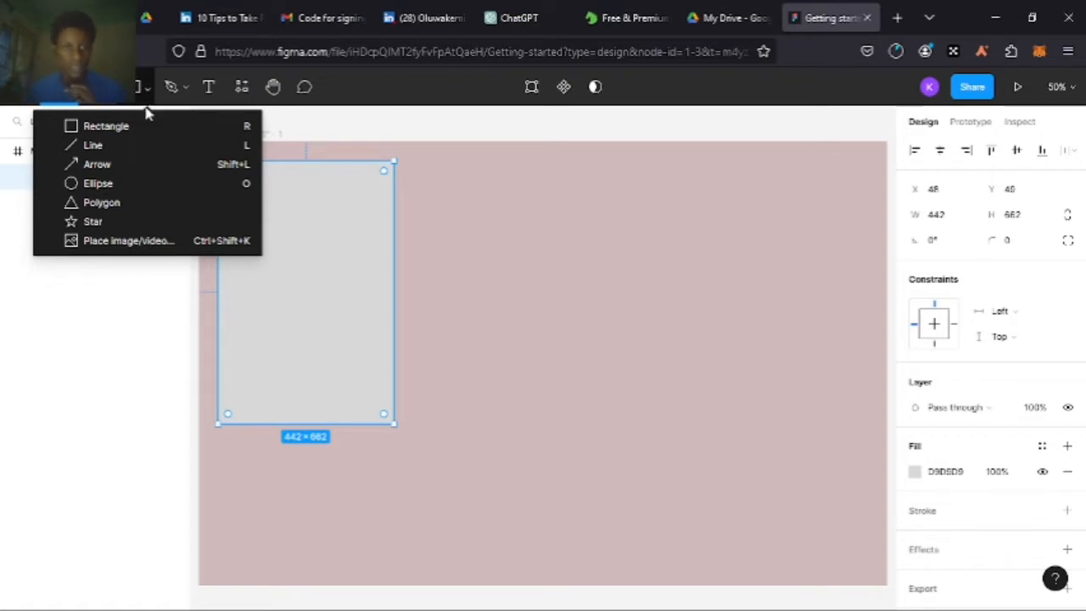
click(160, 151)
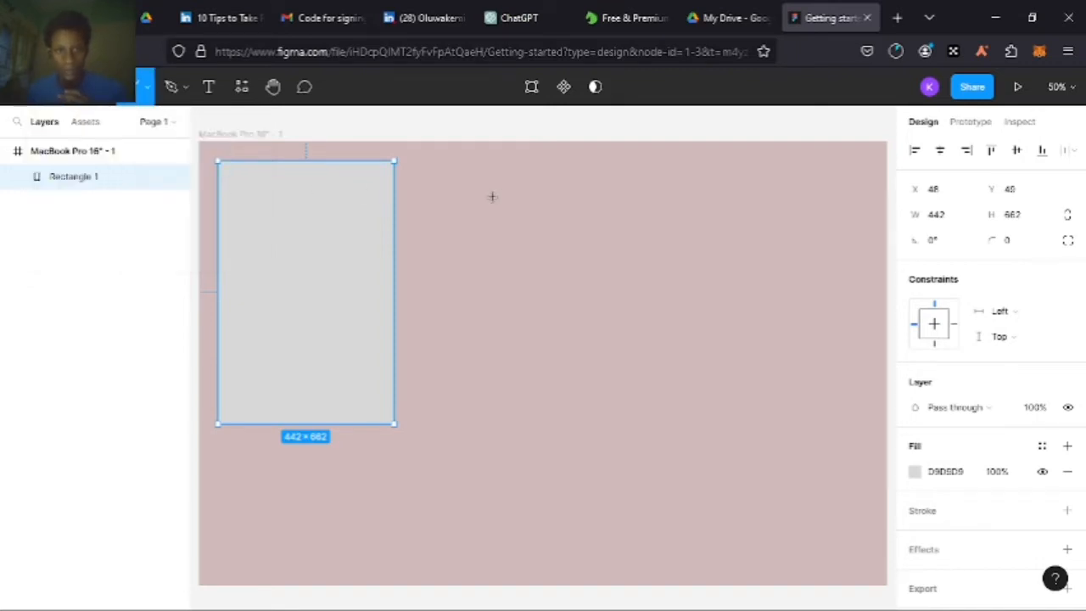
mouse_move(492, 196)
mouse_down()
mouse_move(652, 286)
mouse_move(767, 208)
mouse_move(766, 196)
mouse_up()
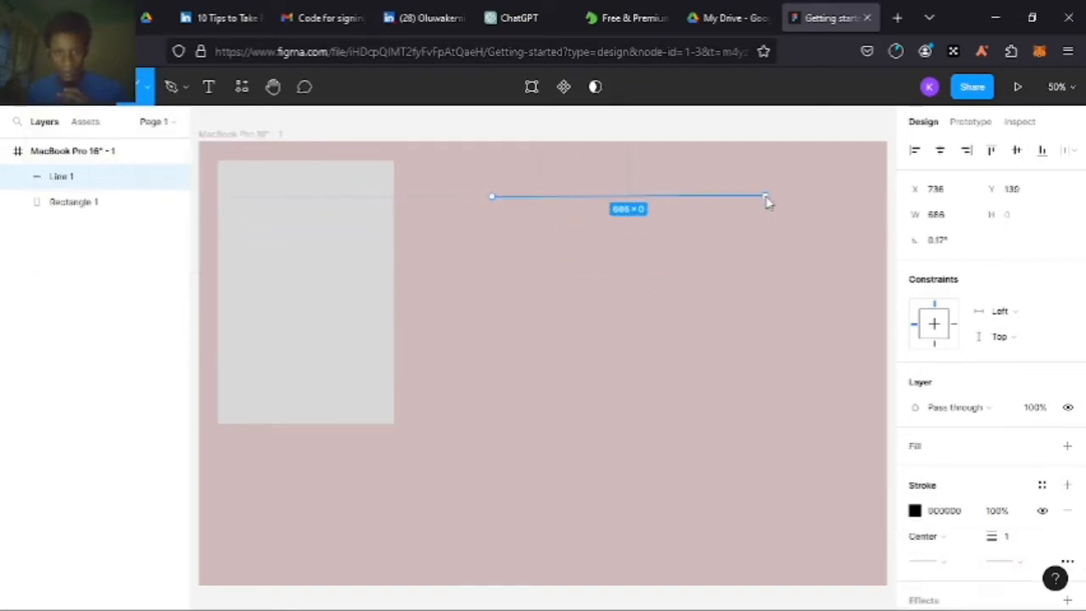
Draw a slightly downward-sloping arrow about 704 long, pointing right, just below the line
click(143, 101)
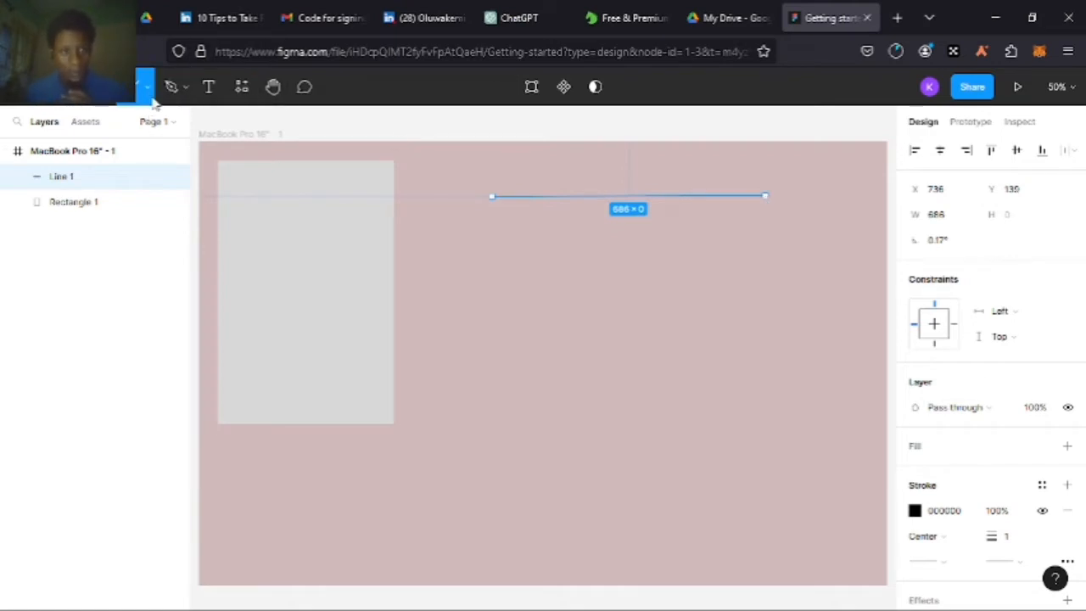
click(149, 89)
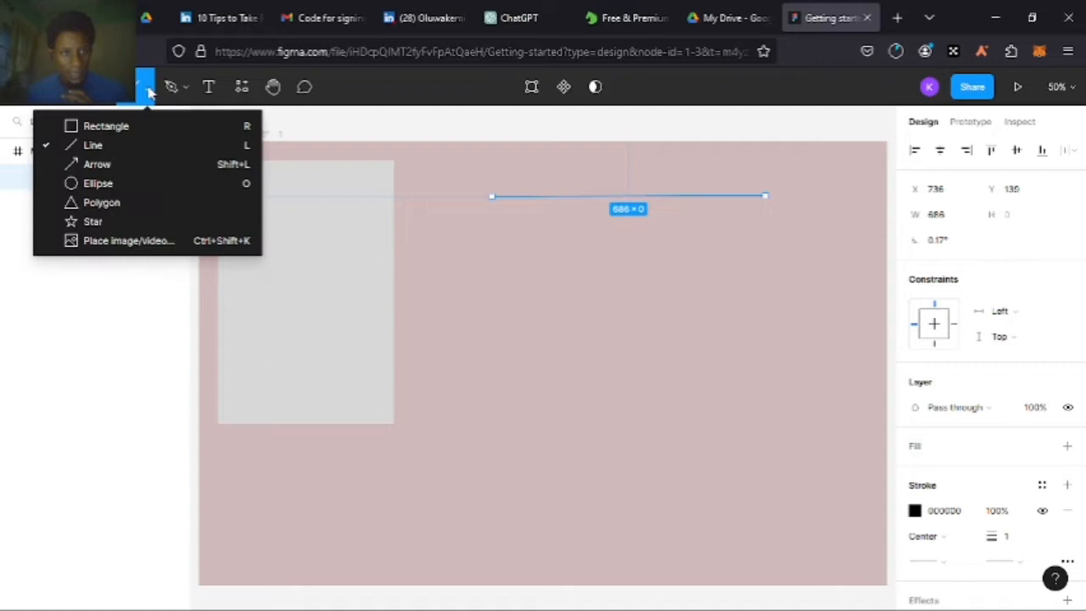
click(151, 163)
drag(485, 227, 765, 251)
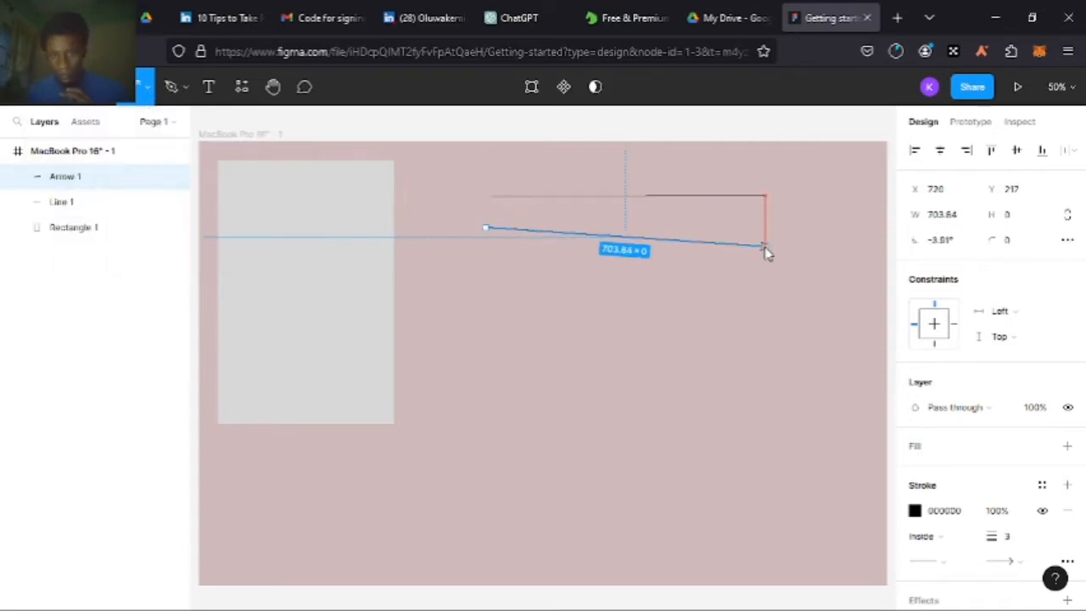
Draw an ellipse about 402 × 456 between the rectangle and the empty area below the arrow
click(145, 88)
click(140, 185)
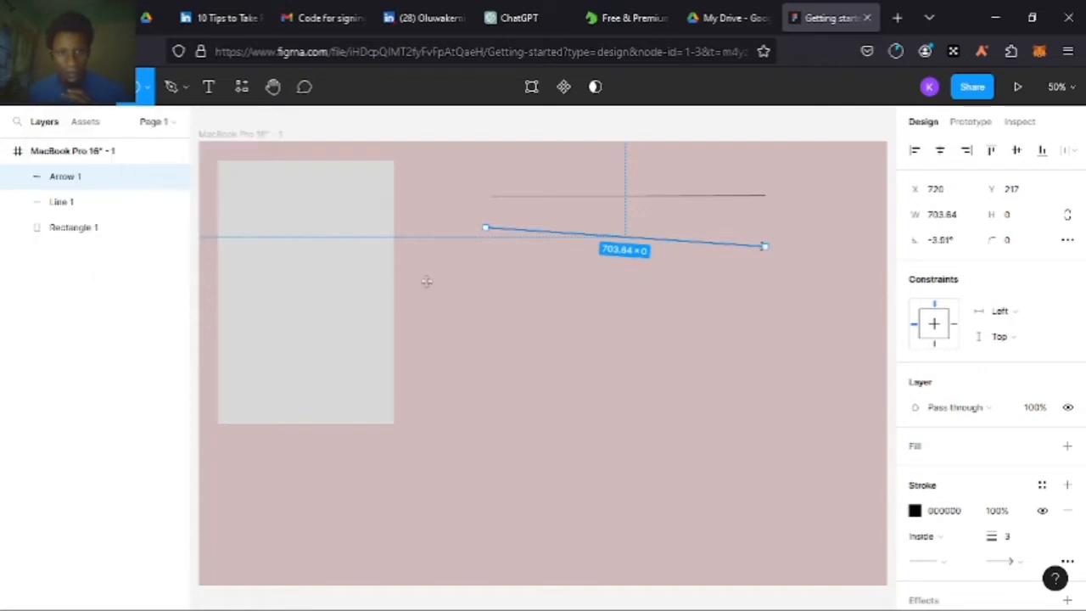
drag(428, 271, 589, 452)
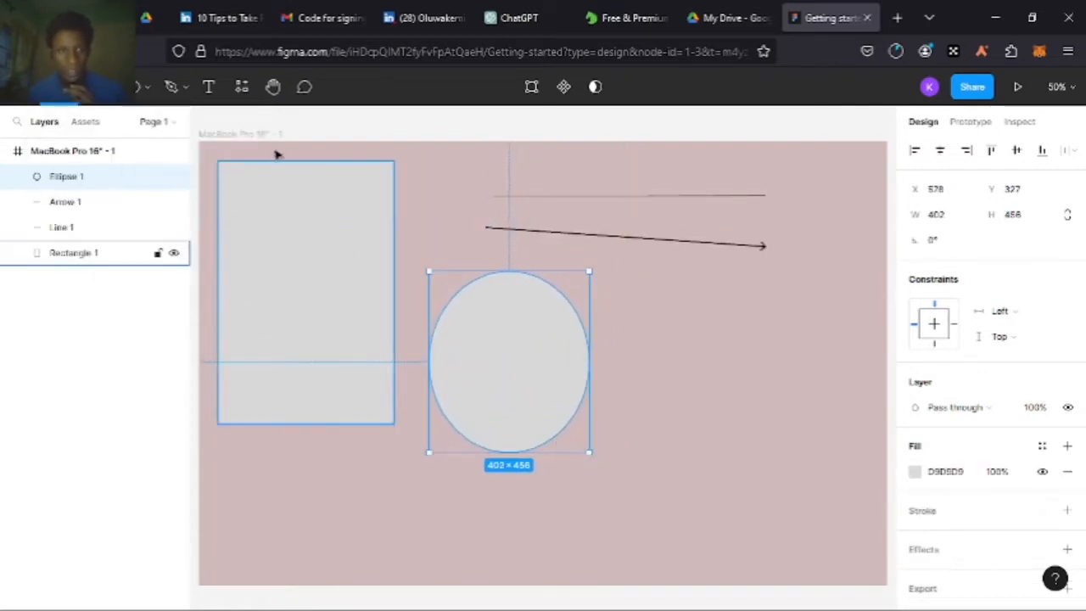
Draw a triangle about 398 × 356 with the Polygon tool and position it just right of the ellipse, level with the ellipse's top
click(148, 94)
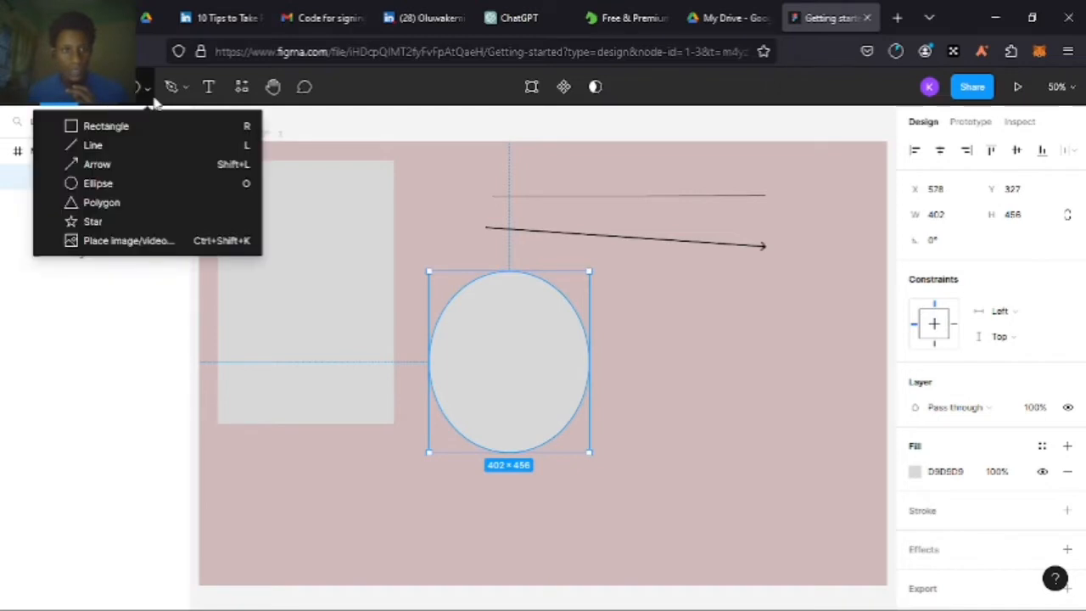
click(110, 202)
drag(629, 267, 794, 413)
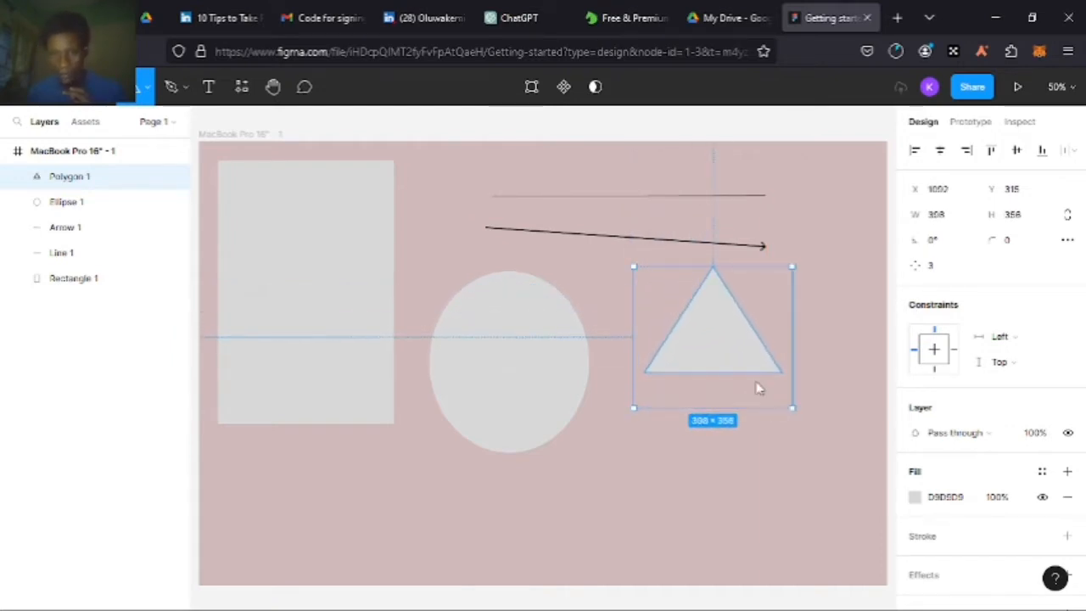
drag(731, 347, 706, 346)
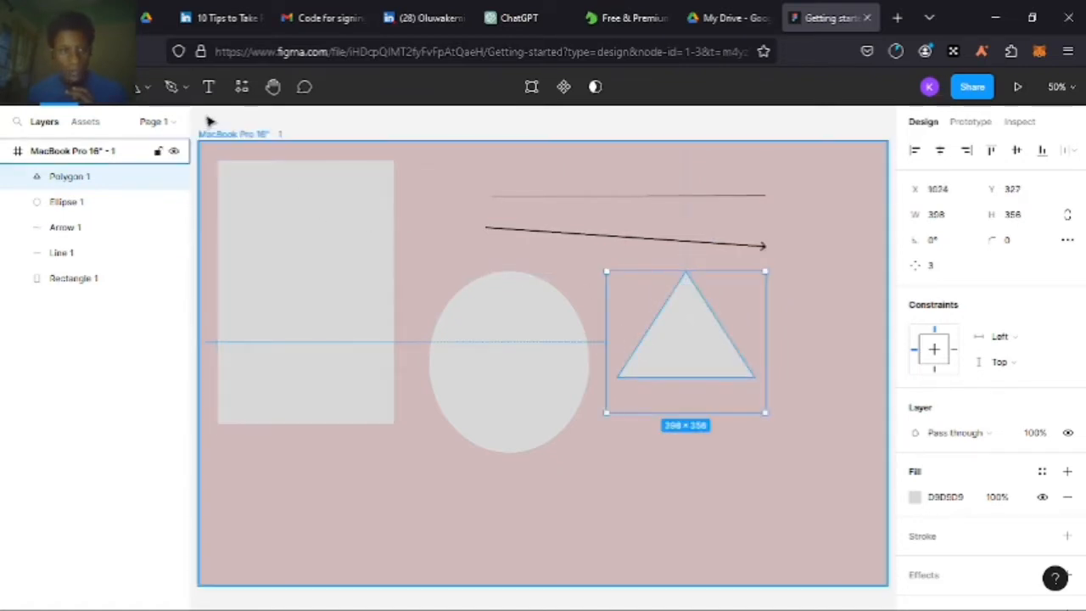
Draw a five-pointed star about 278 × 292, move it beside the triangle on its right, and clear the selection
click(147, 88)
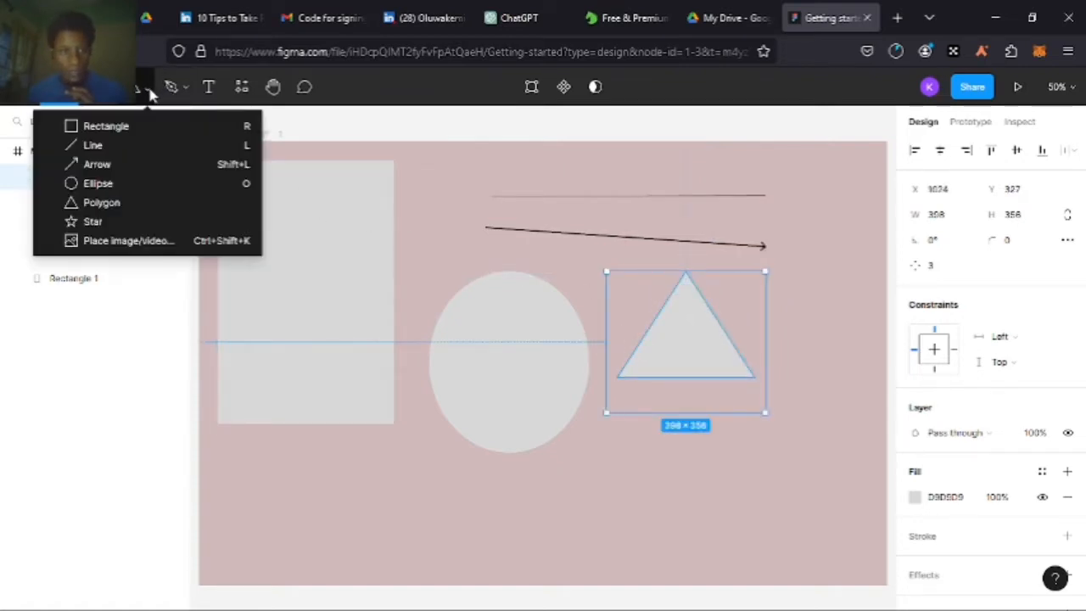
click(146, 223)
drag(772, 451, 886, 575)
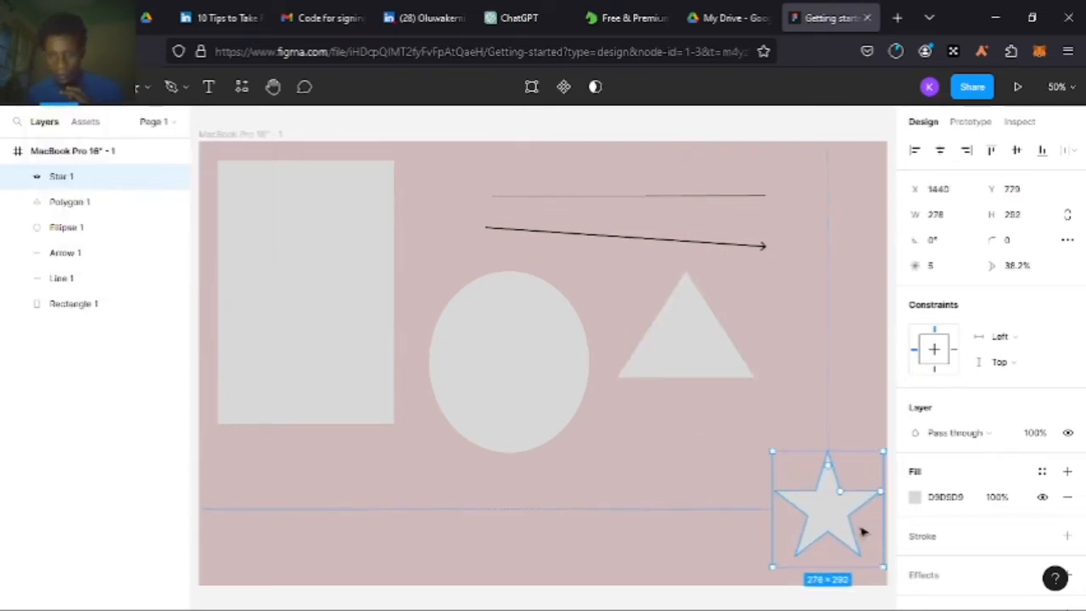
drag(834, 521, 819, 354)
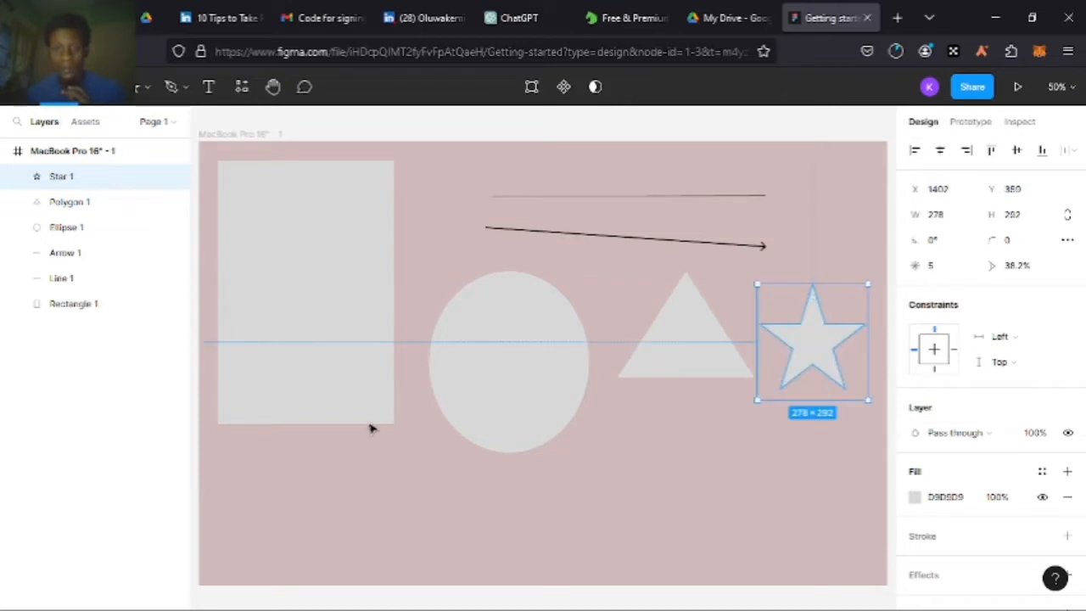
click(147, 88)
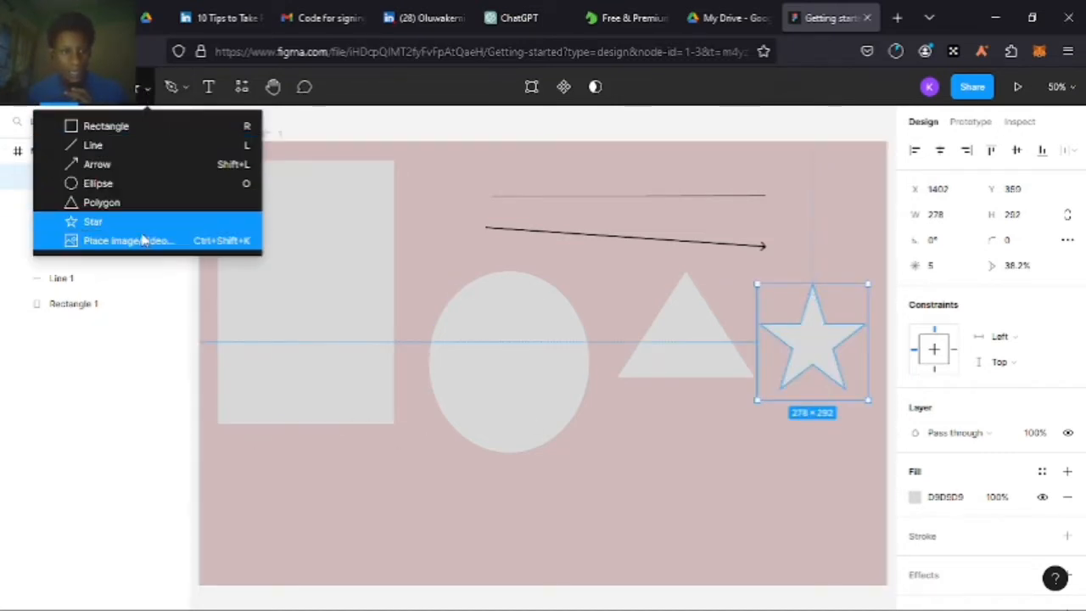
click(163, 271)
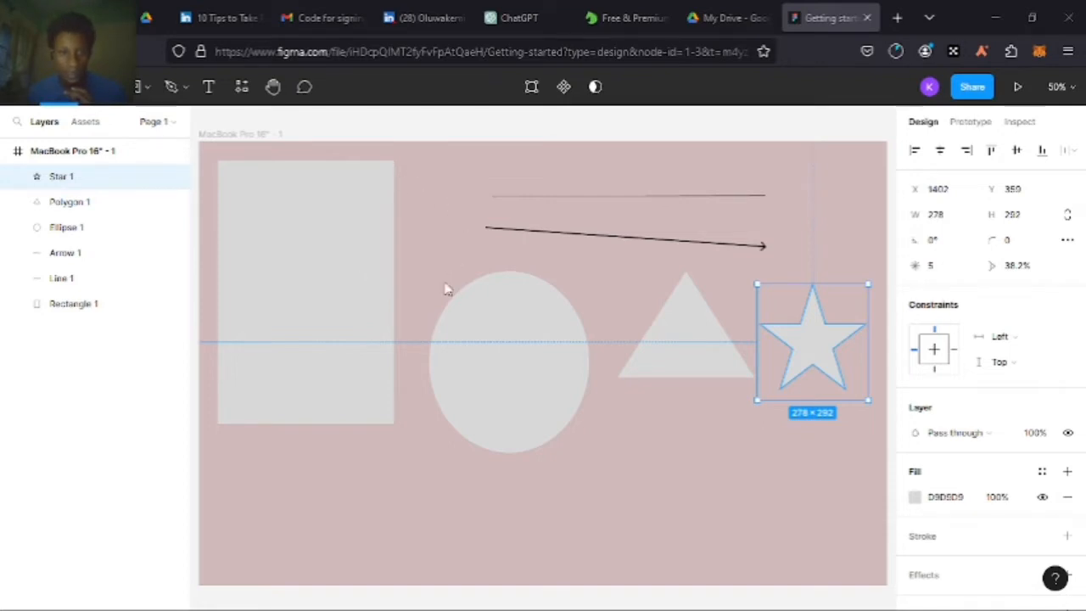
click(277, 455)
Pan around the canvas and zoom out and back in to view the whole MacBook Pro 16" frame with its shapes
scroll(357, 407, down, 1)
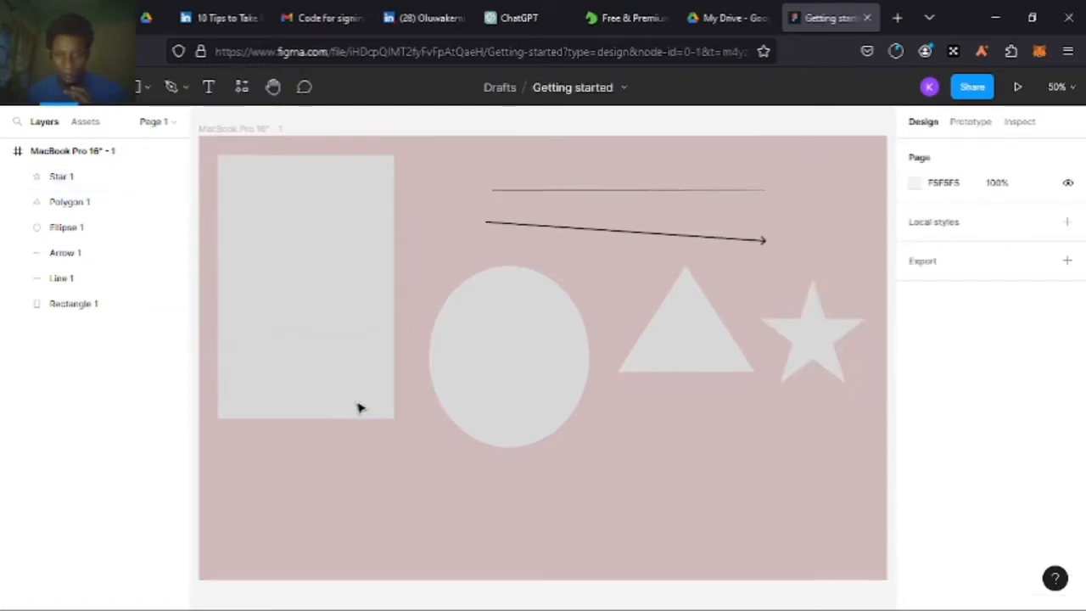
scroll(378, 438, down, 1)
scroll(379, 447, up, 2)
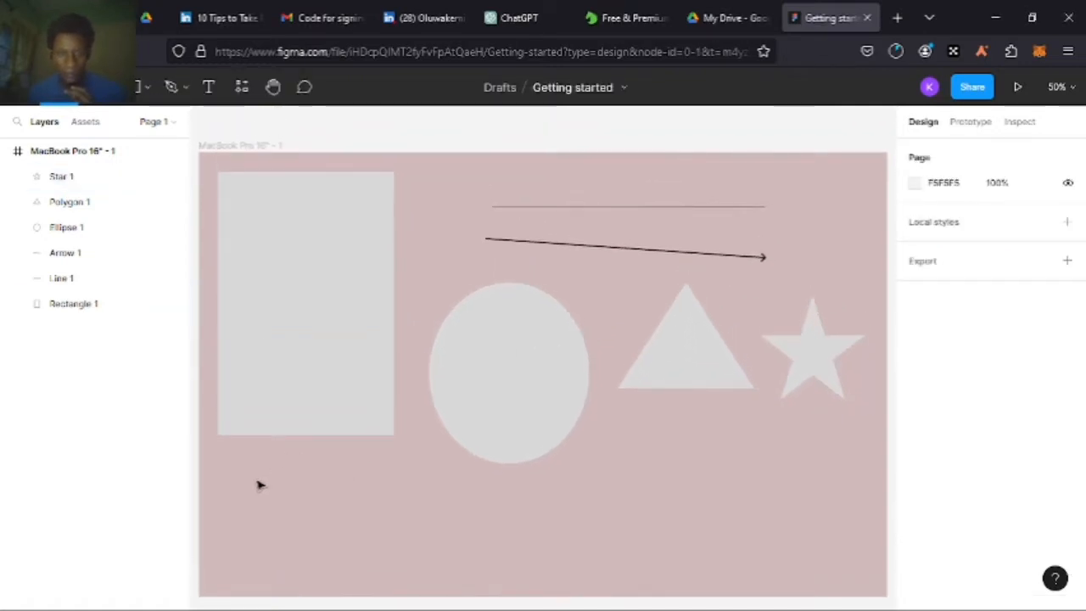
scroll(378, 414, down, 2)
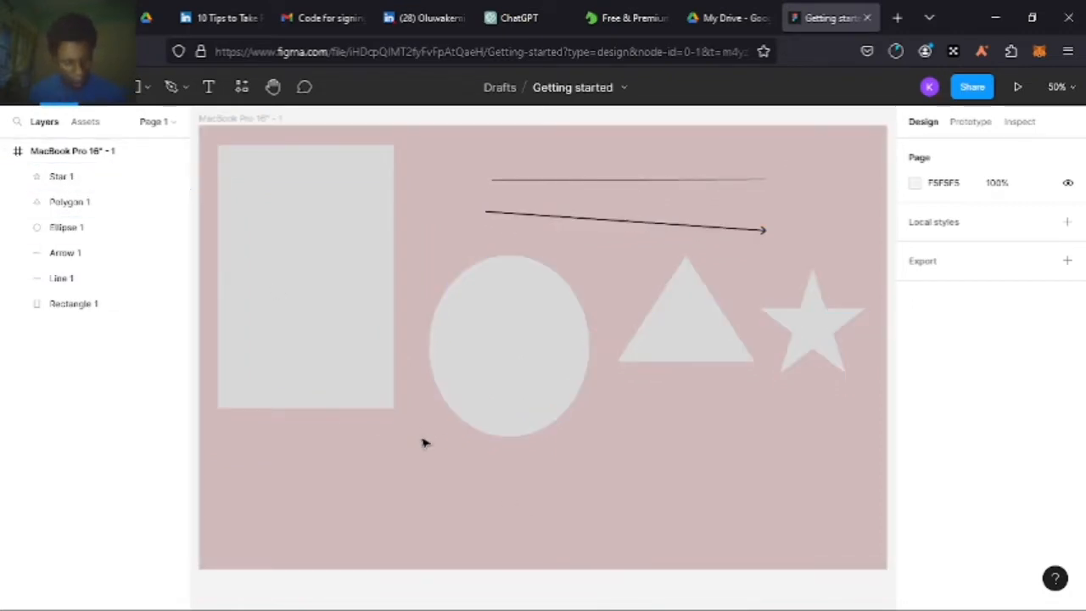
scroll(441, 409, down, 3)
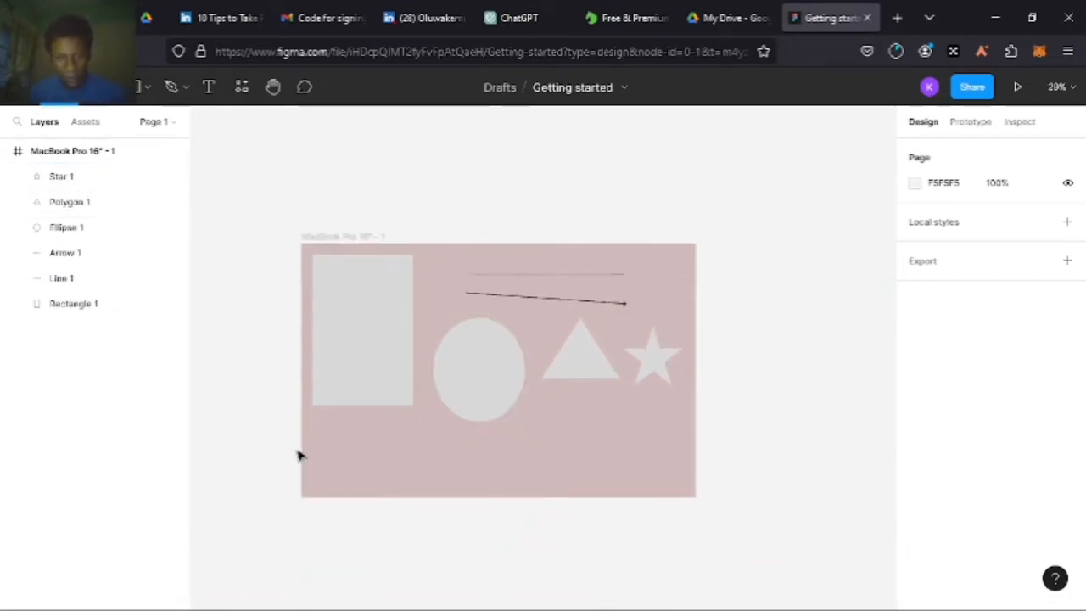
scroll(354, 402, down, 4)
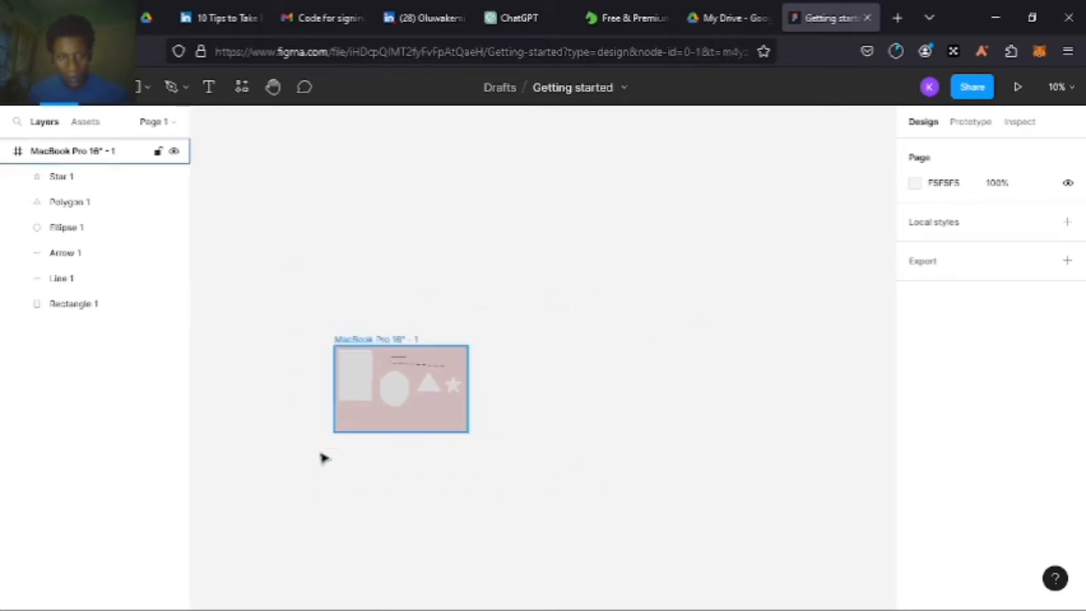
scroll(307, 488, up, 6)
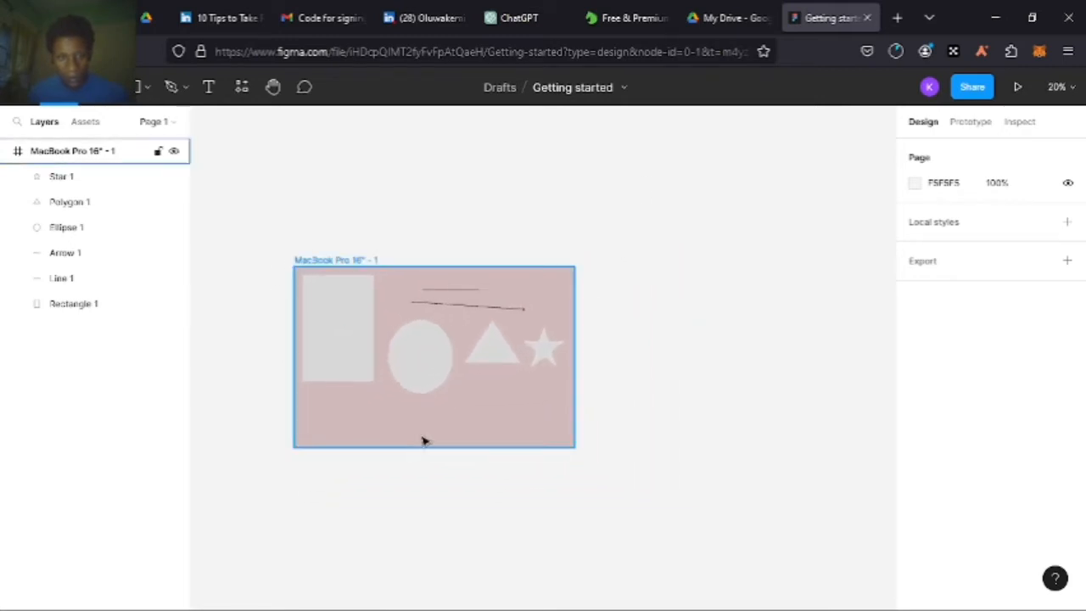
scroll(301, 343, up, 2)
click(296, 213)
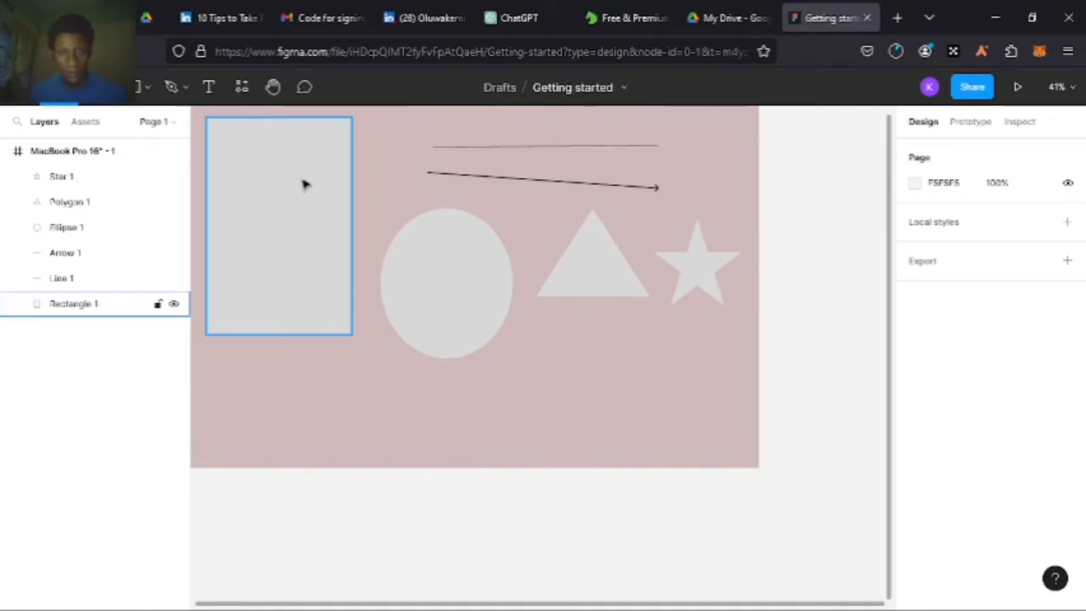
click(365, 342)
scroll(359, 350, up, 1)
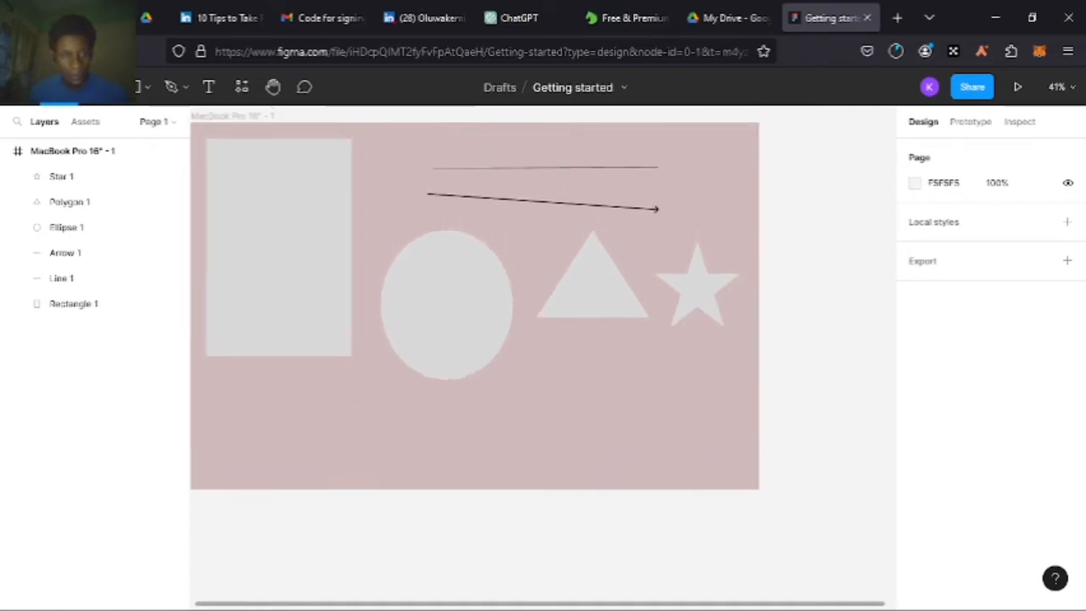
drag(637, 608, 568, 608)
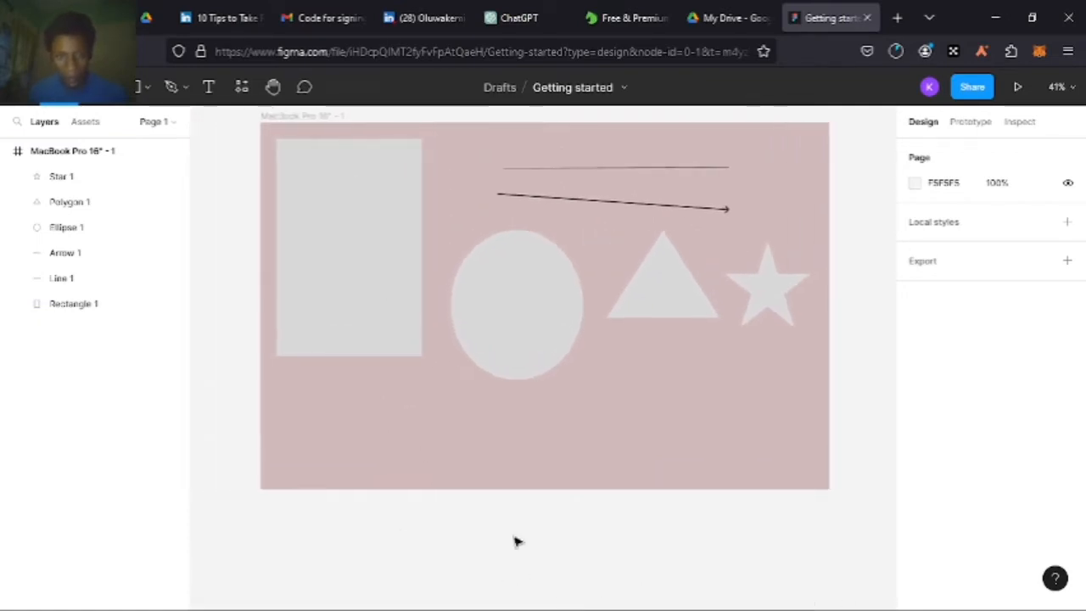
scroll(438, 388, up, 1)
scroll(438, 388, up, 1)
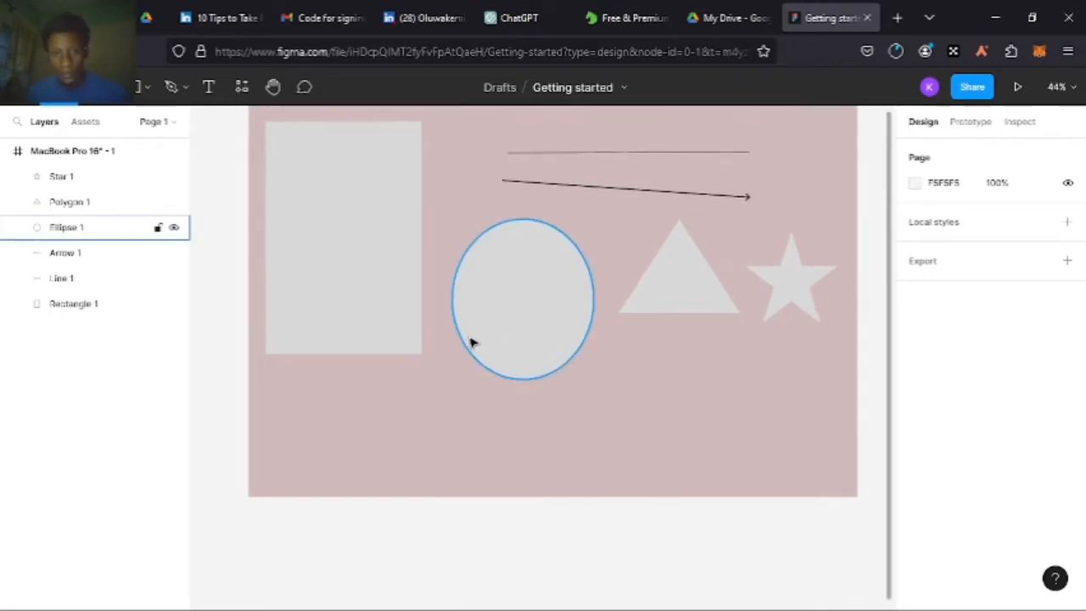
scroll(527, 301, up, 1)
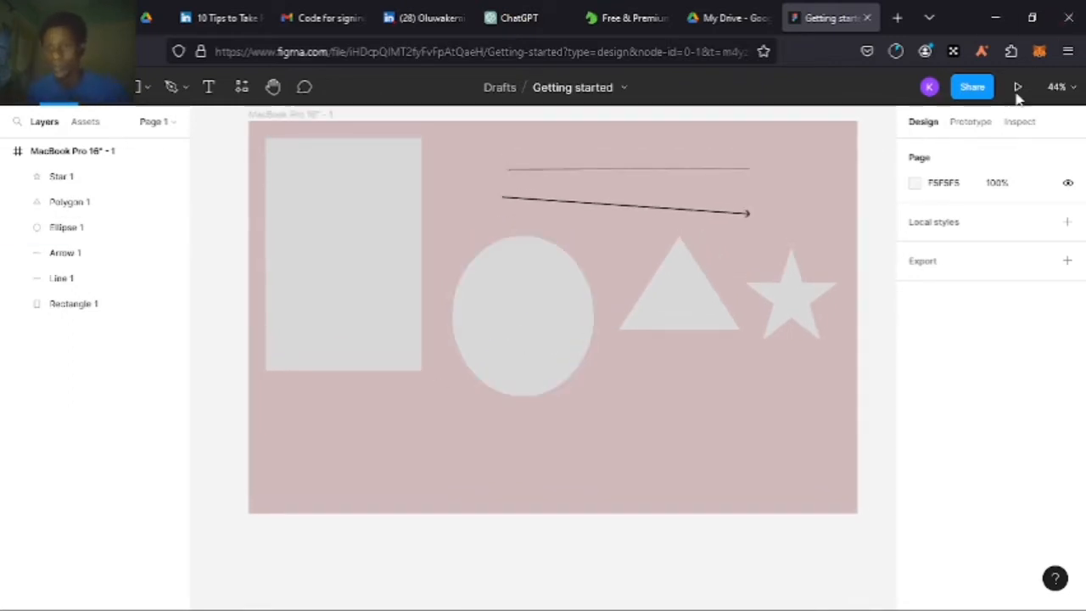
Zoom the canvas in to 100% and back to 50%, and bring the whole frame into view at about 45%
click(1056, 88)
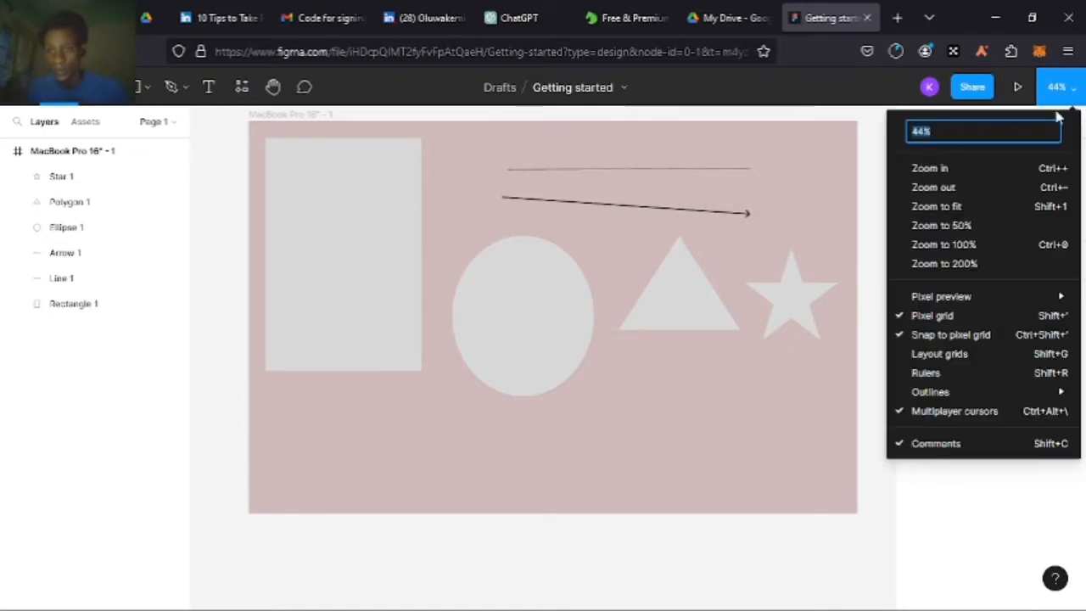
click(930, 173)
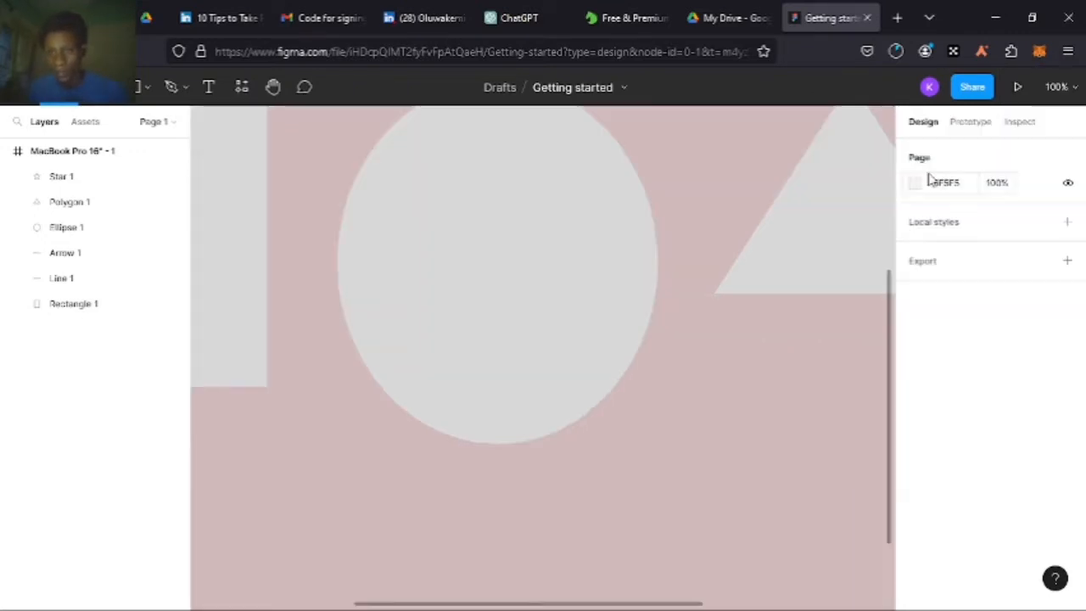
click(1056, 87)
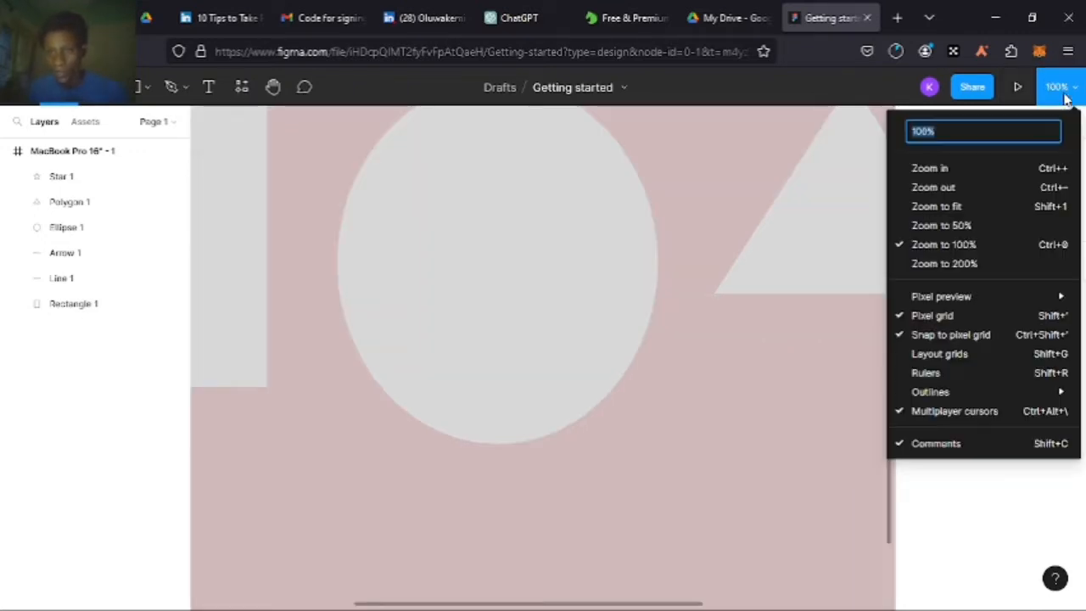
click(967, 226)
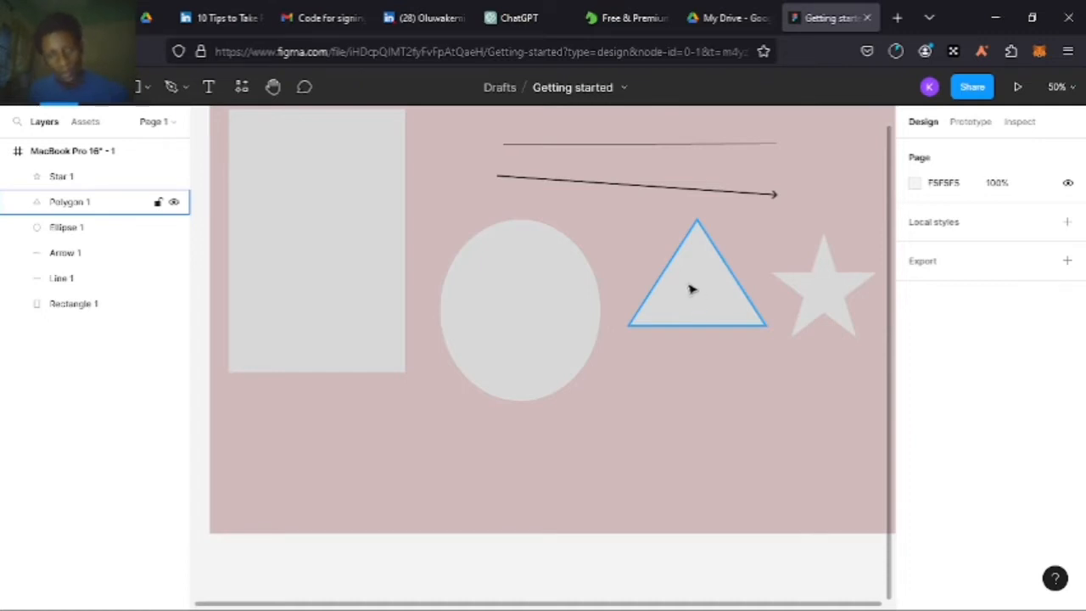
scroll(648, 285, down, 2)
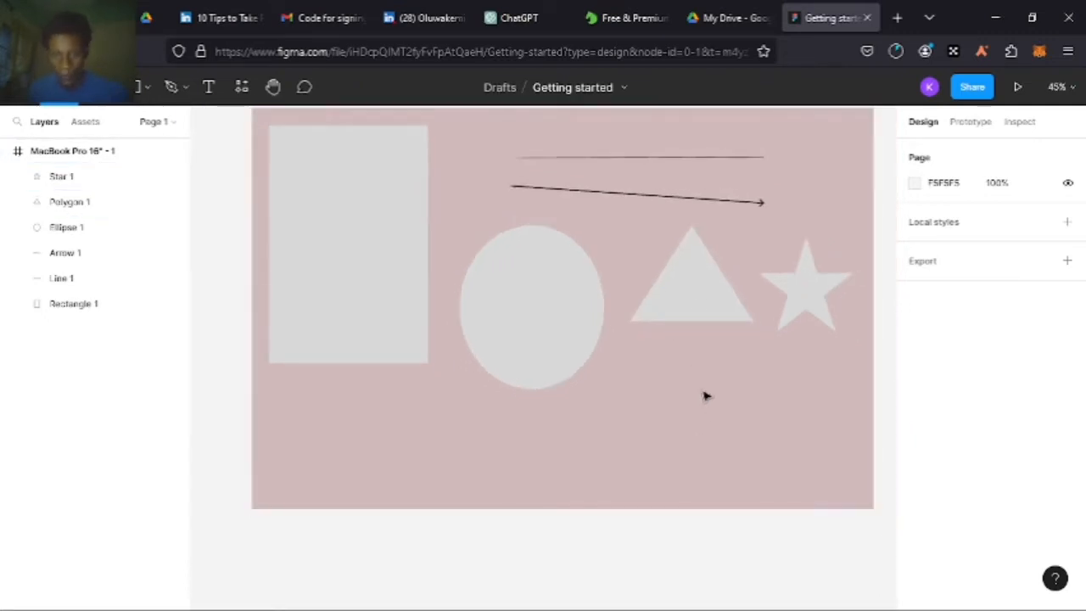
scroll(705, 395, up, 2)
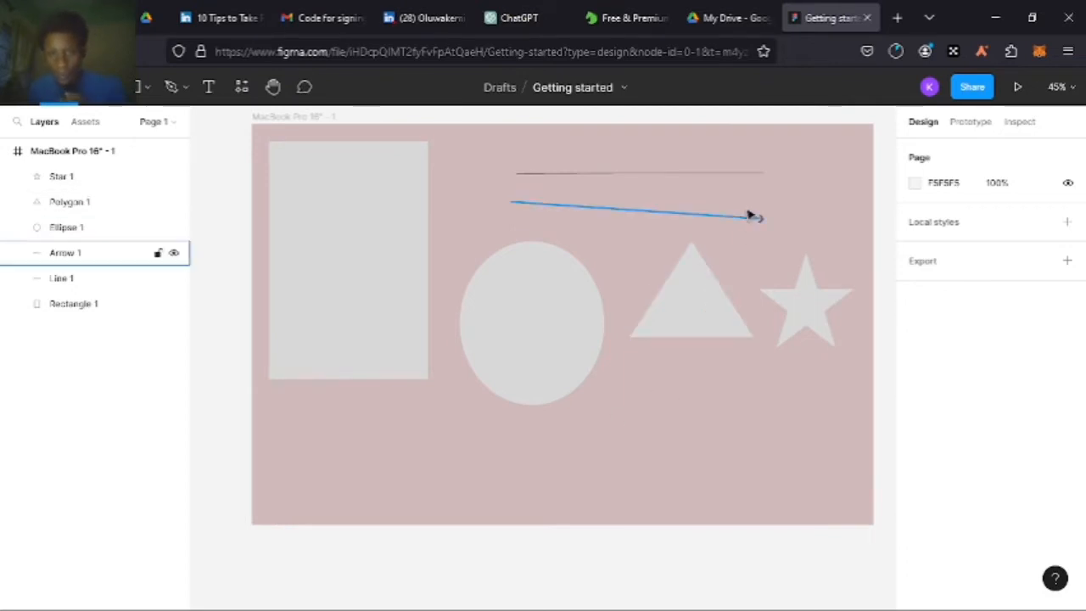
Try left, horizontal-centre and right alignment of the large rectangle within the frame, finishing with it aligned left
click(391, 288)
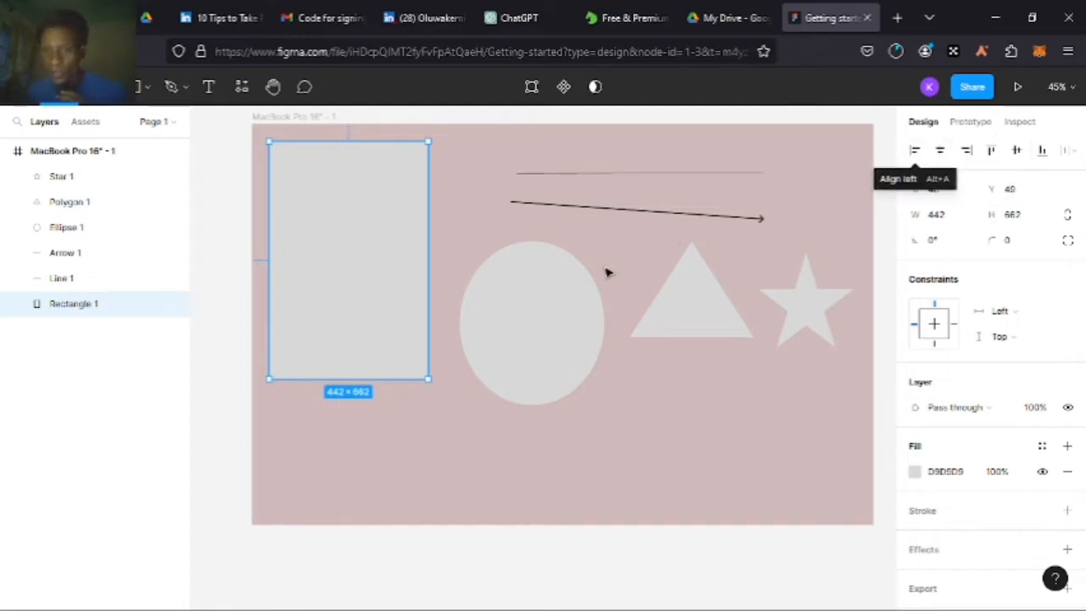
click(940, 153)
click(914, 151)
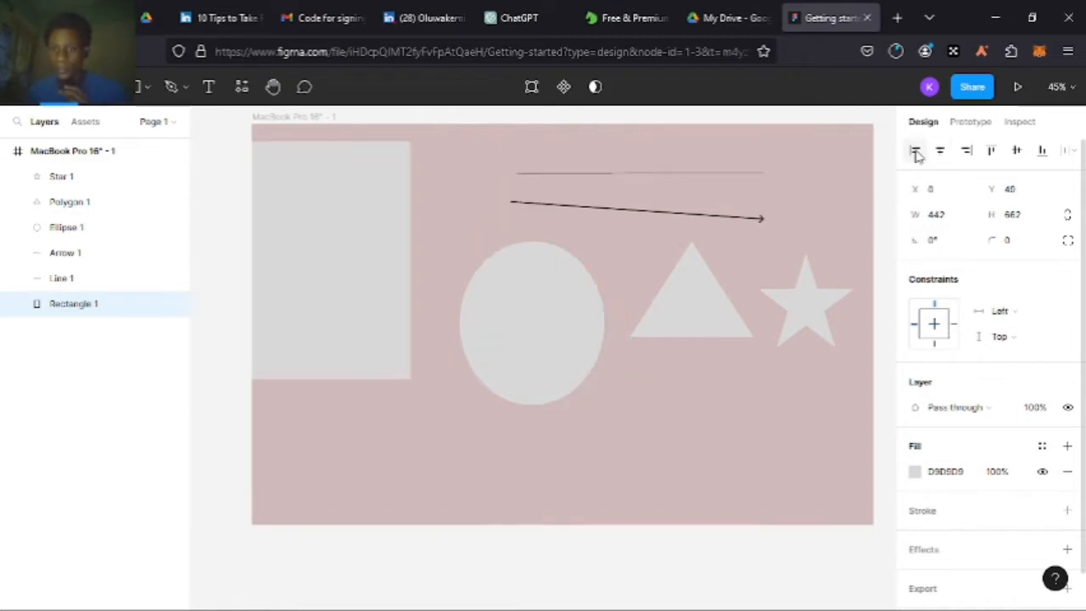
click(940, 152)
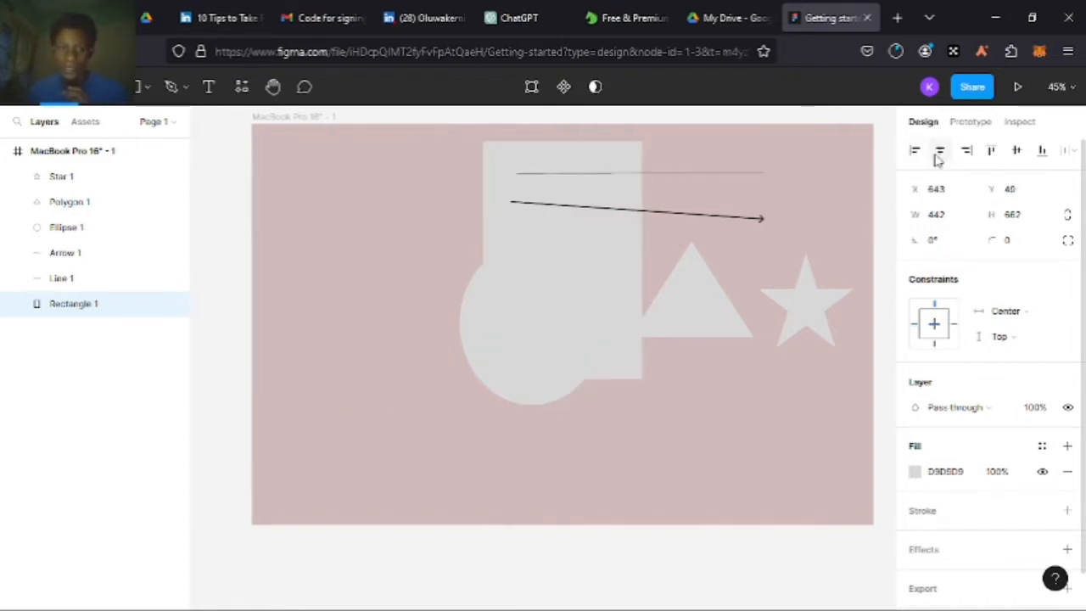
click(965, 151)
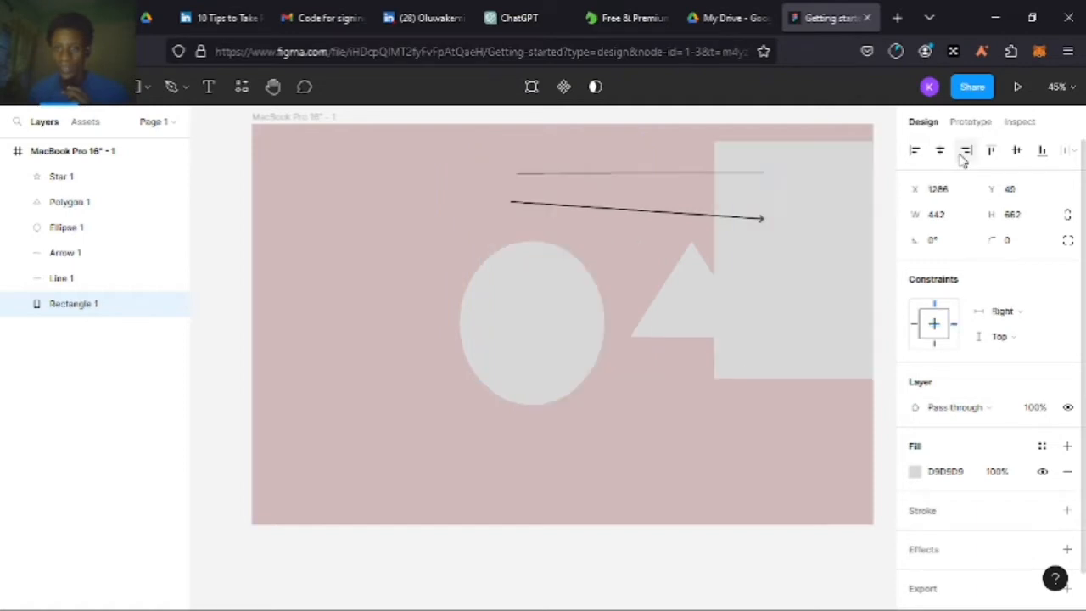
click(915, 152)
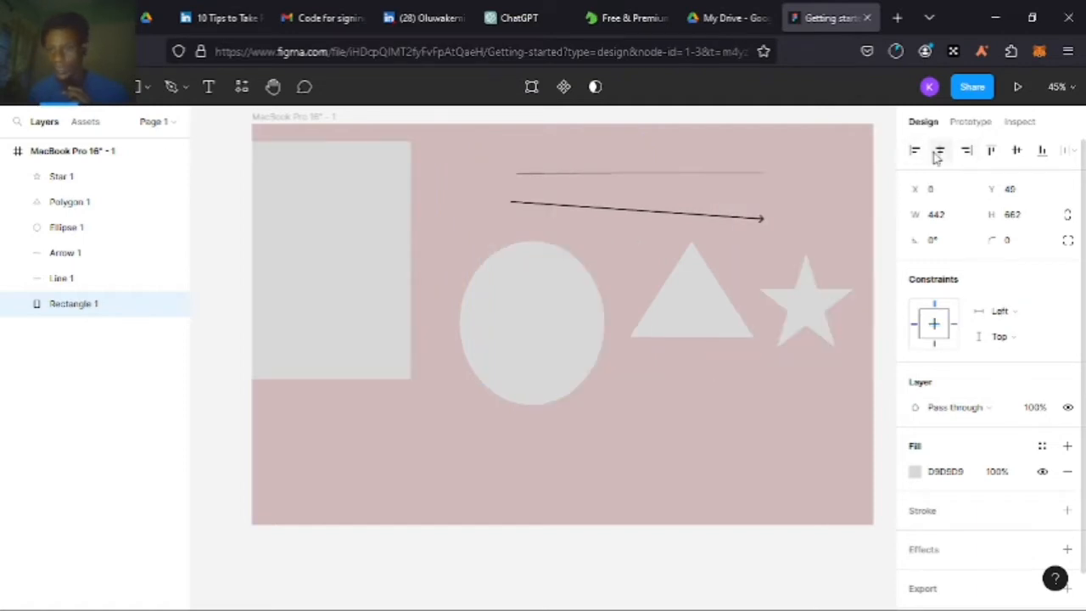
click(938, 155)
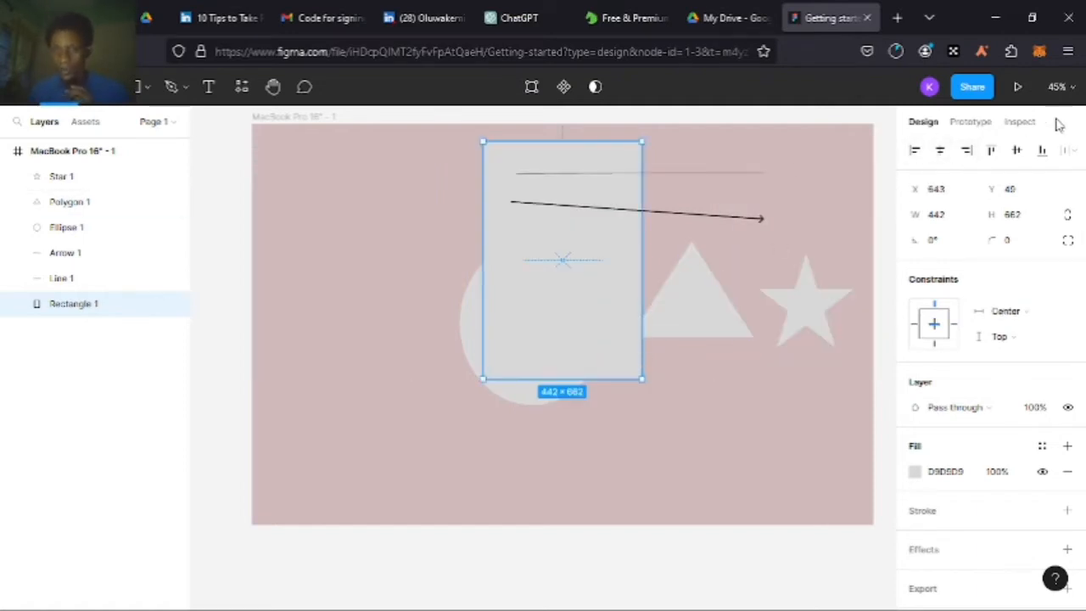
click(915, 152)
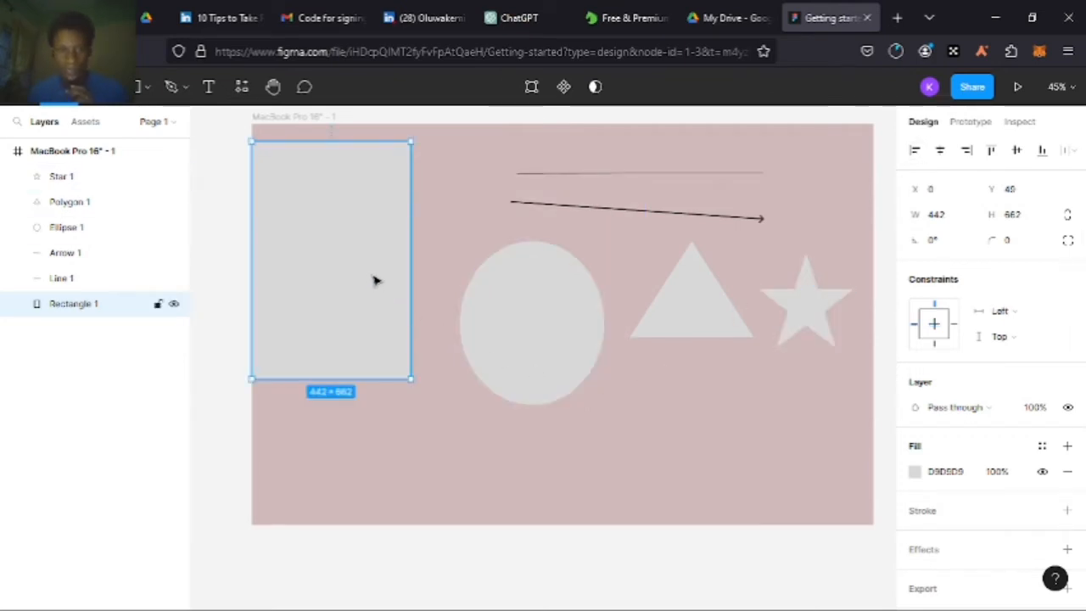
Move the rectangle slightly away from the frame's left edge and set its X position to 45
drag(376, 280, 379, 287)
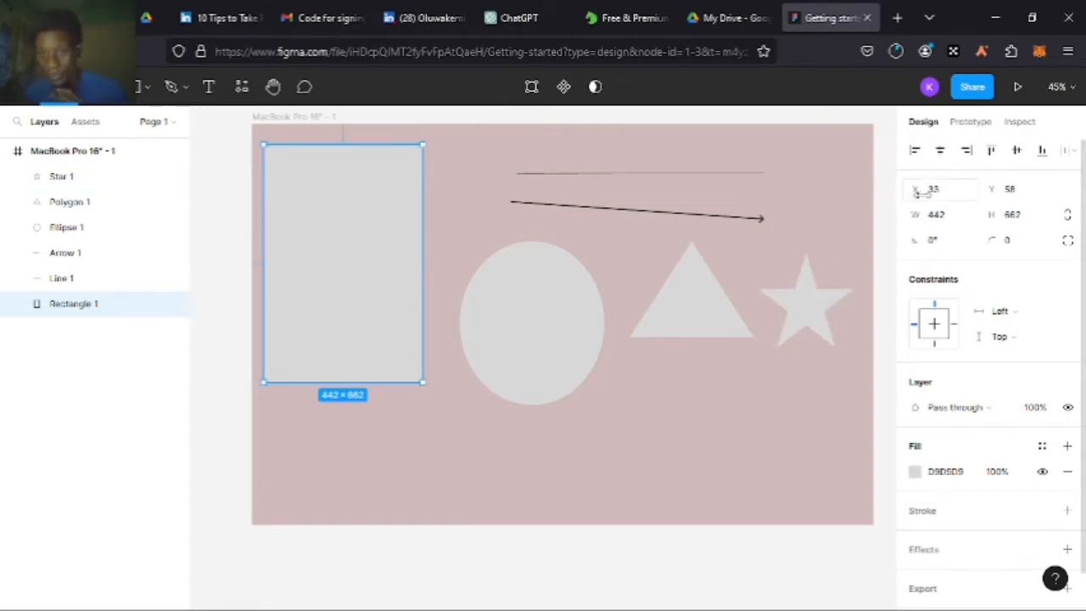
click(956, 190)
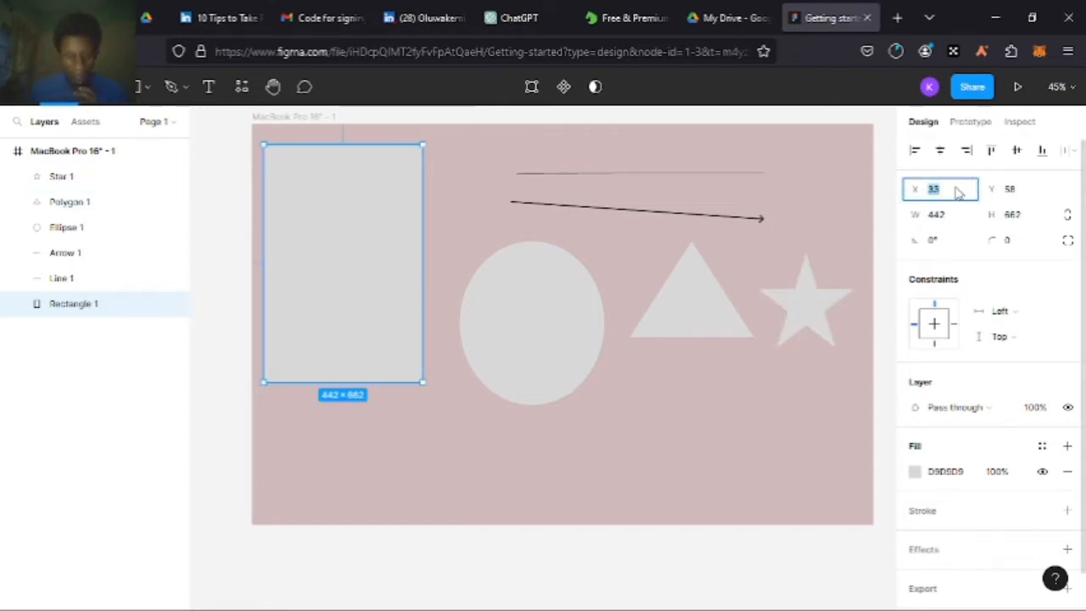
text(45)
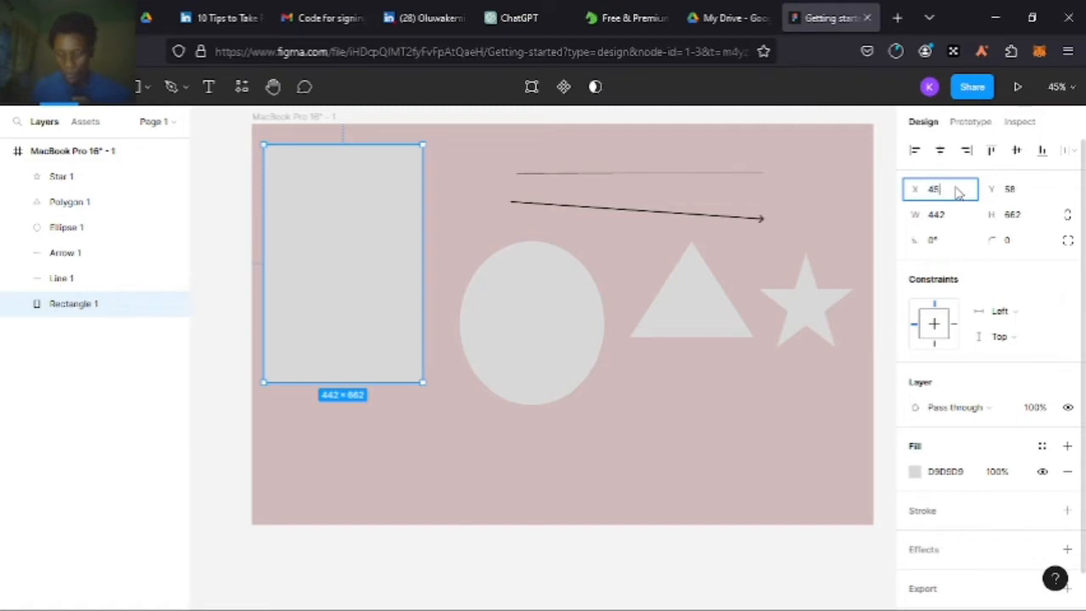
key(Return)
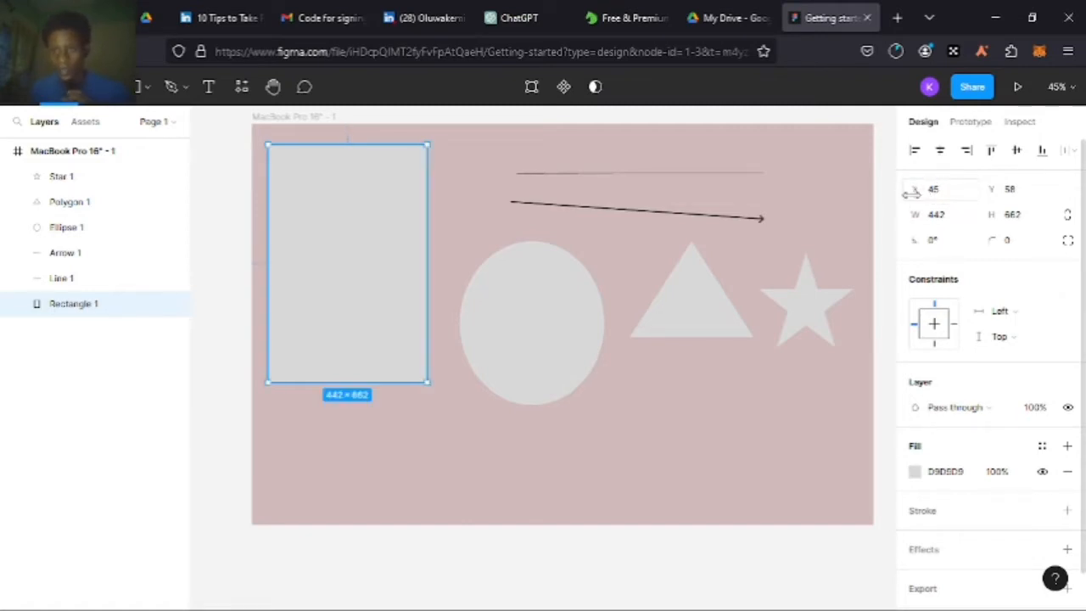
Position the rectangle at X 30 and Y 60 within the frame
drag(910, 193, 931, 201)
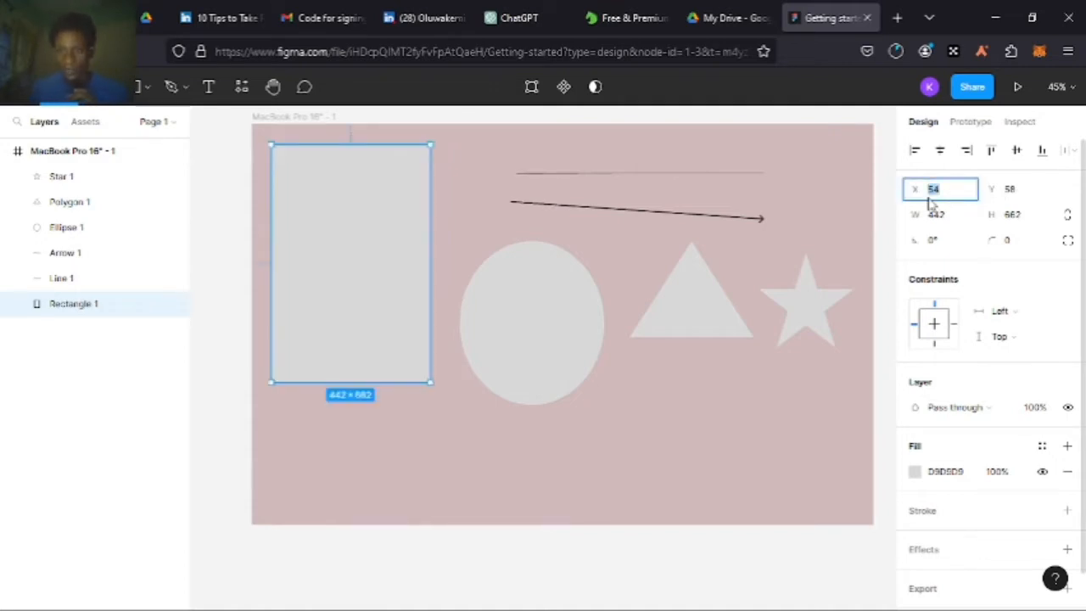
text(30)
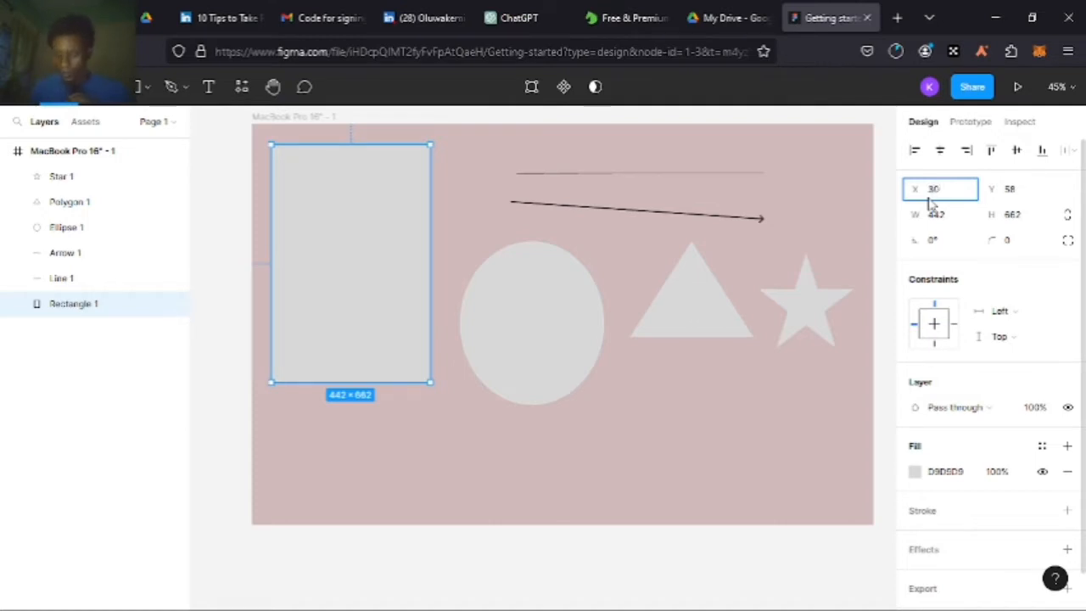
key(Return)
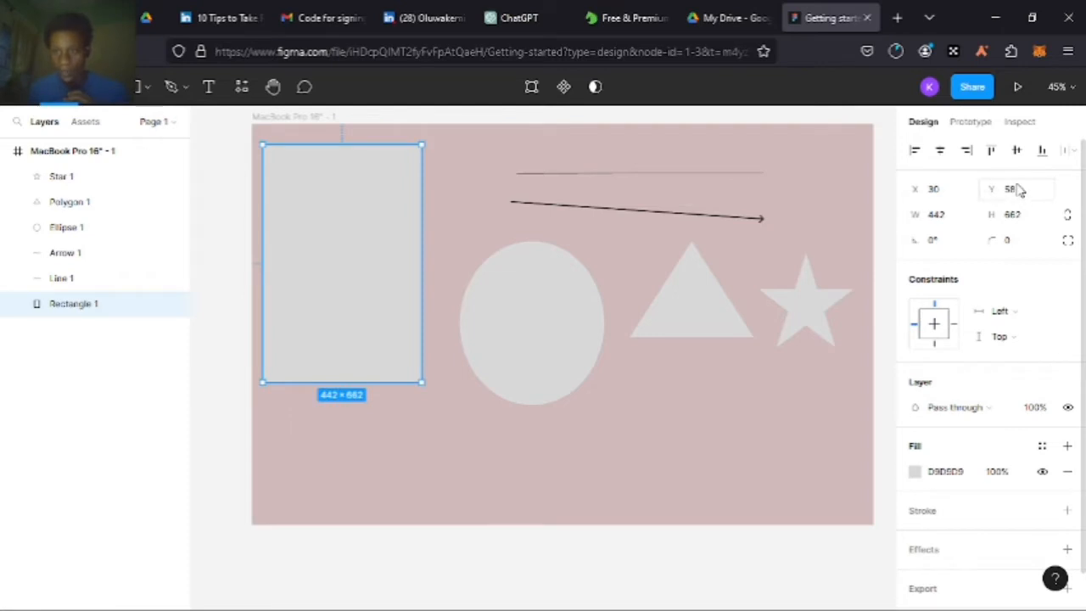
click(1019, 190)
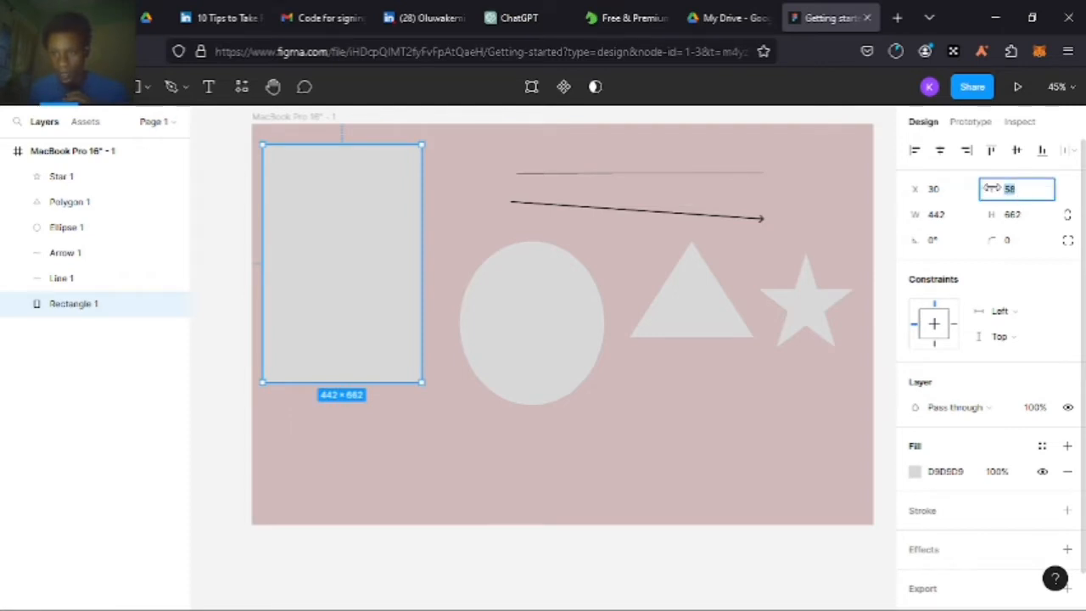
drag(990, 188, 1026, 207)
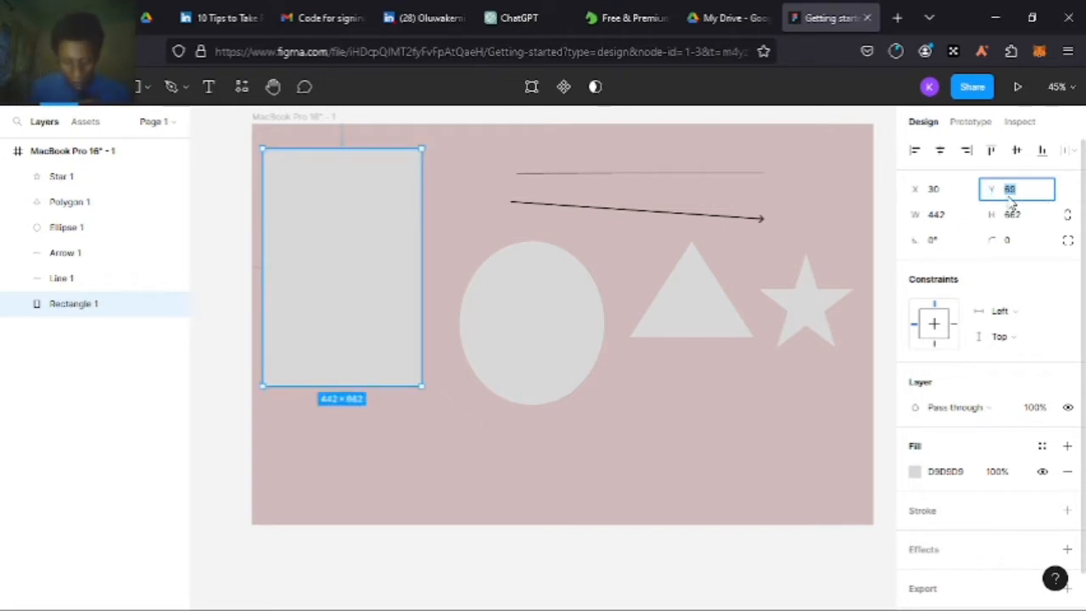
text(60)
key(Return)
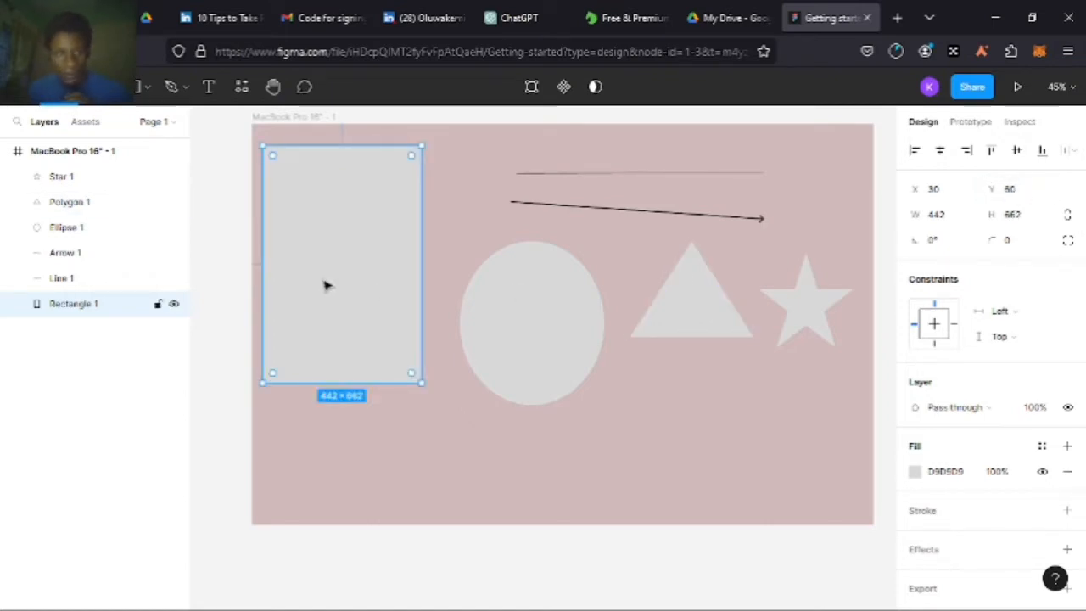
Change the rectangle's solid fill to dark brown 3E2F2F
scroll(966, 339, down, 1)
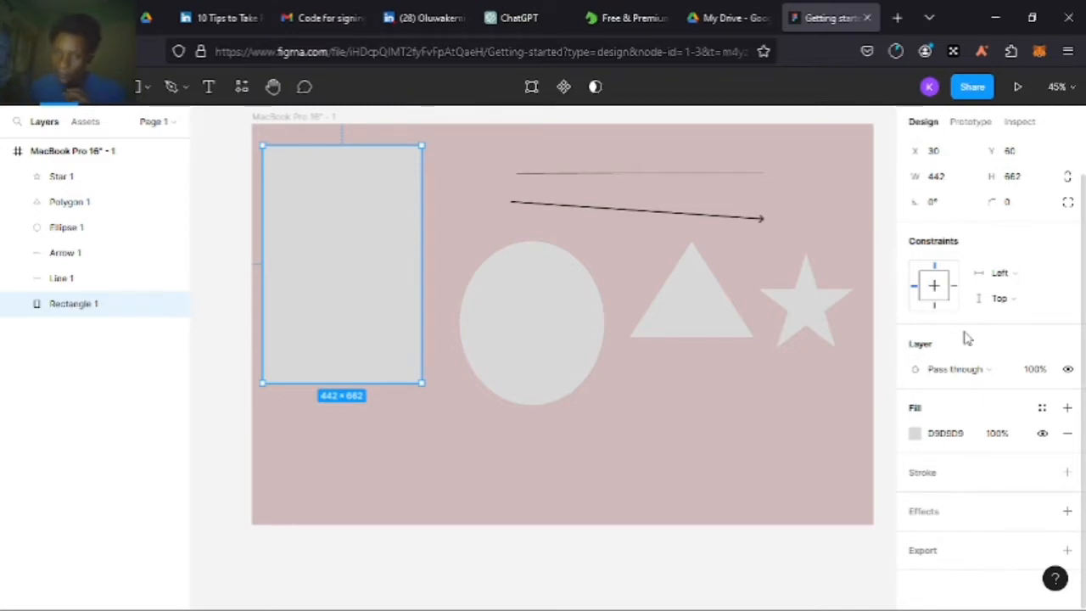
click(946, 433)
click(916, 434)
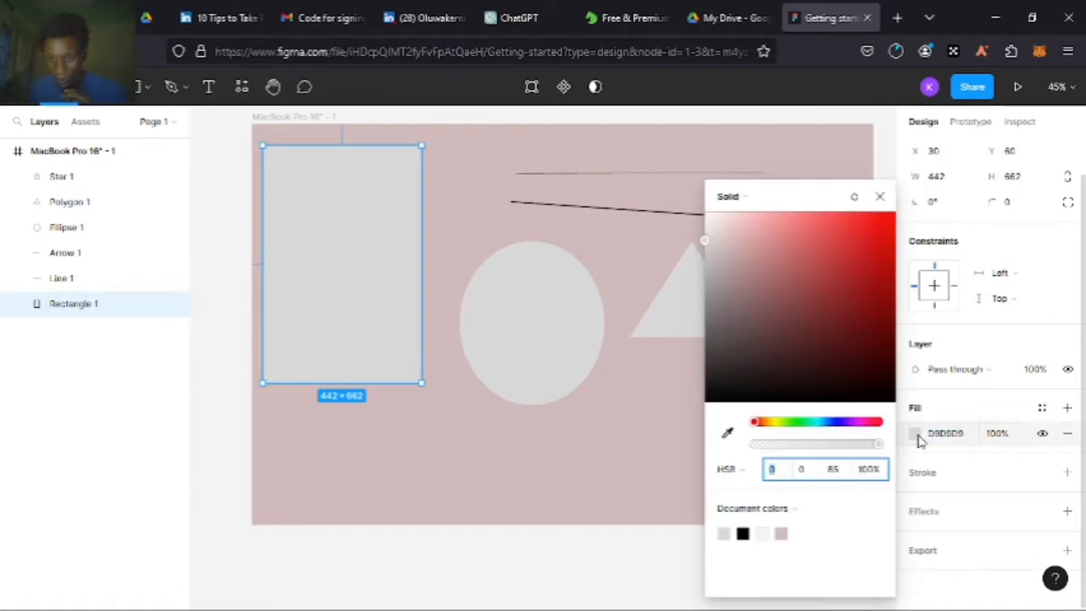
drag(759, 299, 751, 363)
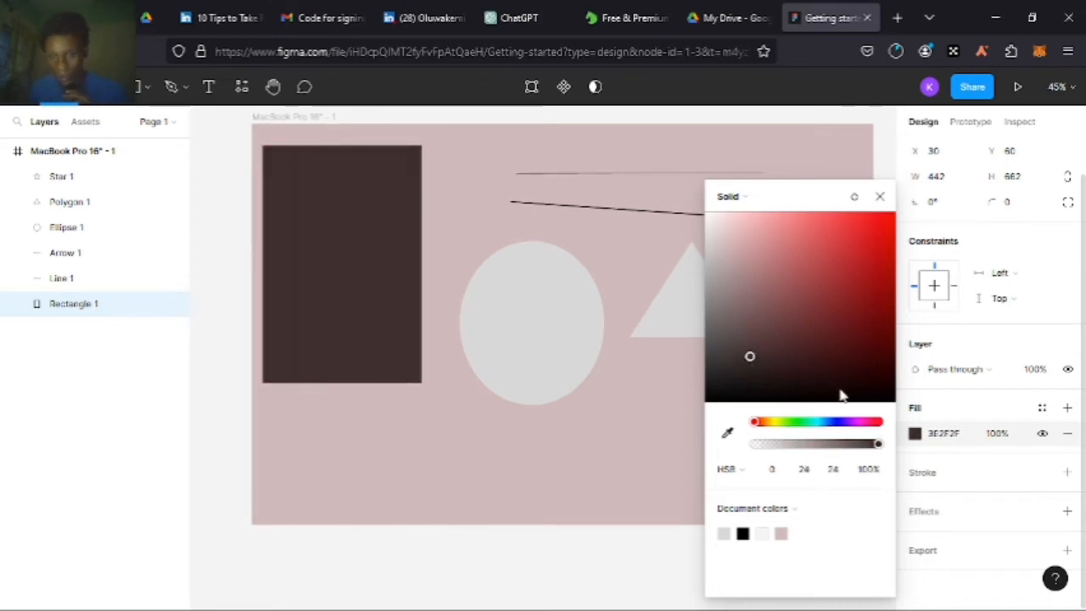
click(971, 462)
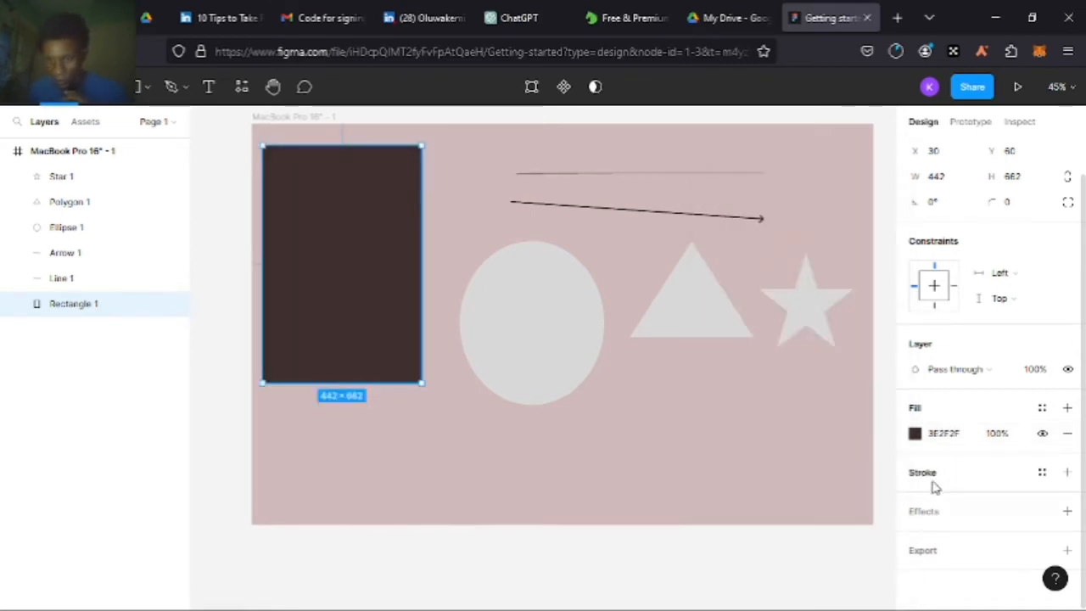
Add an inside stroke to the rectangle and set its weight to 20
click(936, 480)
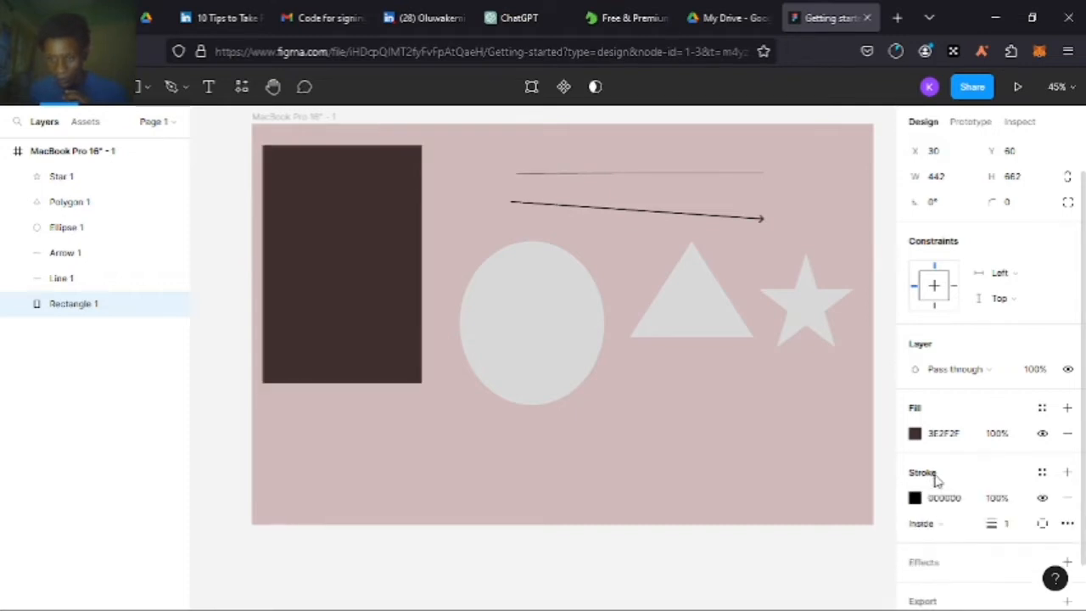
scroll(873, 423, up, 1)
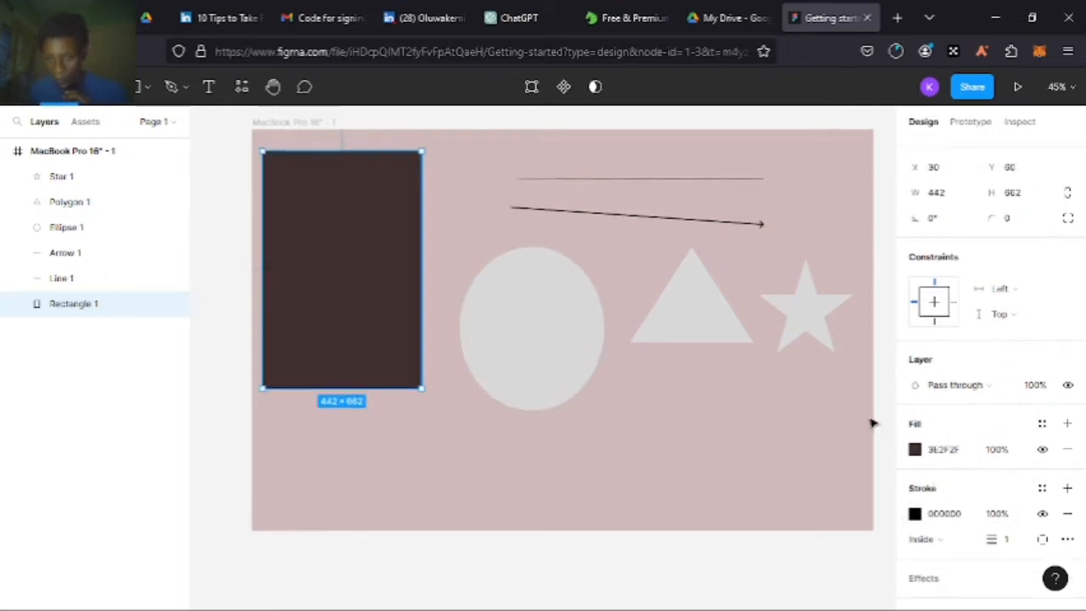
scroll(874, 424, down, 1)
scroll(1057, 455, down, 2)
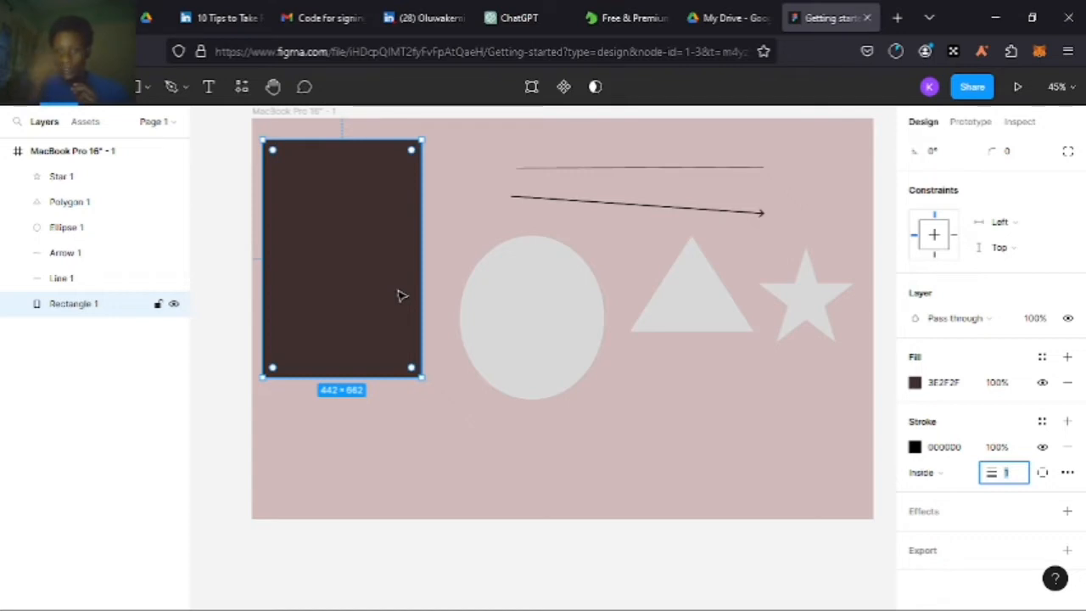
text(20)
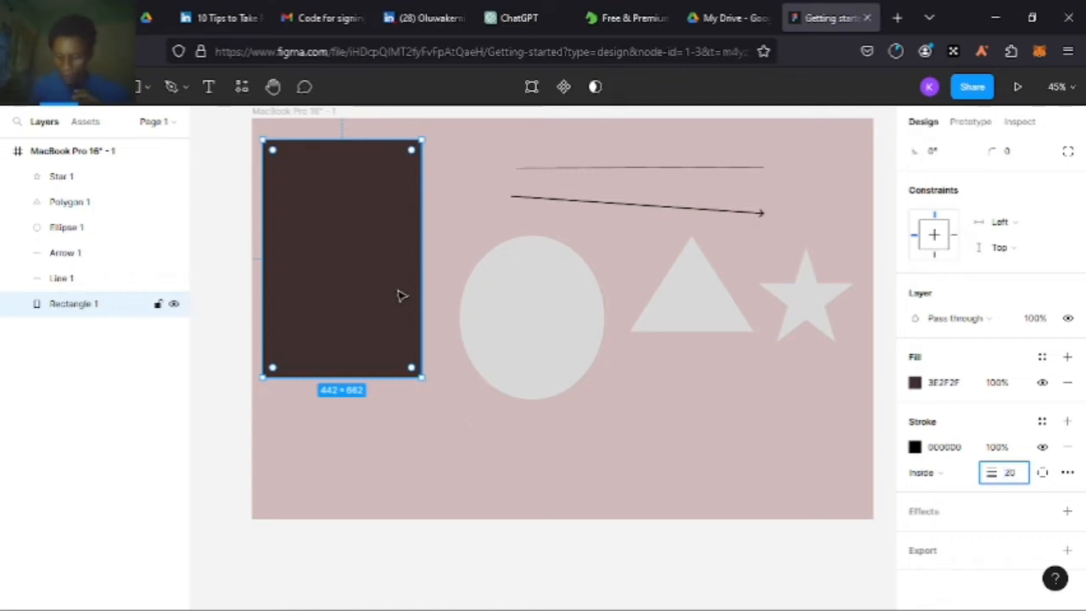
key(Return)
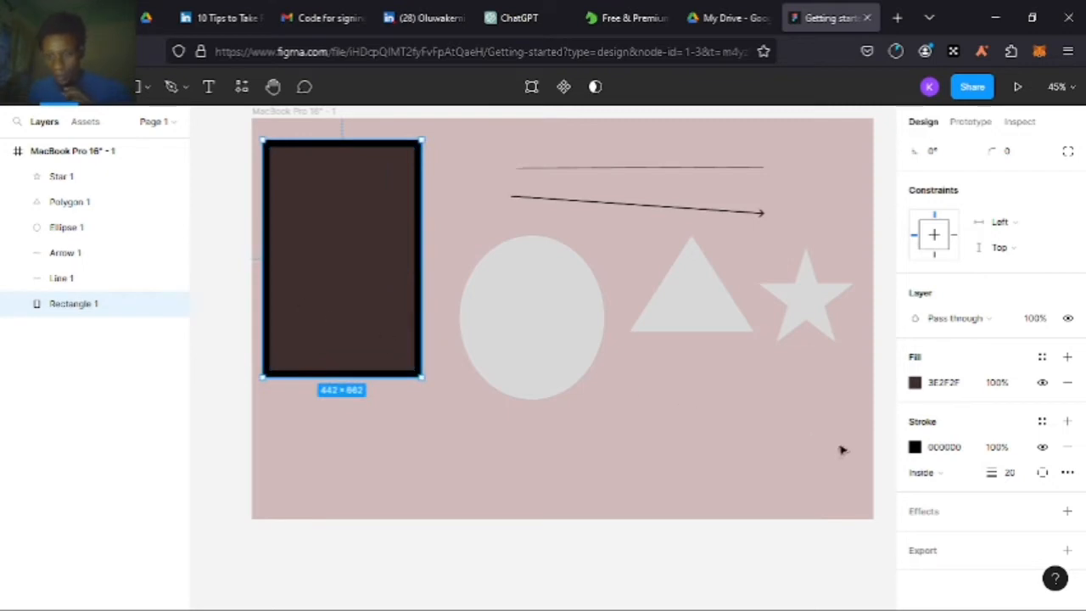
Recolour the rectangle's stroke to the pinkish red DF8686
click(915, 447)
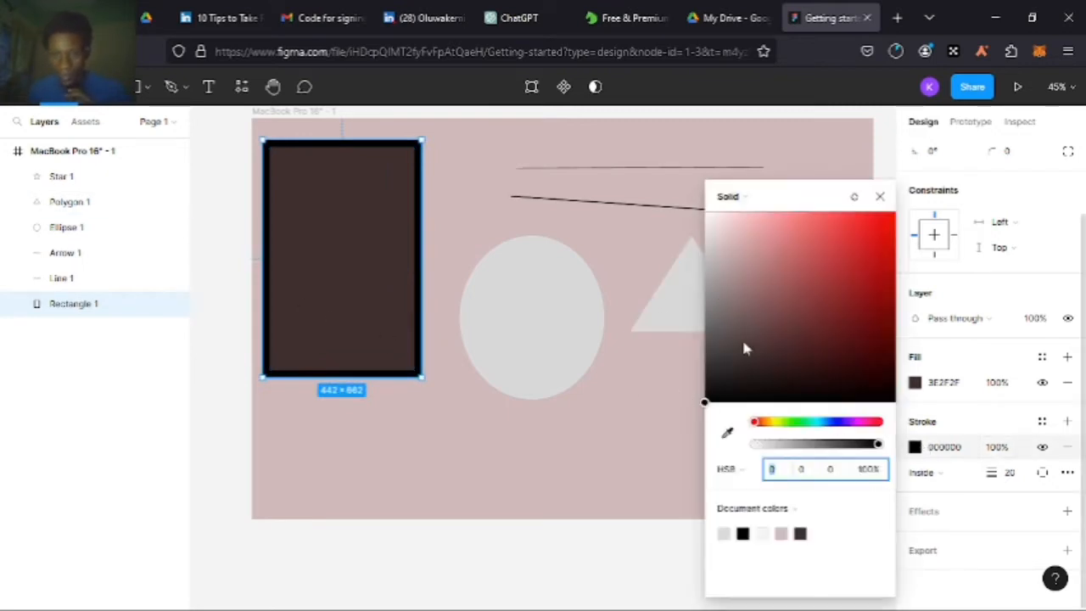
drag(704, 402, 763, 254)
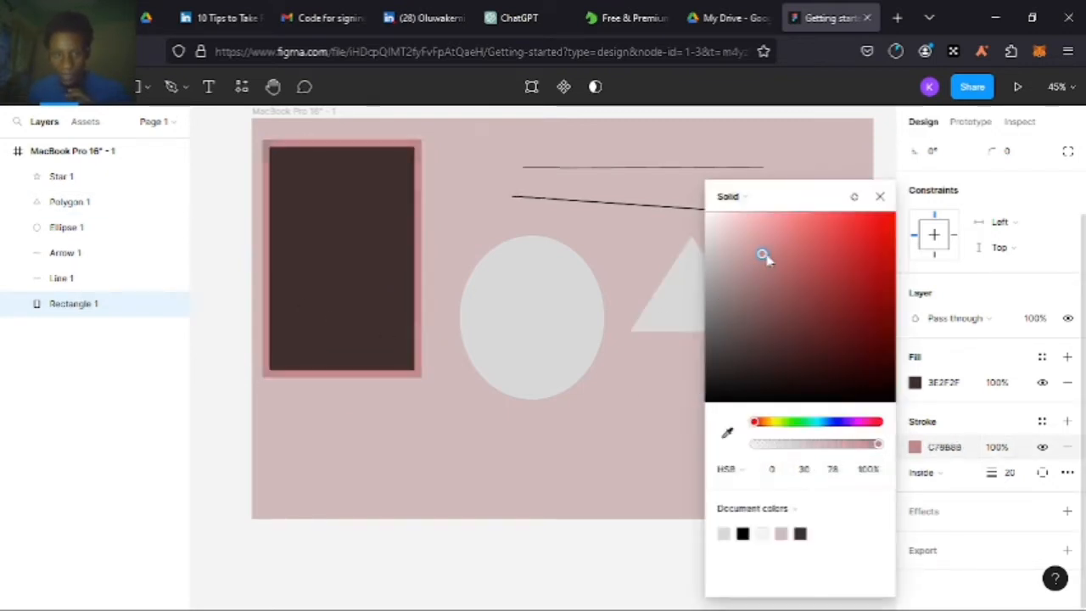
click(780, 290)
drag(779, 290, 782, 237)
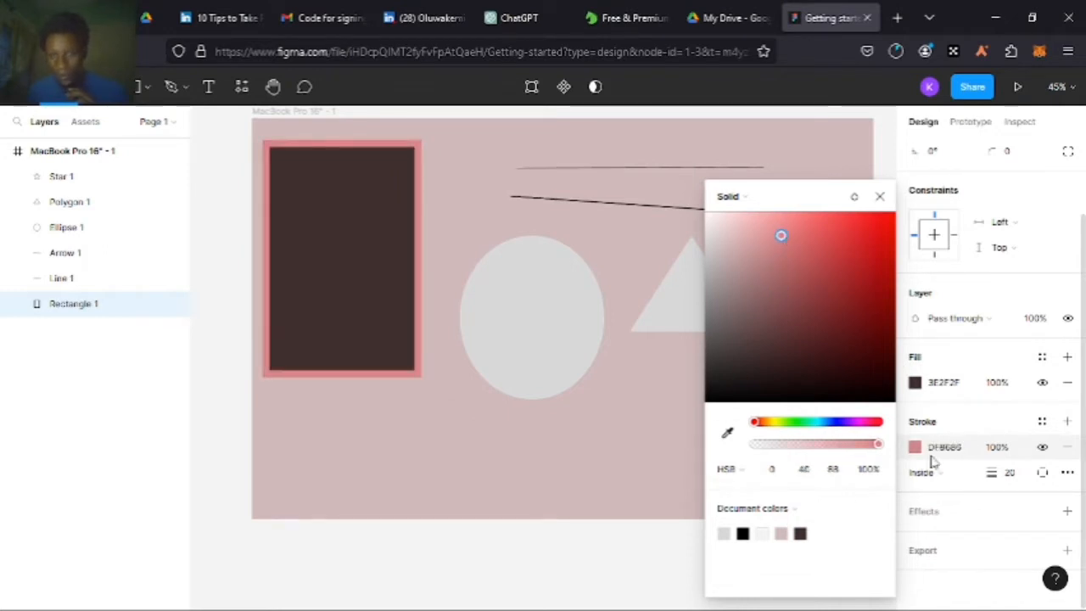
Round the rectangle's corners with a radius of 20 and clear the selection
scroll(965, 365, up, 2)
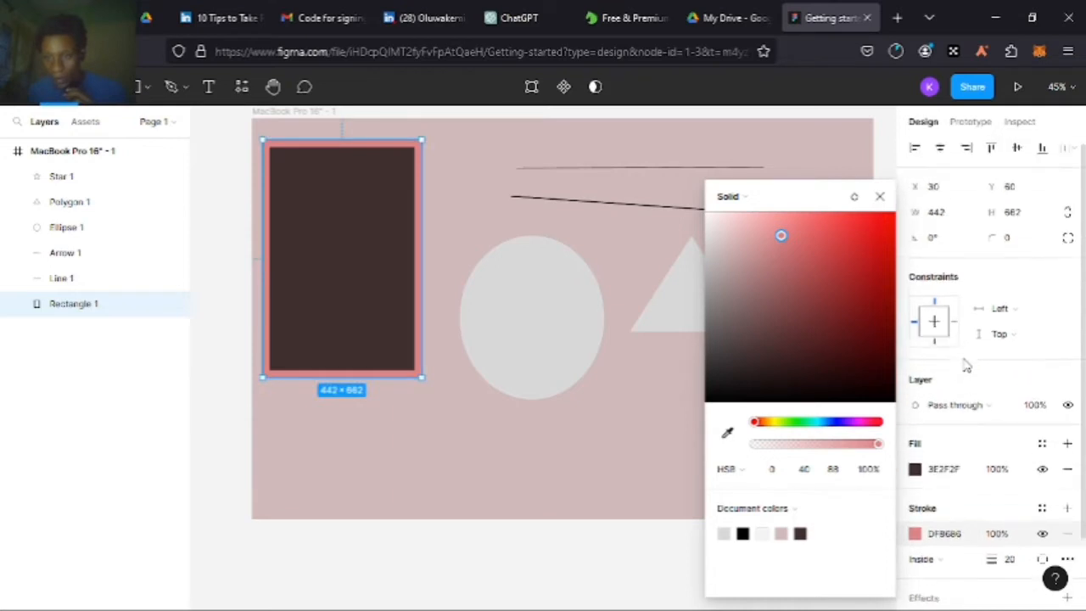
click(1014, 243)
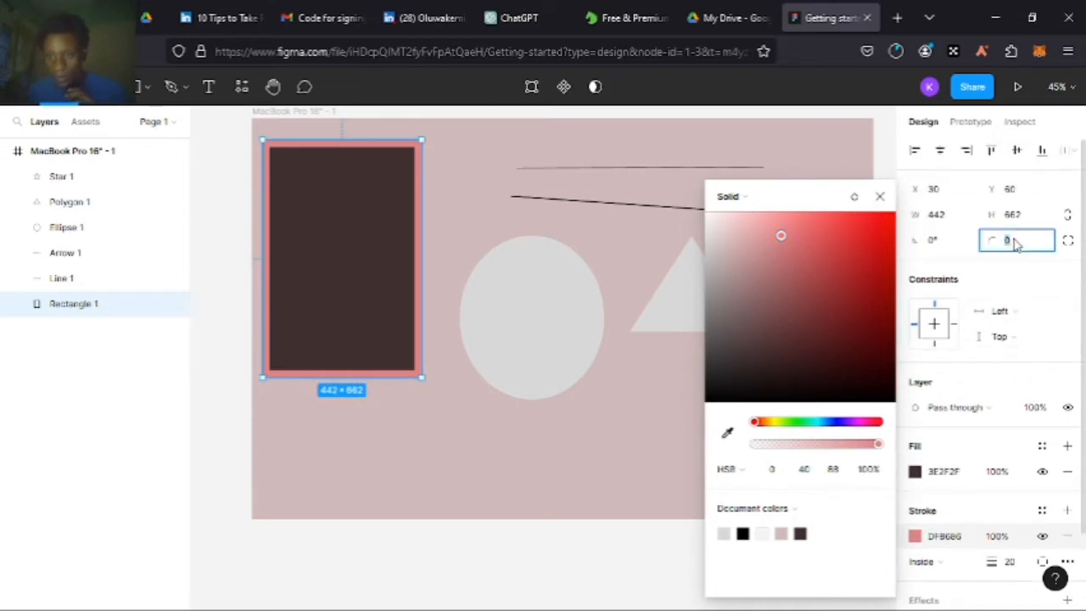
click(916, 545)
click(1015, 244)
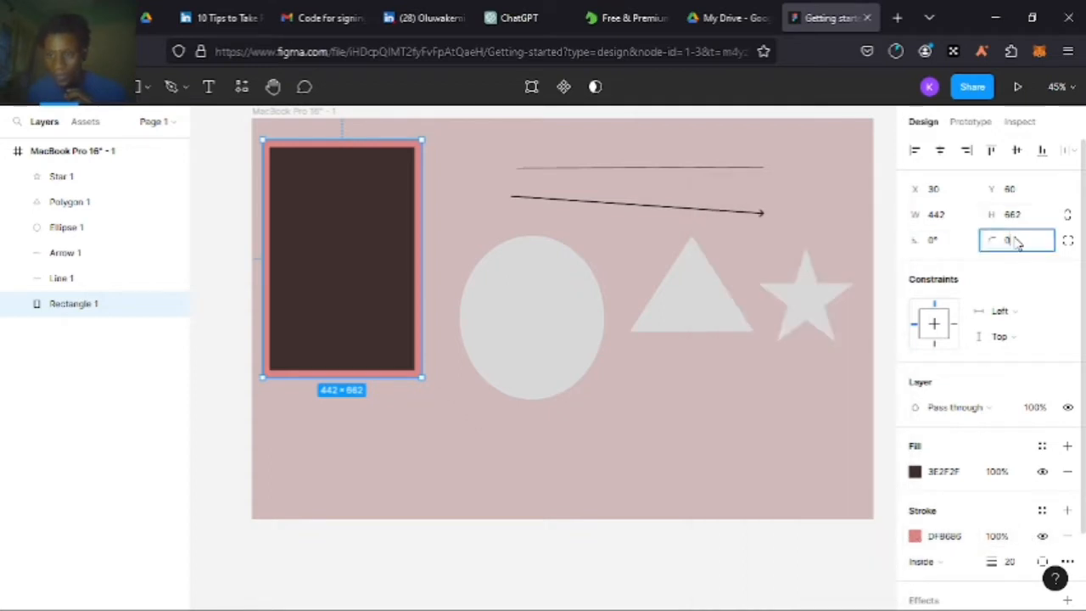
text(20)
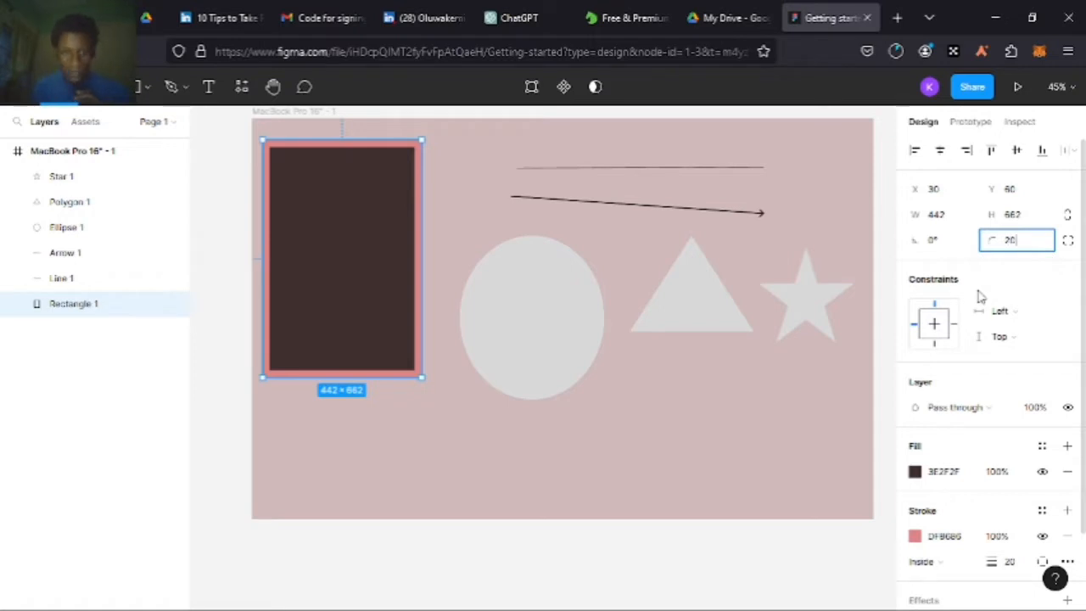
key(Return)
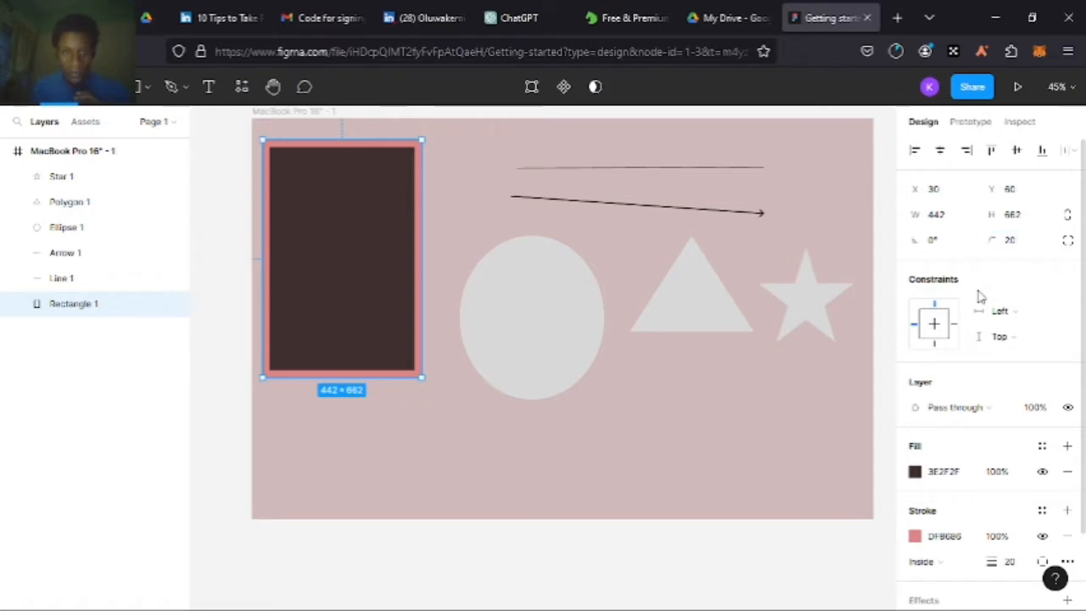
click(363, 476)
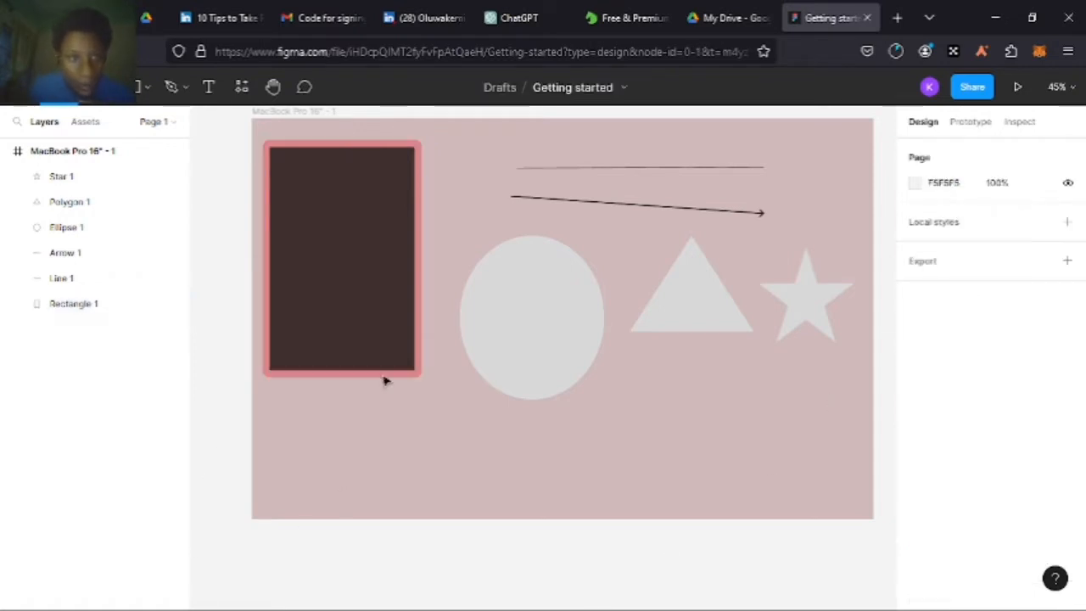
Increase the dark rectangle's corner radius to about 69 with its on-canvas radius handle and clear the selection
click(365, 252)
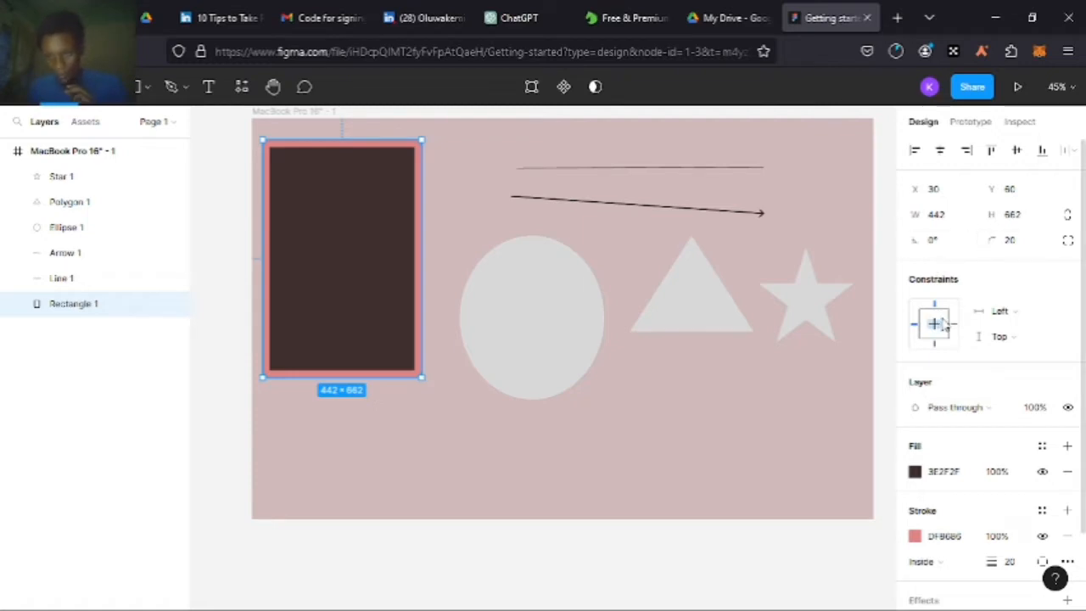
scroll(946, 314, down, 1)
scroll(941, 306, up, 1)
scroll(976, 326, down, 1)
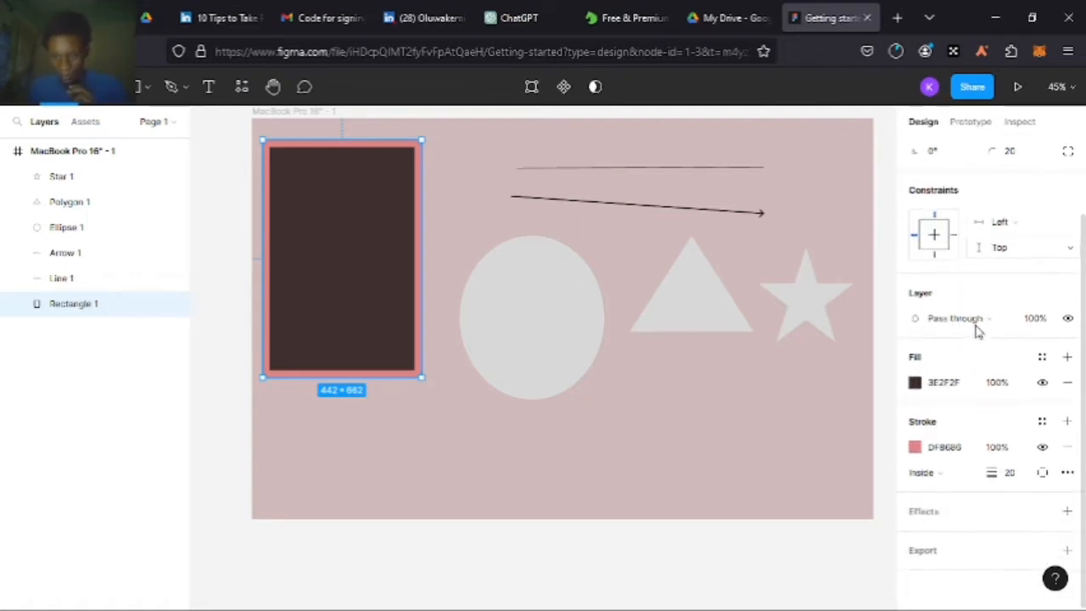
scroll(969, 340, up, 3)
scroll(746, 339, up, 1)
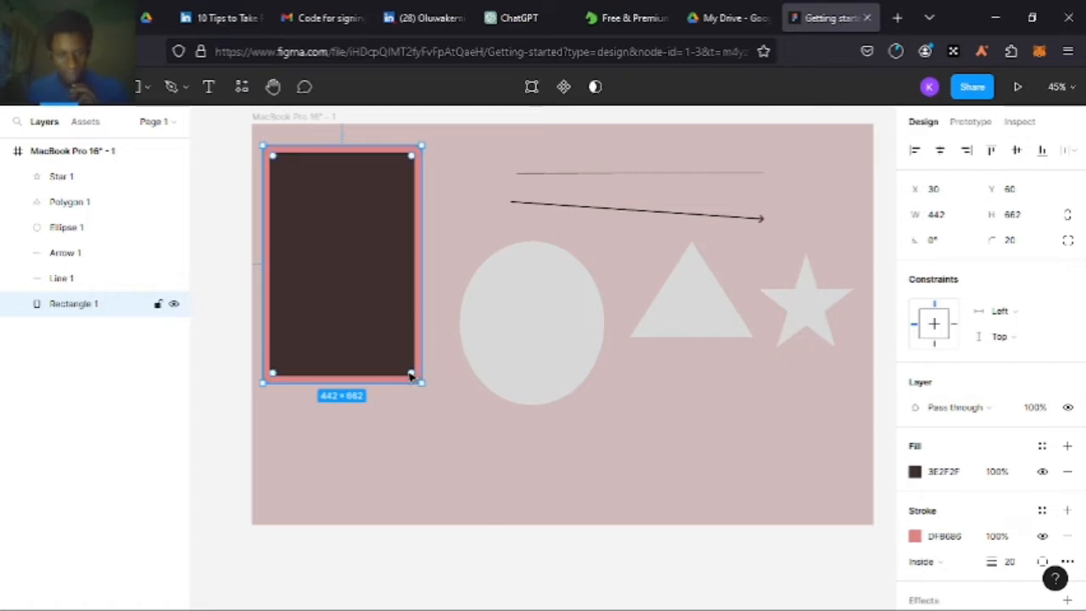
mouse_move(414, 378)
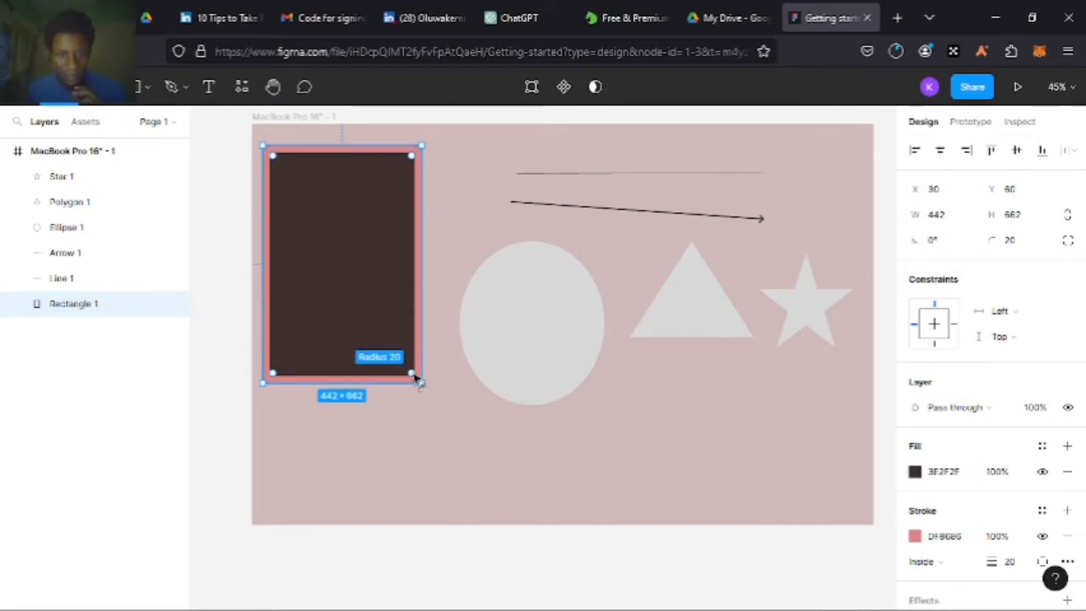
mouse_move(408, 373)
mouse_down()
mouse_move(359, 349)
mouse_move(325, 283)
mouse_move(372, 312)
mouse_move(295, 287)
mouse_move(286, 257)
mouse_move(381, 359)
mouse_move(367, 359)
mouse_move(396, 366)
mouse_up()
click(367, 468)
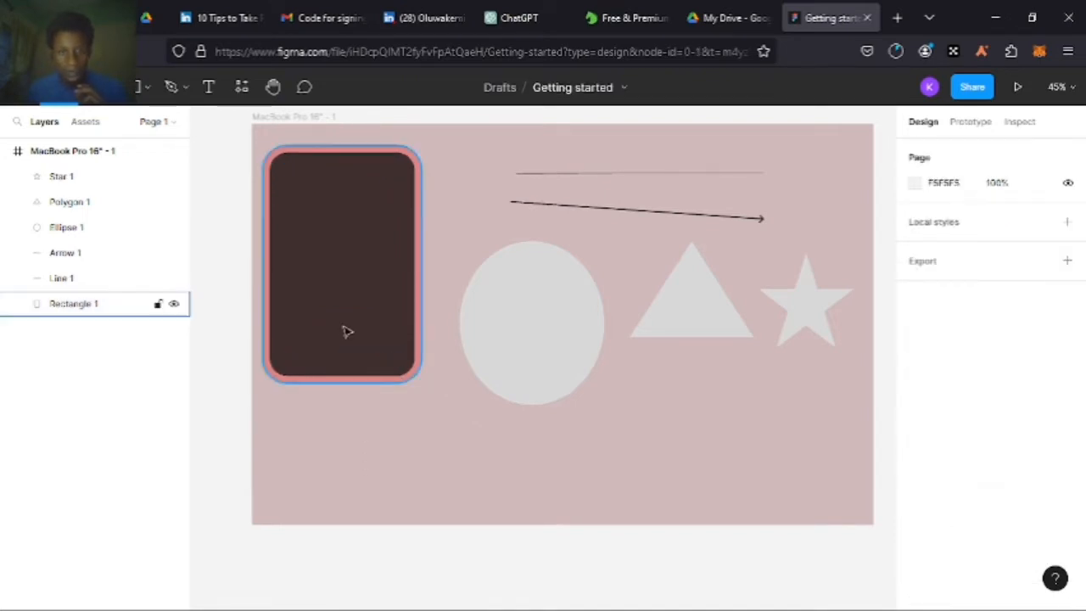
Shrink the dark rectangle from its lower corner to about 432 × 623
click(356, 253)
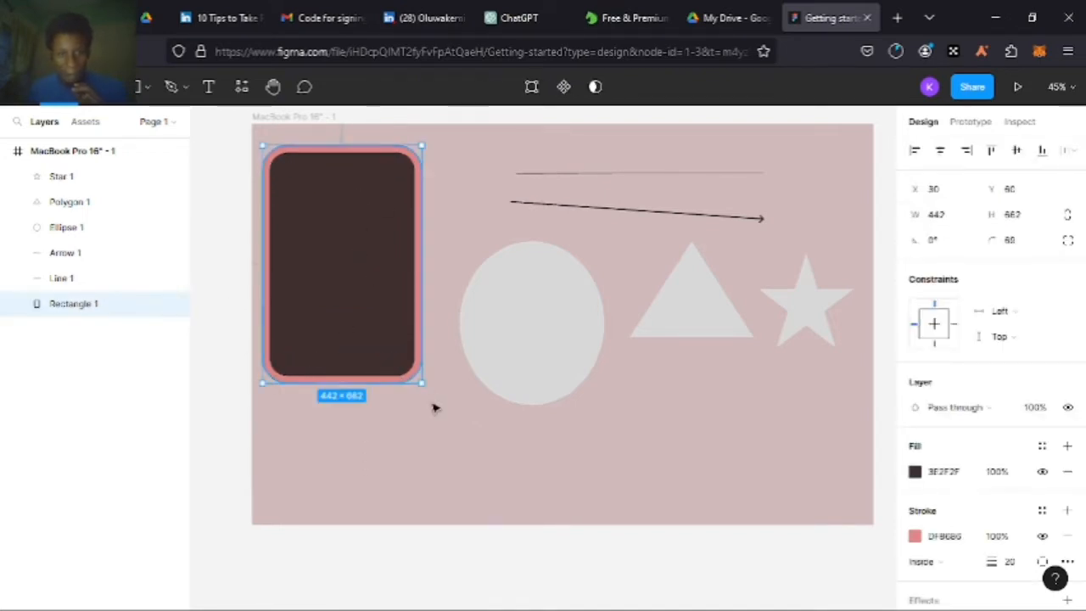
mouse_move(423, 382)
mouse_down()
mouse_move(364, 302)
mouse_move(418, 371)
mouse_up()
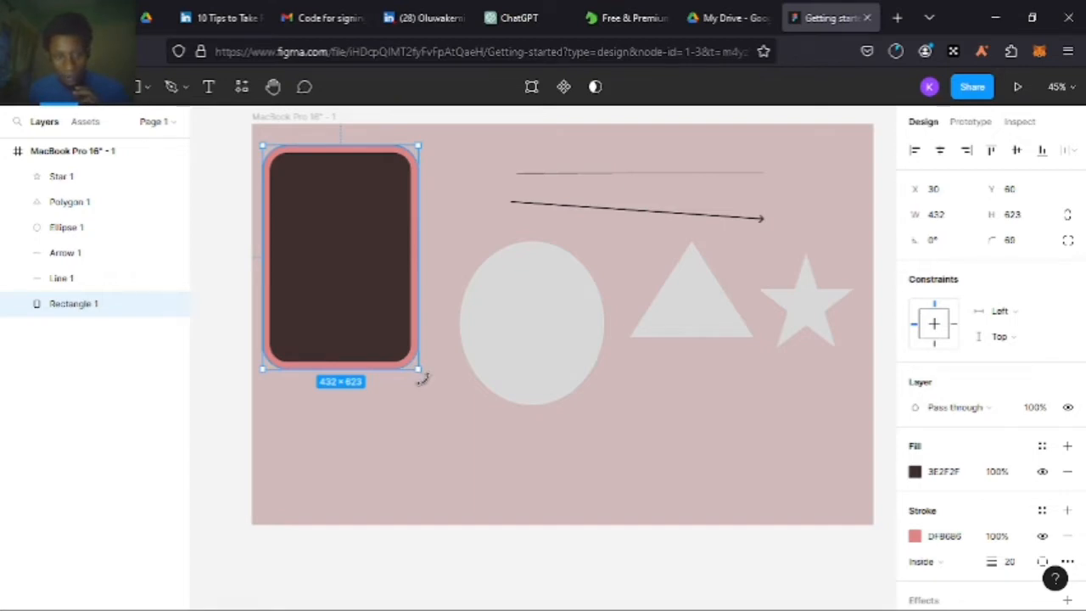
Try rotating the rectangle freehand and to 30°, and set its rotation back to 0°
mouse_move(416, 380)
mouse_down()
mouse_move(312, 403)
mouse_move(274, 381)
mouse_move(405, 388)
mouse_move(424, 368)
mouse_move(404, 381)
mouse_move(429, 381)
mouse_move(322, 387)
mouse_move(225, 221)
mouse_move(189, 283)
mouse_move(312, 386)
mouse_move(392, 356)
mouse_move(429, 298)
mouse_move(434, 350)
mouse_move(417, 369)
mouse_up()
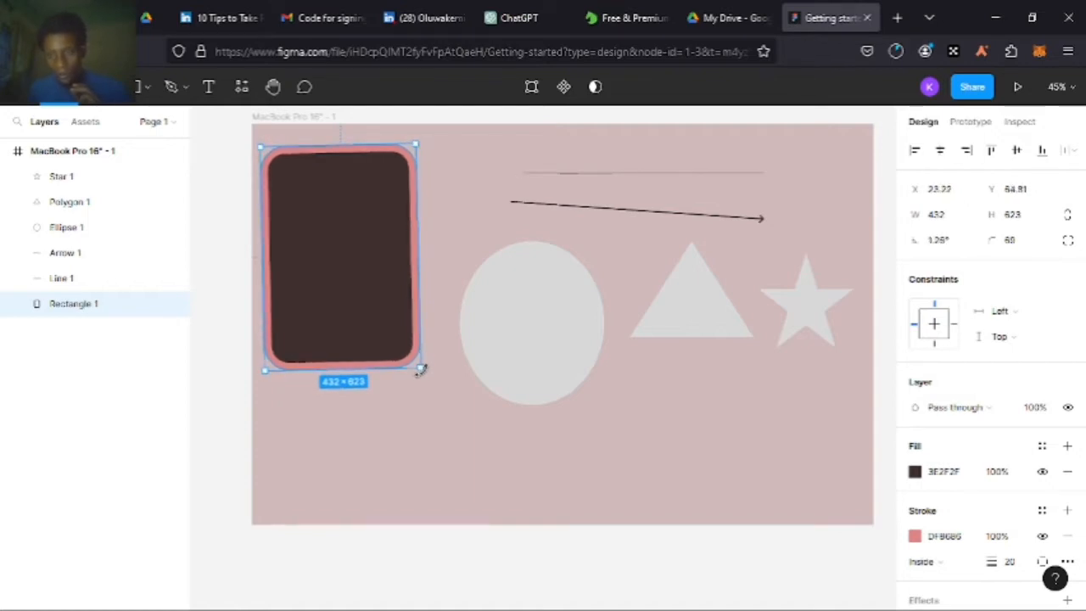
click(942, 241)
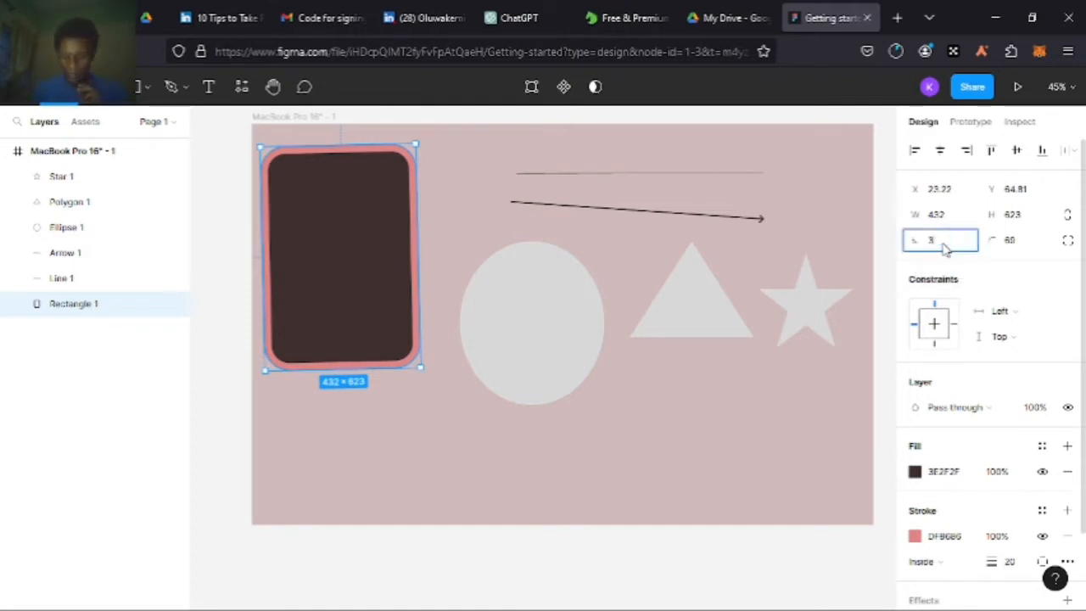
key(Return)
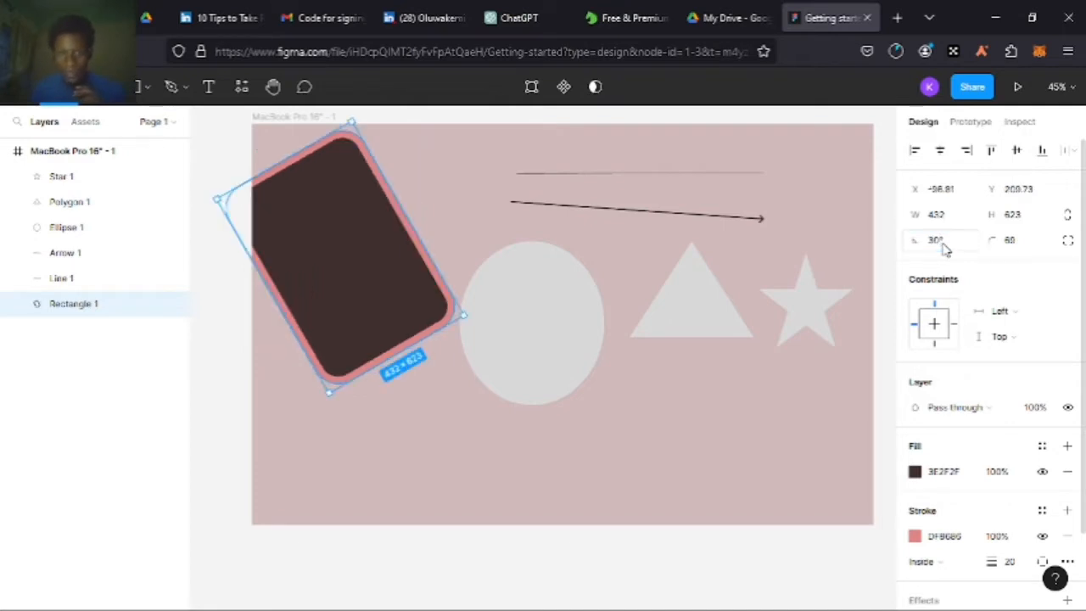
click(944, 243)
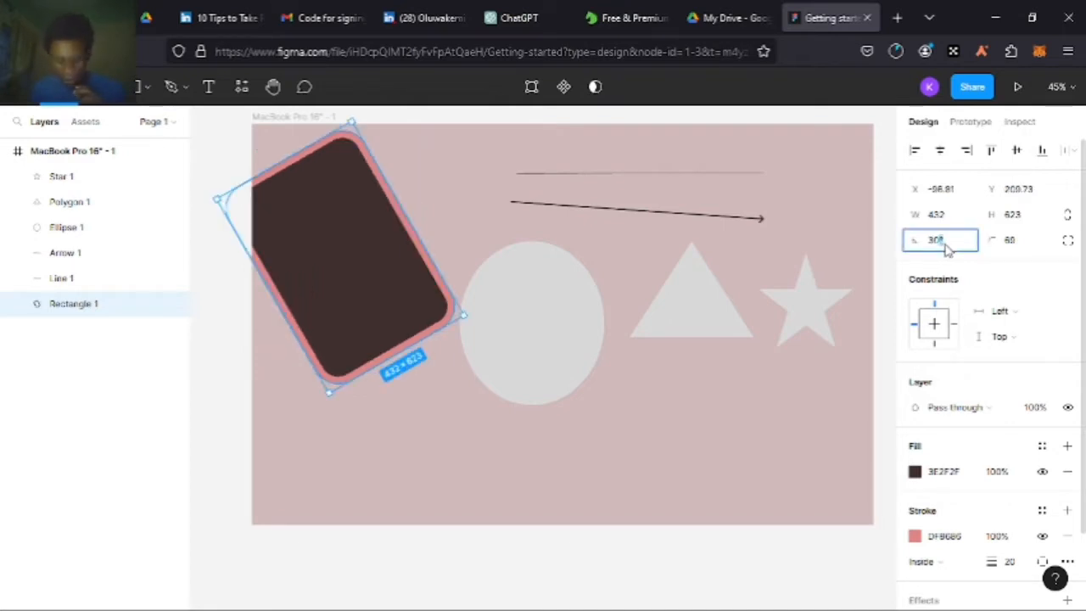
key(Return)
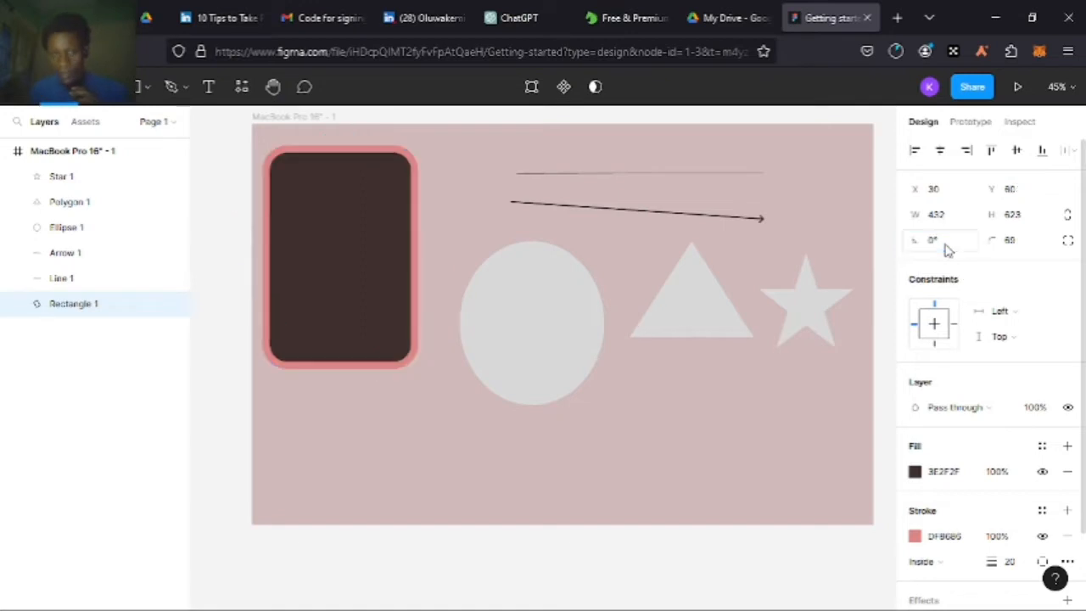
Set the rectangle's corner radius to 70
click(1017, 243)
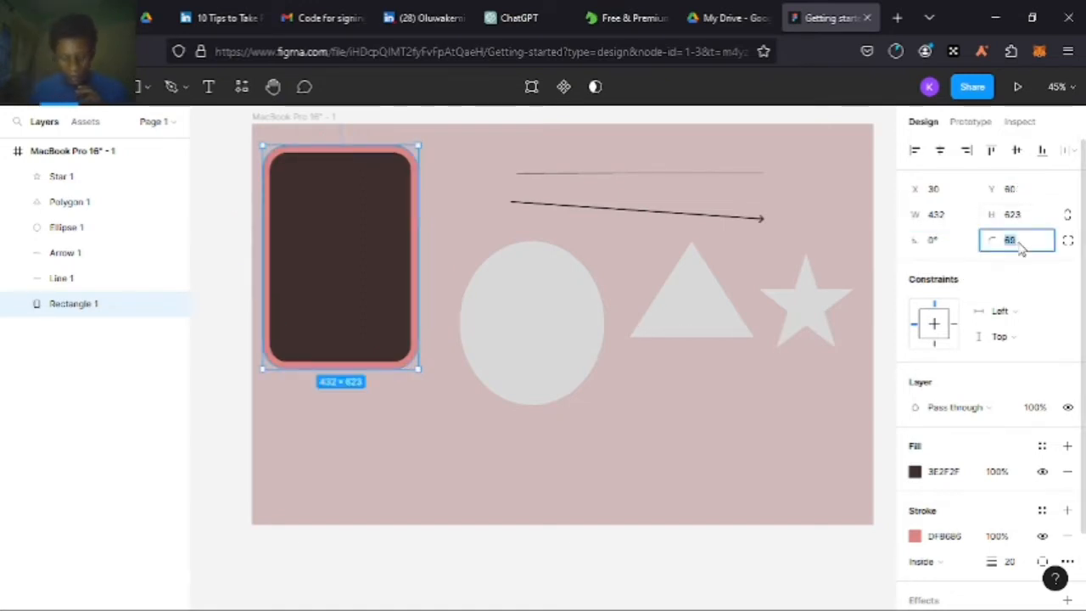
text(7)
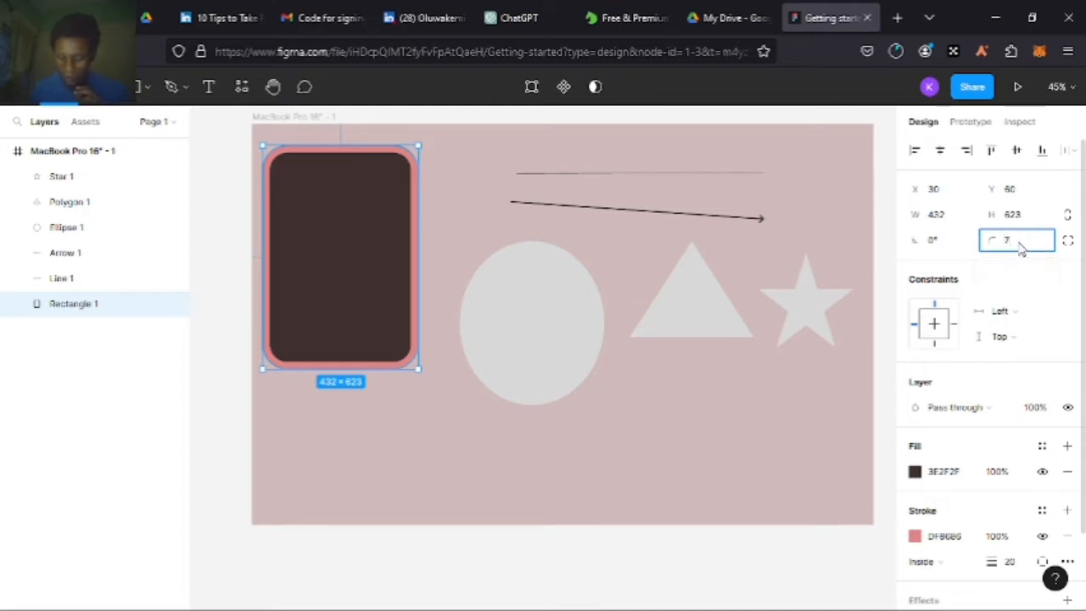
key(Return)
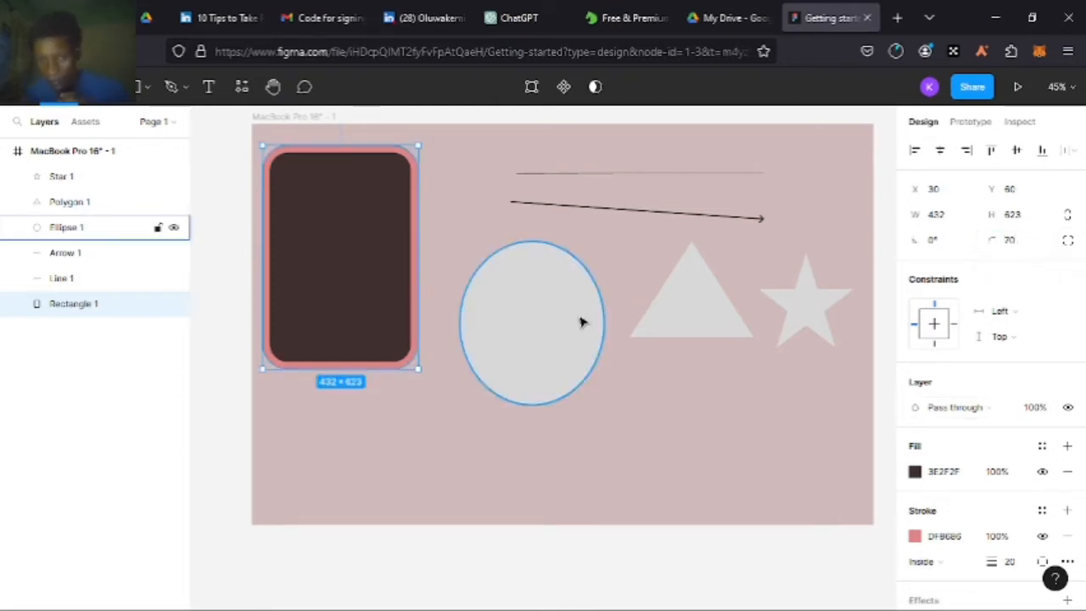
Review the rectangle's stroke colour settings and its stroke position options without changing them
scroll(472, 308, down, 1)
scroll(1011, 412, down, 2)
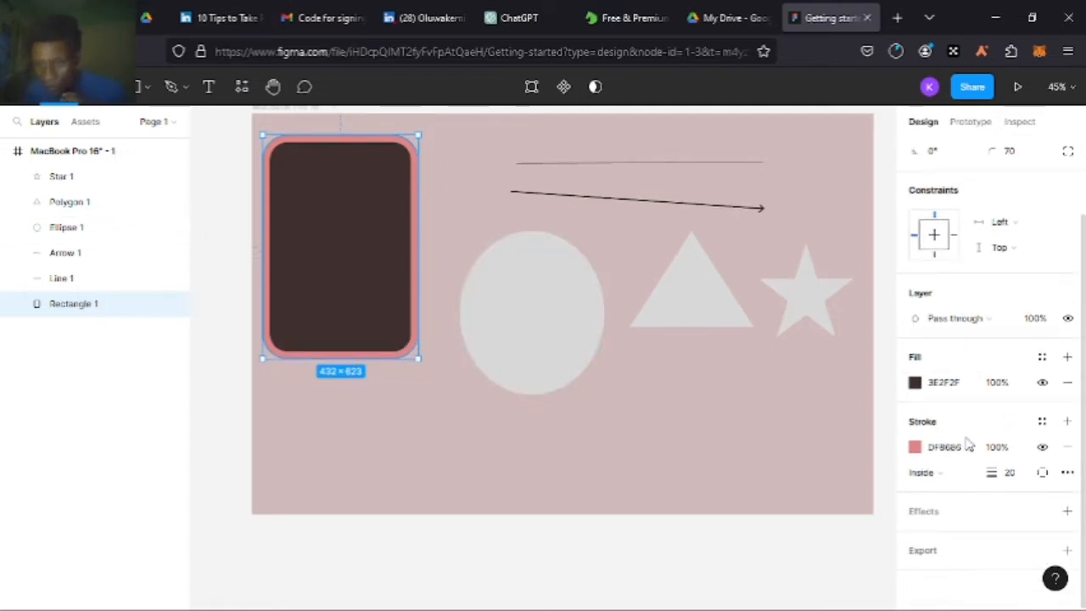
click(914, 447)
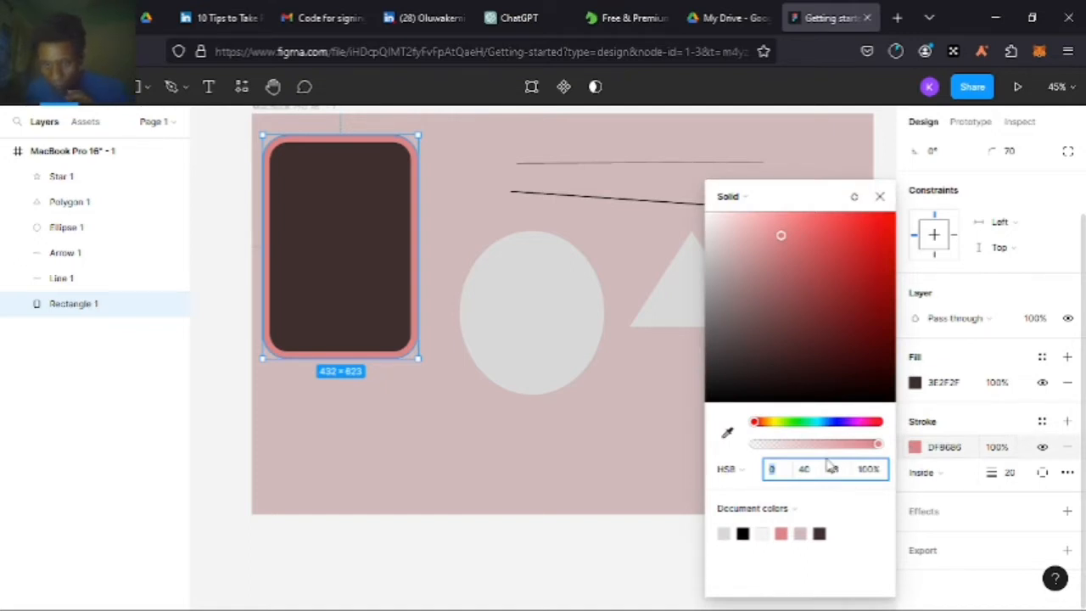
click(916, 450)
click(924, 472)
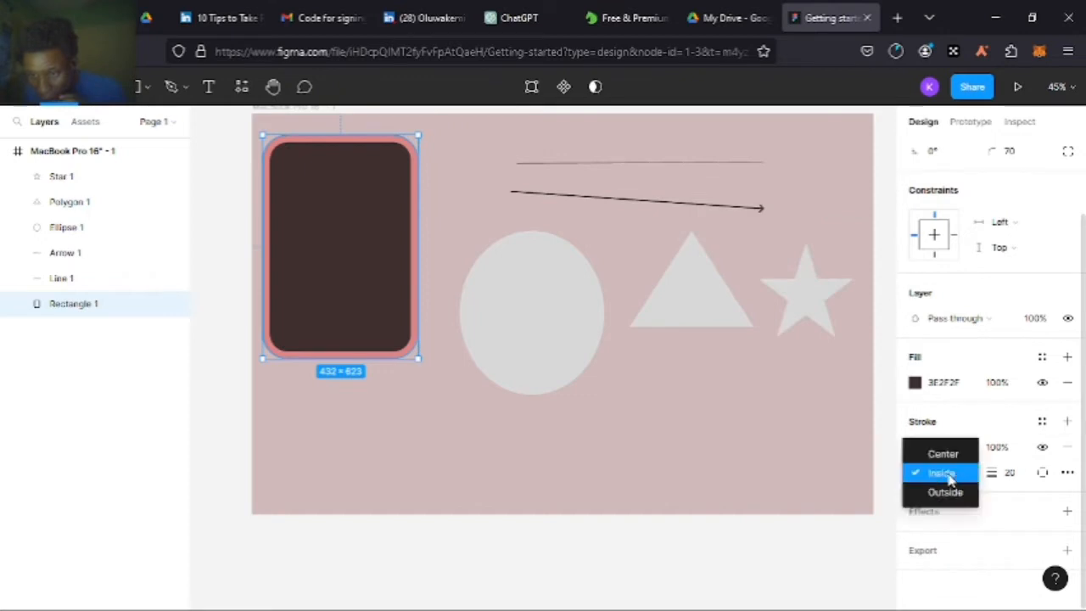
click(992, 521)
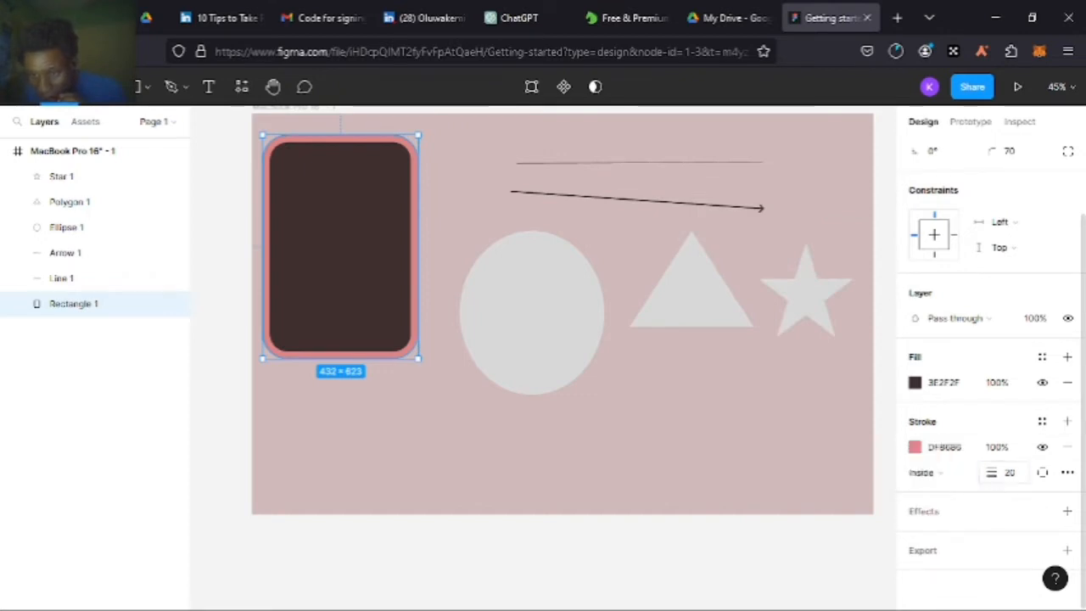
Add a drop shadow effect to the rectangle, view its effect types and shadow settings, and clear the selection
click(971, 516)
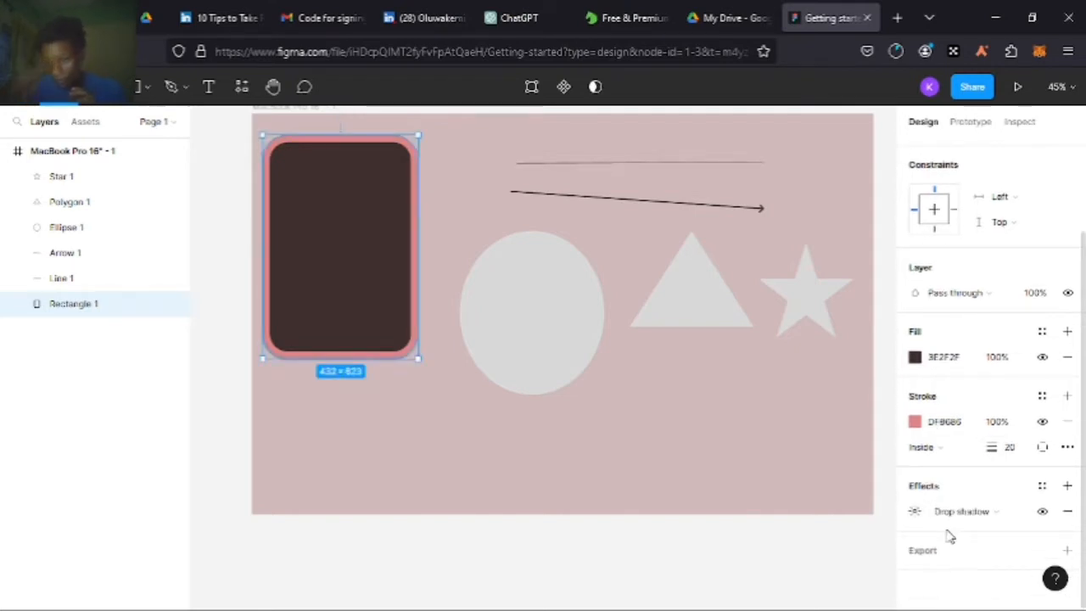
click(950, 513)
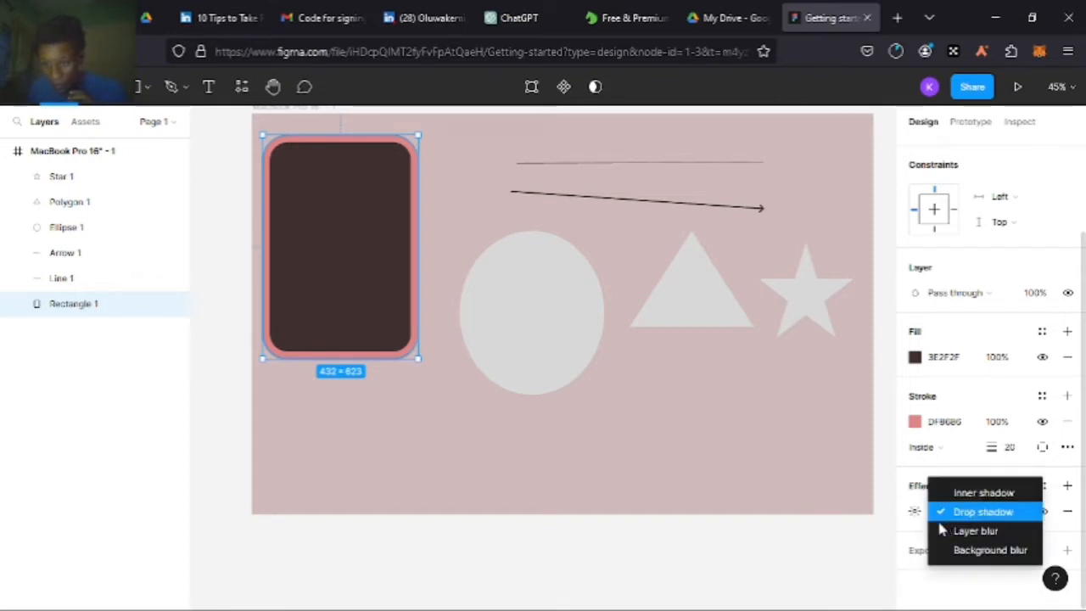
click(913, 525)
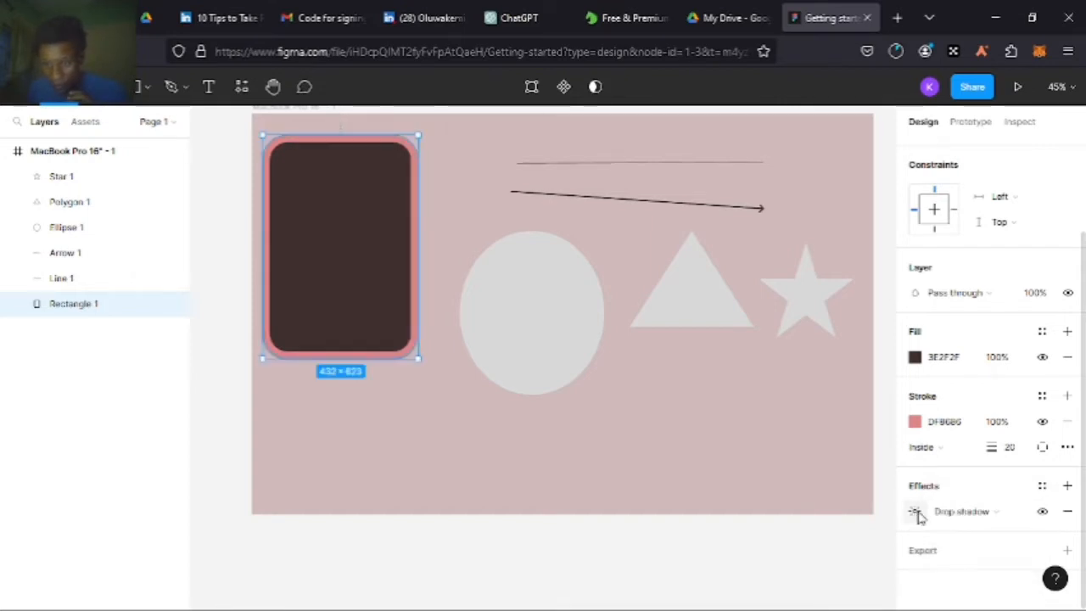
click(915, 512)
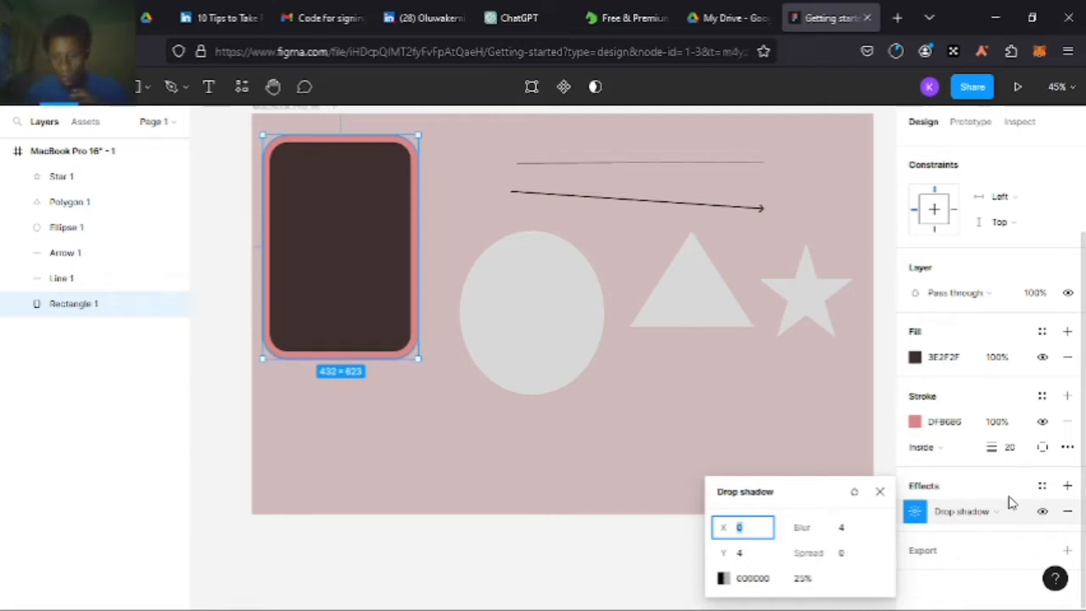
click(535, 475)
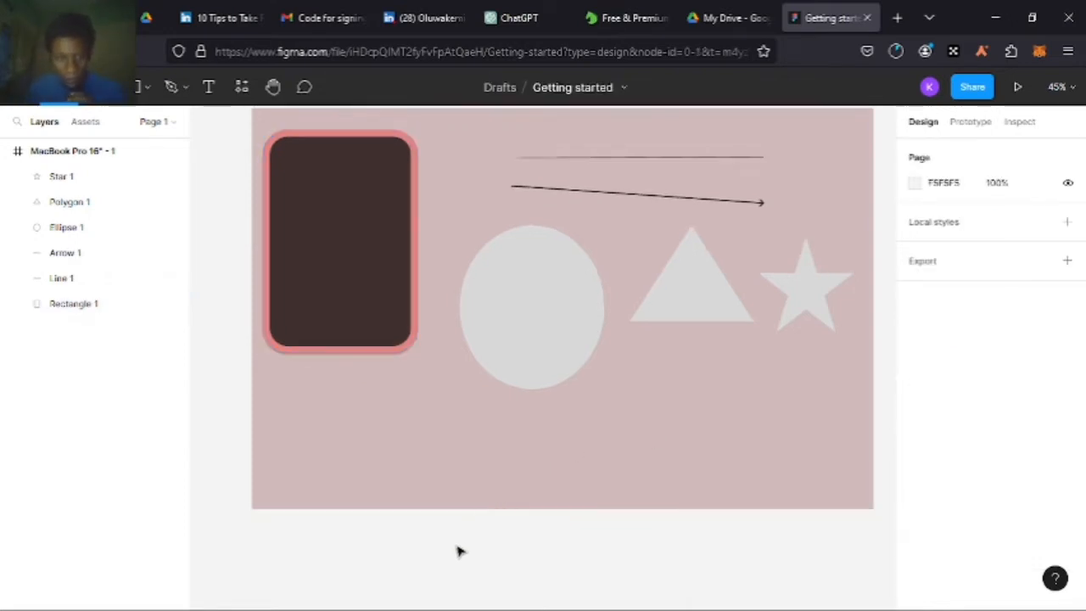
Save the rectangle's drop shadow as a new effect style named Drop Shadow
click(371, 322)
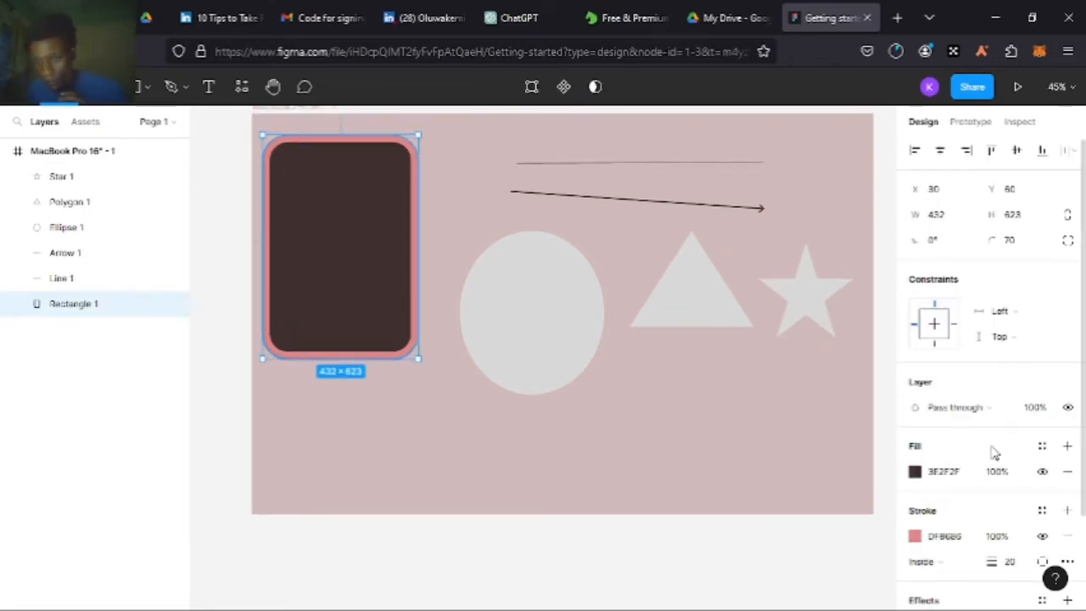
click(1041, 446)
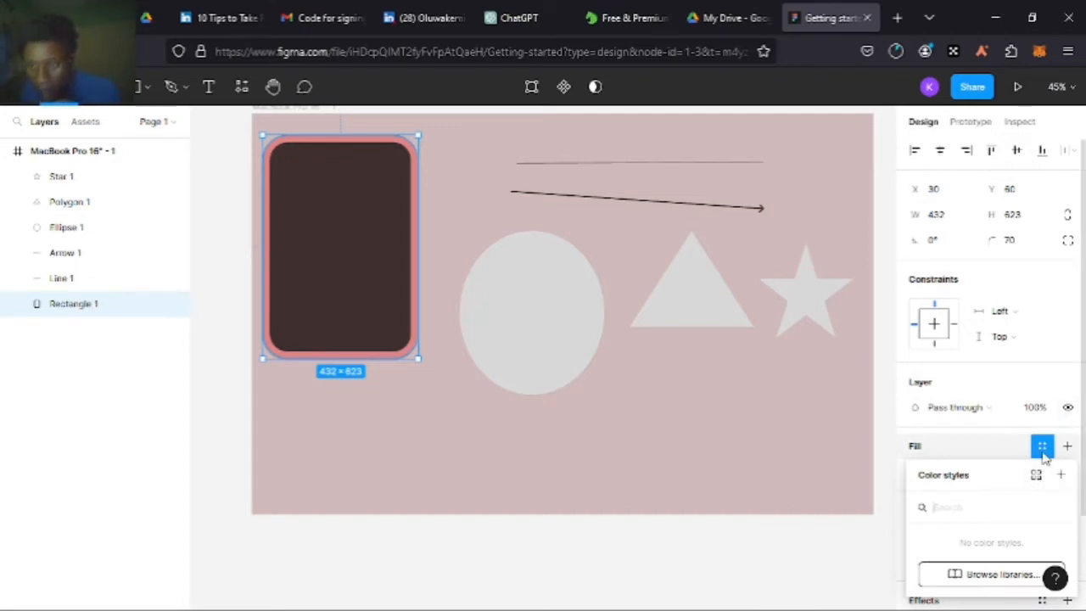
click(1043, 455)
scroll(1039, 398, down, 3)
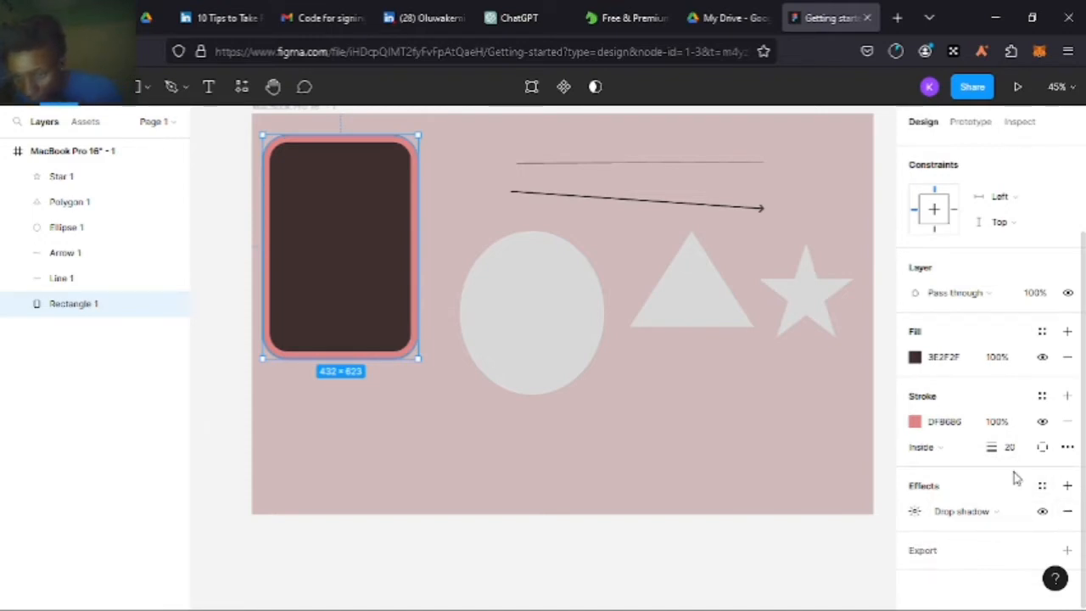
click(1042, 486)
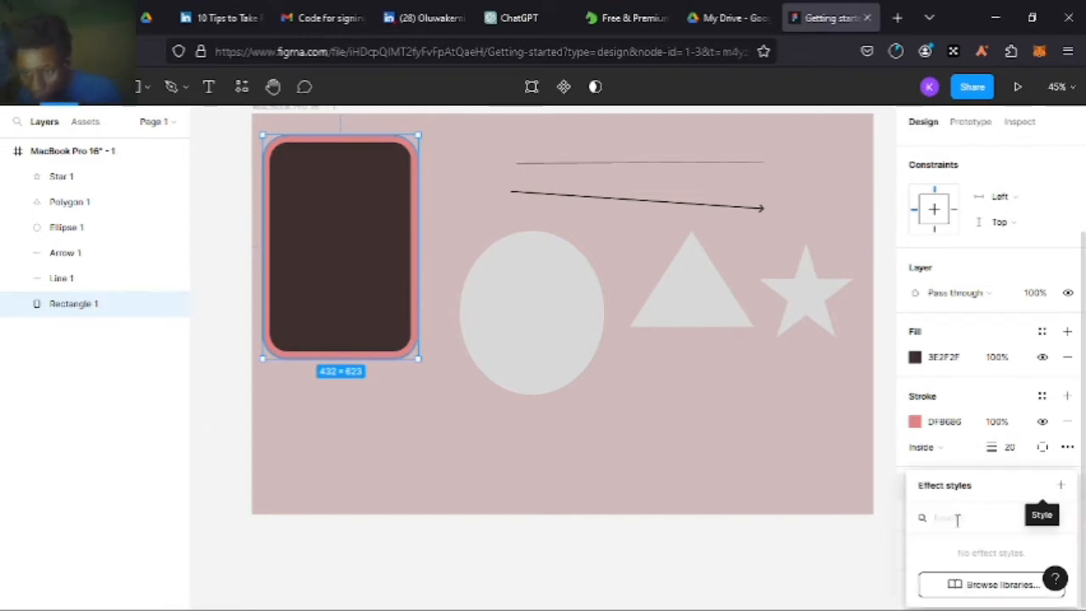
click(1061, 484)
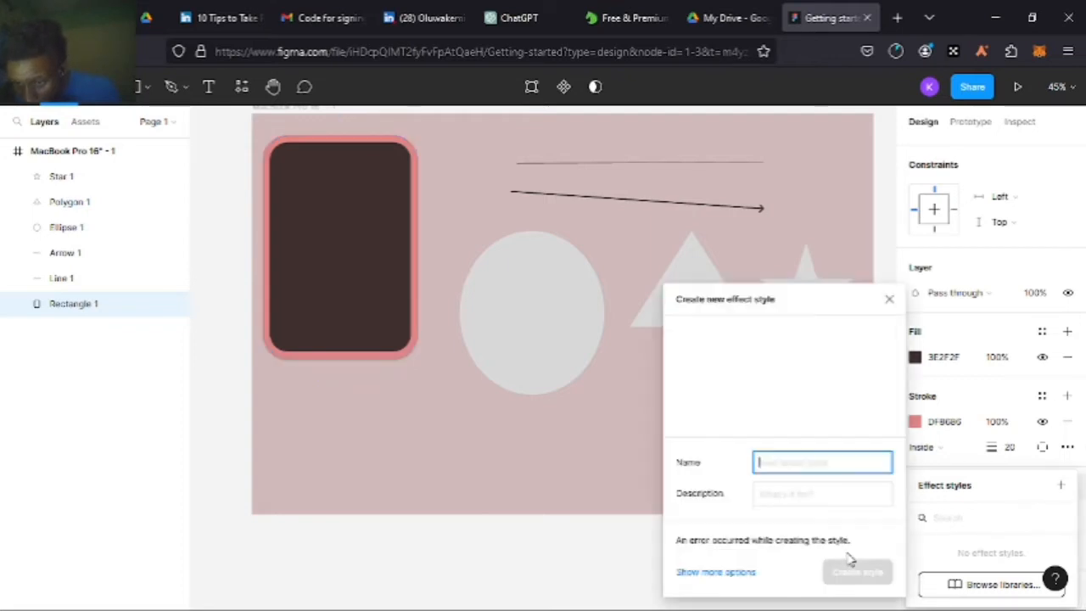
key(Escape)
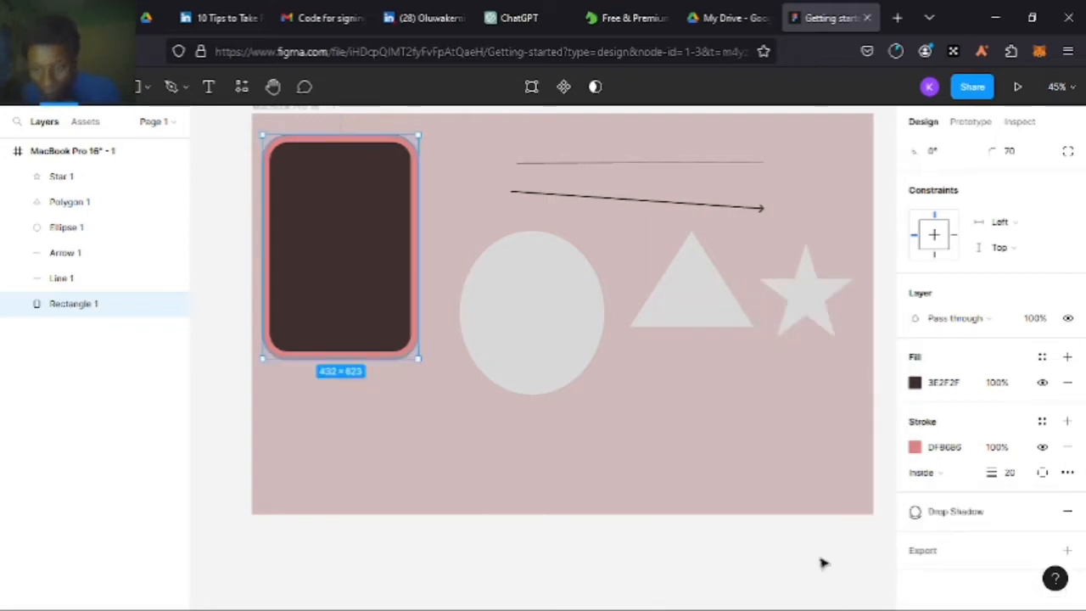
View the list of saved effect styles for the rectangle and close it
scroll(844, 536, down, 1)
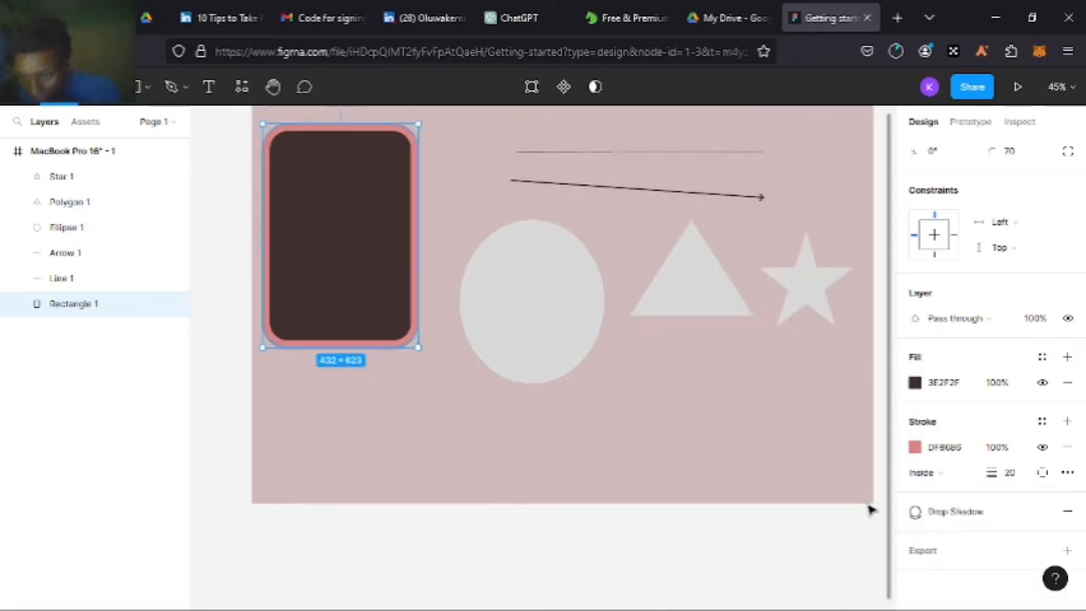
click(978, 514)
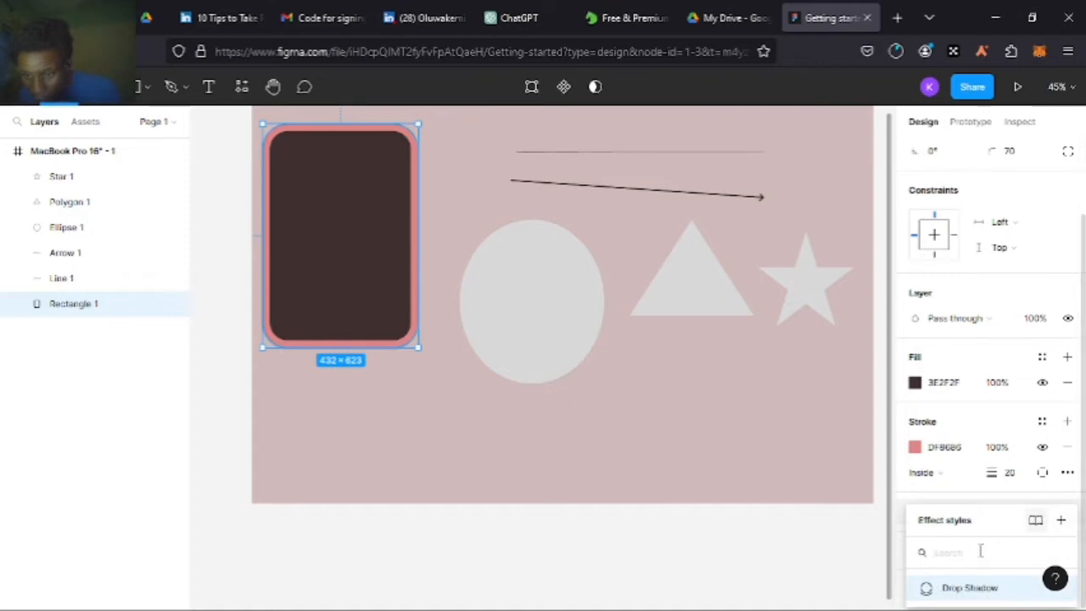
scroll(969, 399, up, 2)
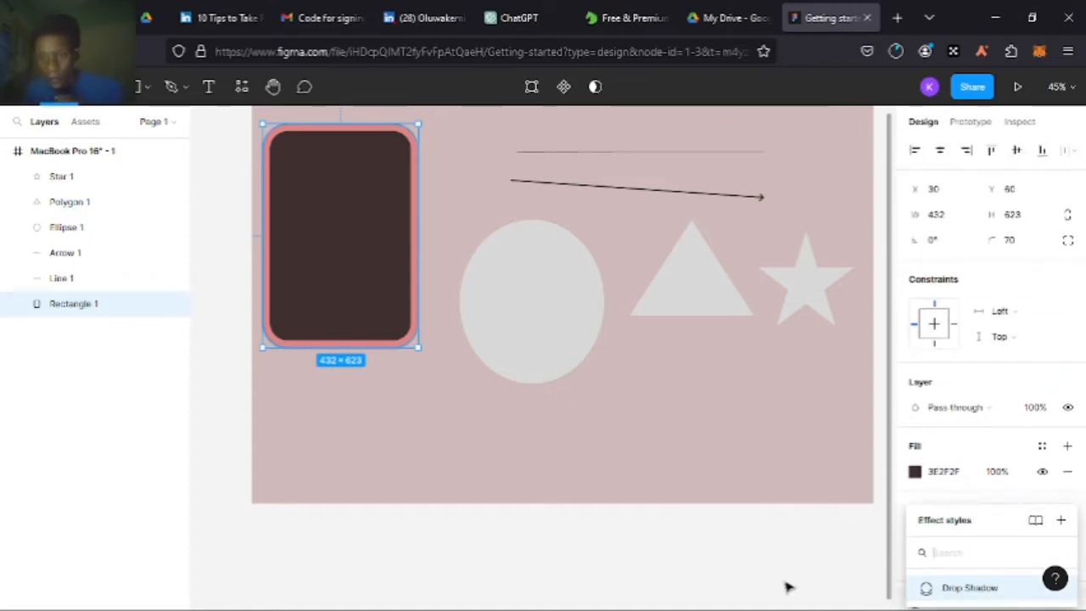
click(661, 450)
click(416, 282)
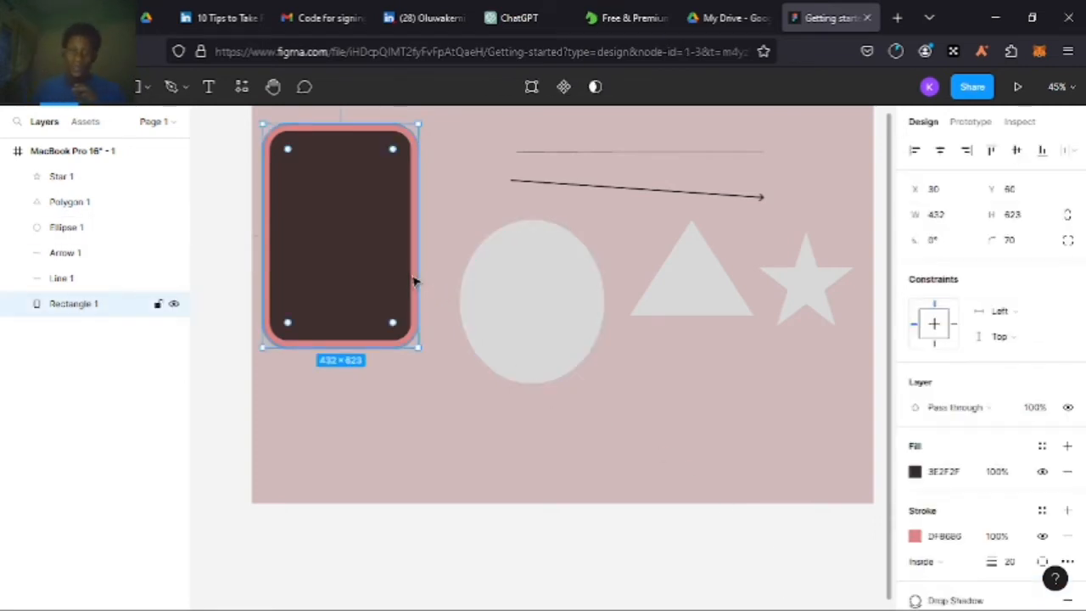
Resize the ellipse to about 395 × 447 and cut a wedge out of it with an arc sweep of 92.16%
click(517, 314)
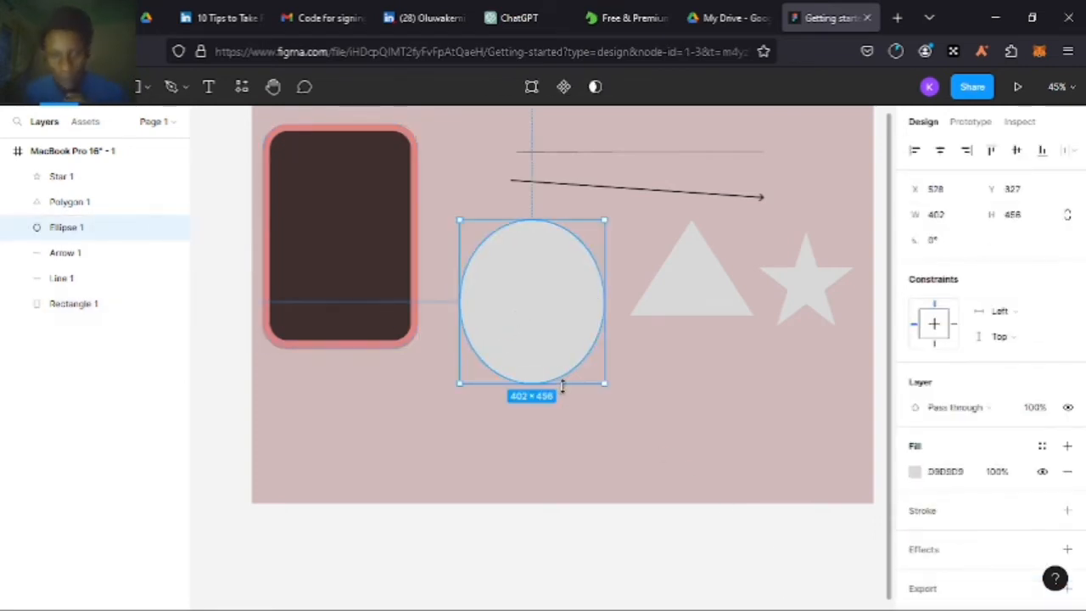
mouse_move(606, 383)
mouse_down()
mouse_move(565, 330)
mouse_move(602, 381)
mouse_up()
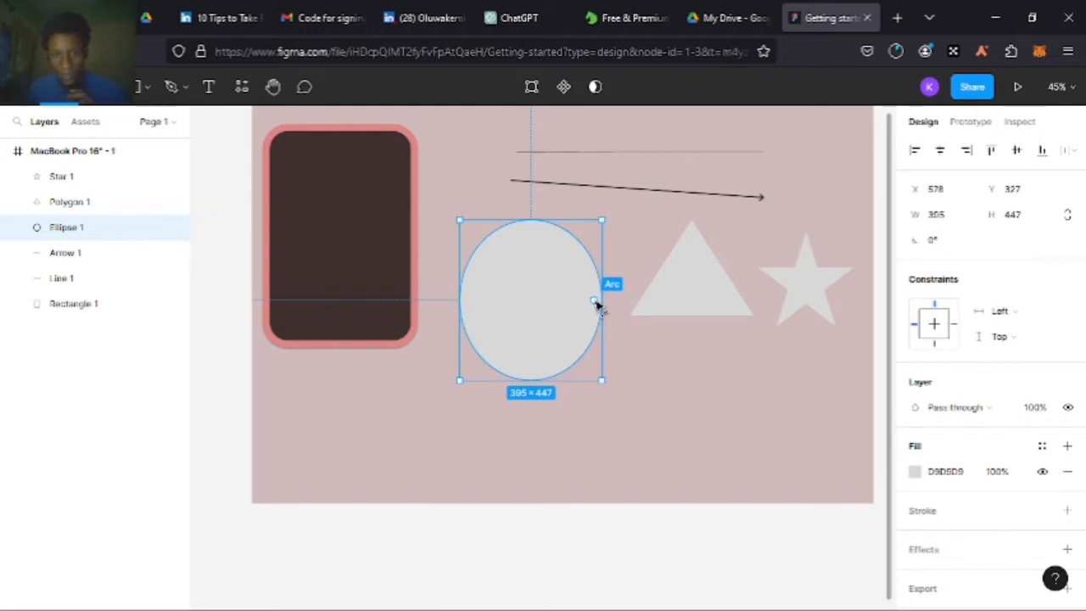
drag(582, 288, 594, 268)
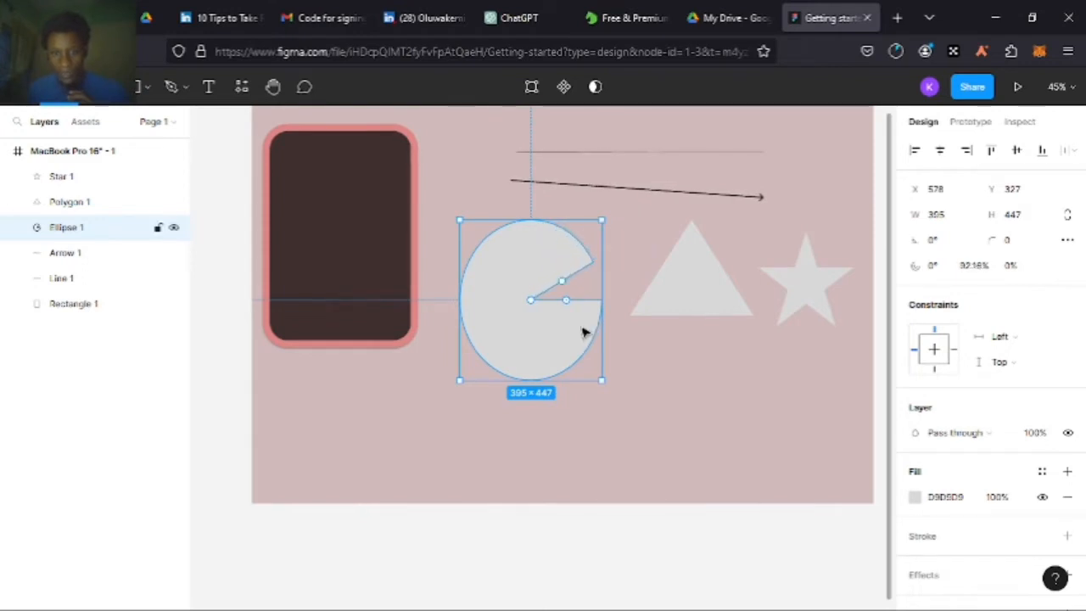
Try an arc start angle of about 19° and an inner ratio of 16.83% on the ellipse, resetting both to 0
drag(565, 307, 571, 323)
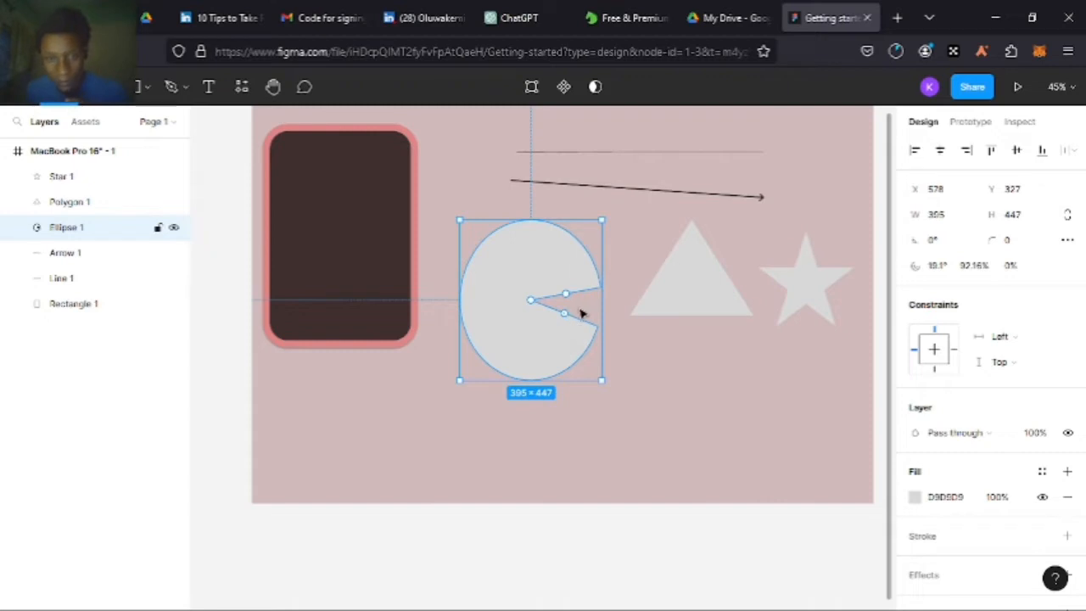
mouse_move(564, 315)
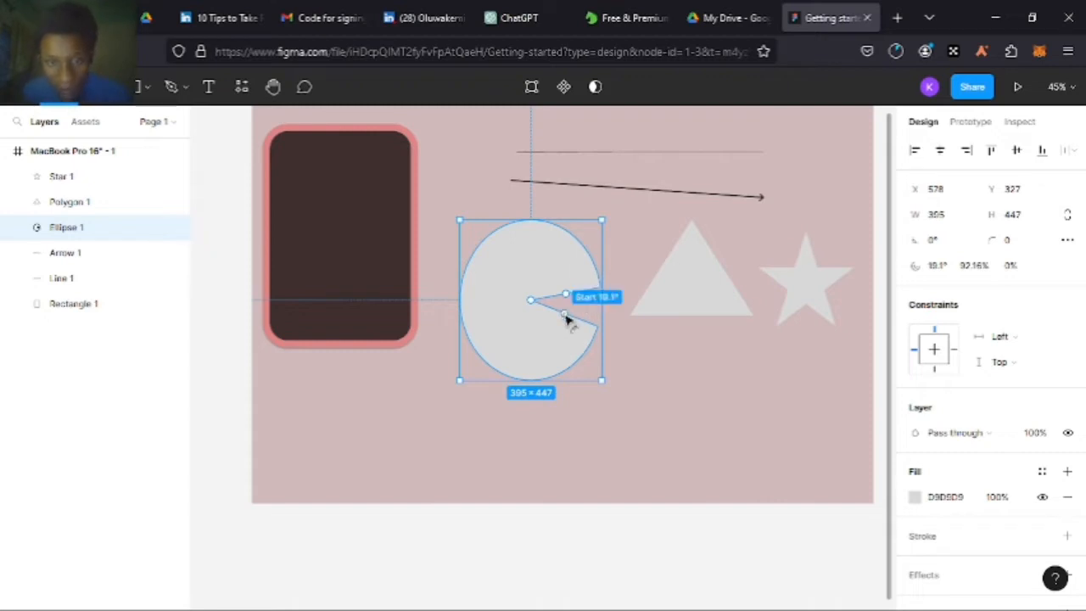
drag(567, 317, 593, 313)
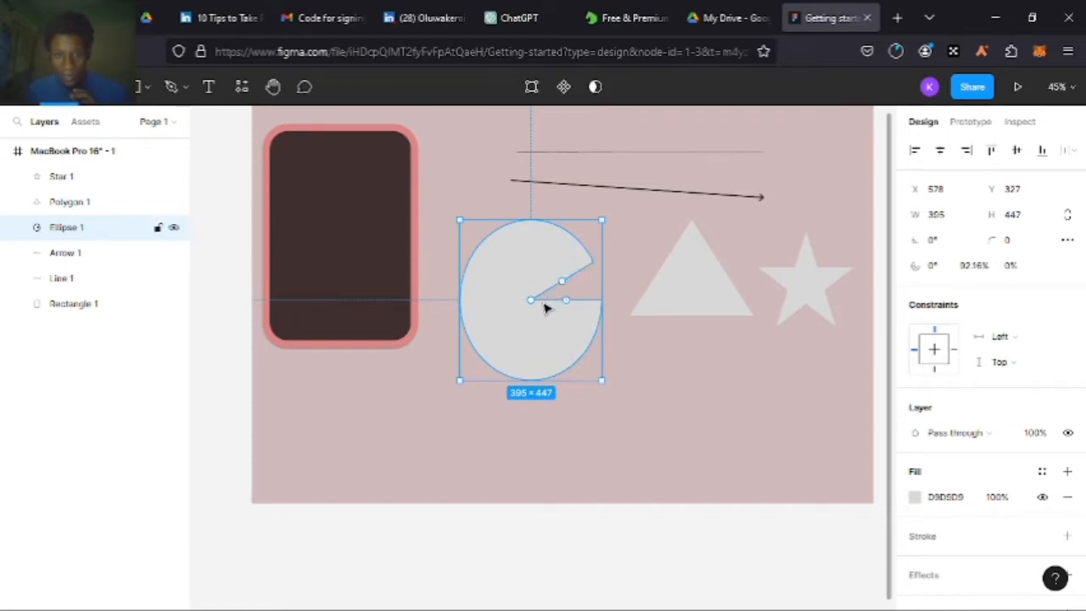
drag(529, 305, 518, 305)
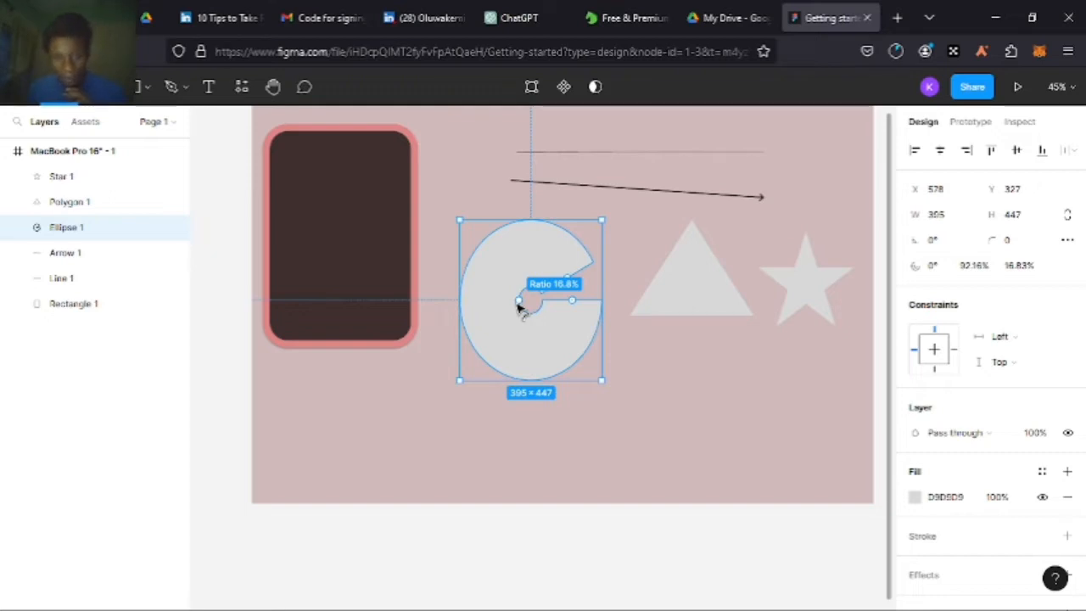
drag(520, 308, 543, 292)
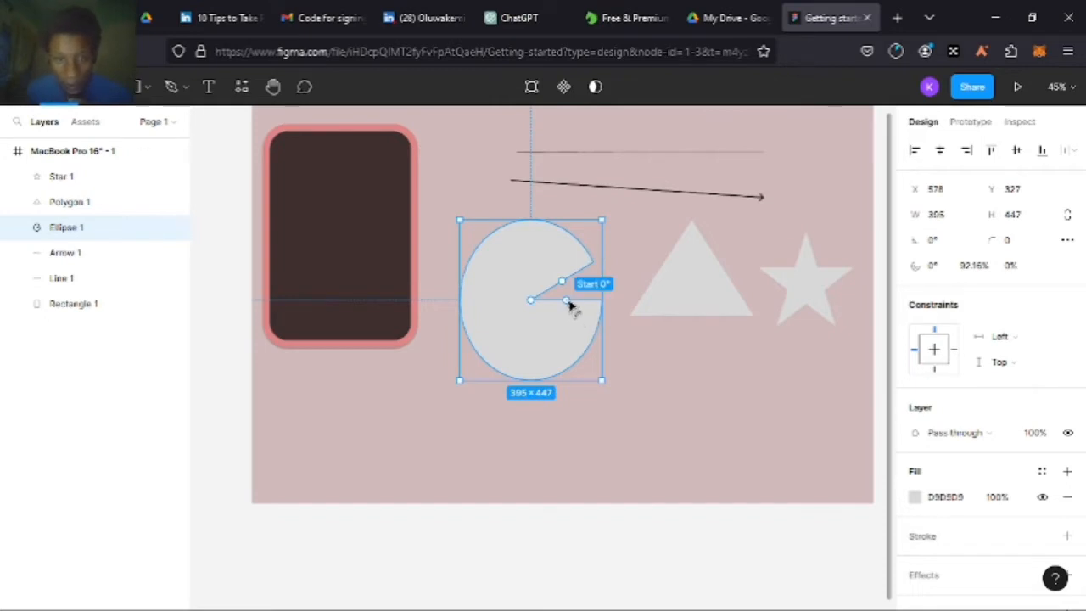
Move the ellipse to X 539, Y 265 and shape it into a C ring with a 9° start, 85.54% sweep and 54.56% ratio
drag(568, 304, 498, 308)
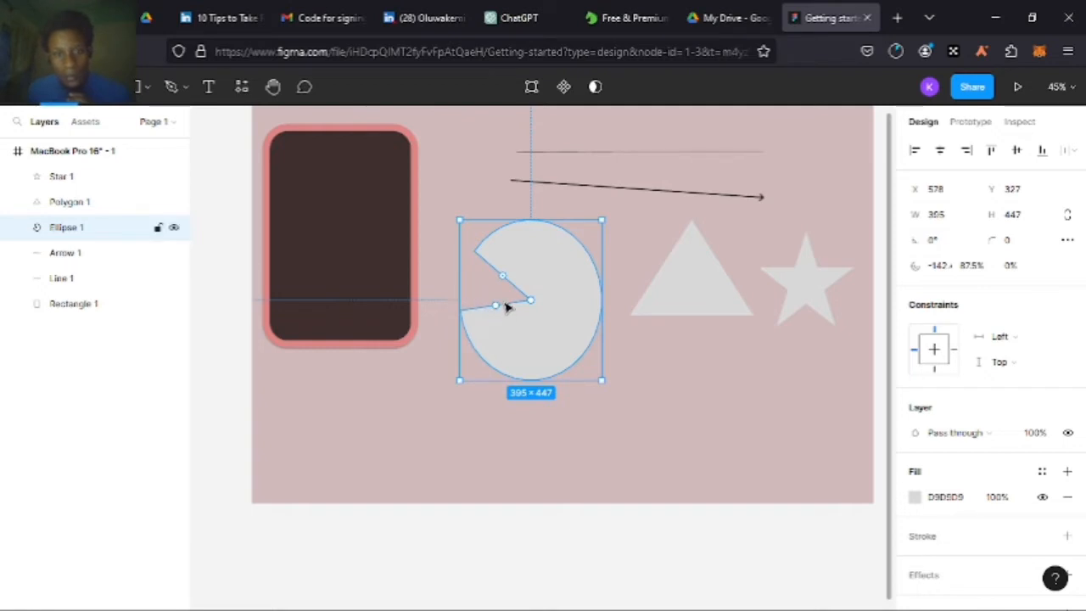
drag(501, 281, 573, 229)
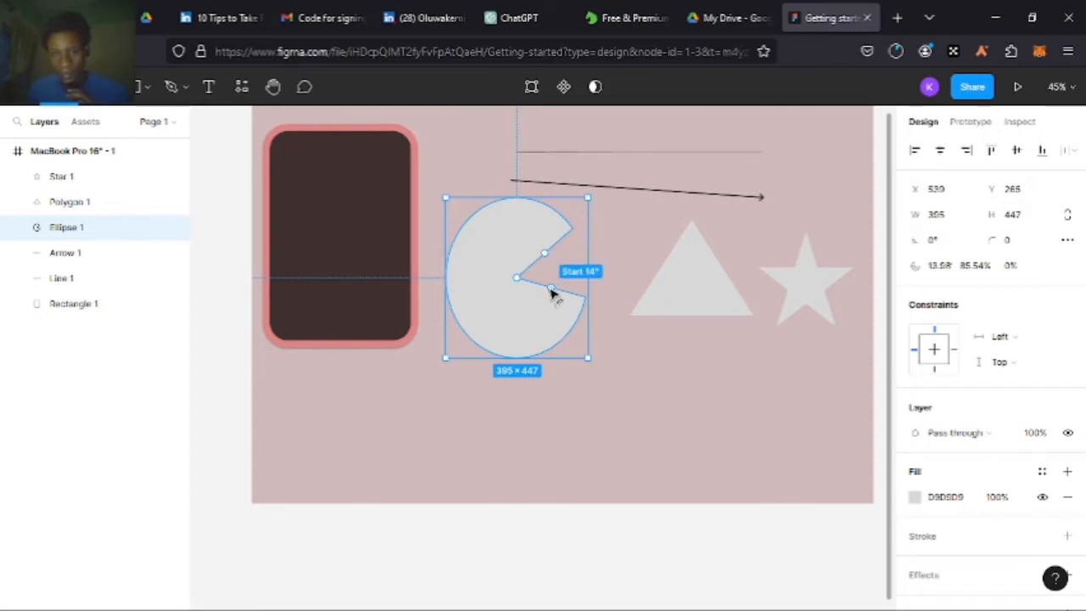
drag(553, 287, 526, 311)
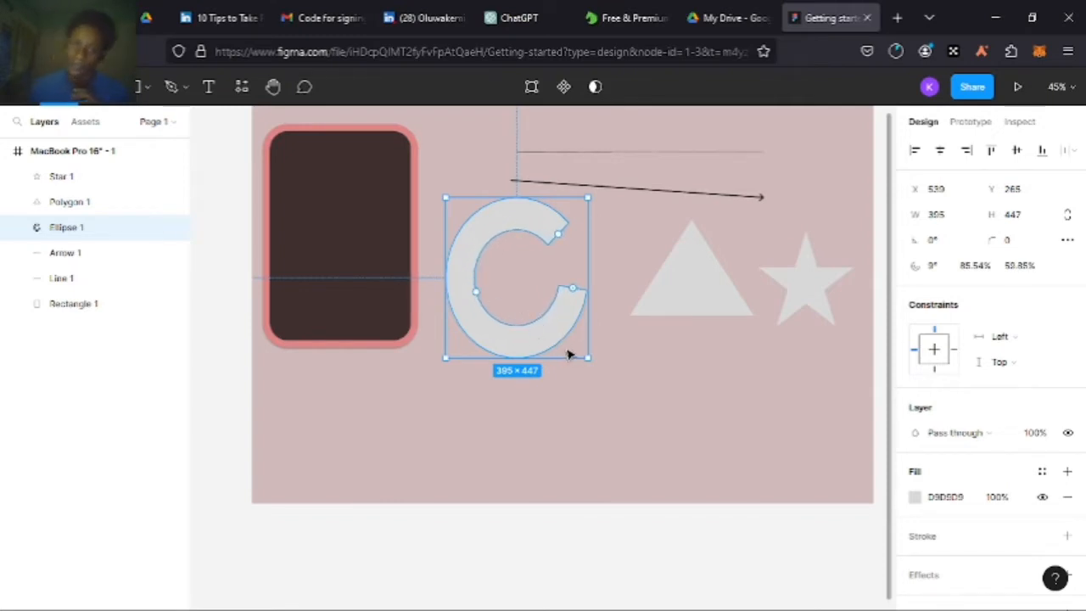
mouse_move(481, 295)
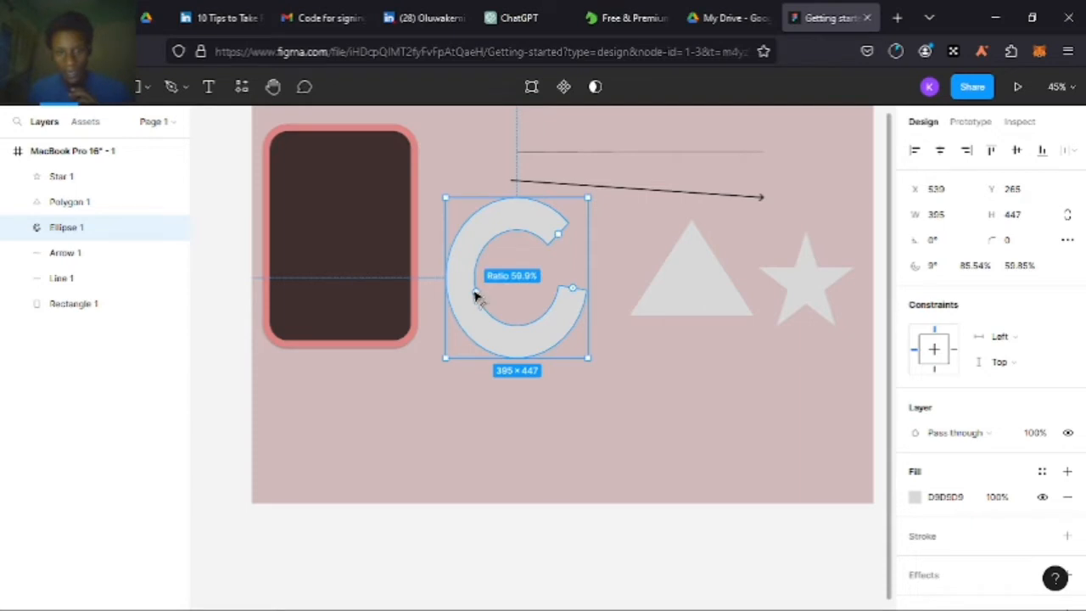
mouse_move(476, 294)
mouse_down()
mouse_move(487, 257)
mouse_move(483, 300)
mouse_up()
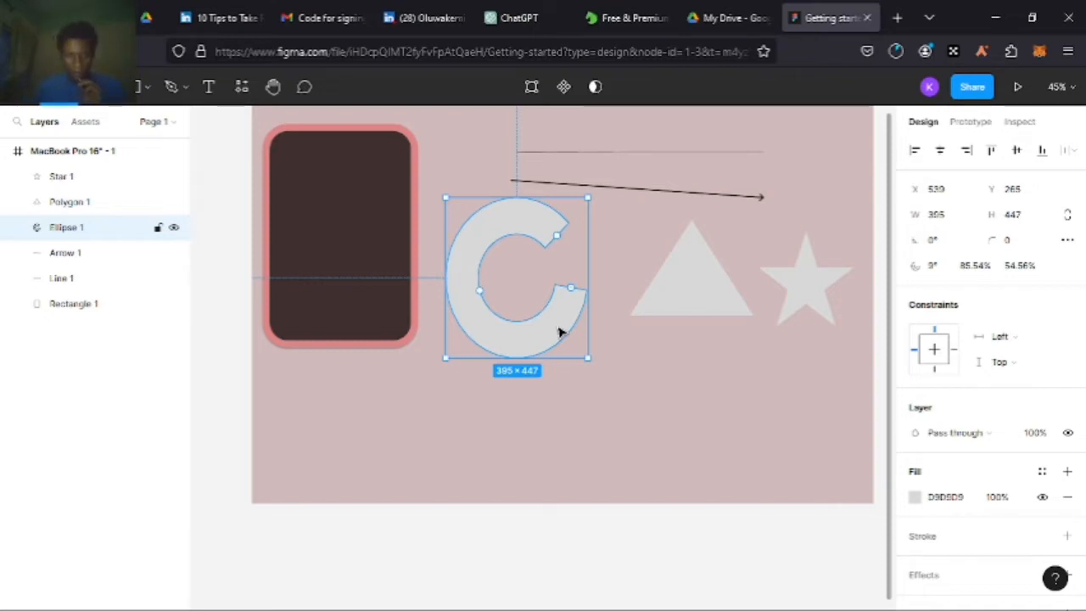
Duplicate the C-shaped ring, offset the copy towards the triangle and resize it to about 412 × 418
key(ctrl+d)
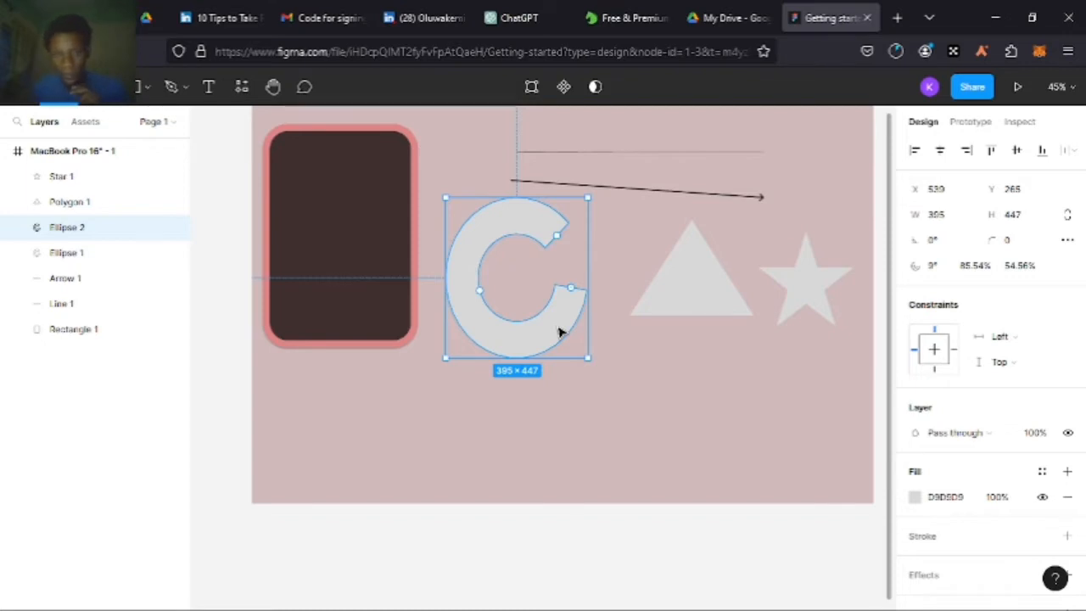
drag(560, 332, 667, 403)
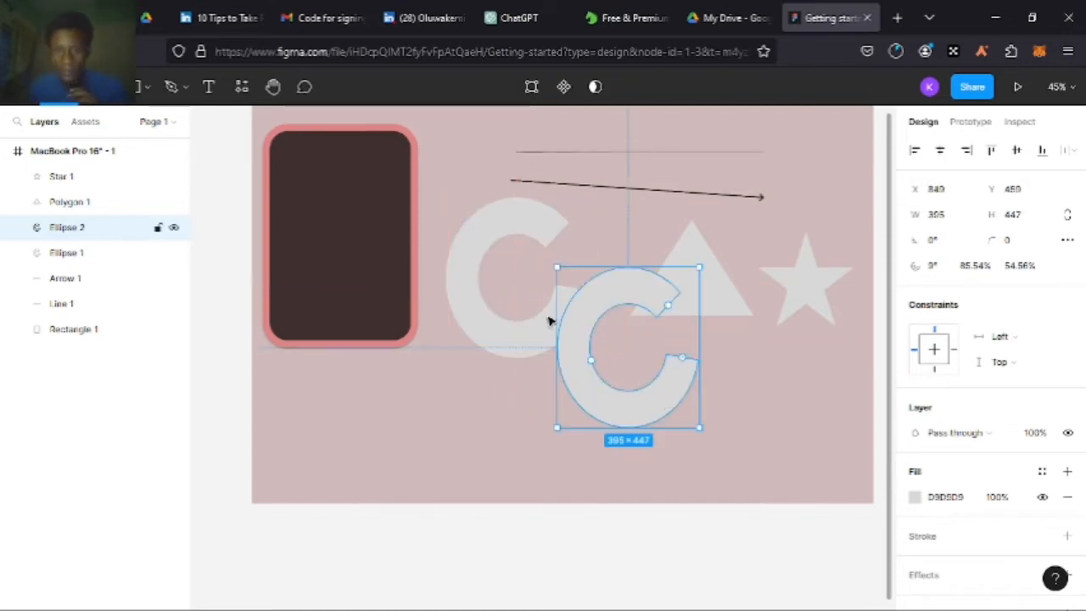
mouse_move(555, 270)
mouse_down()
mouse_move(593, 257)
mouse_move(562, 257)
mouse_move(551, 277)
mouse_up()
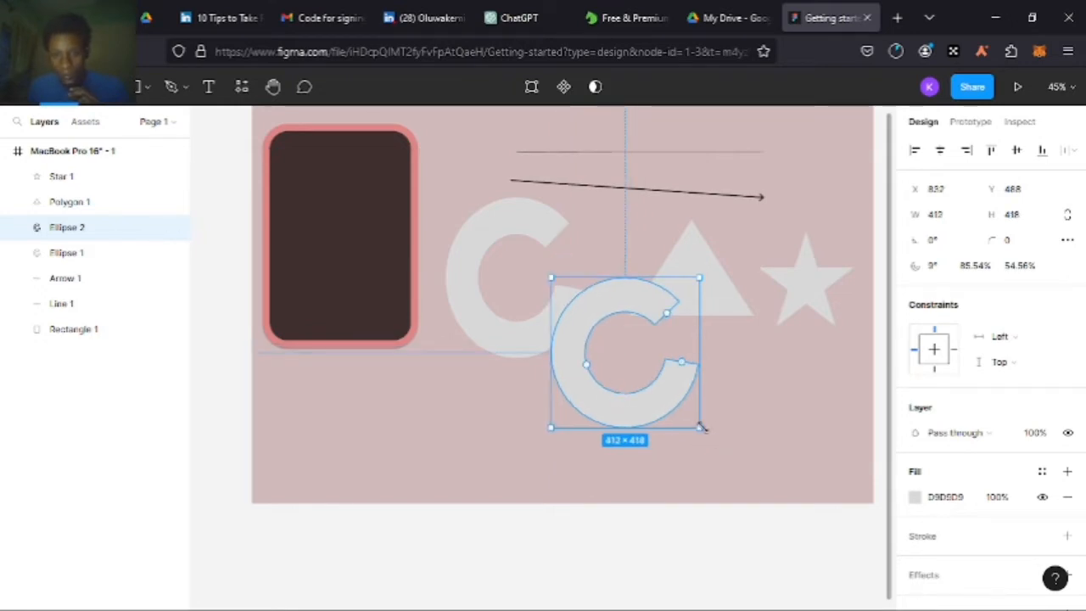
Interlock the two rings, with the original at X 469, Y 505 and the copy rotated to about -176° and resized to about 422 × 408
drag(704, 430, 533, 280)
drag(513, 334, 492, 417)
drag(666, 321, 521, 375)
drag(547, 438, 548, 439)
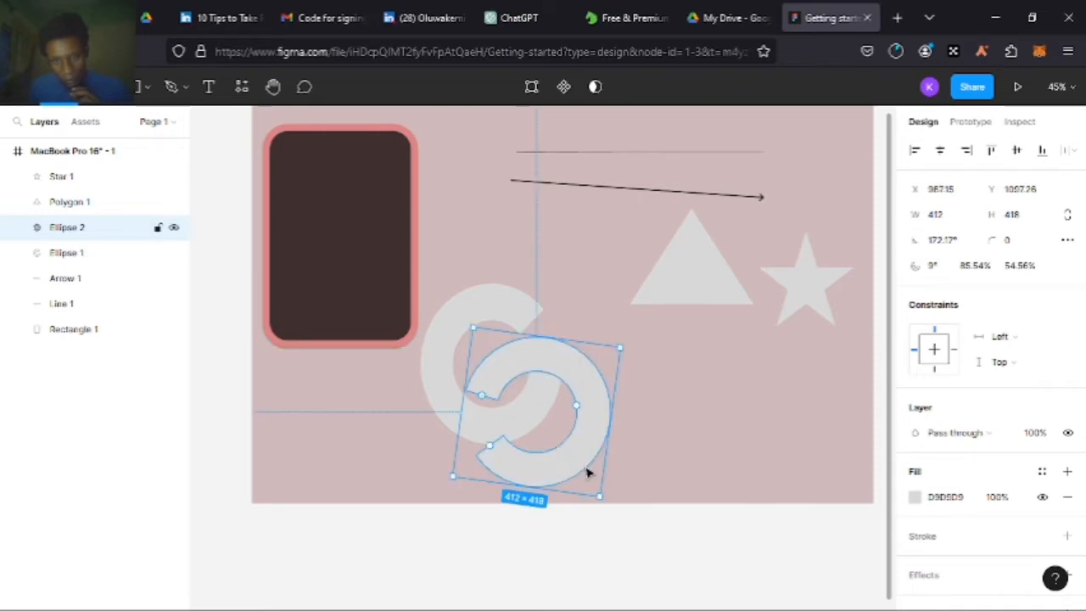
drag(599, 497, 598, 398)
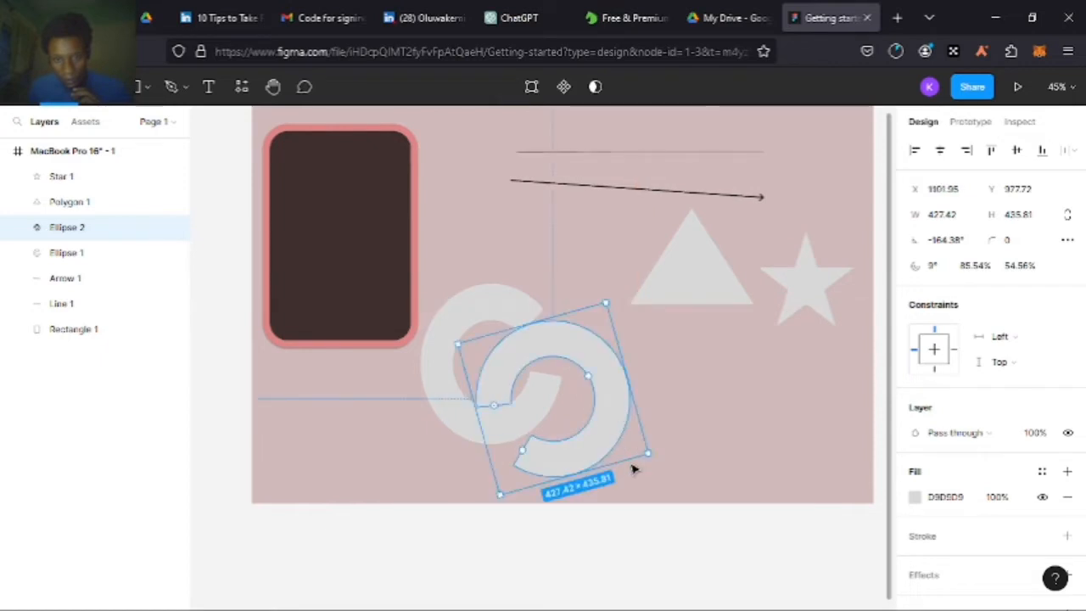
mouse_move(649, 454)
mouse_down()
mouse_move(666, 456)
mouse_move(643, 444)
mouse_move(631, 460)
mouse_up()
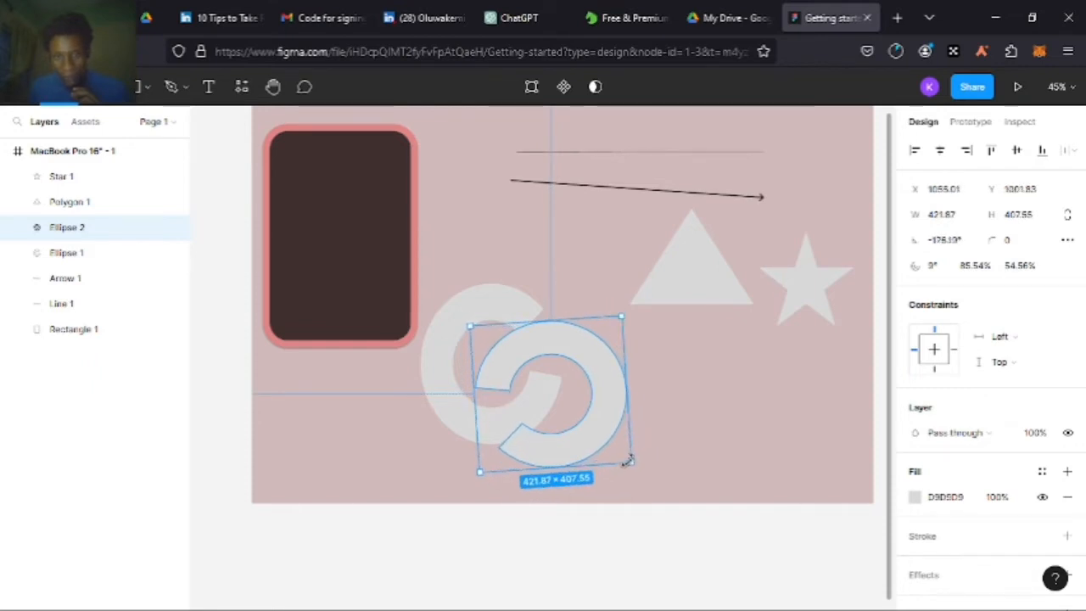
Fill the rotated ring with dark maroon 421D1D and the original ring with olive green 7F8A3E
click(914, 496)
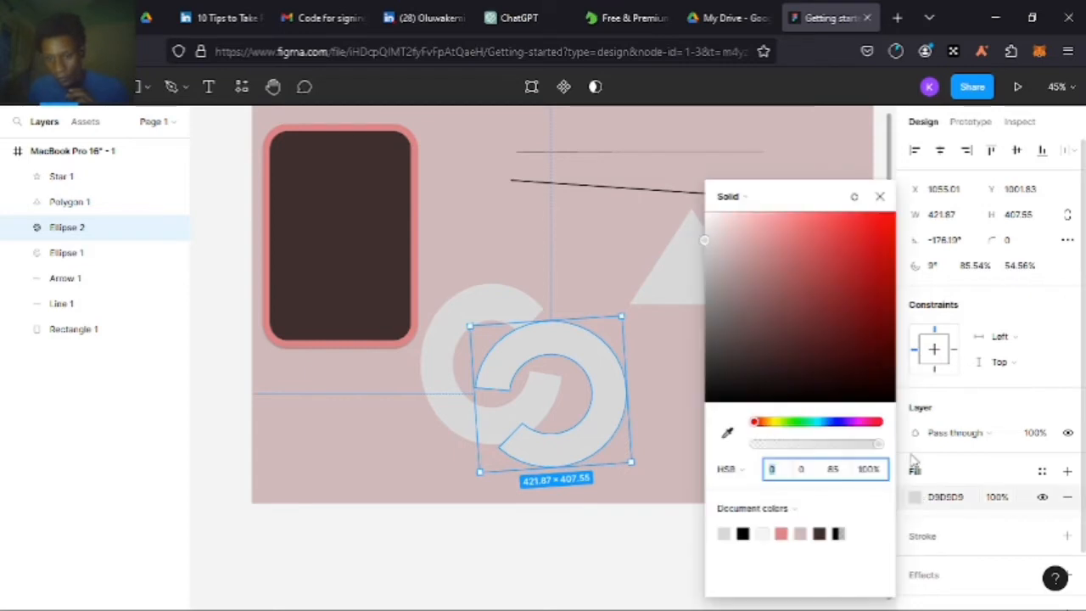
click(809, 351)
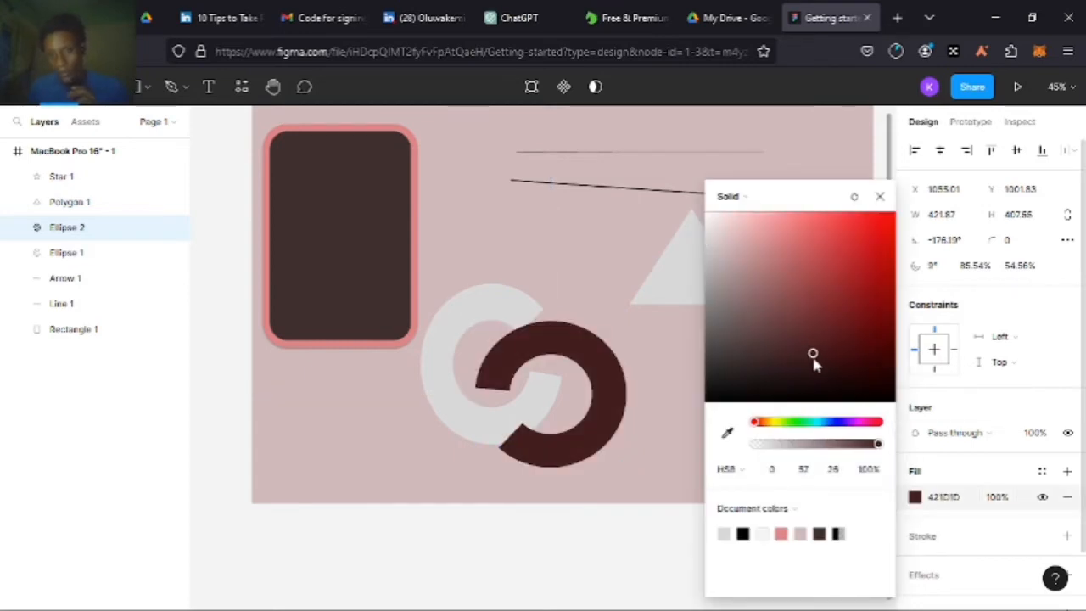
click(446, 400)
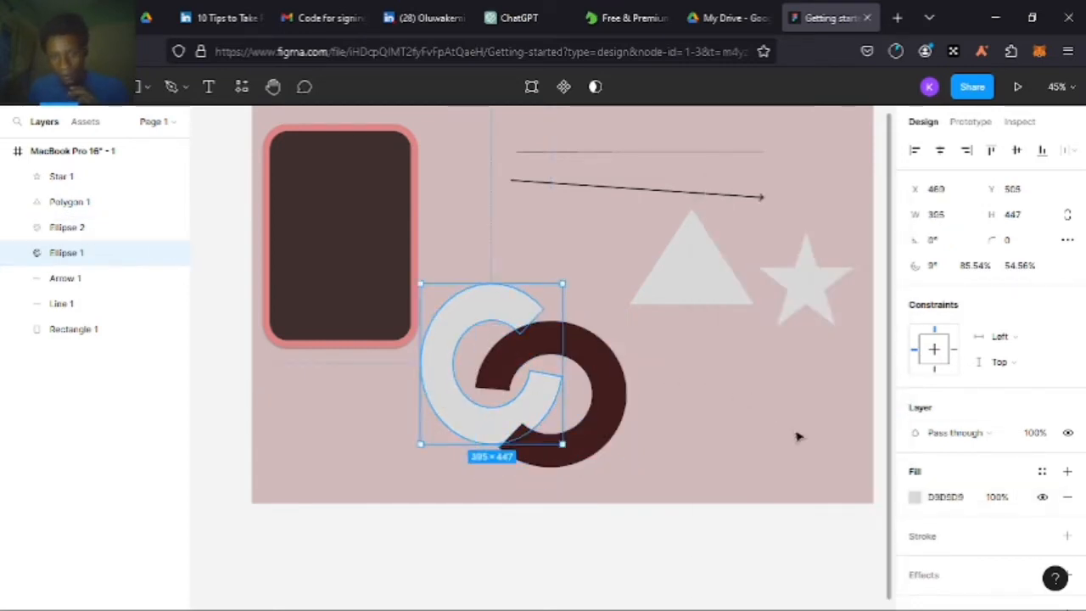
click(914, 496)
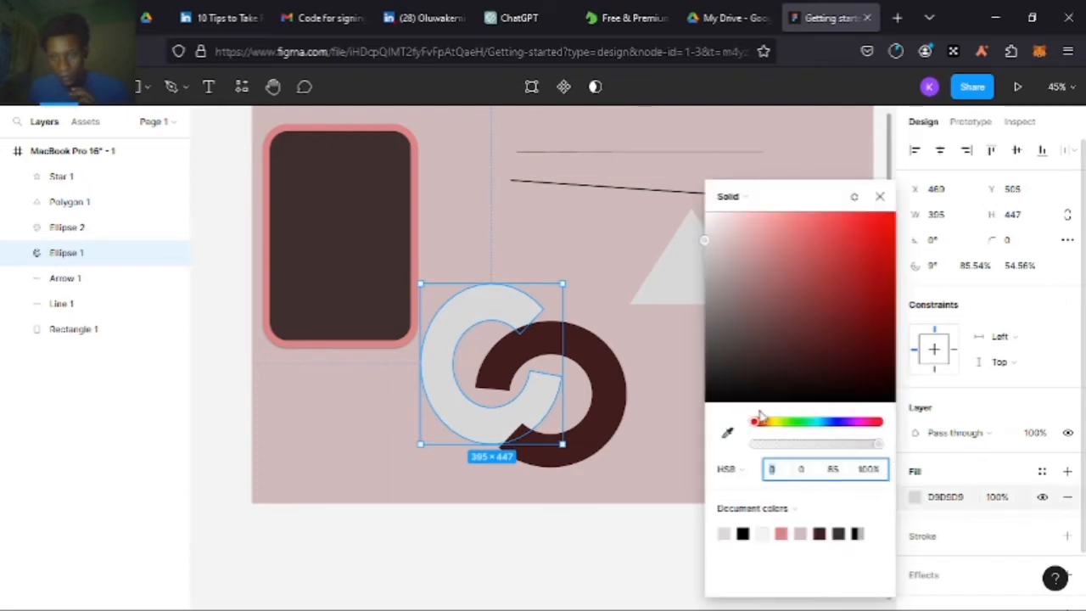
drag(760, 420, 777, 421)
click(810, 301)
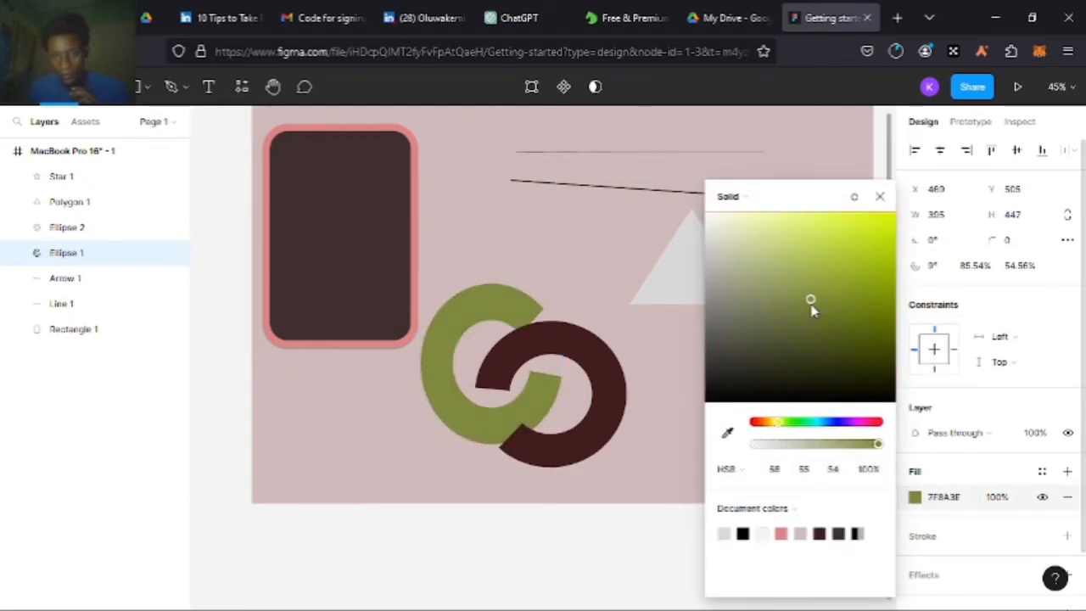
click(403, 476)
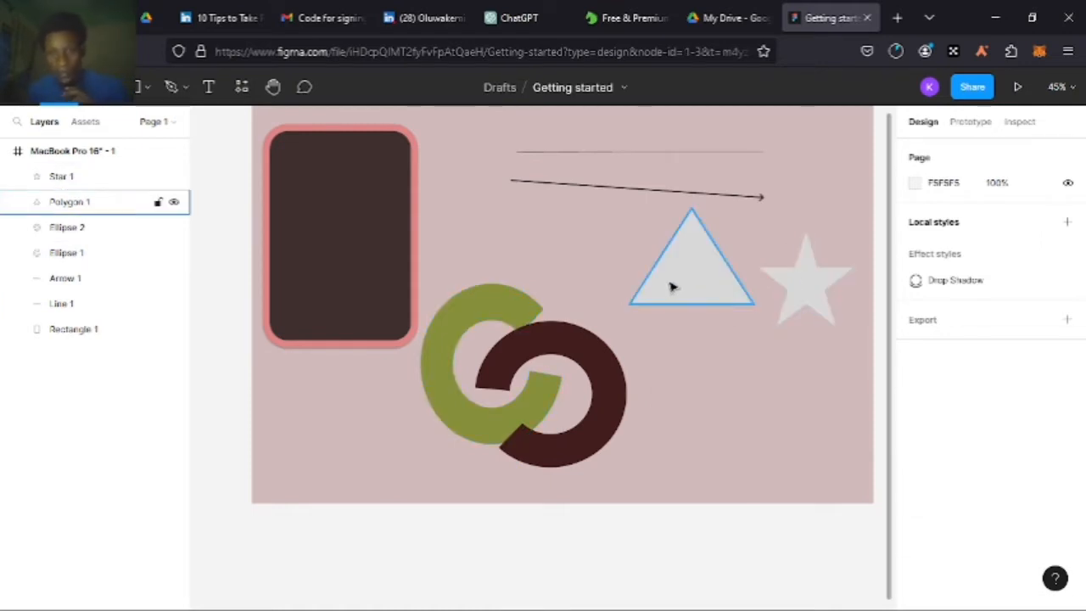
Move the triangle polygon to X 856, Y 265 and set its side count to 8
drag(670, 285, 636, 274)
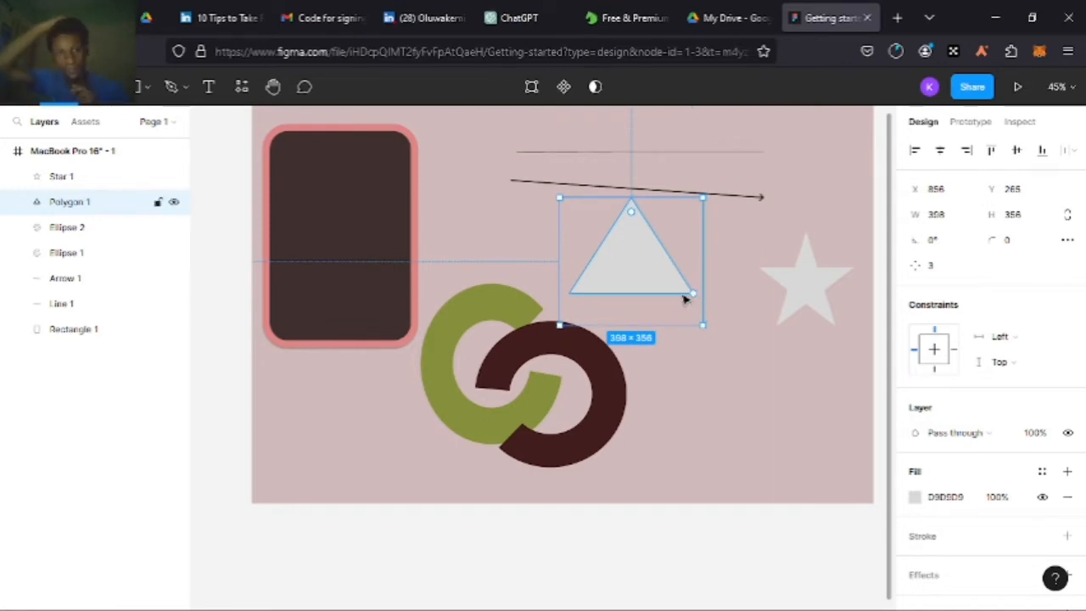
click(146, 86)
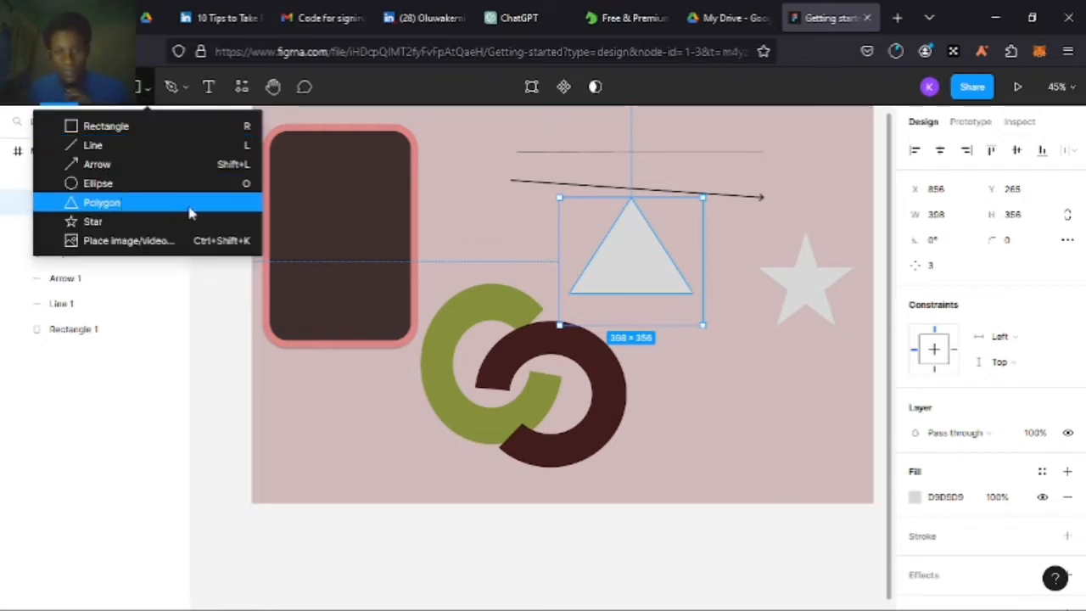
click(651, 260)
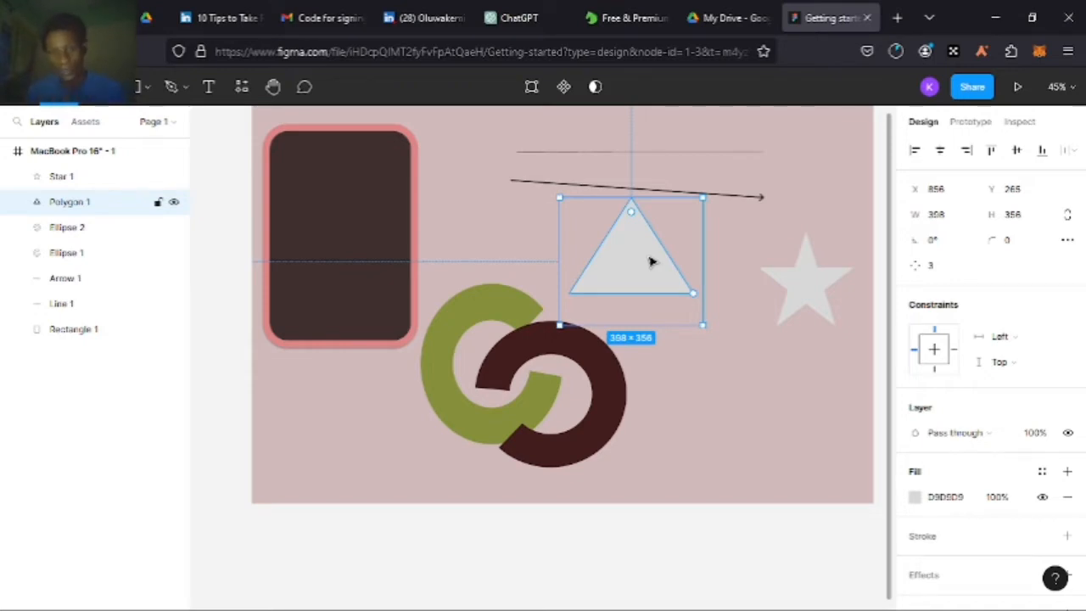
click(941, 268)
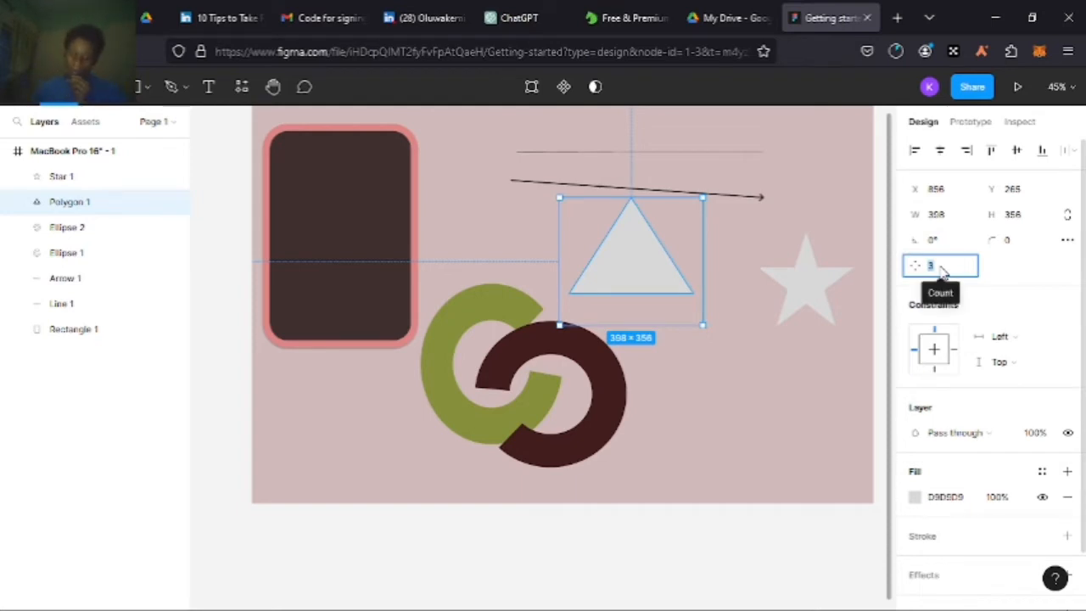
text(8)
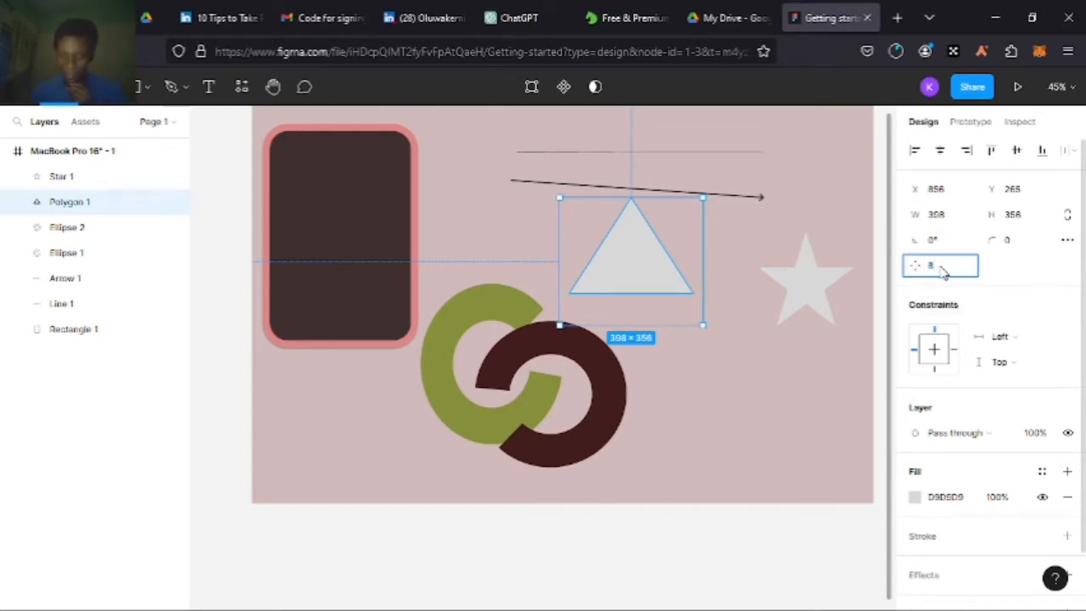
key(Return)
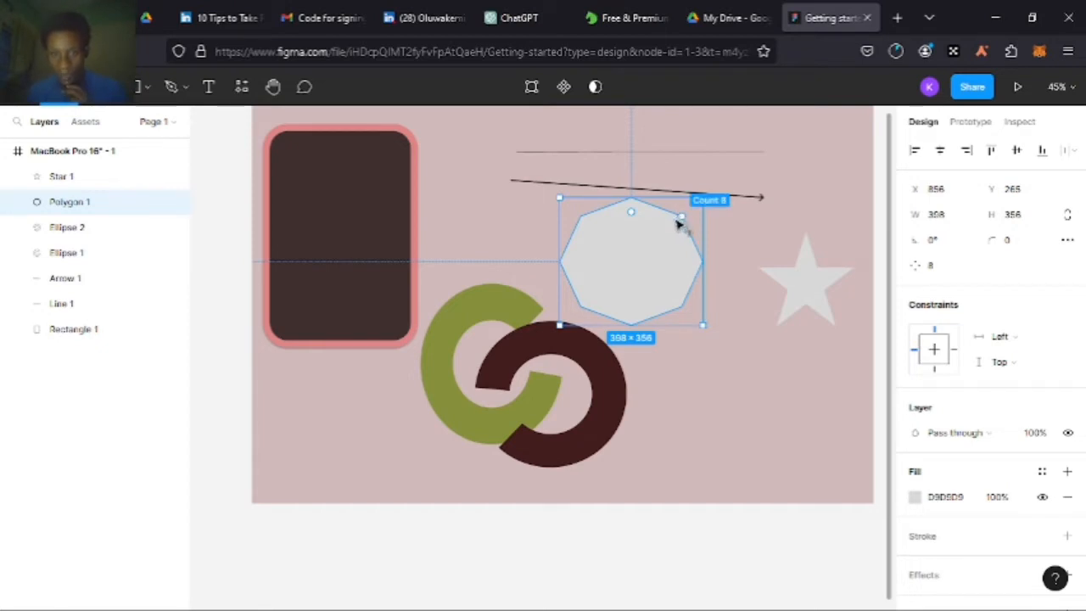
Reduce the polygon's side count to 5 and round its corners to a radius of 71
mouse_move(666, 240)
mouse_down()
mouse_move(653, 212)
mouse_move(591, 195)
mouse_move(661, 219)
mouse_move(674, 257)
mouse_up()
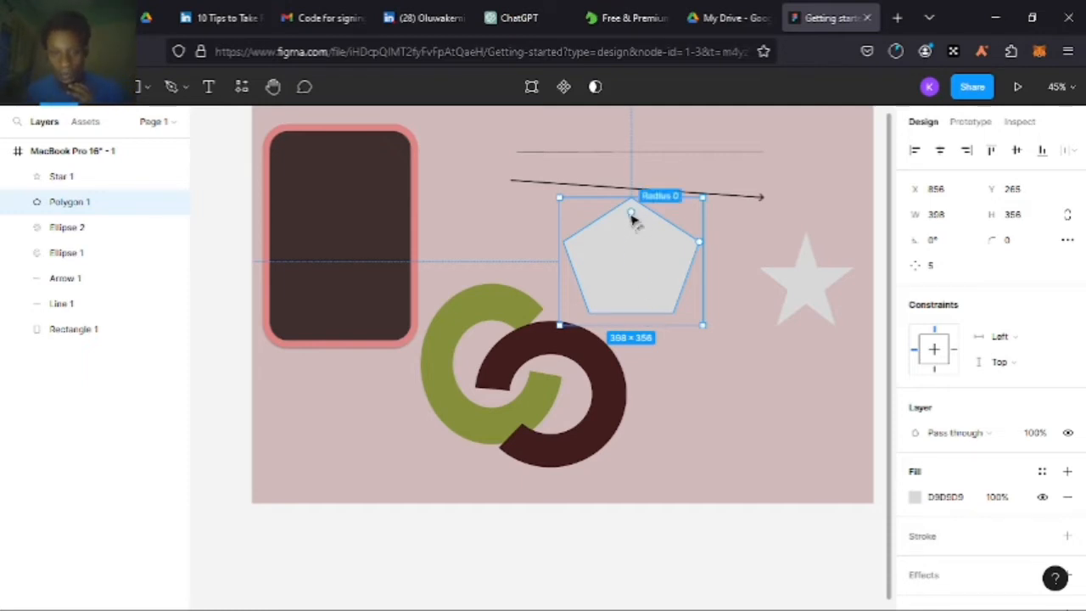
mouse_move(634, 219)
mouse_down()
mouse_move(640, 266)
mouse_move(653, 212)
mouse_up()
drag(654, 212, 653, 253)
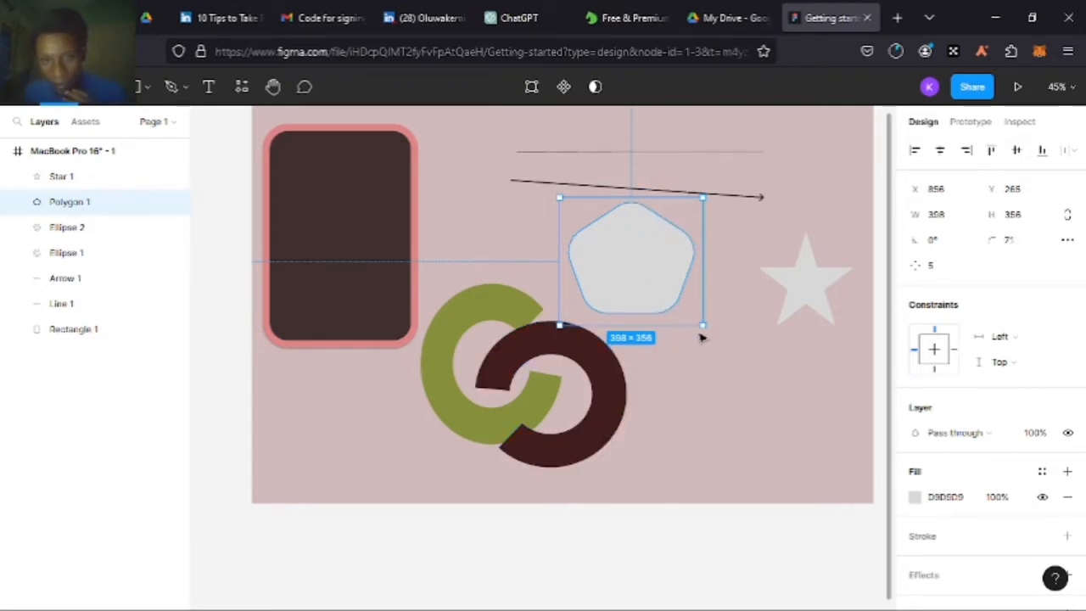
Resize the rounded polygon to about 343 × 330 and raise its side count to 6
drag(702, 325, 683, 318)
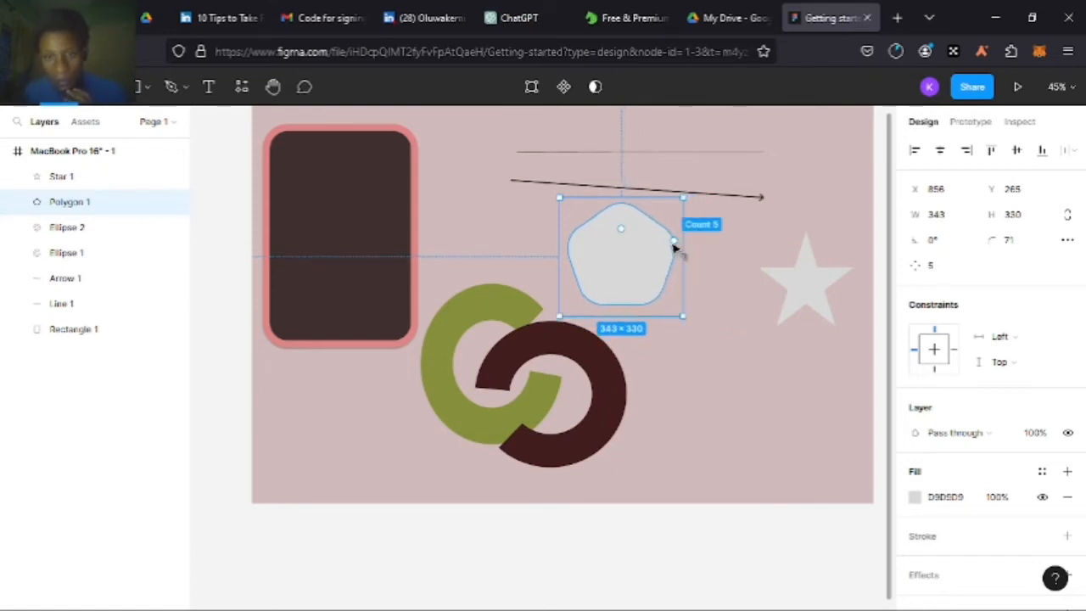
drag(676, 253, 673, 234)
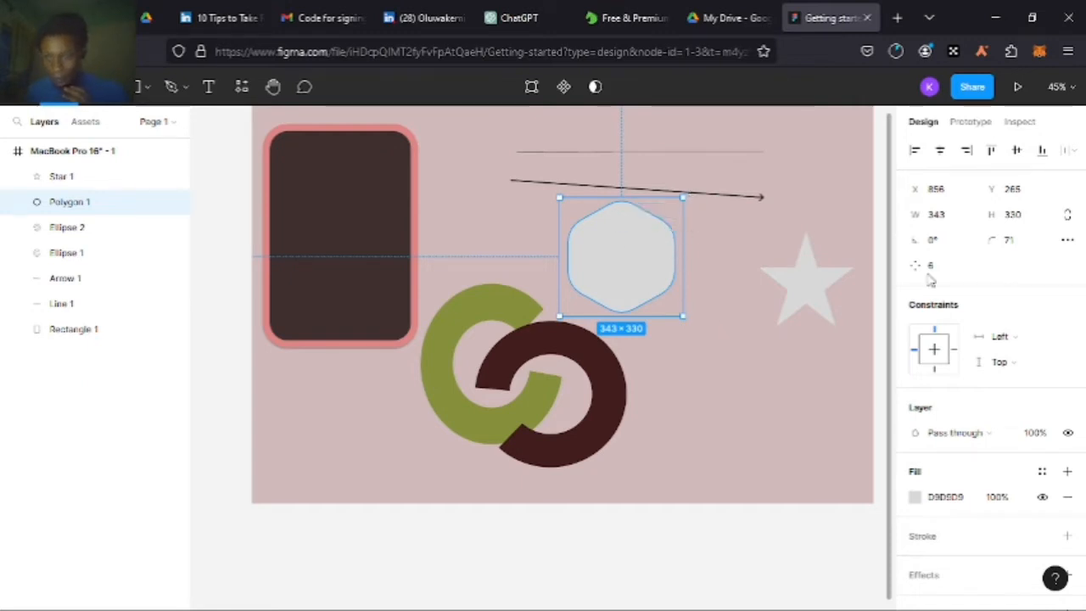
Move the rounded hexagon to X 907, Y 321, nearer to the star
scroll(937, 383, down, 2)
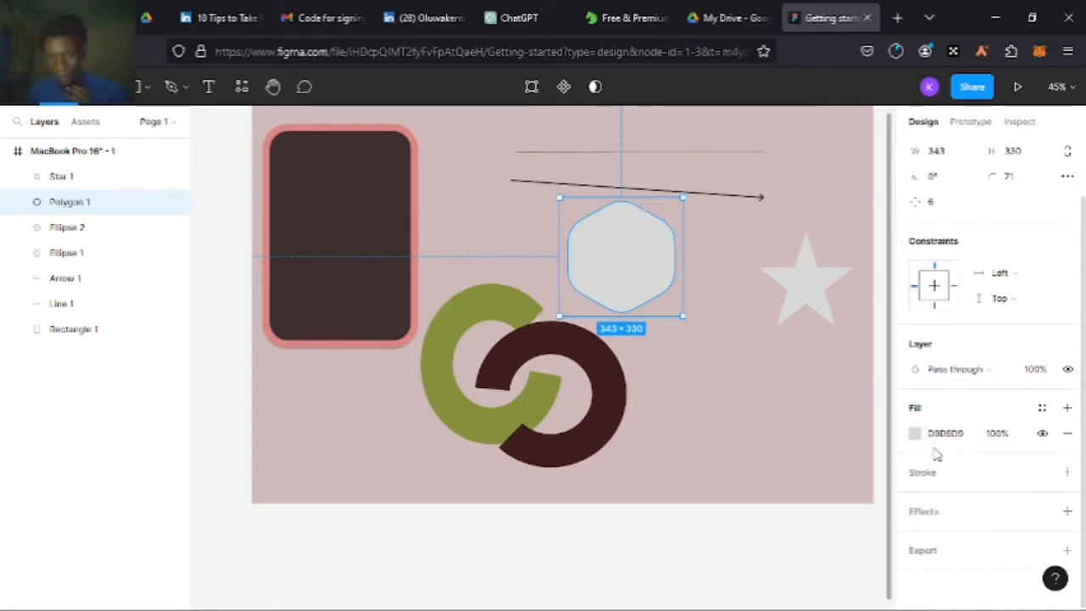
scroll(636, 279, down, 1)
drag(634, 269, 653, 286)
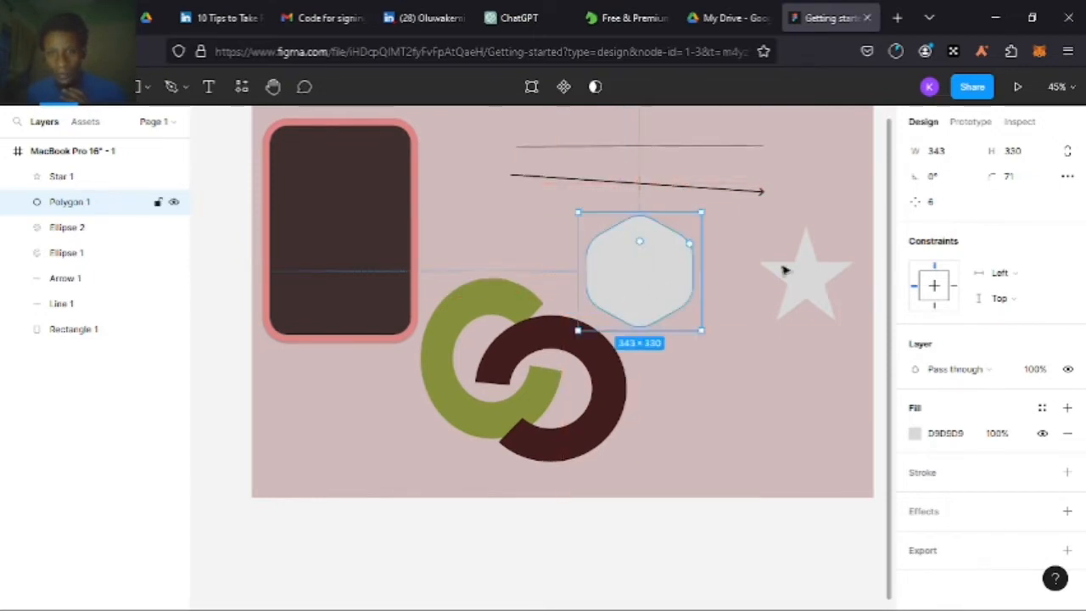
Give the star 21 points with a 69% ratio and move the starburst down toward the frame's lower right
click(803, 286)
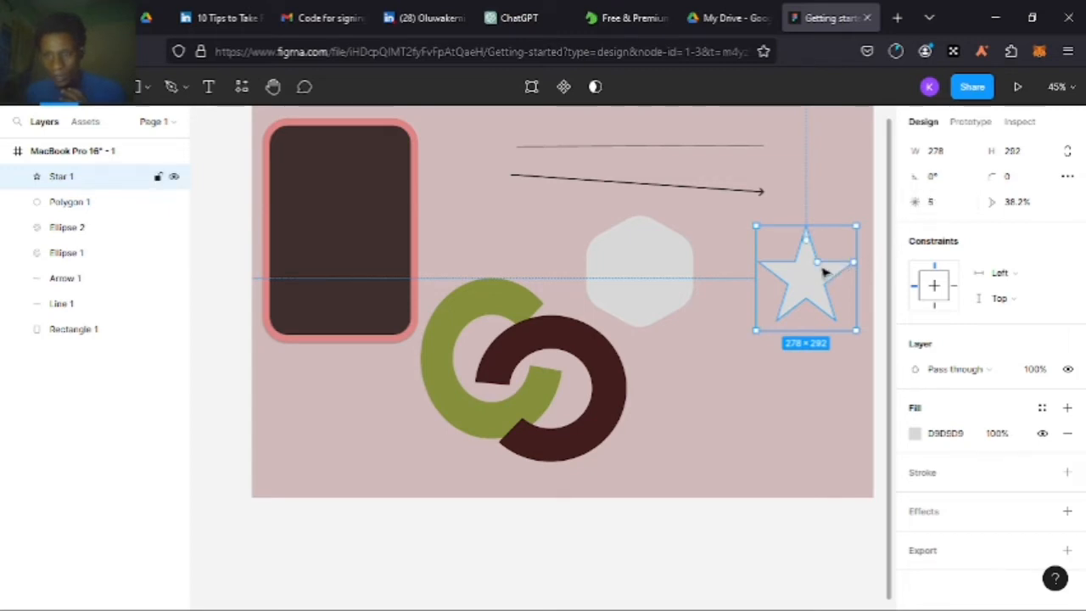
drag(822, 268, 820, 238)
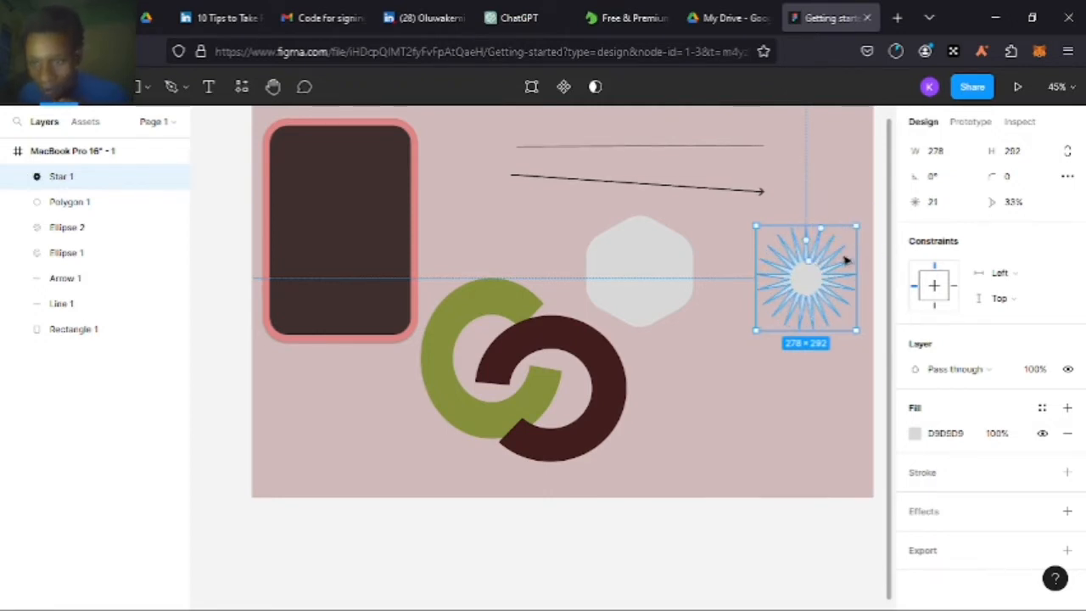
drag(809, 265, 819, 248)
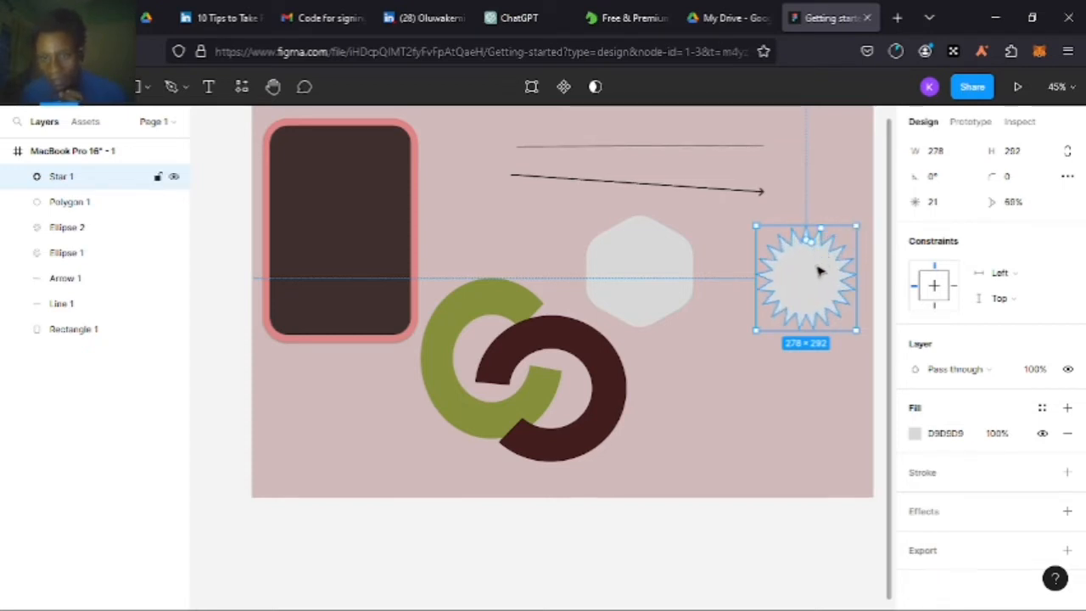
drag(799, 315, 772, 358)
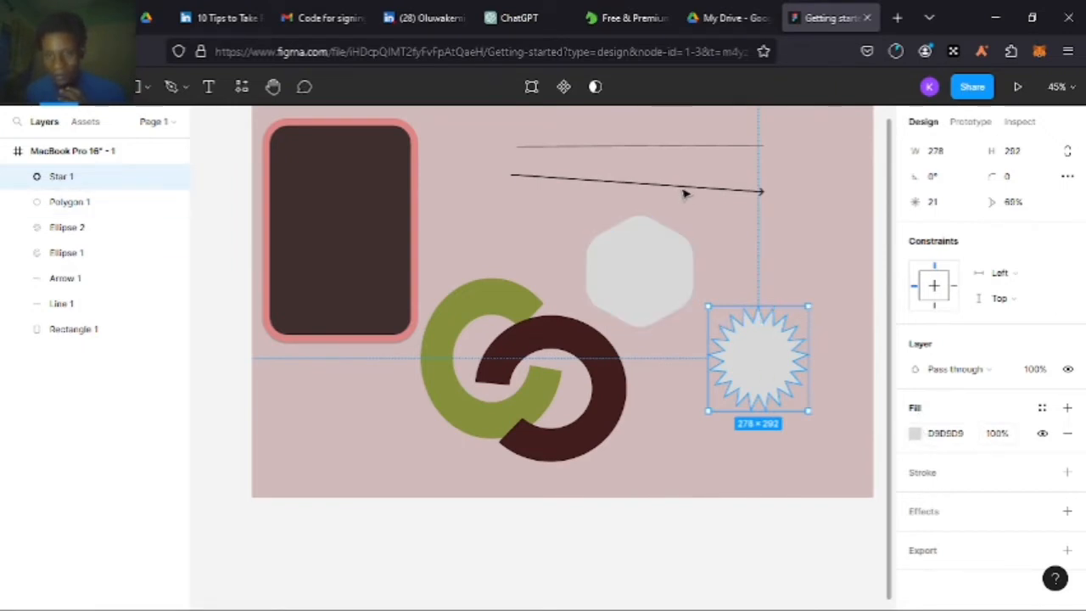
key(Escape)
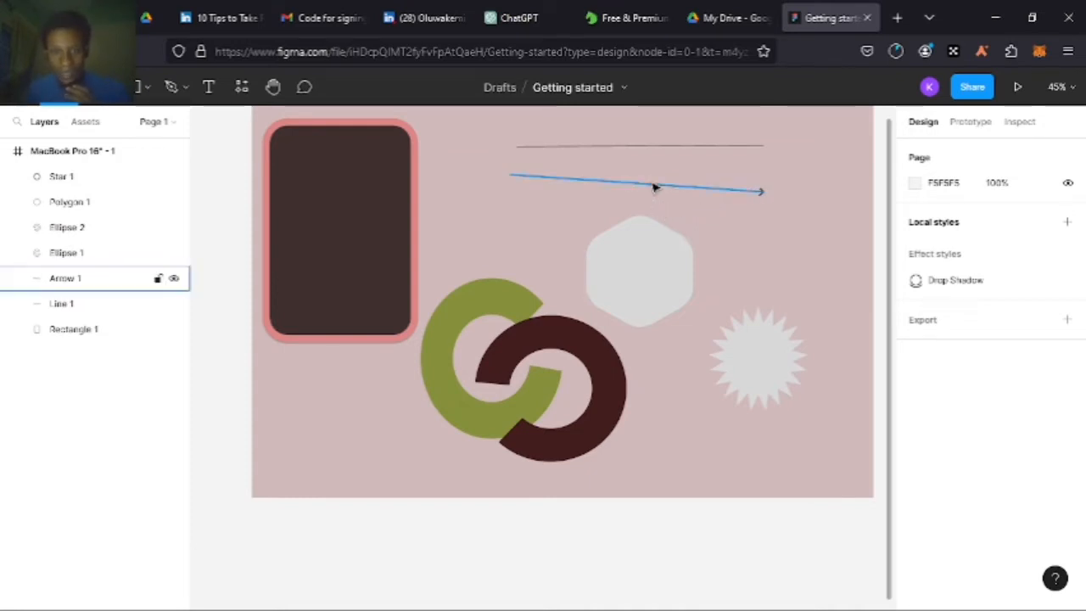
Move the arrow to X 567, Y 221 and set its stroke weight to 10
drag(653, 187, 599, 190)
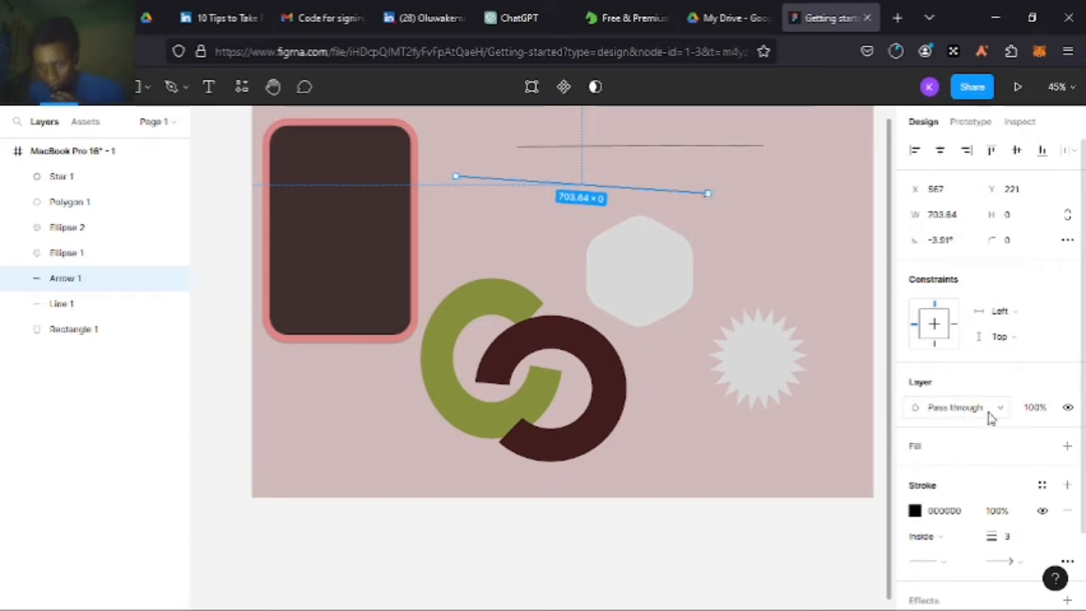
scroll(1001, 437, down, 2)
scroll(1004, 440, up, 2)
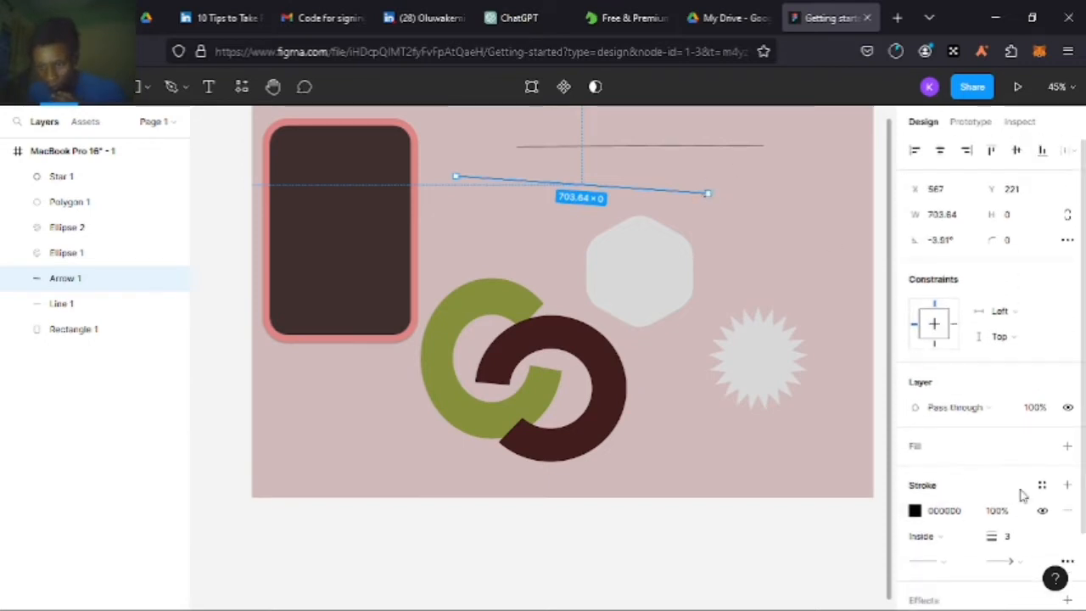
click(1014, 537)
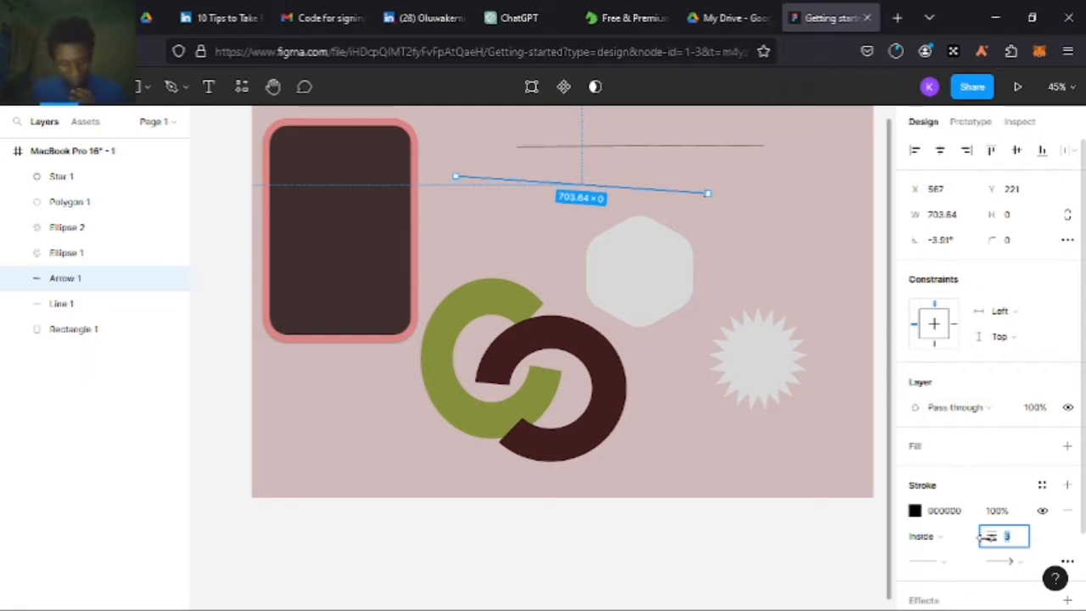
text(10)
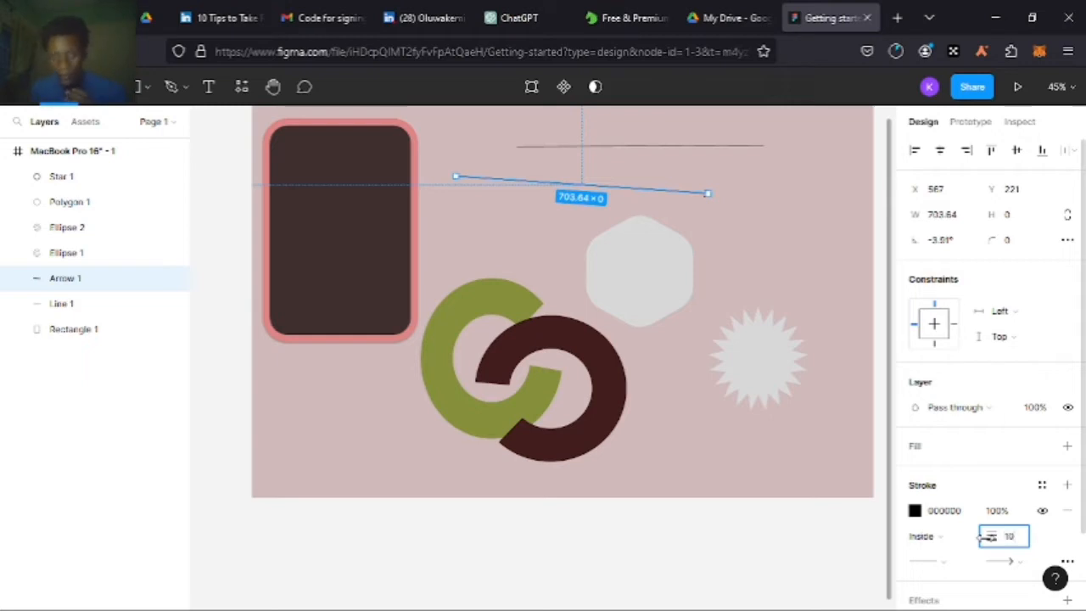
key(Return)
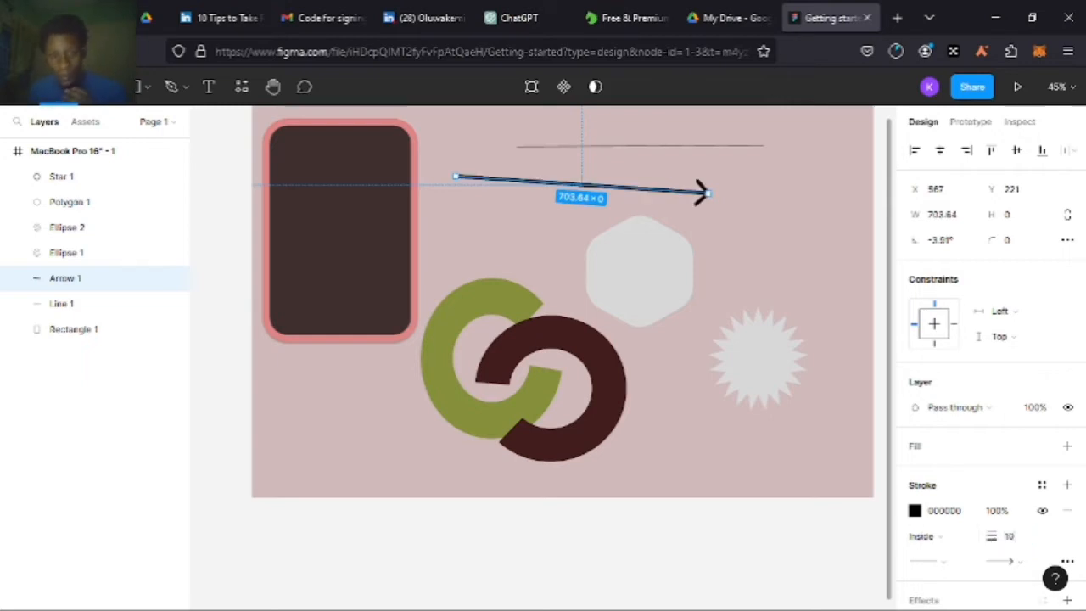
click(704, 539)
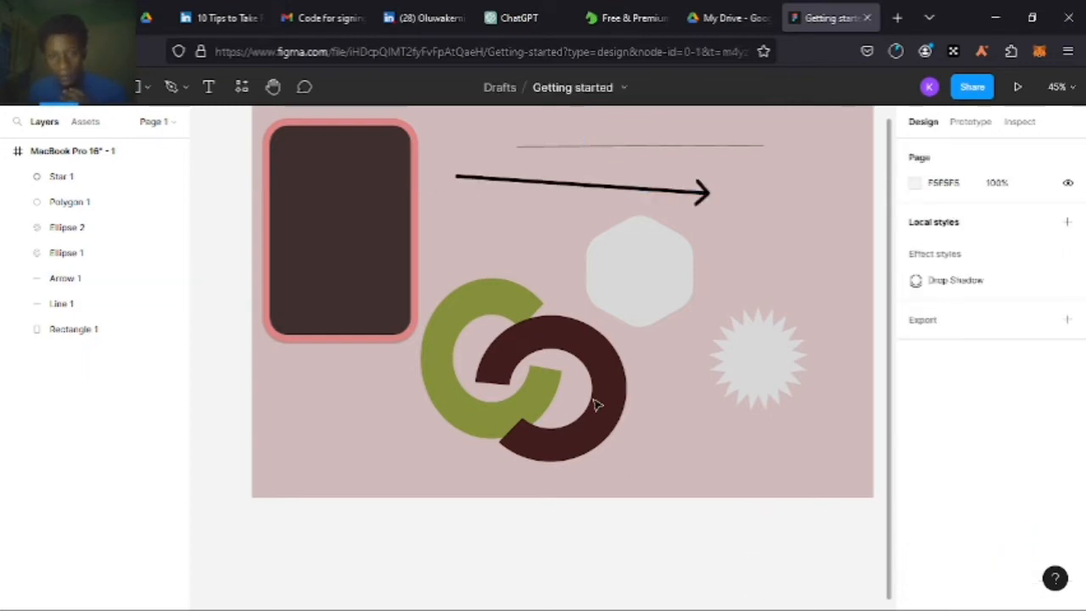
Reposition the arrow's two endpoints so it runs almost level, about 674 long, above the hexagon
click(653, 197)
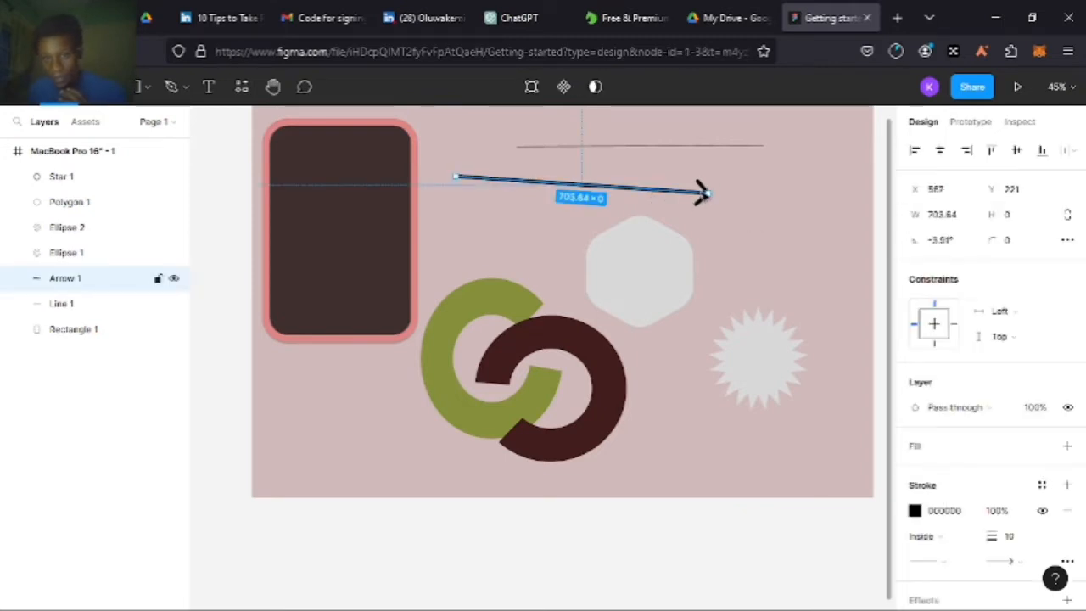
mouse_move(697, 193)
mouse_down()
mouse_move(694, 173)
mouse_move(715, 179)
mouse_move(684, 178)
mouse_up()
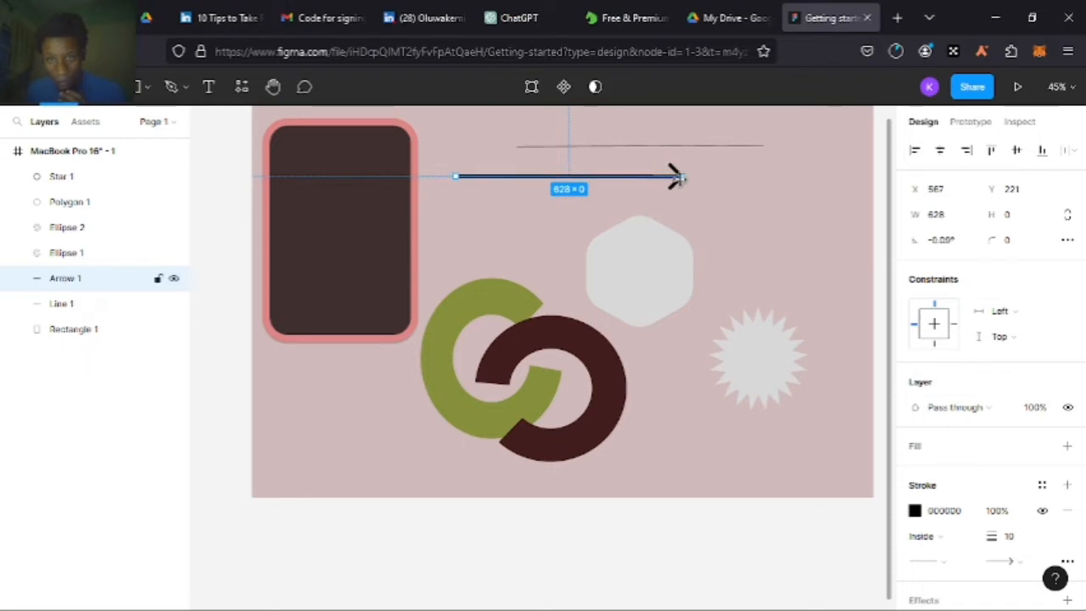
drag(678, 177, 689, 201)
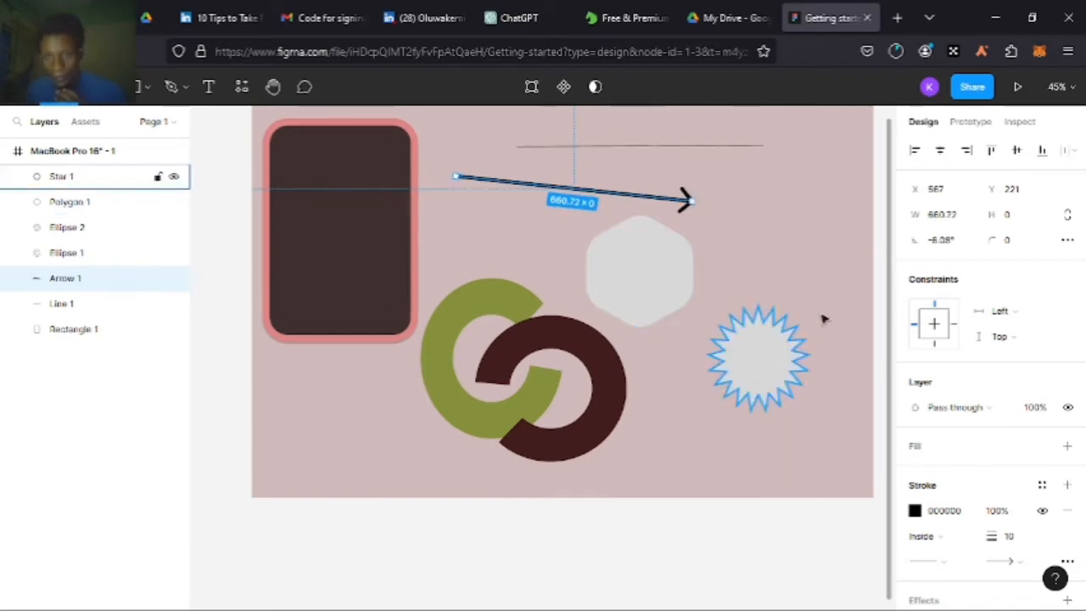
scroll(959, 399, down, 2)
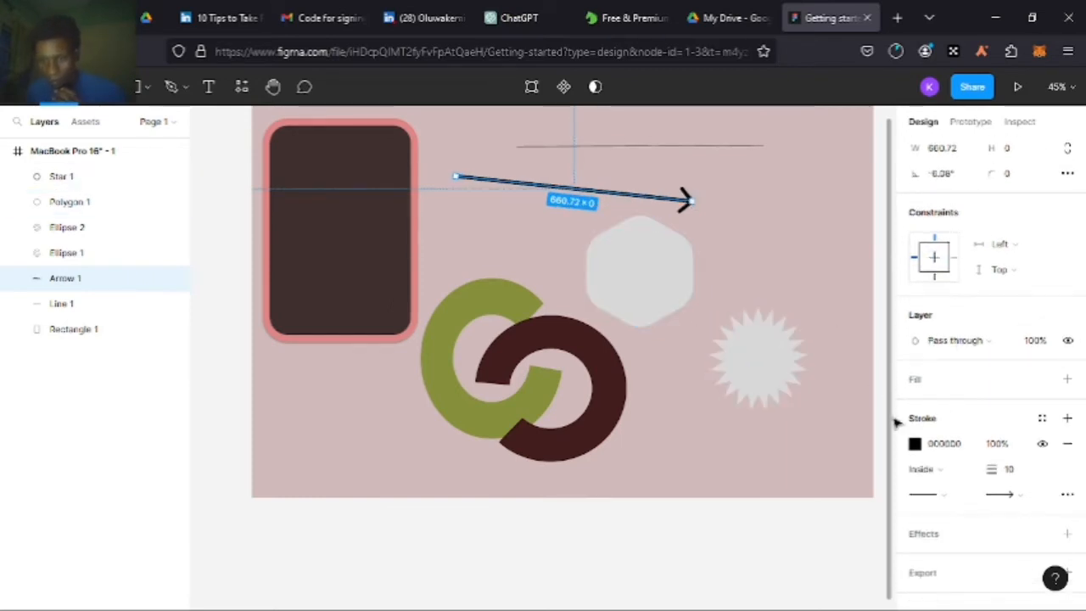
scroll(952, 431, down, 1)
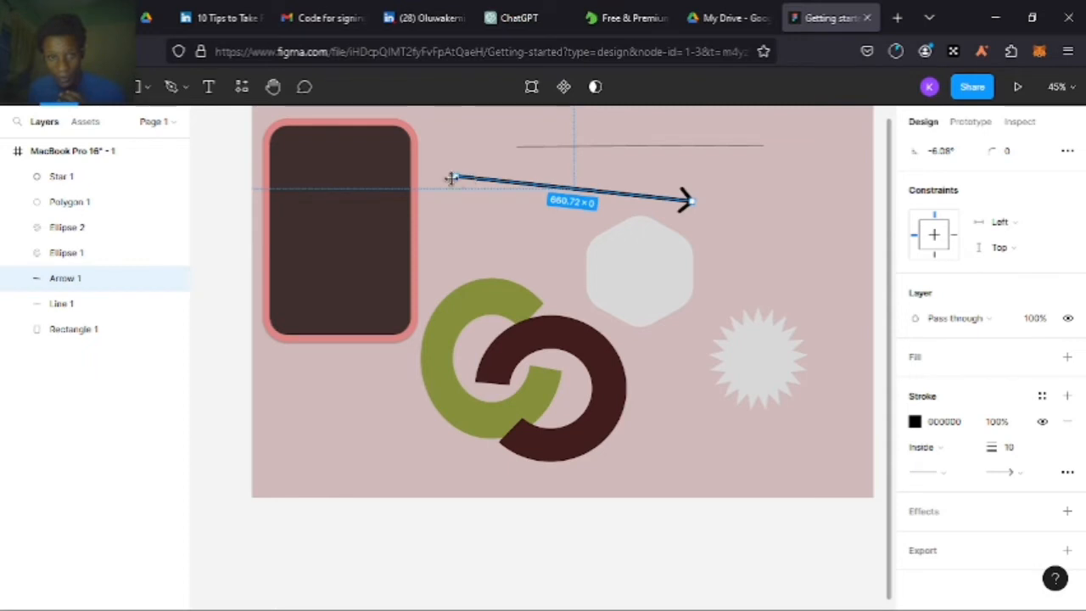
drag(450, 178, 450, 202)
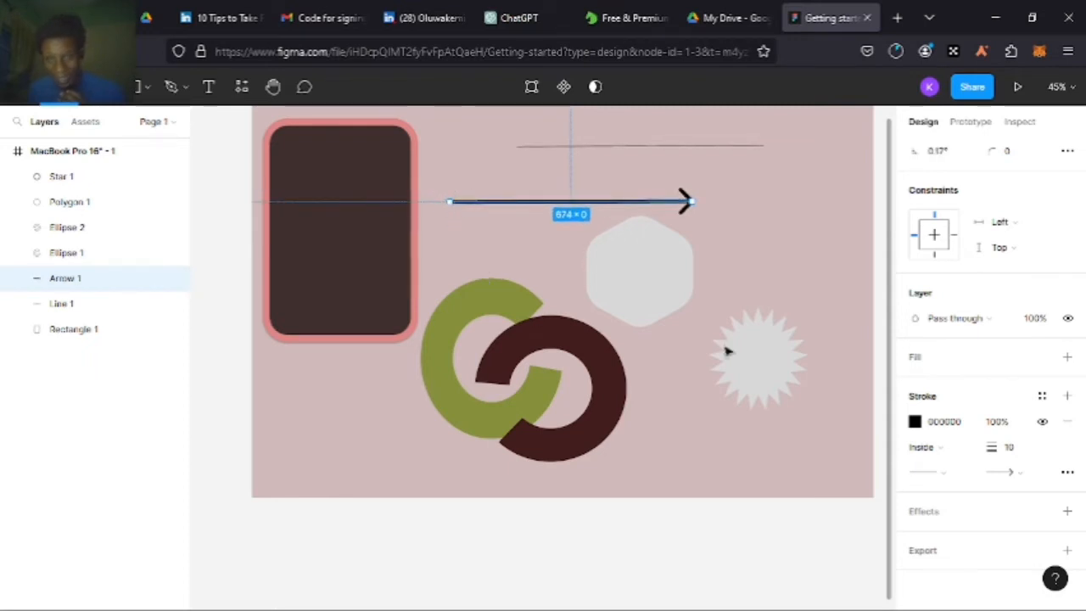
Set the arrow's start point to Reversed triangle and deselect it
click(938, 476)
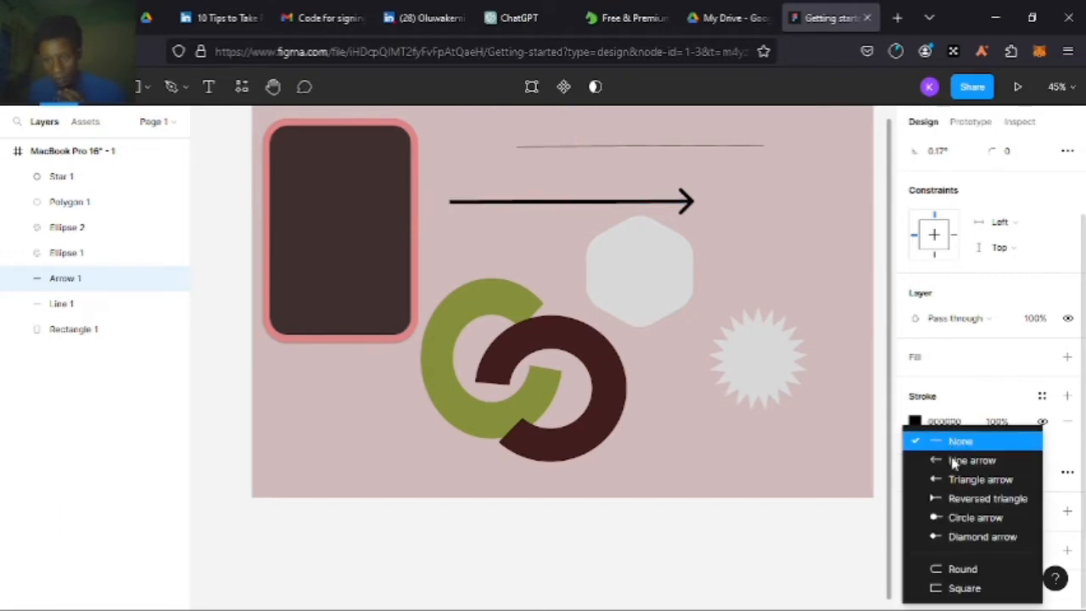
click(961, 503)
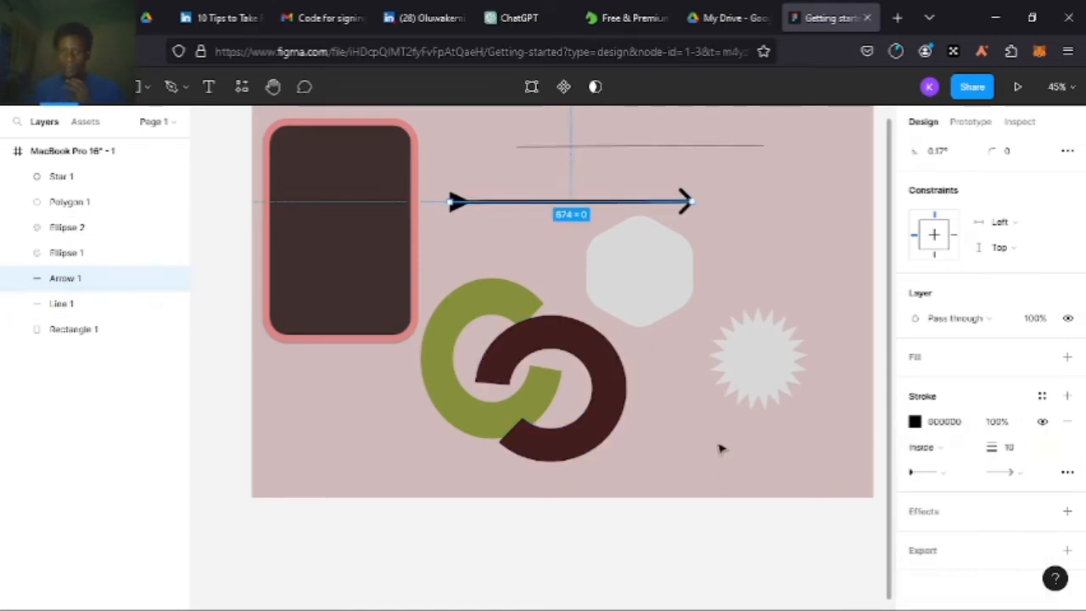
click(466, 503)
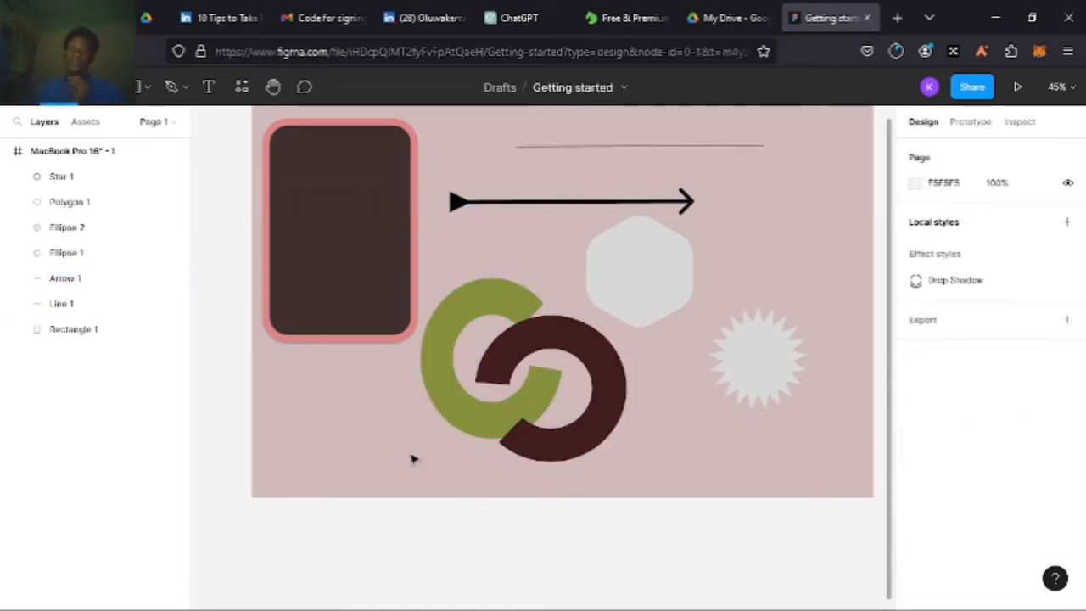
Move the thin line above the arrow to X 689, Y 168 and set its stroke weight to 10
click(605, 151)
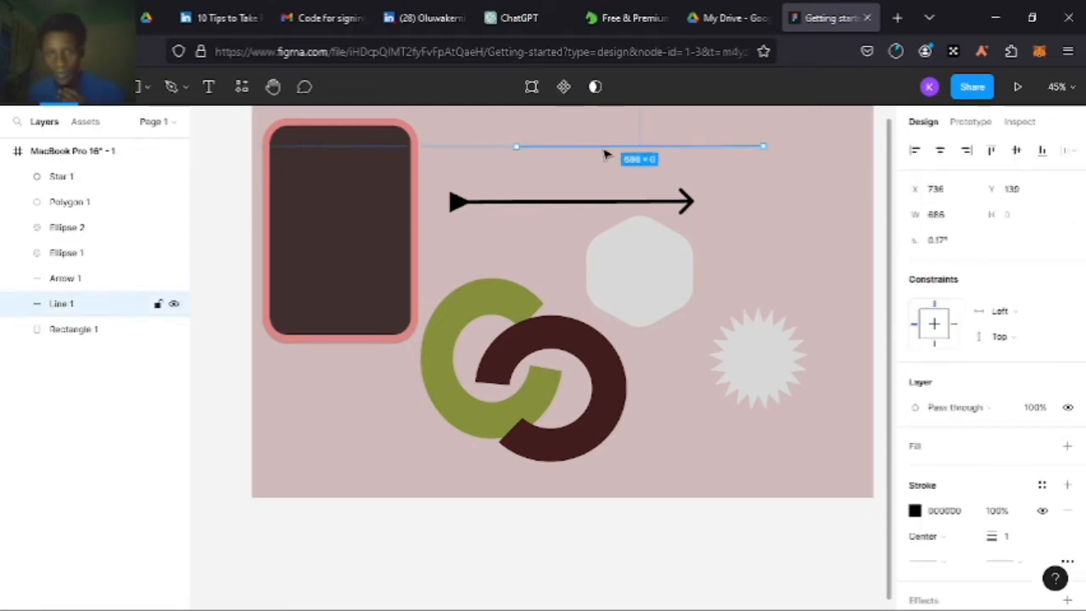
drag(605, 152, 588, 163)
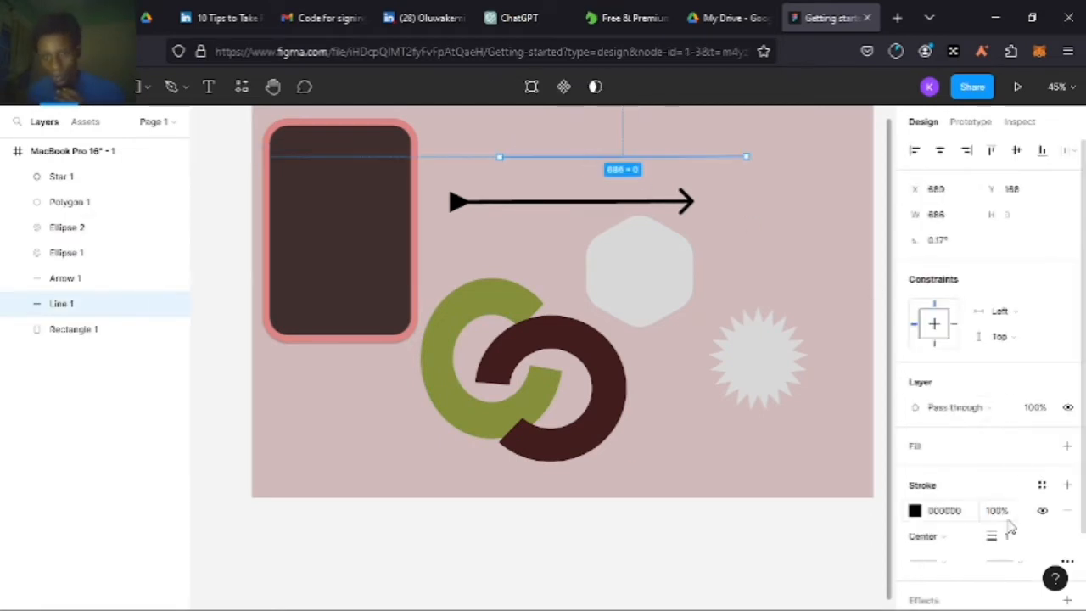
scroll(893, 478, down, 1)
scroll(969, 480, down, 2)
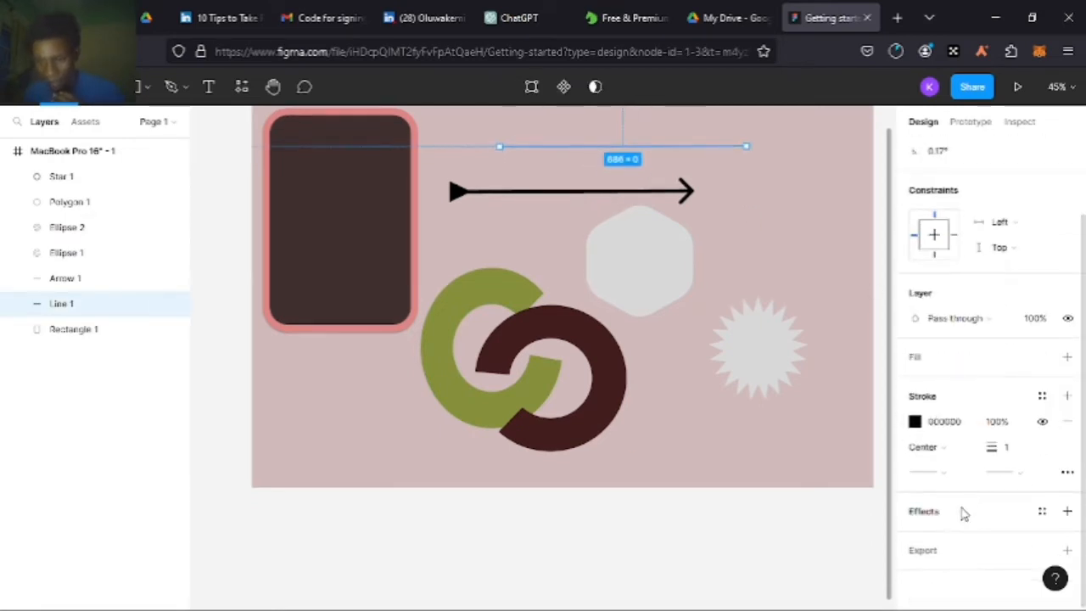
click(1014, 449)
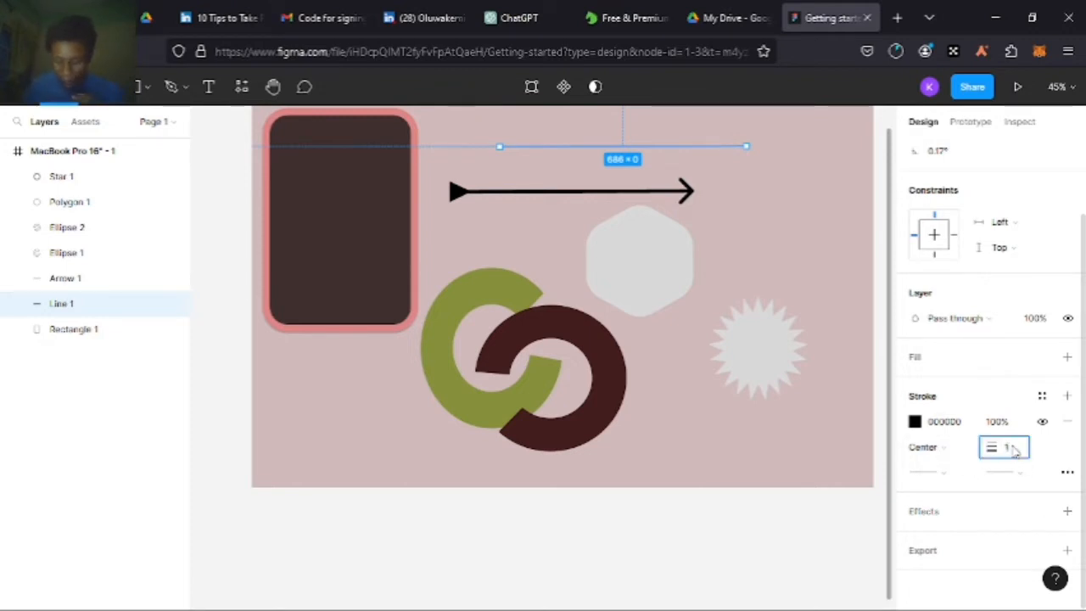
text(10)
key(Return)
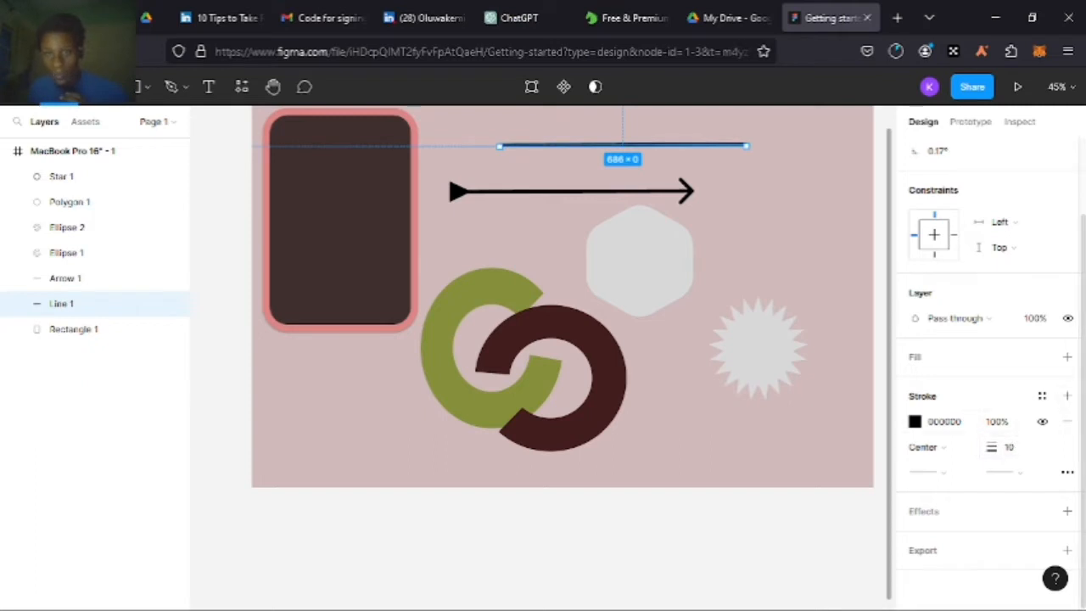
Set the upper line's start point to Circle arrow and its end point to Diamond arrow
click(928, 475)
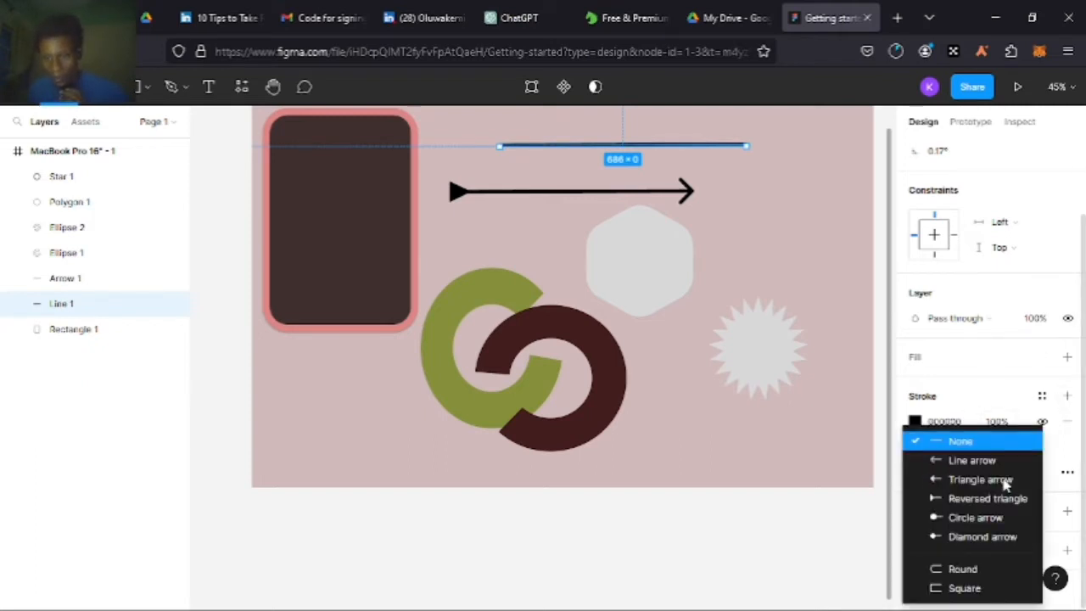
click(974, 518)
click(1009, 475)
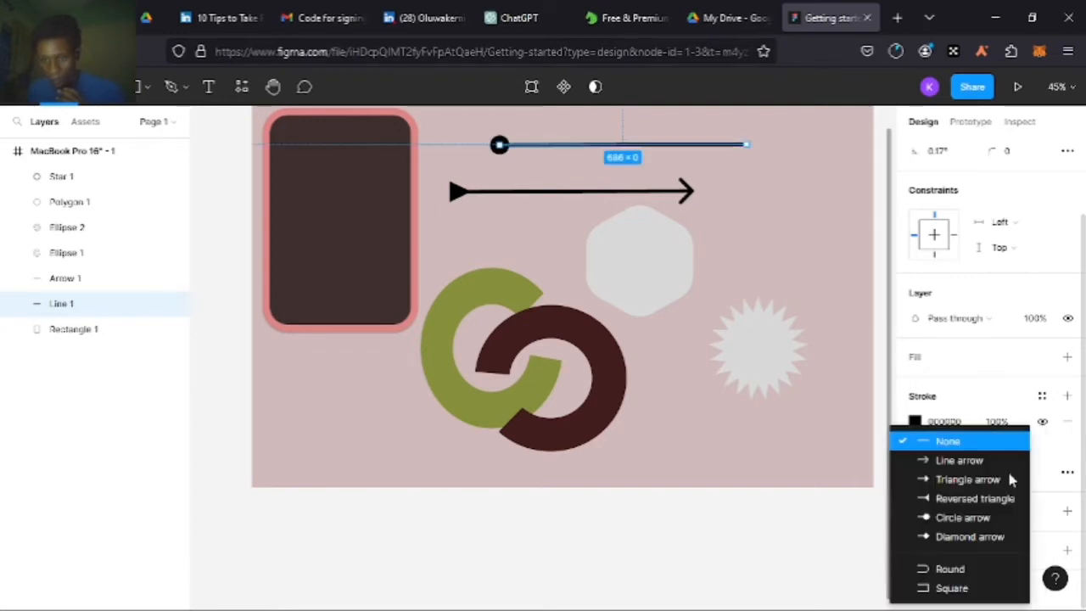
click(1004, 536)
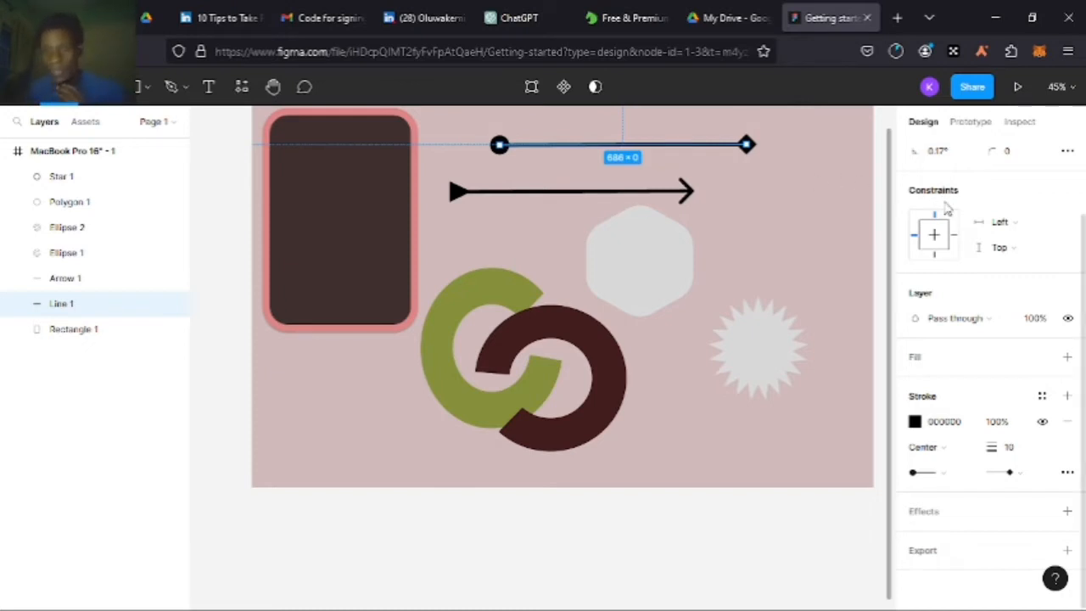
Move the starburst down and slightly left, to the frame's lower edge
scroll(982, 357, up, 2)
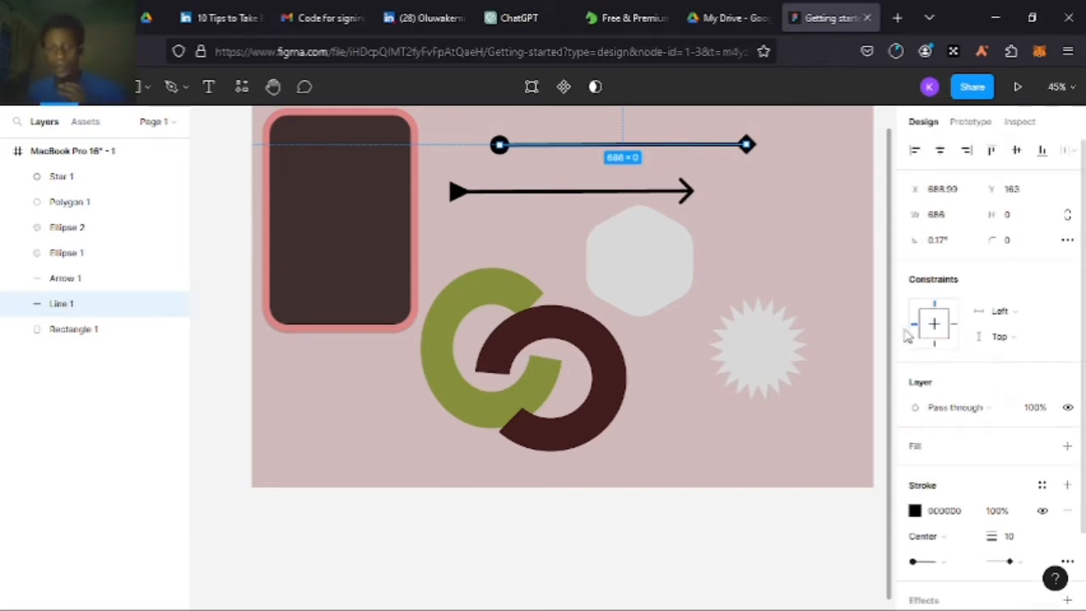
click(614, 291)
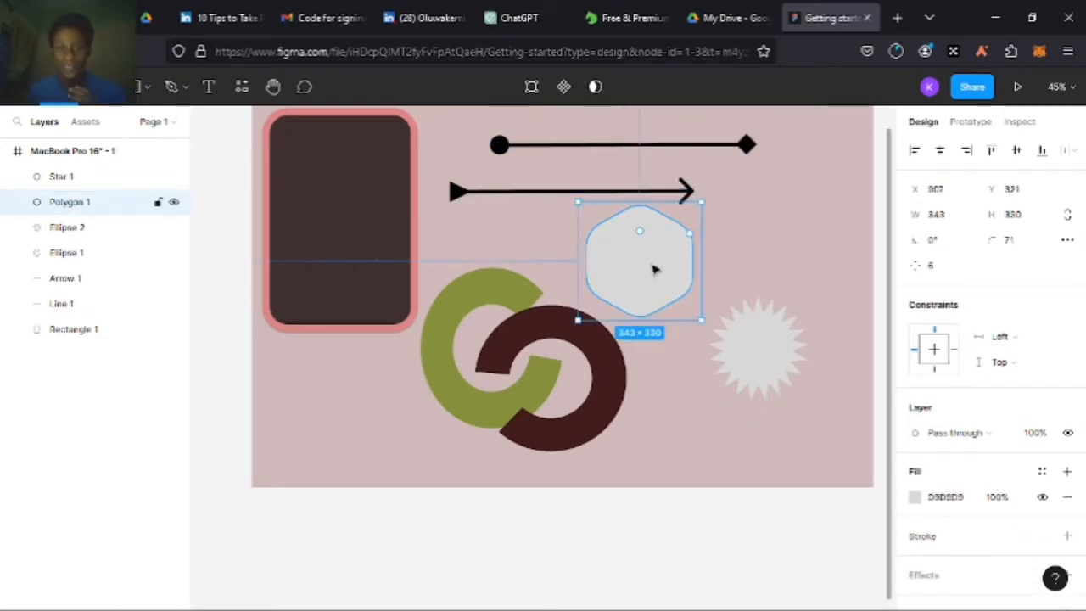
drag(758, 349, 713, 434)
Duplicate the rounded hexagon twice and place the topmost copy to its right at X 1224, Y 321
click(655, 296)
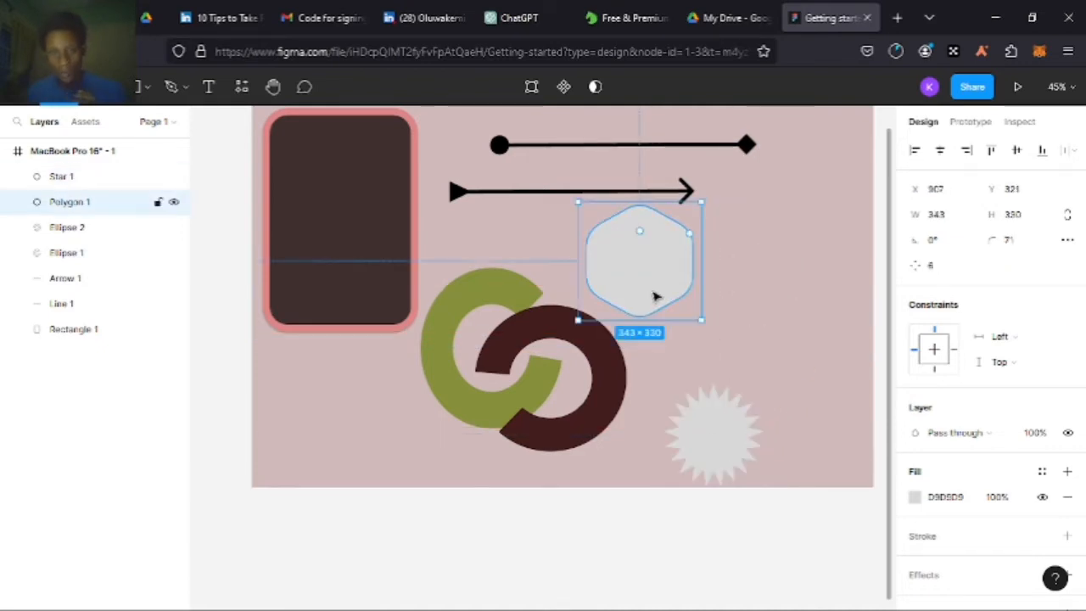
key(ctrl+d)
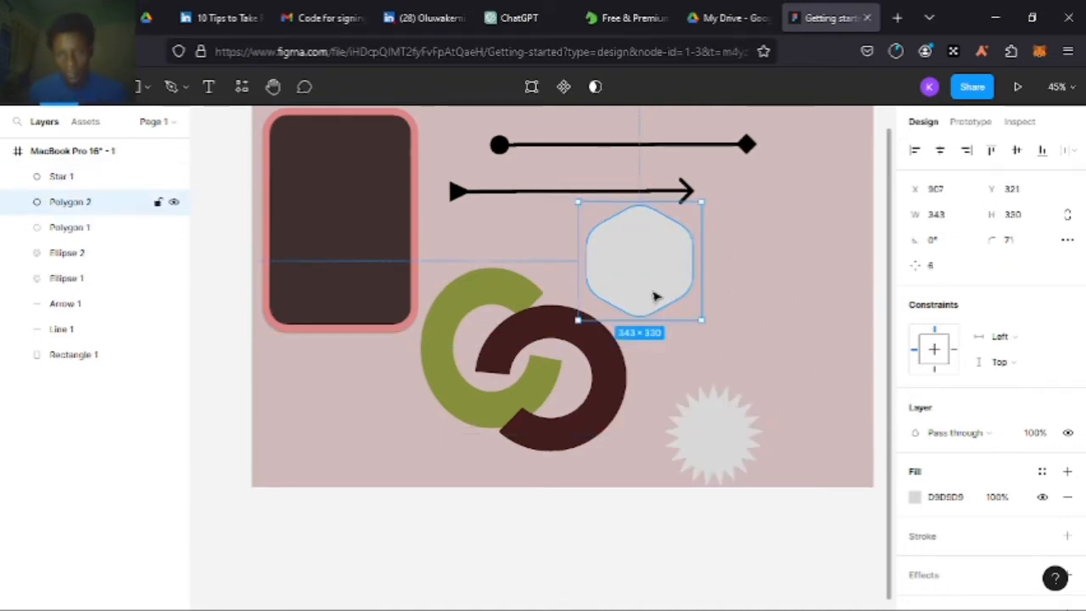
key(ctrl+d)
drag(655, 296, 767, 294)
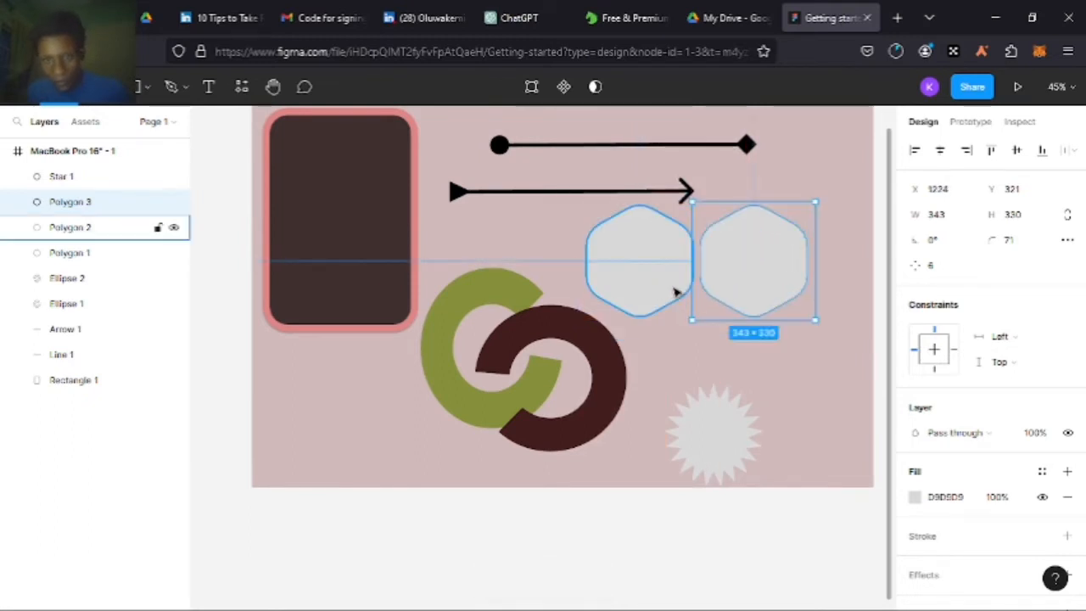
Move the middle hexagon copy to X 1062, Y 578 below the other two, and the starburst to X 1405, Y 843
drag(703, 300, 717, 380)
drag(738, 445, 824, 460)
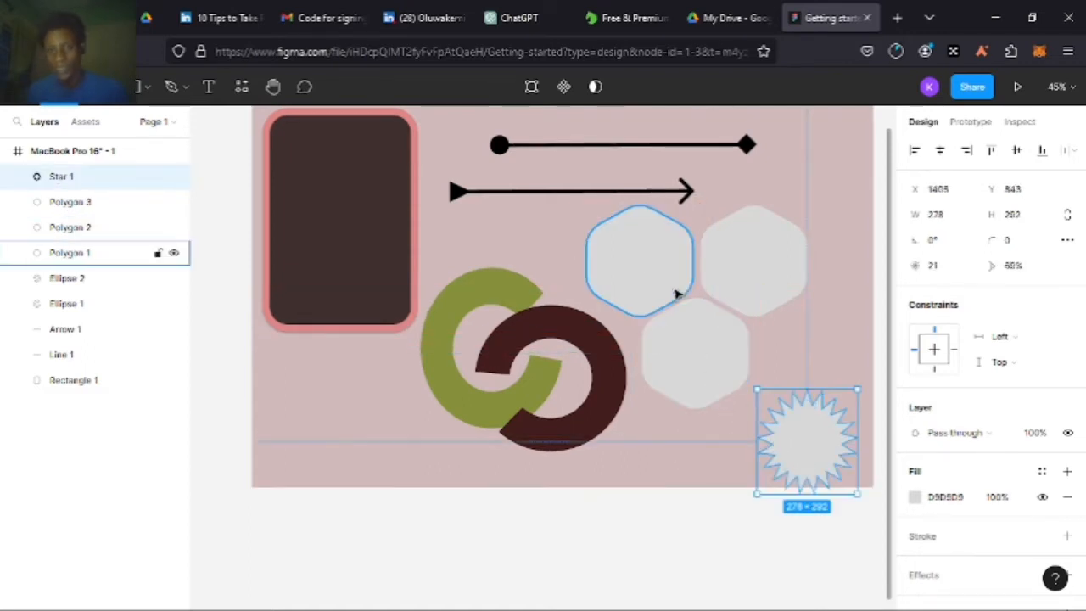
Change the original hexagon beside the dark brown arc to a solid dark red fill, 8F2C2C
click(679, 300)
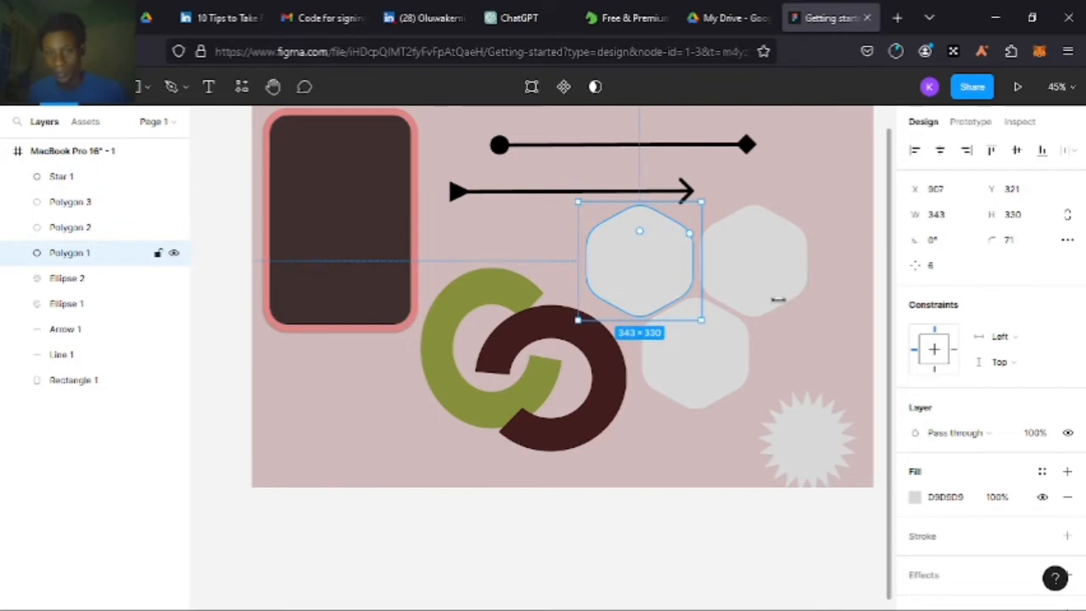
click(914, 497)
drag(703, 241, 714, 243)
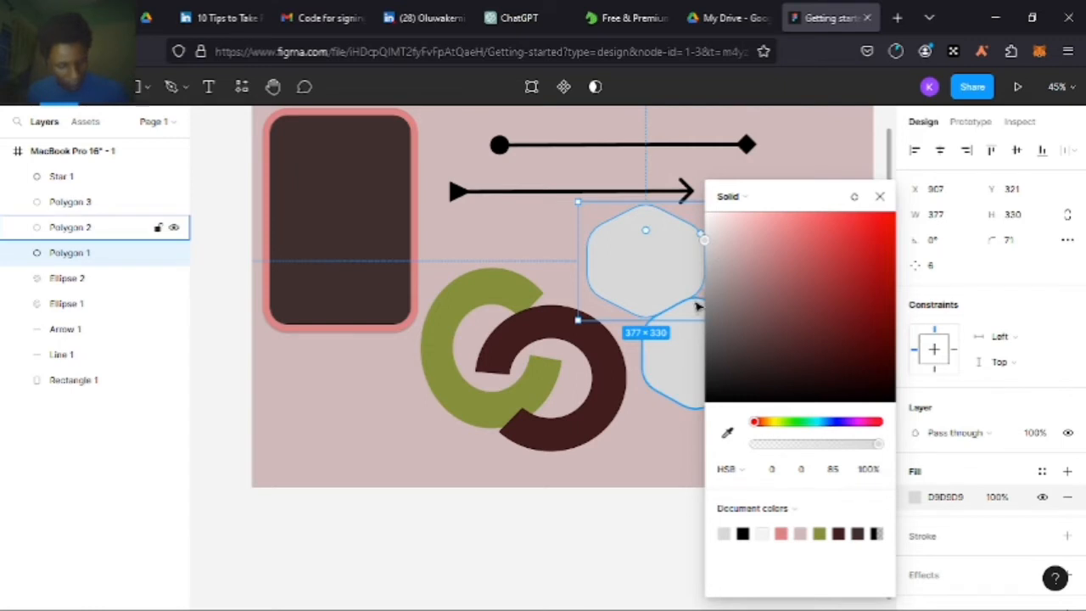
key(ctrl+z)
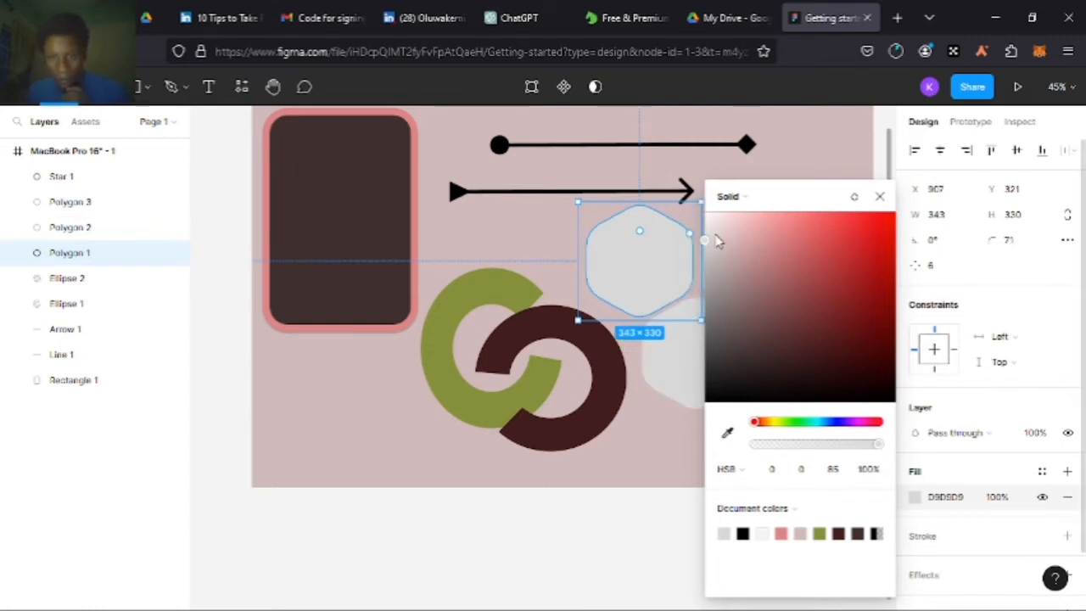
drag(715, 242, 838, 307)
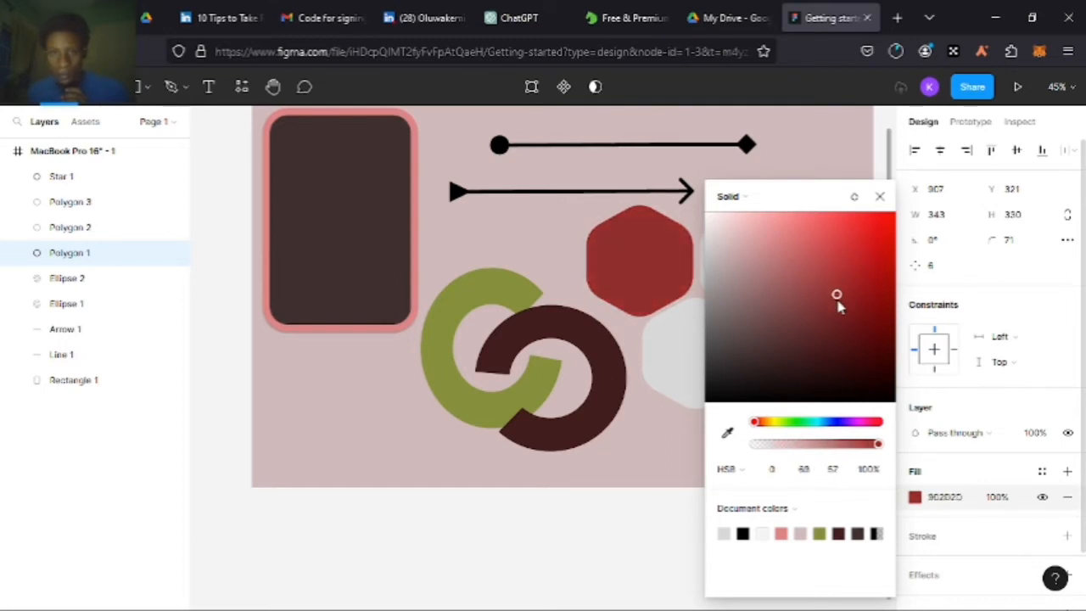
Change the lower hexagon's fill to the yellow-green B3BD3D
click(694, 359)
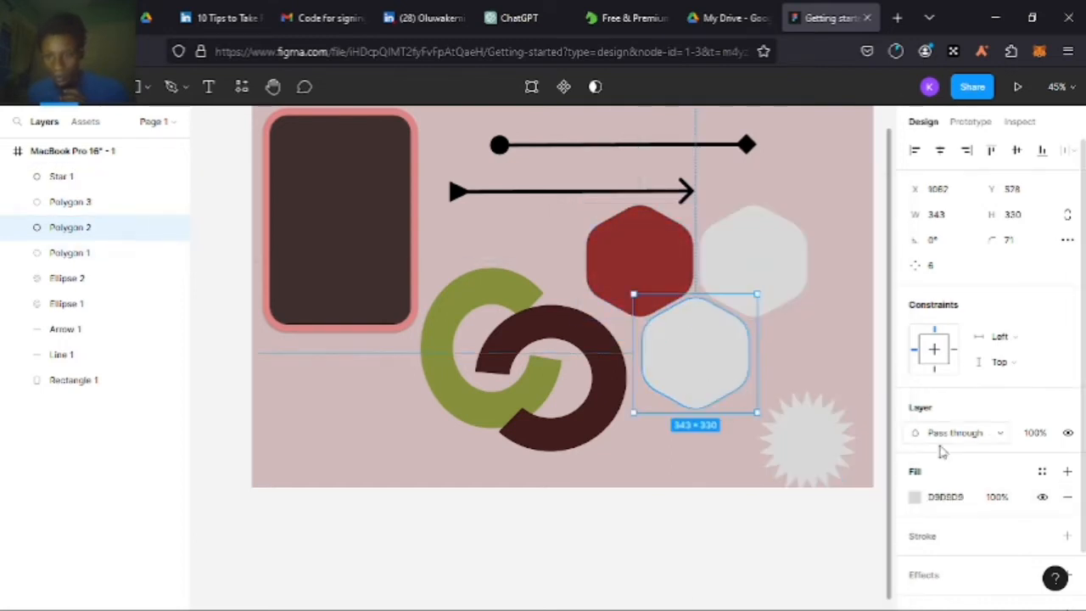
click(914, 497)
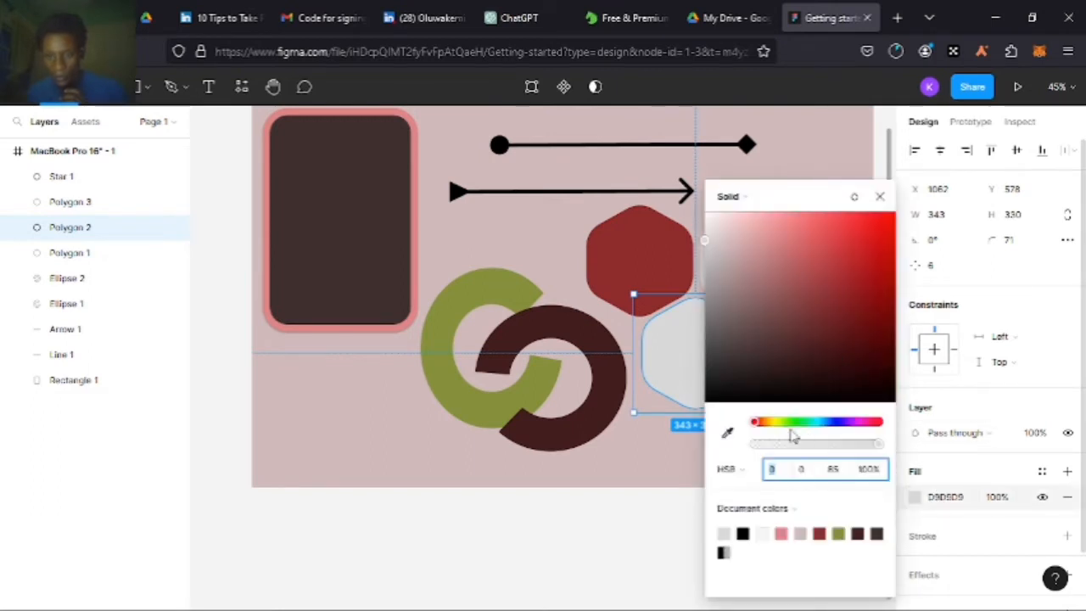
drag(793, 434, 779, 412)
drag(814, 277, 836, 265)
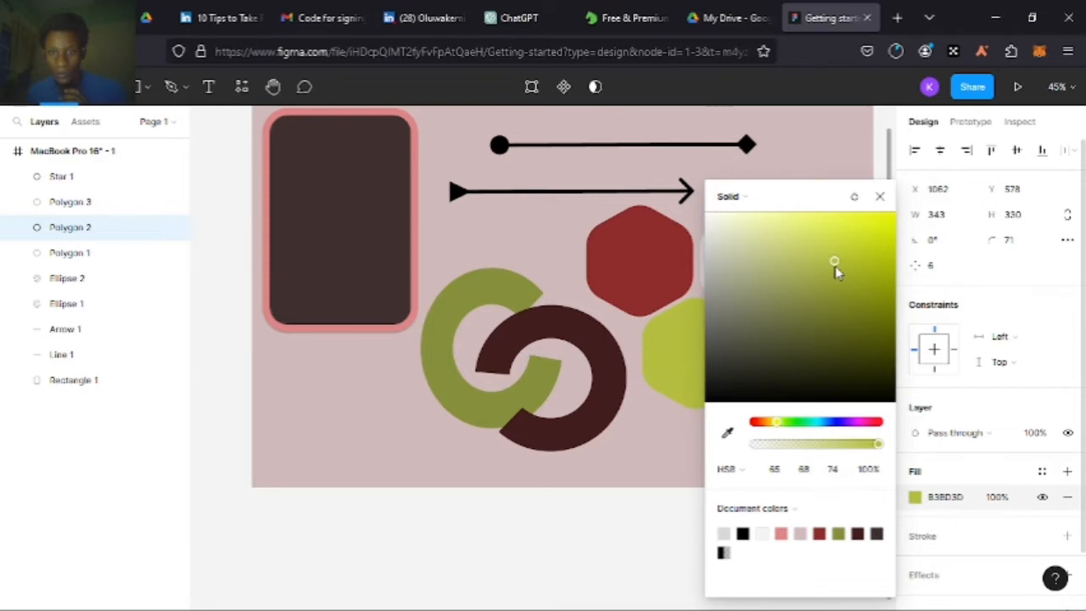
Change the remaining grey hexagon's fill to the green 3CAC39 and clear the selection
click(703, 291)
click(737, 259)
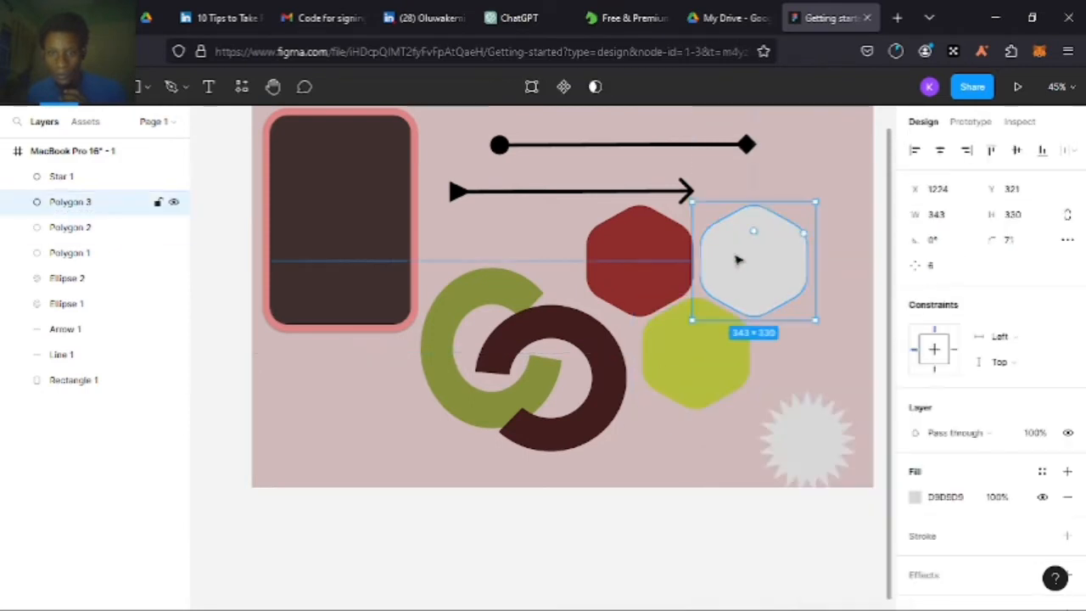
click(915, 497)
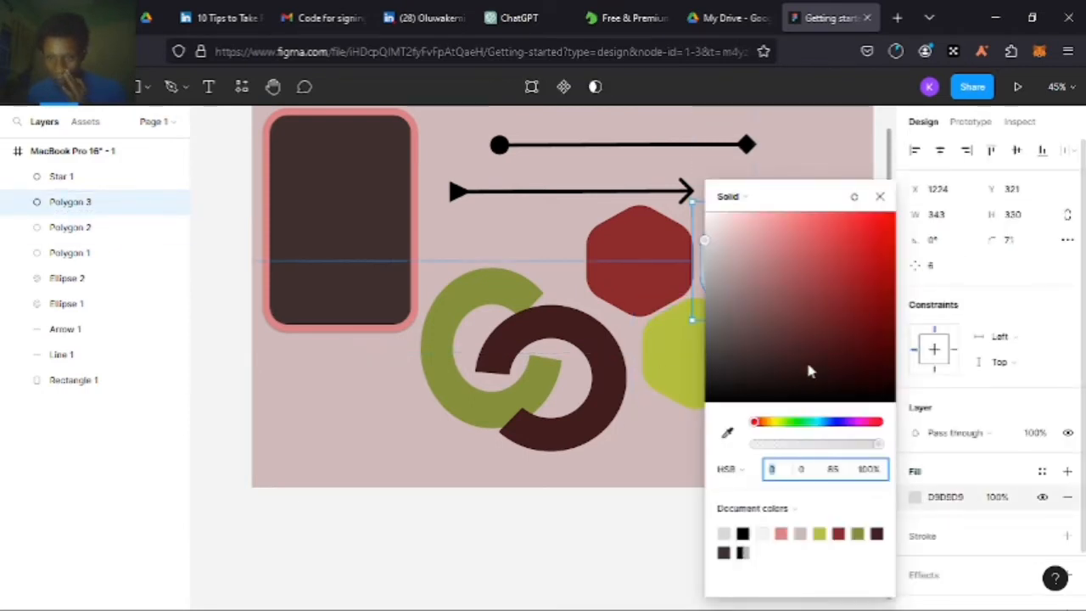
click(793, 424)
drag(816, 306, 832, 273)
click(628, 560)
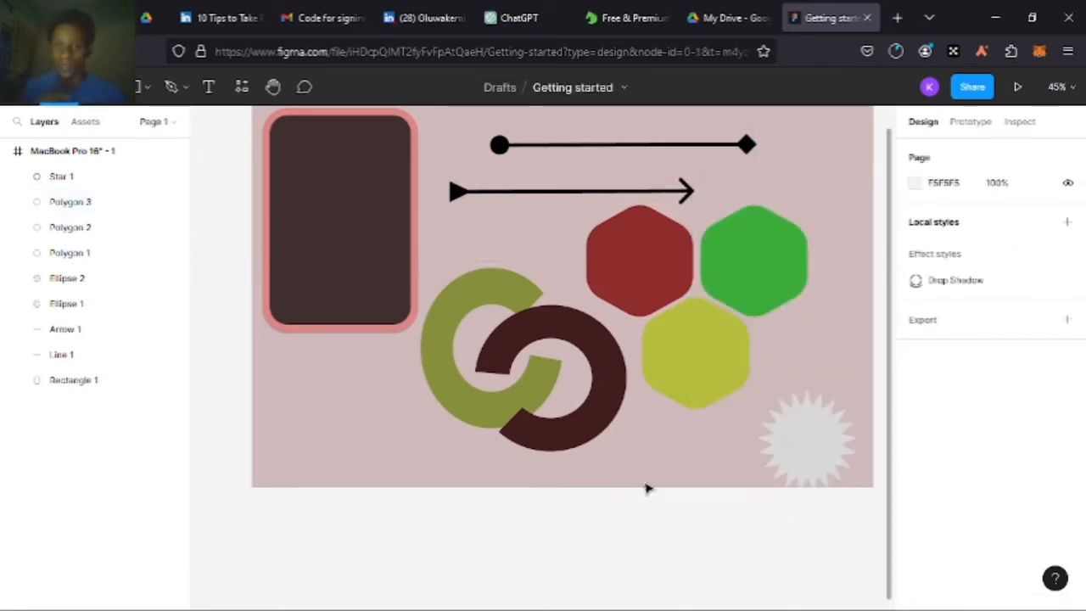
Move the starburst below the dark rounded rectangle to X 142, Y 762
click(829, 390)
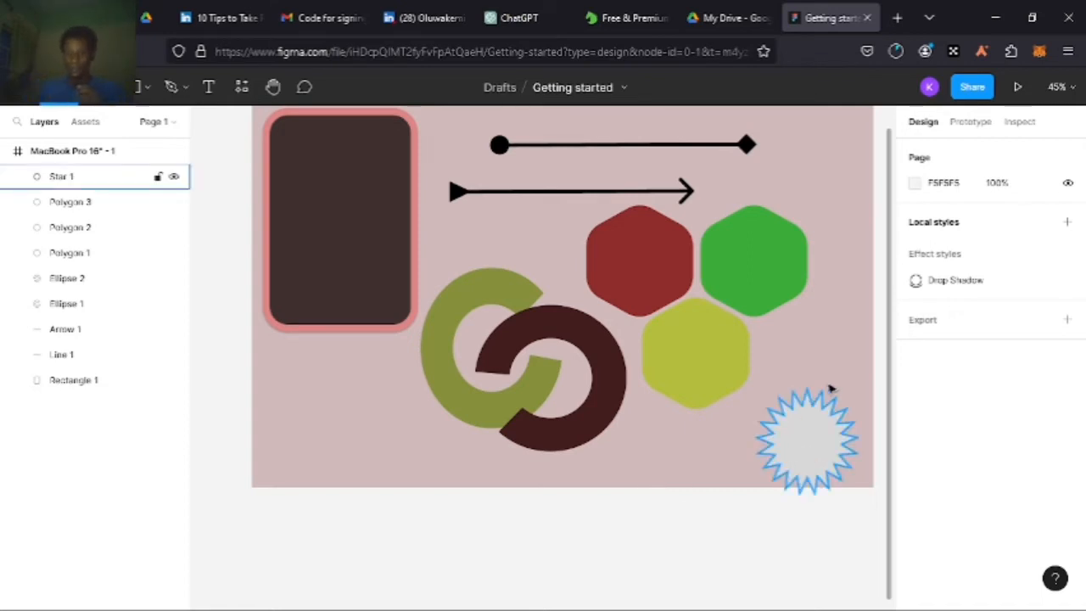
drag(823, 450, 368, 427)
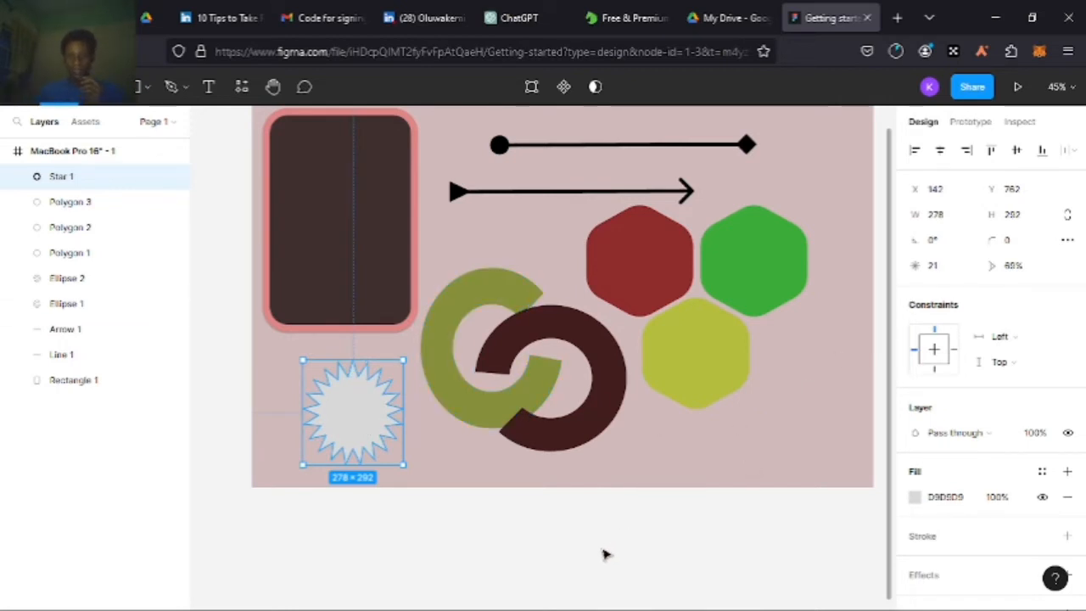
drag(604, 539, 700, 413)
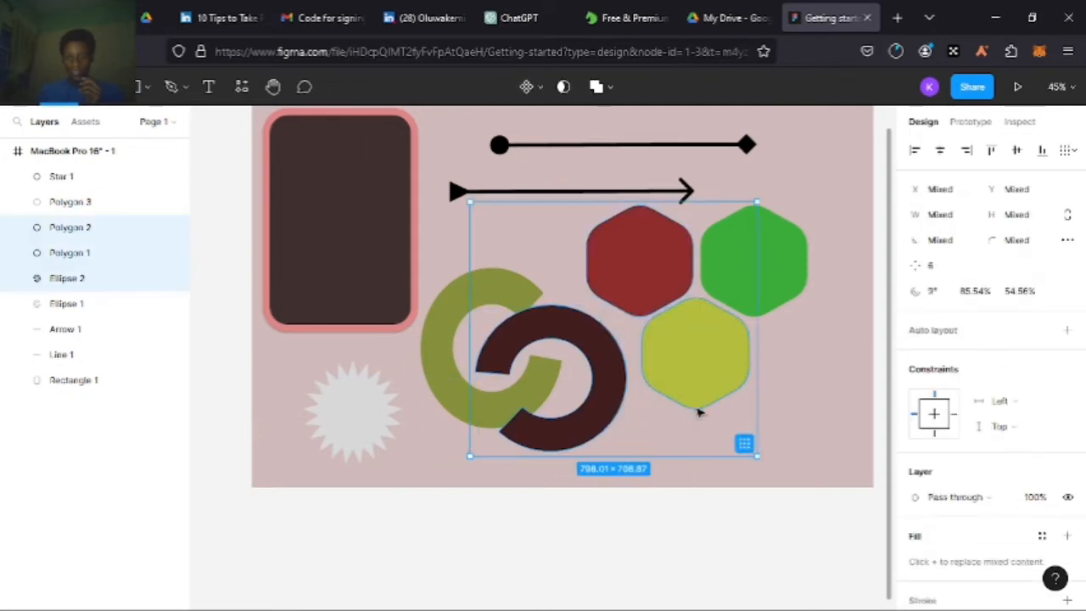
click(683, 511)
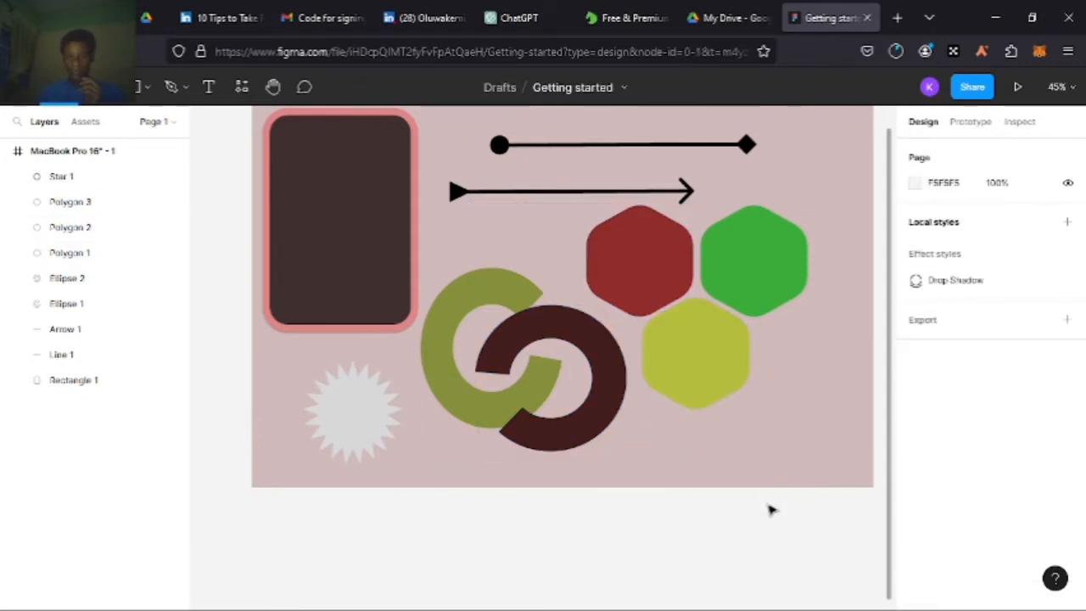
Select all three coloured hexagons together on the canvas and clear the selection
click(785, 280)
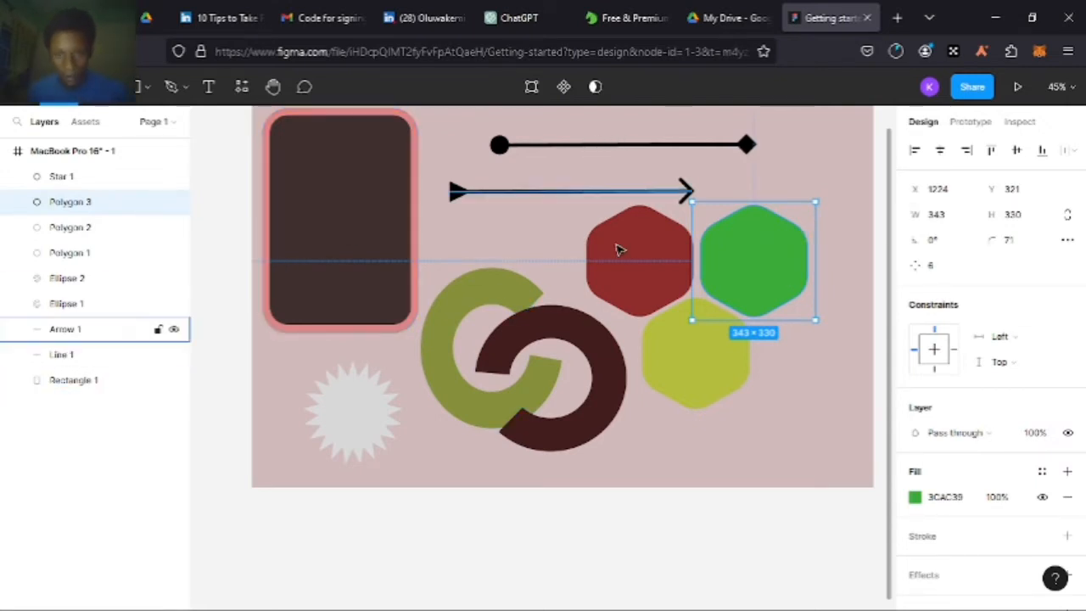
click(661, 270)
click(701, 347)
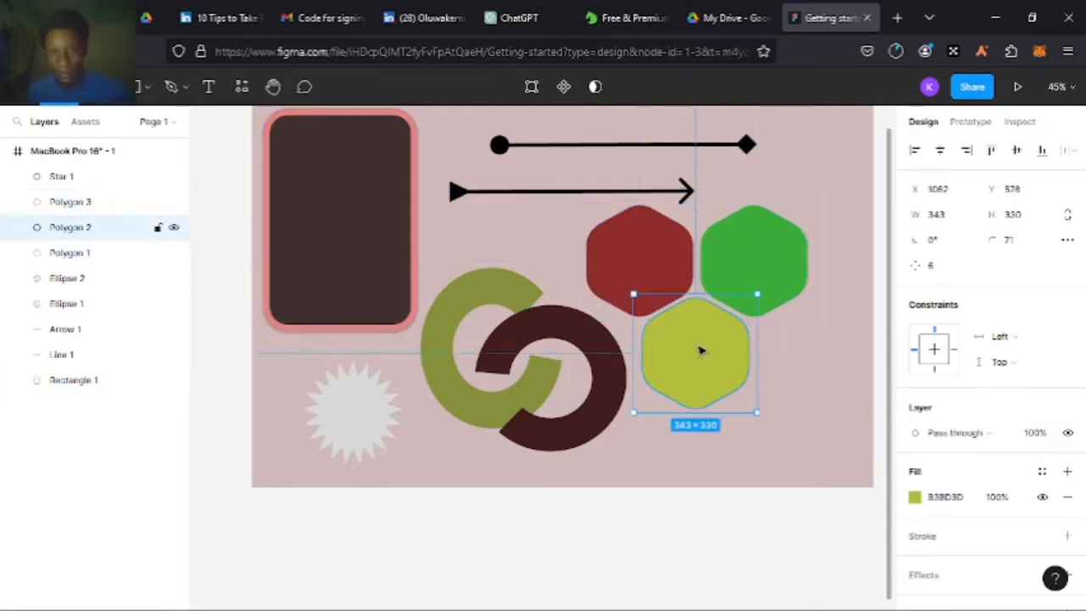
shift+click(751, 264)
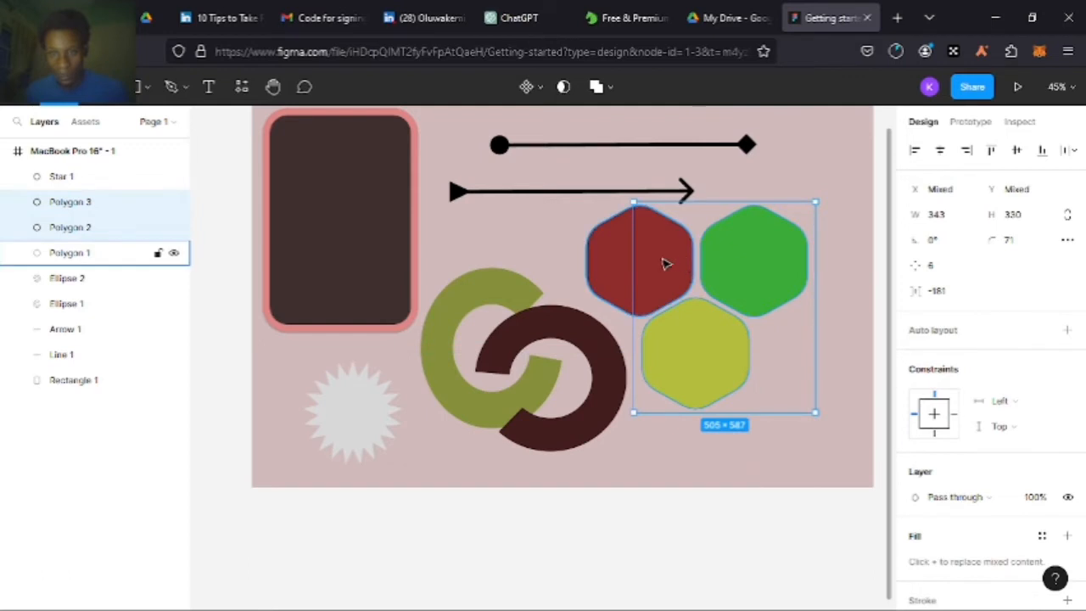
shift+click(664, 263)
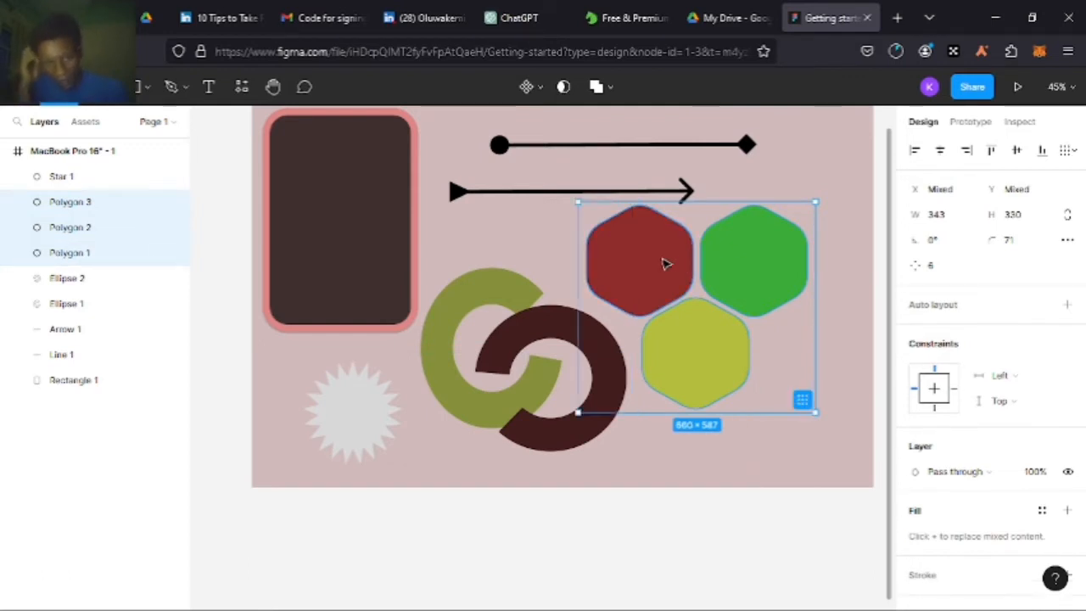
click(727, 517)
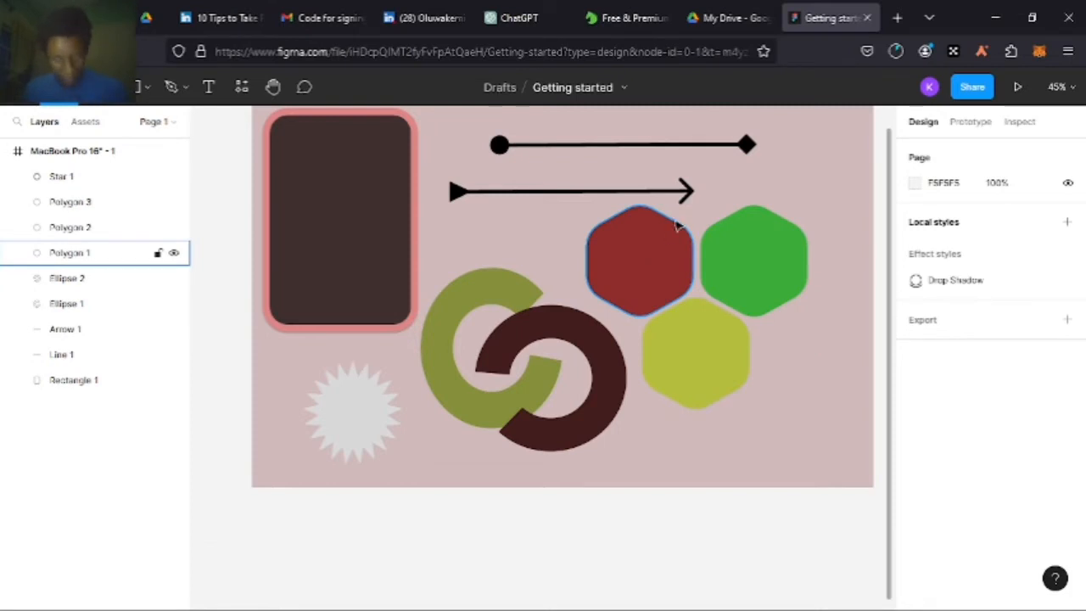
Select the red, green and yellow-green hexagons and group them
click(669, 247)
shift+click(753, 258)
shift+click(720, 343)
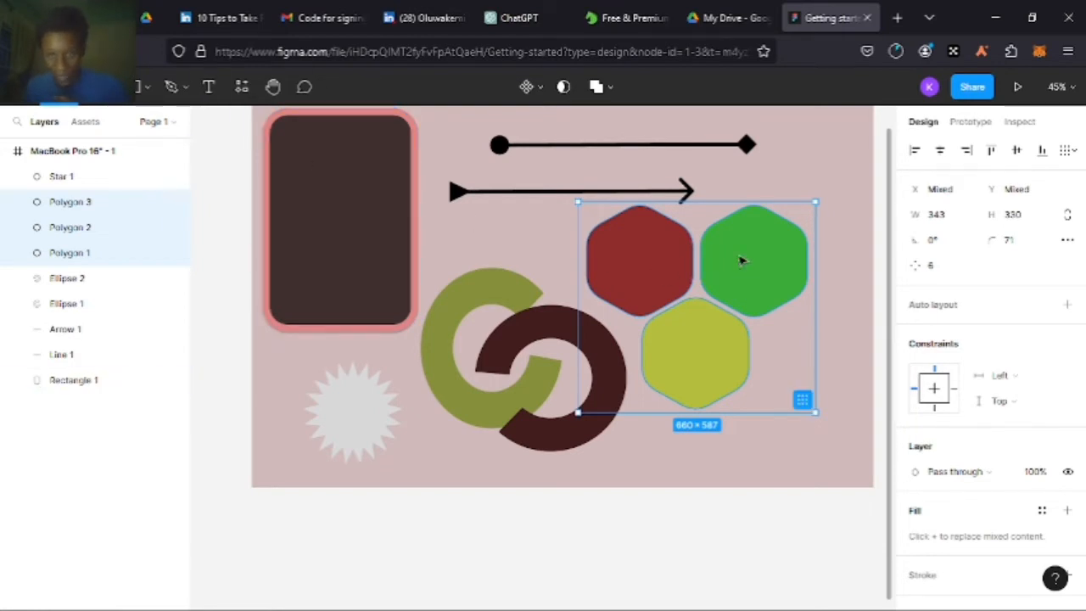
right_click(735, 257)
mouse_move(771, 248)
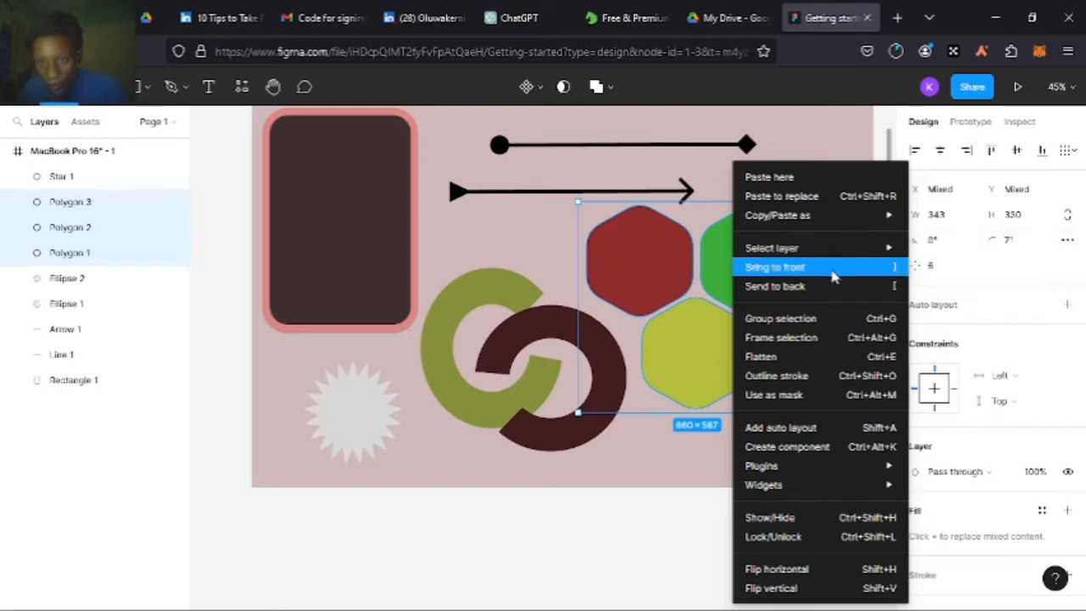
click(844, 322)
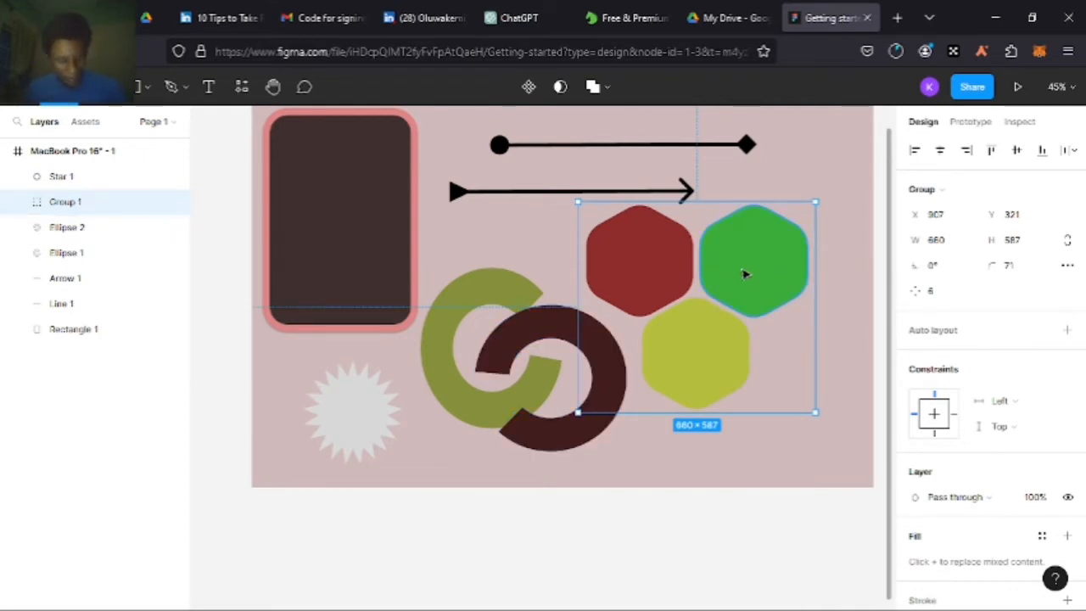
Ungroup the three hexagons and check that each one can be selected individually
key(ctrl+shift+g)
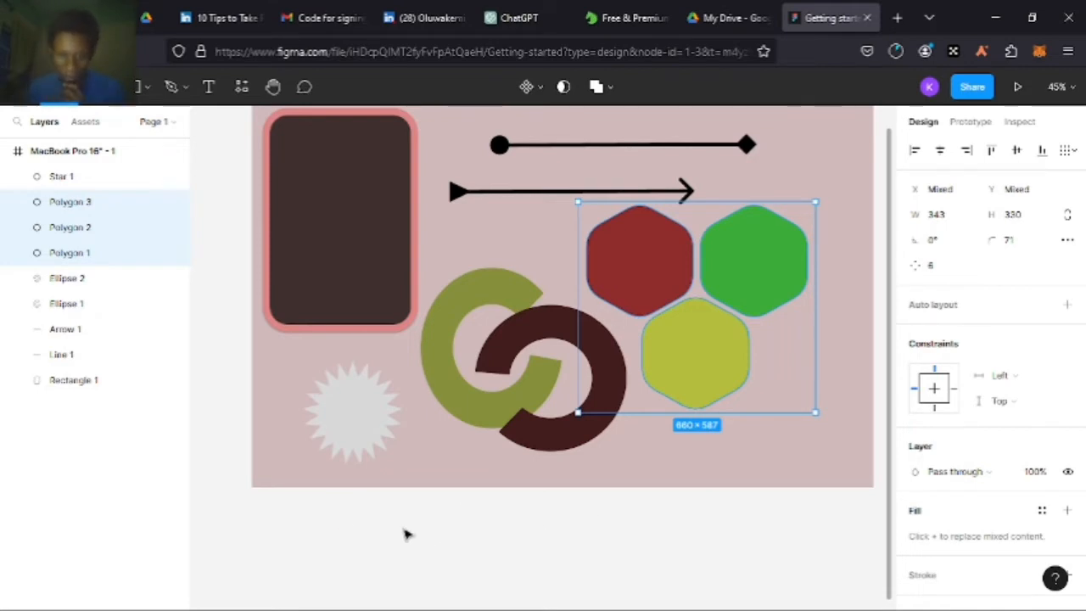
click(381, 543)
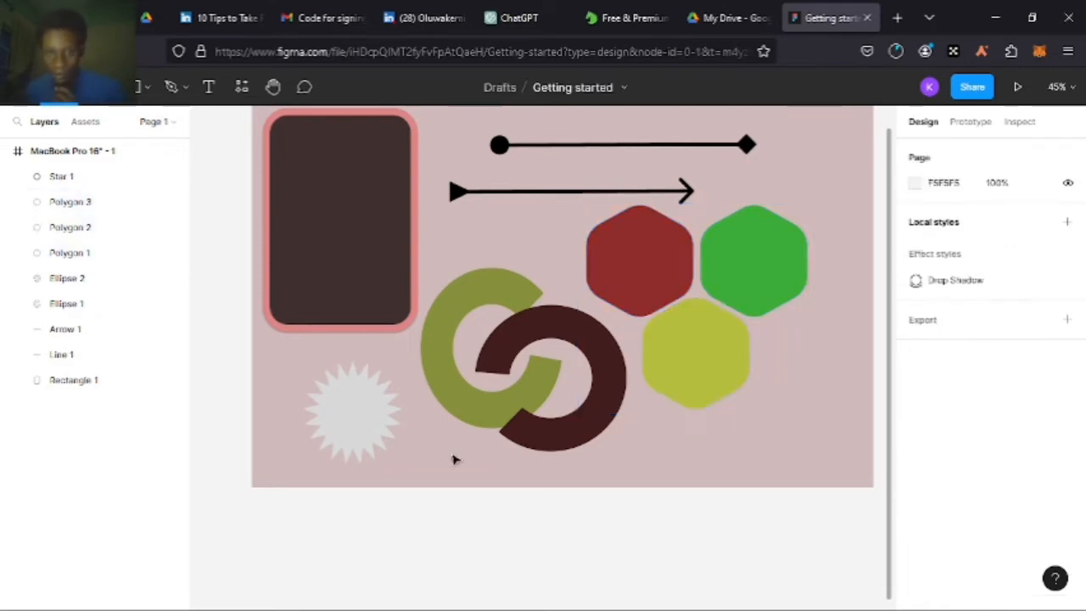
click(687, 274)
click(760, 259)
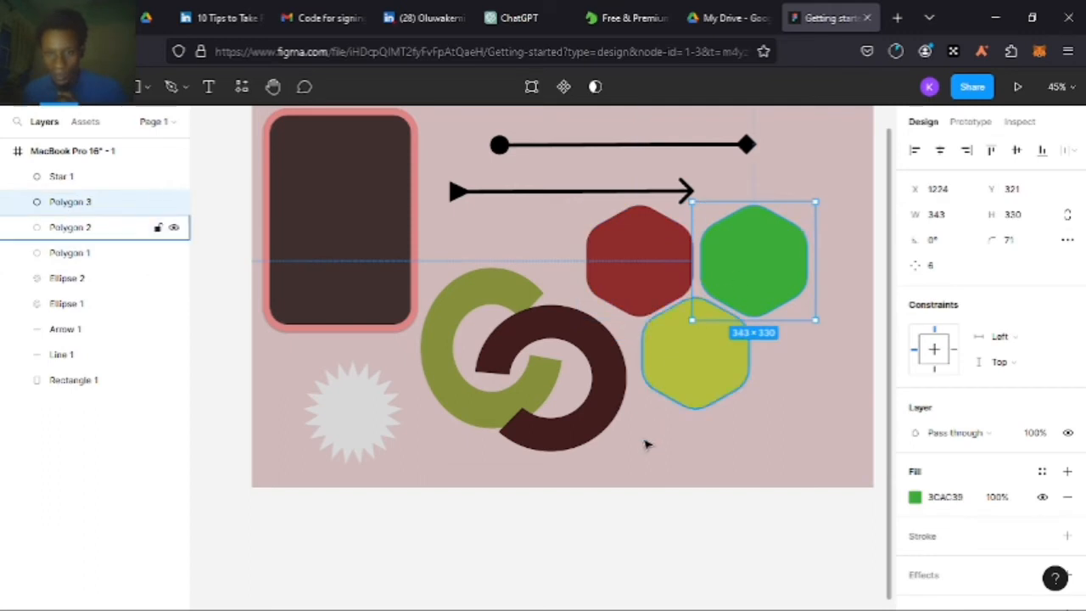
click(615, 539)
Group the layers Polygon 1, Polygon 2 and Polygon 3 and clear the selection
click(109, 204)
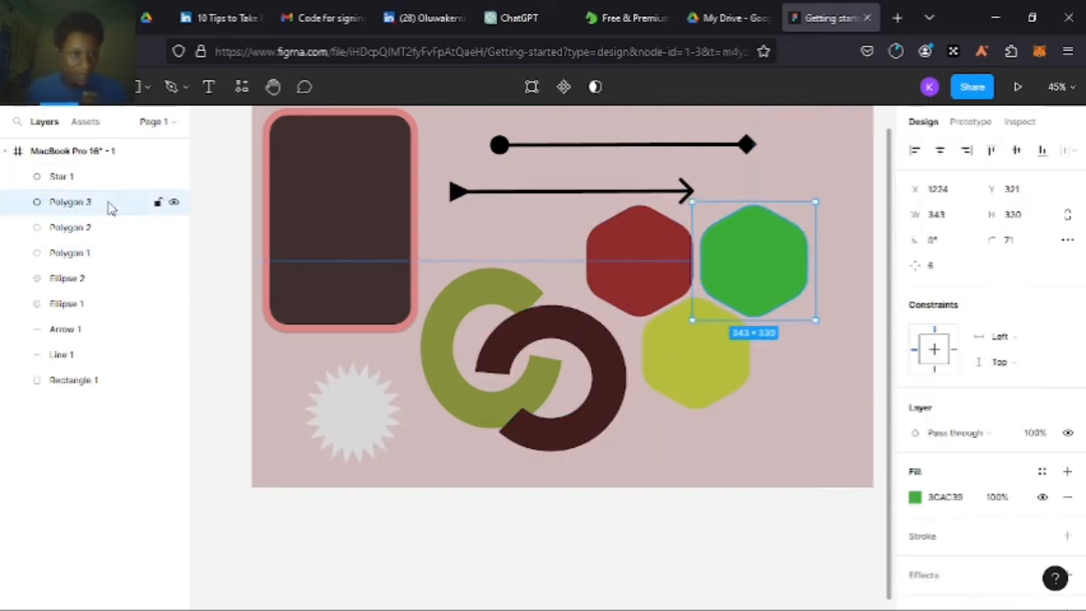
click(109, 227)
click(110, 253)
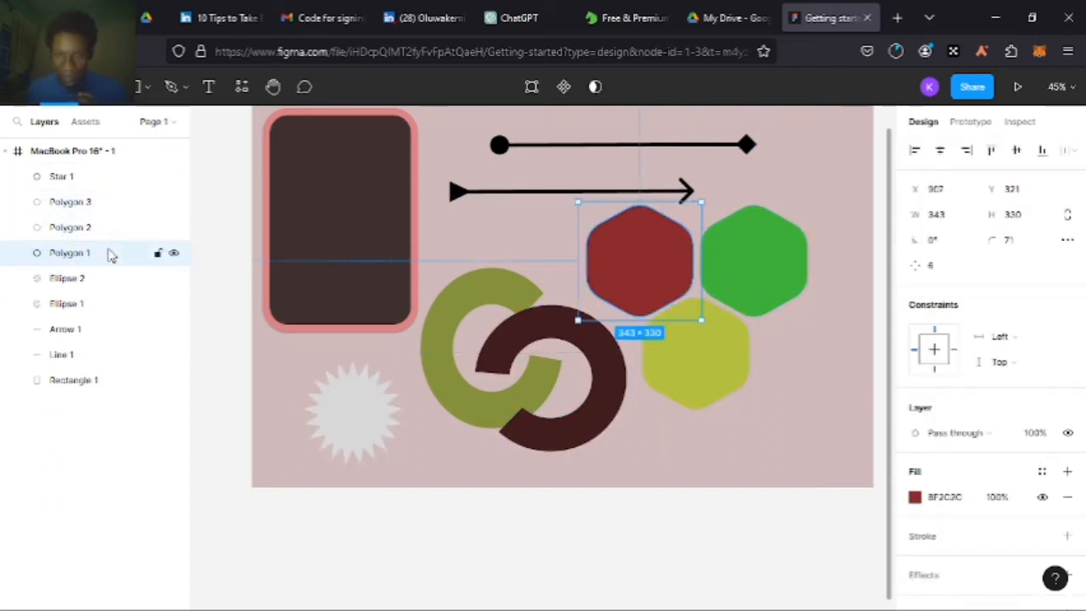
shift+click(109, 202)
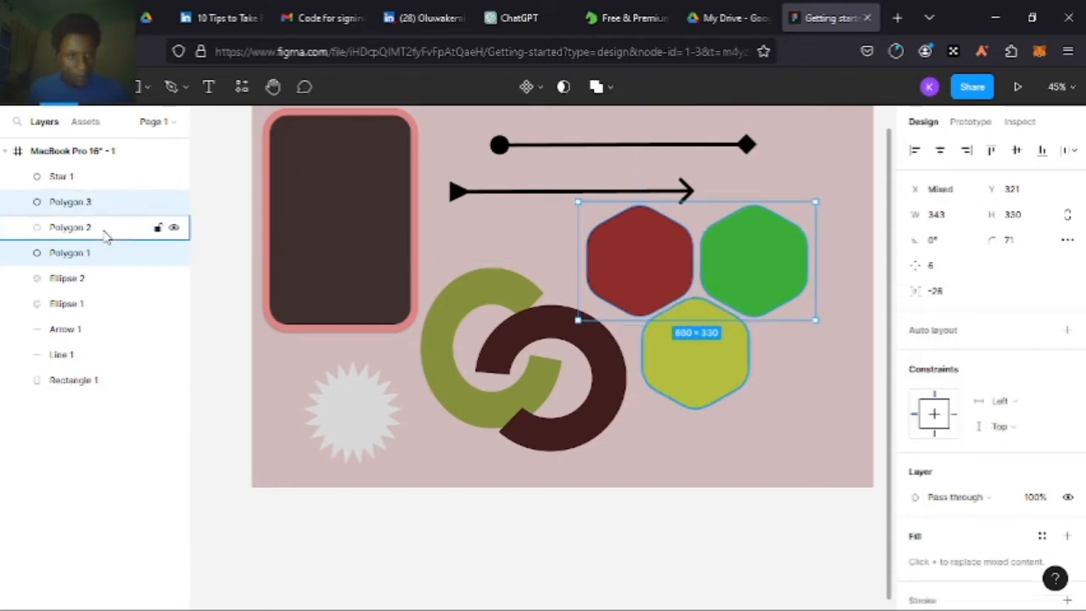
shift+click(106, 231)
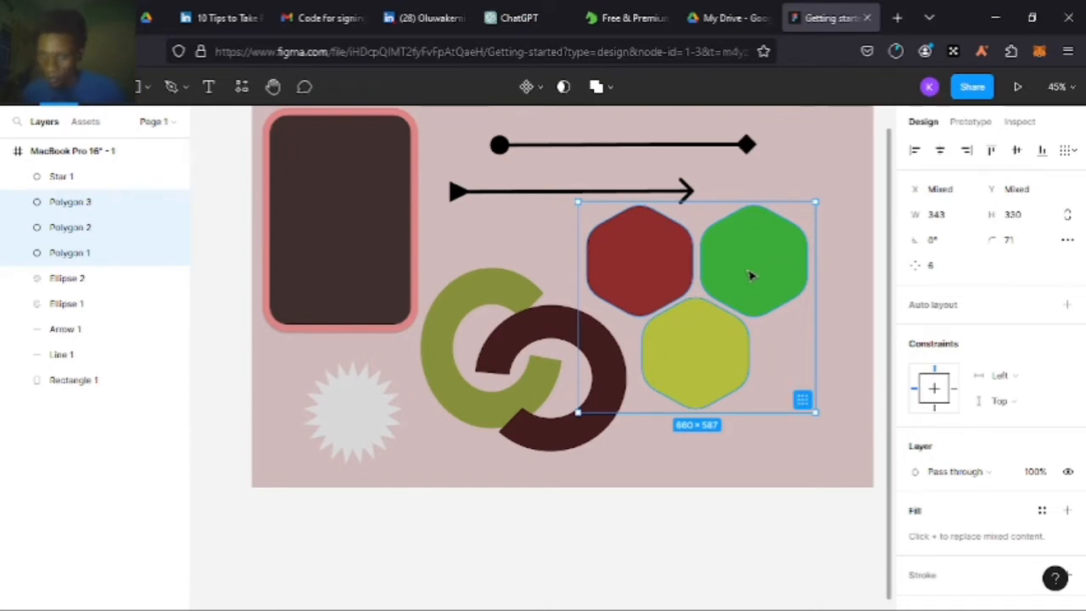
click(18, 86)
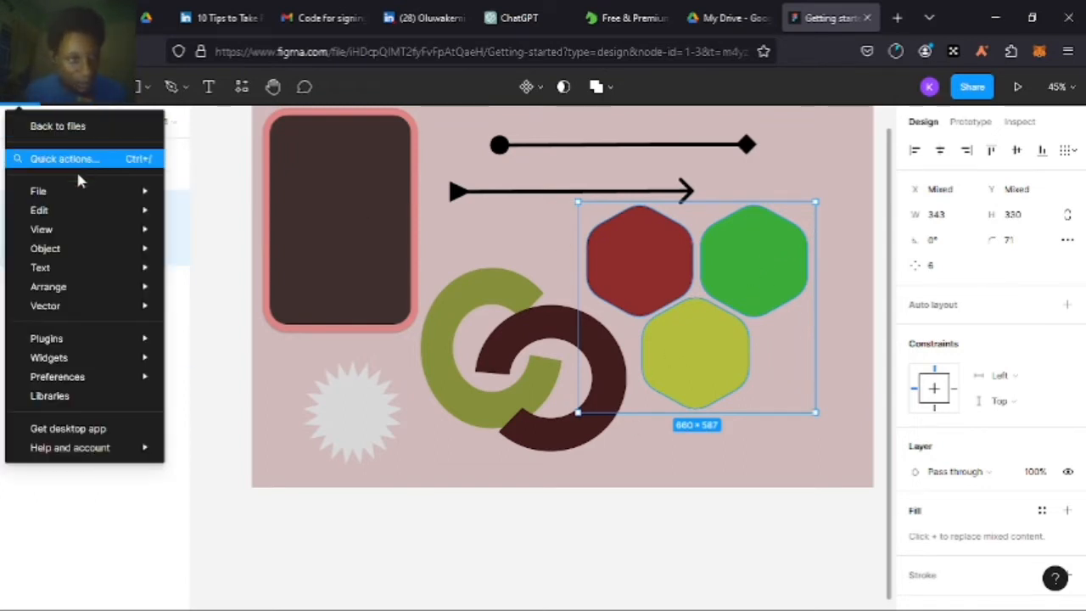
mouse_move(78, 191)
mouse_move(91, 261)
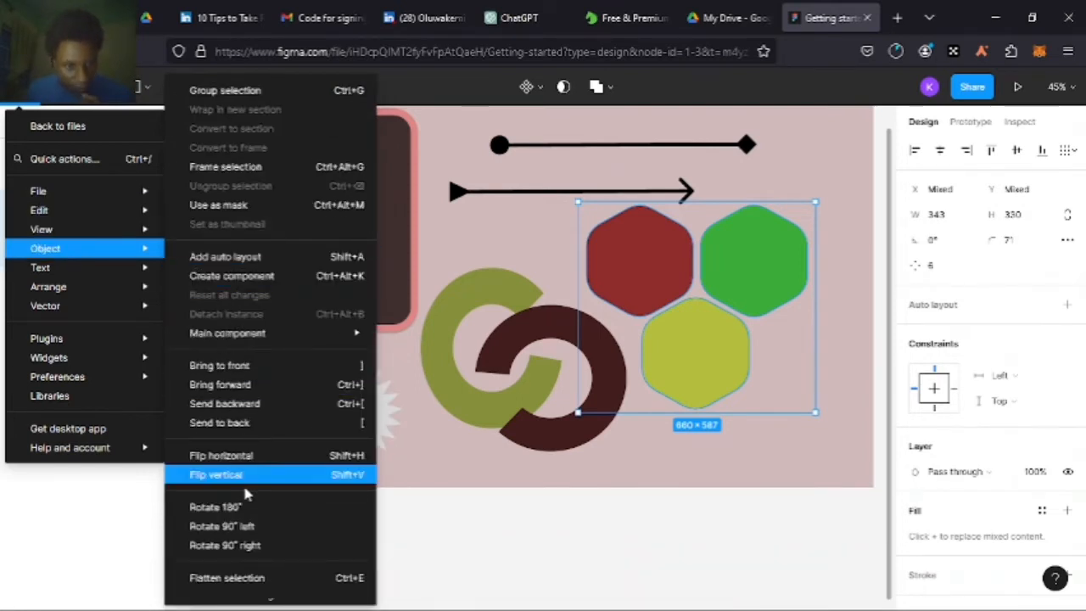
click(287, 91)
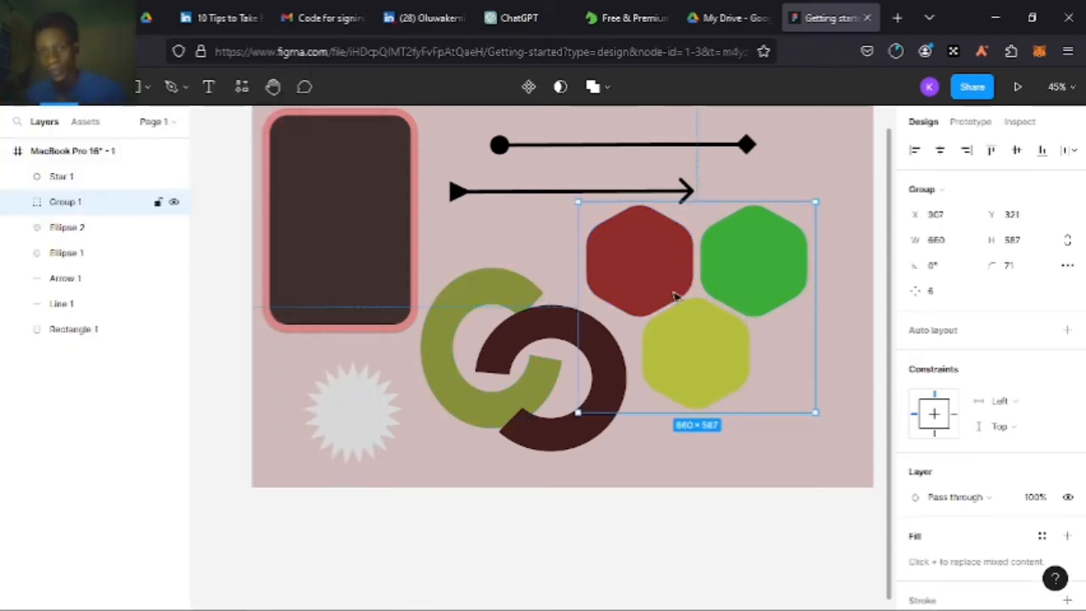
click(617, 516)
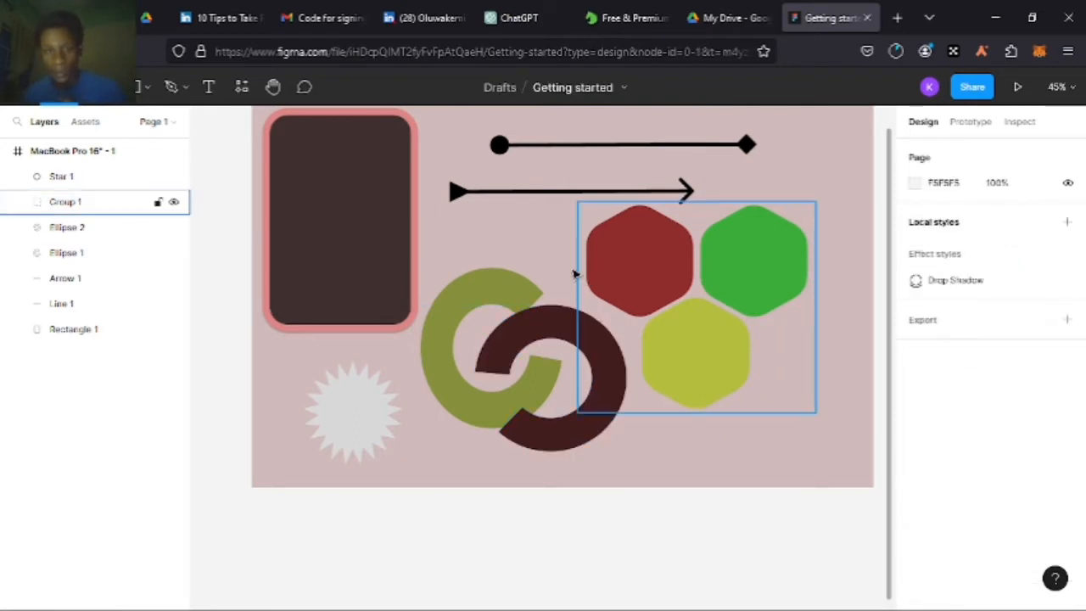
Enlarge the light grey starburst slightly from its lower-right corner
click(360, 247)
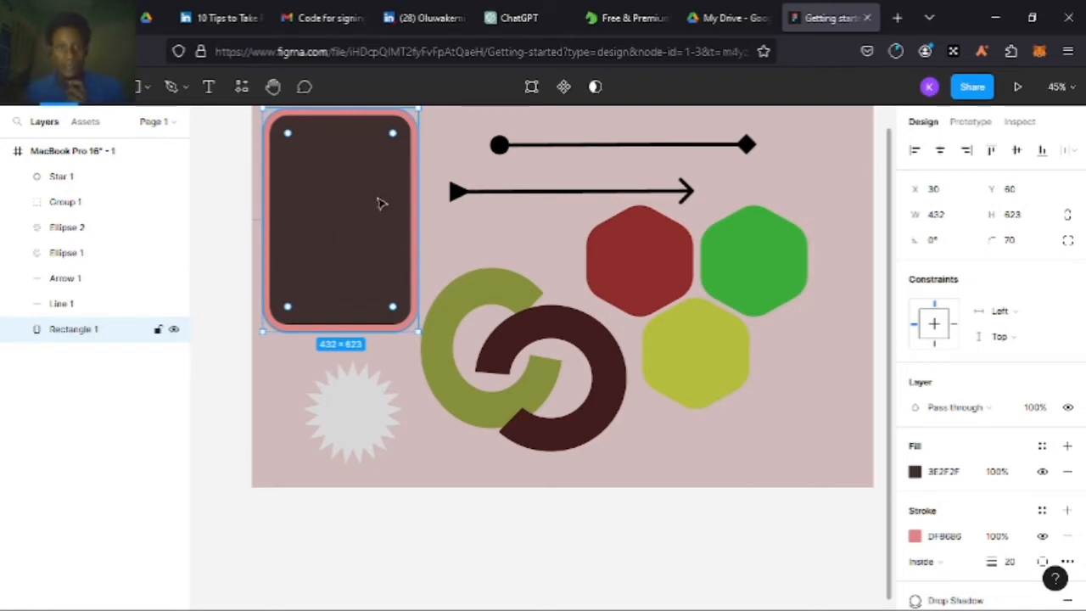
click(380, 422)
drag(407, 463, 409, 478)
Edit the dark rectangle's vector points, pulling the right edge's midpoint inward to about X 329, Y 390 and the top-right corner to about X 438, Y 60
click(356, 283)
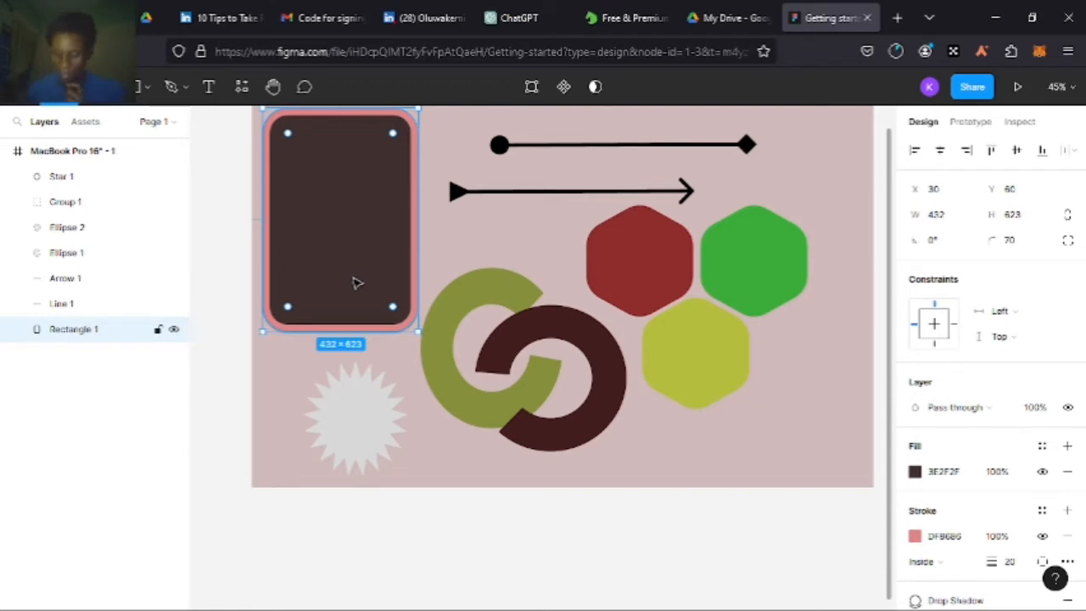
double_click(356, 283)
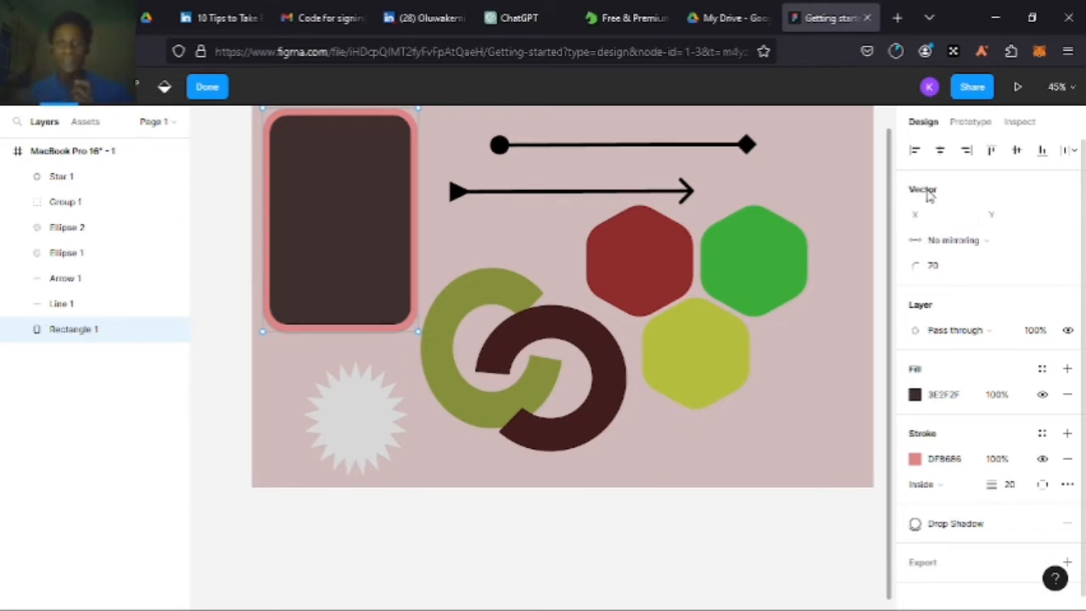
scroll(797, 230, up, 3)
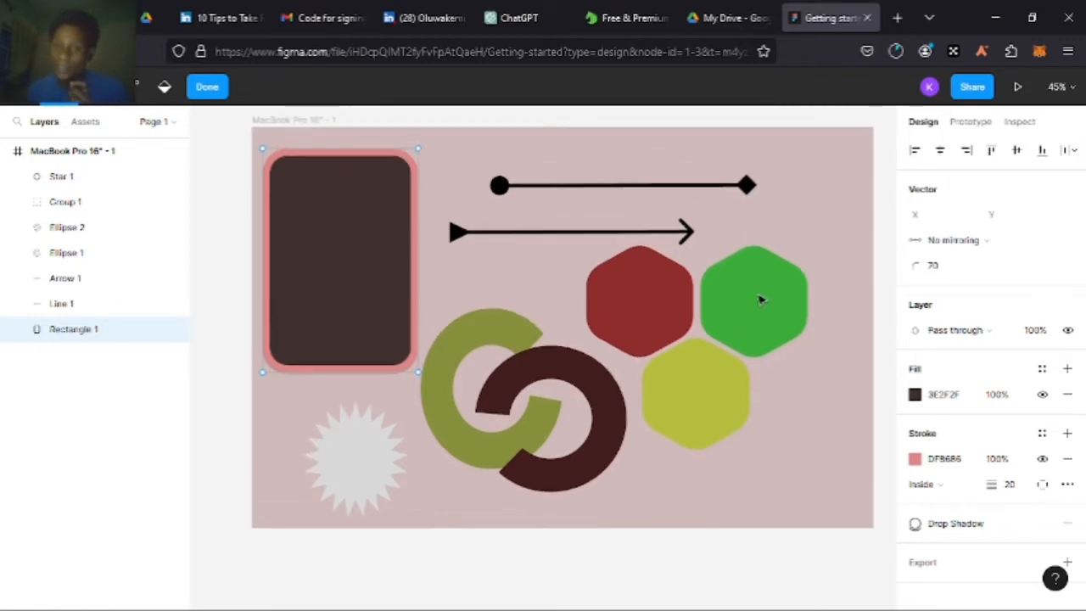
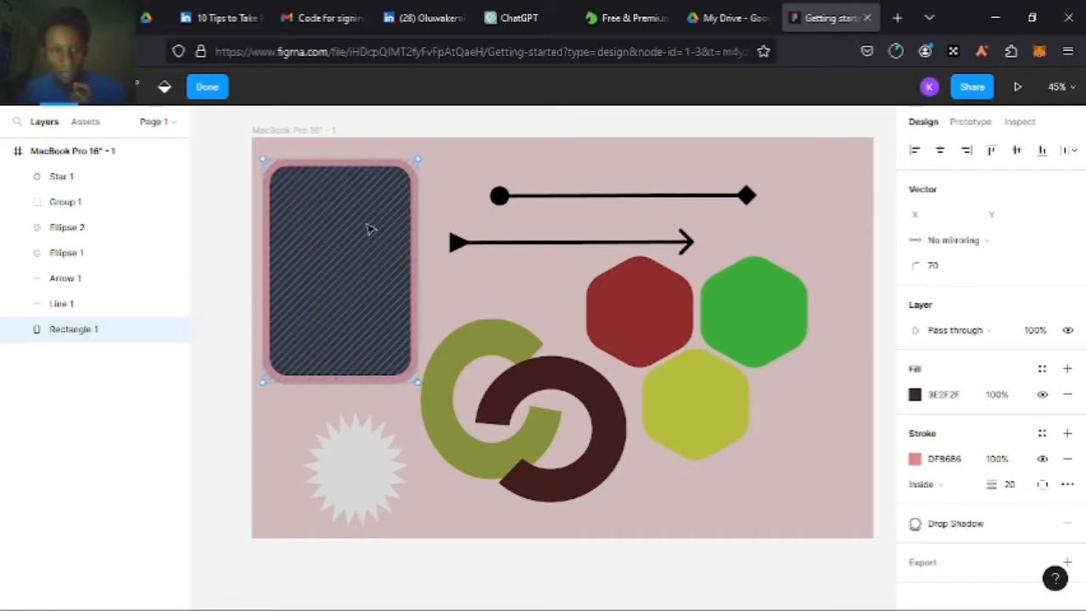
drag(418, 166, 456, 143)
drag(441, 266, 372, 281)
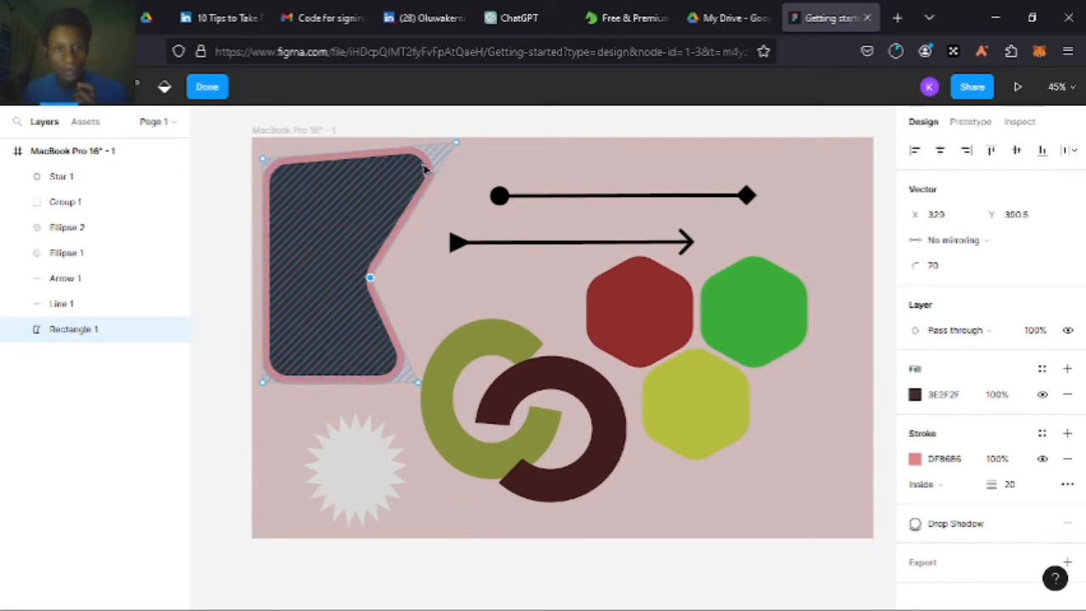
drag(455, 143, 411, 161)
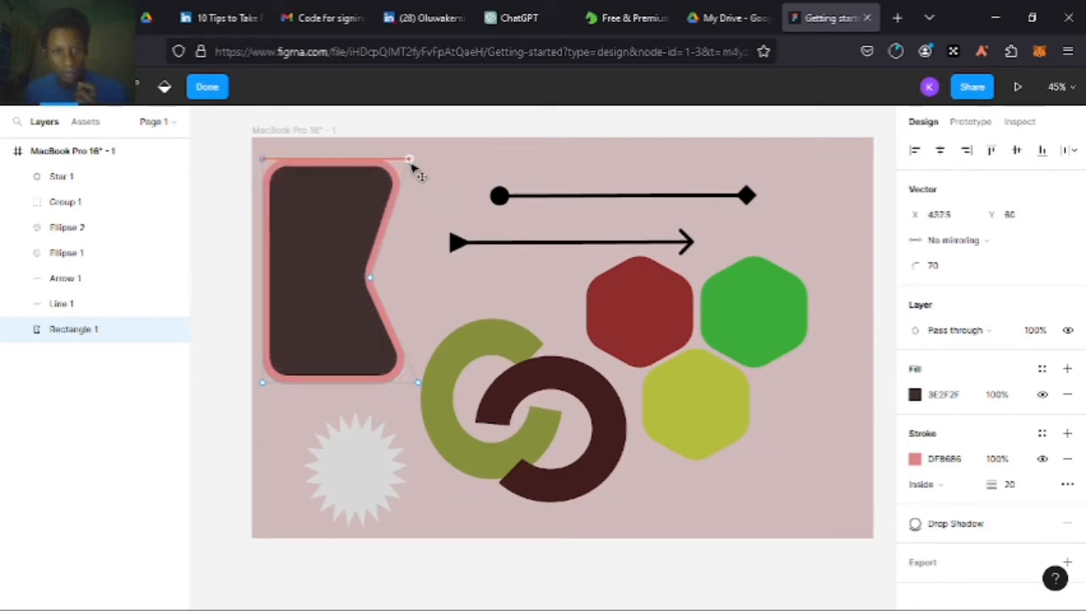
Pull the notch point further into the dark shape and shift the whole shape slightly up and right within the frame
drag(362, 269, 344, 257)
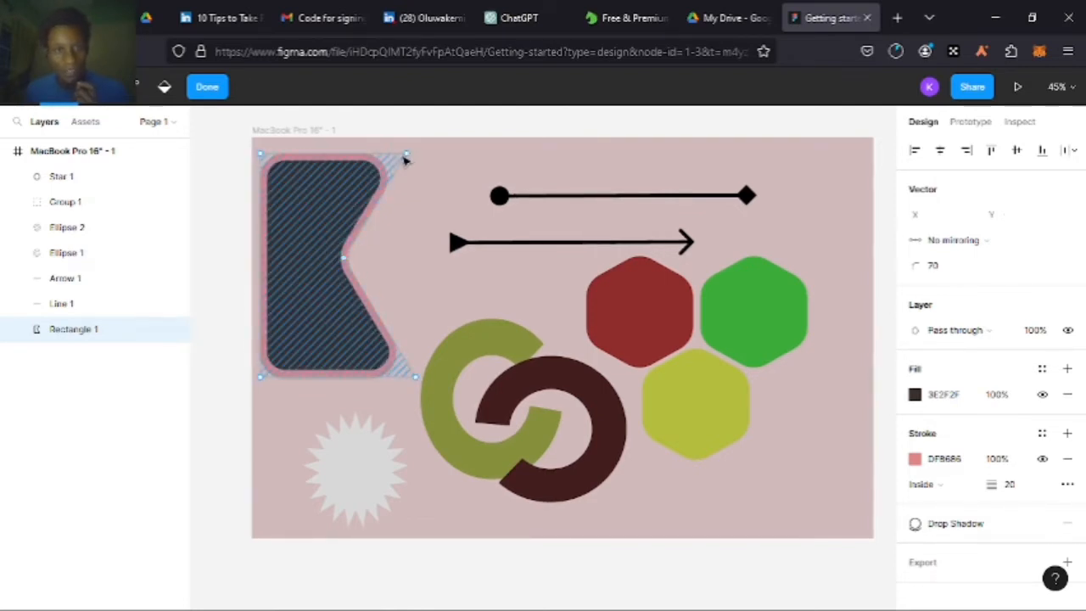
drag(405, 160, 421, 165)
drag(347, 275, 337, 270)
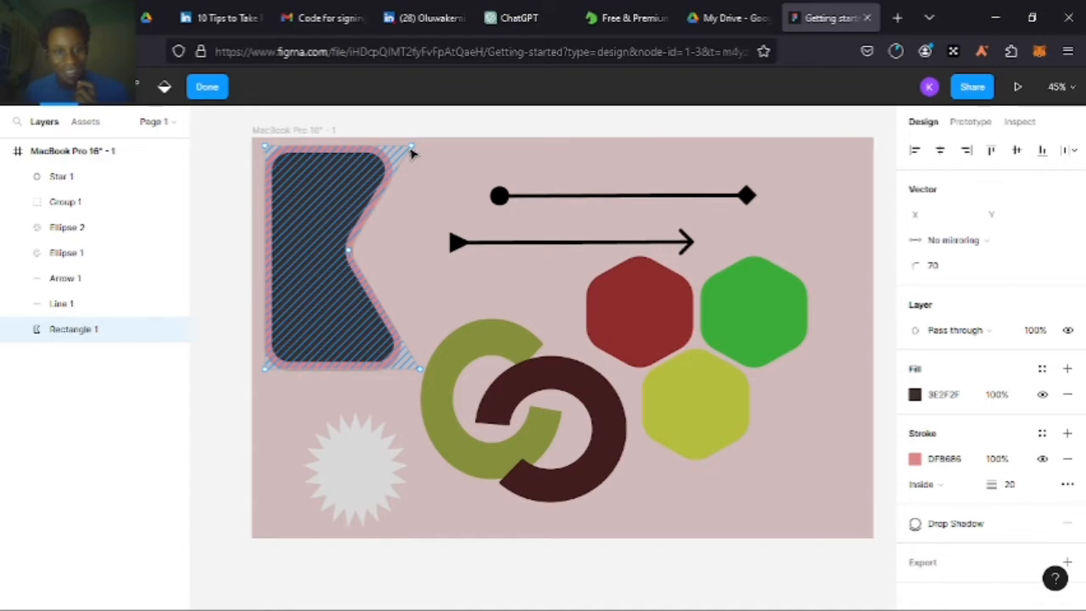
drag(411, 151, 422, 153)
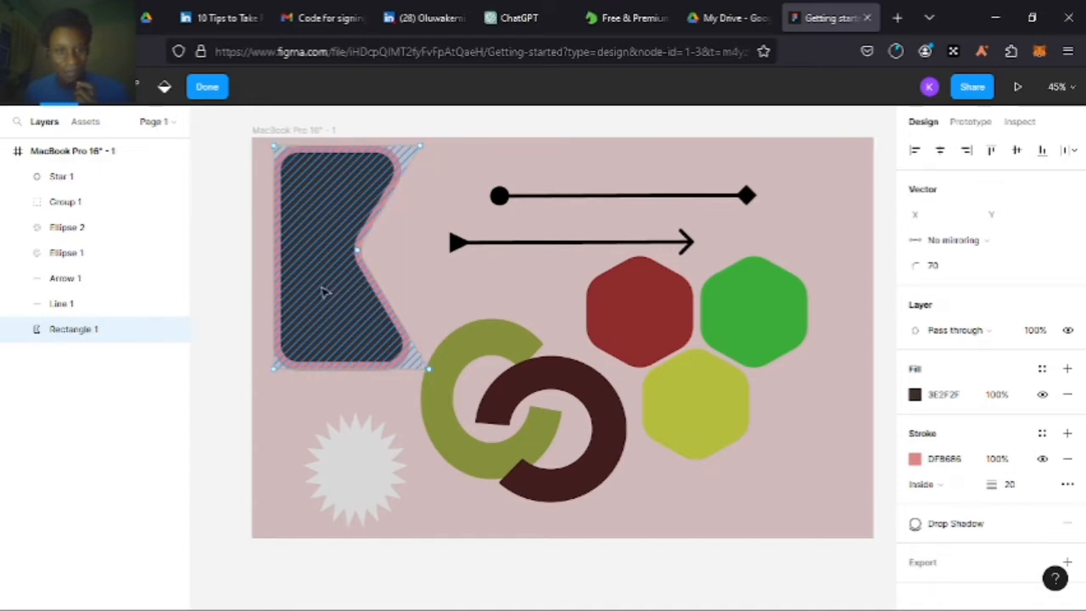
Add a point midway along the dark shape's bottom edge, try pulling it down and outward, and undo that pull
click(353, 371)
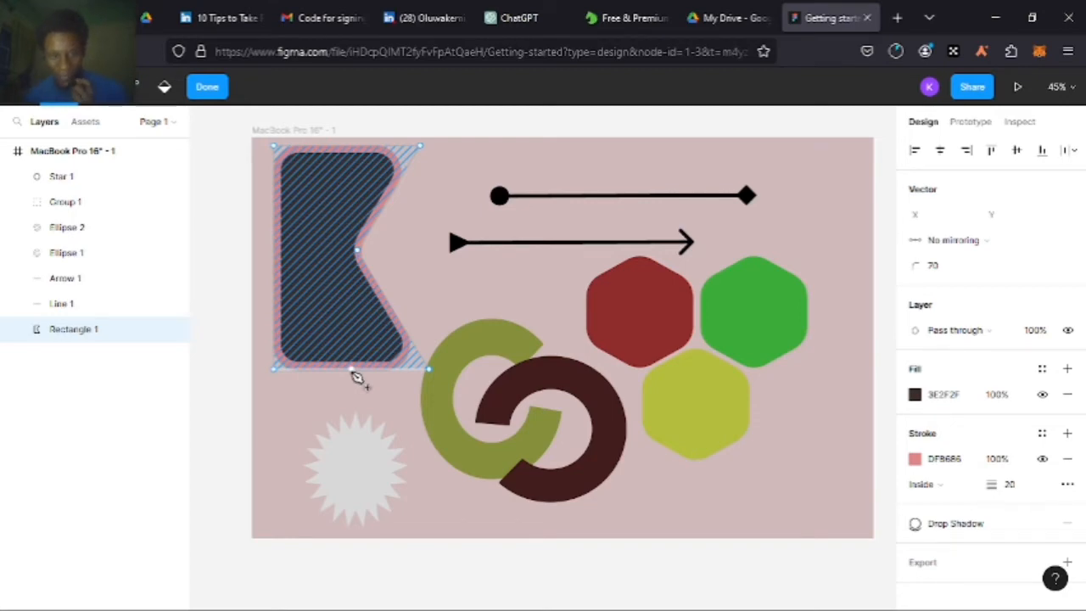
drag(354, 373, 376, 402)
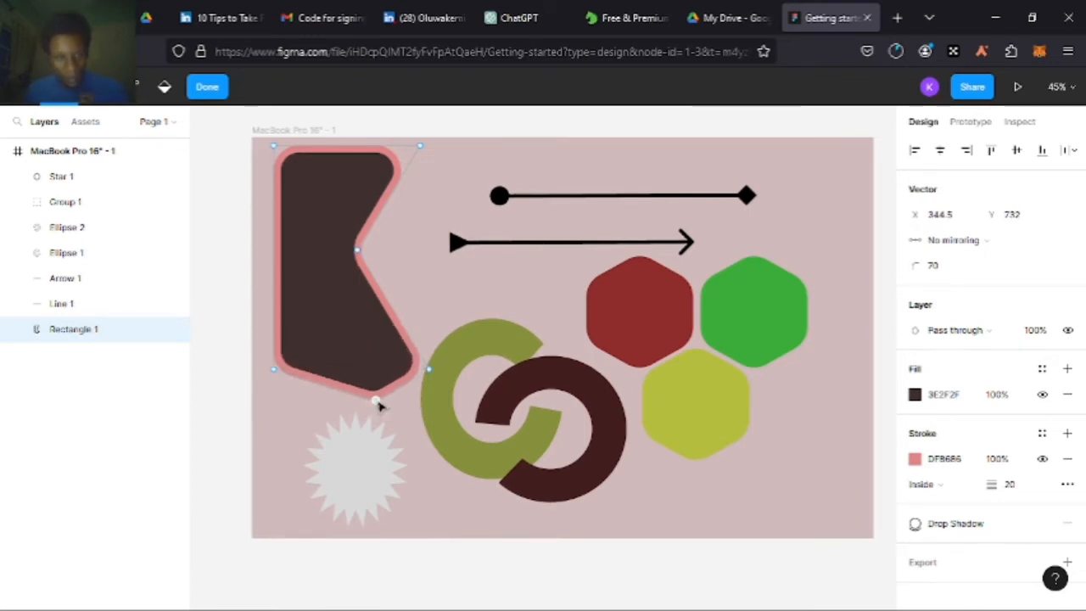
key(ctrl+z)
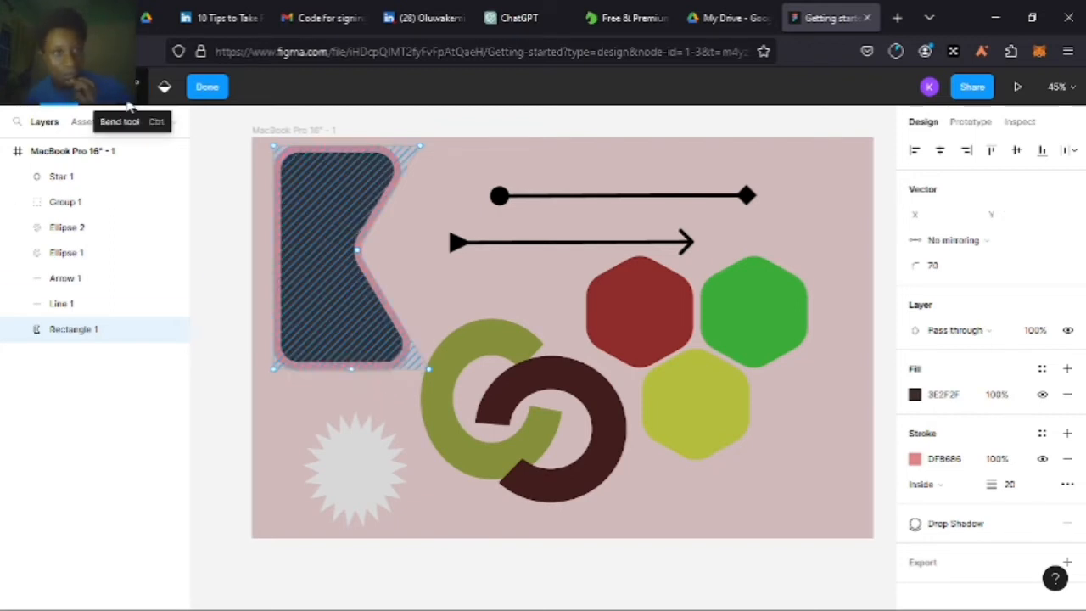
Bend the inner notch point of Rectangle 1 into a smooth curve with the Bend tool
click(129, 102)
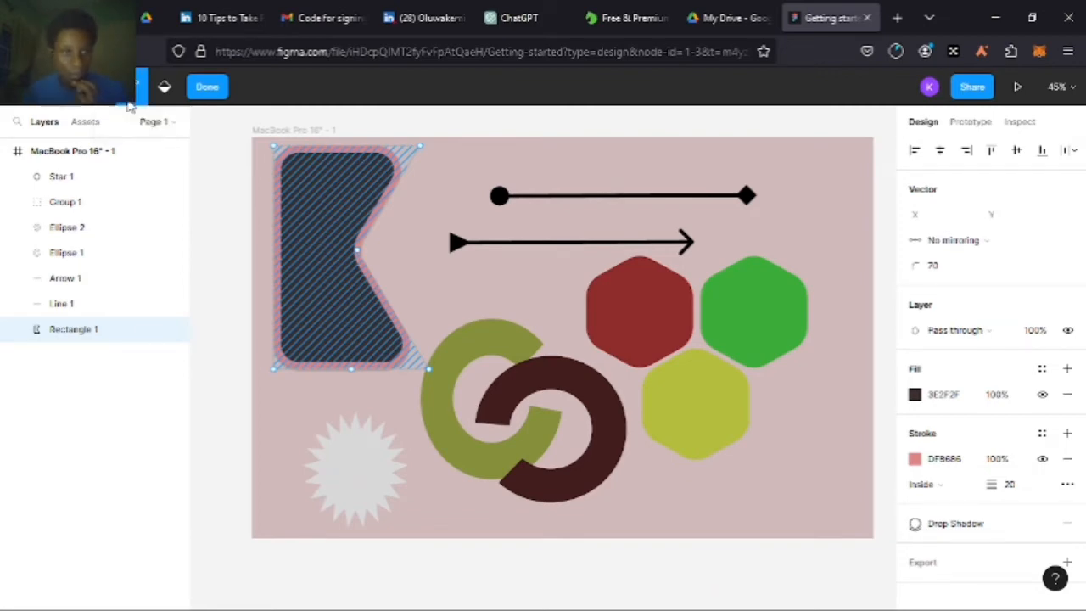
drag(358, 259, 338, 250)
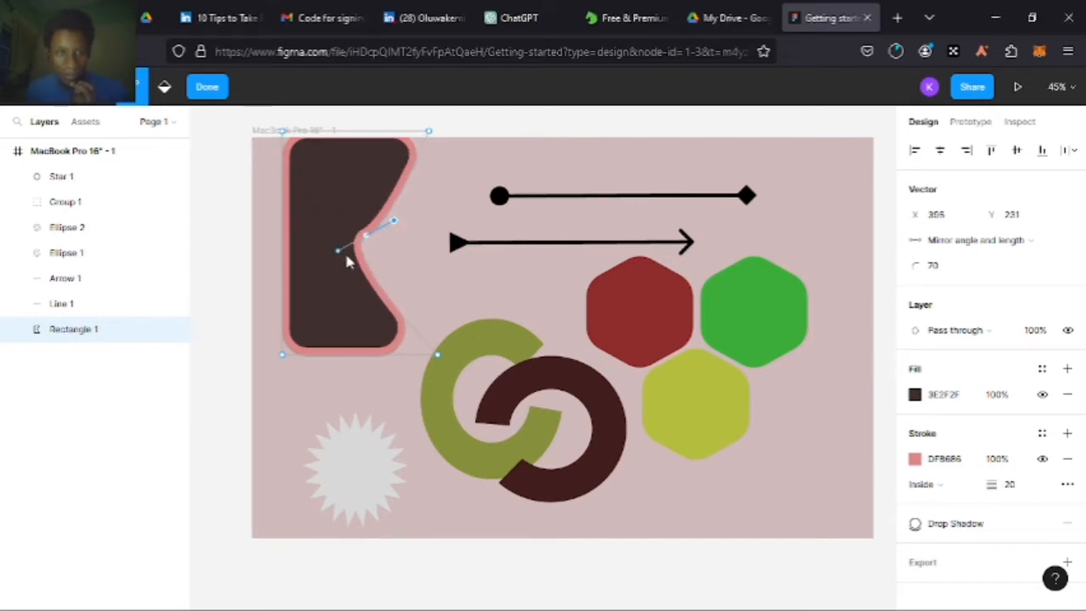
drag(396, 228, 379, 206)
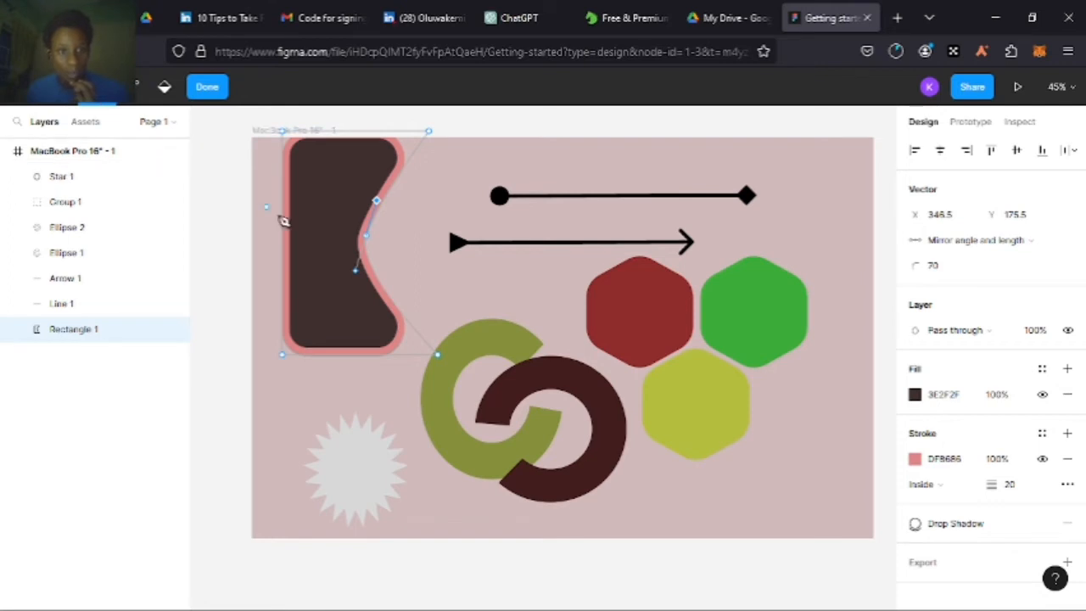
Draw a rounded diamond-shaped path with the Pen tool inside the lower part of Rectangle 1 and finish vector editing
click(282, 287)
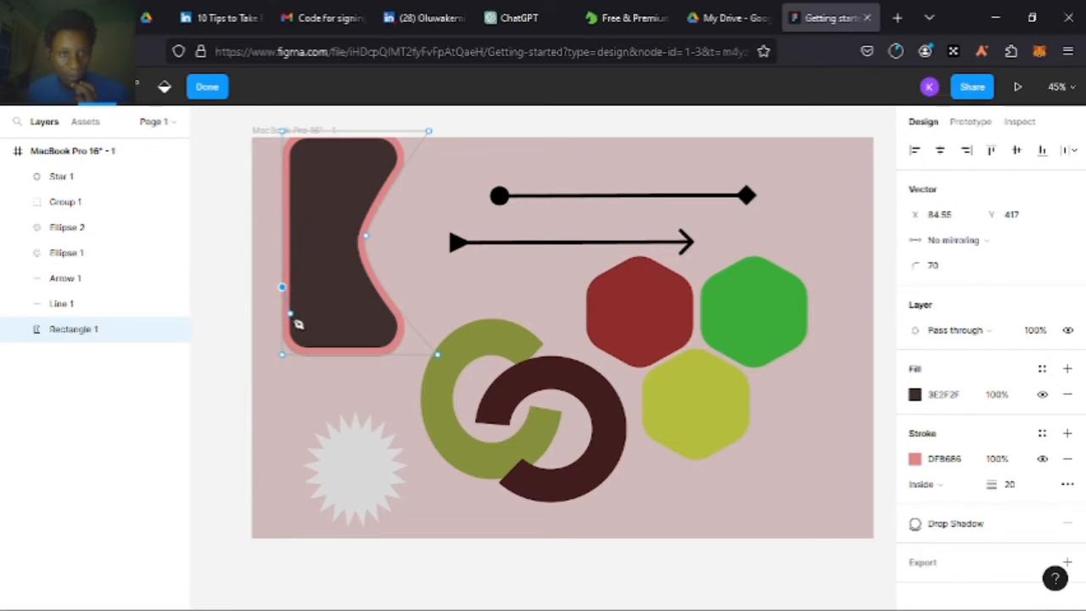
click(343, 350)
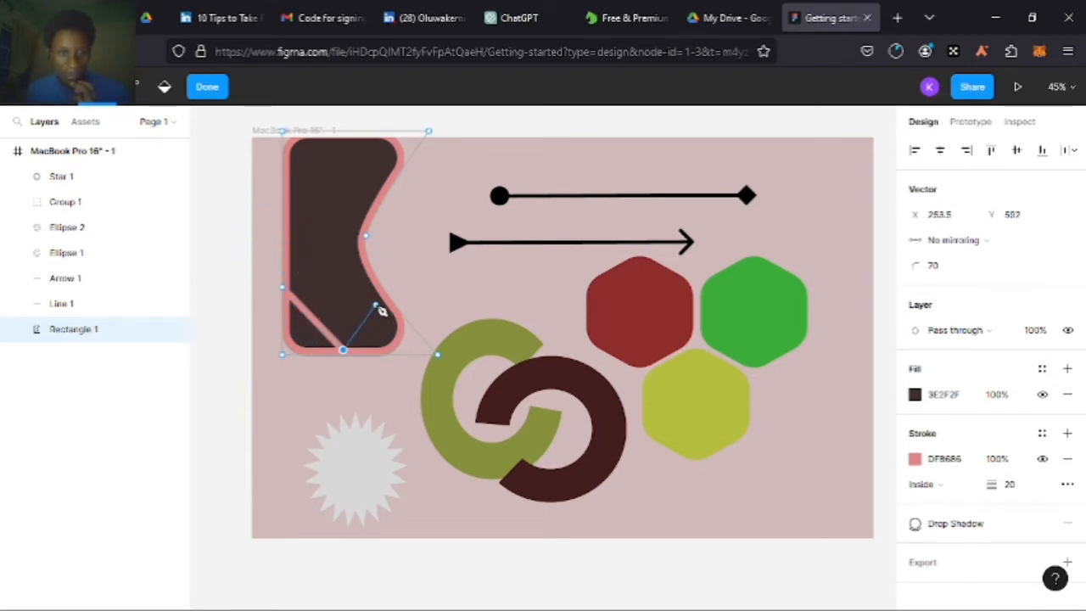
drag(376, 286, 288, 383)
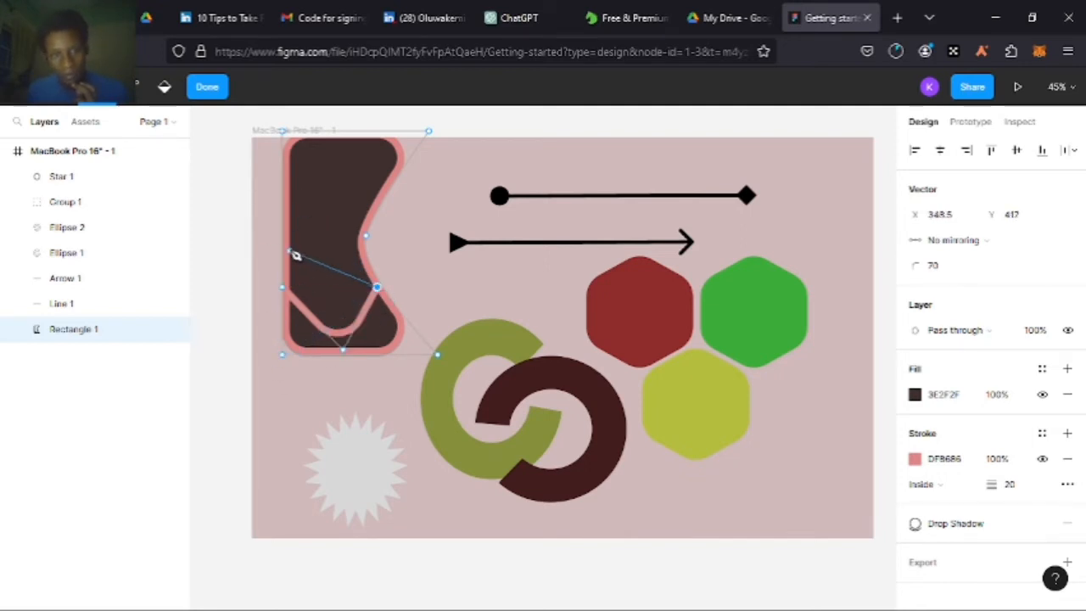
click(329, 251)
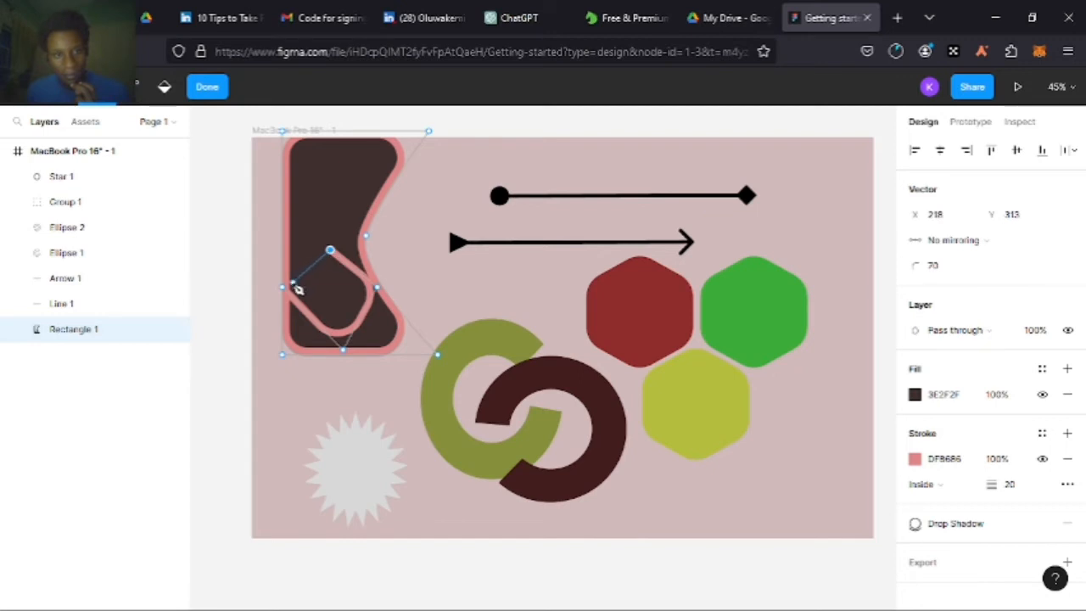
drag(292, 287, 235, 342)
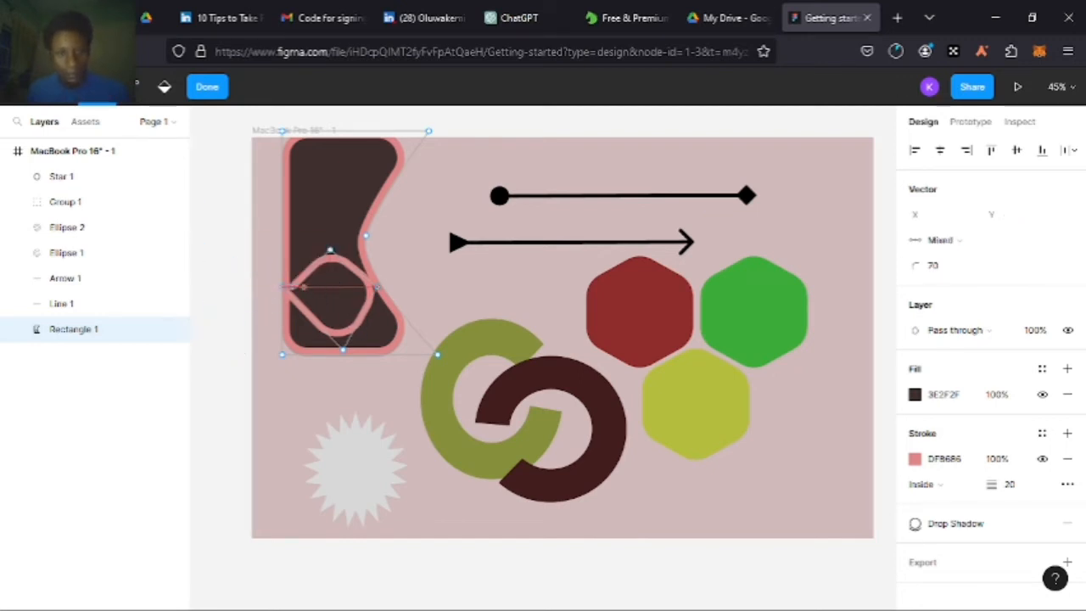
click(376, 288)
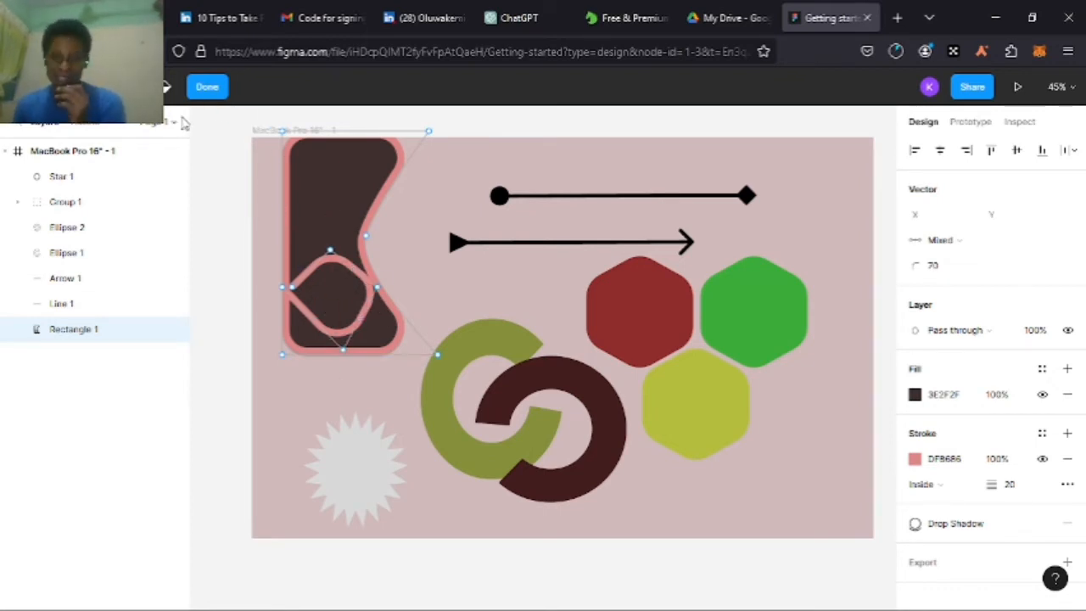
click(218, 89)
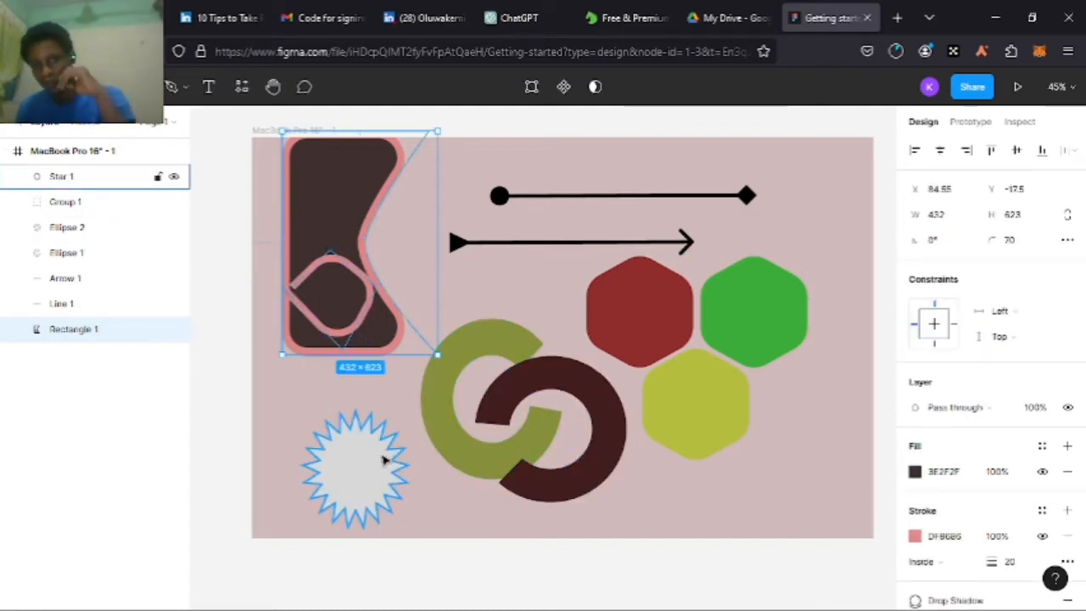
click(293, 418)
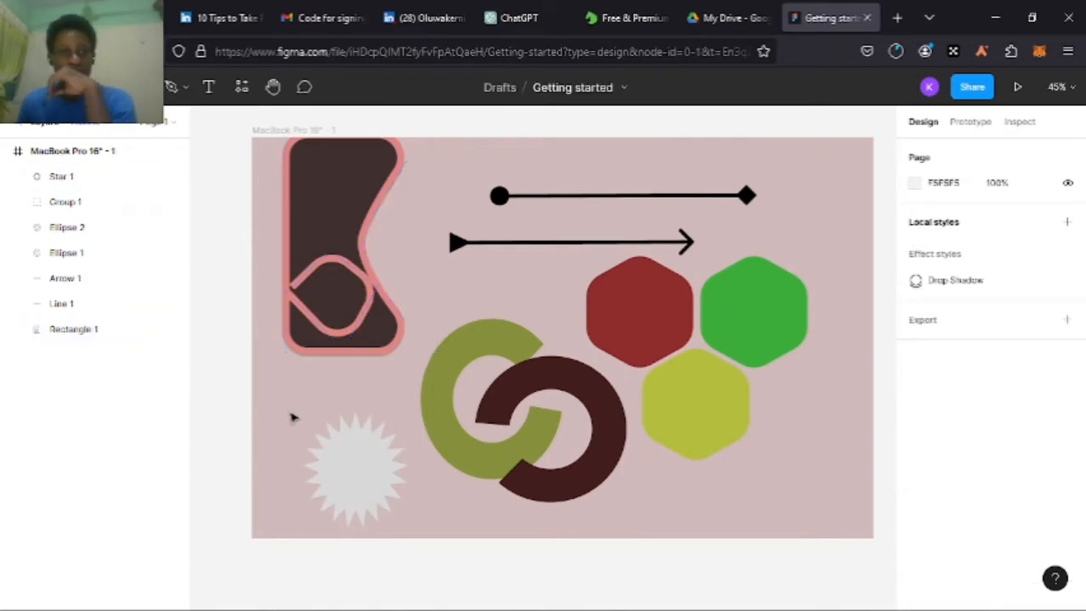
click(381, 312)
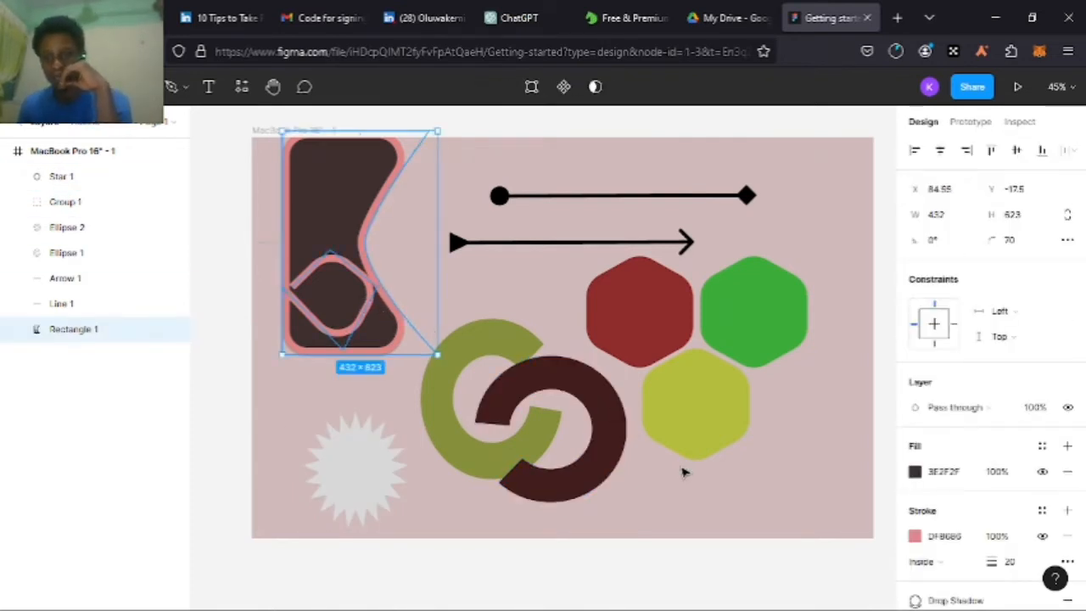
click(683, 505)
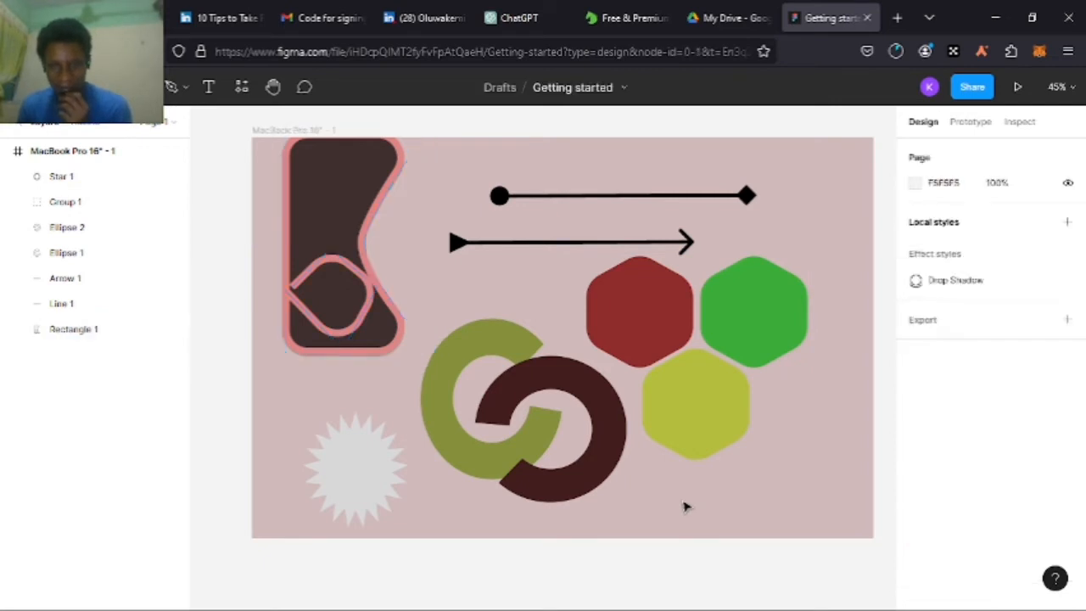
click(678, 327)
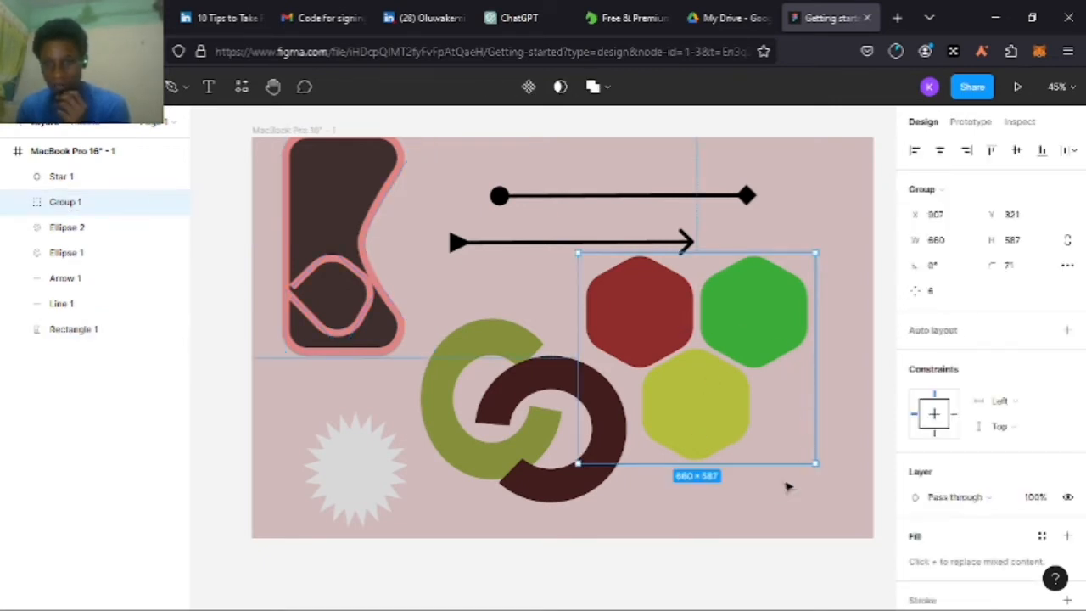
click(761, 529)
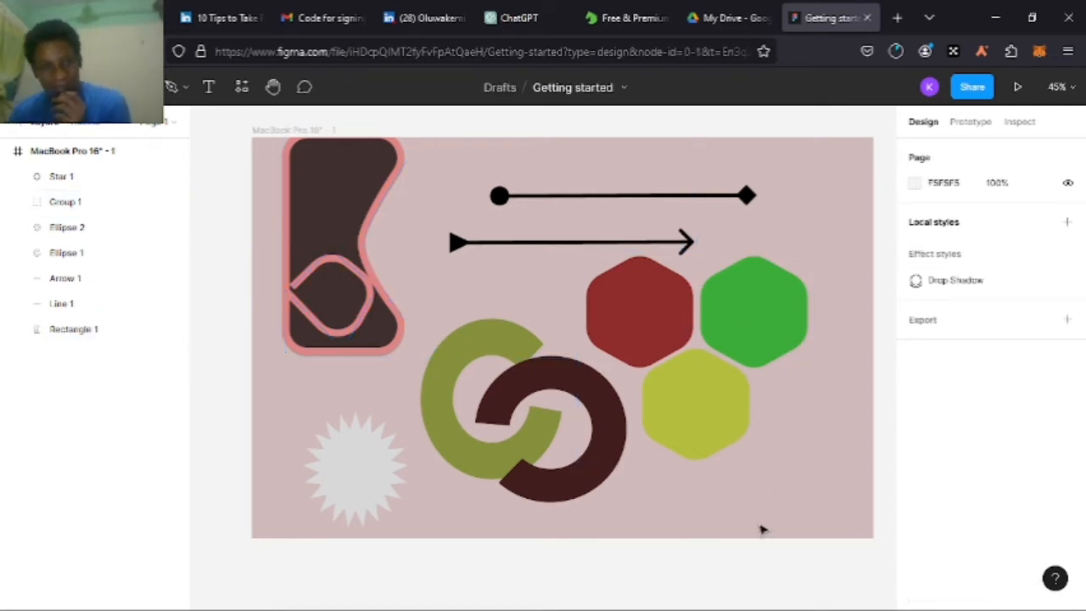
Move the star up beneath Rectangle 1, to about X 100, Y 676
drag(363, 465, 353, 437)
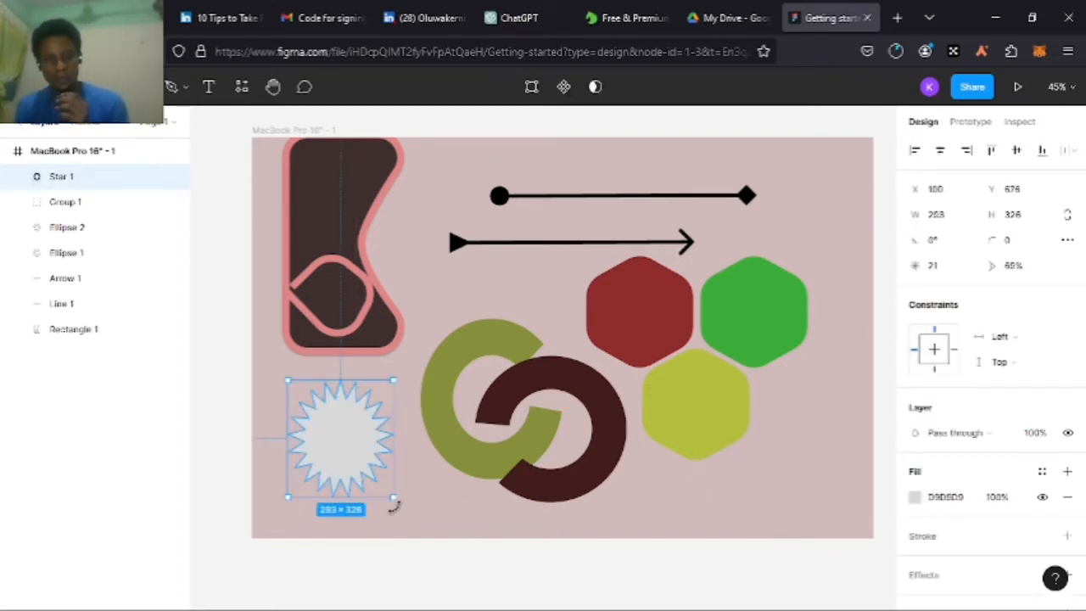
scroll(365, 390, up, 1)
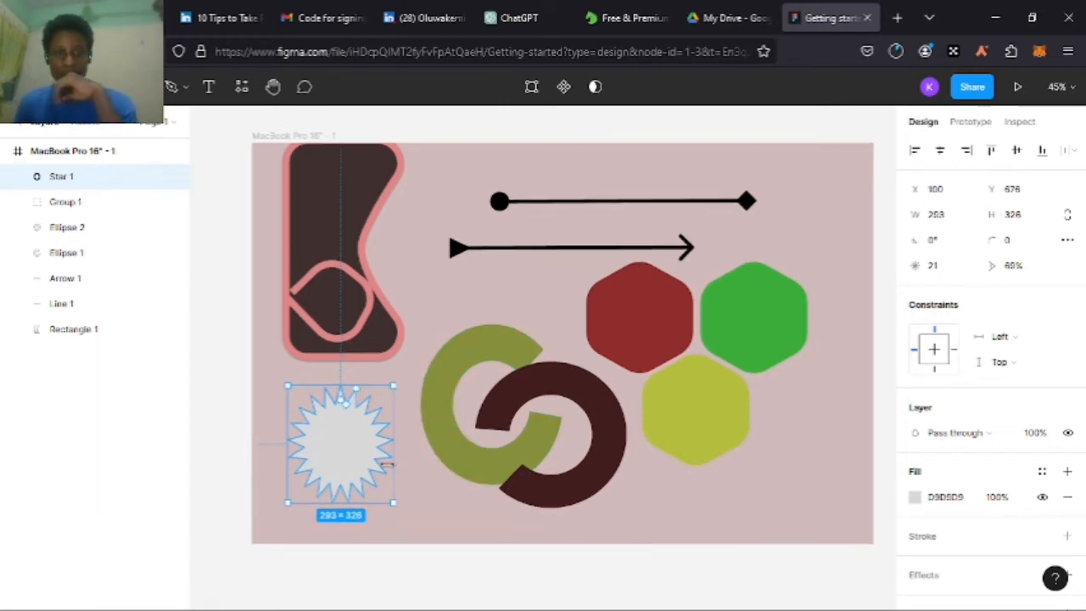
scroll(322, 503, up, 1)
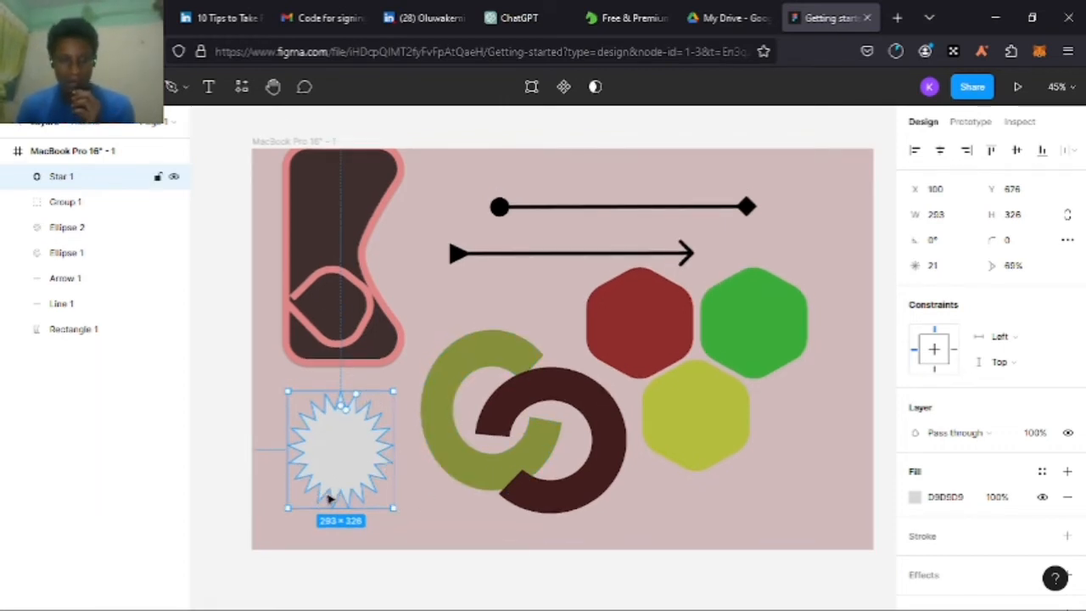
Edit the star's vector points, pulling two upper inner vertices down towards the centre to form deep, narrow notches
double_click(328, 505)
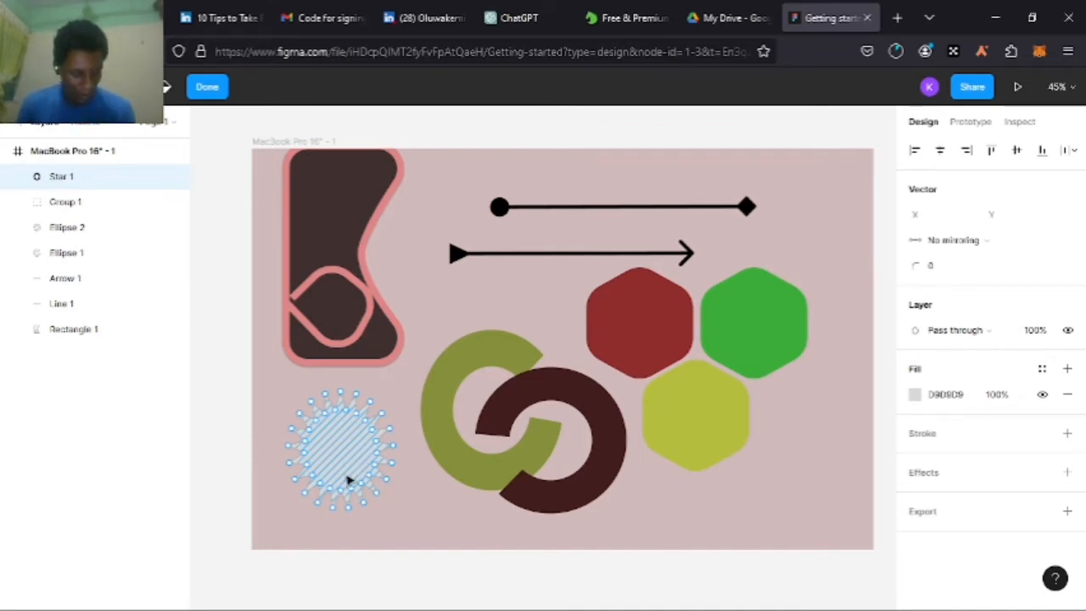
scroll(349, 477, up, 3)
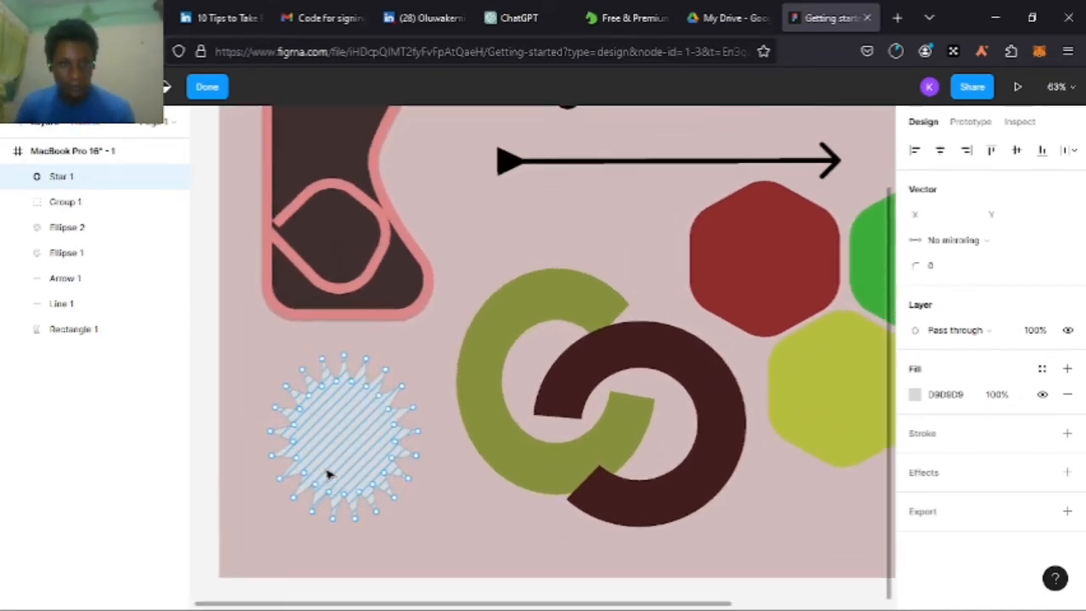
scroll(329, 475, up, 5)
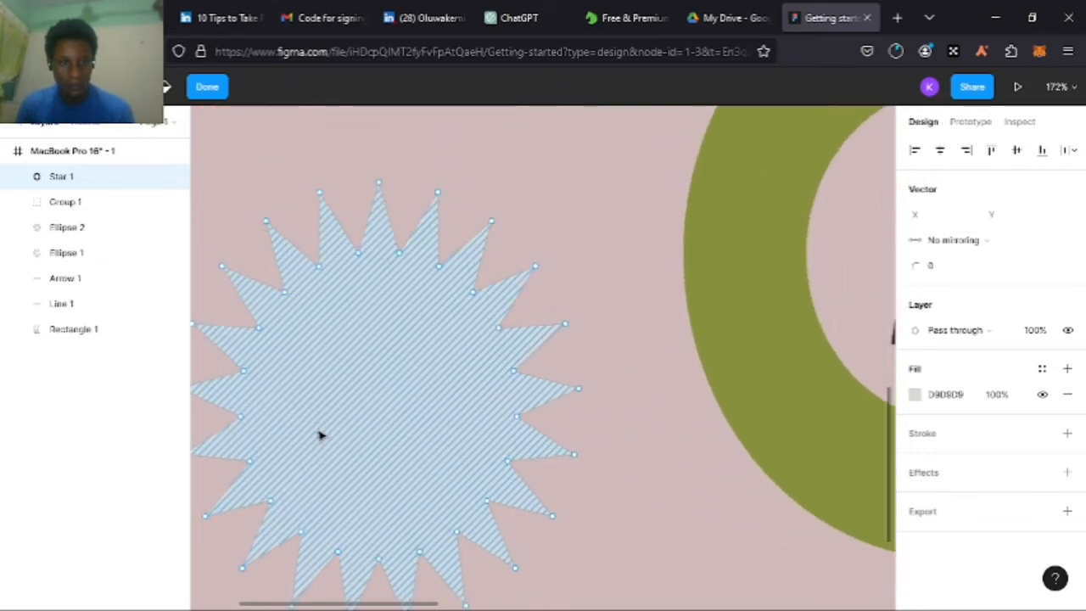
scroll(297, 466, down, 1)
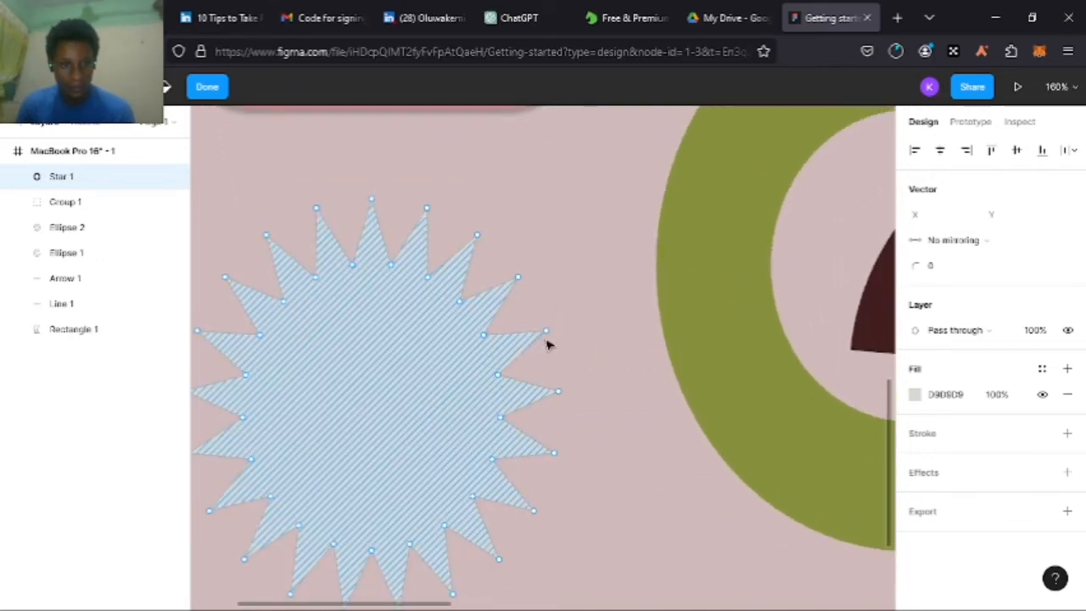
scroll(675, 301, down, 2)
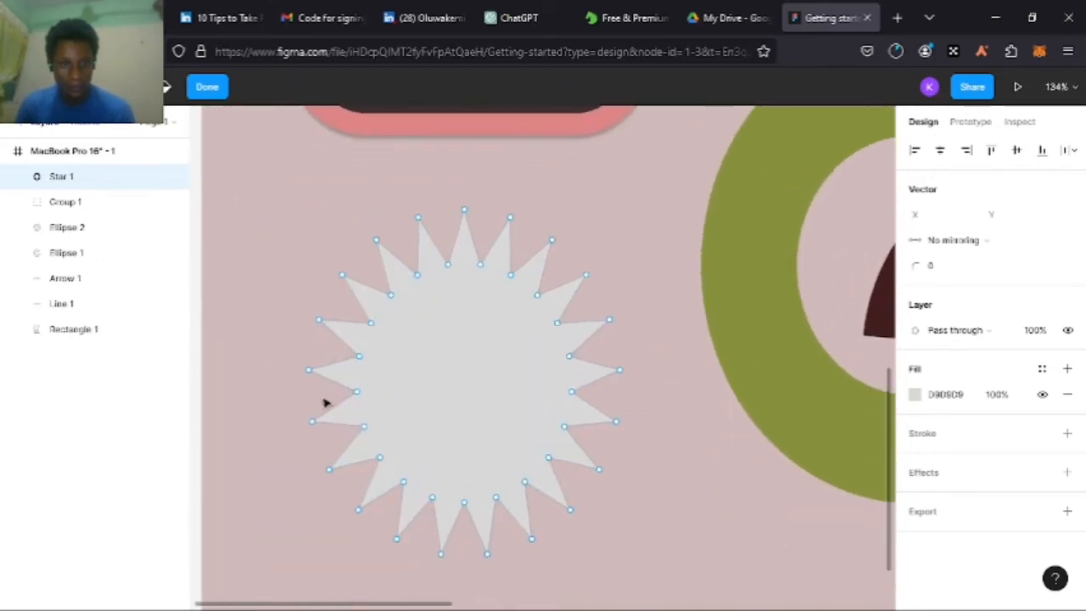
scroll(496, 451, up, 1)
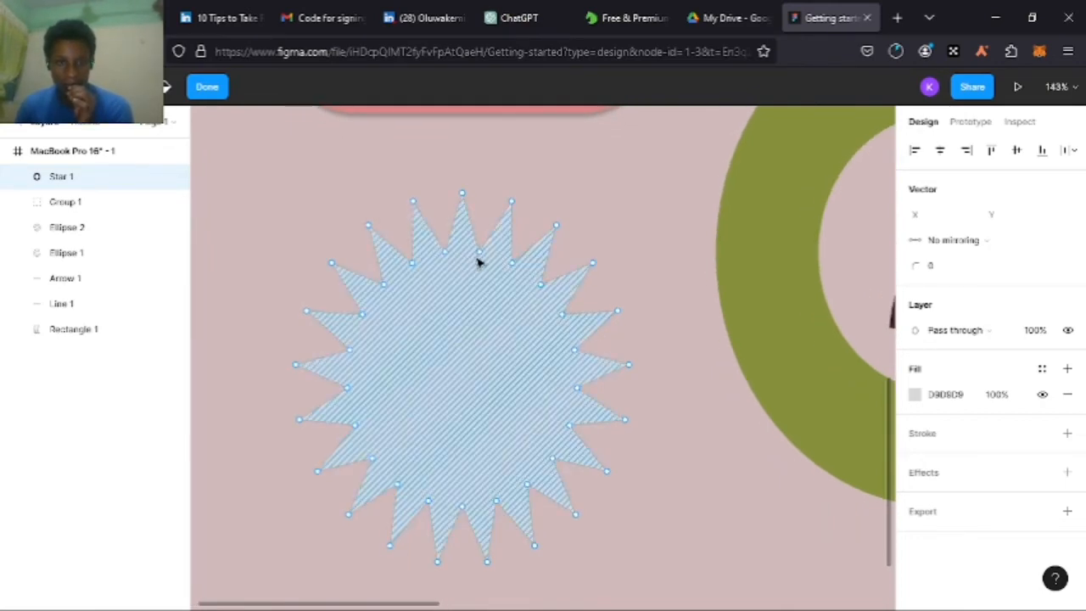
drag(477, 260, 481, 430)
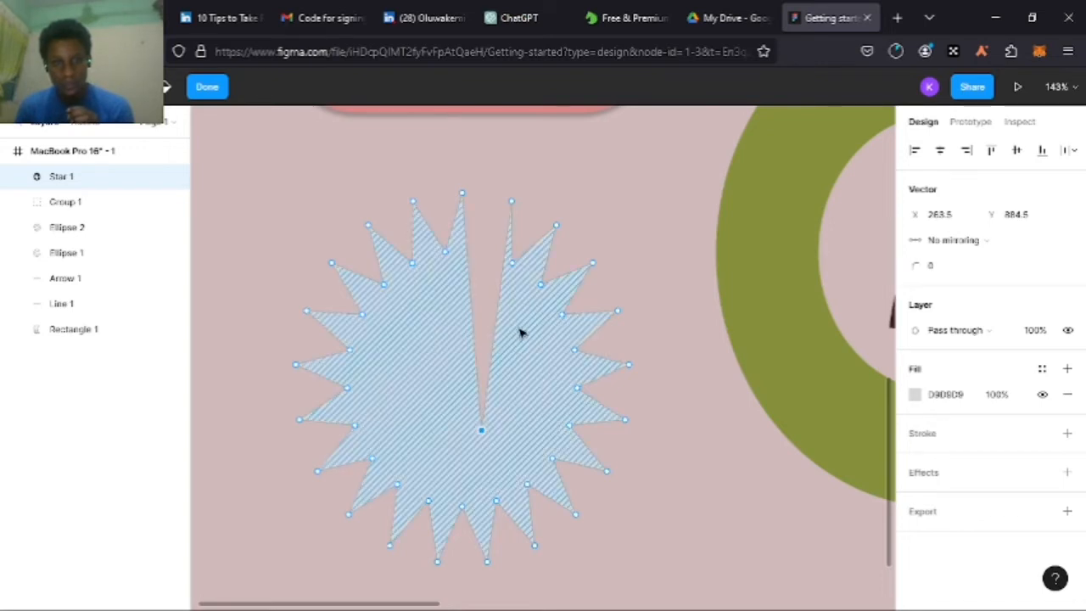
drag(539, 292, 525, 270)
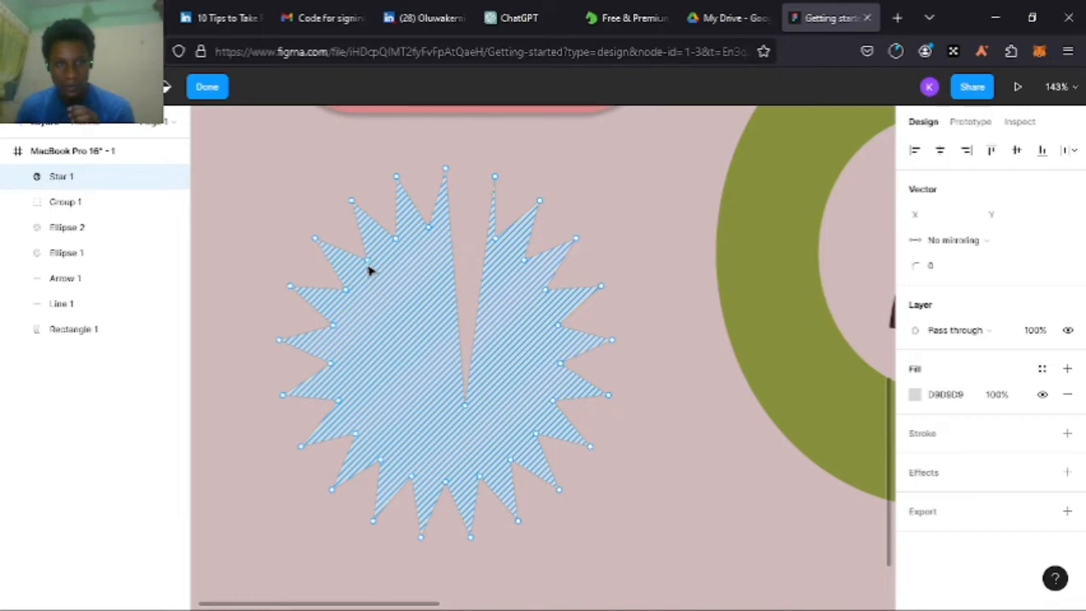
drag(369, 268, 446, 413)
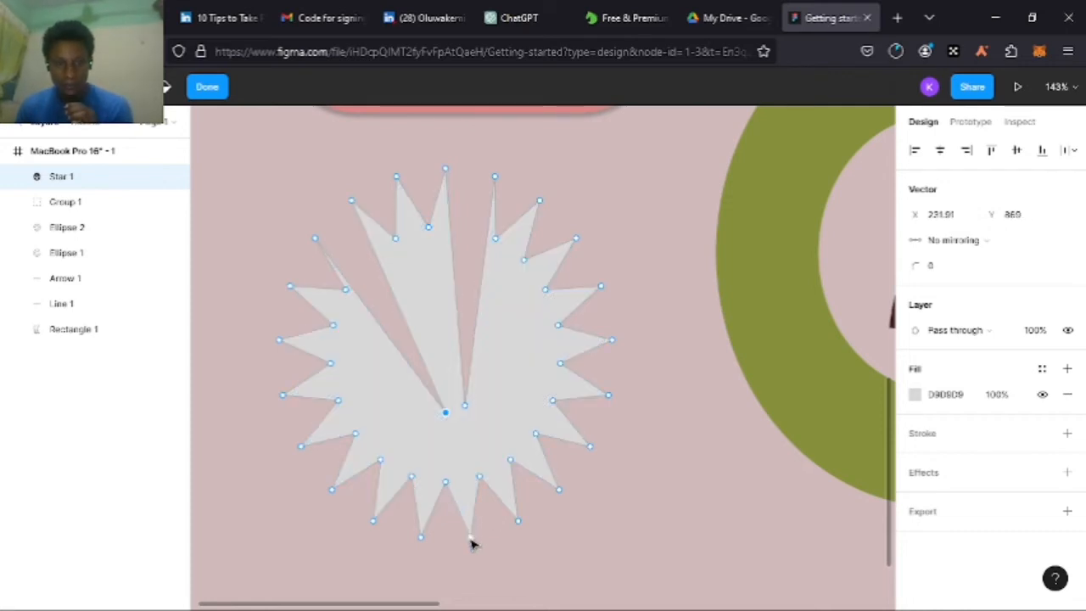
Stretch one lower star tip into a long downward spike, flatten the tips on both sides of it, and finish vector editing
drag(470, 538, 455, 414)
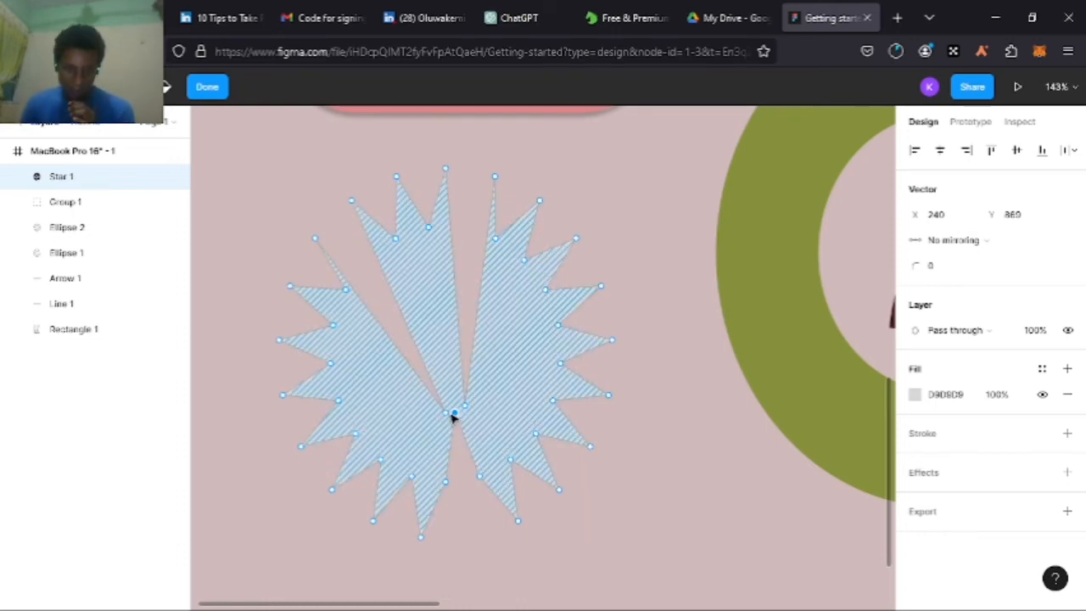
drag(454, 415, 495, 592)
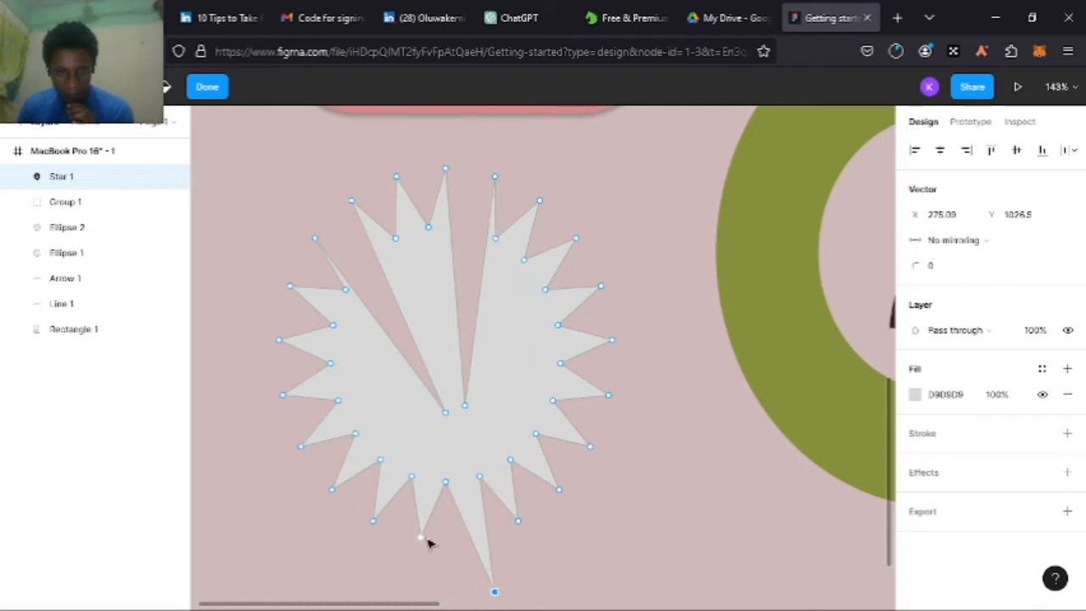
drag(424, 540, 431, 493)
drag(519, 523, 503, 473)
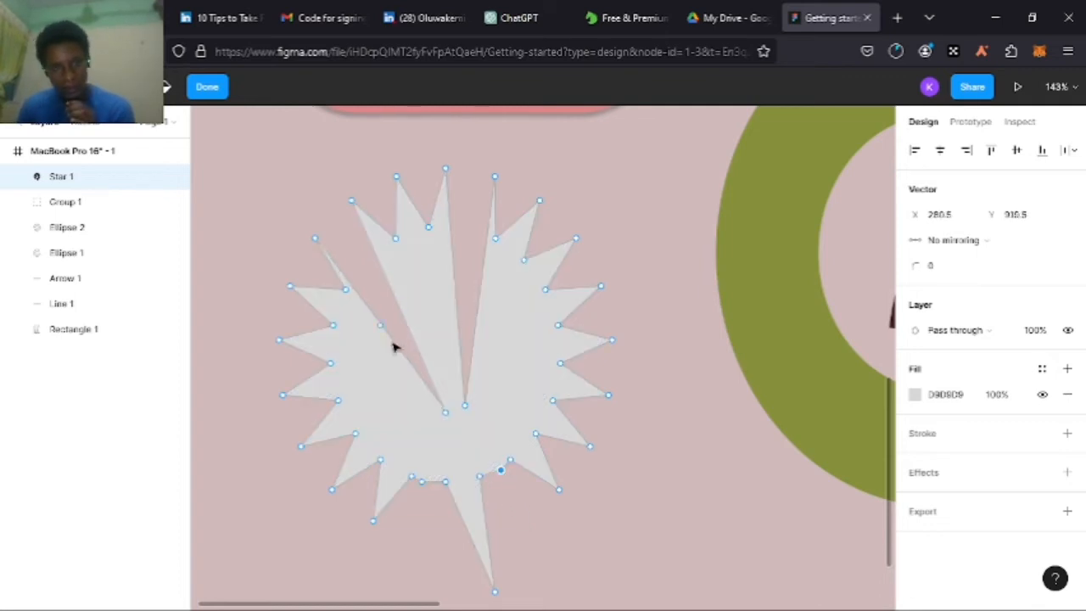
key(Return)
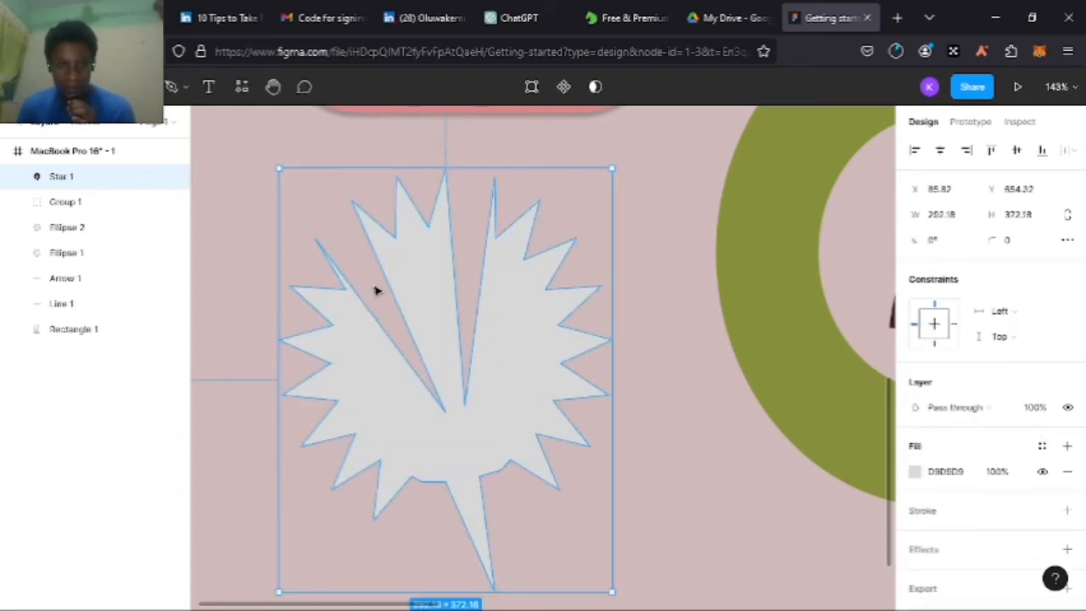
Rotate the reshaped star clockwise to about -10.91° so its long spike points nearly straight down
drag(278, 159, 338, 161)
drag(383, 278, 387, 285)
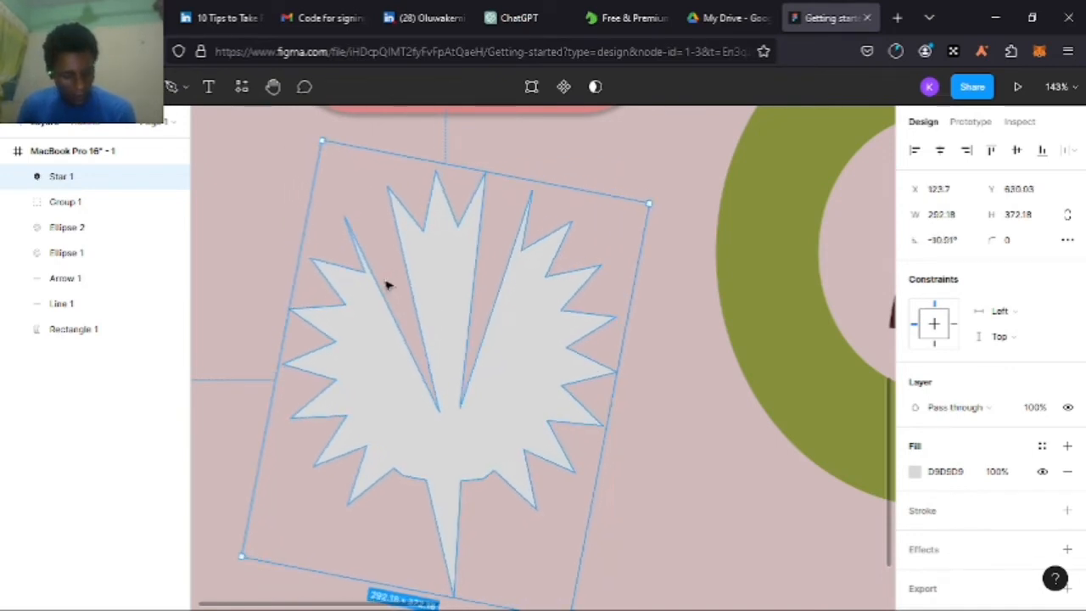
scroll(387, 285, down, 4)
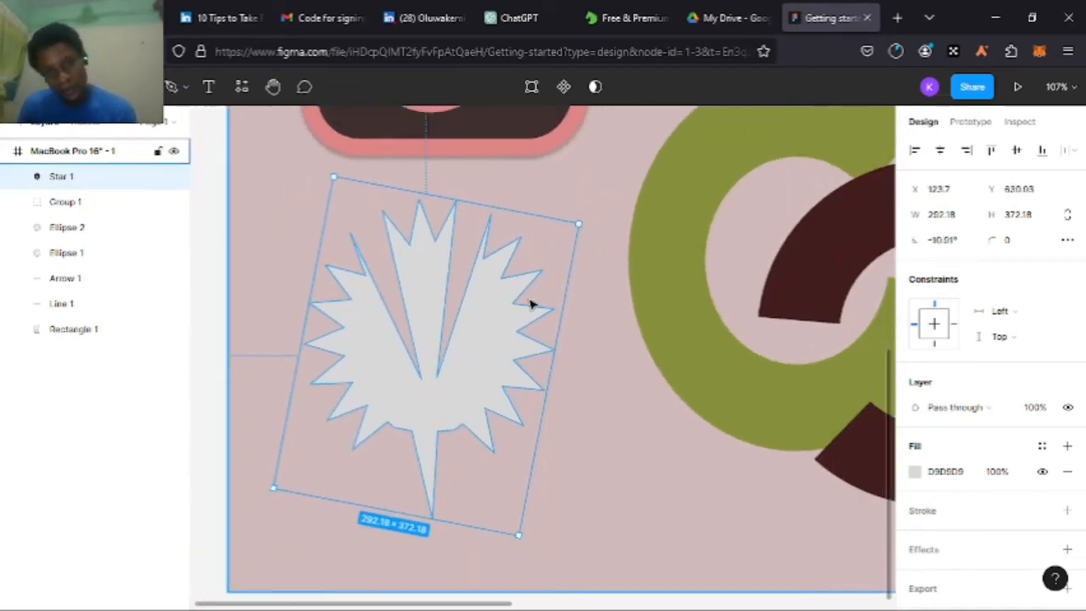
scroll(627, 314, down, 1)
scroll(628, 314, down, 1)
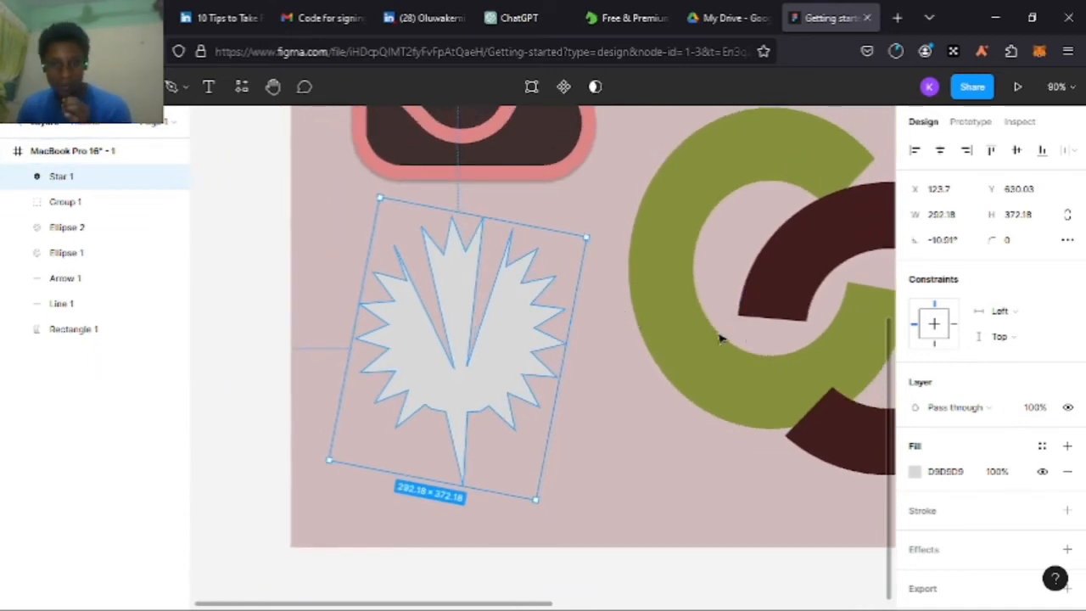
scroll(741, 274, down, 2)
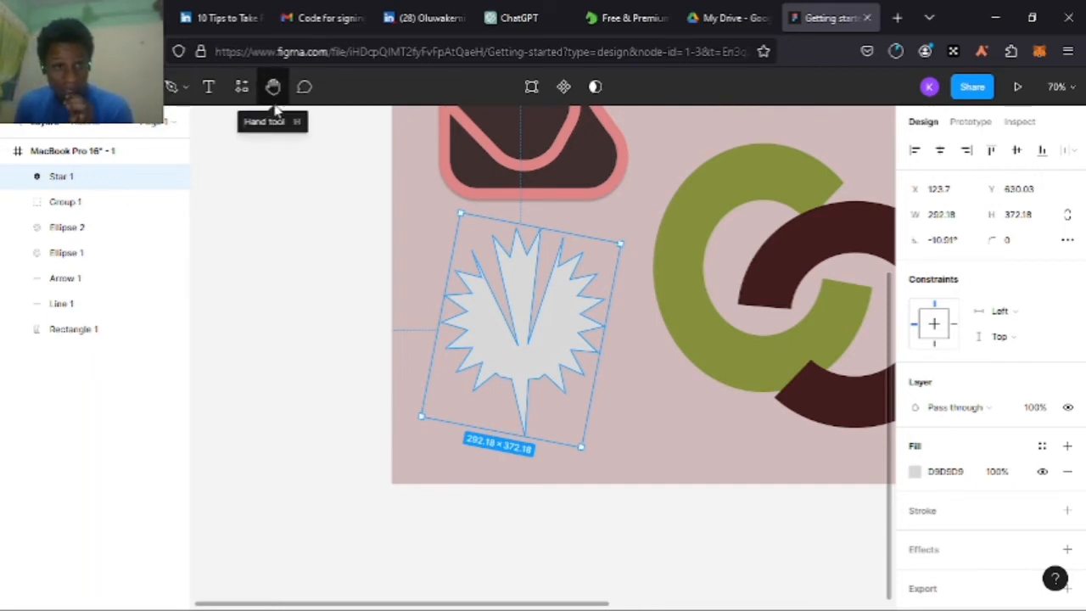
Duplicate the dark brown ring segment and move the copy partly behind the yellow hexagon, at about X 1645, Y 1089
click(272, 88)
drag(599, 342, 440, 425)
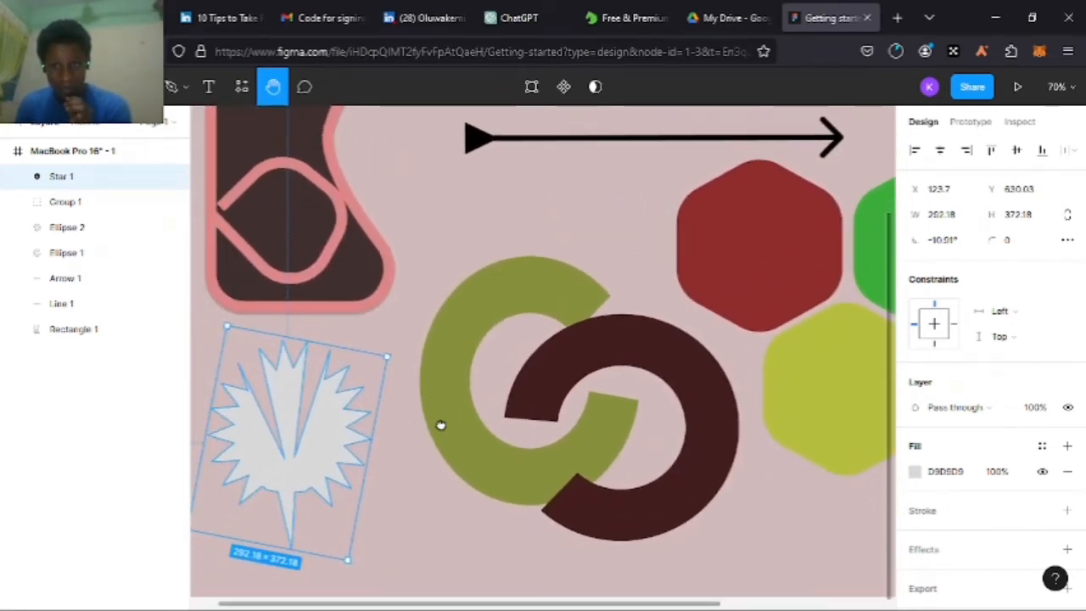
click(1057, 86)
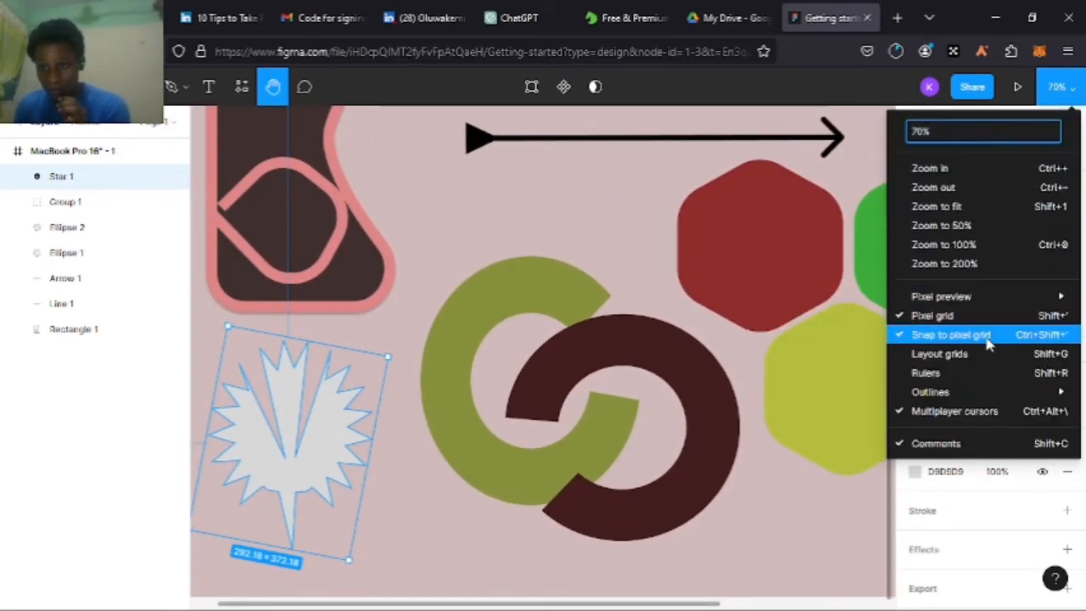
click(1026, 225)
drag(708, 426, 640, 458)
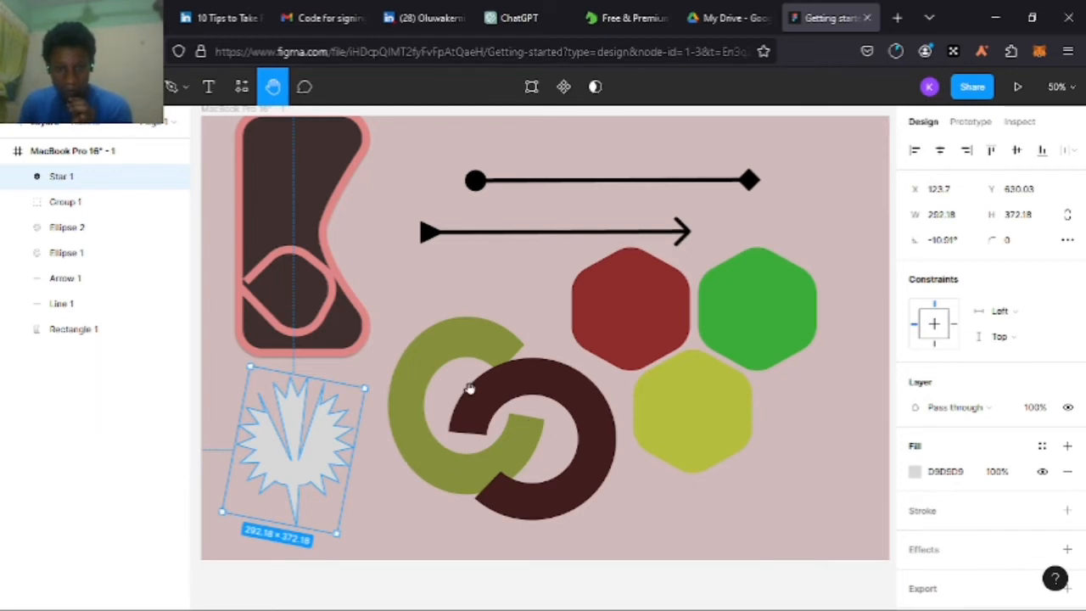
key(v)
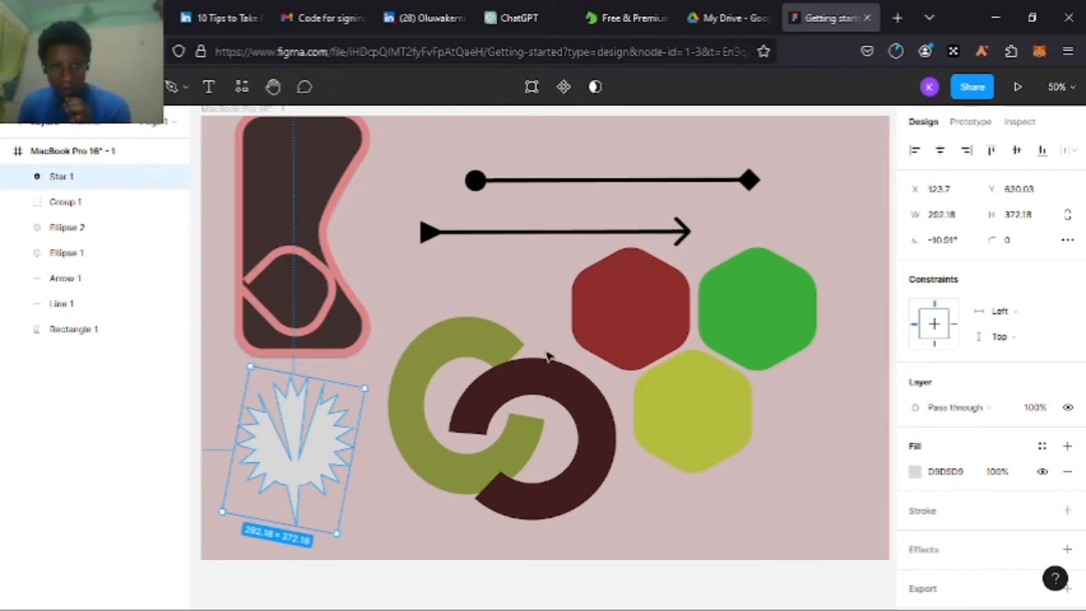
click(592, 432)
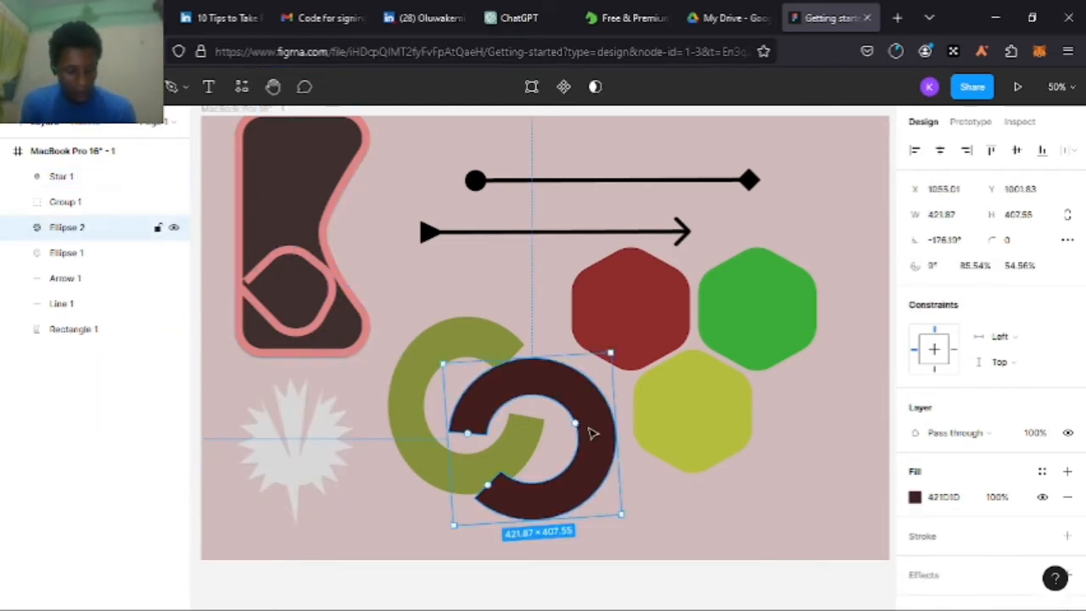
key(ctrl+d)
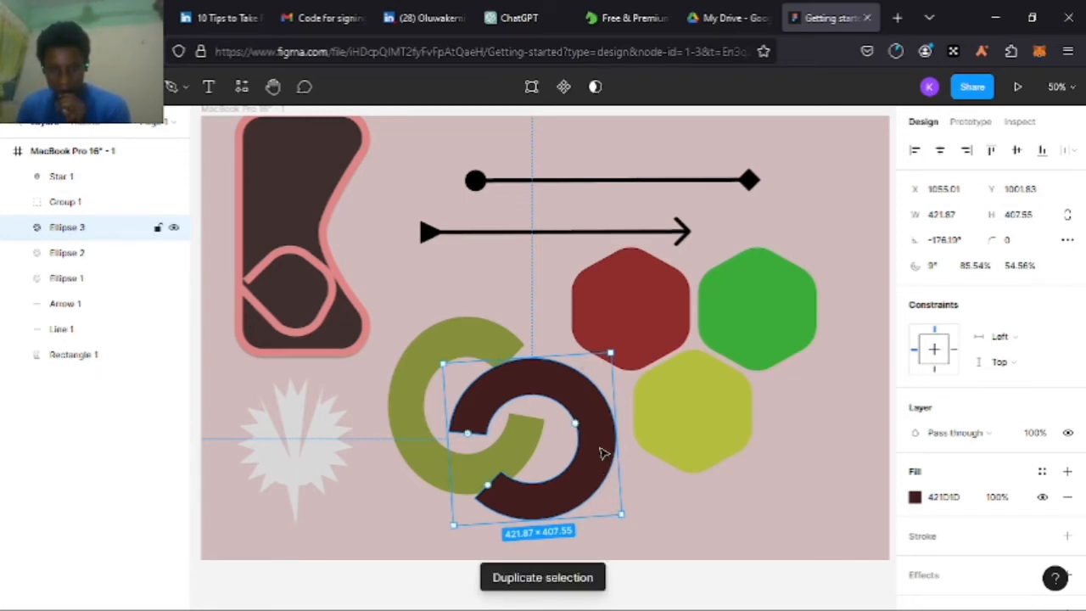
drag(625, 466, 831, 492)
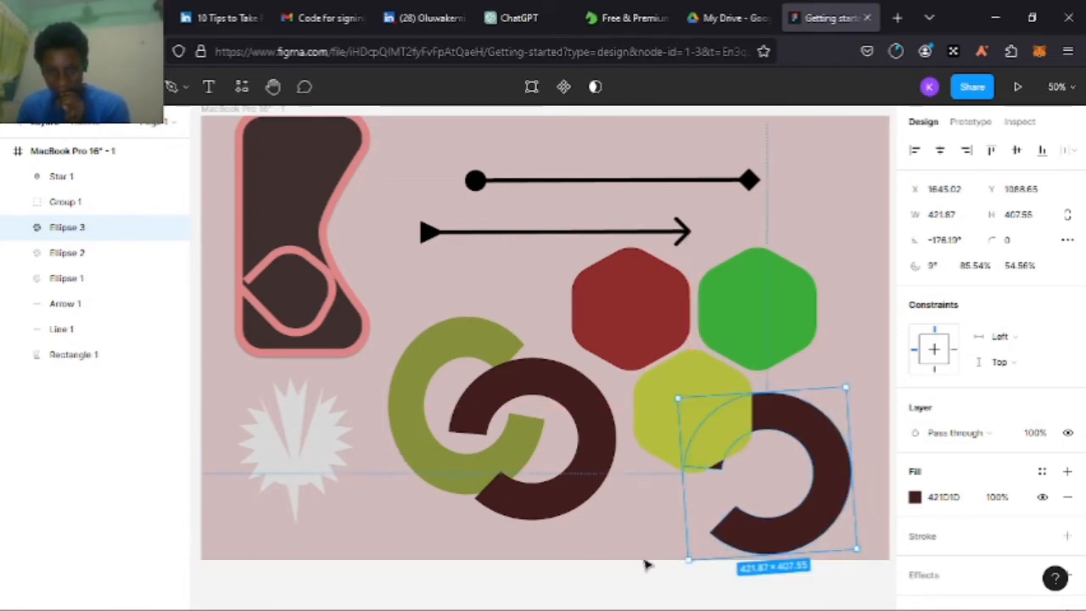
click(618, 574)
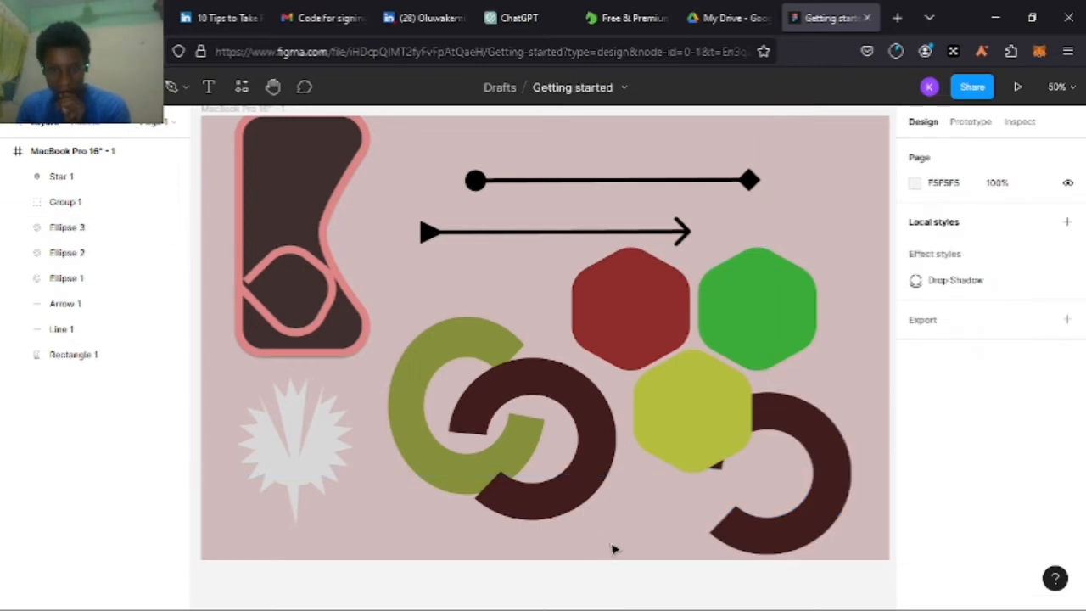
Extend the MacBook Pro 16" frame downwards to add empty space beneath the shapes
click(73, 156)
drag(561, 555, 586, 469)
drag(795, 269, 710, 503)
click(797, 406)
key(ctrl+z)
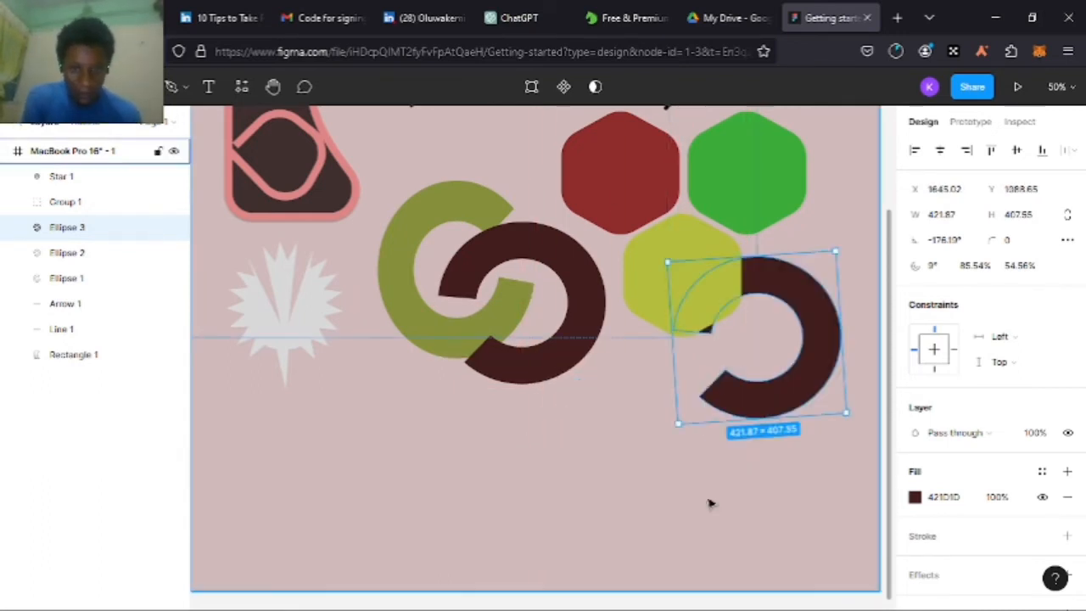
Delete the ring copy, duplicate the original dark brown ring again and place it below the yellow hexagon at about X 1476, Y 1409
key(Delete)
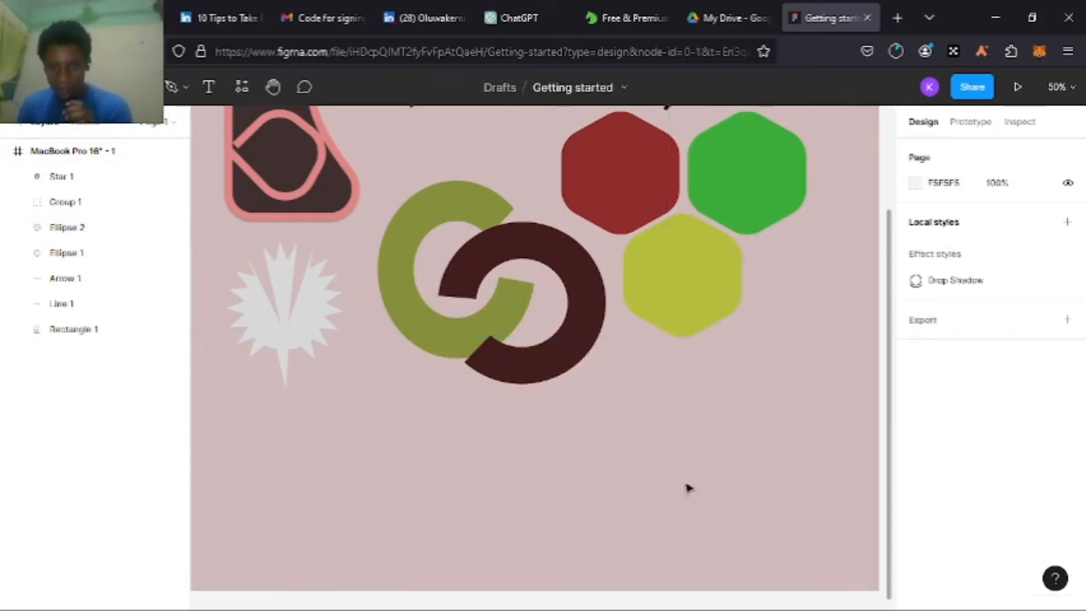
click(582, 346)
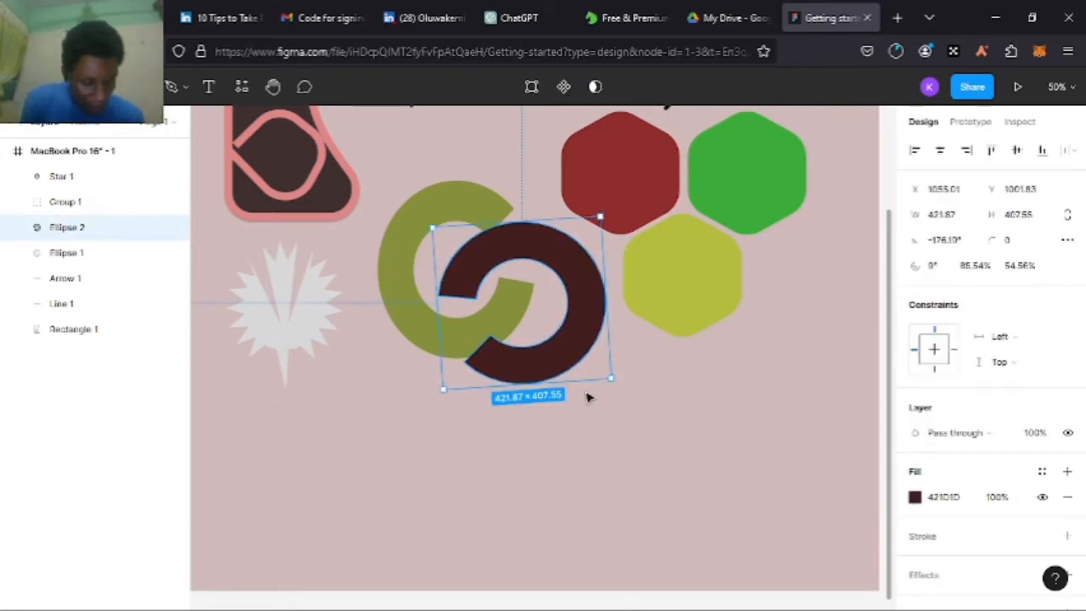
key(ctrl+d)
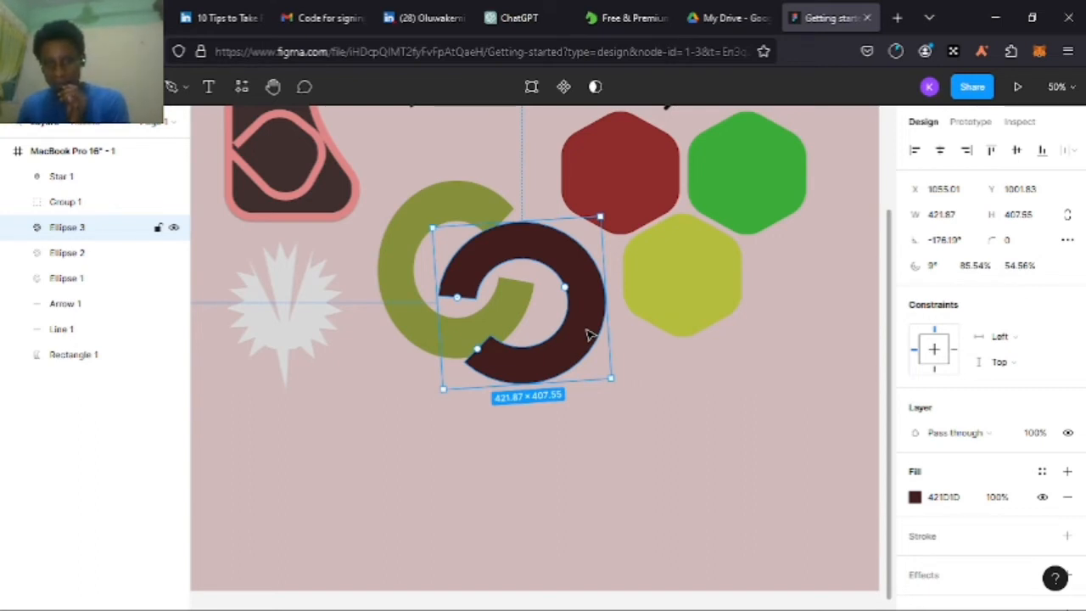
drag(588, 335, 757, 498)
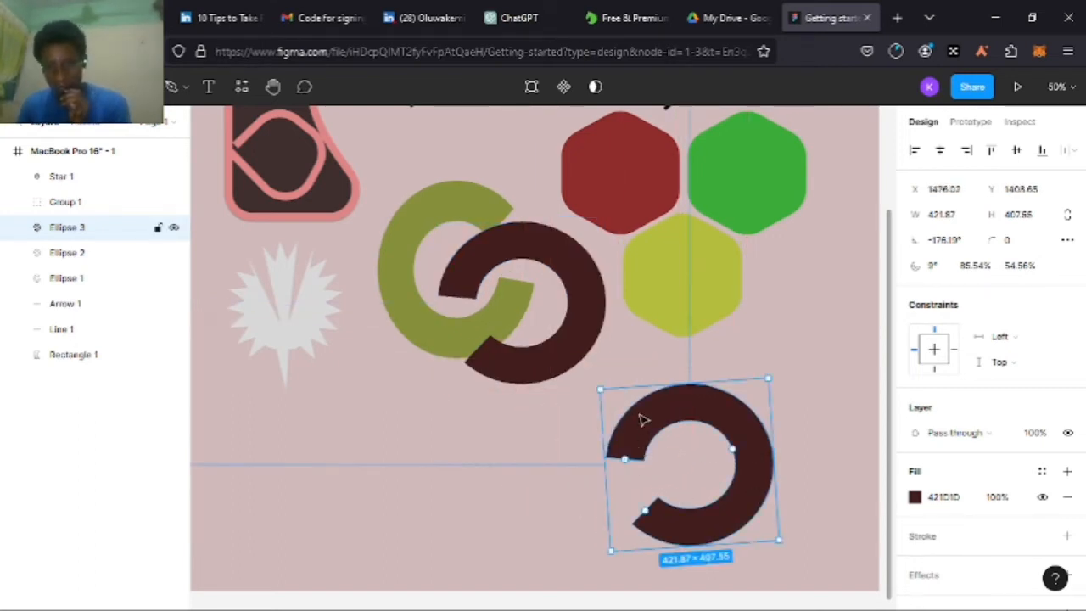
Reshape the copied ring's lower inner vector points into a curved spike reaching into its opening, and rotate the shape slightly clockwise to about 174.3°
double_click(604, 428)
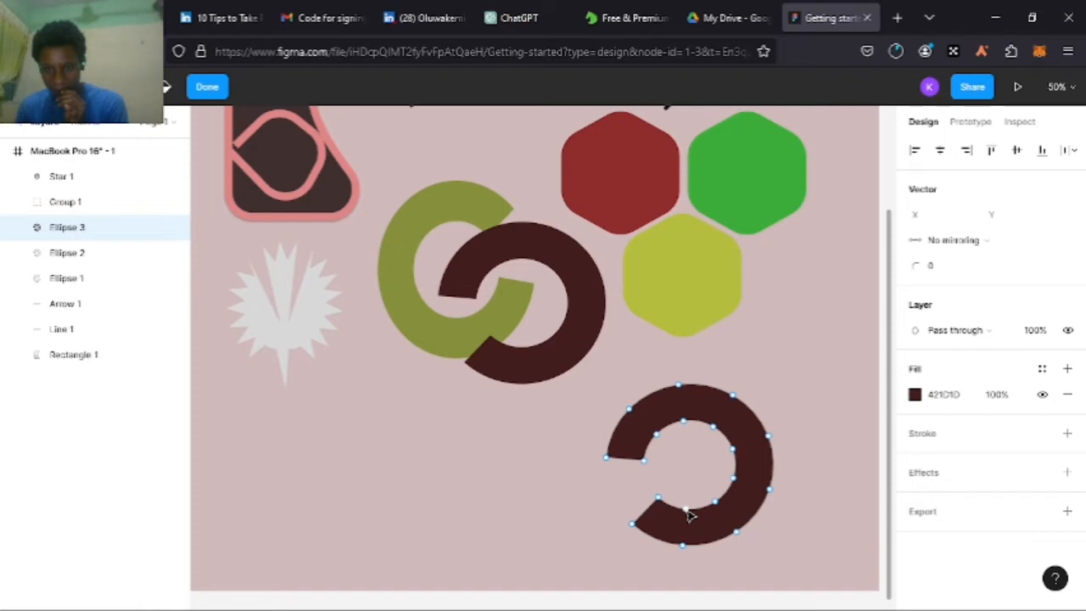
drag(687, 511, 695, 446)
drag(711, 506, 733, 482)
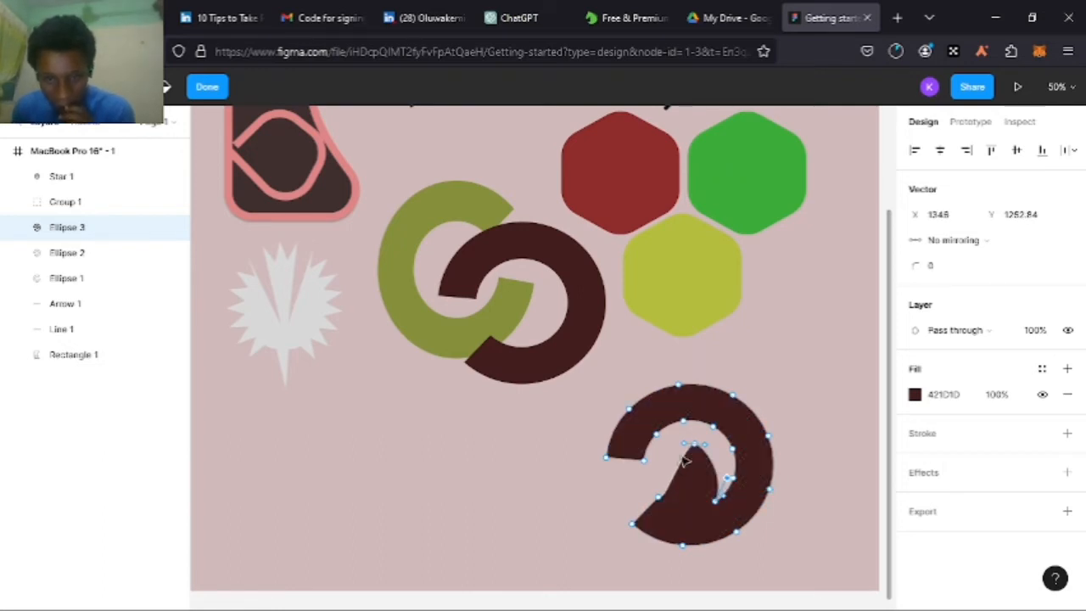
mouse_move(685, 459)
mouse_down()
mouse_move(670, 469)
mouse_move(678, 480)
mouse_move(668, 507)
mouse_move(661, 487)
mouse_up()
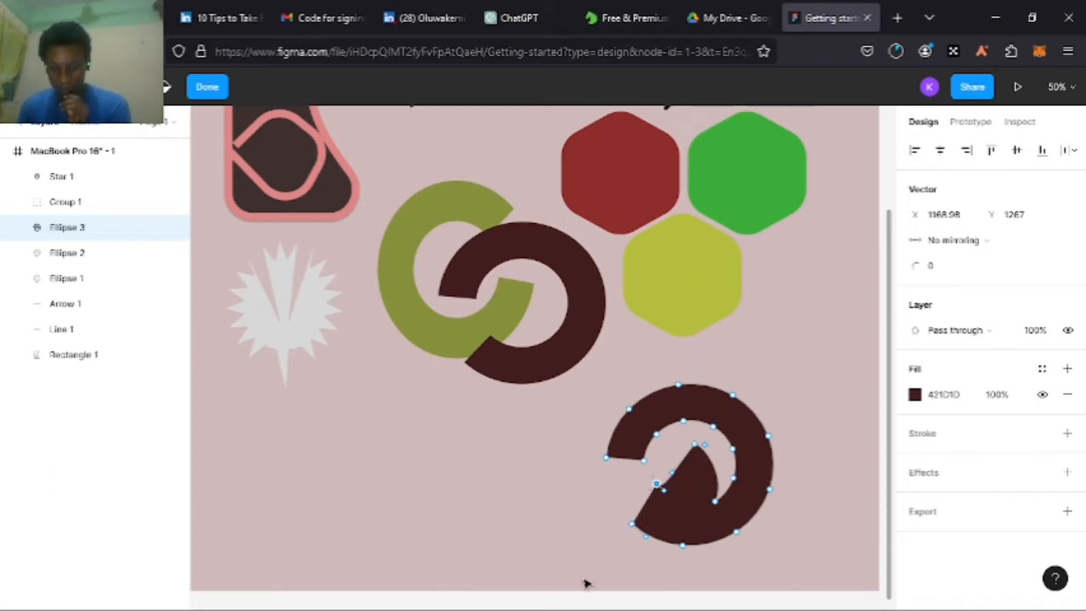
key(Escape)
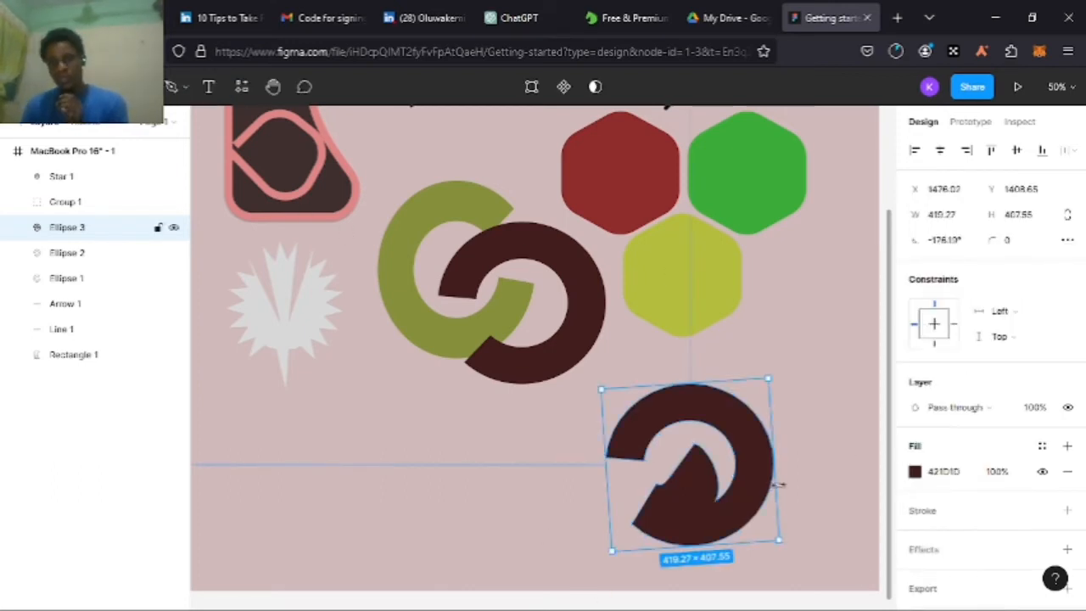
drag(782, 543, 768, 556)
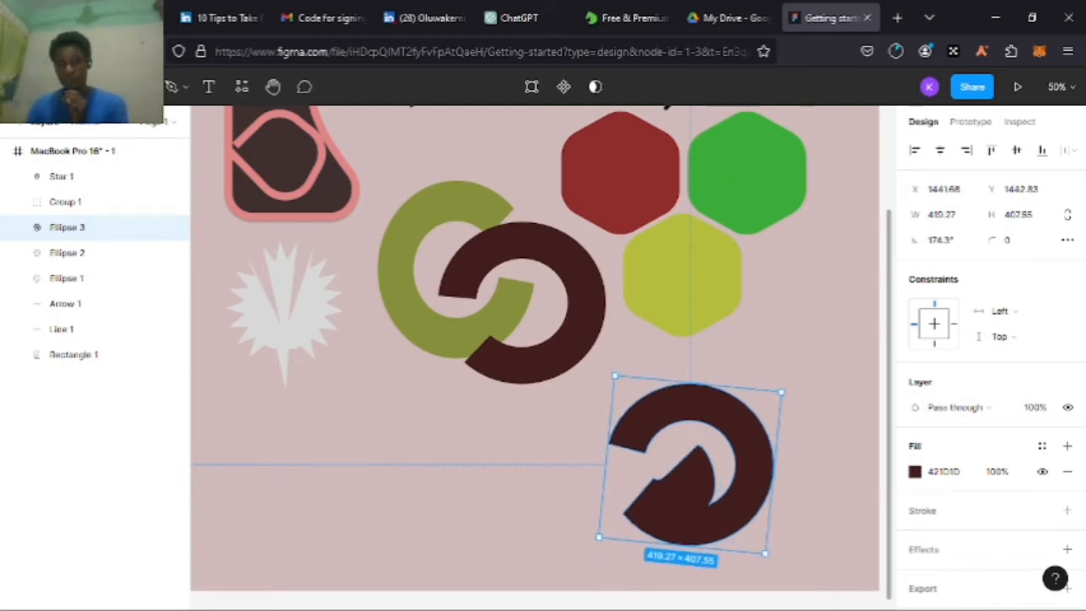
Change the star's solid fill from grey to a very pale pinkish white
scroll(472, 410, down, 1)
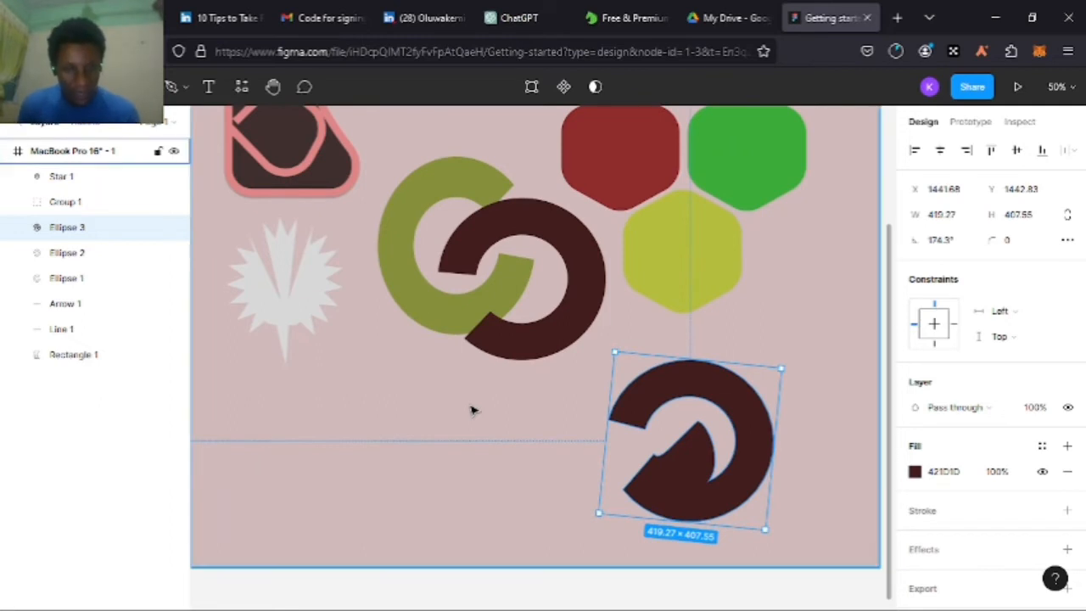
scroll(473, 410, down, 2)
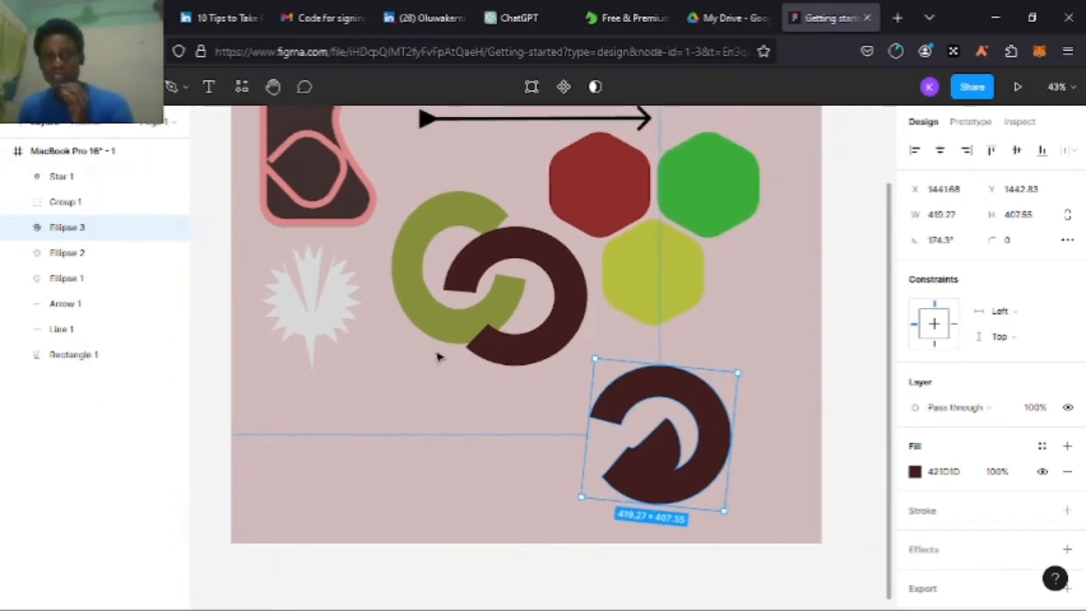
scroll(438, 356, up, 1)
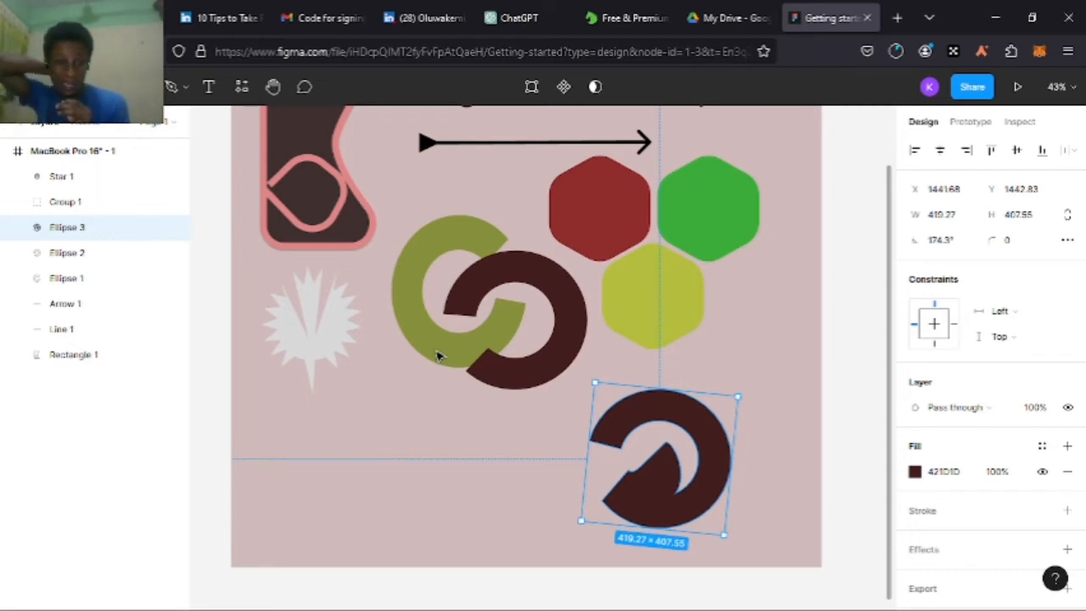
click(307, 327)
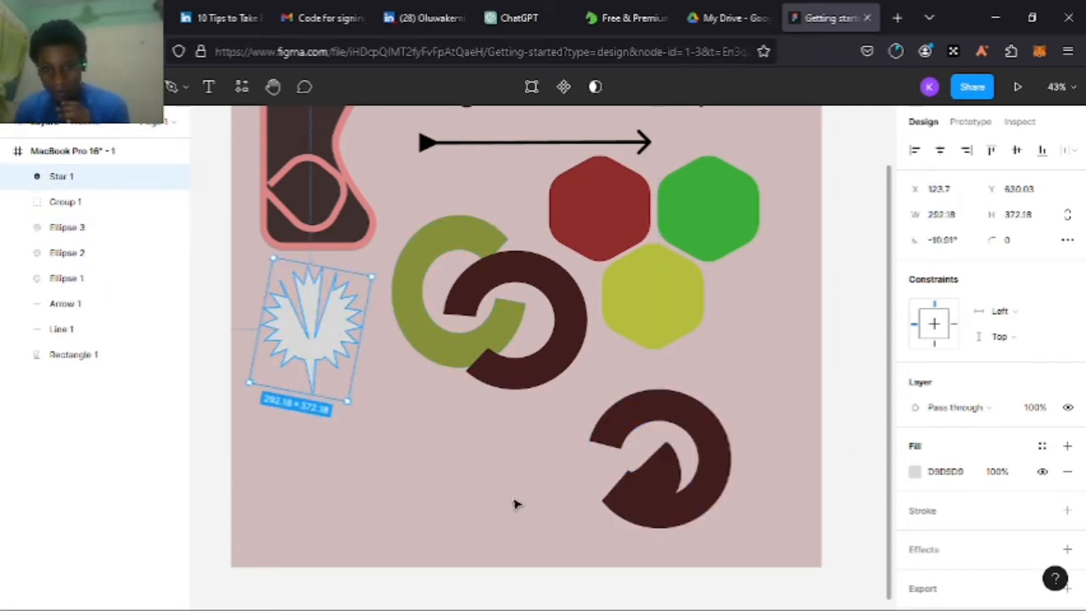
click(913, 472)
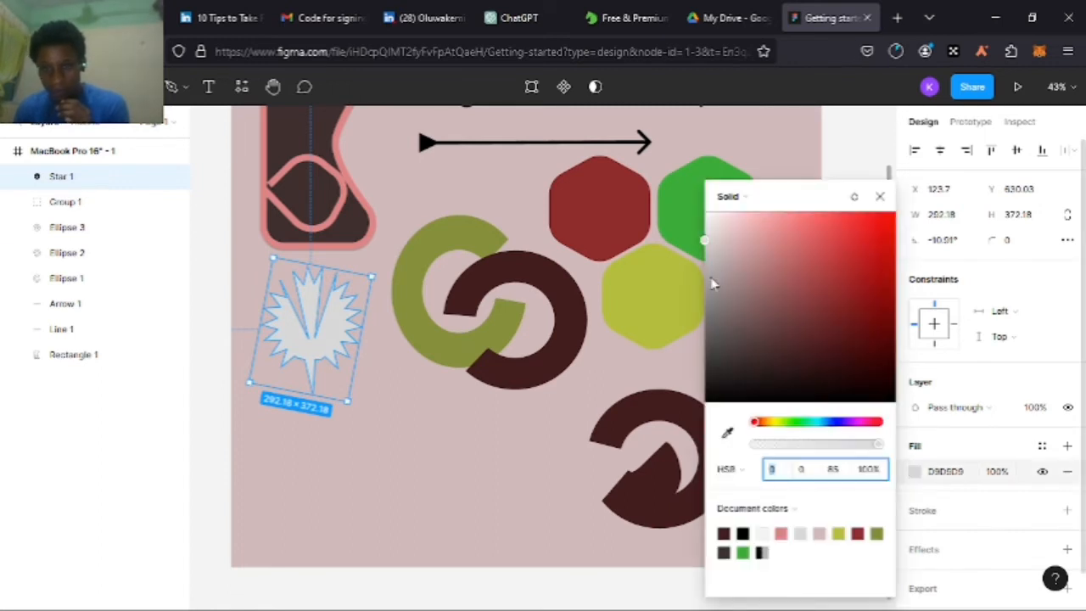
drag(711, 250, 717, 221)
click(462, 415)
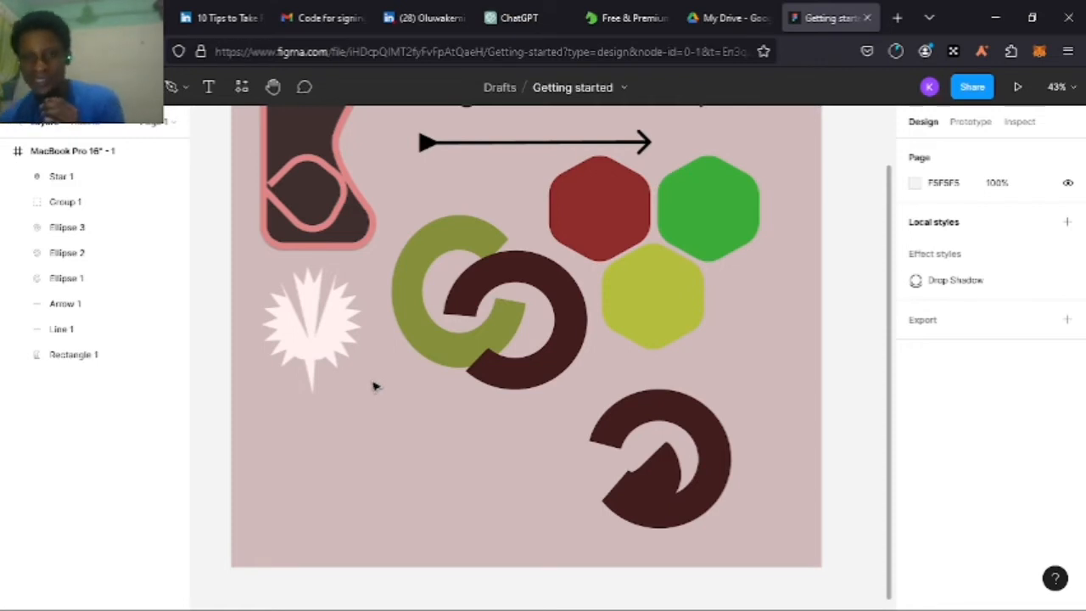
scroll(451, 320, up, 1)
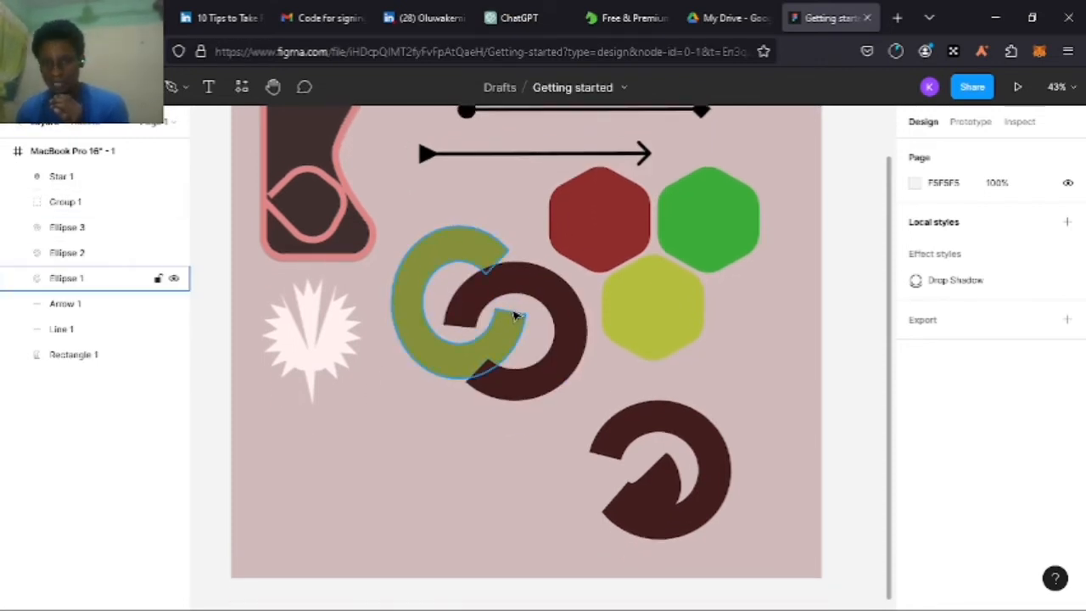
scroll(513, 316, up, 1)
click(509, 315)
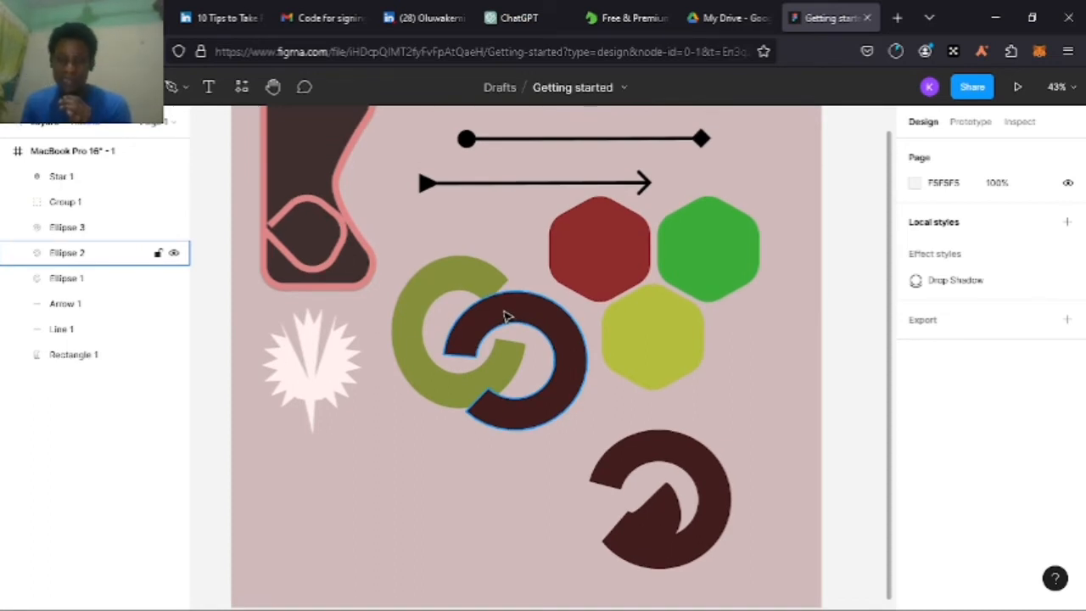
click(131, 175)
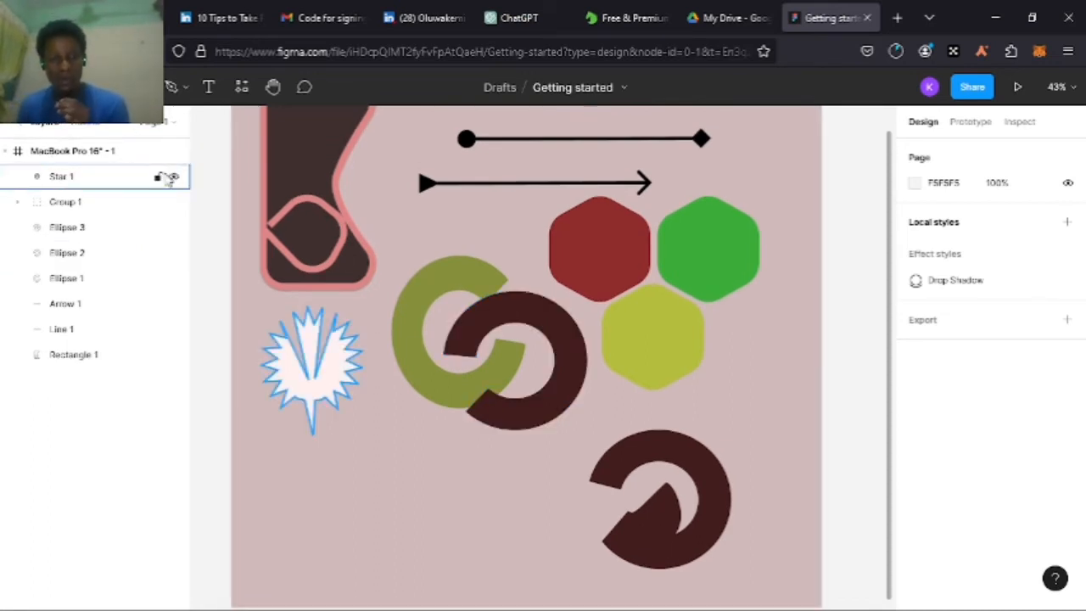
click(250, 153)
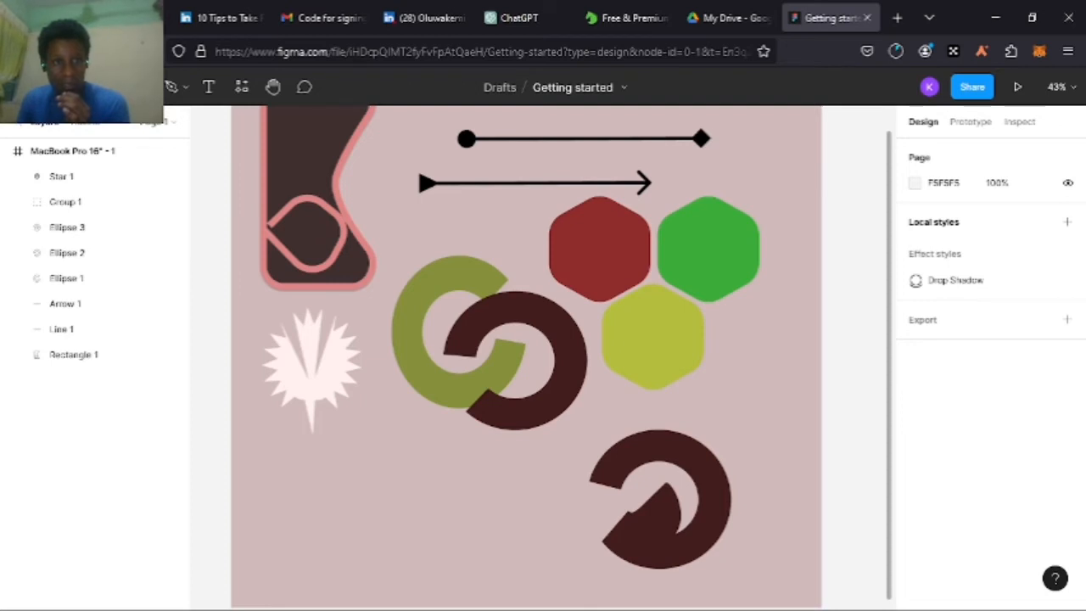
Draw a closed rectangle about 625 × 580 with the Pen tool in the empty canvas below the MacBook Pro 16" frame
click(185, 90)
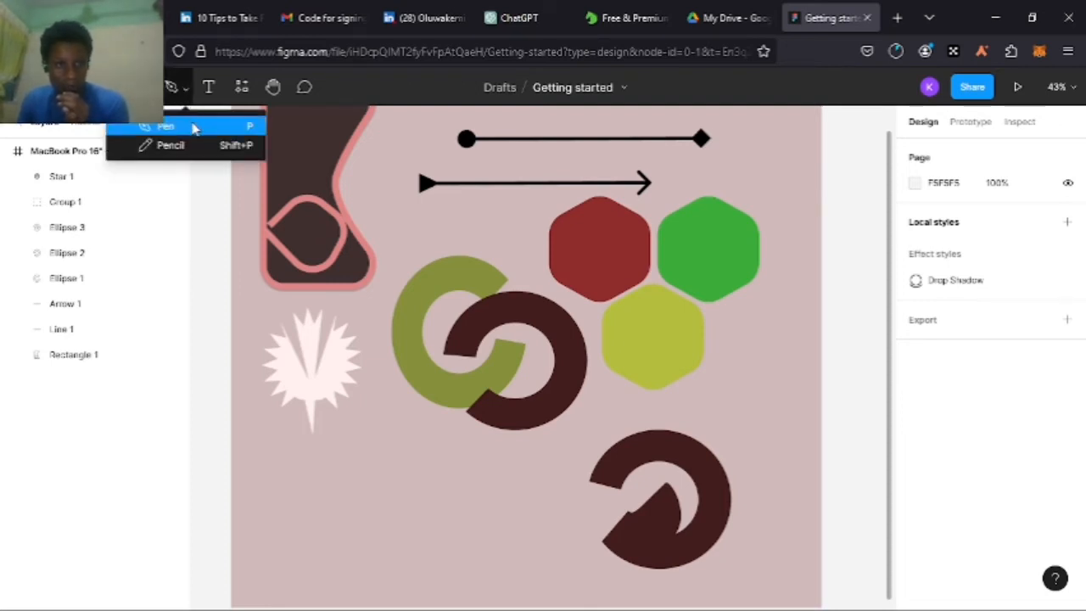
scroll(249, 279, up, 1)
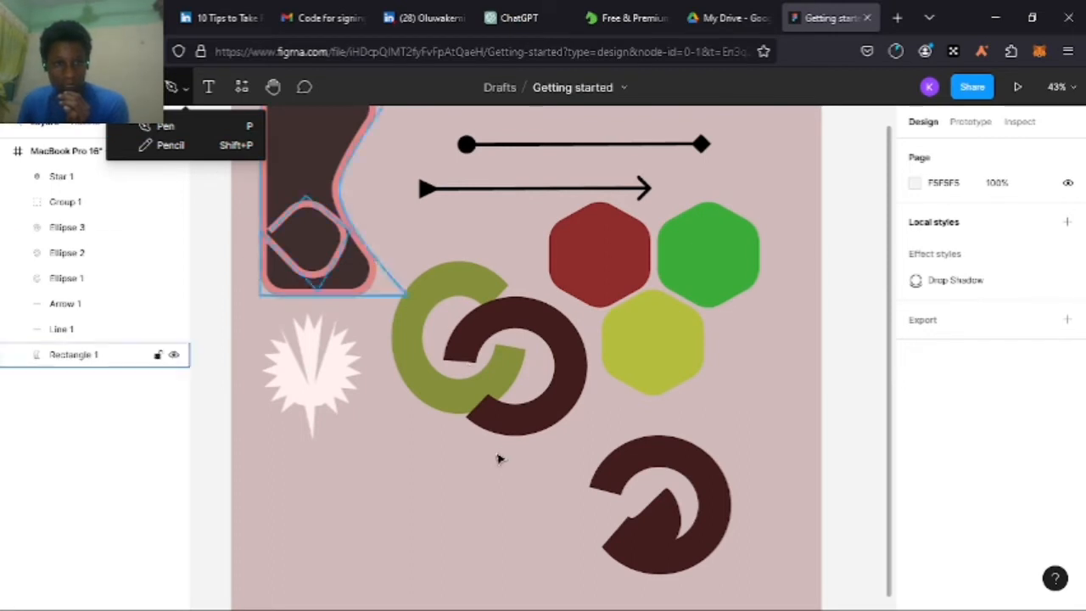
scroll(499, 457, down, 3)
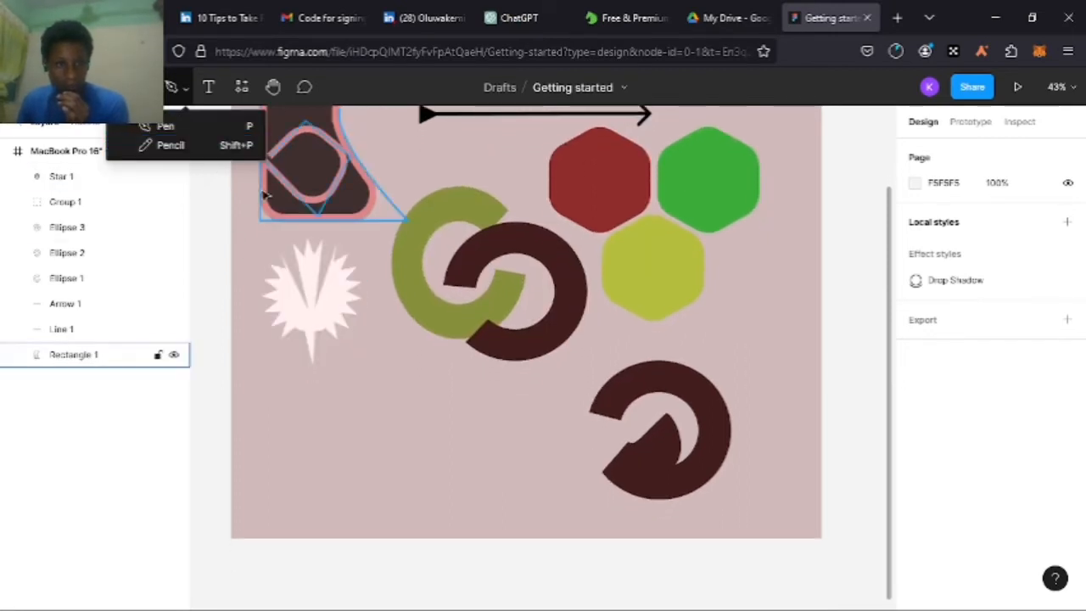
scroll(280, 195, down, 10)
click(166, 125)
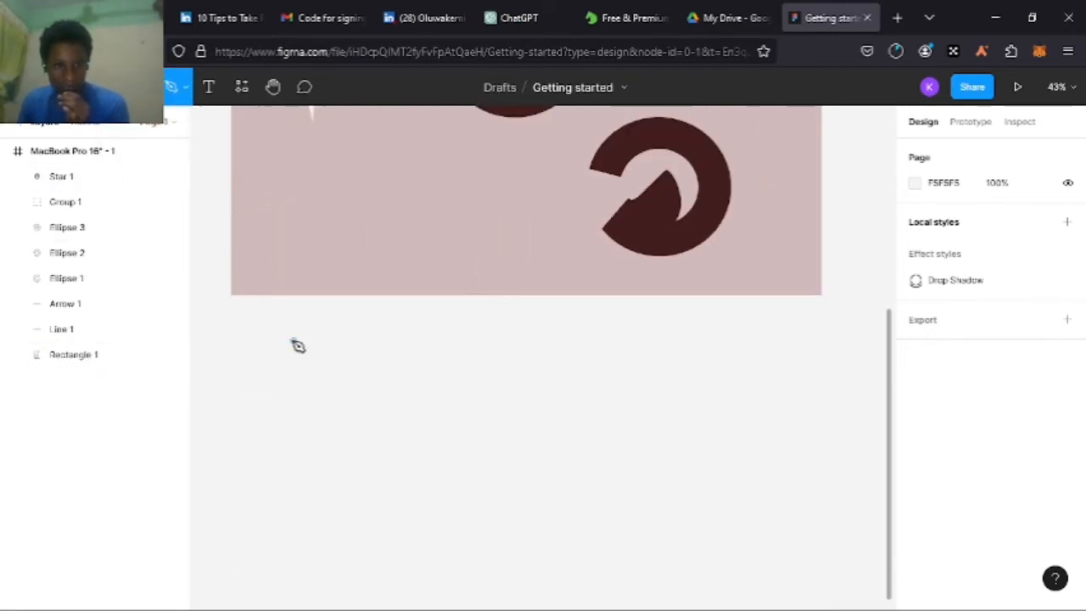
click(290, 328)
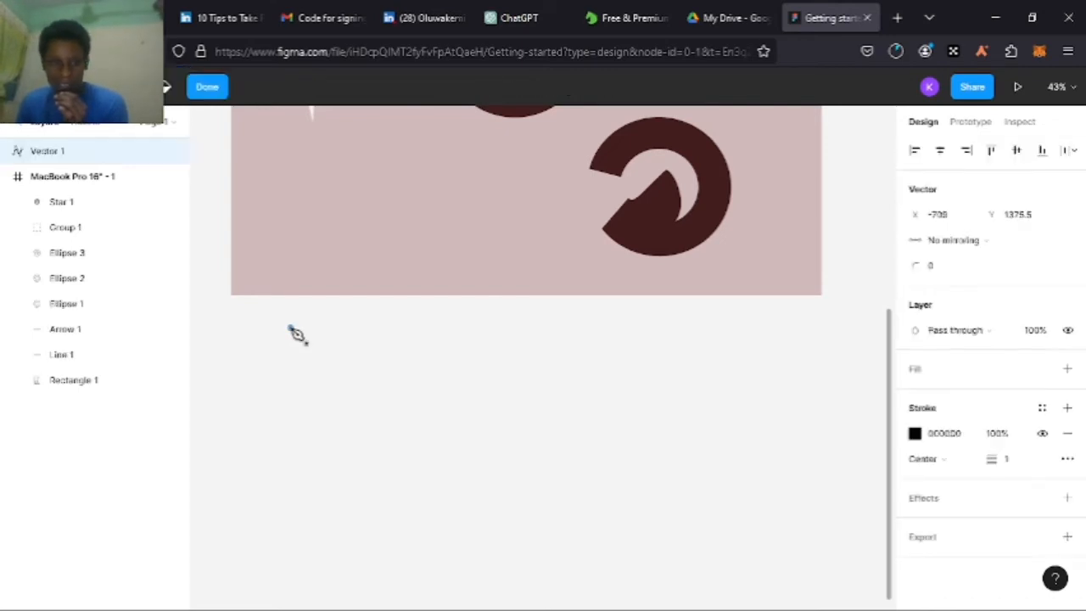
click(290, 502)
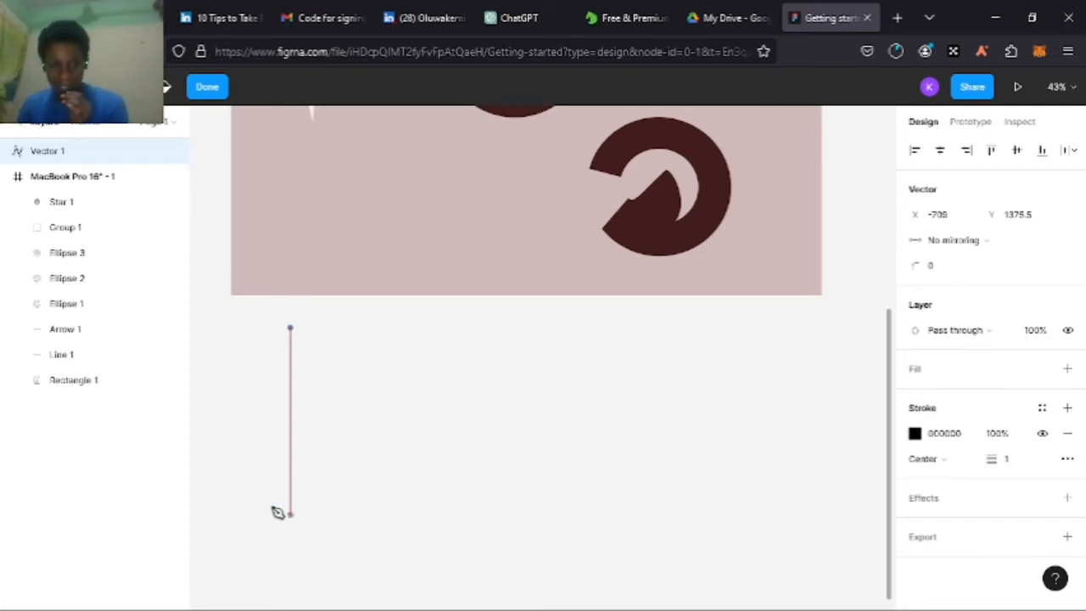
click(291, 526)
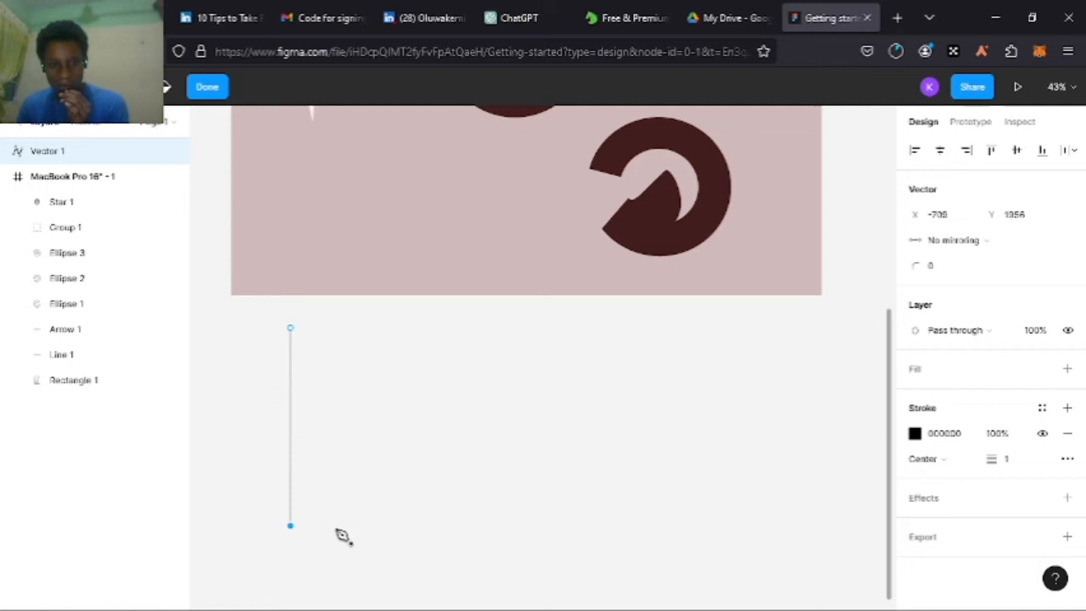
click(504, 526)
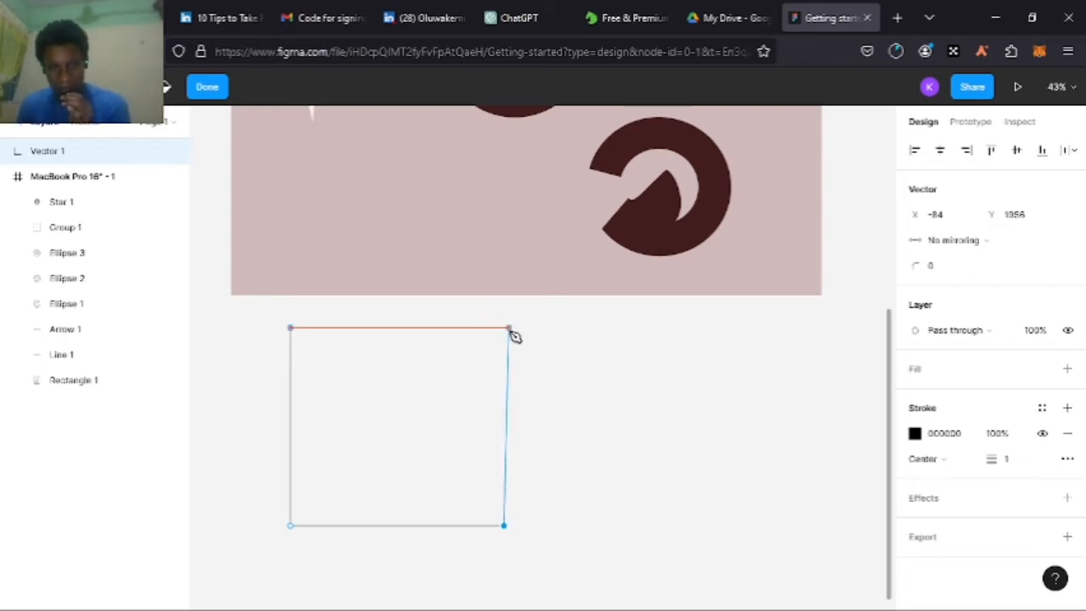
click(504, 329)
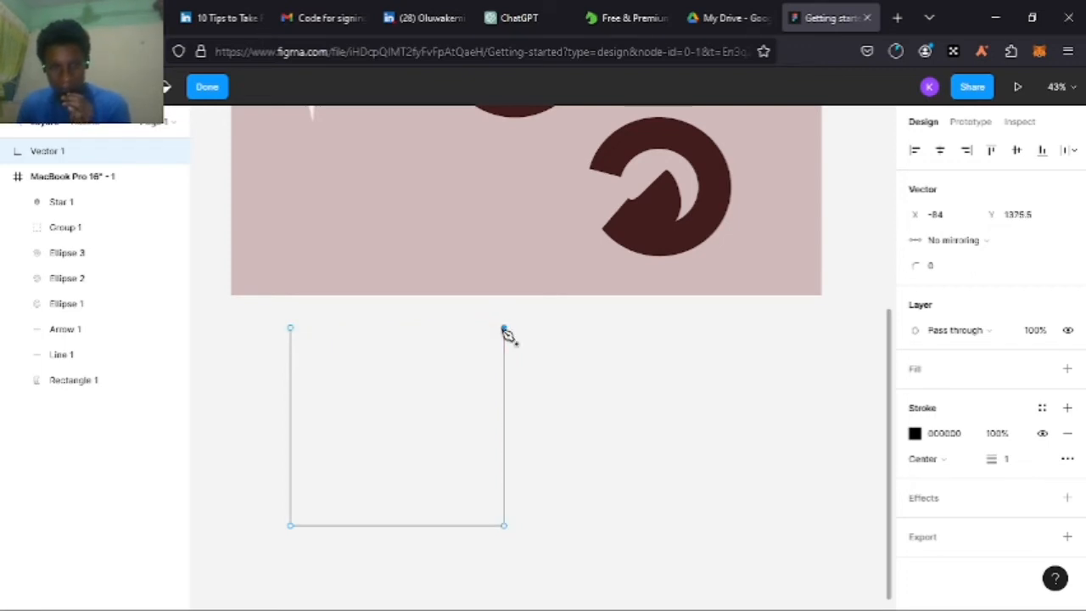
click(290, 328)
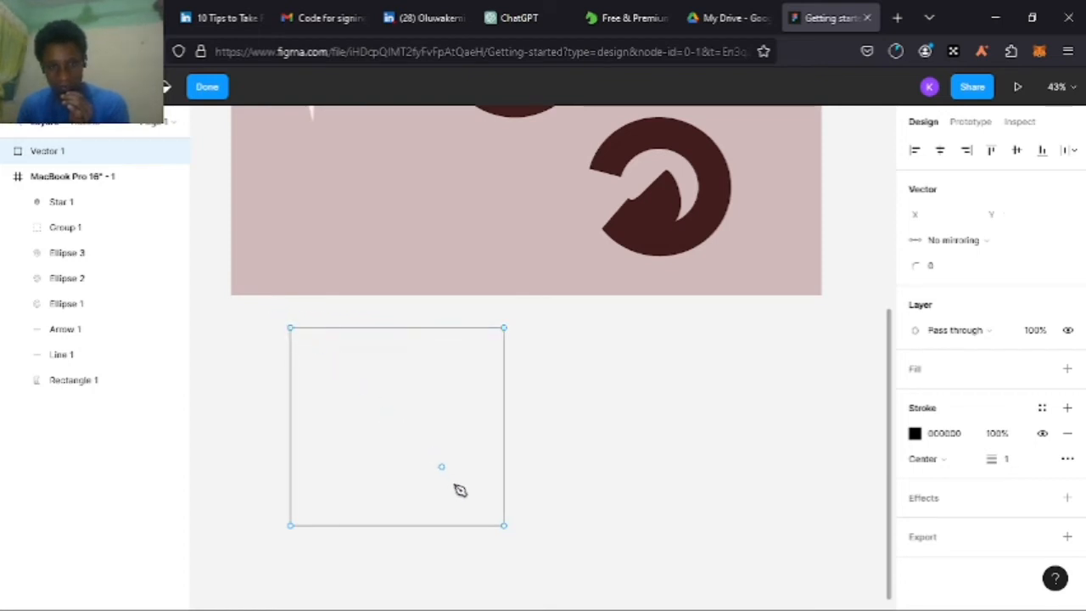
Add two diagonal pen lines joining the rectangle's opposite corners so they cross at its centre
click(504, 527)
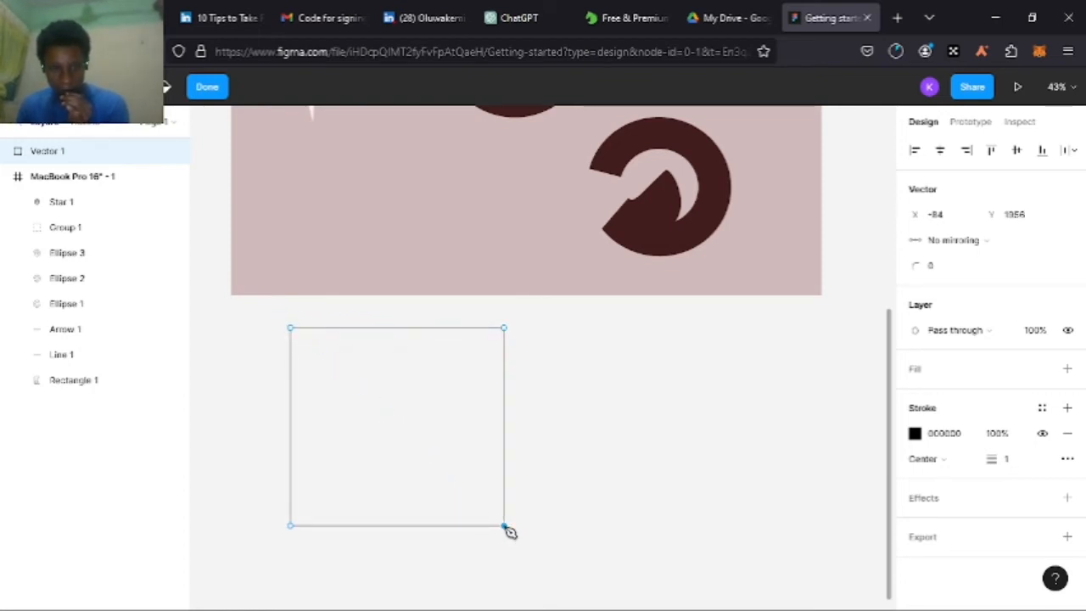
click(291, 330)
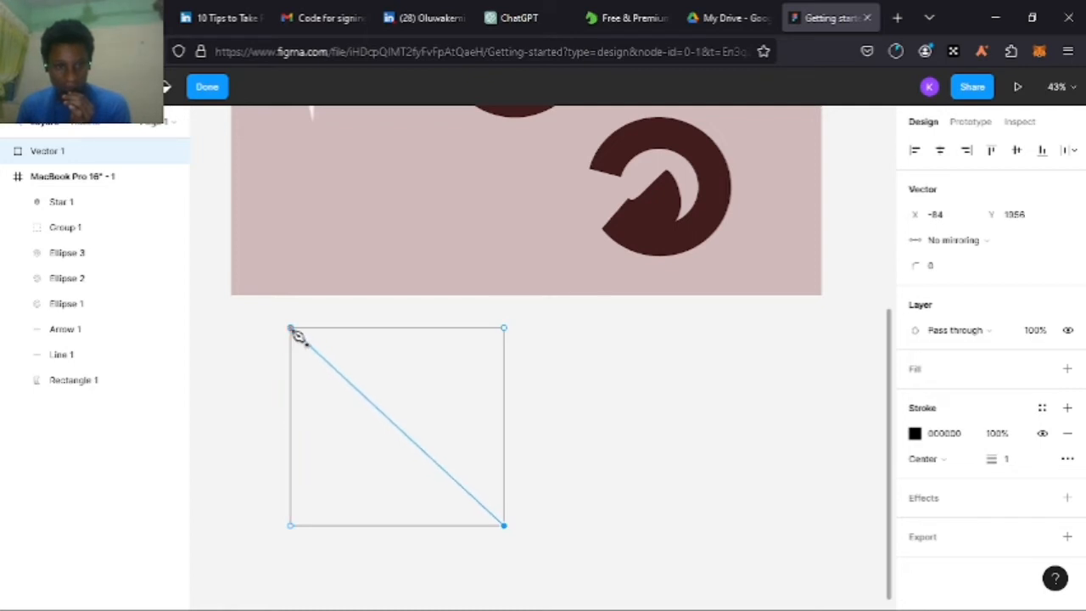
click(291, 525)
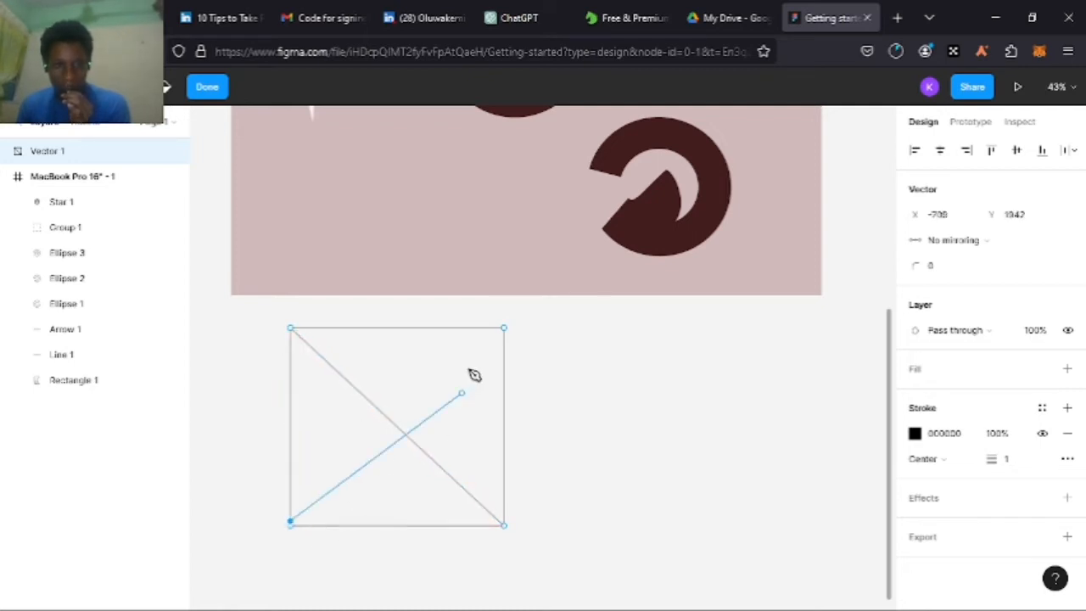
click(504, 330)
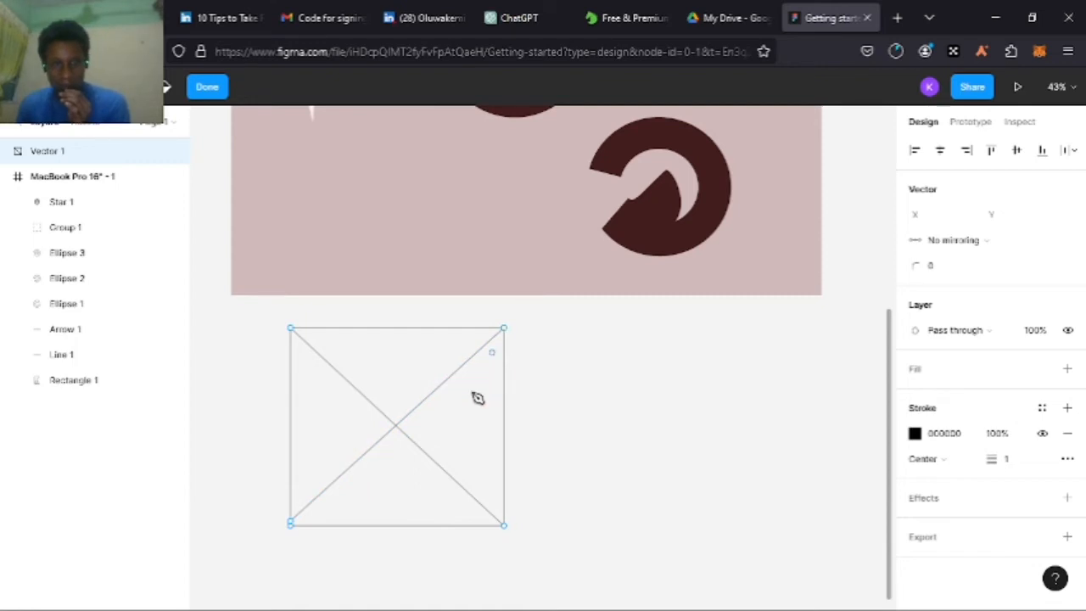
Draw a vertical pen line from the top edge's midpoint through the centre down to the bottom edge
click(396, 329)
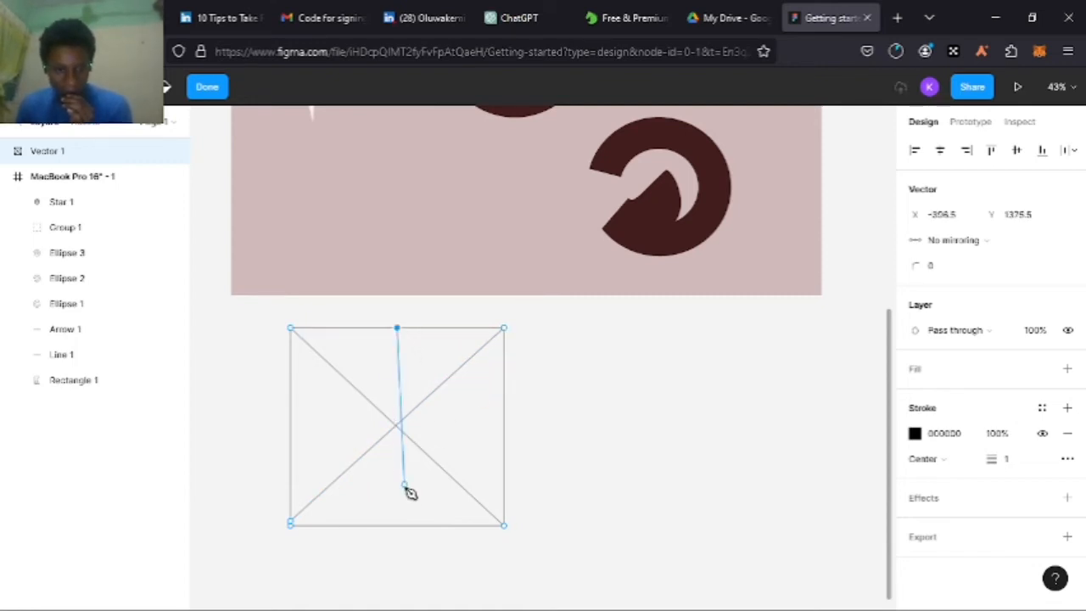
click(396, 427)
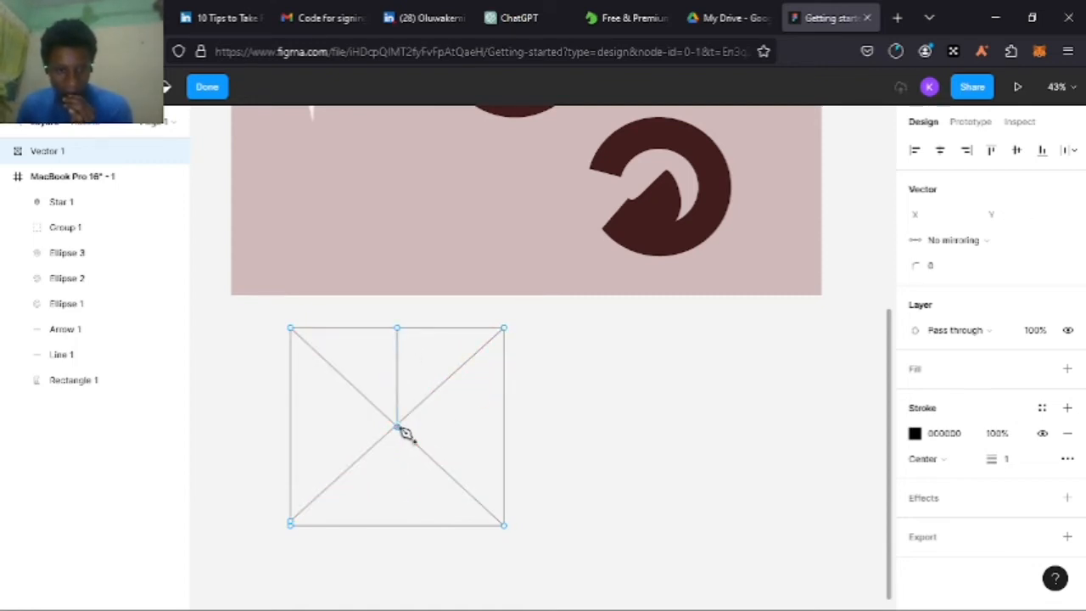
click(397, 425)
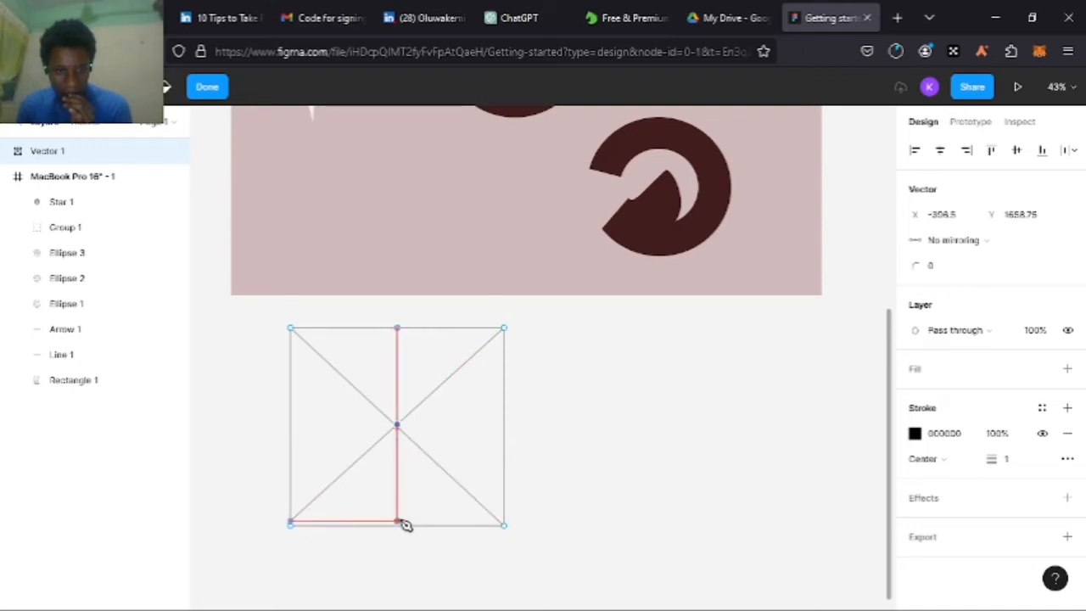
click(402, 523)
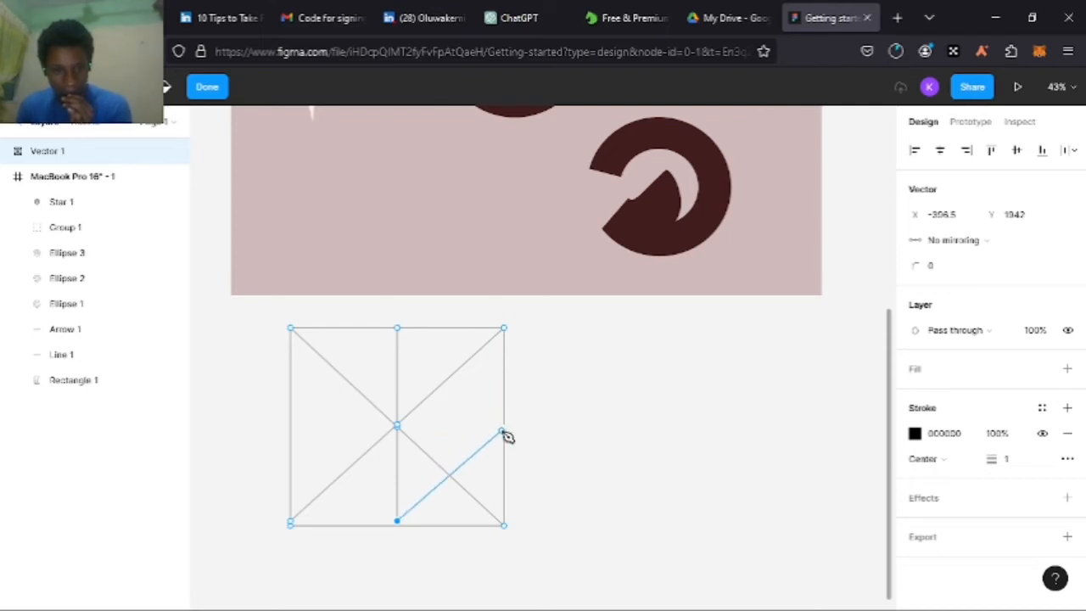
Join the bottom midpoint diagonally to the right edge's midpoint, and draw horizontal pen lines linking the centre to the right and left edge midpoints
click(504, 428)
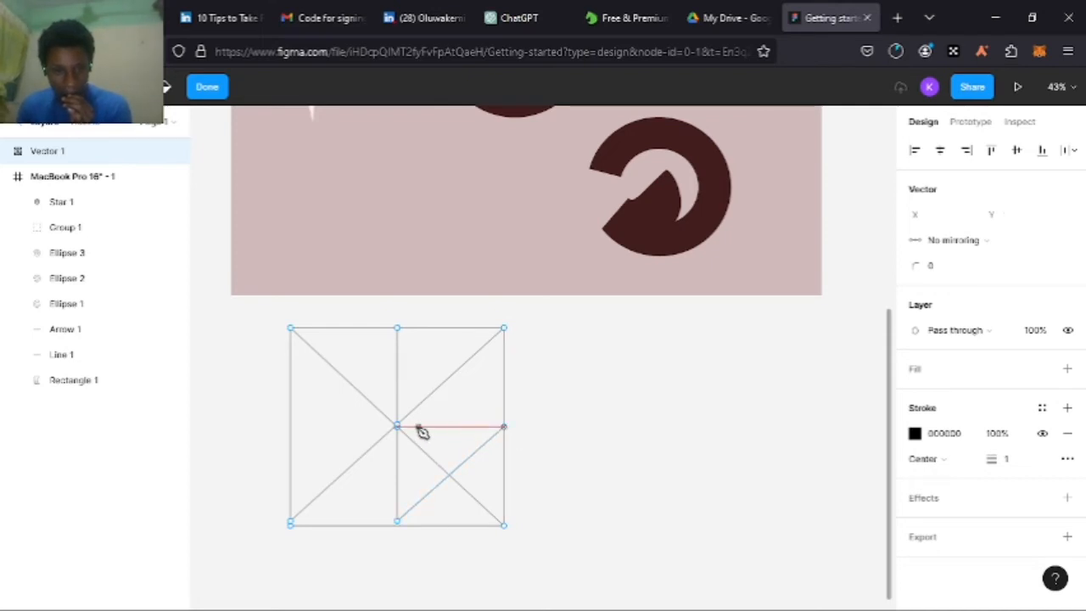
key(Escape)
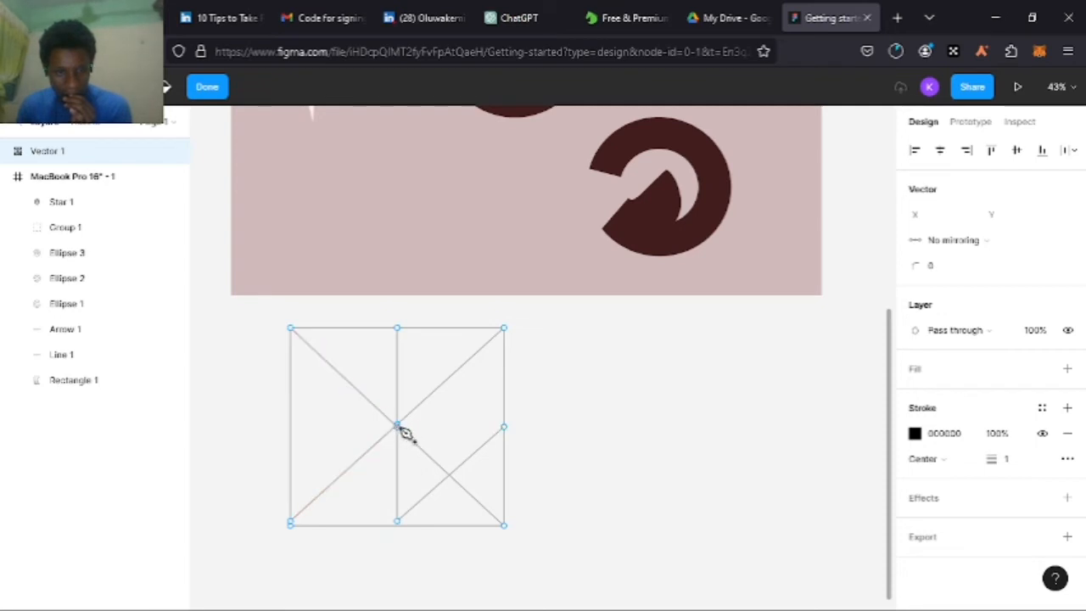
click(397, 424)
click(504, 427)
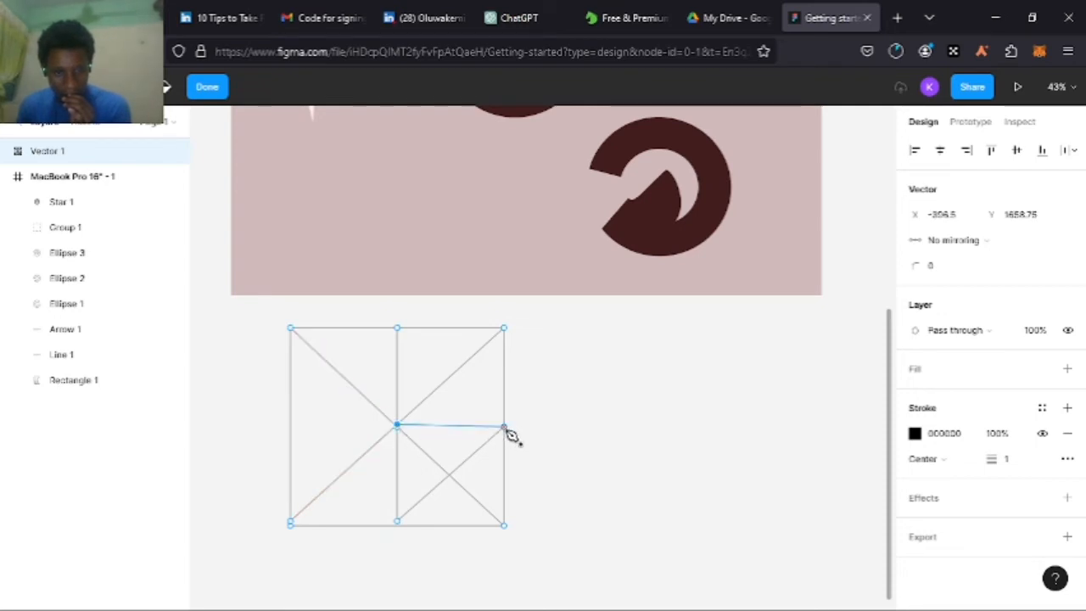
key(Escape)
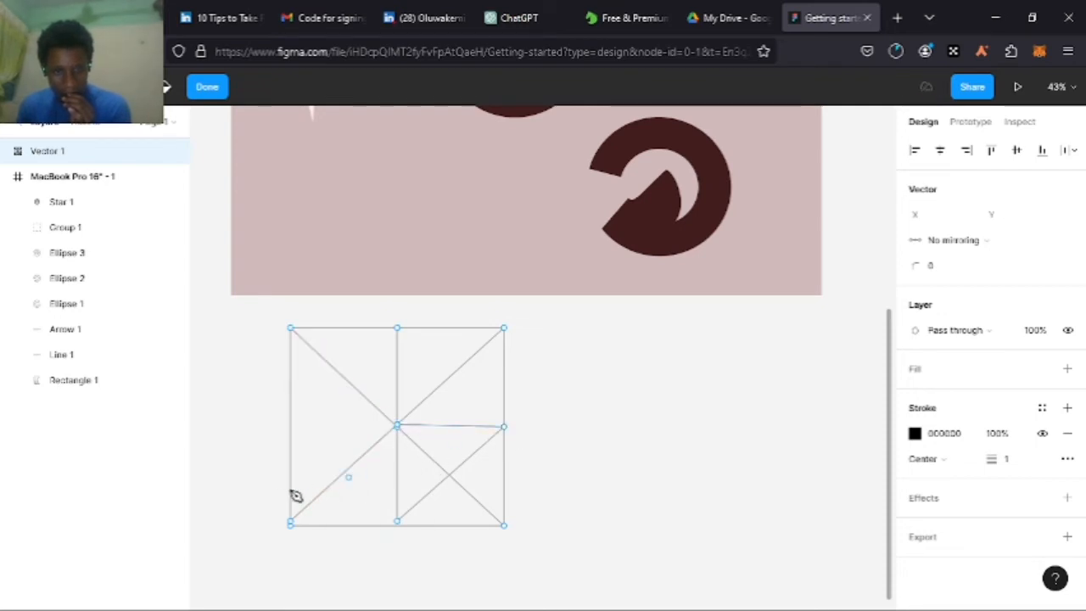
click(291, 426)
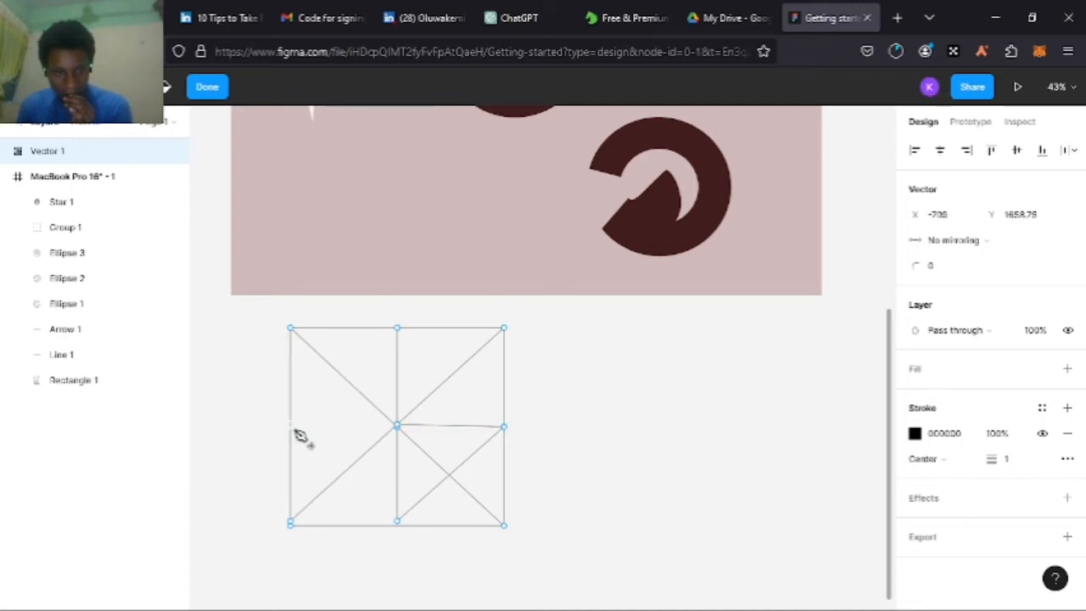
click(395, 423)
Connect the bottom, left, top and right midpoints with the remaining diagonals, finish the path, and move the grid left to X -816, Y 1376
scroll(393, 501, down, 1)
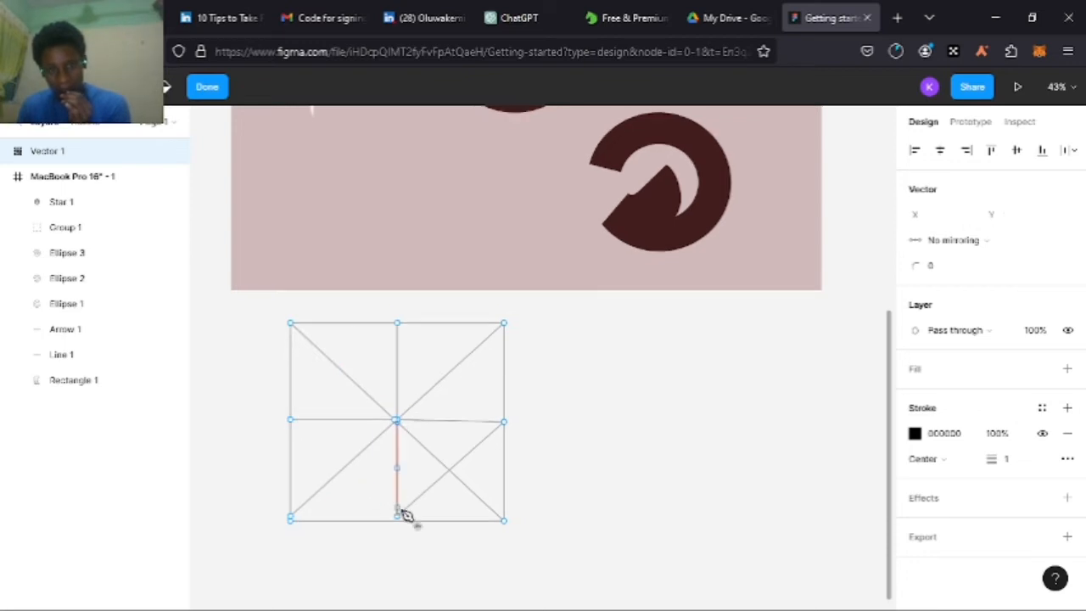
click(395, 516)
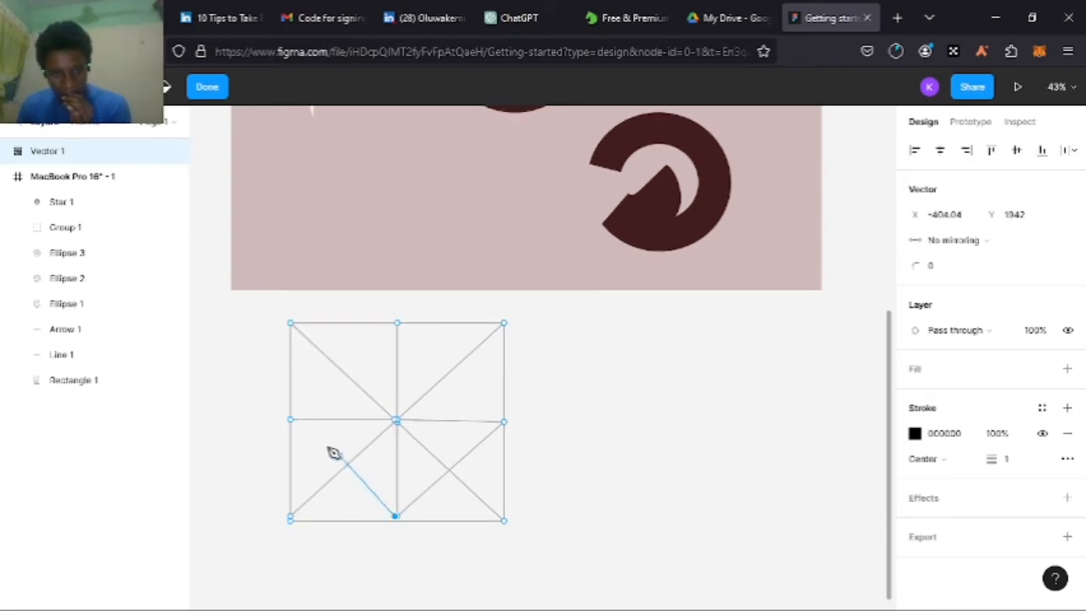
click(291, 421)
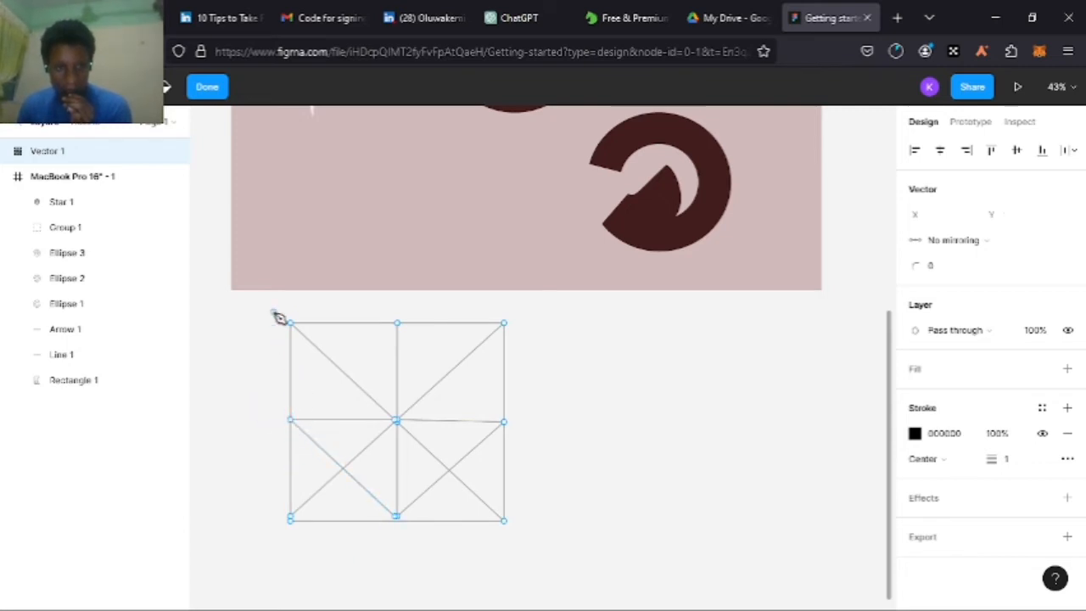
click(396, 323)
click(291, 421)
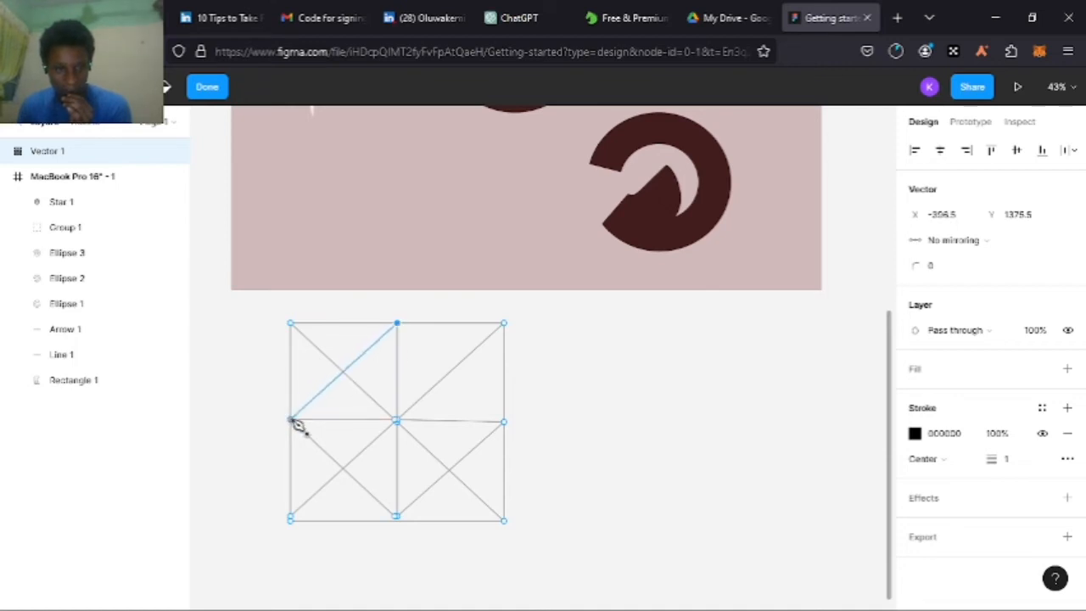
click(397, 324)
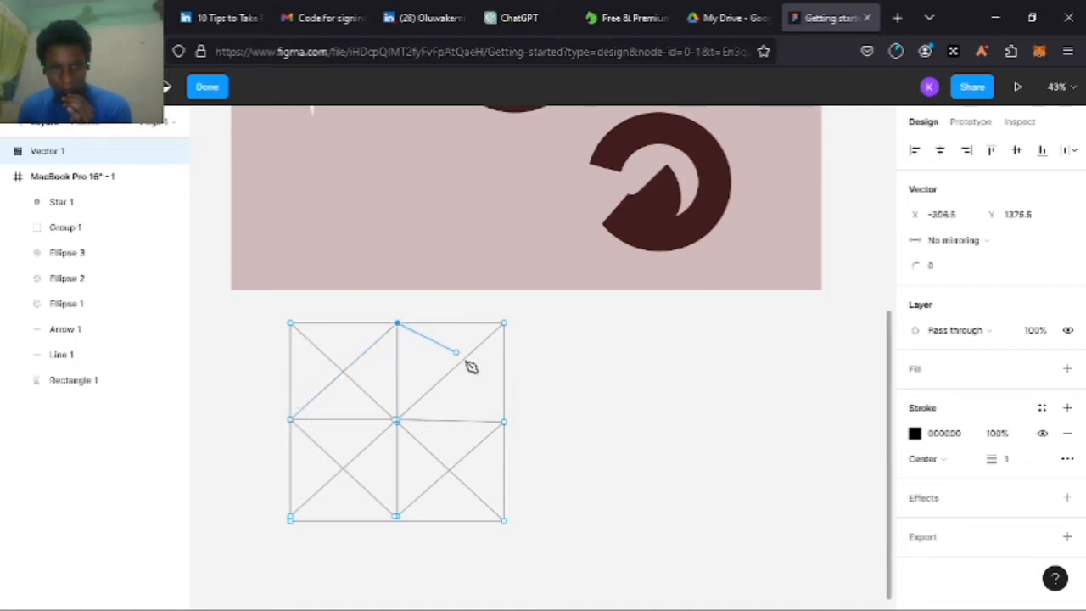
click(504, 420)
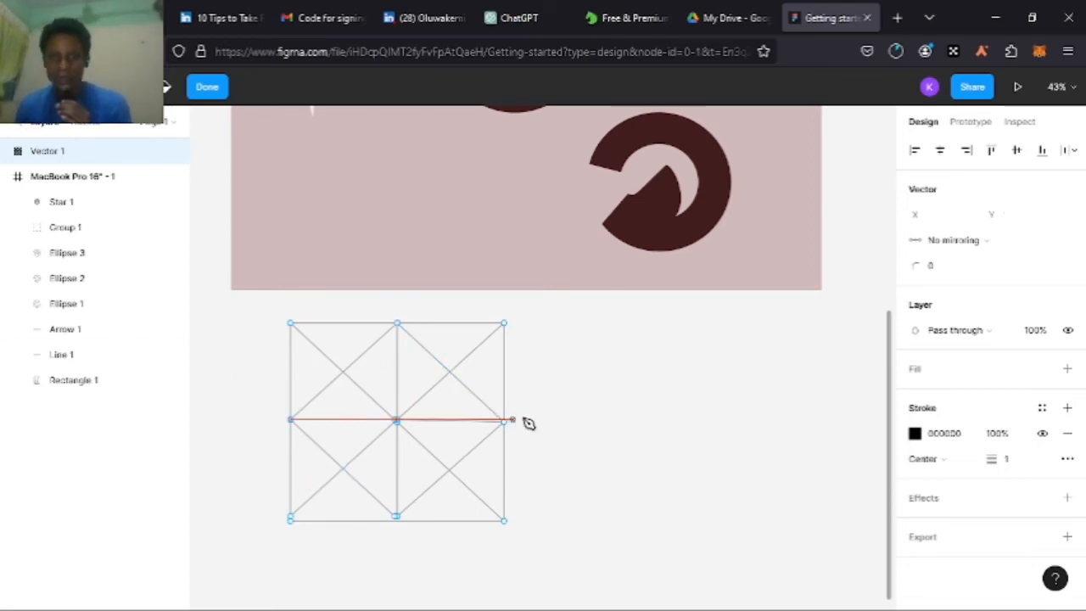
click(201, 86)
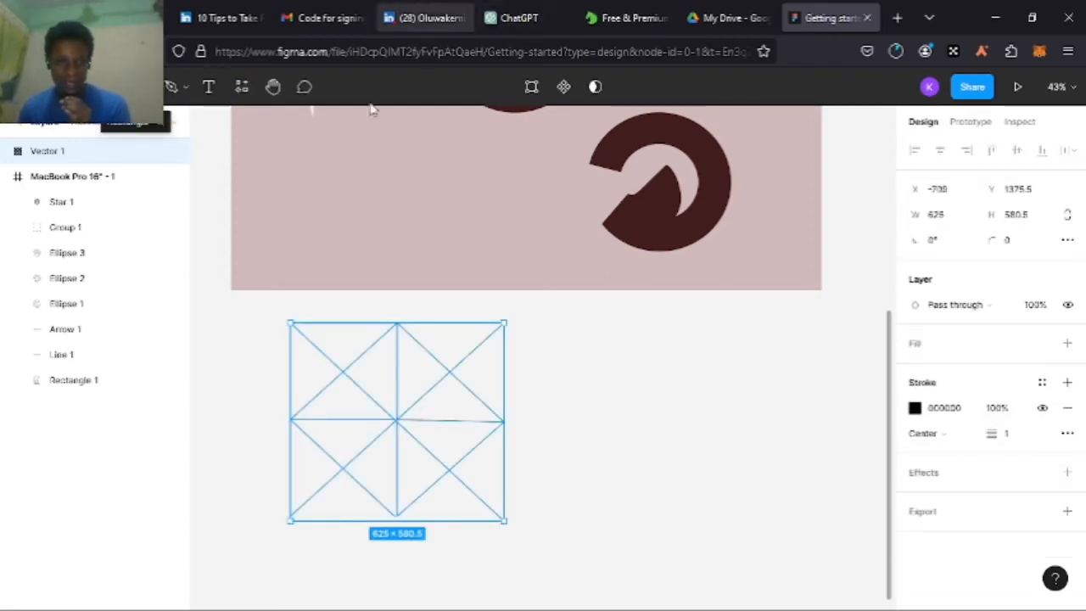
drag(395, 427, 357, 427)
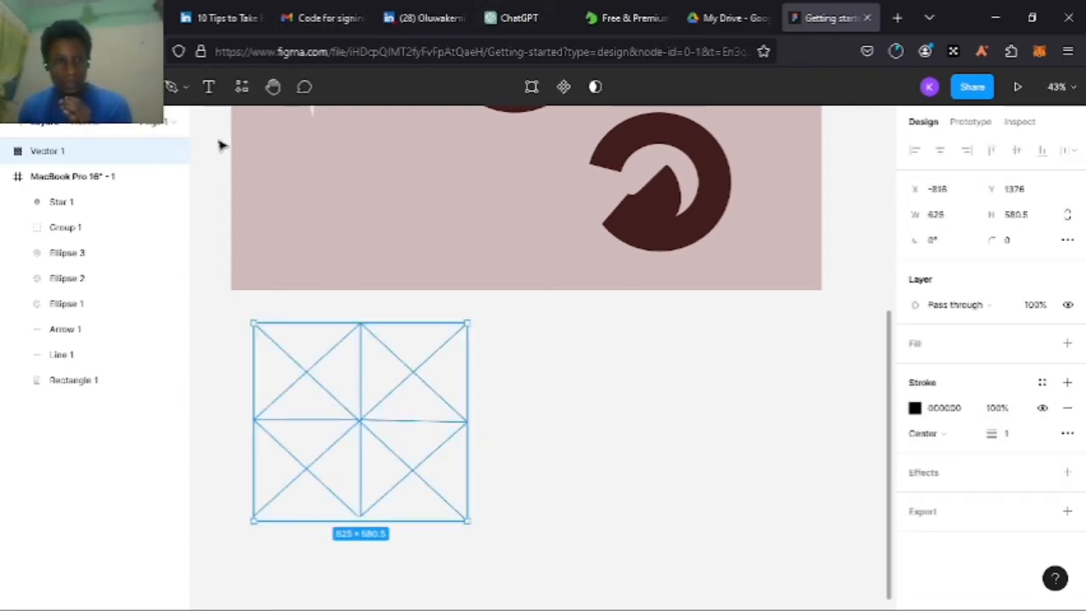
Using the Pencil, sketch freehand strokes beside the grid: an open three-sided box, a wavy line inside it, and a loop over its top
click(184, 88)
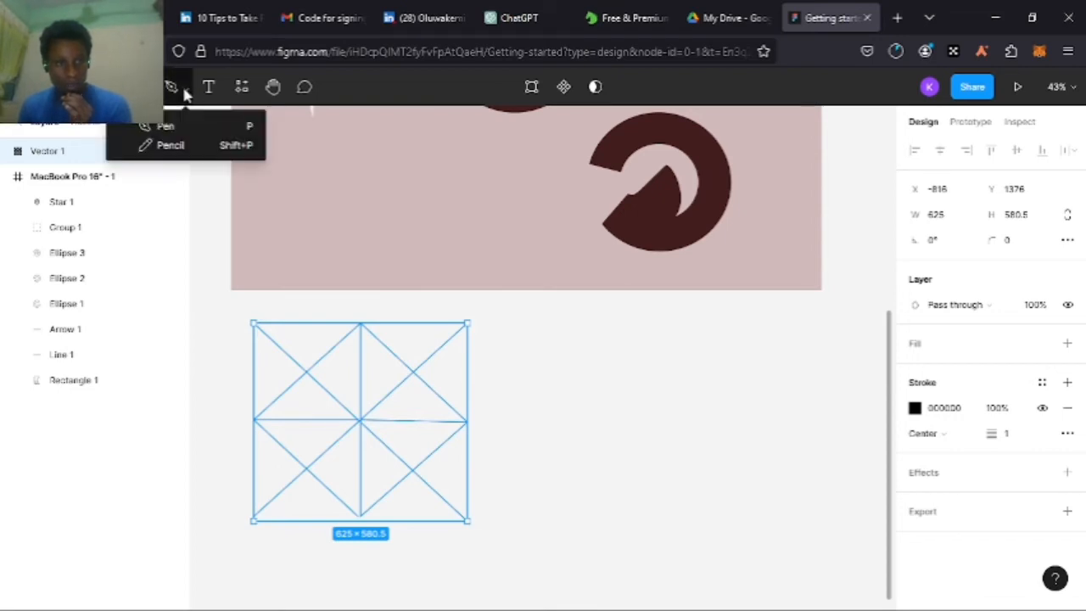
click(195, 145)
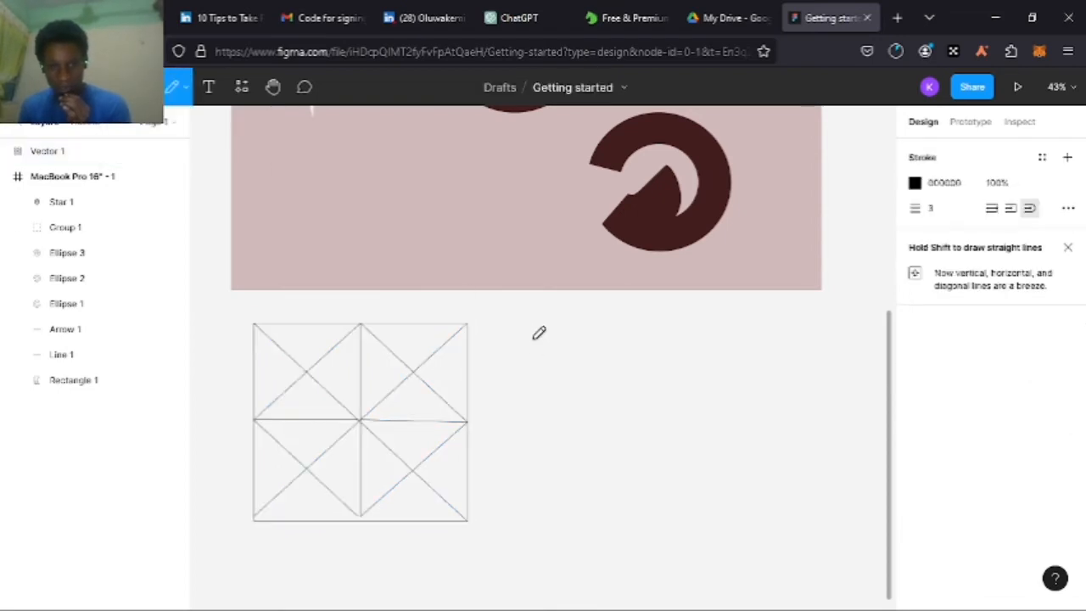
mouse_move(535, 318)
mouse_down()
mouse_move(546, 497)
mouse_move(615, 524)
mouse_move(759, 534)
mouse_up()
click(743, 355)
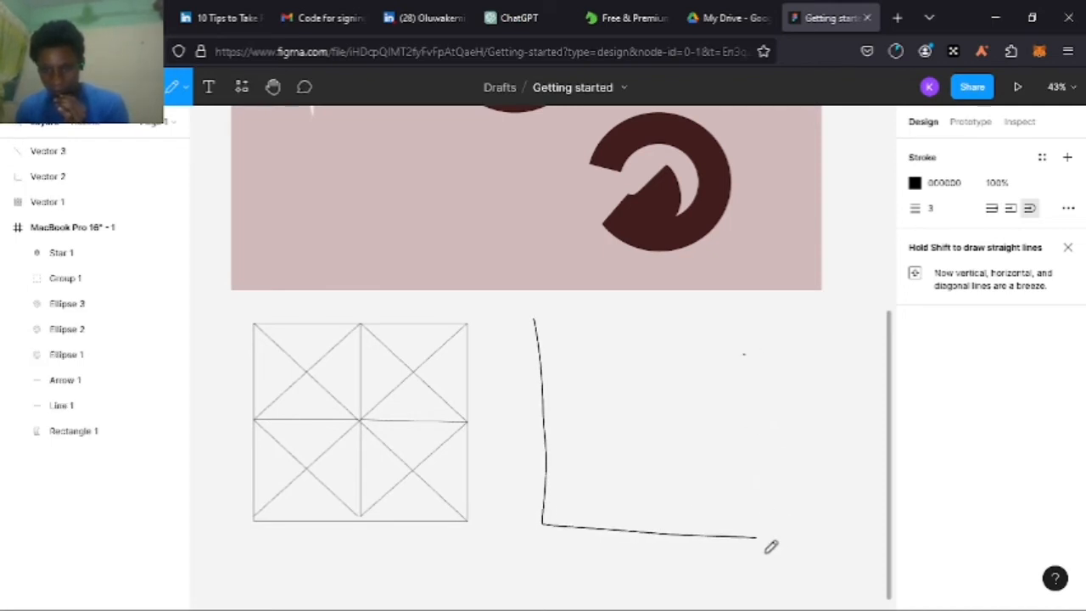
drag(758, 536, 739, 352)
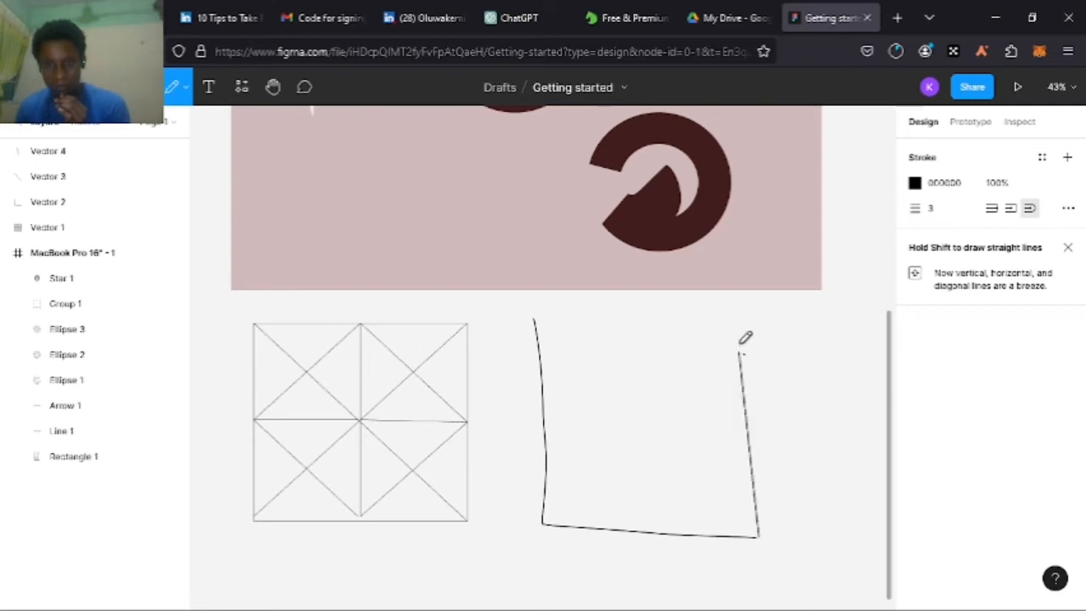
mouse_move(534, 319)
mouse_down()
mouse_move(573, 313)
mouse_move(586, 434)
mouse_move(575, 490)
mouse_move(625, 492)
mouse_move(621, 406)
mouse_move(667, 443)
mouse_move(687, 487)
mouse_move(682, 383)
mouse_move(713, 334)
mouse_move(743, 343)
mouse_move(742, 360)
mouse_up()
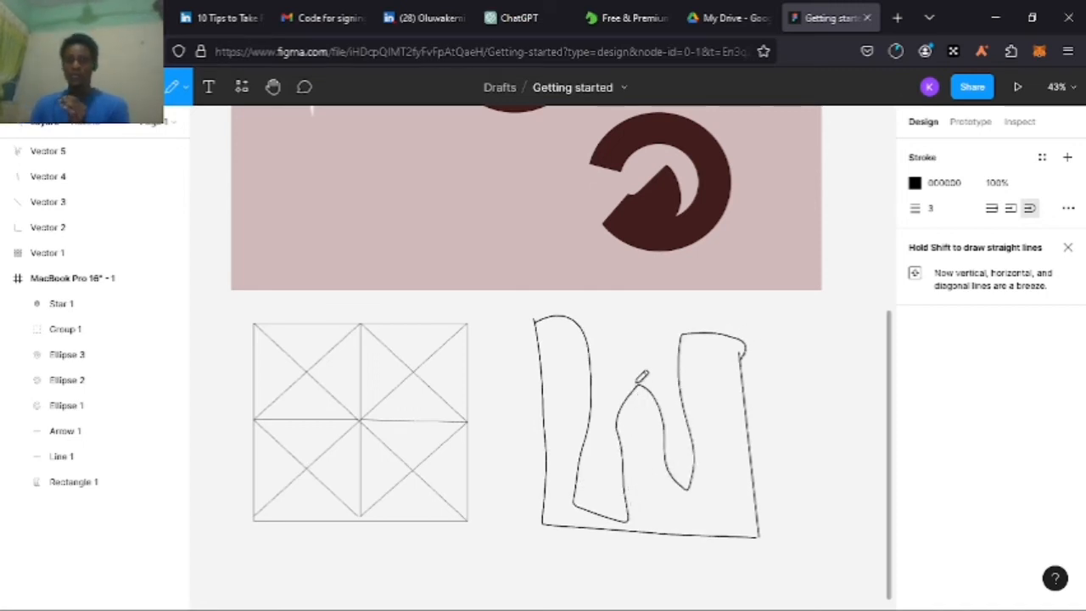
mouse_move(529, 323)
mouse_down()
mouse_move(687, 277)
mouse_move(750, 293)
mouse_move(757, 328)
mouse_move(752, 348)
mouse_move(656, 326)
mouse_move(535, 308)
mouse_up()
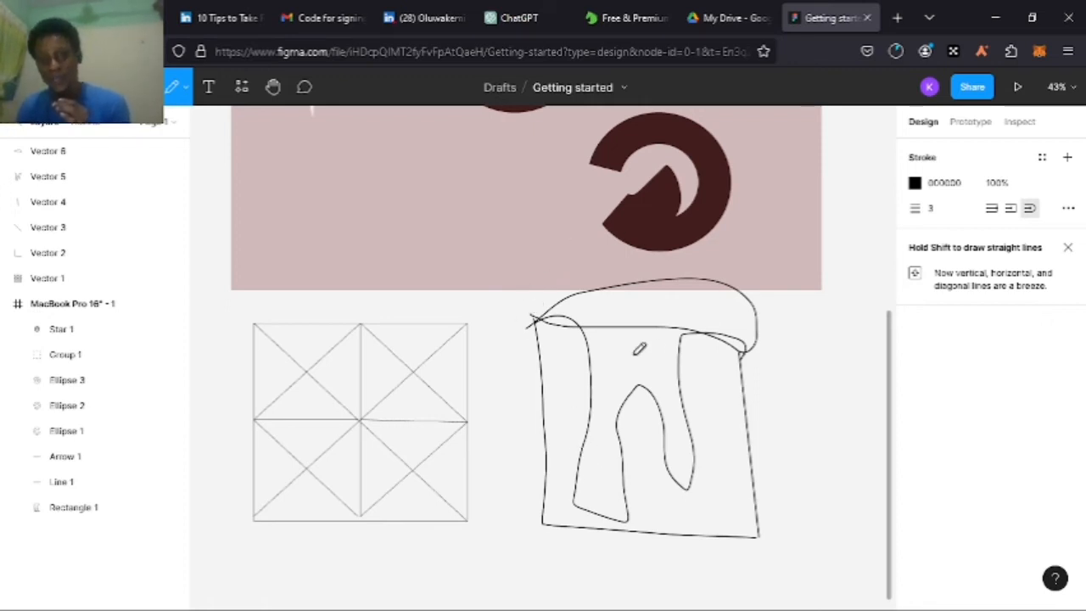
Add an empty fixed-size text box of about 982 × 560 in the blank area below the grid
scroll(534, 309, down, 1)
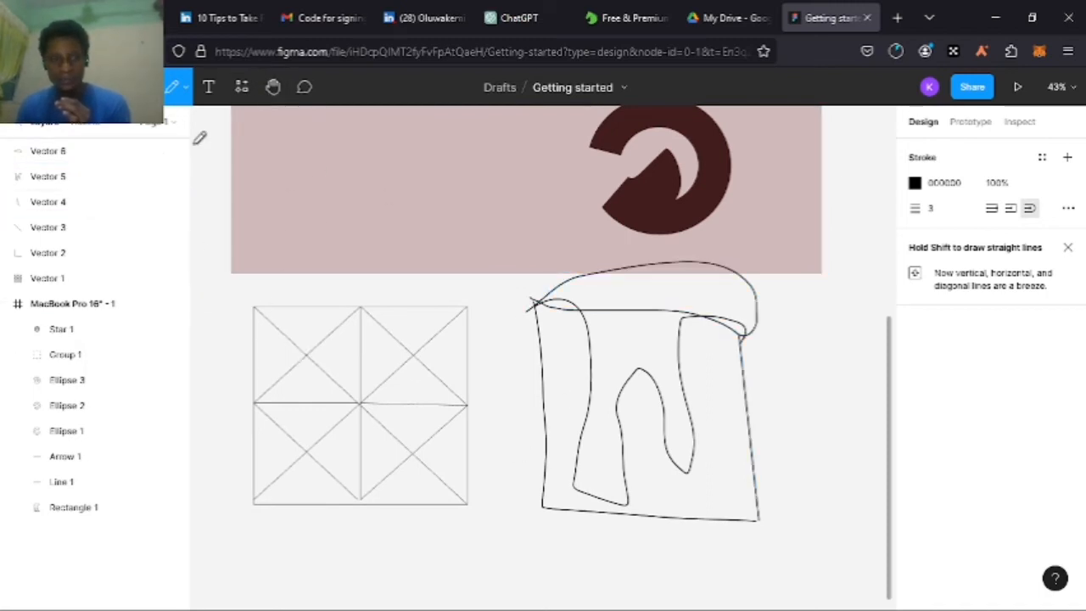
click(209, 90)
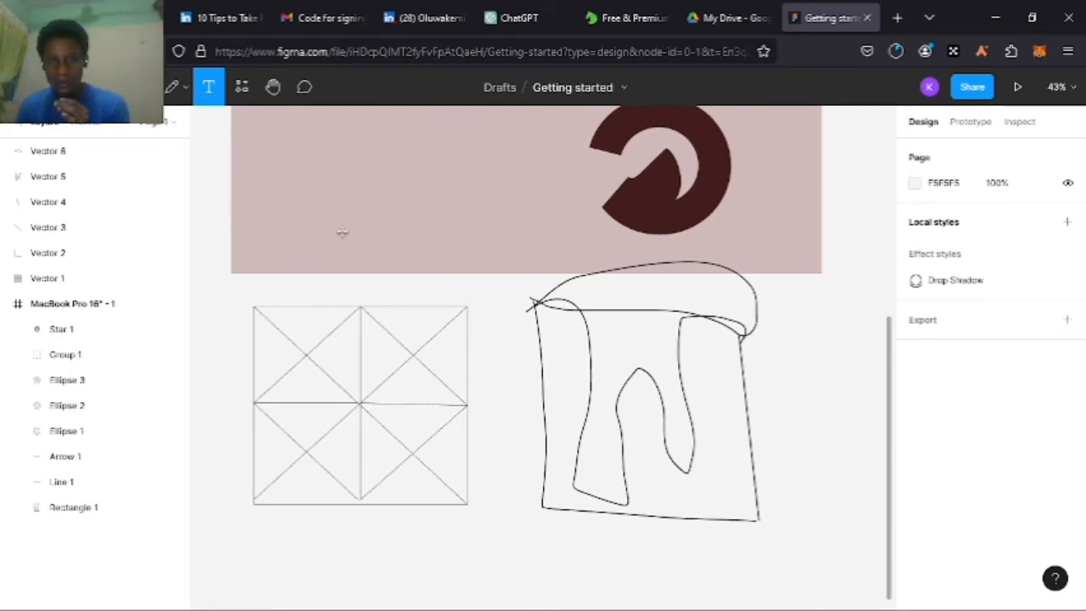
scroll(342, 233, down, 5)
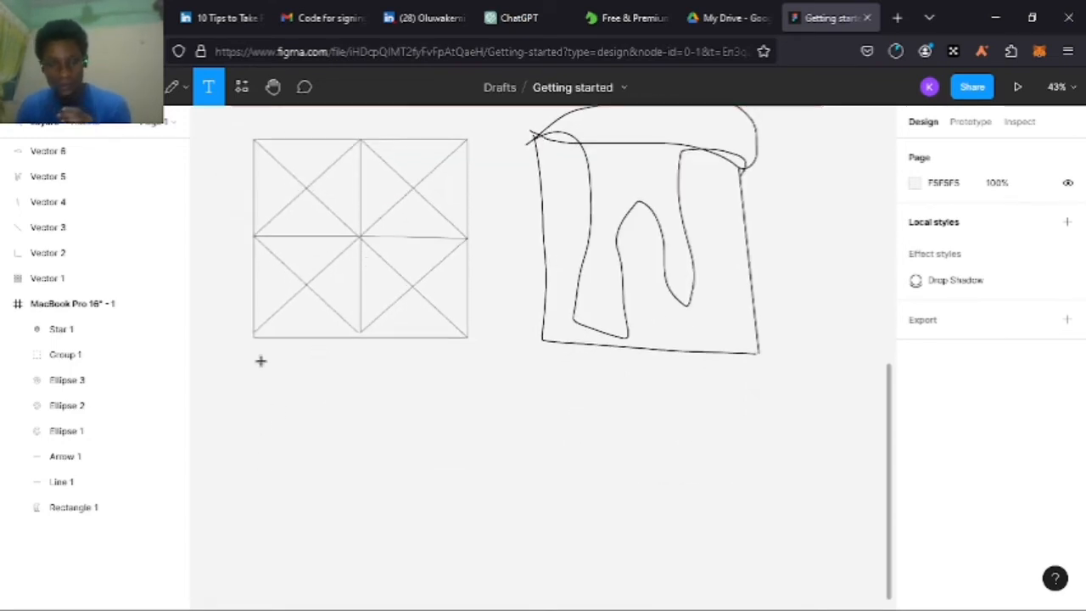
scroll(282, 386, up, 1)
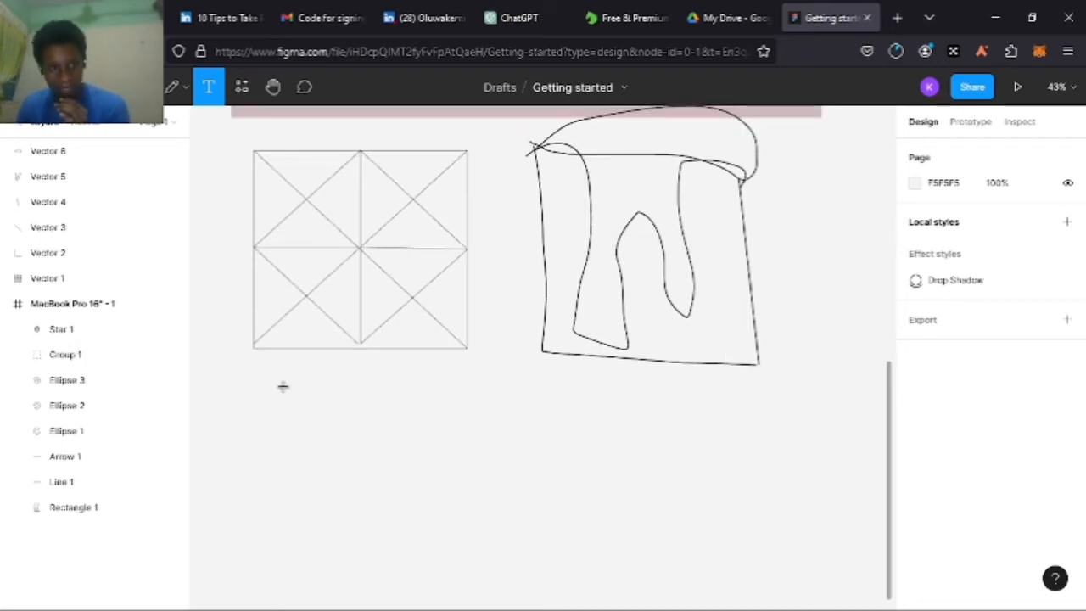
scroll(283, 386, down, 4)
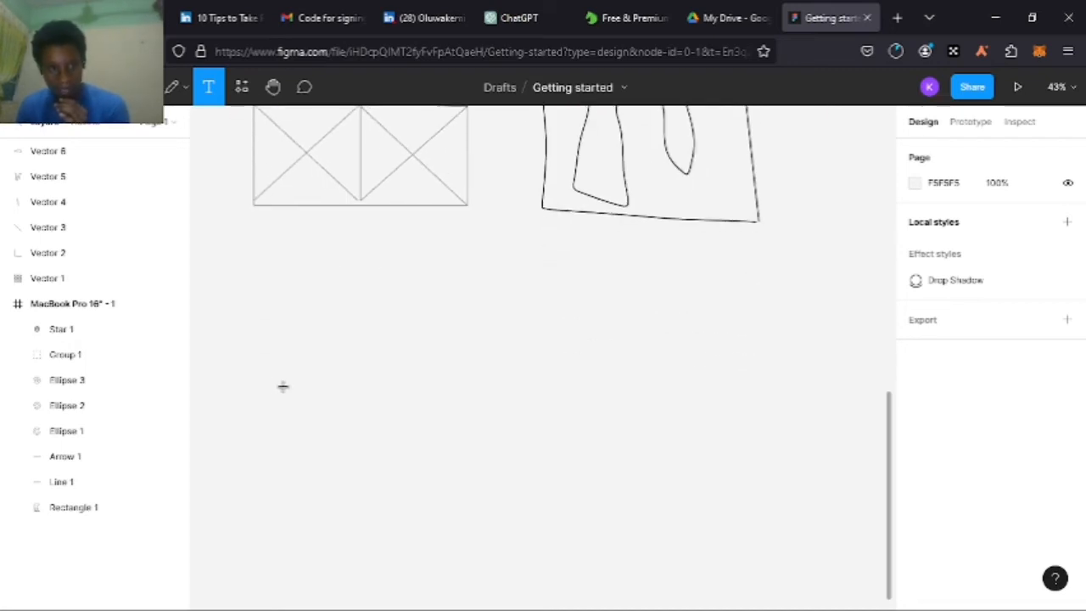
click(254, 232)
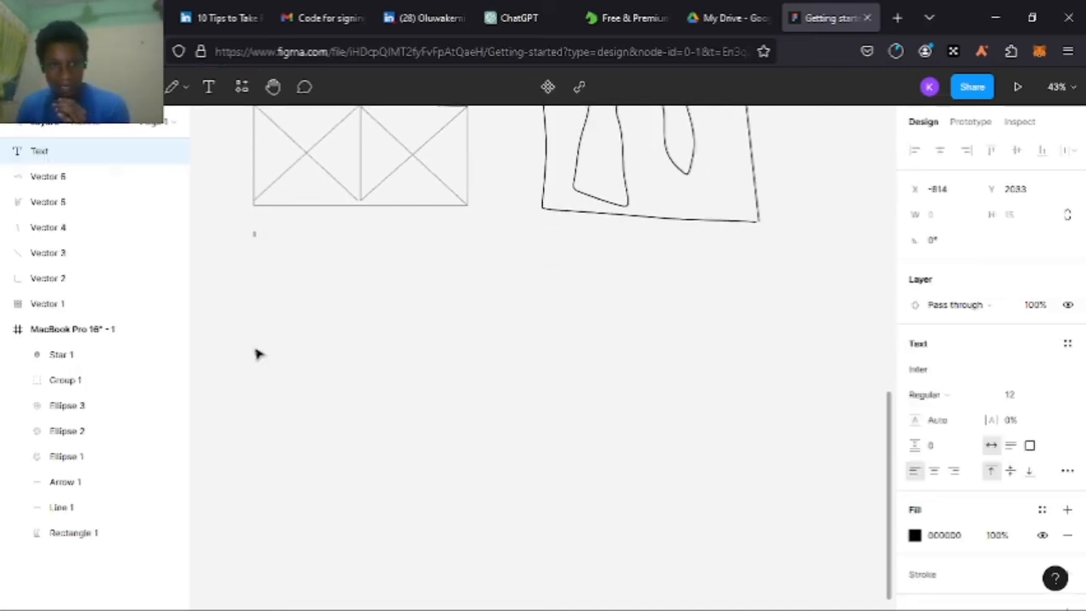
click(214, 98)
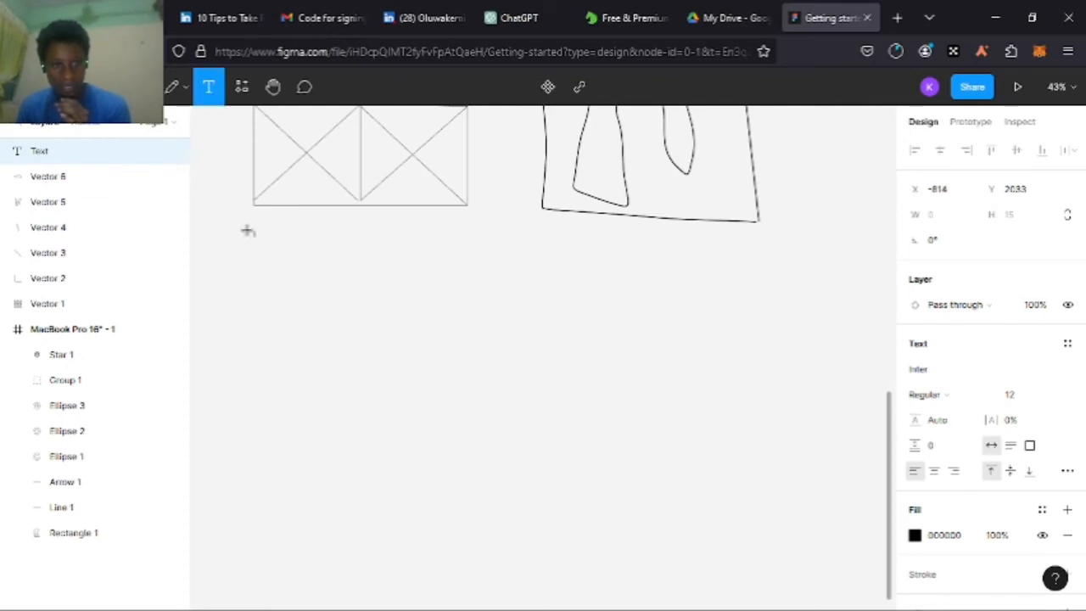
drag(247, 231, 584, 430)
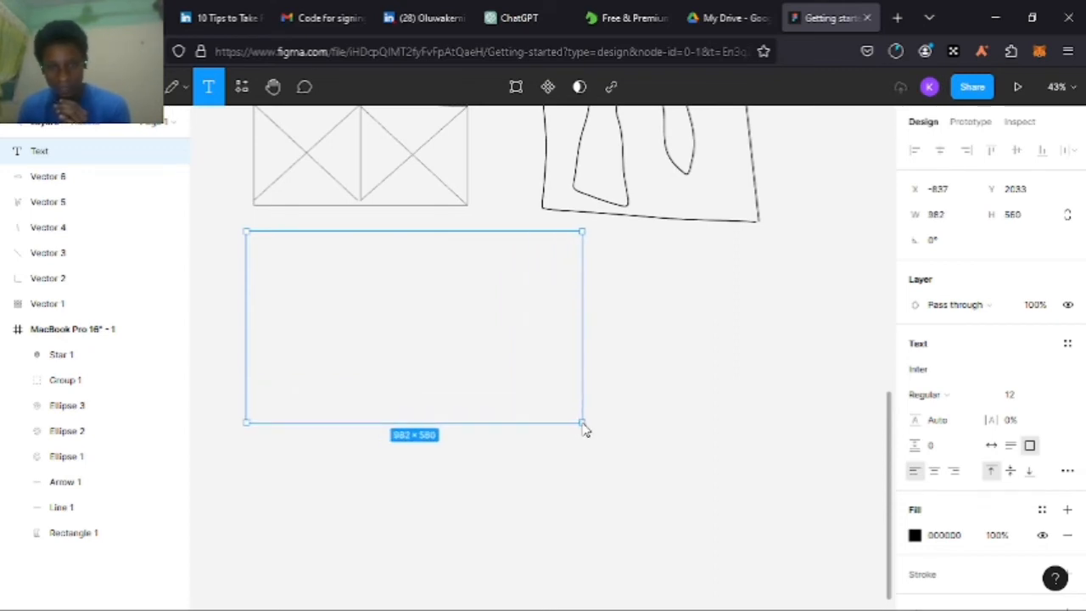
Resize the empty text box from its corner to about 996 × 550
drag(584, 431, 589, 433)
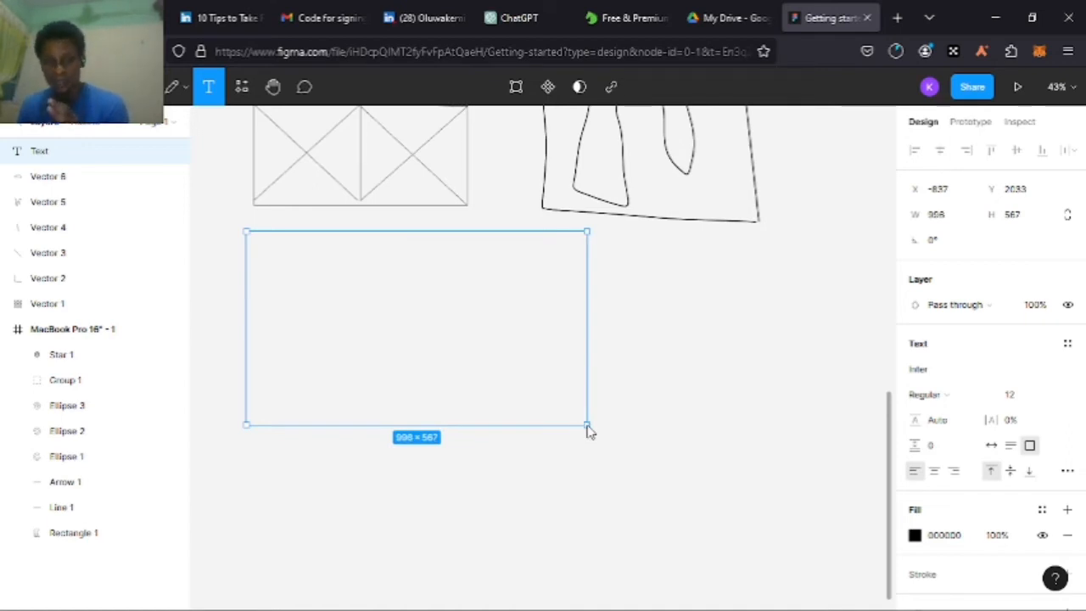
drag(589, 432, 601, 414)
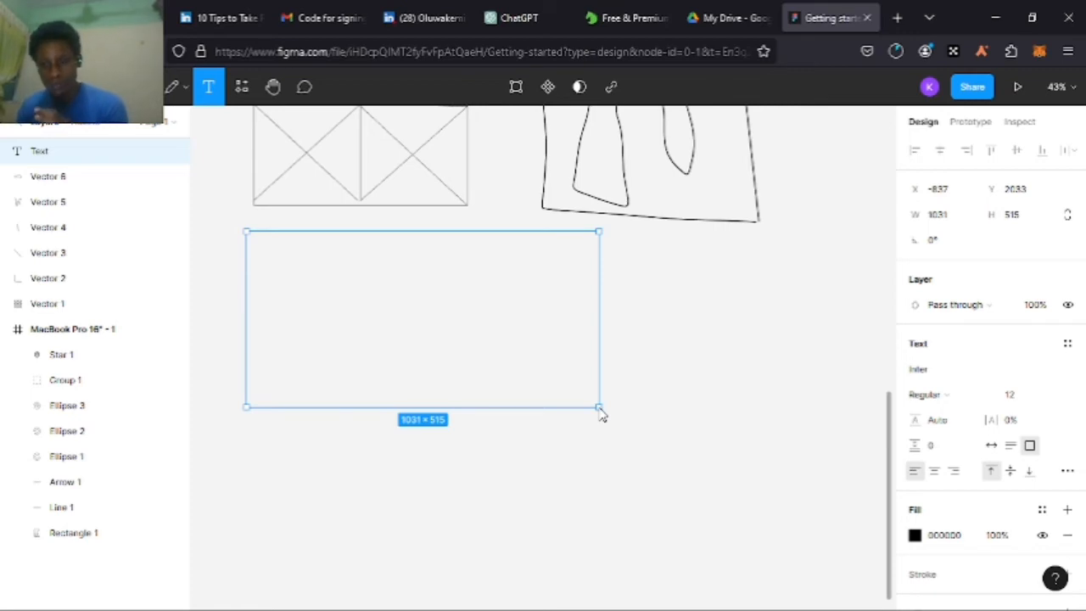
mouse_move(601, 414)
mouse_down()
mouse_move(591, 402)
mouse_move(587, 420)
mouse_up()
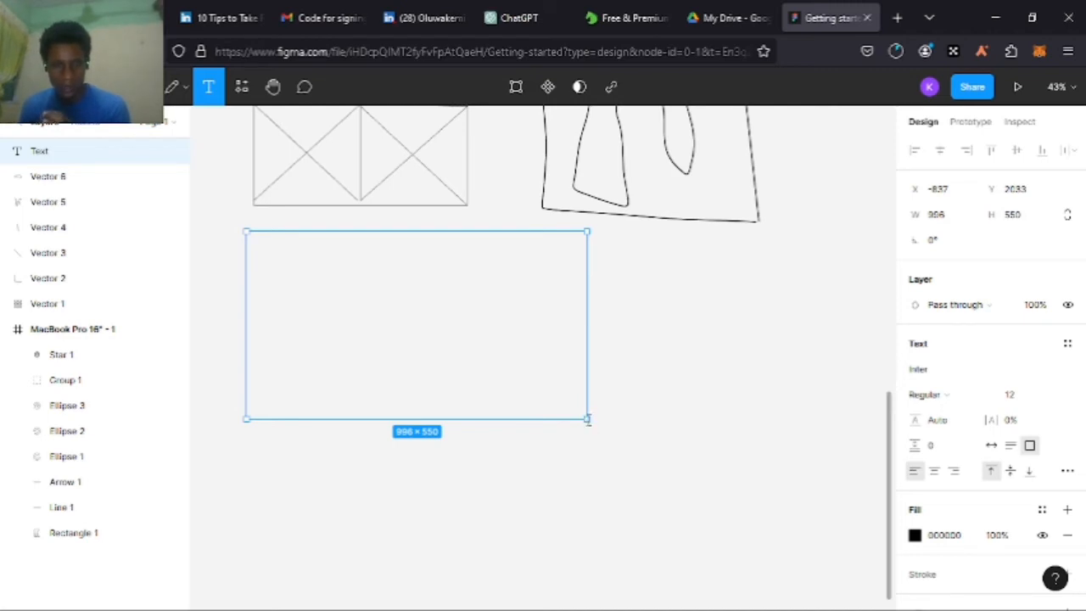
drag(587, 420, 587, 420)
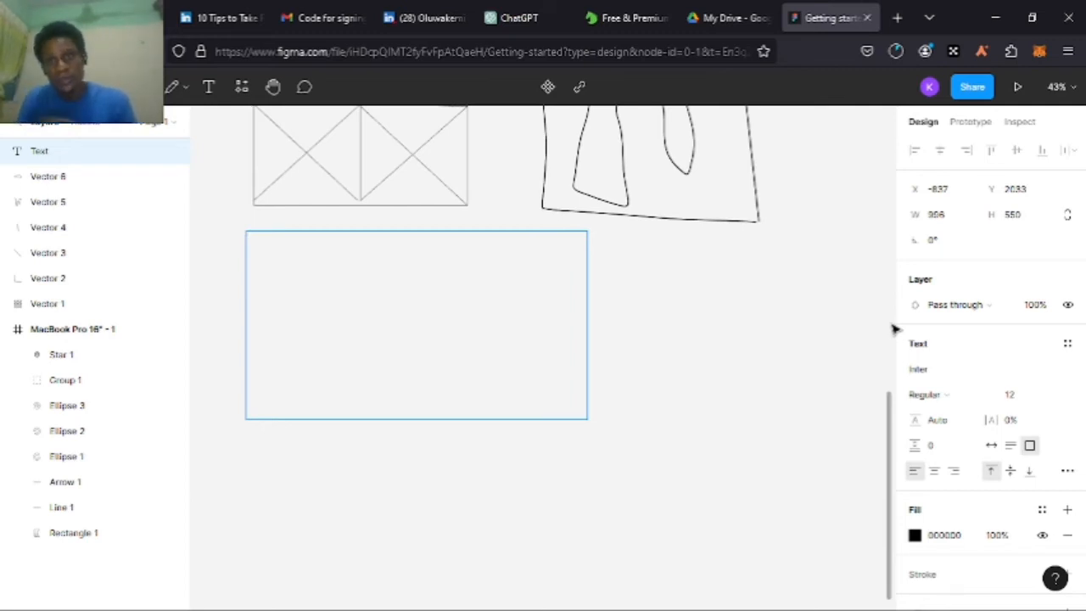
Search the web for "lorem ipsum generator" in a new browser tab and open the lipsum.com result
click(896, 18)
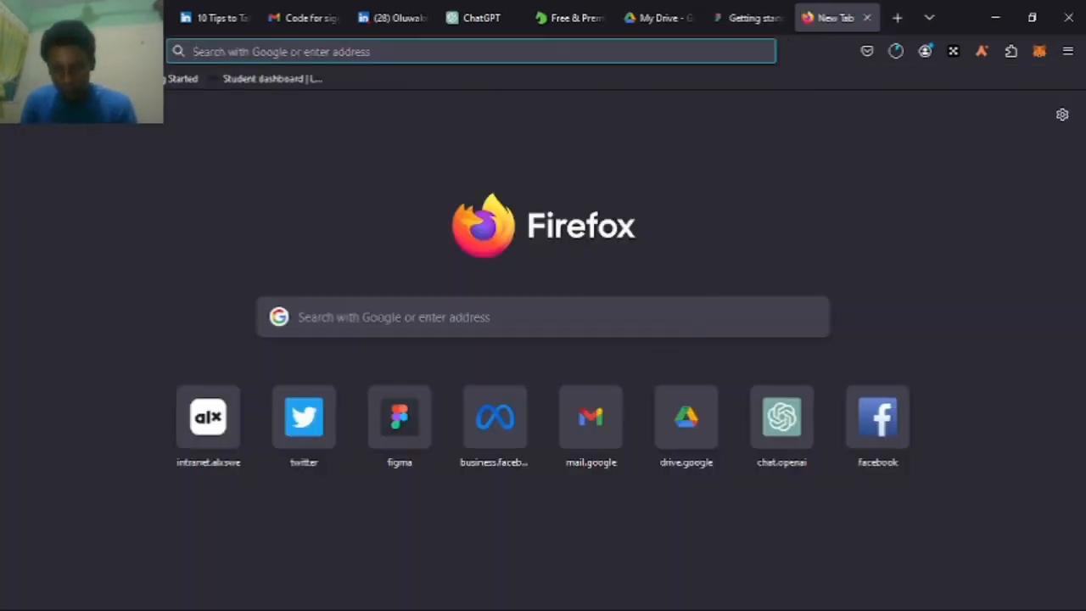
text(lorem)
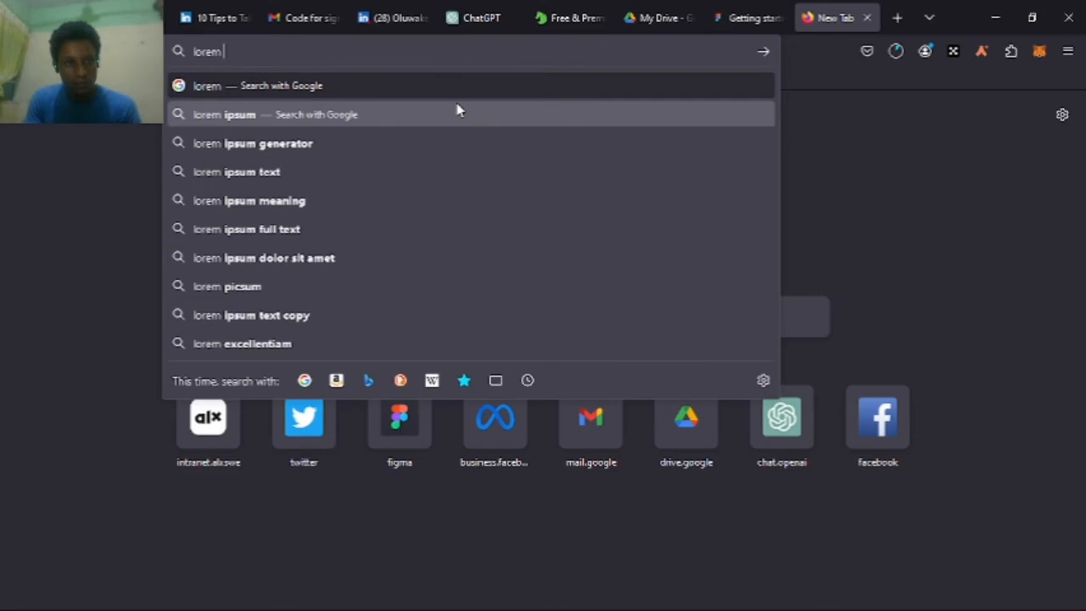
click(374, 147)
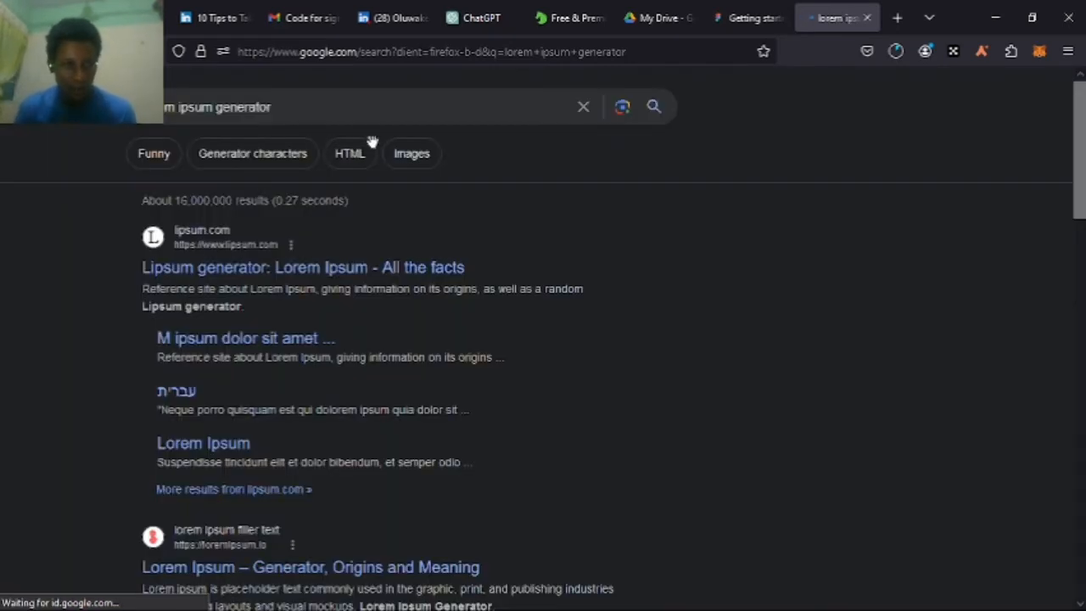
scroll(471, 355, down, 3)
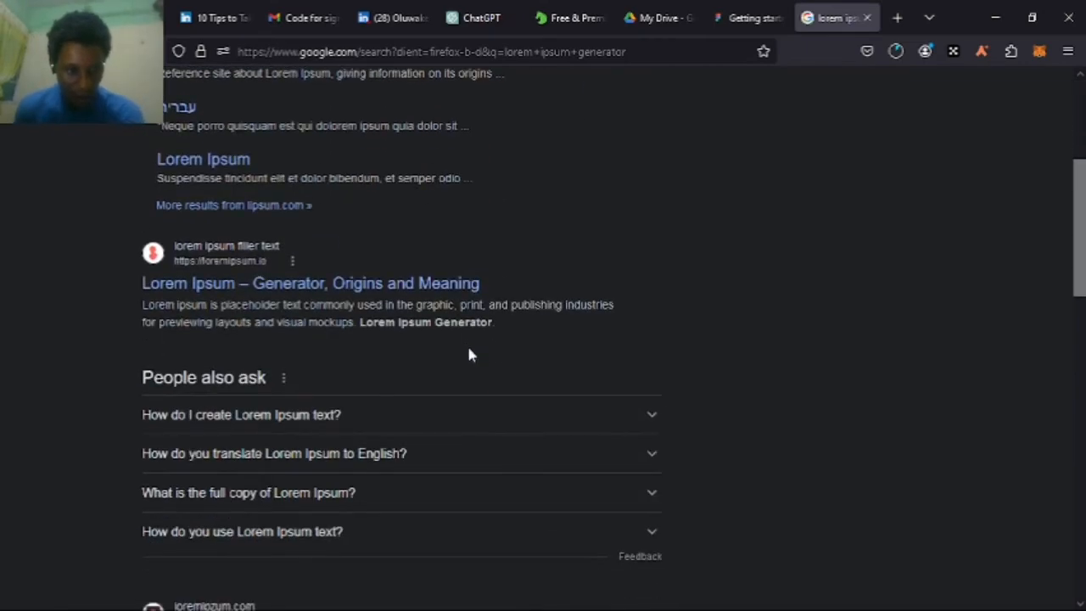
scroll(458, 390, down, 5)
scroll(383, 429, up, 8)
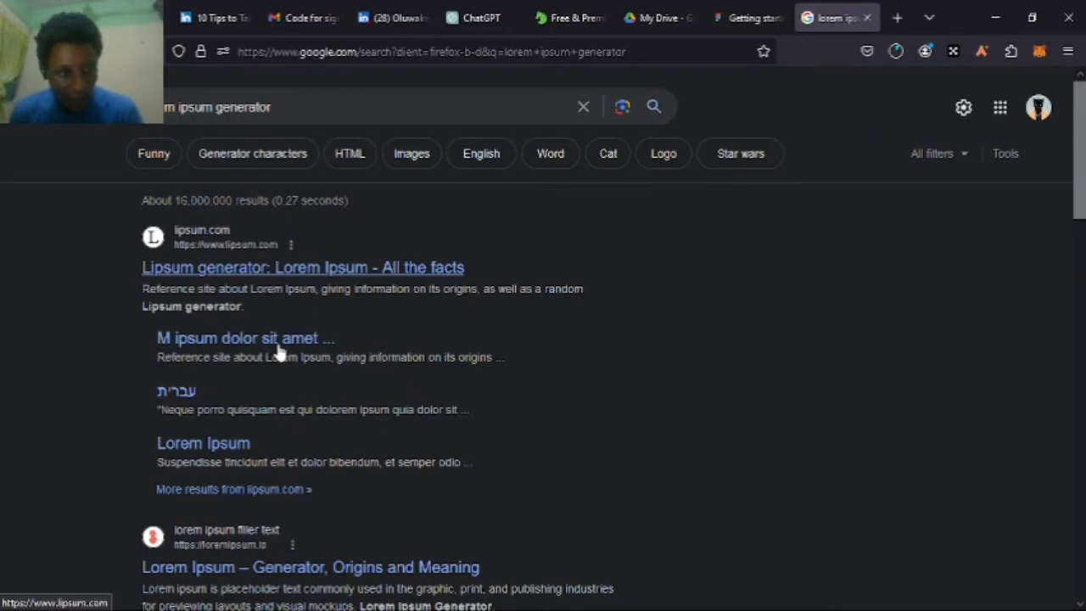
click(320, 273)
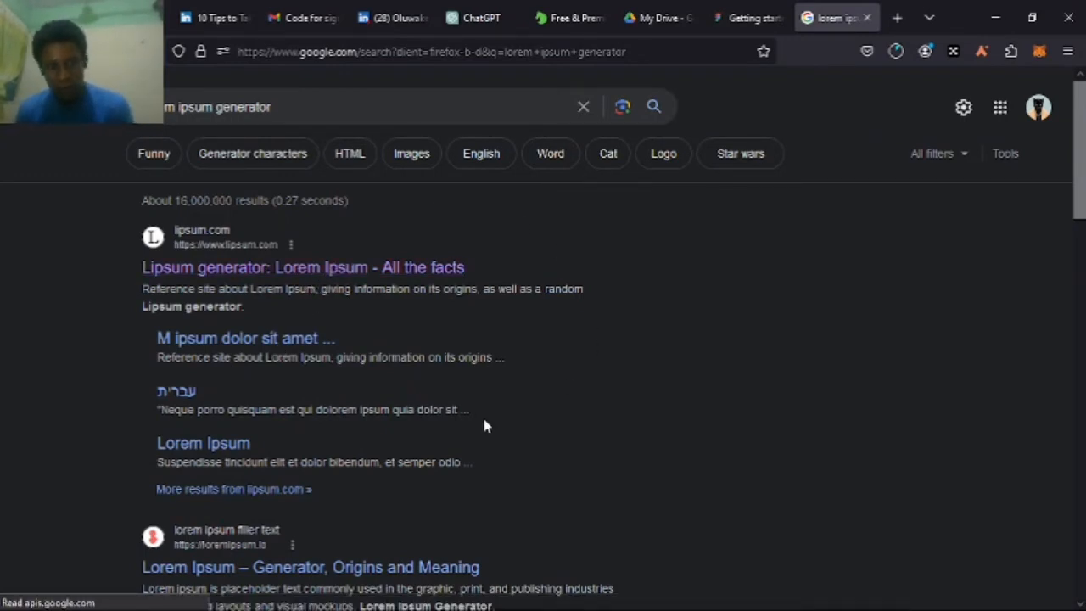
scroll(484, 425, down, 3)
scroll(483, 426, down, 2)
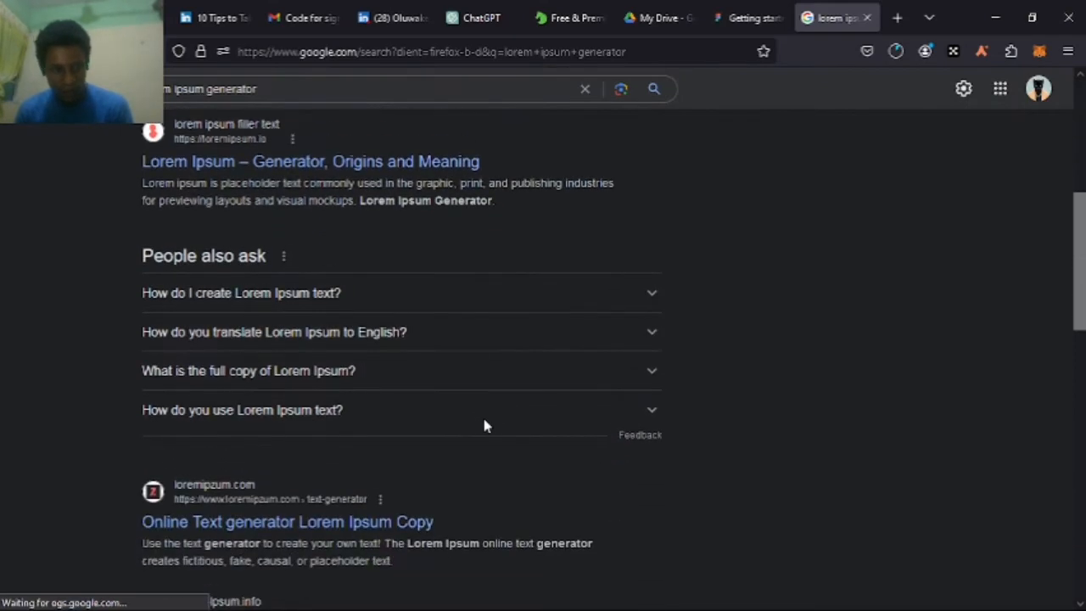
scroll(484, 426, down, 4)
scroll(483, 426, up, 4)
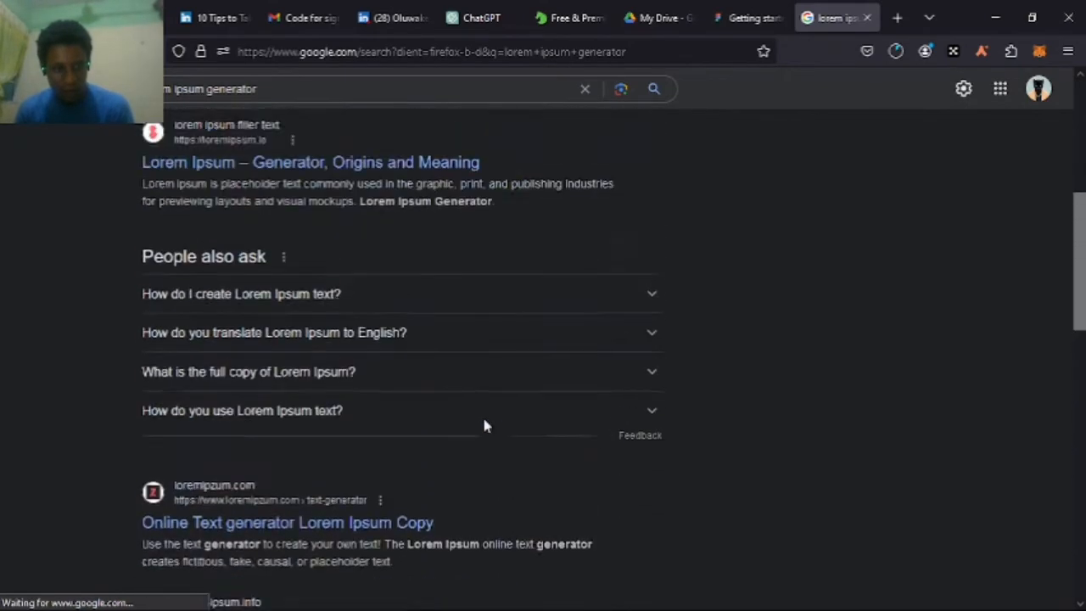
scroll(484, 426, up, 5)
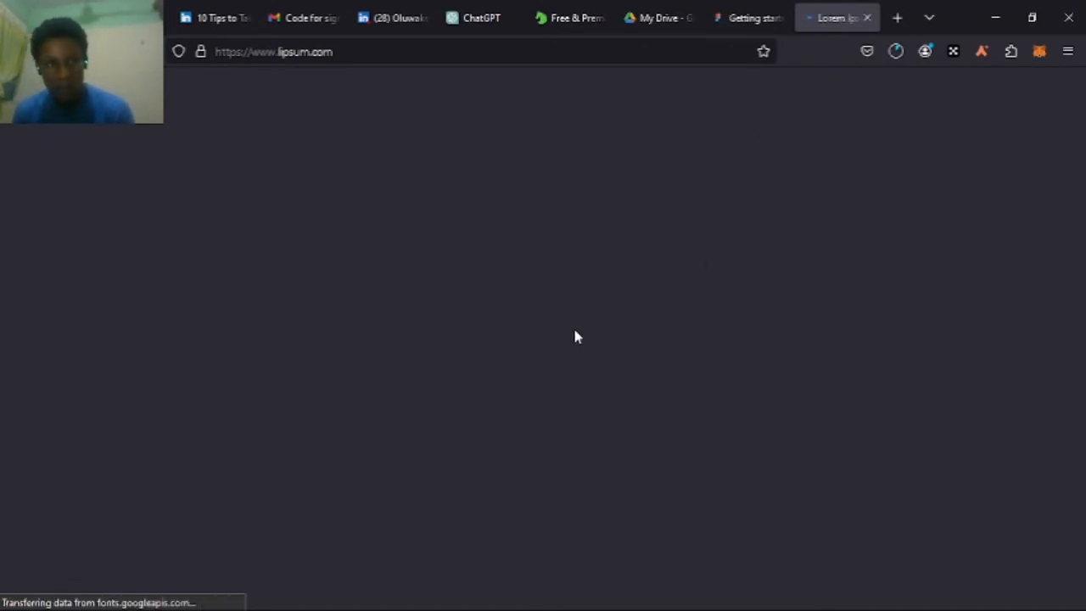
scroll(511, 370, down, 3)
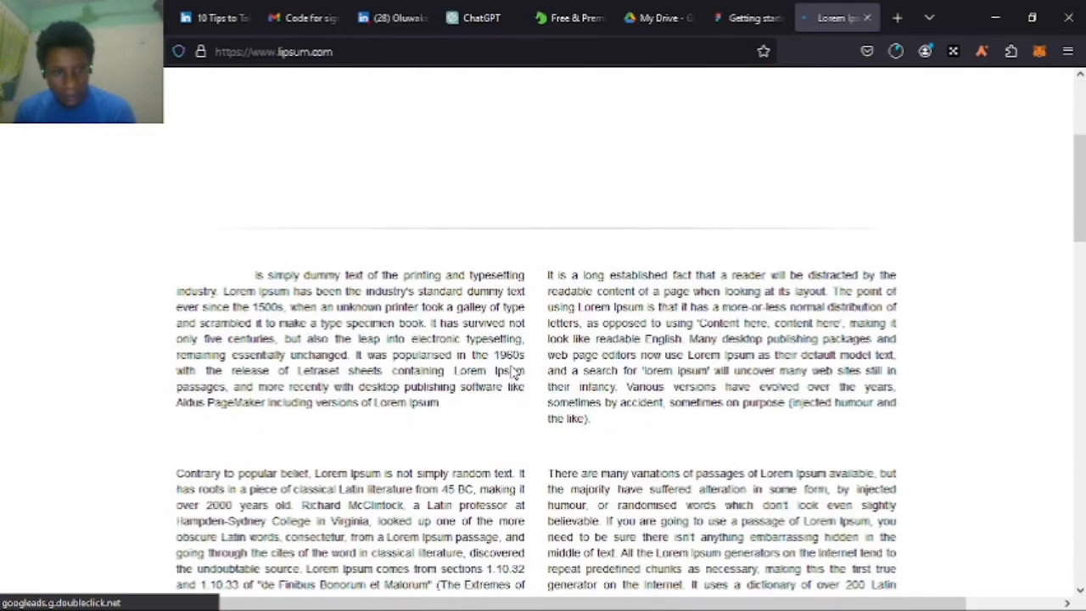
scroll(511, 370, down, 4)
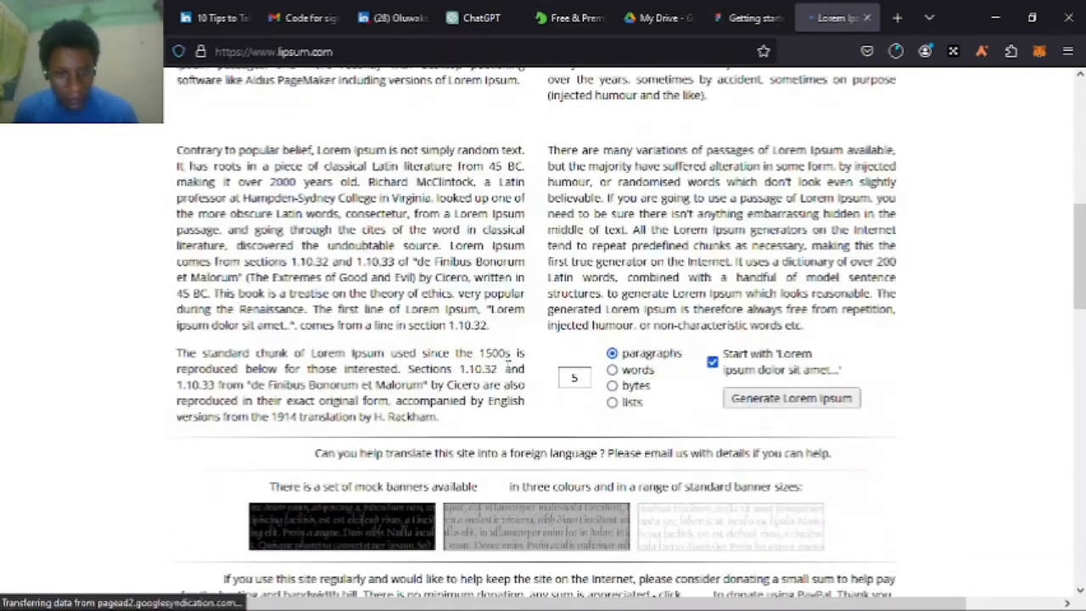
scroll(509, 373, up, 7)
scroll(509, 373, down, 2)
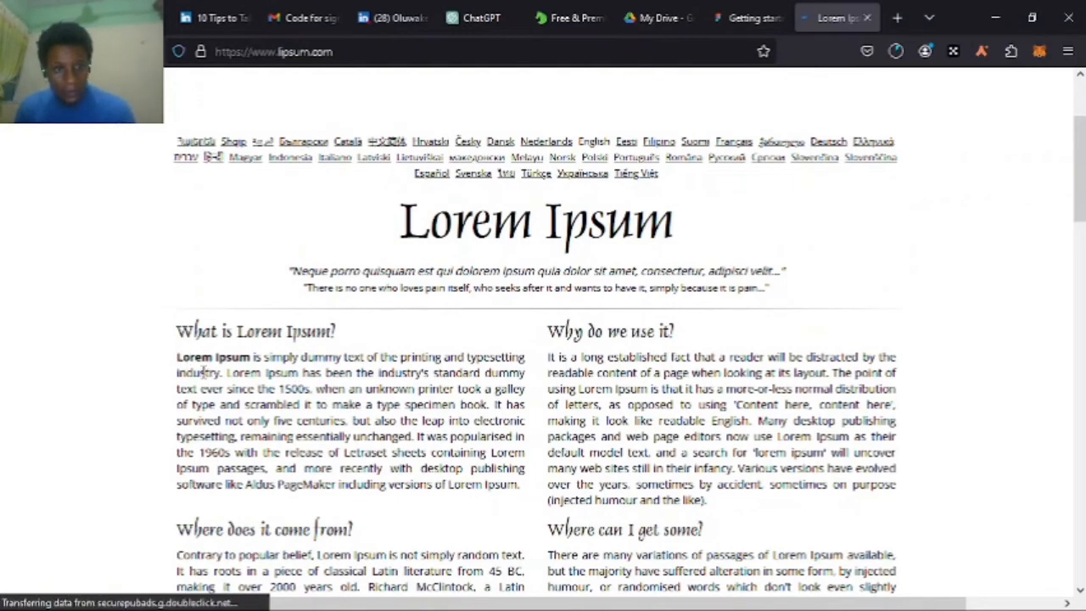
drag(709, 500, 305, 407)
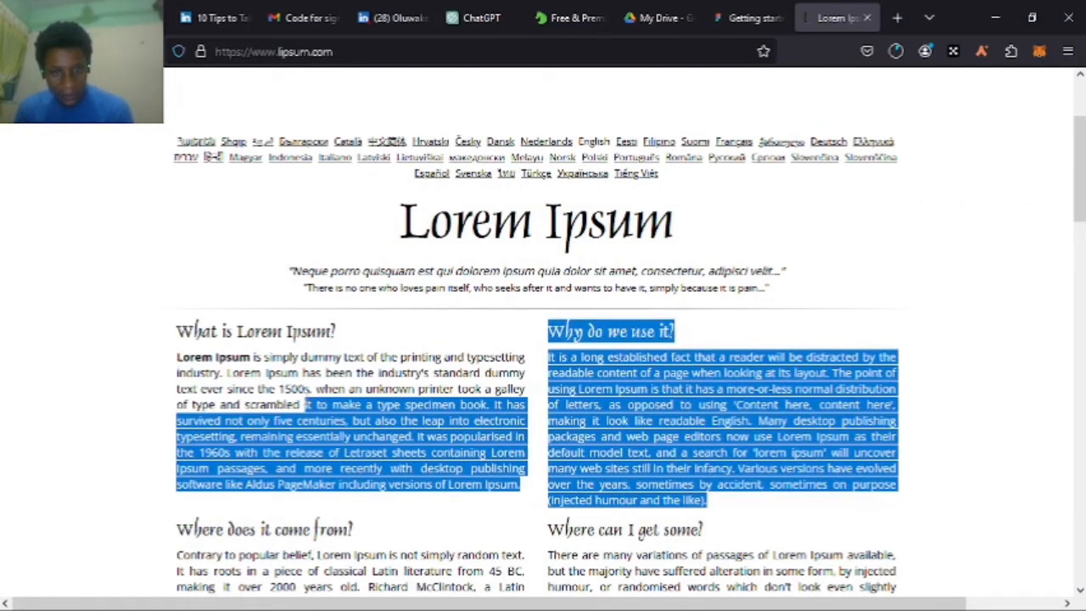
click(161, 361)
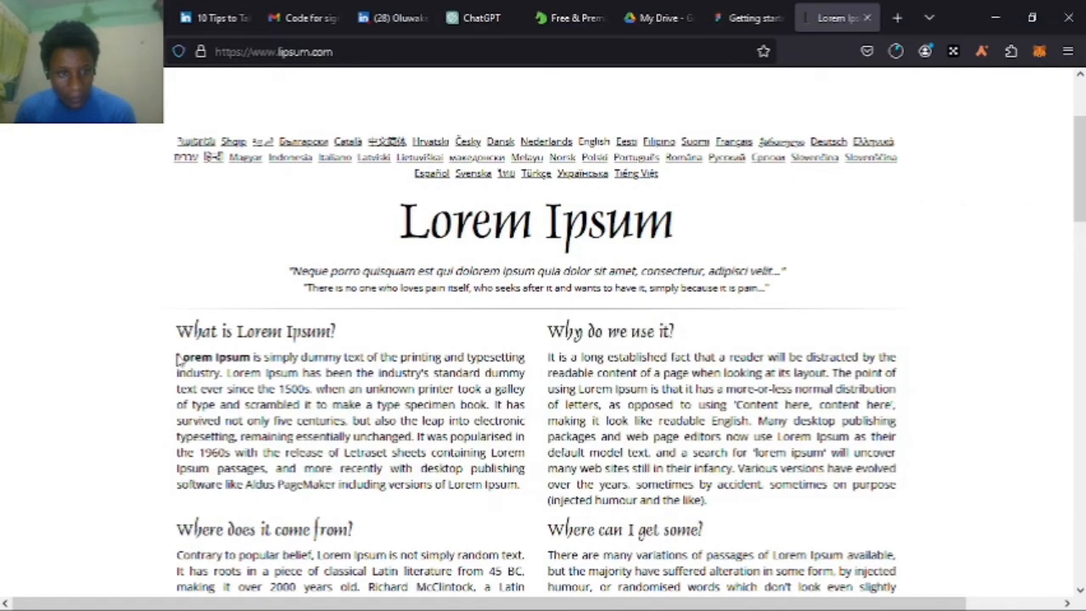
drag(178, 357, 552, 367)
click(170, 360)
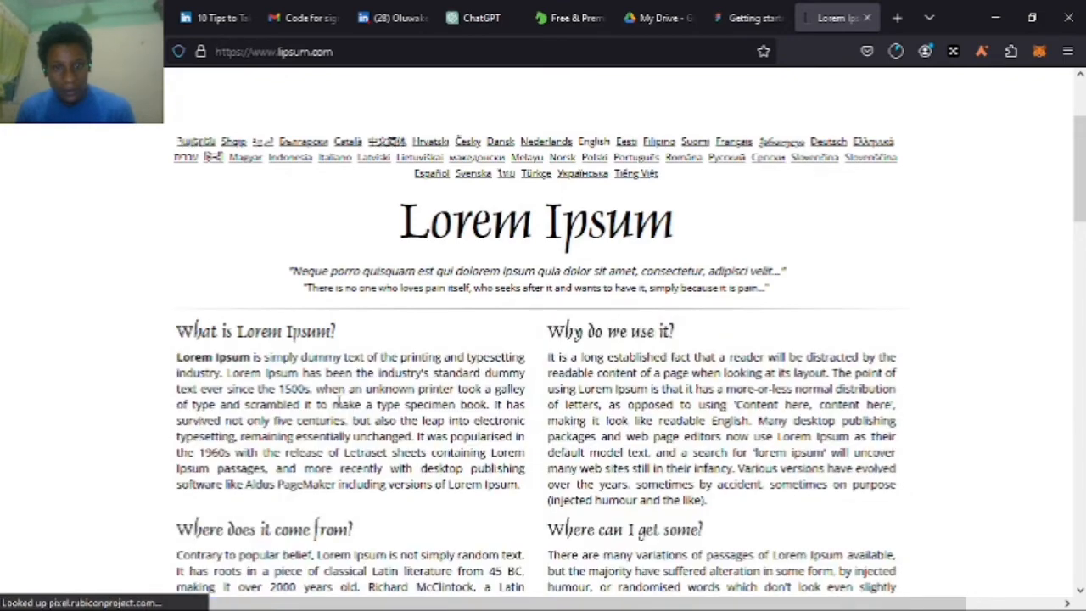
drag(179, 364, 465, 408)
click(426, 386)
Generate 200 words of Lorem Ipsum placeholder text on lipsum.com
scroll(485, 331, down, 3)
scroll(484, 332, up, 5)
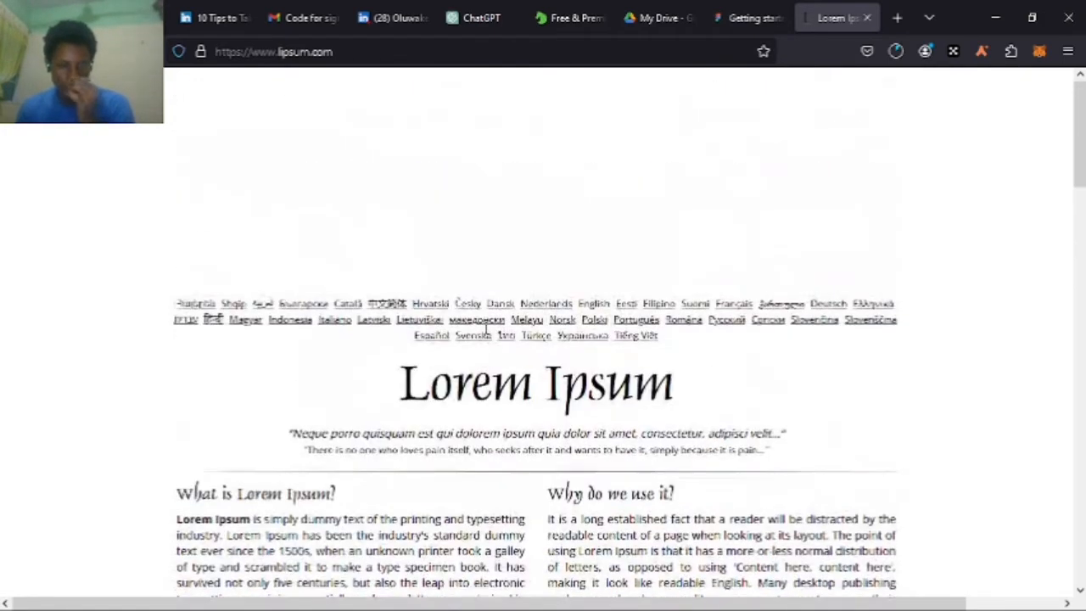
scroll(484, 335, down, 10)
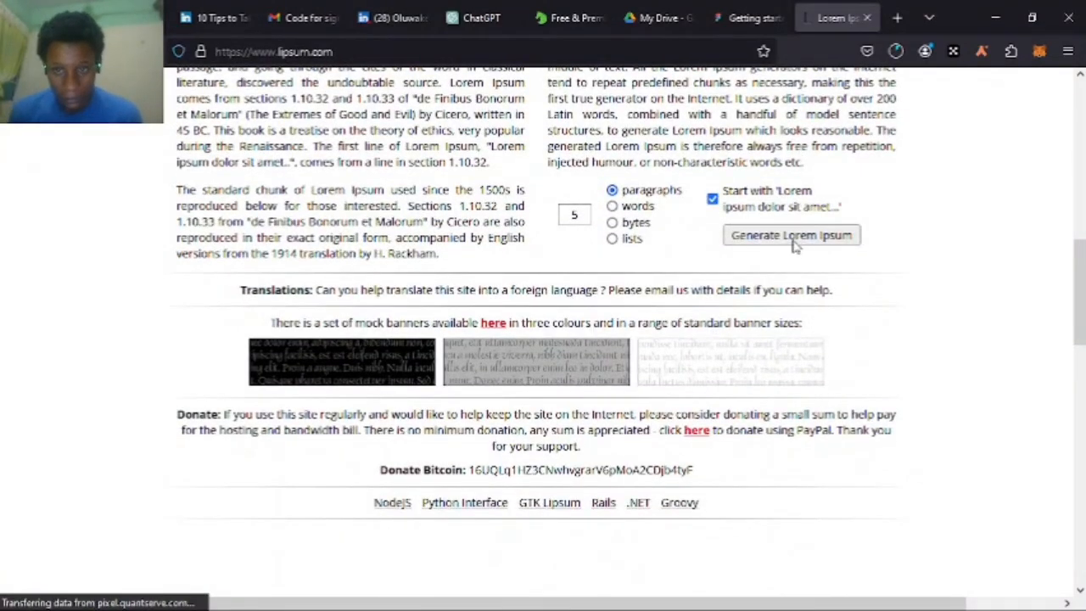
double_click(579, 214)
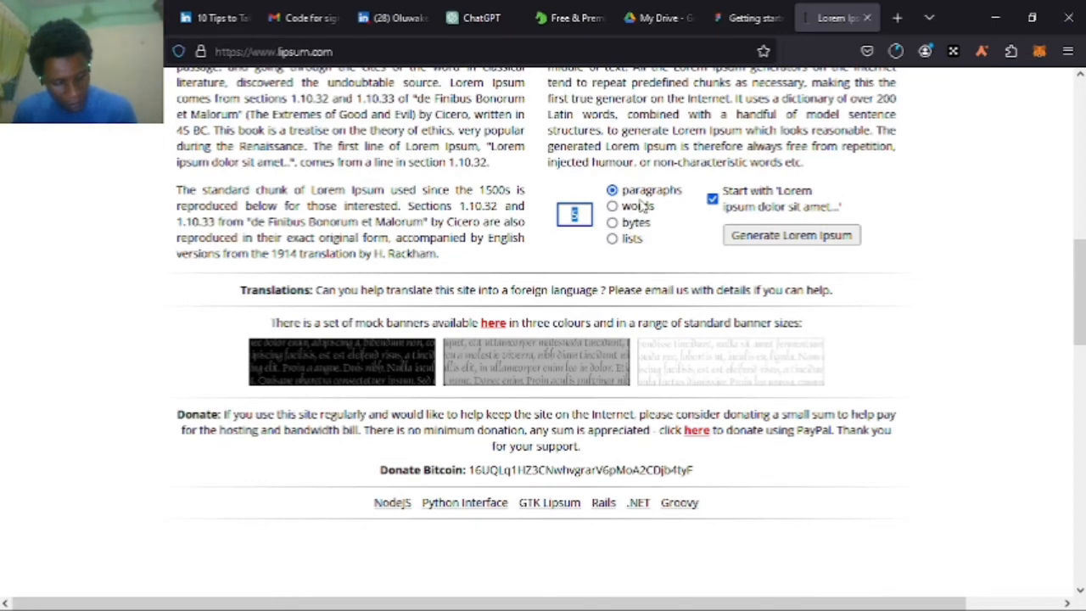
text(200)
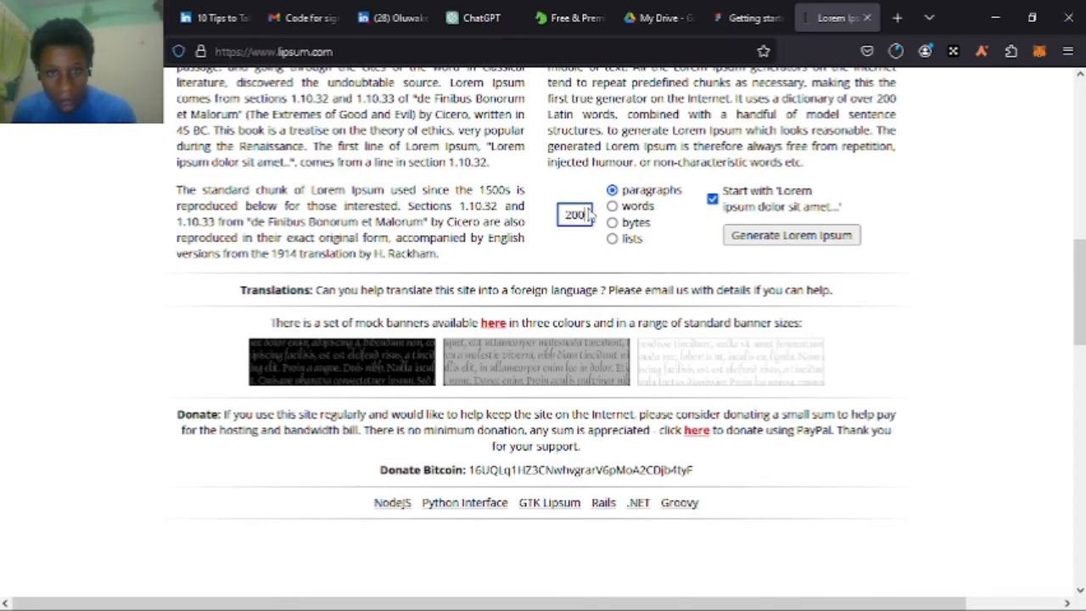
click(635, 207)
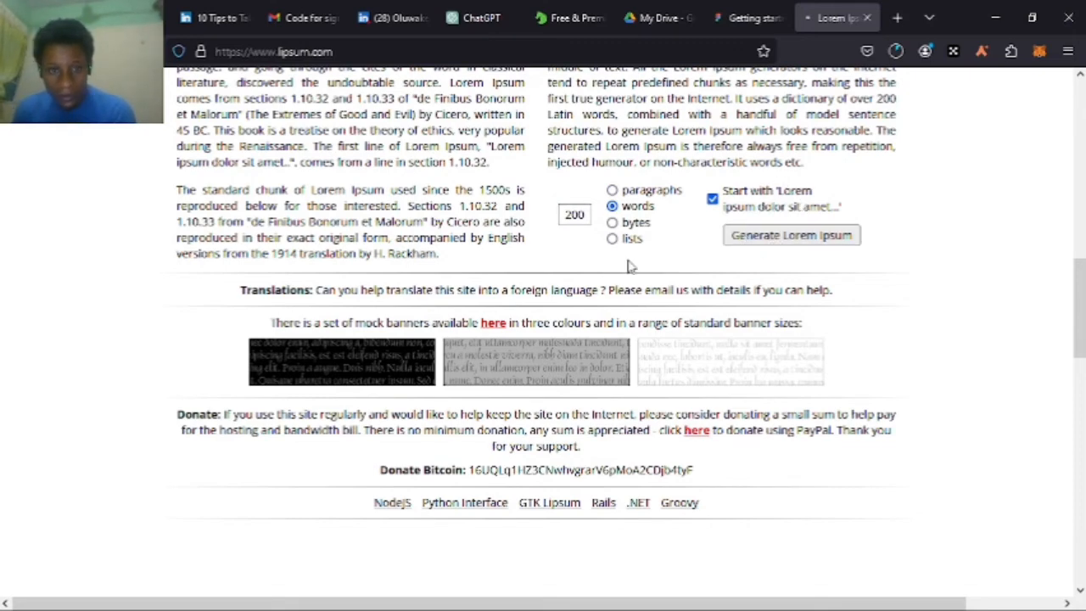
click(764, 235)
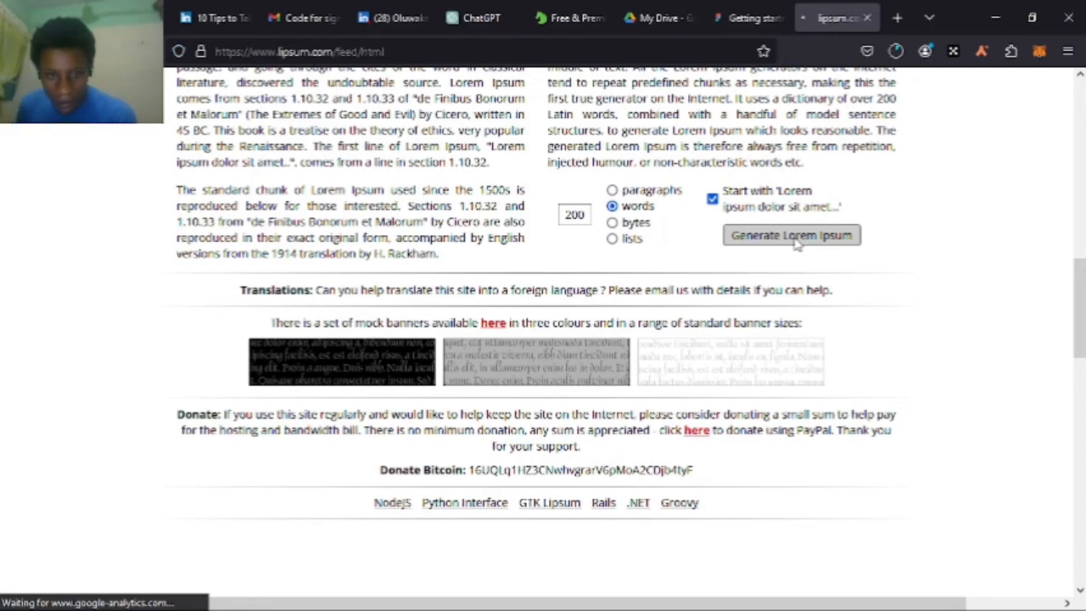
Copy all three generated Lorem Ipsum paragraphs and paste them into the empty text box in Figma
scroll(538, 326, down, 5)
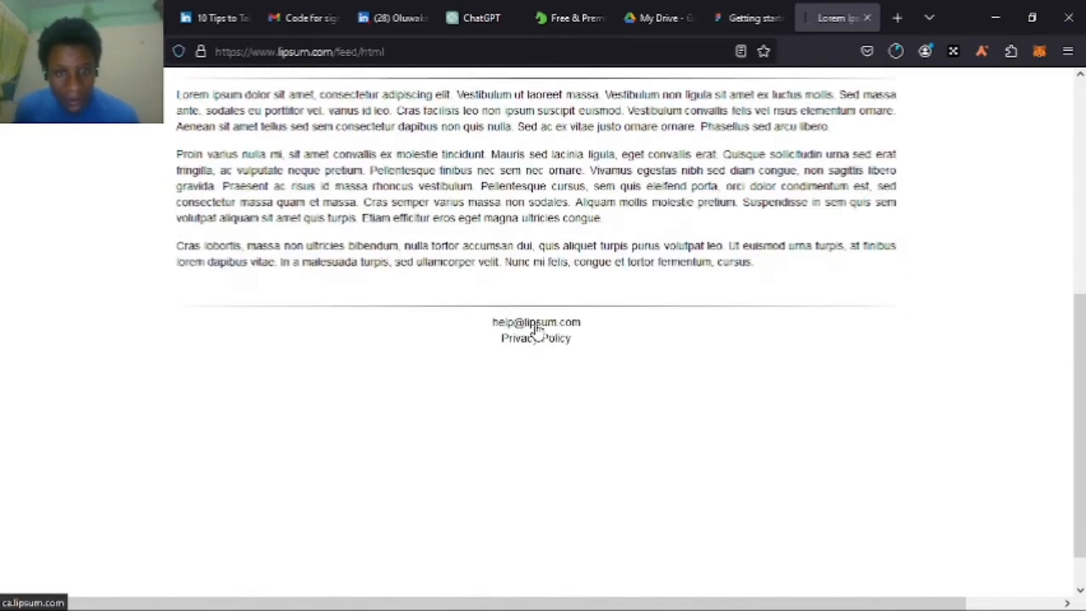
scroll(537, 331, up, 5)
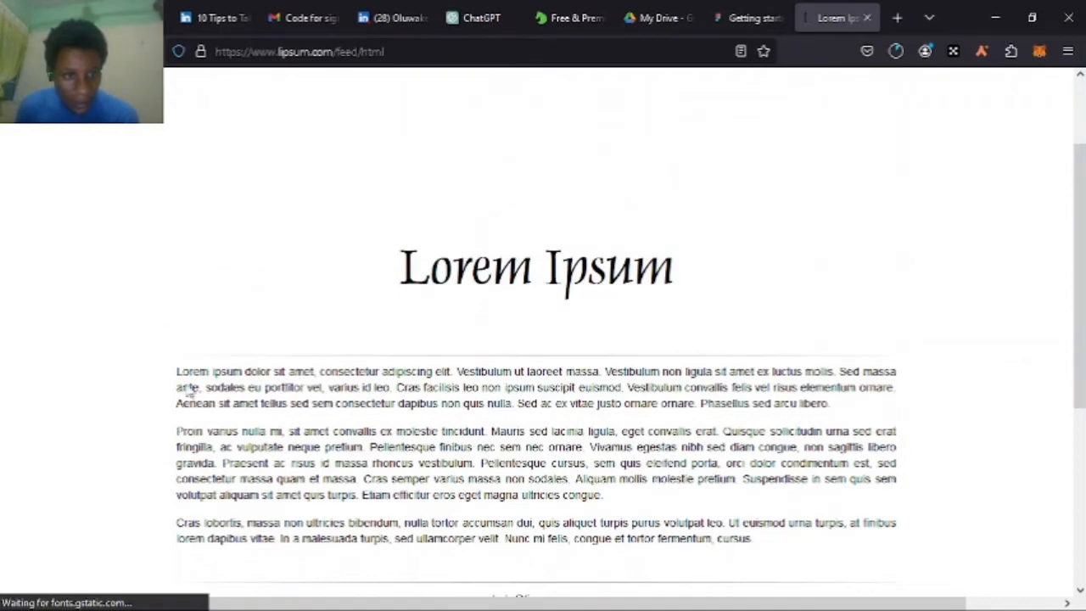
scroll(175, 373, down, 2)
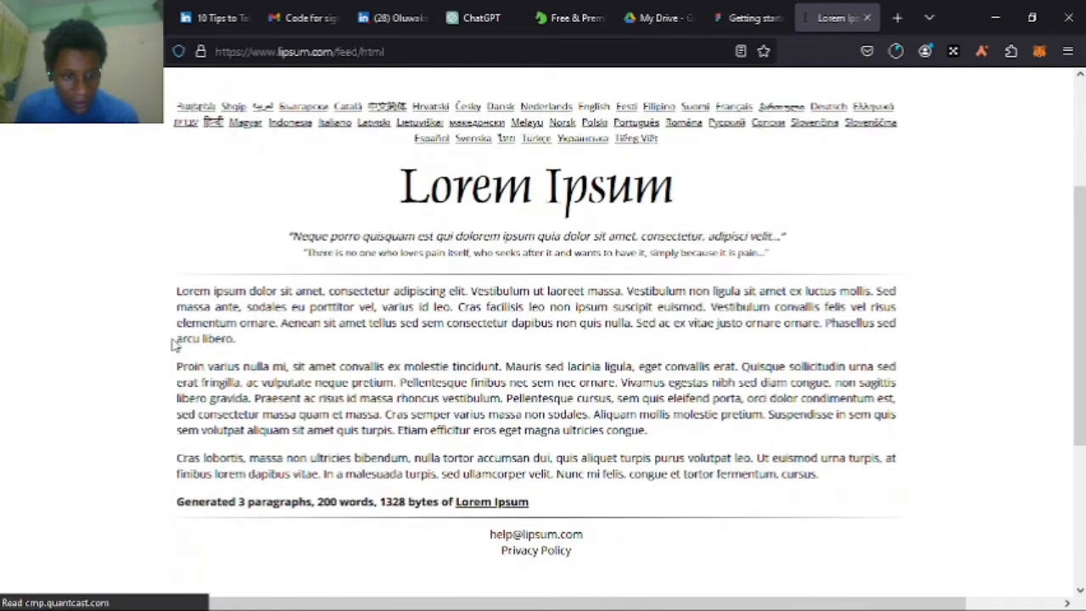
drag(175, 290, 890, 488)
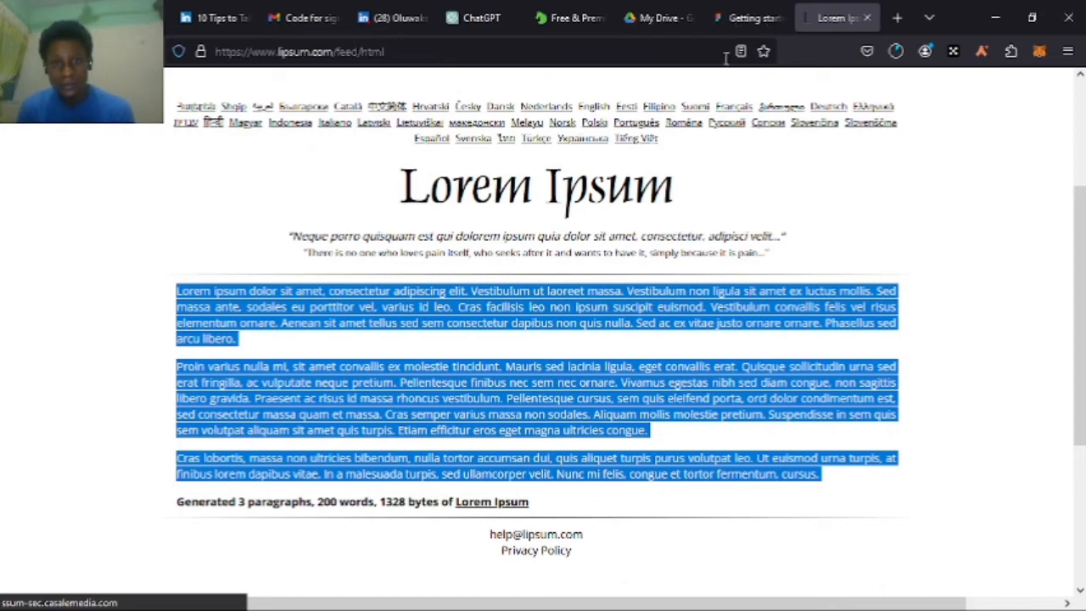
click(740, 20)
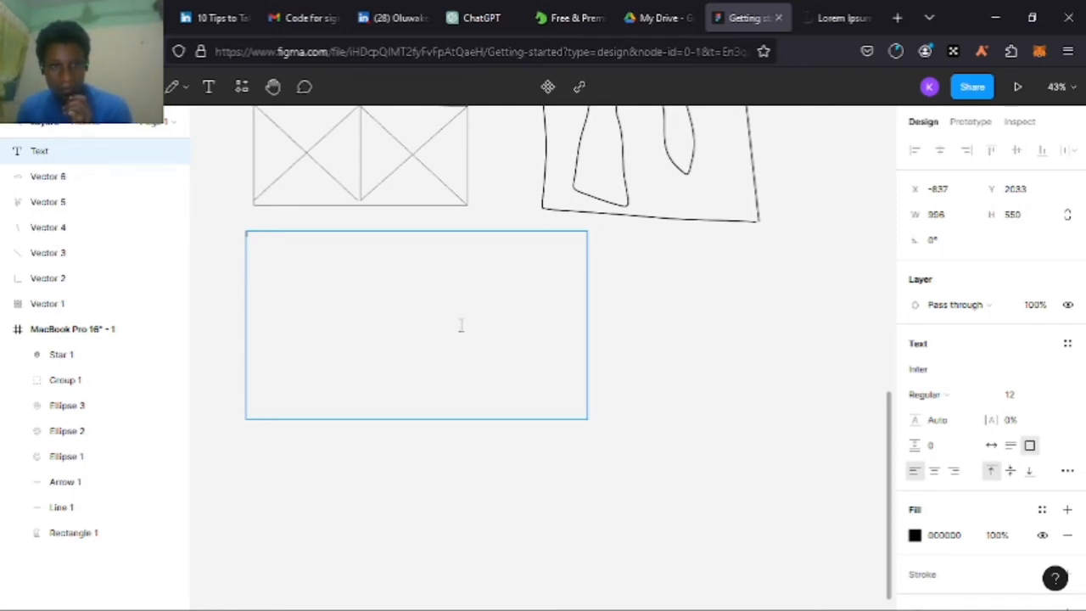
key(ctrl+v)
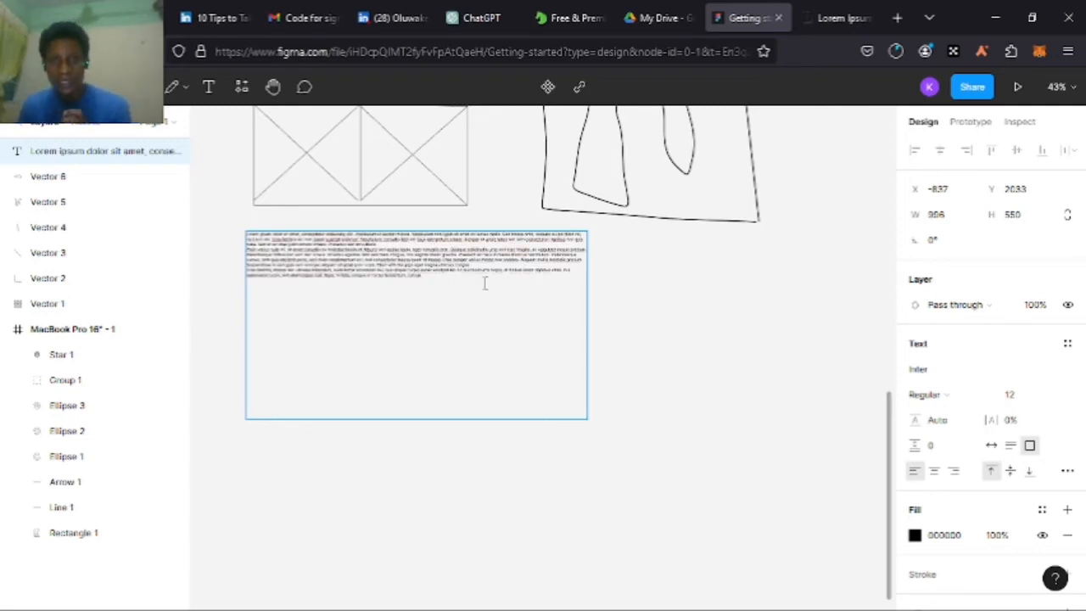
scroll(484, 283, up, 10)
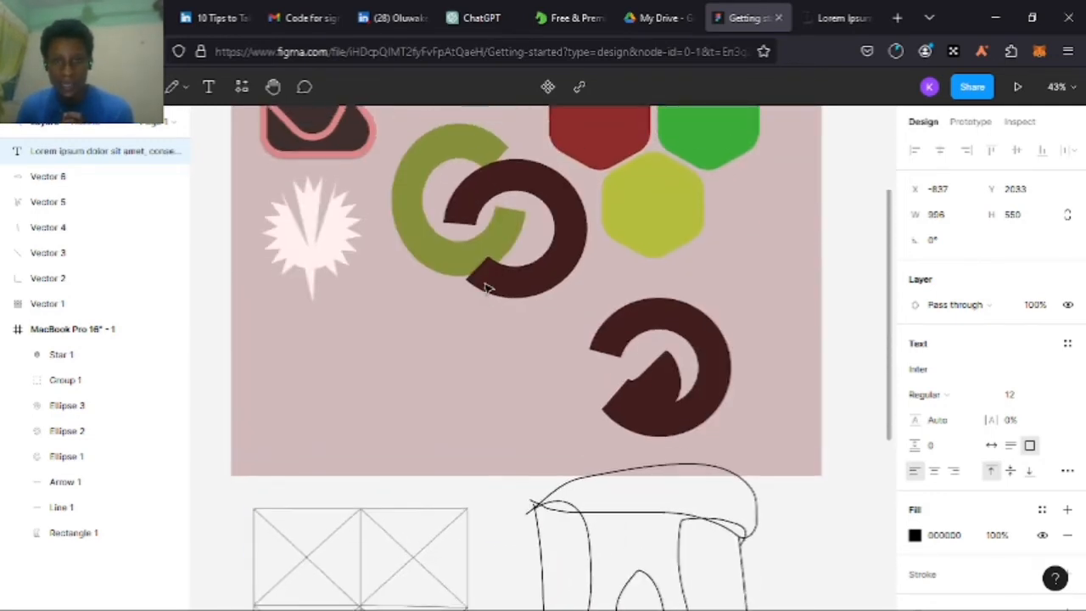
scroll(486, 289, up, 5)
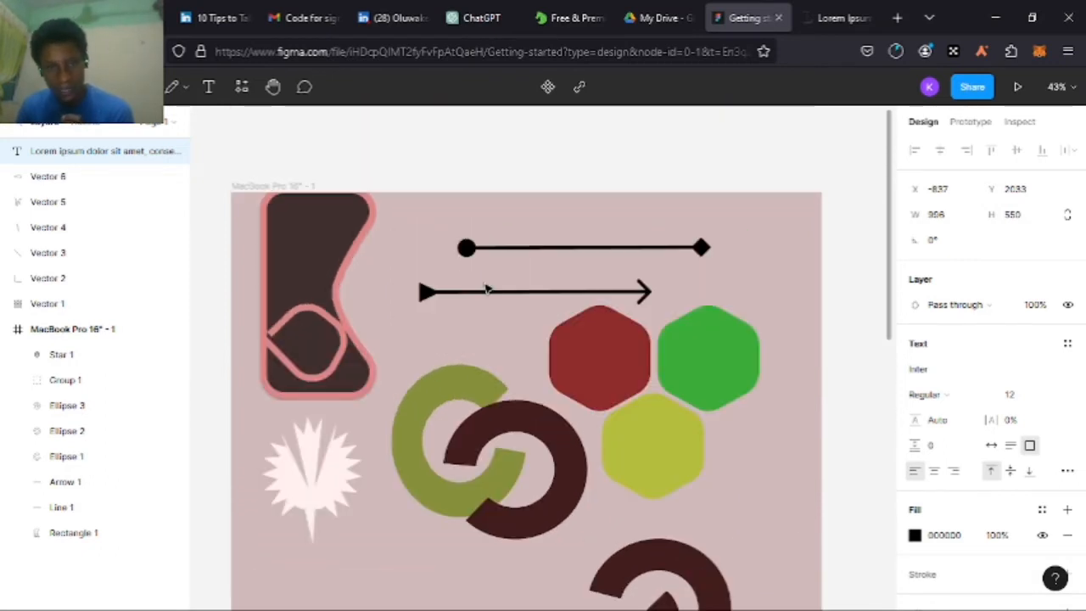
scroll(486, 289, down, 2)
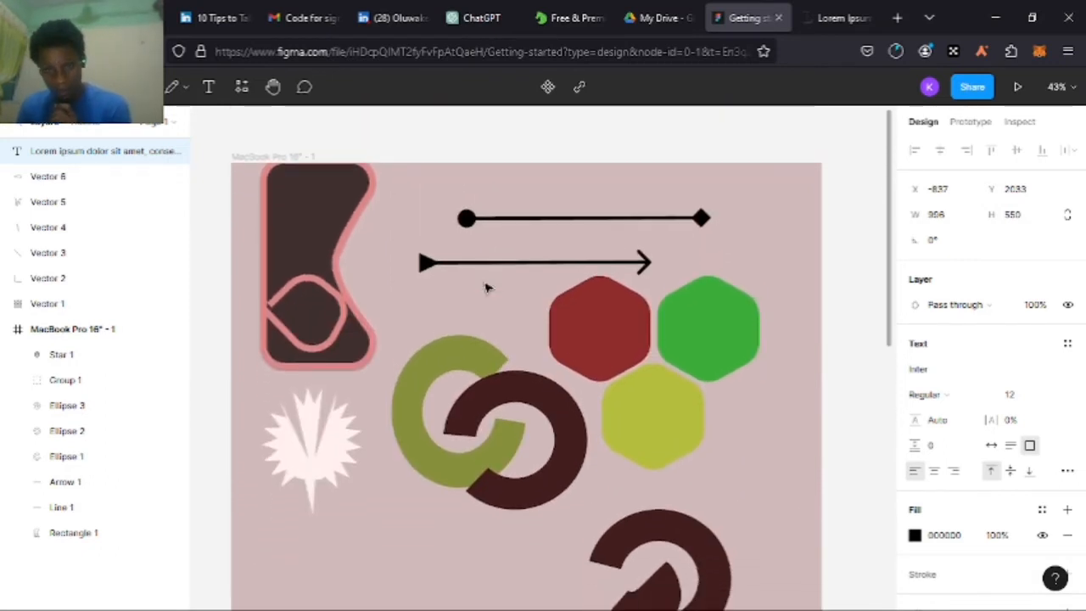
scroll(486, 288, down, 8)
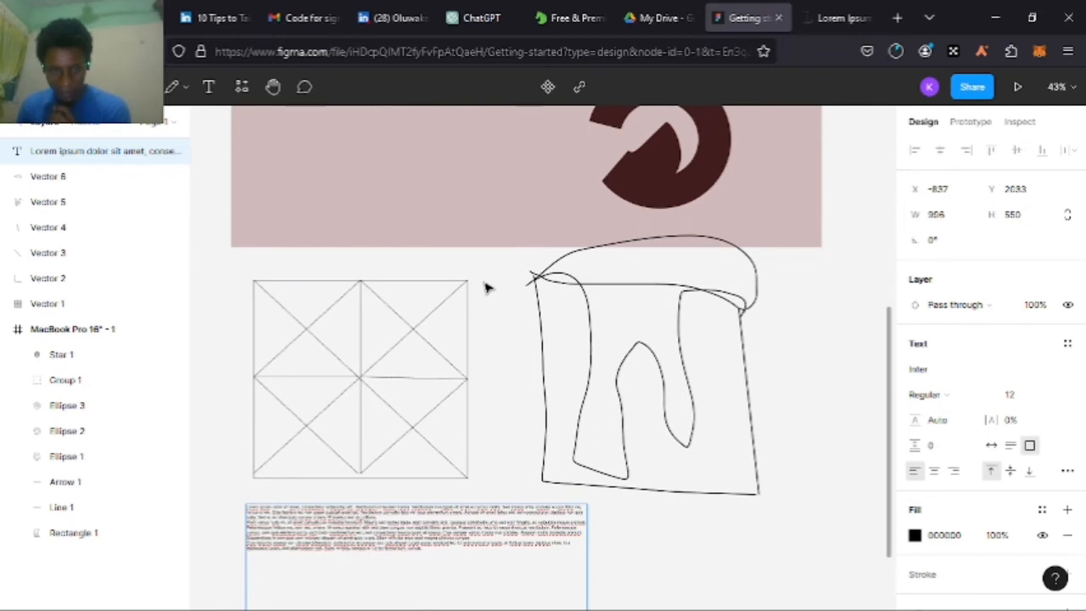
scroll(486, 288, down, 1)
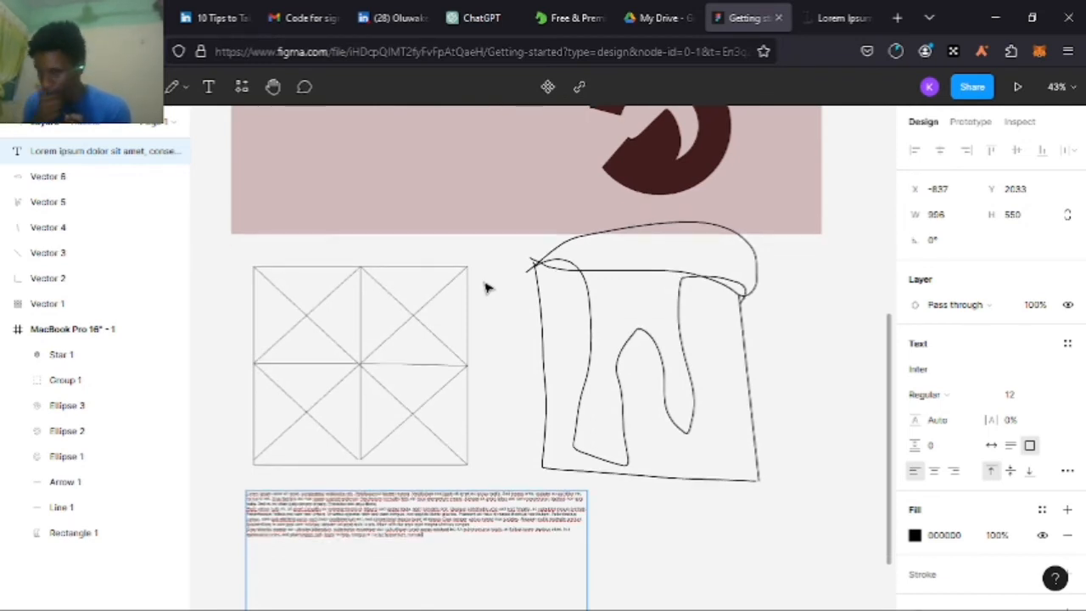
scroll(485, 287, down, 6)
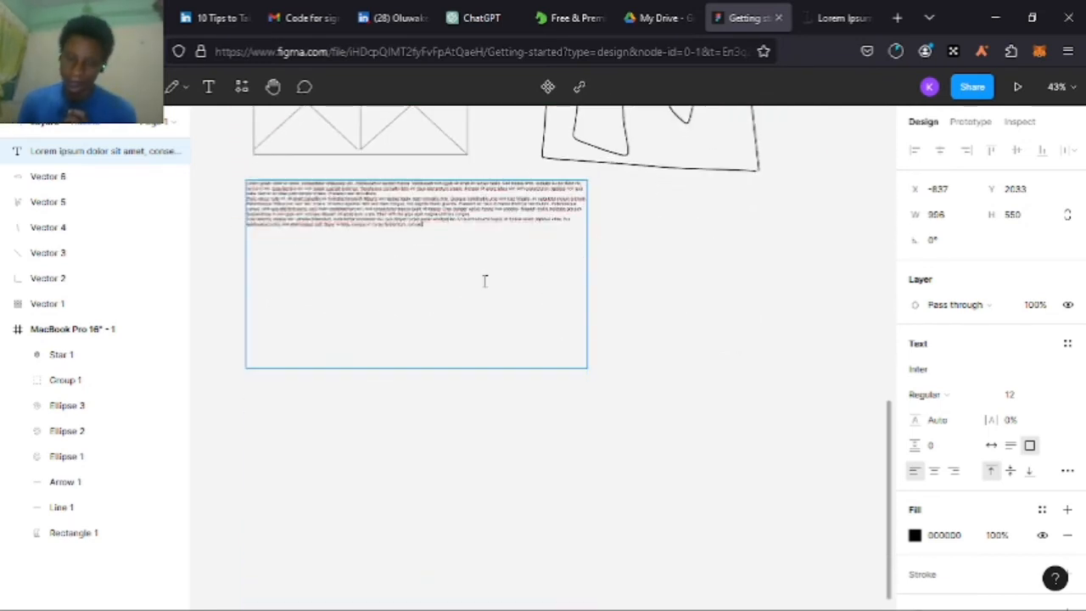
Examine the pasted placeholder text at 100% zoom and return the canvas view to 50%
click(1073, 93)
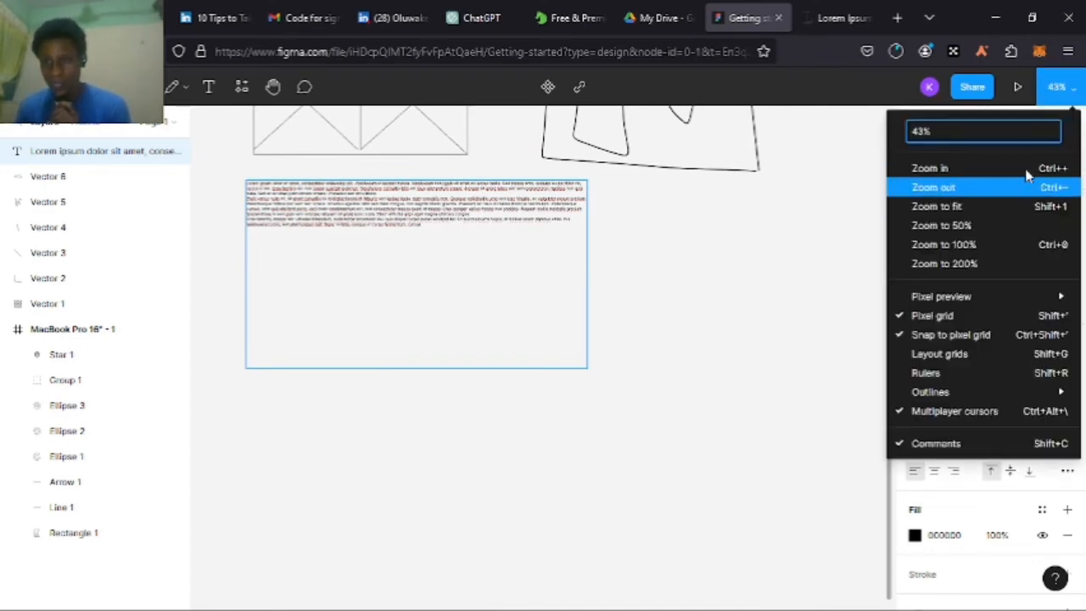
click(1022, 246)
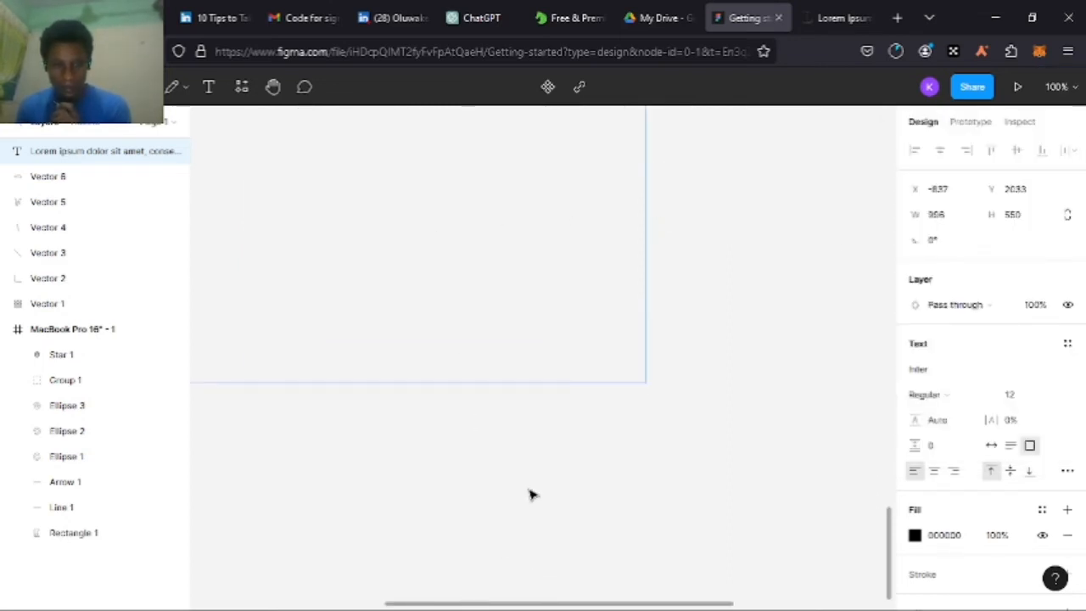
drag(389, 606, 280, 601)
scroll(572, 262, up, 1)
scroll(611, 223, up, 5)
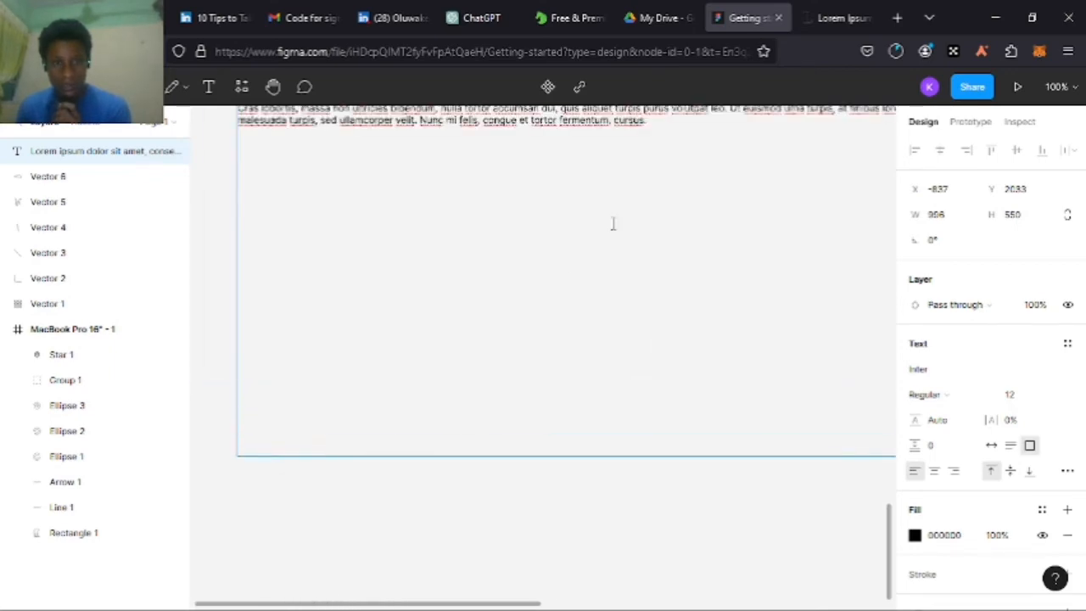
scroll(614, 225, up, 5)
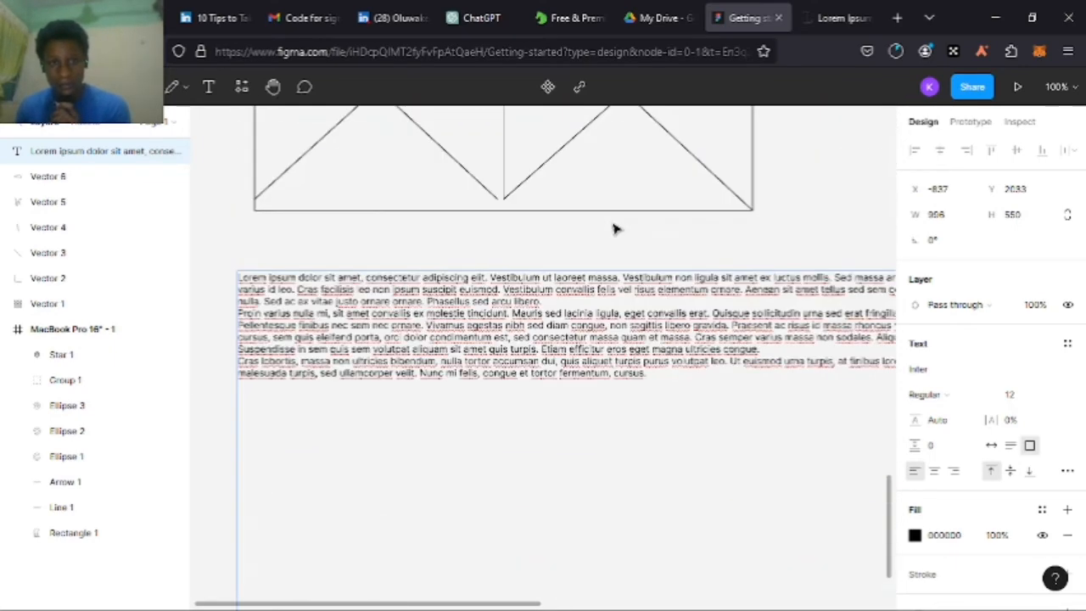
scroll(616, 228, down, 1)
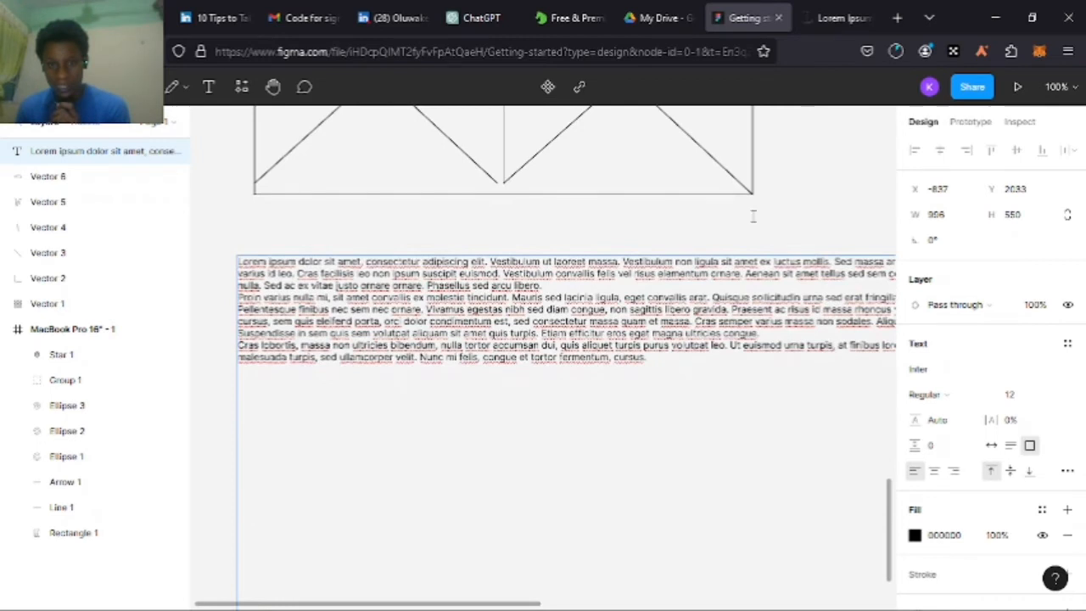
click(1060, 91)
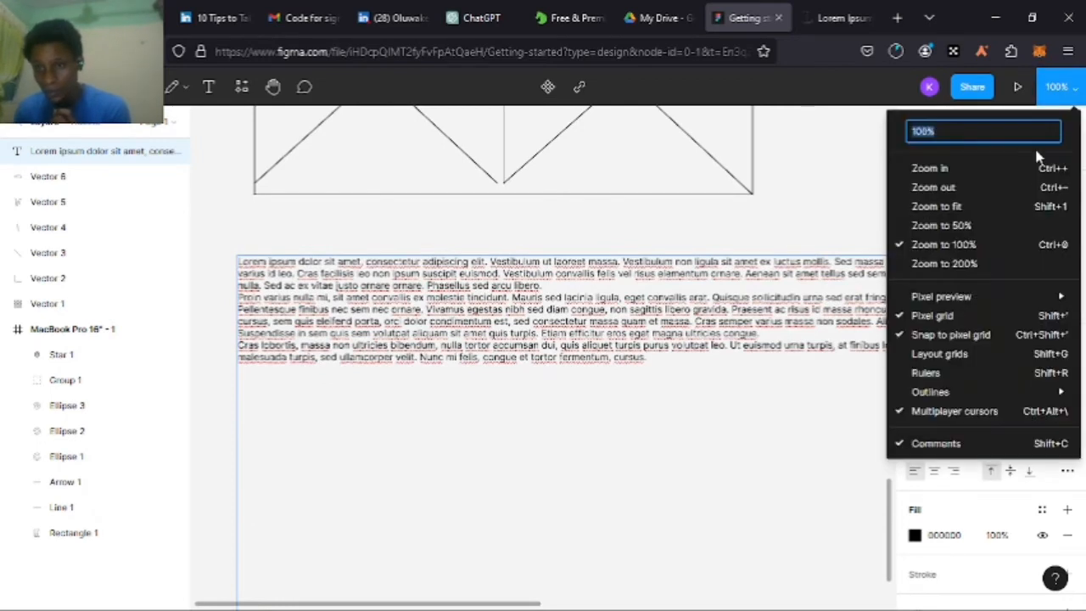
click(993, 225)
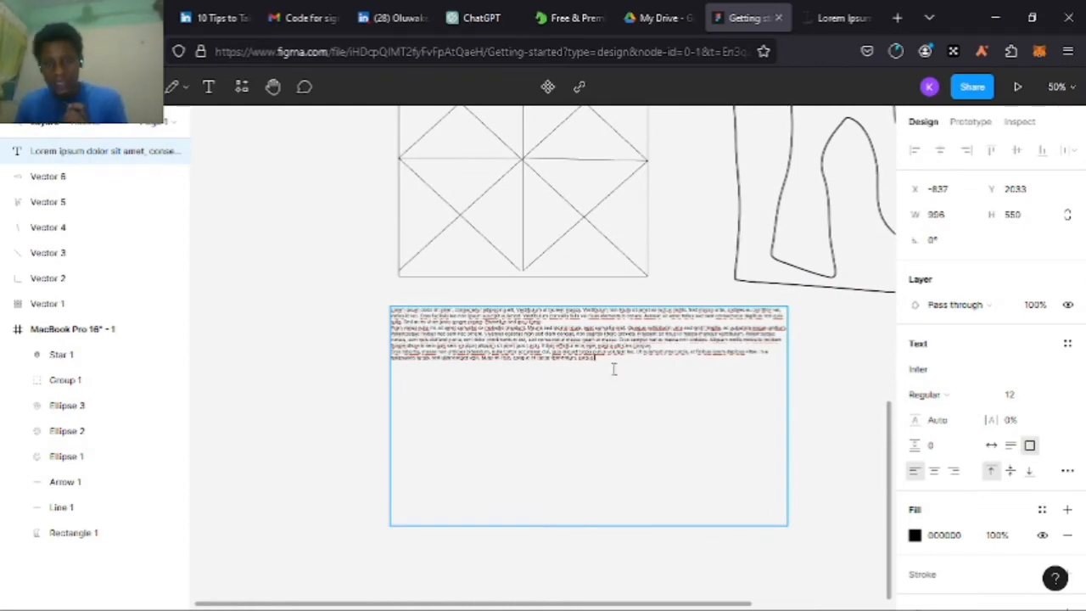
Set the font size of all the text in the placeholder text box to 30
key(ctrl+a)
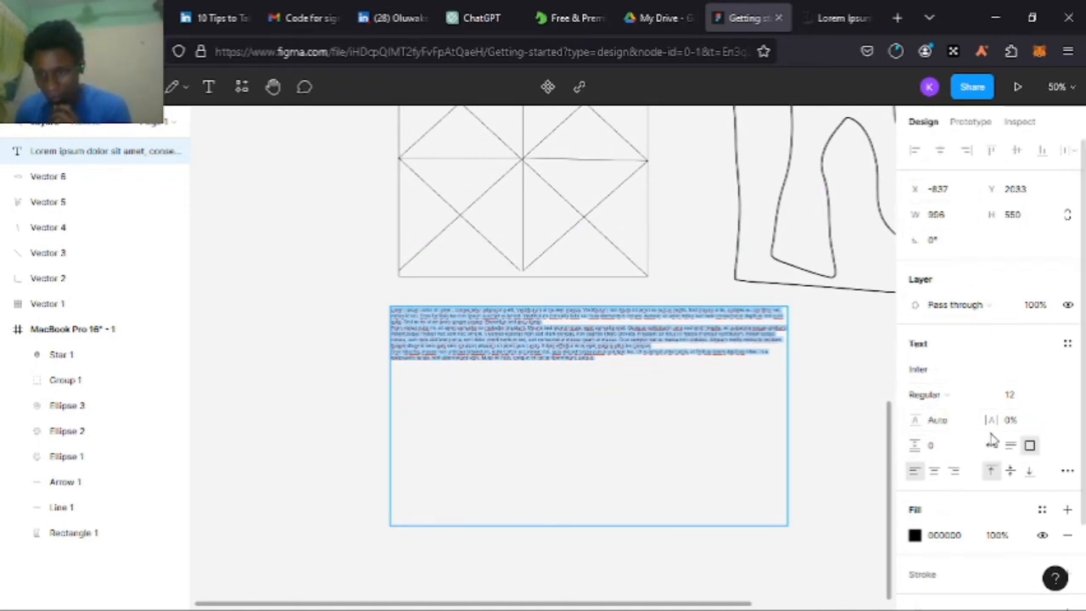
click(1023, 402)
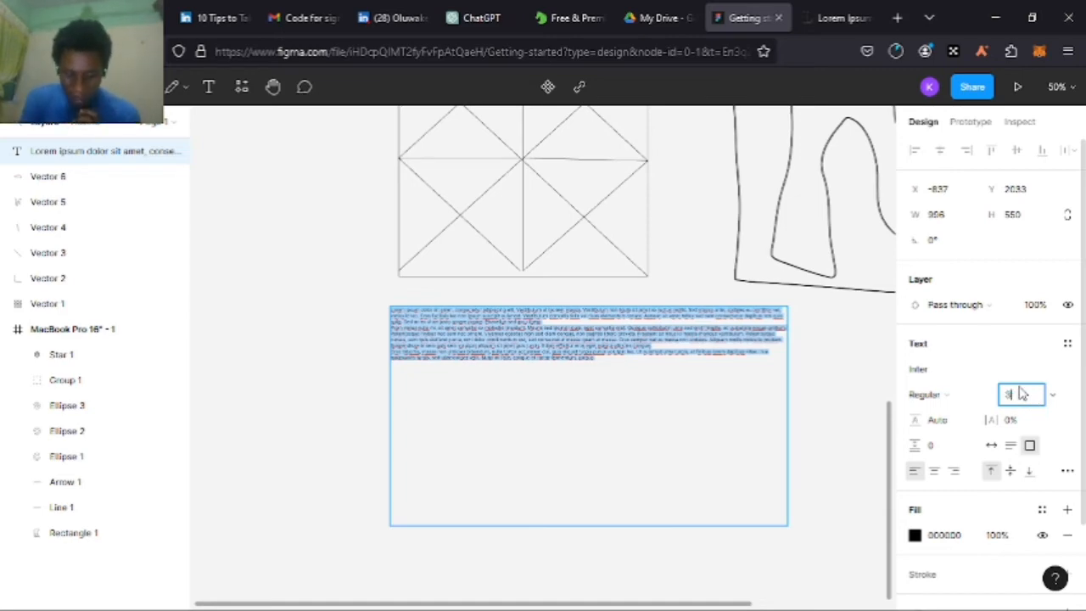
key(Return)
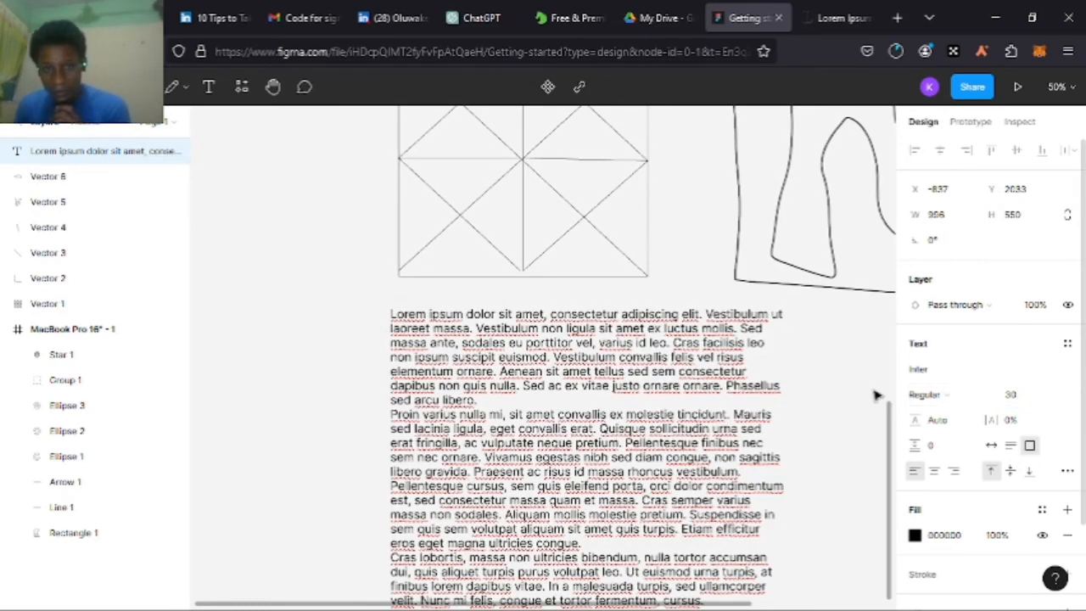
scroll(776, 409, down, 2)
scroll(814, 365, down, 1)
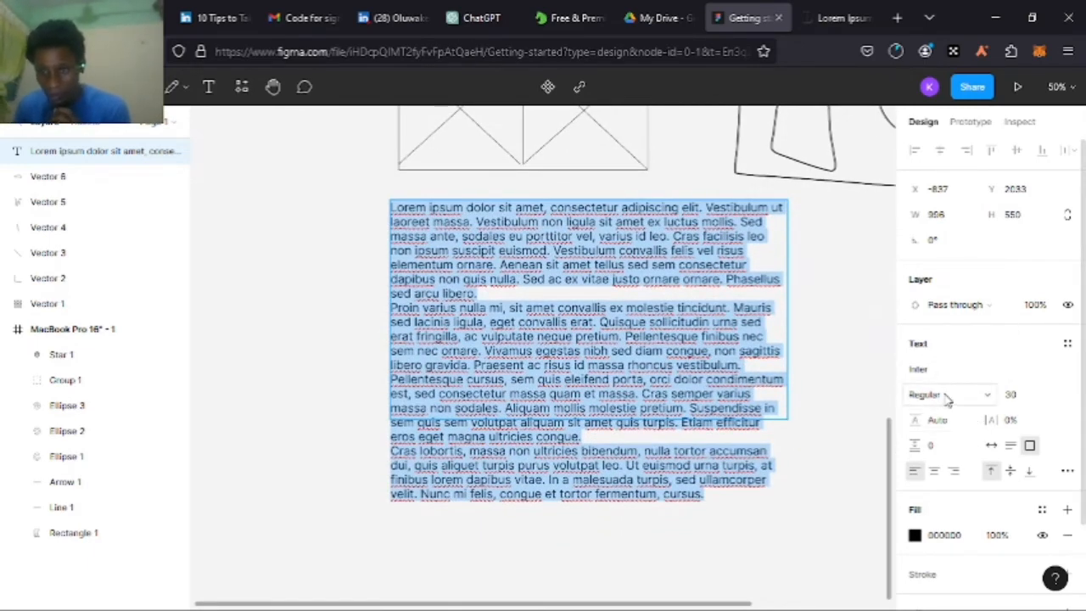
Try the Bold and Extra Bold weights on the selected placeholder text and settle on Black
click(984, 398)
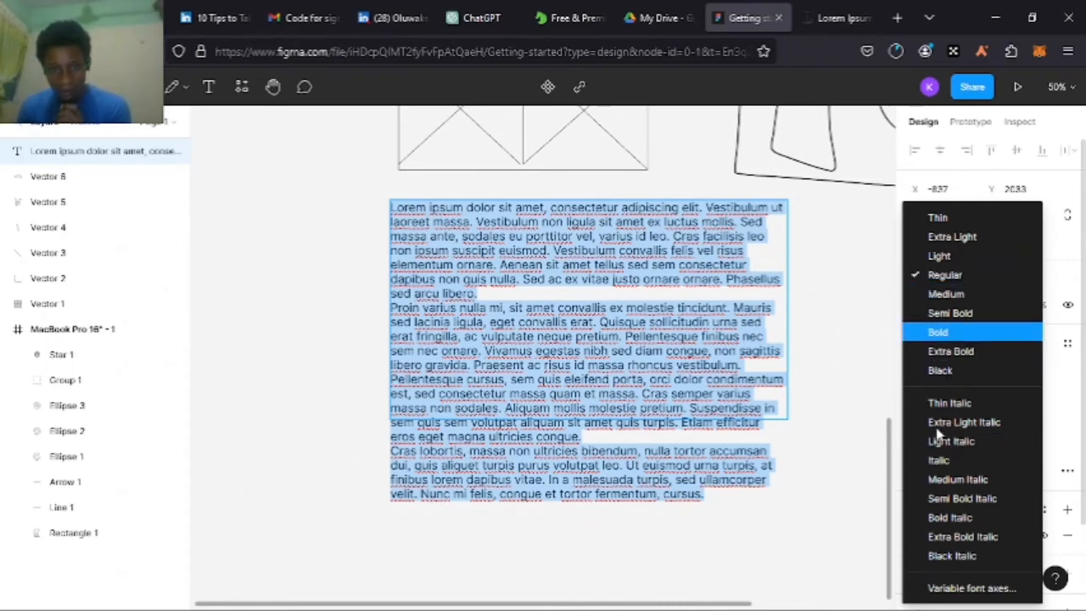
click(938, 332)
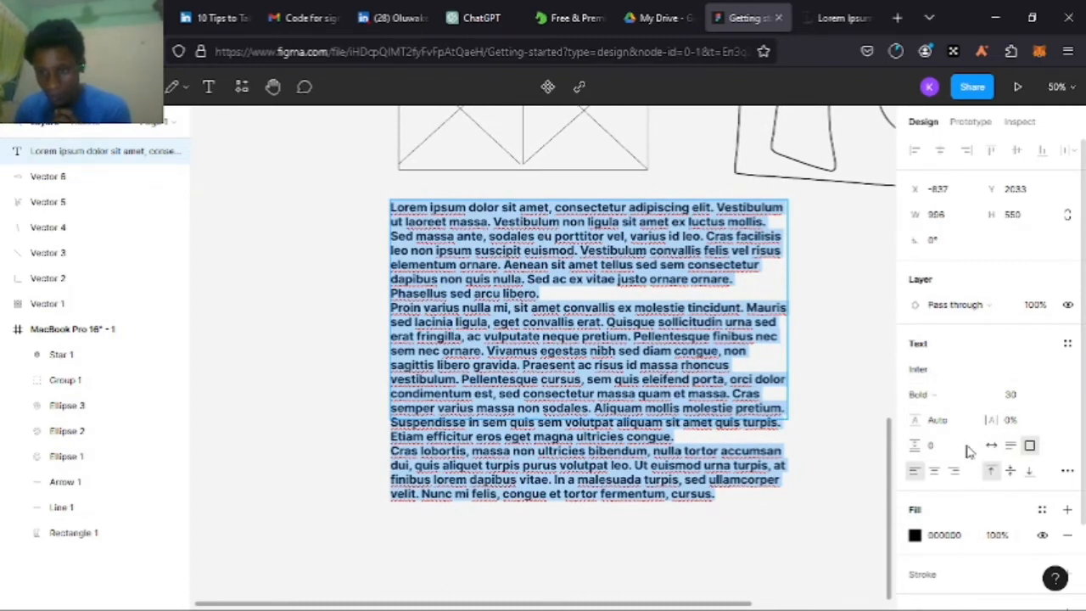
click(941, 400)
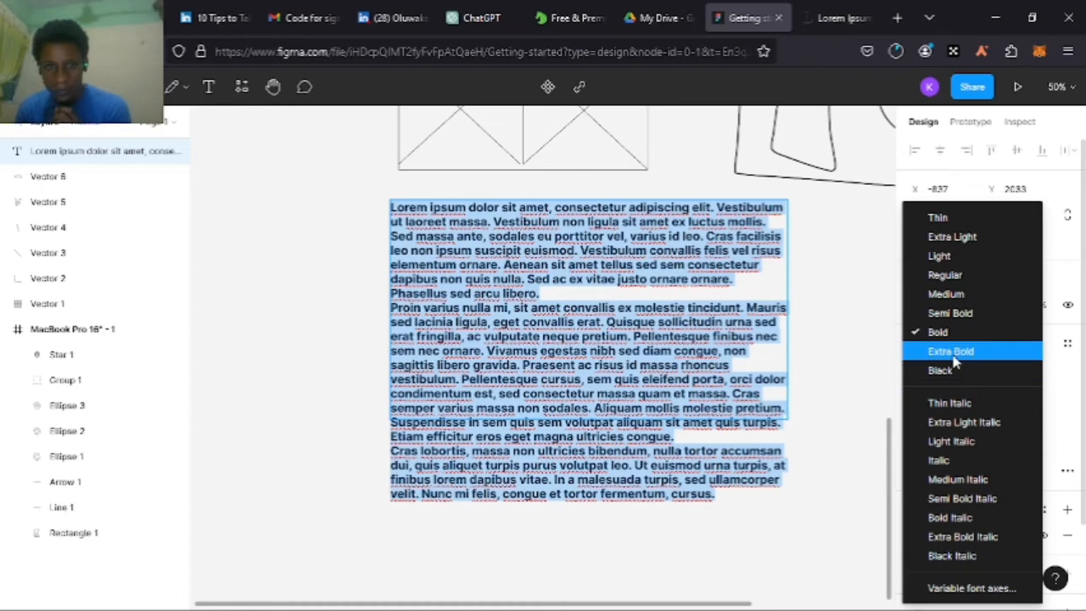
click(954, 363)
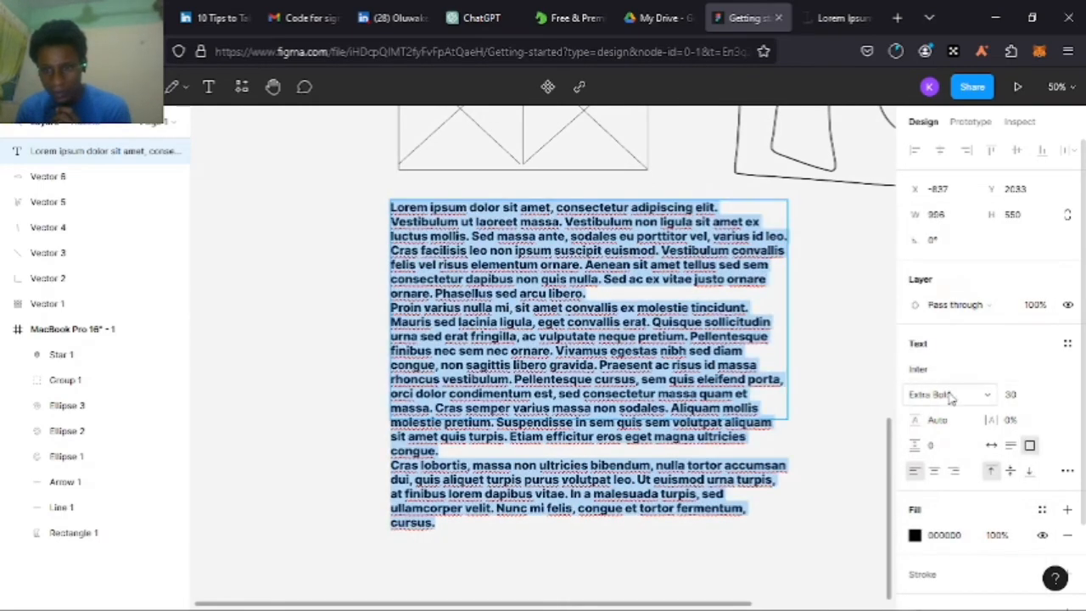
click(947, 384)
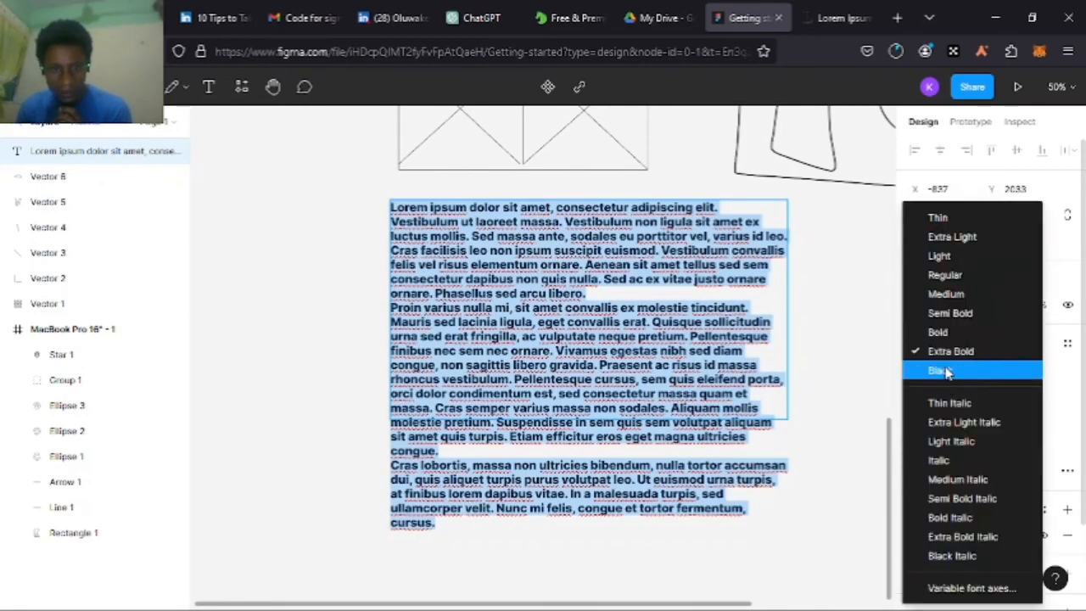
click(946, 371)
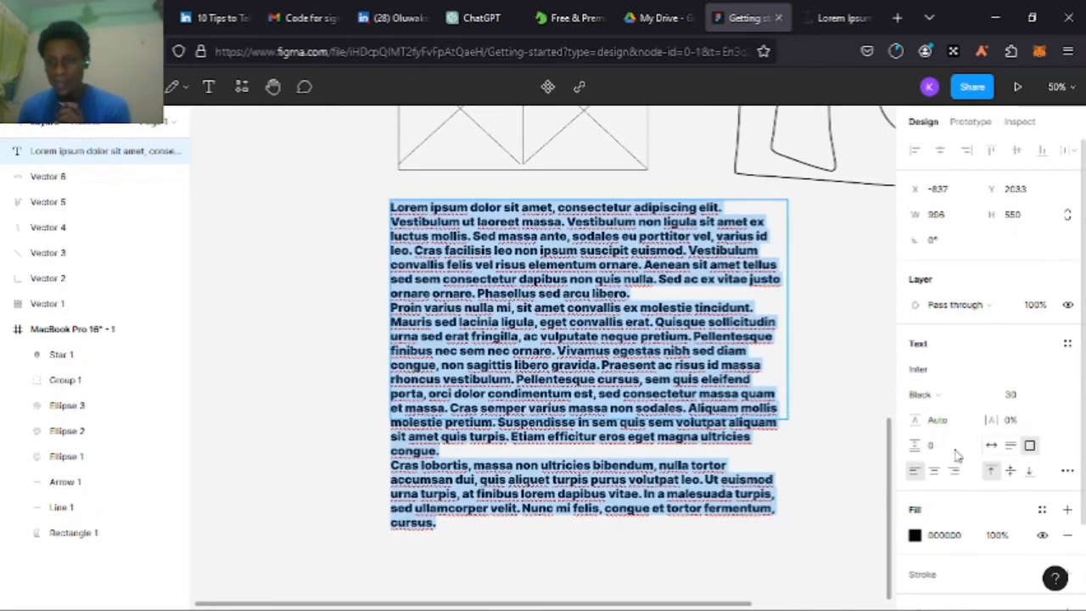
Try the Sansation font on the selected placeholder text
click(926, 373)
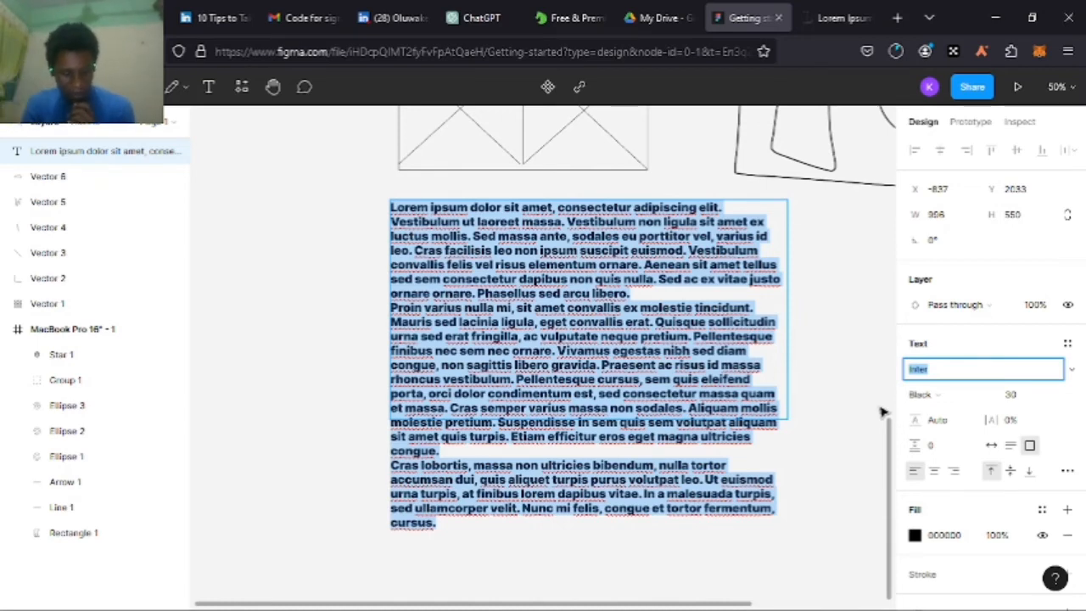
text(Sansation)
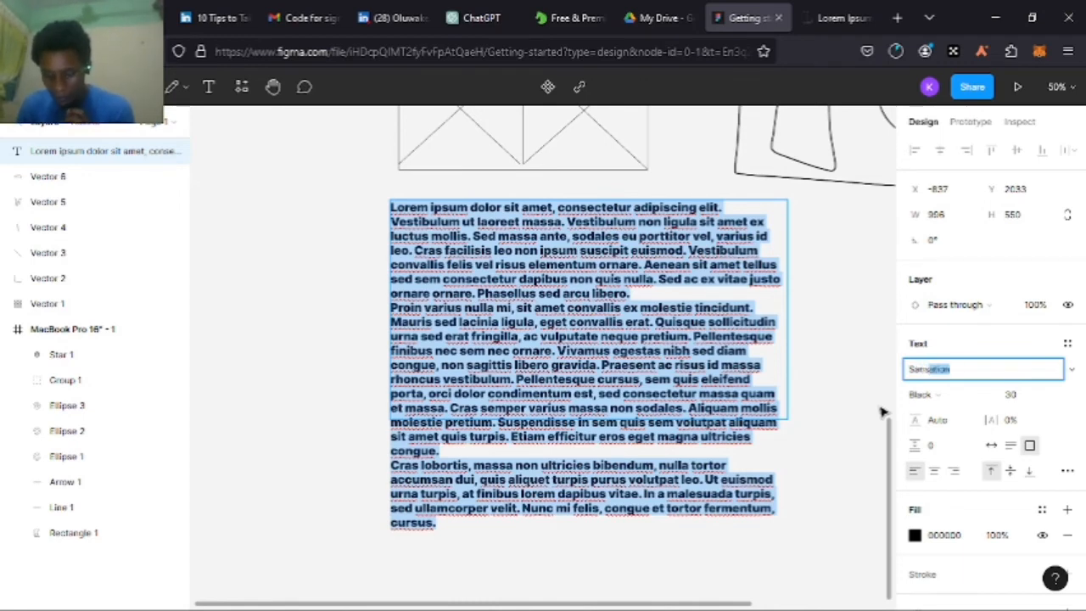
key(Return)
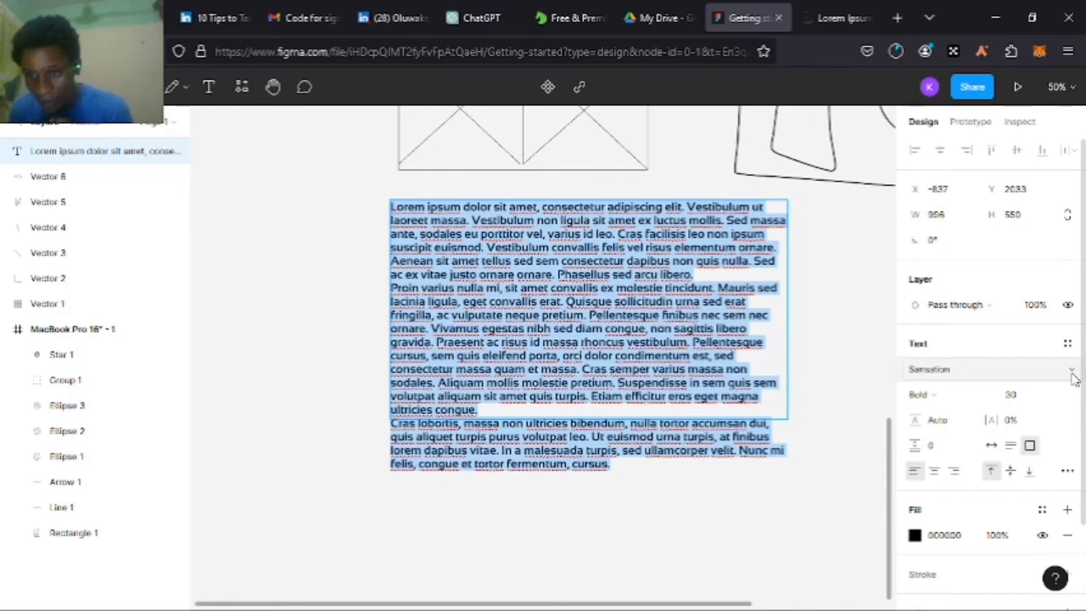
Set the font of the placeholder text to Skranji and copy all of its text
click(1072, 377)
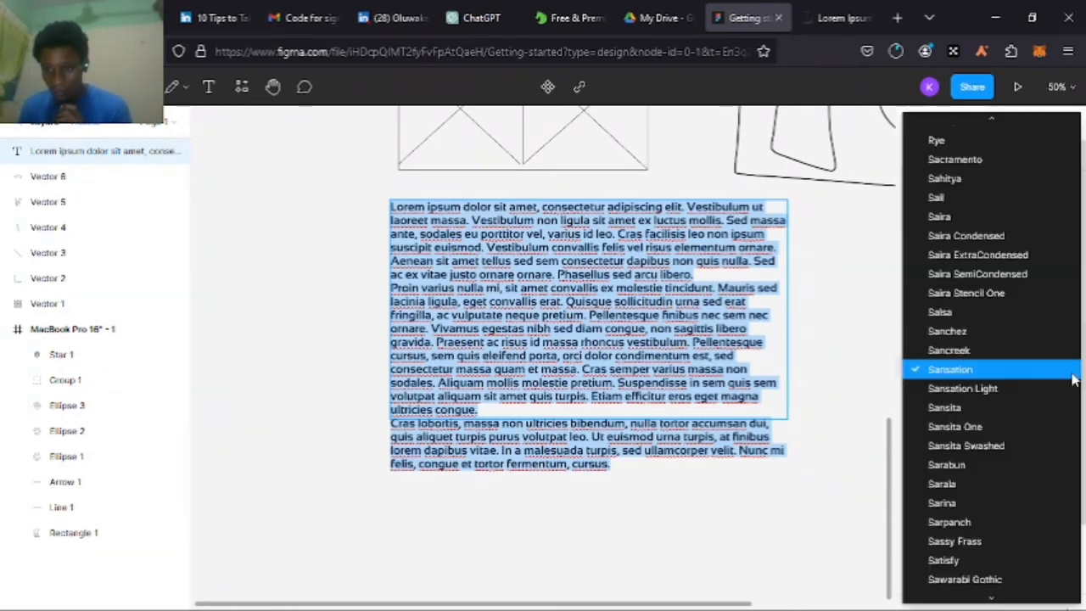
scroll(1013, 382, down, 5)
scroll(1016, 386, down, 15)
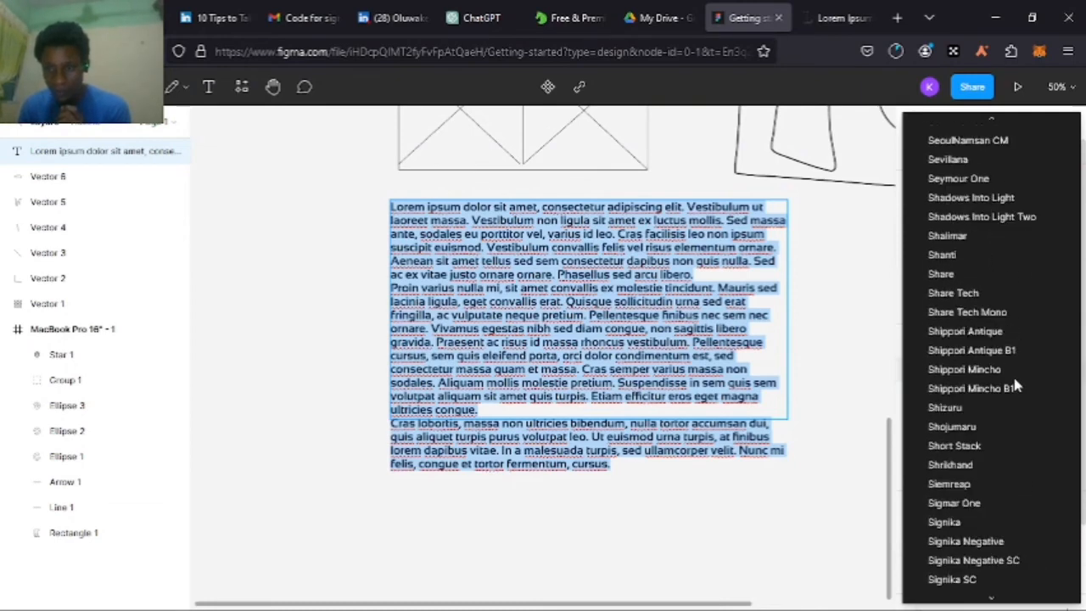
scroll(1016, 385, up, 3)
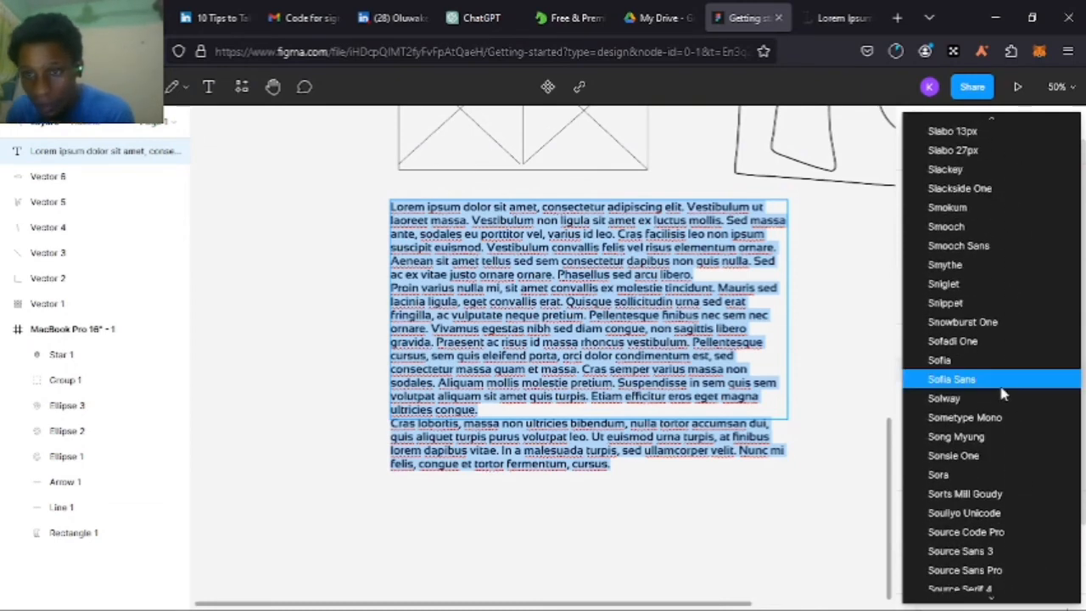
scroll(1005, 382, up, 5)
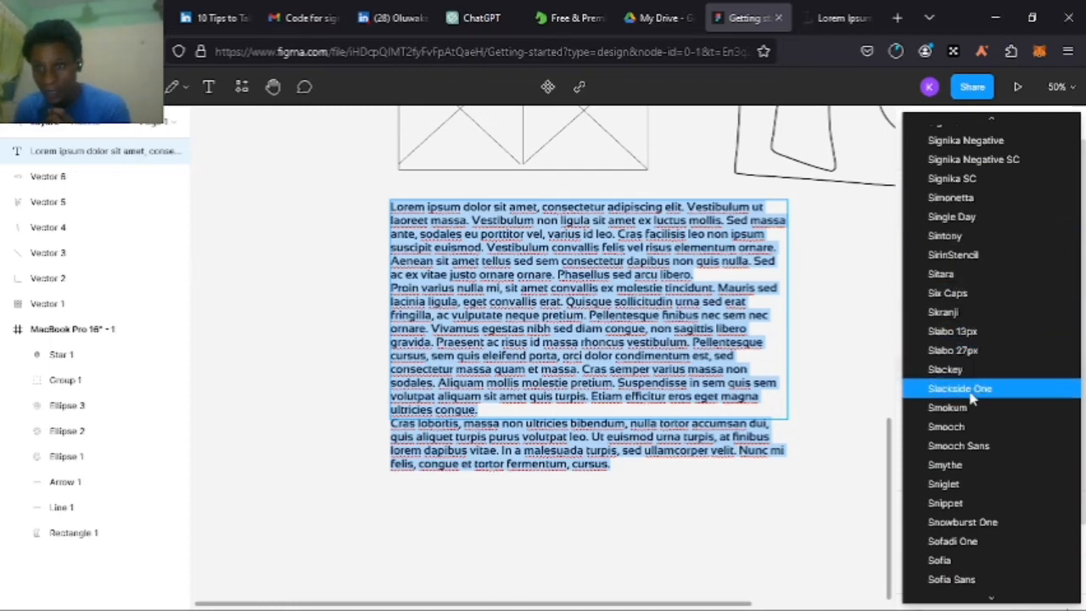
click(976, 313)
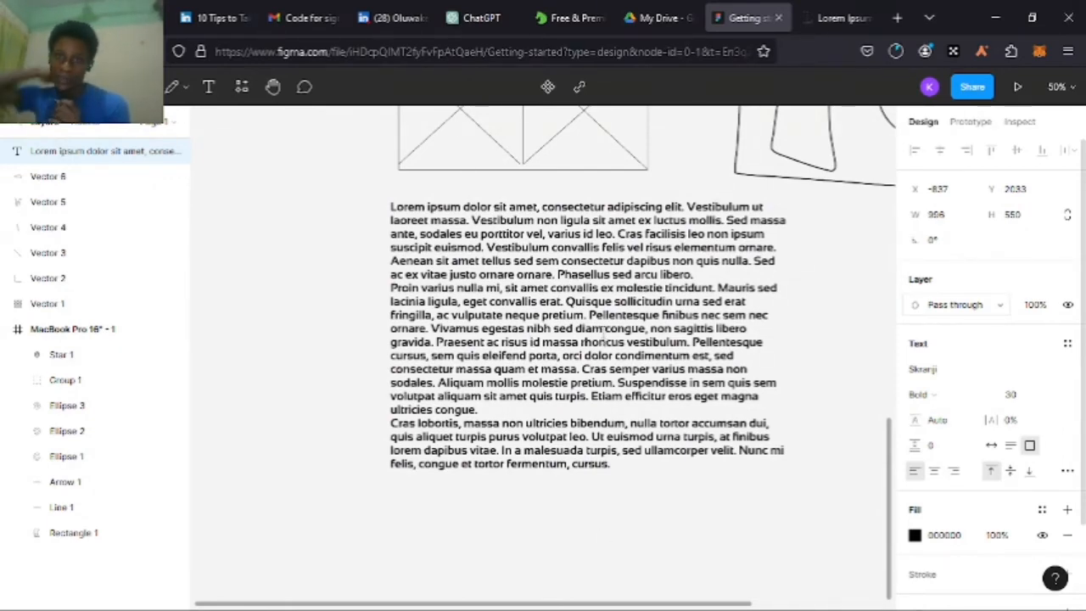
double_click(604, 331)
key(ctrl+c)
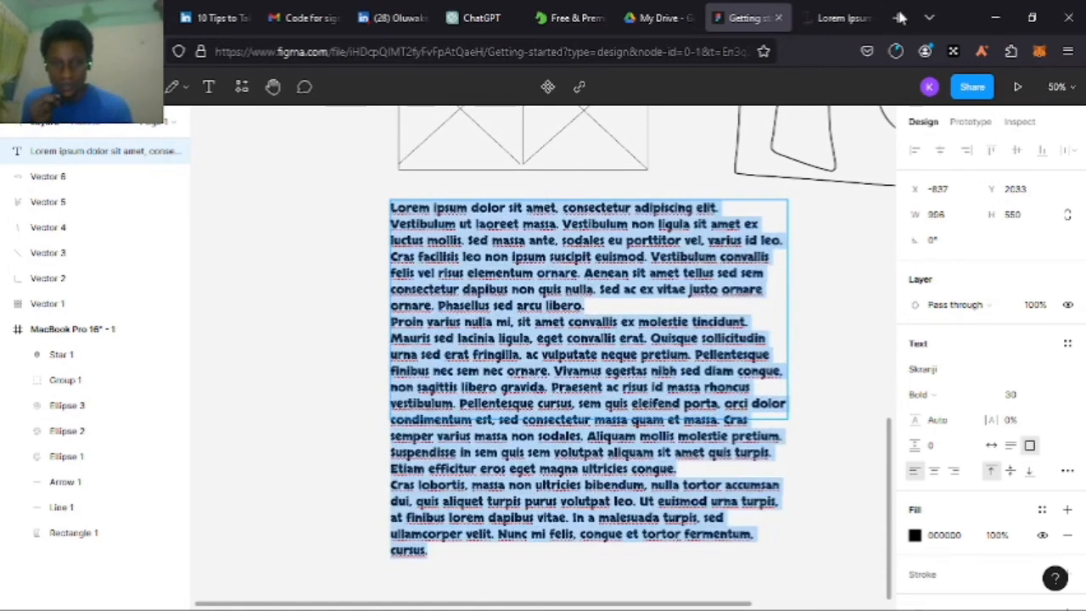
Open fonts.google.com in a new browser tab and browse the font families
click(900, 17)
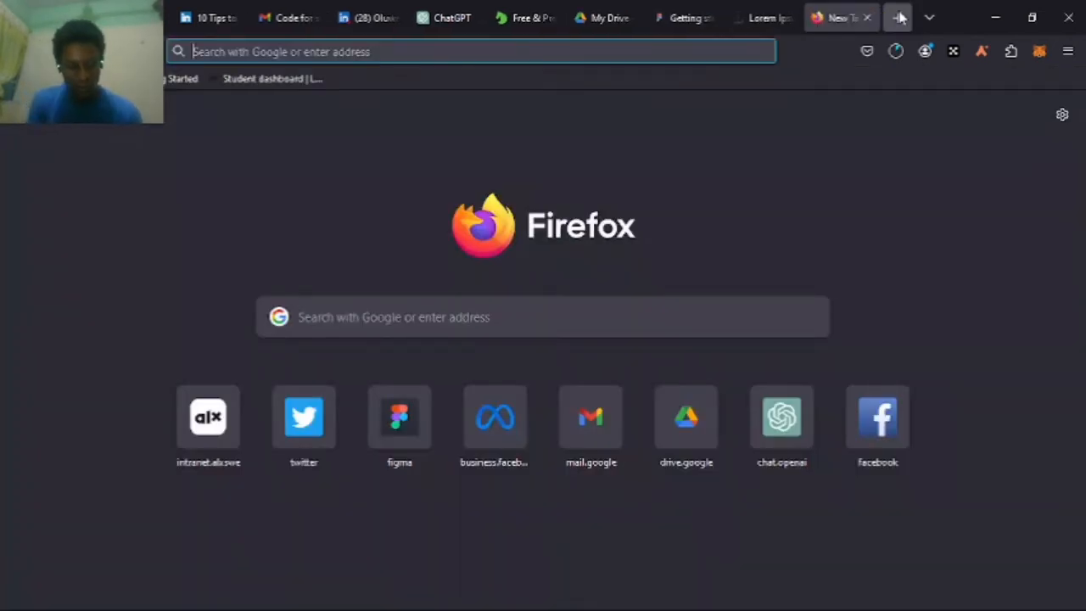
text(fonts)
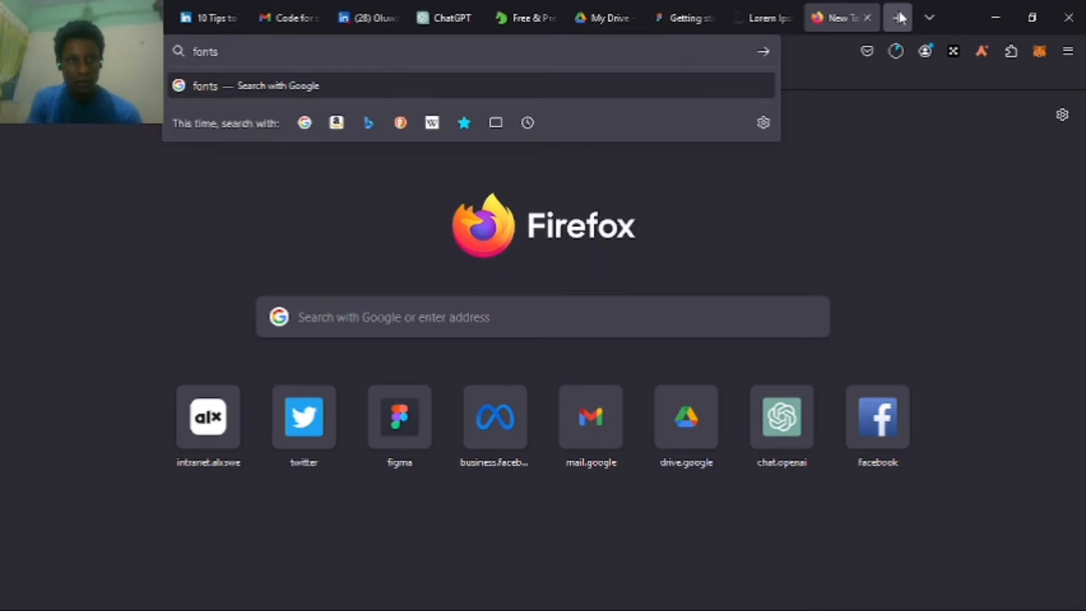
text(.google.co)
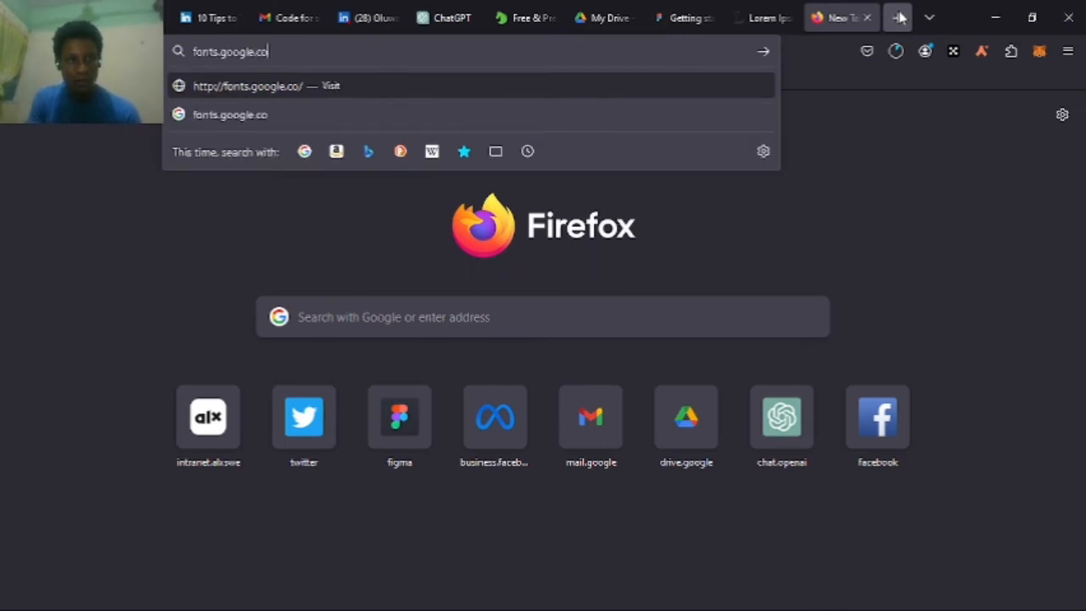
text(m)
key(Return)
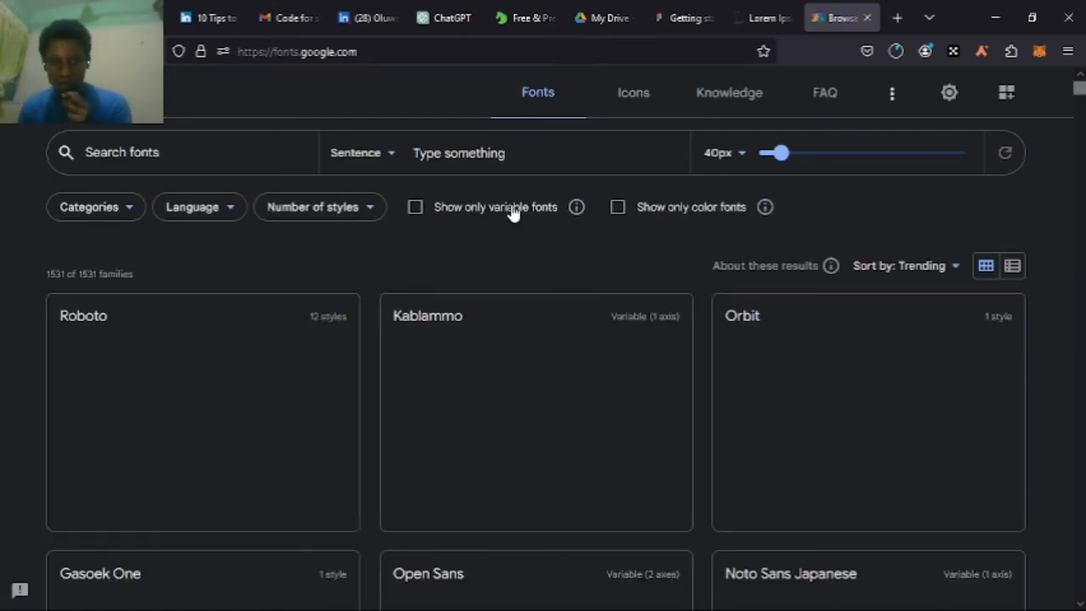
scroll(620, 416, down, 2)
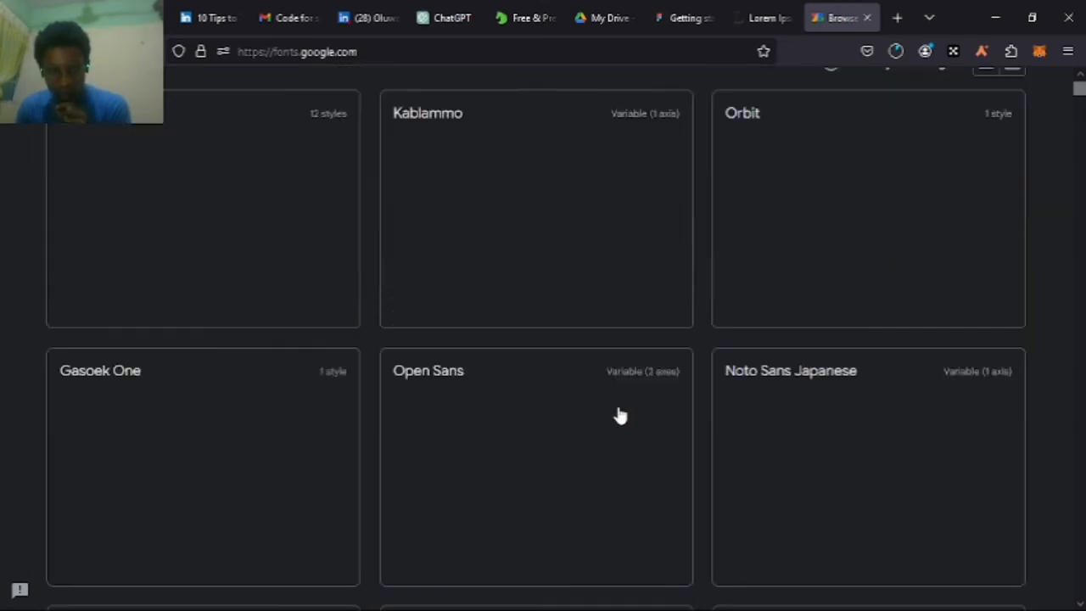
scroll(624, 411, down, 6)
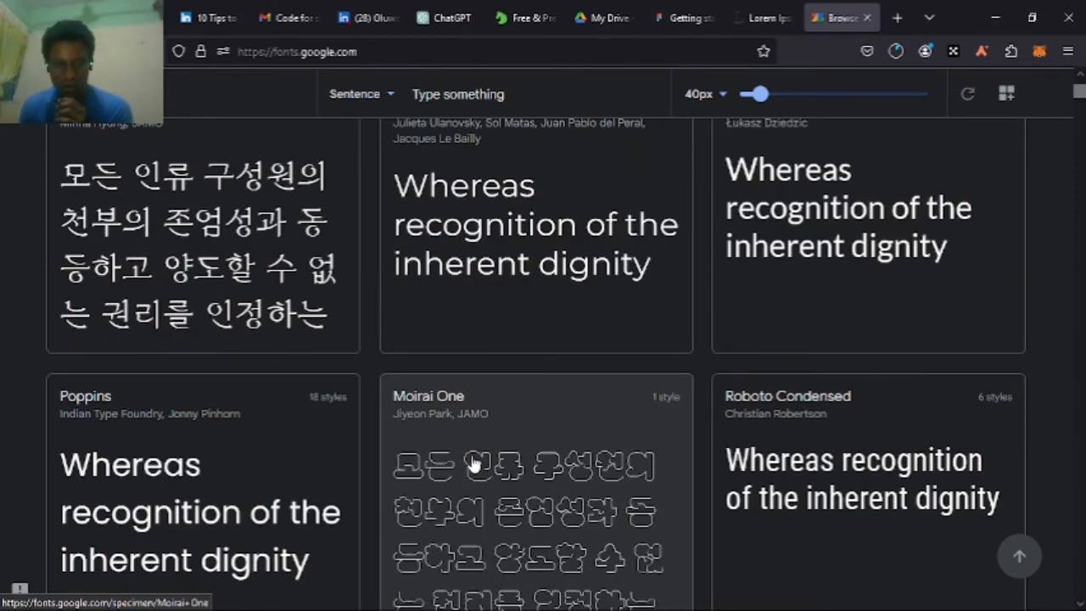
Return to the Figma file and move the Lorem Ipsum text box left to about X -1267, Y 2005, then deselect it
click(682, 18)
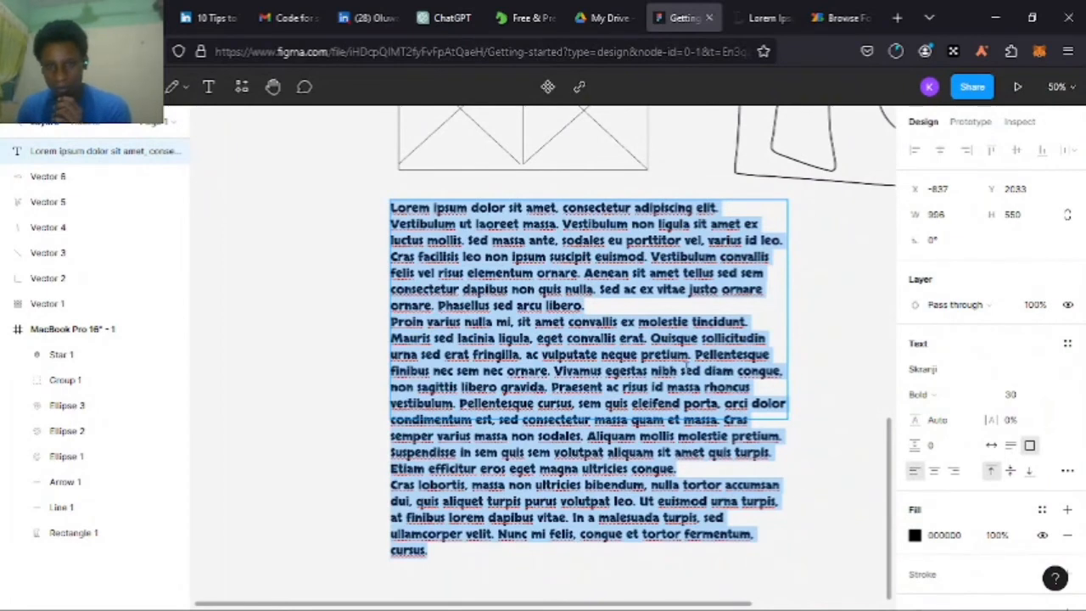
scroll(808, 359, down, 1)
scroll(808, 360, up, 2)
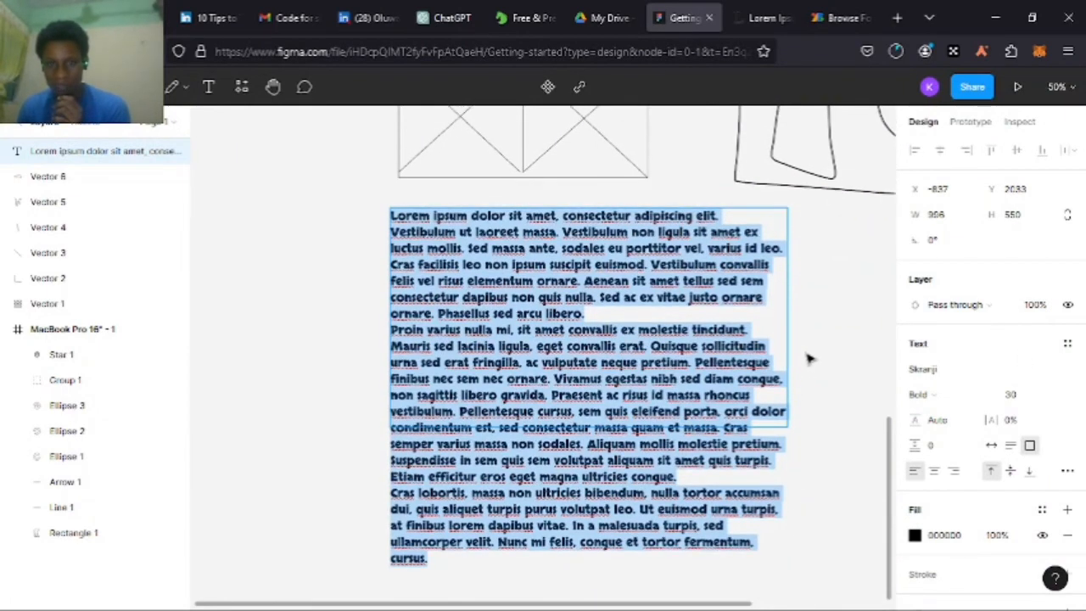
key(Escape)
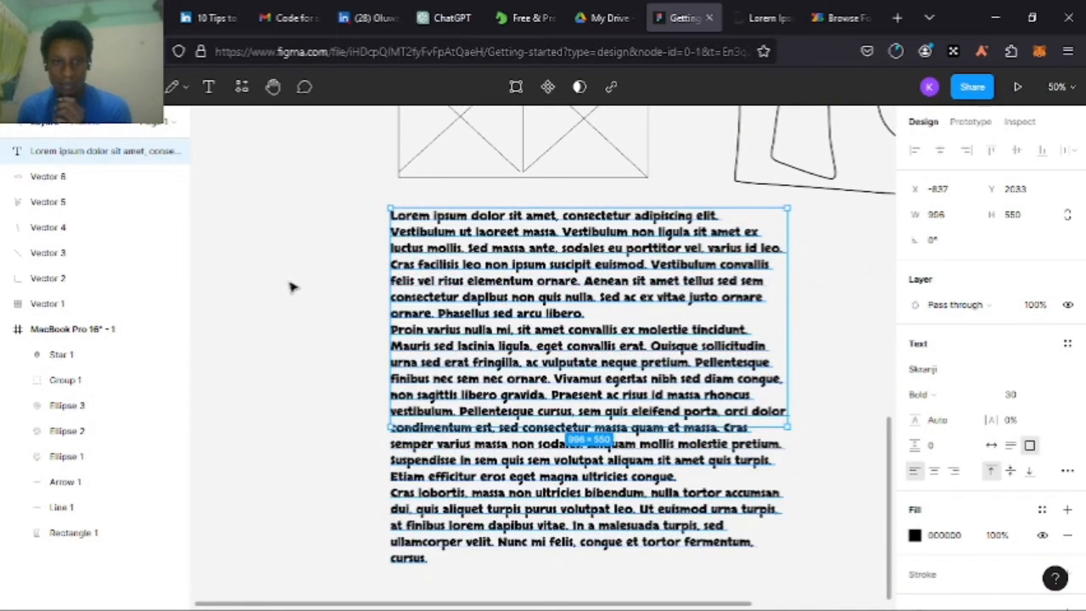
drag(423, 259, 312, 270)
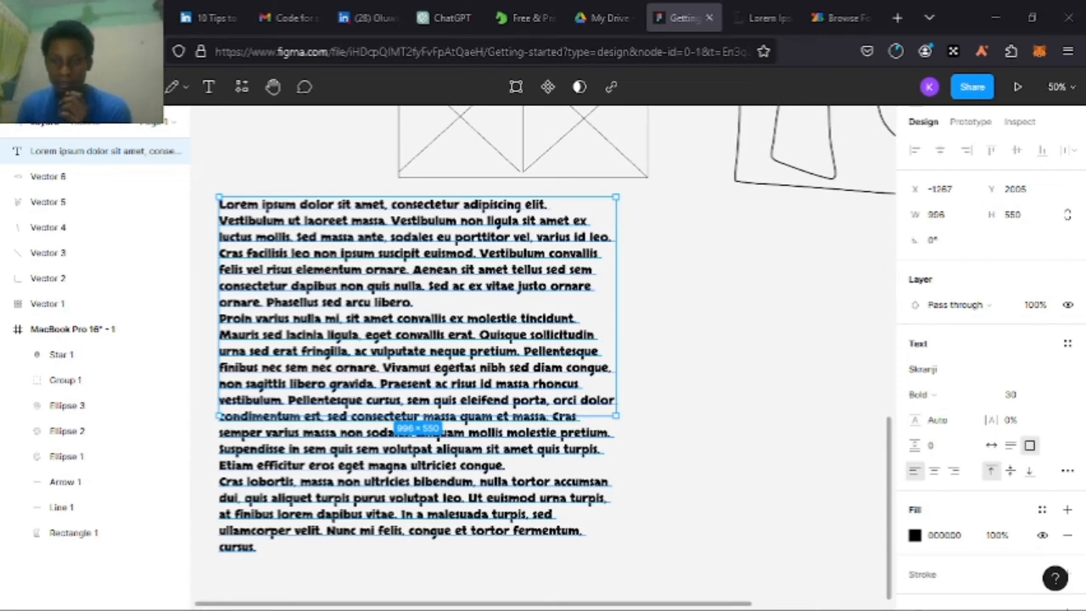
key(Escape)
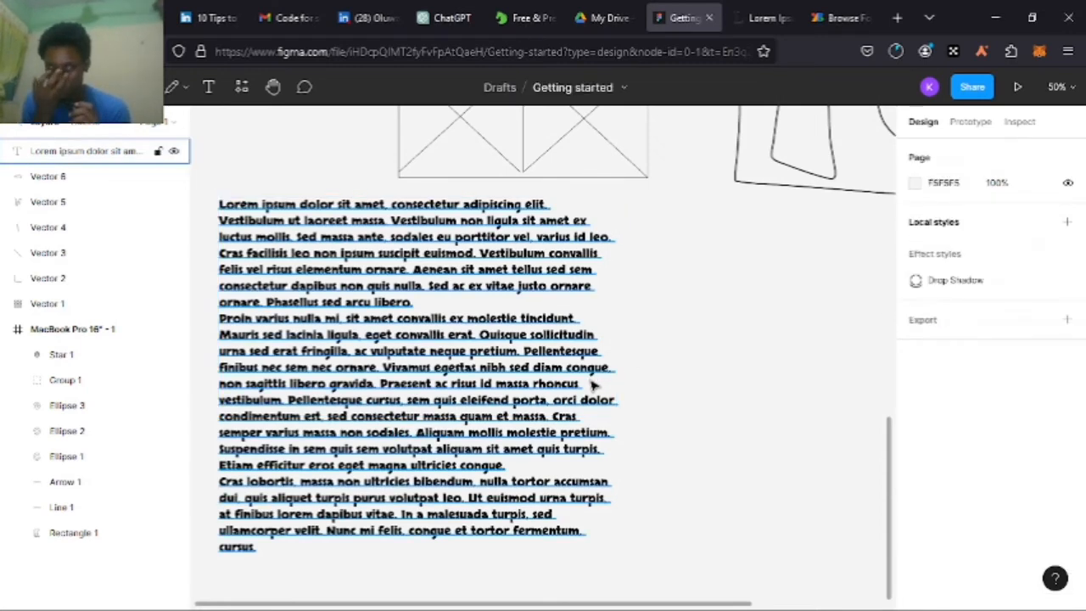
Create an auto-width text beside the Lorem Ipsum block and paste the copied paragraphs into it
click(217, 98)
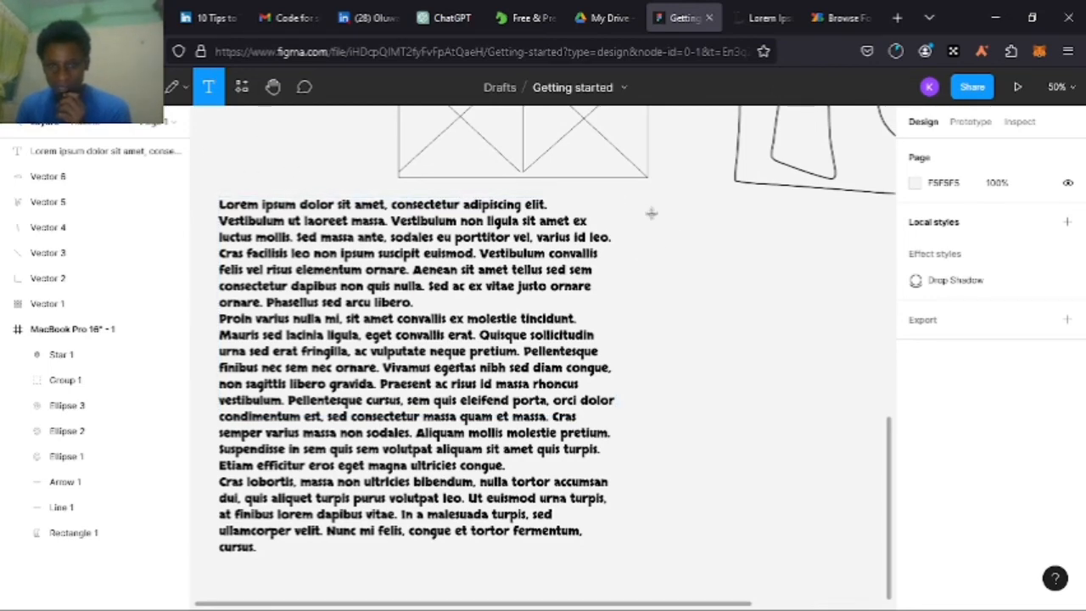
click(641, 364)
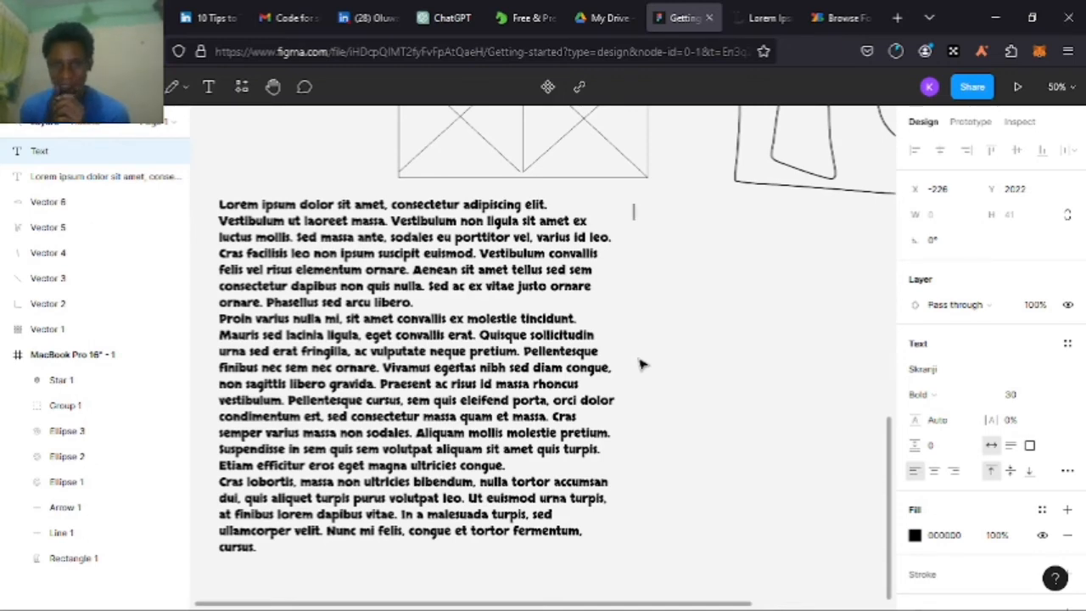
key(ctrl+v)
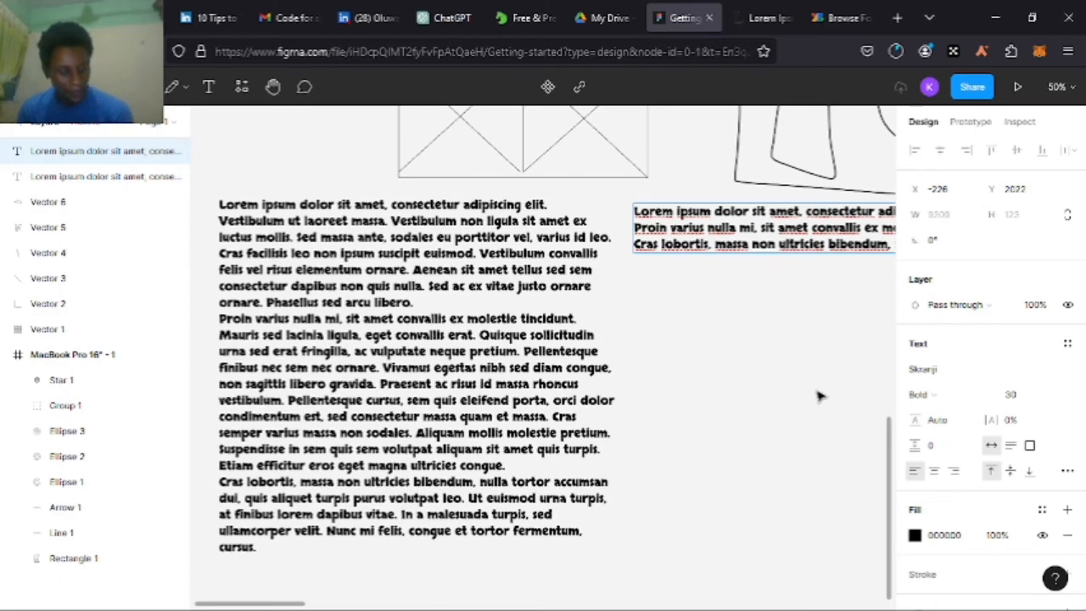
scroll(818, 395, down, 2)
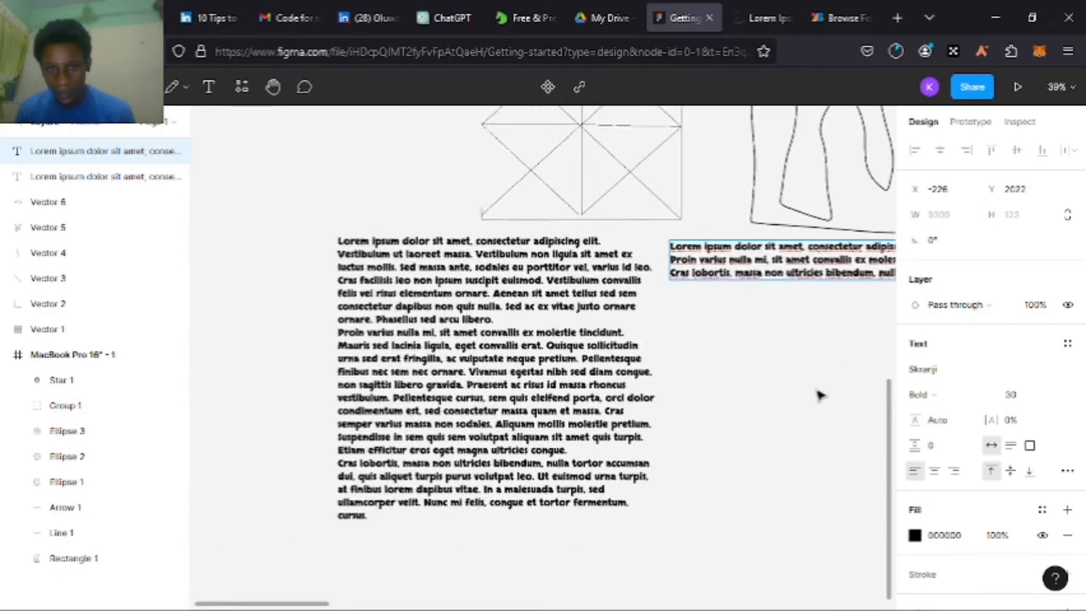
scroll(819, 396, down, 2)
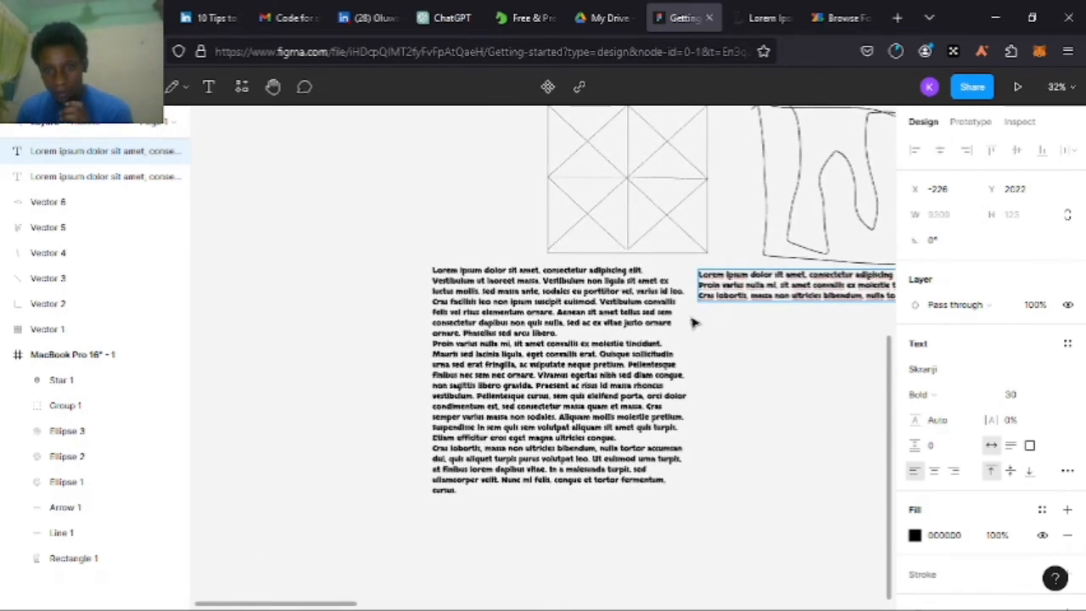
Move the fixed-size text block left to about X -1909 and place the auto-width text just above it at about Y 1758
click(500, 368)
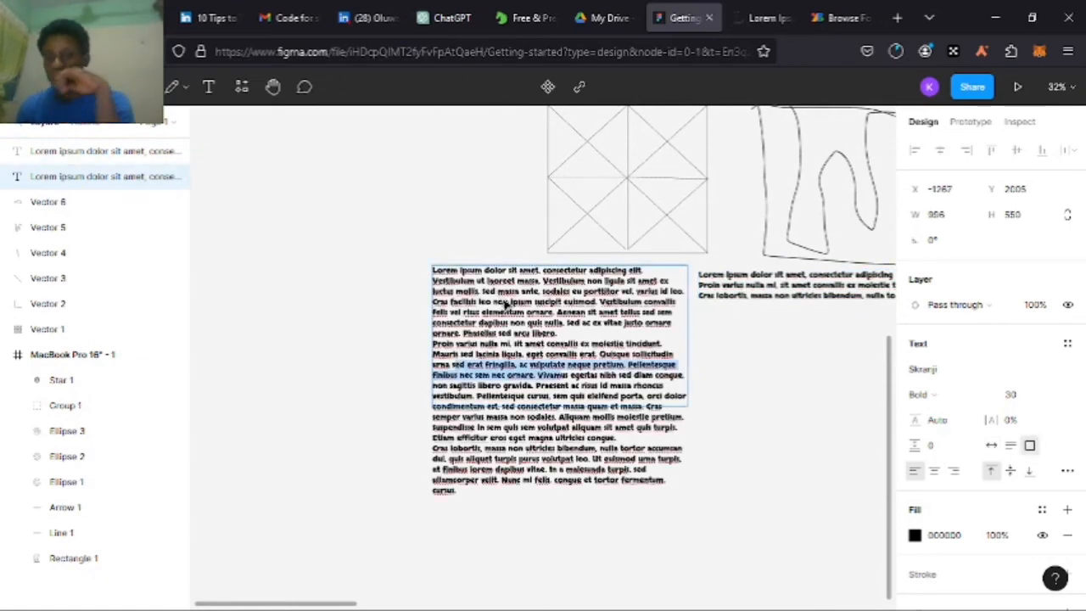
key(Escape)
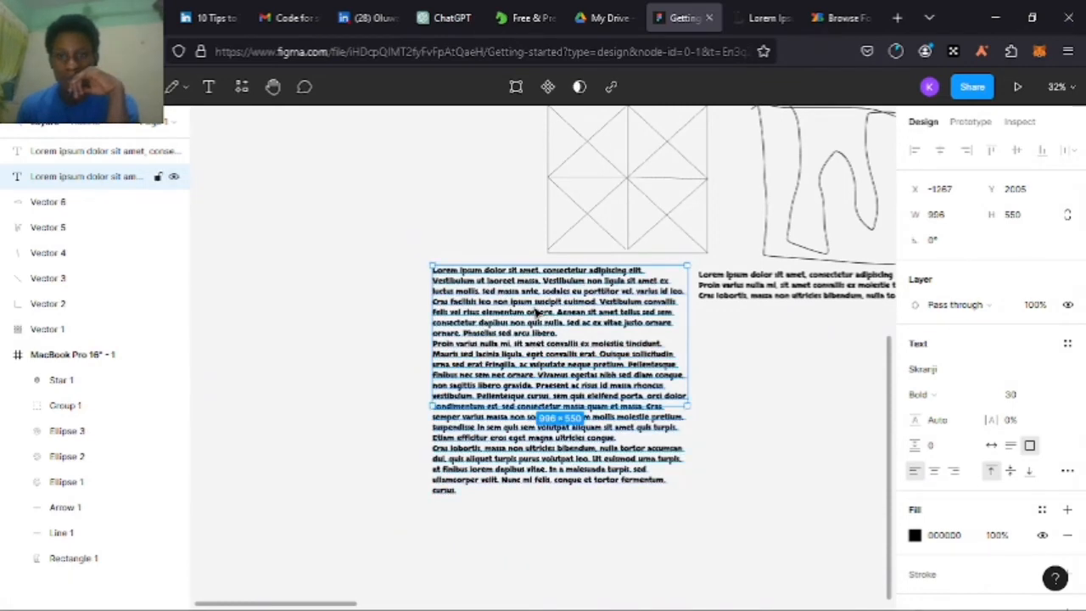
drag(534, 312, 370, 314)
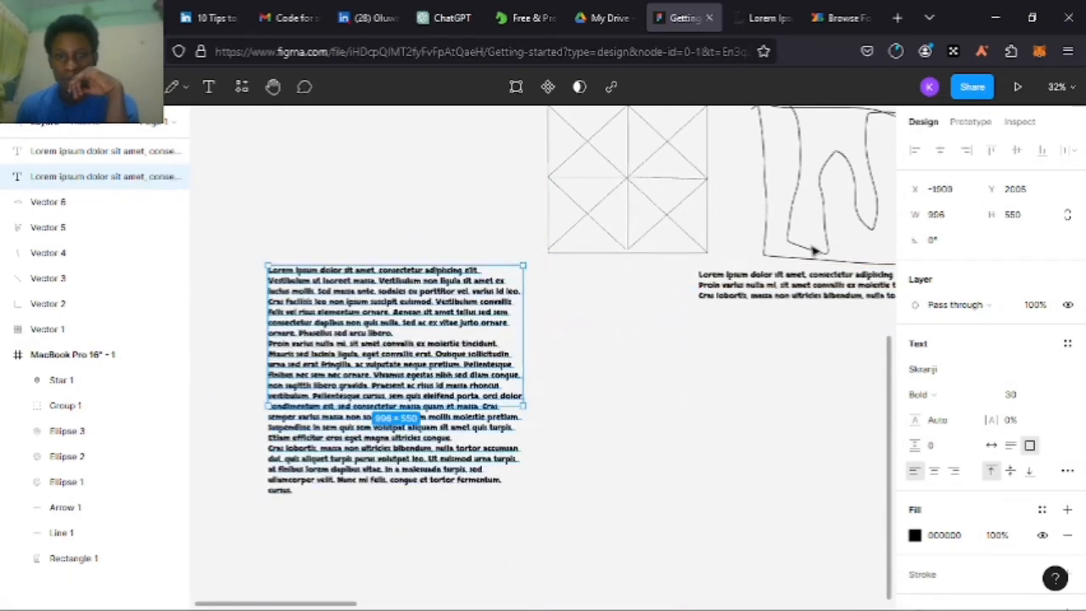
drag(811, 292, 661, 305)
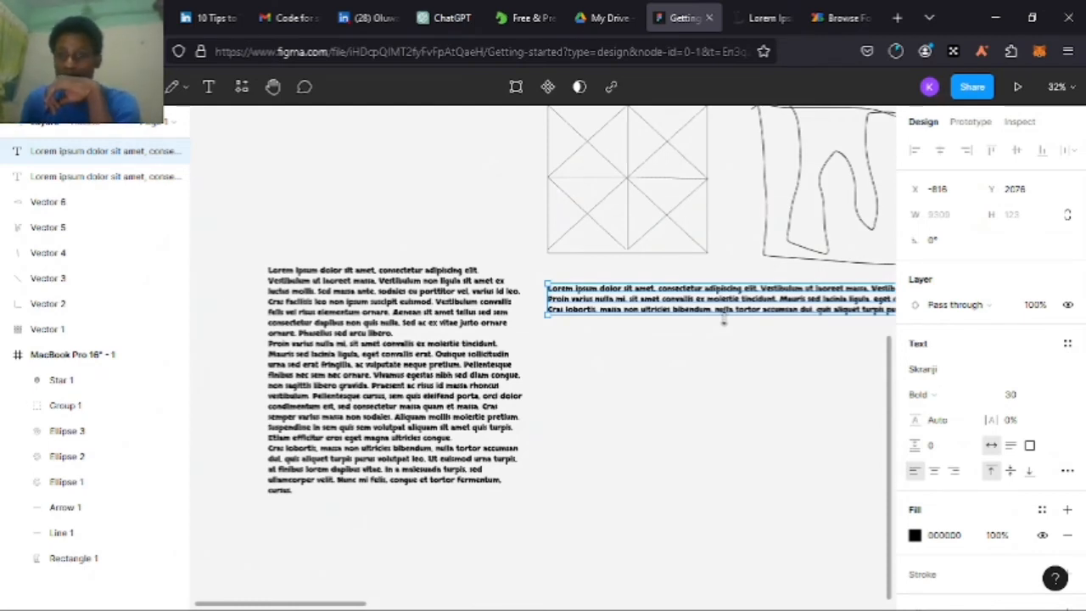
drag(699, 297, 424, 219)
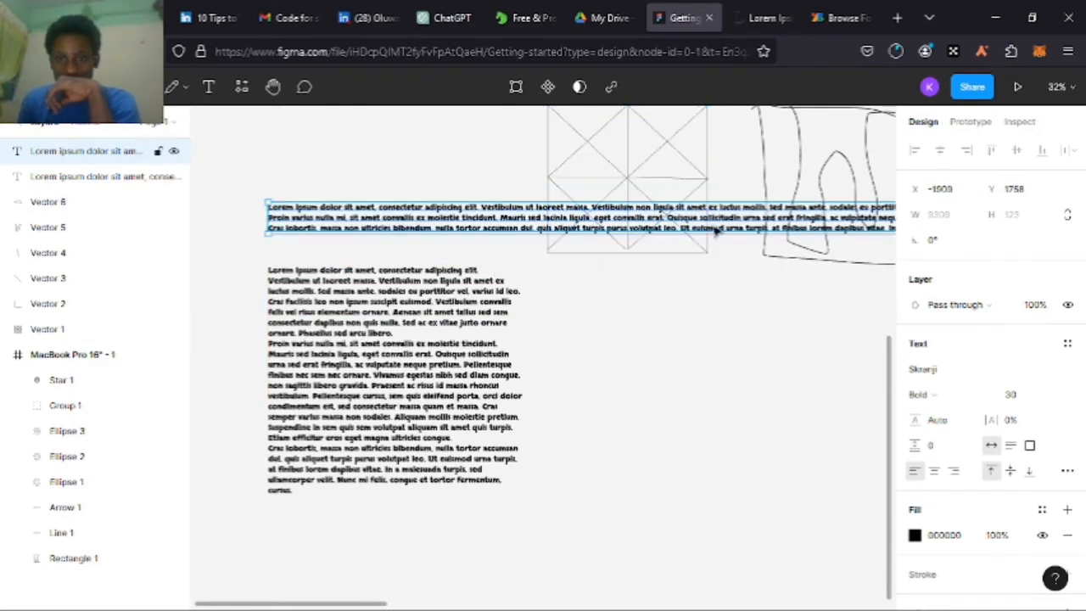
Insert manual line breaks into the long lines of the auto-width Lorem Ipsum text, starting after "luctus", and finish editing
double_click(738, 218)
click(742, 211)
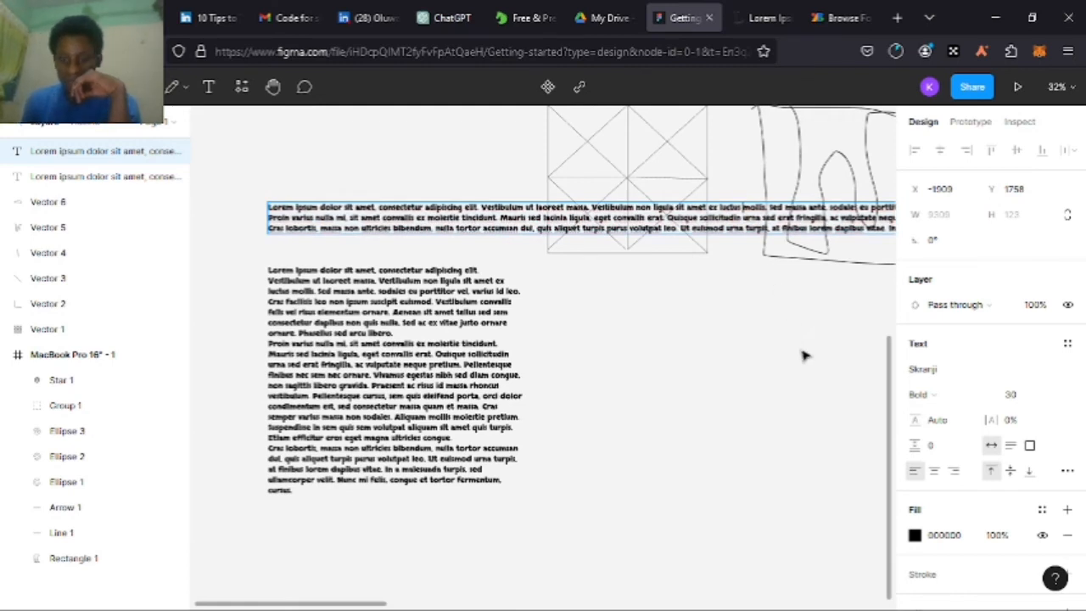
key(BackSpace)
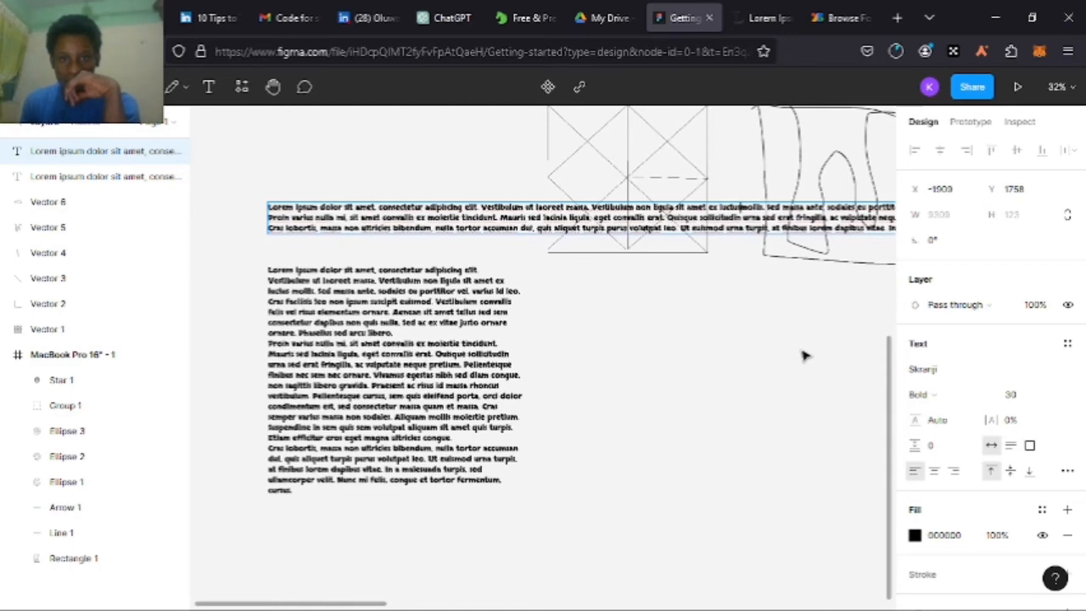
key(Return)
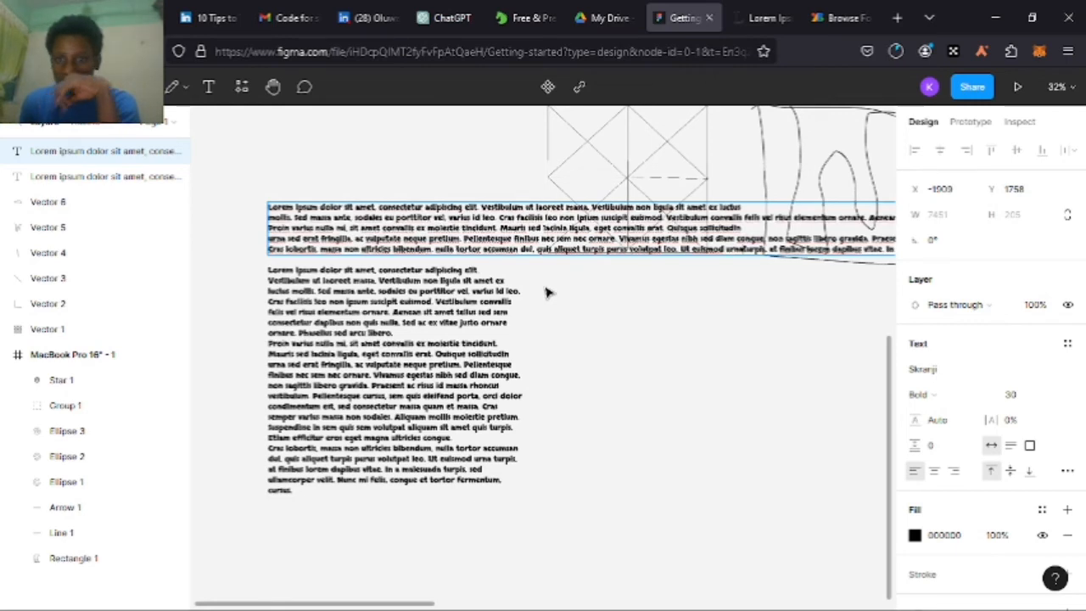
key(Return)
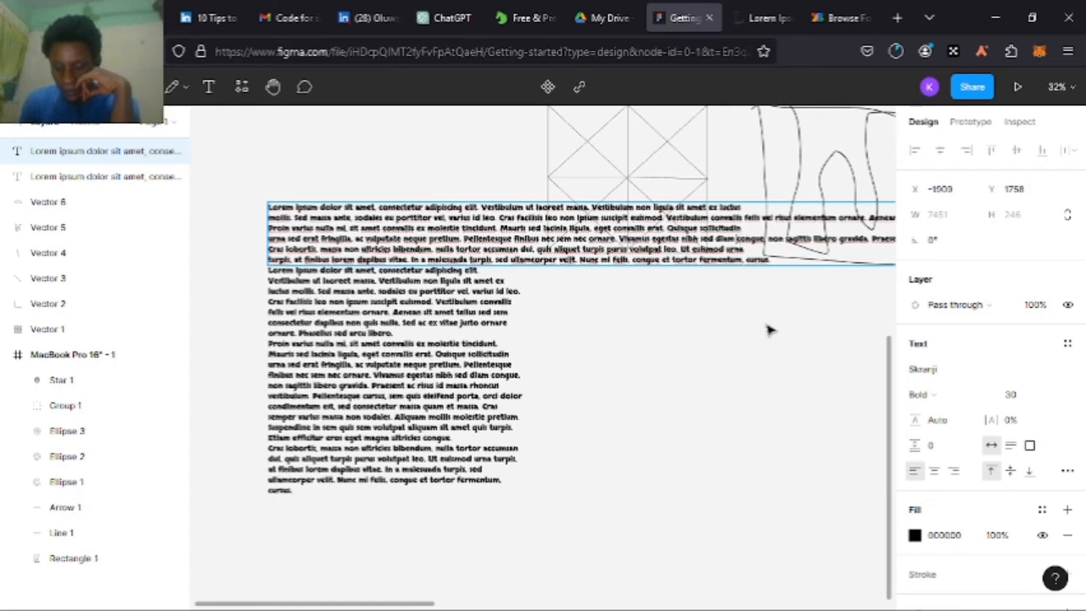
key(Return)
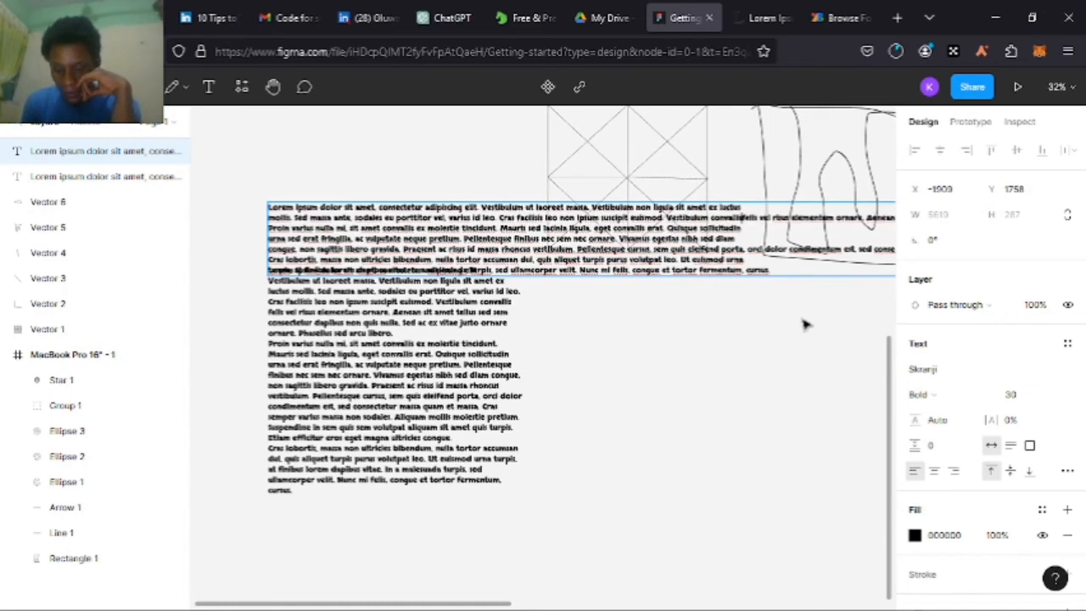
key(Return)
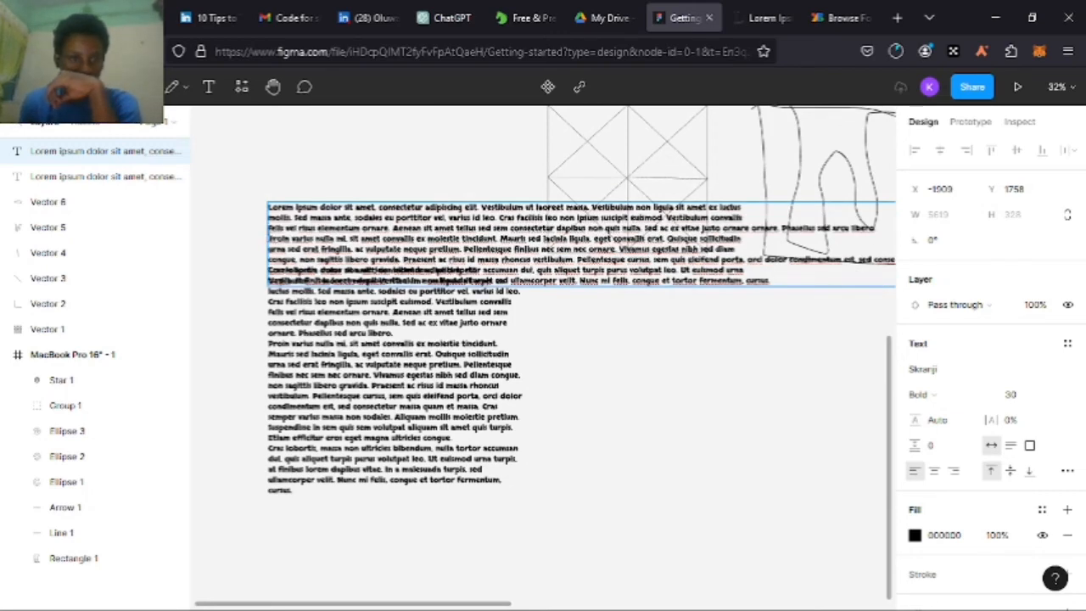
key(Escape)
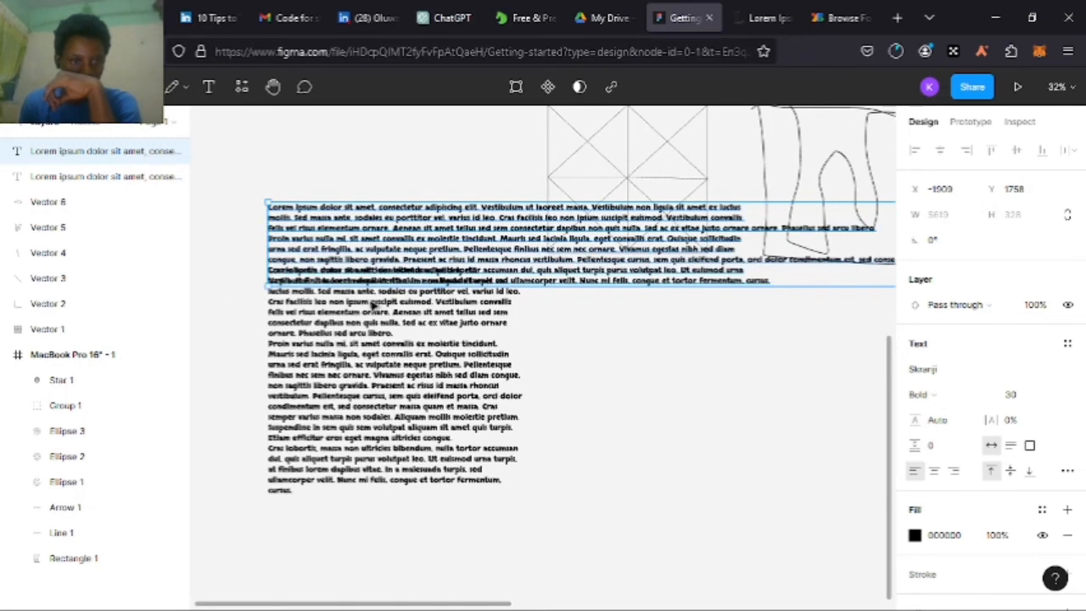
Move the manually broken text clear of the other block and narrow it to about 1800 wide from its left edge
drag(263, 243, 500, 244)
drag(494, 243, 632, 245)
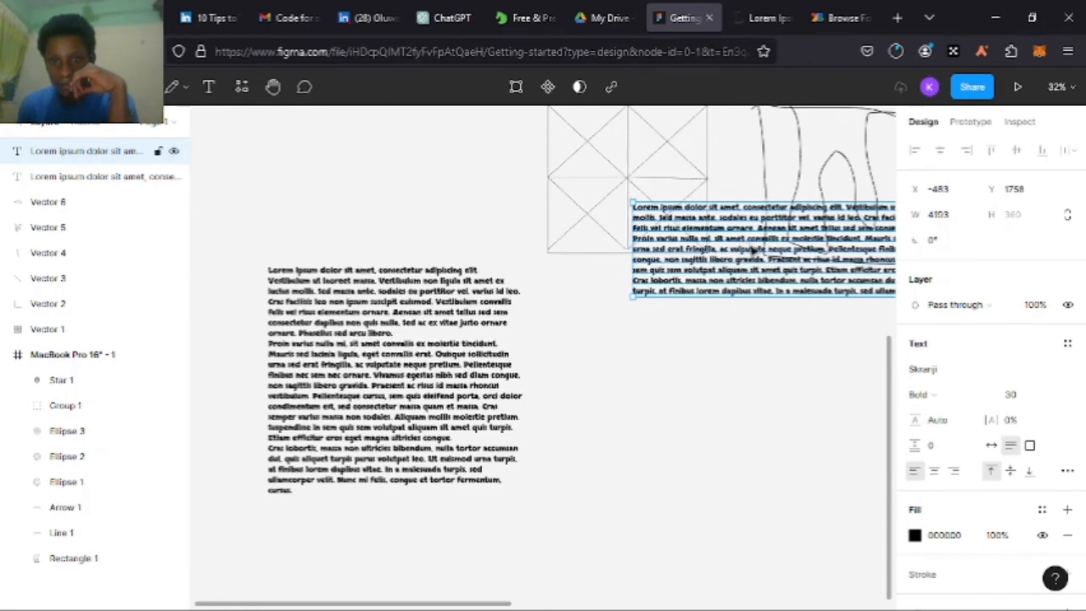
drag(746, 247, 645, 371)
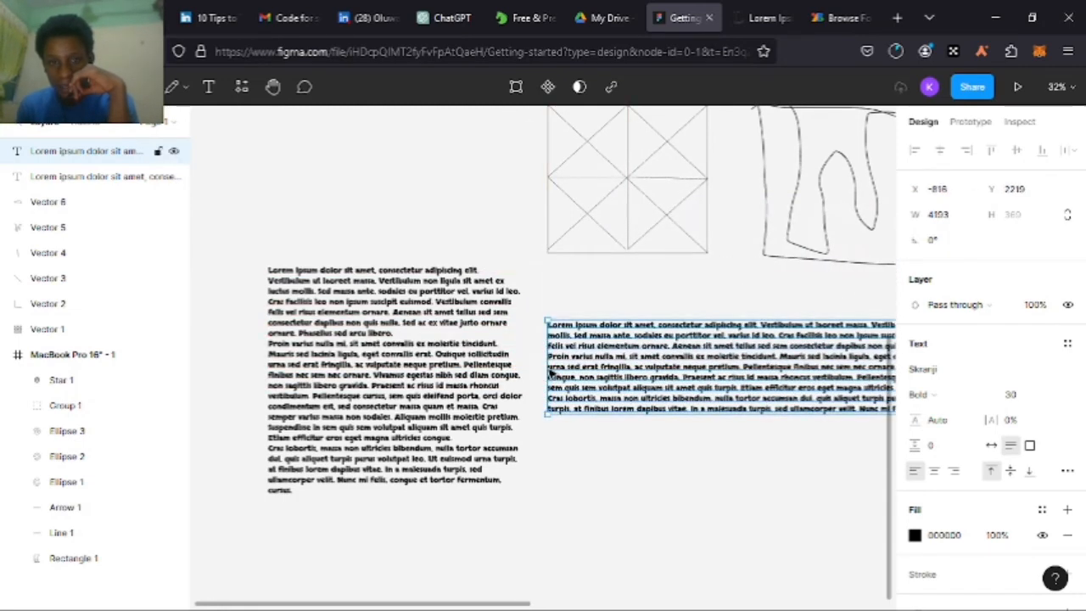
drag(547, 363, 684, 376)
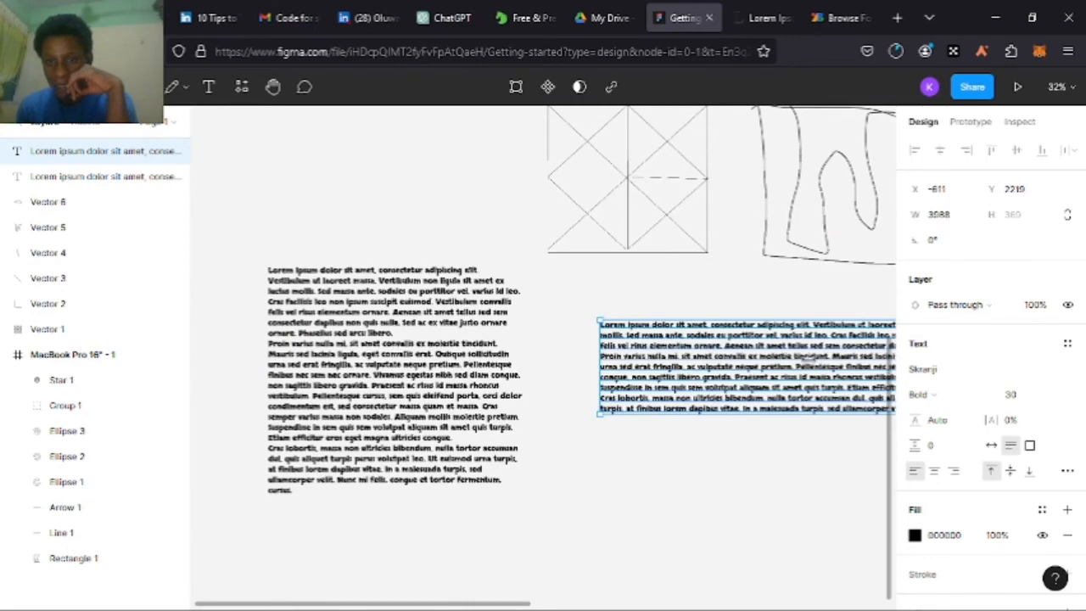
drag(804, 364, 643, 323)
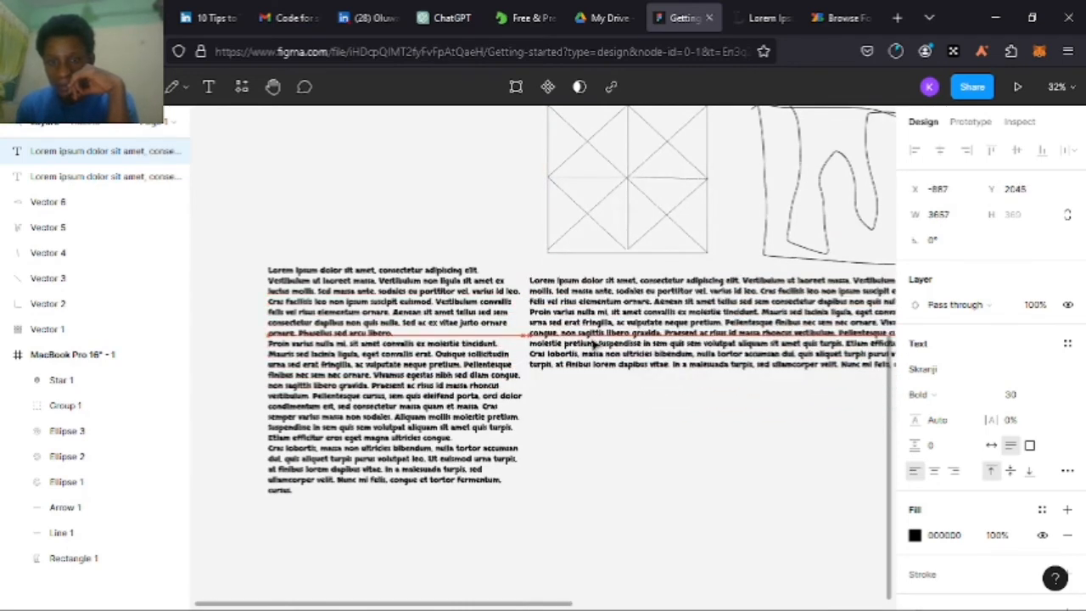
drag(526, 317, 523, 244)
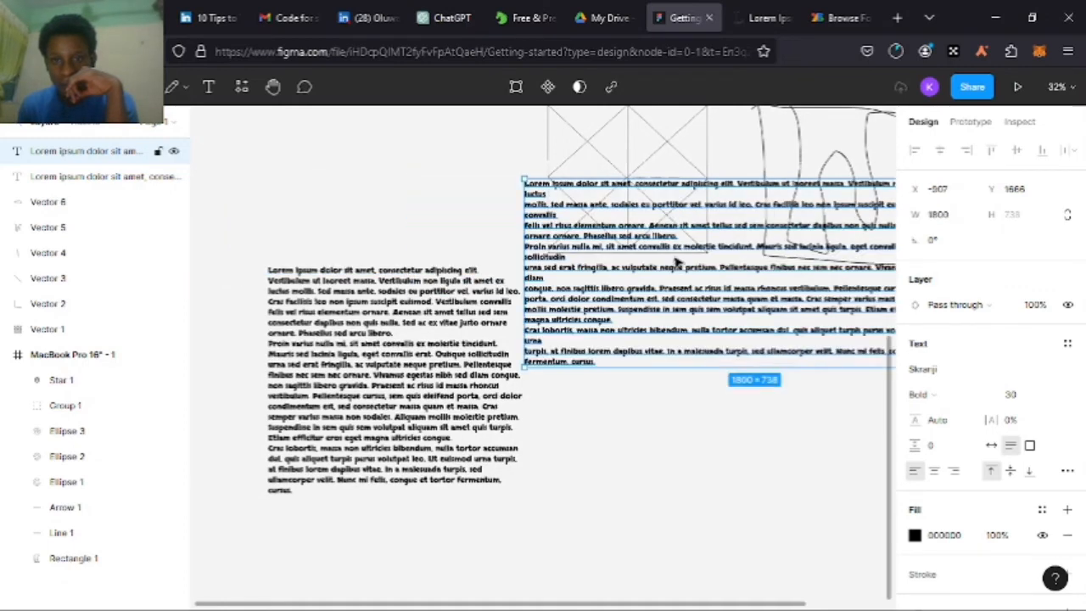
Narrow the manually broken text to about 1313 wide and place it beside the fixed-size block at about X -832, Y 2086
drag(738, 322, 520, 310)
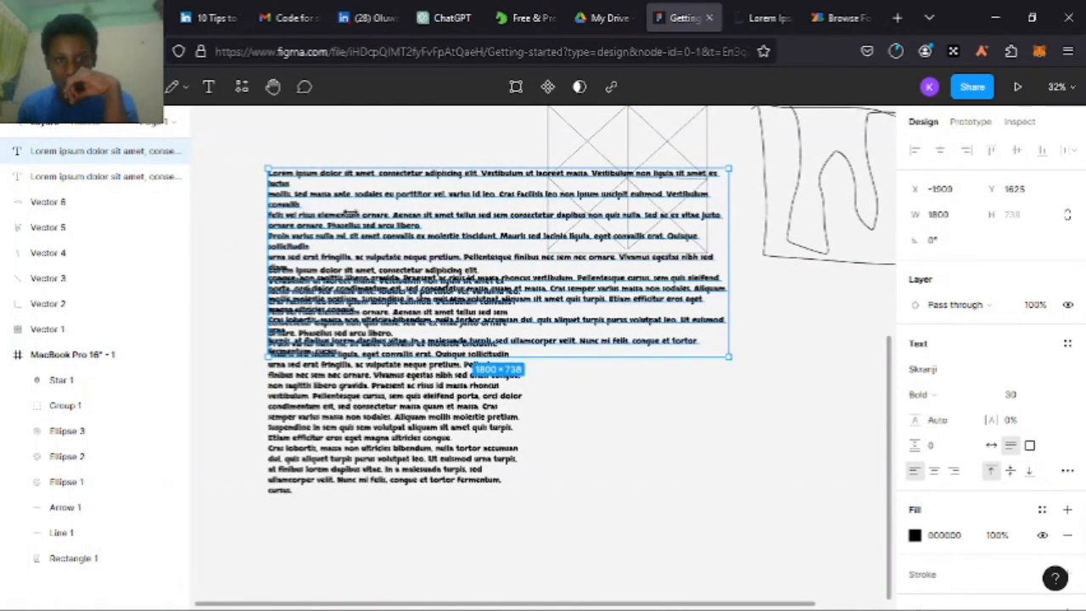
drag(261, 212, 393, 217)
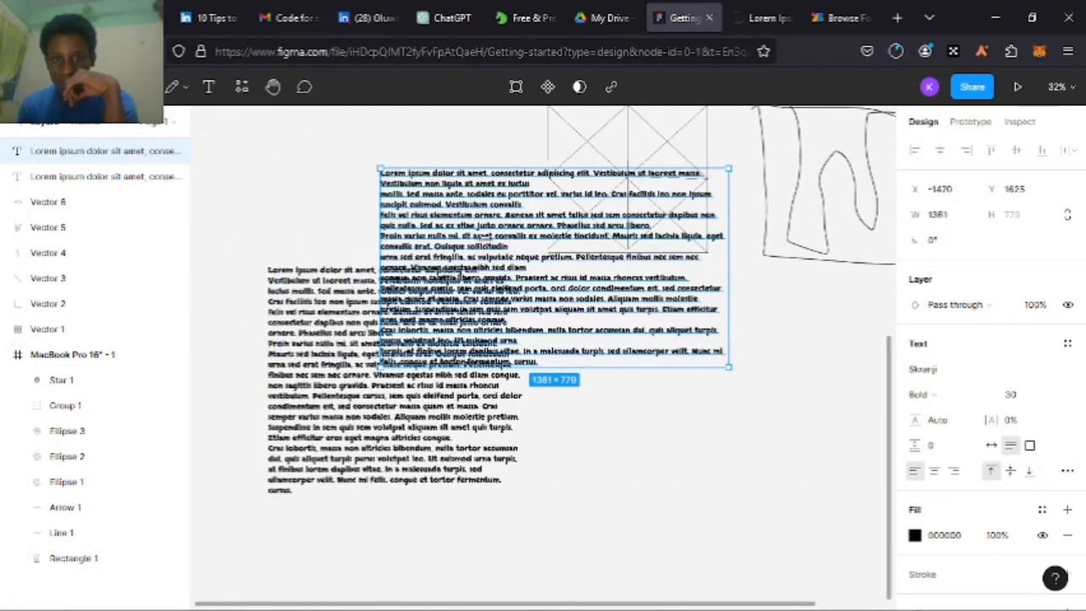
drag(606, 269, 739, 370)
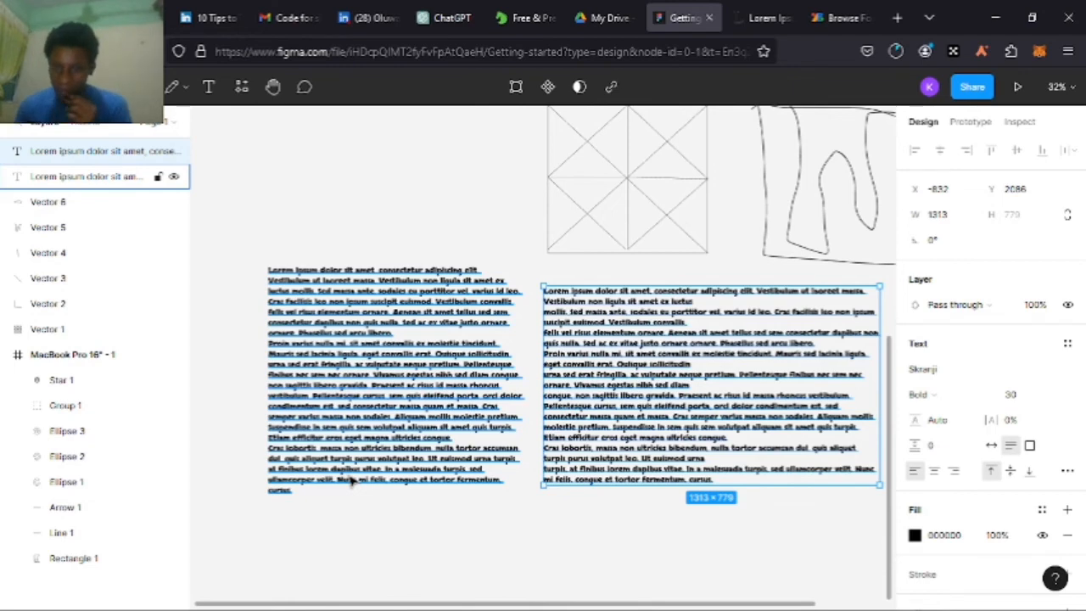
Set the fixed-size Lorem Ipsum block to auto height and append a new paragraph of random h, j and k letters at its end
click(346, 380)
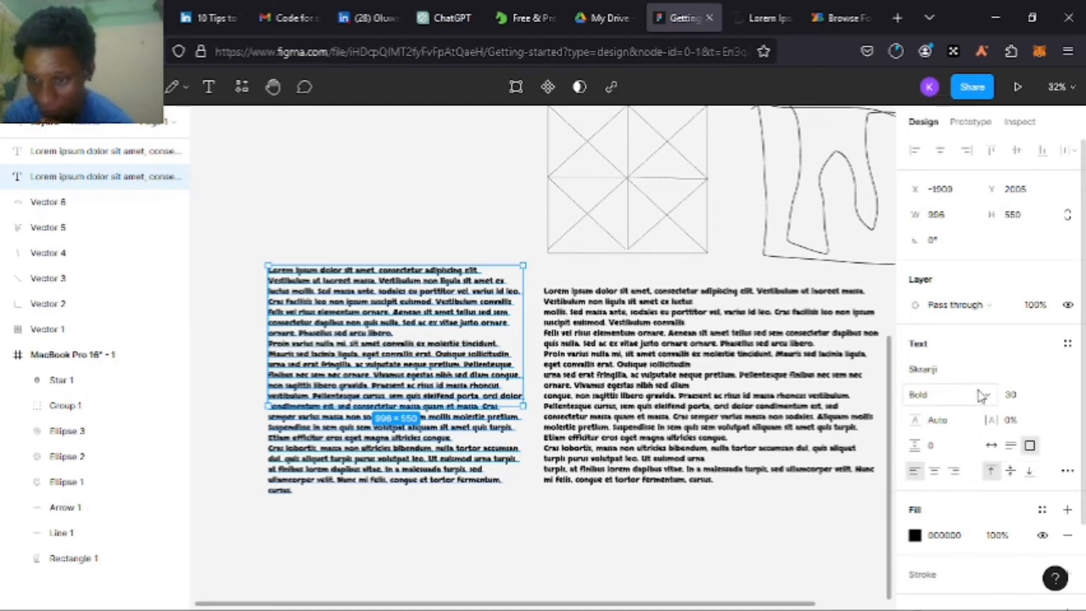
click(1011, 445)
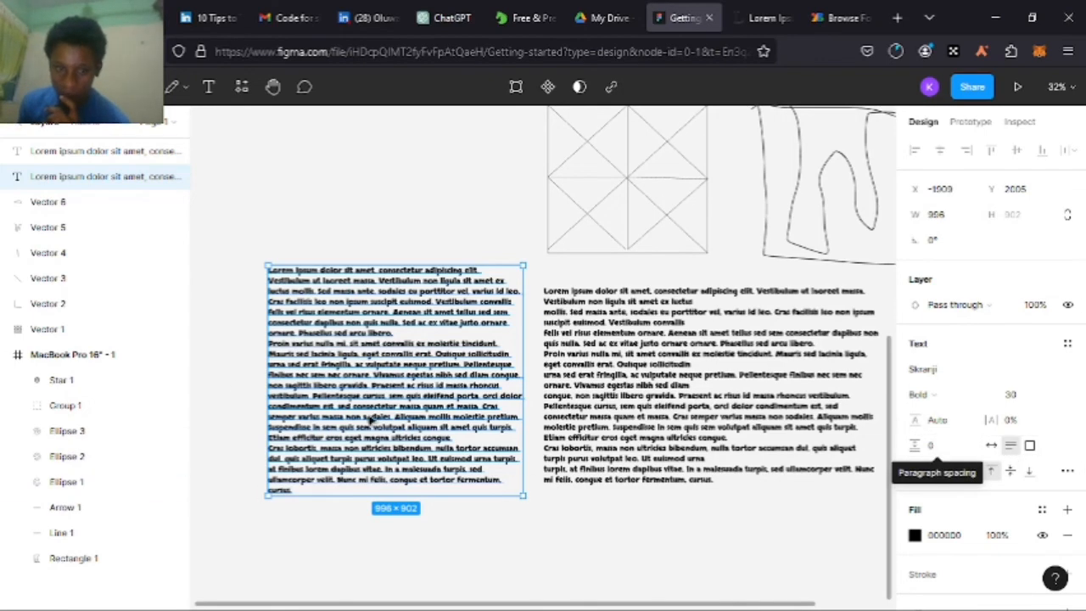
double_click(332, 462)
click(330, 496)
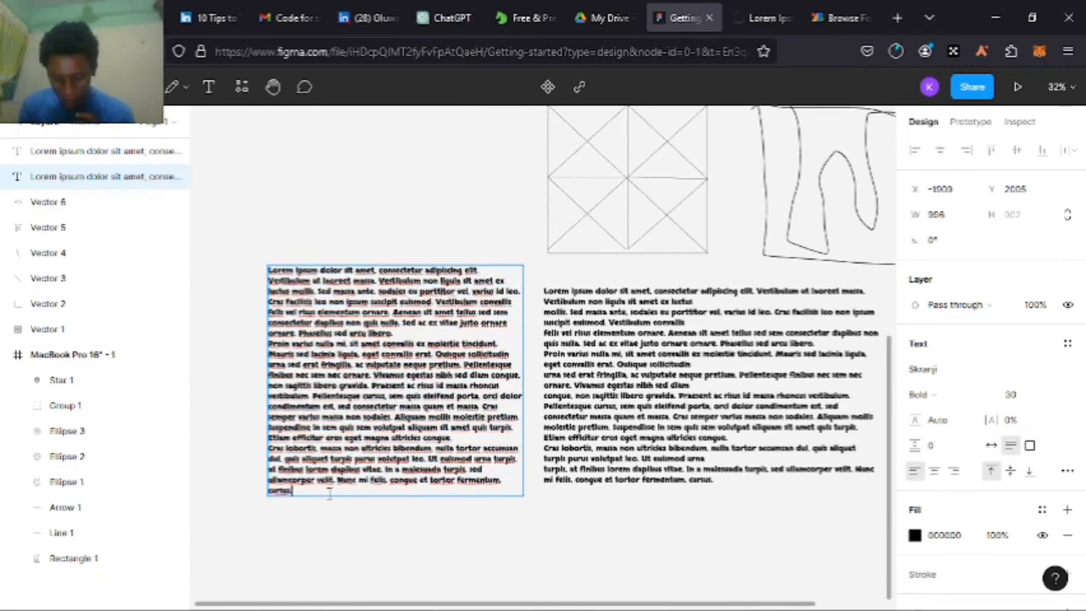
key(Return)
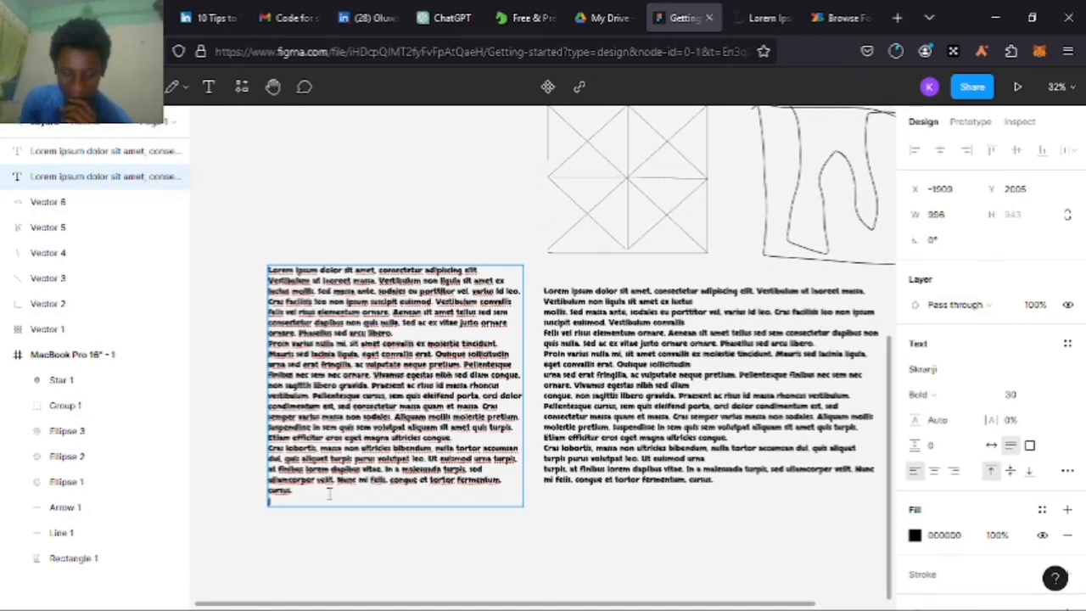
text(jhjk)
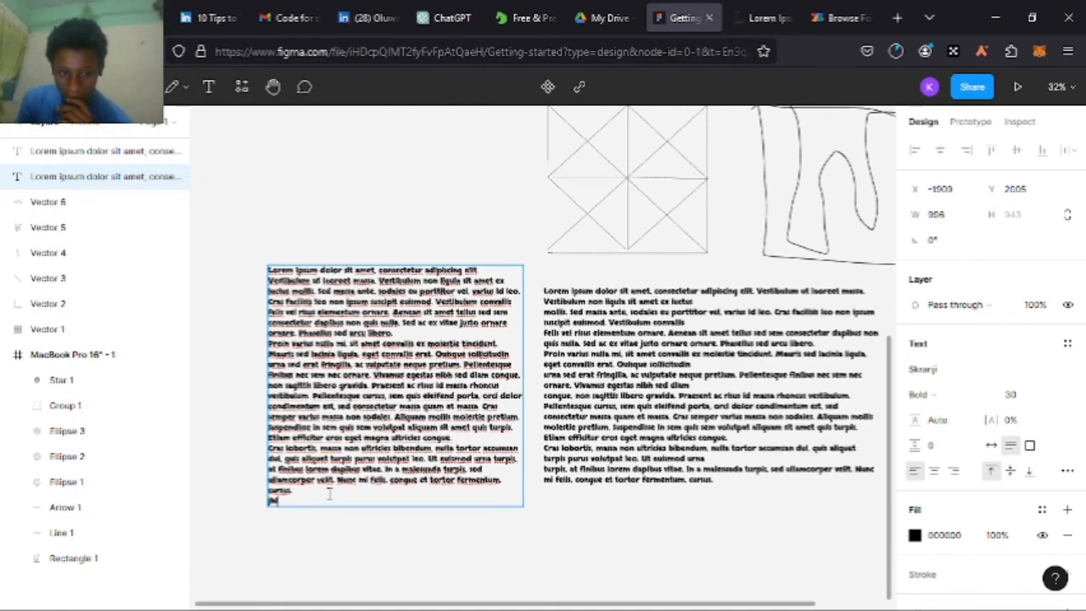
text(hjkhjkhjk)
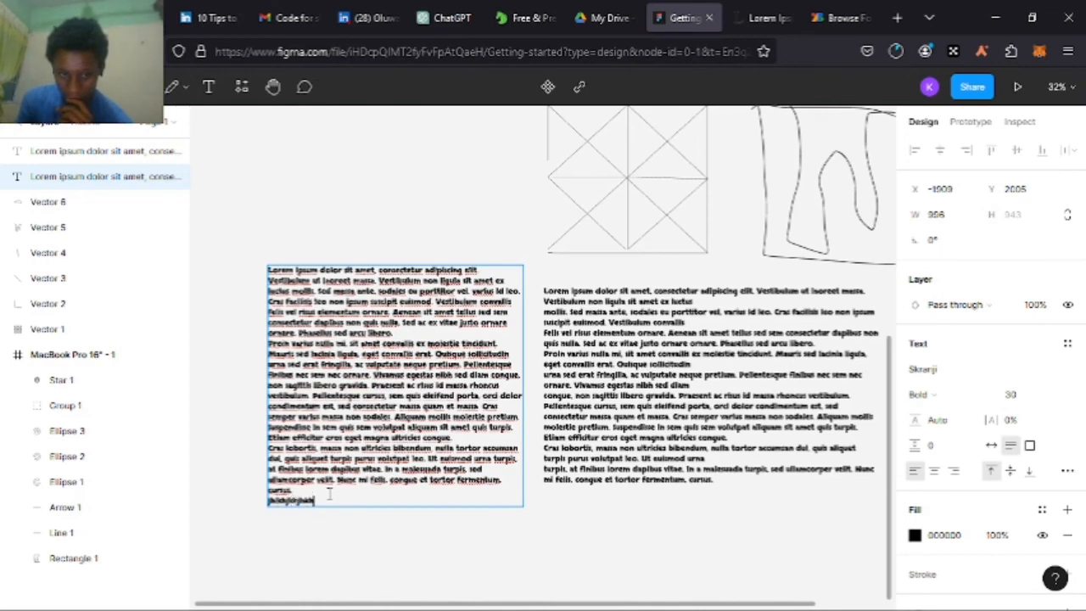
text(hjkhjk)
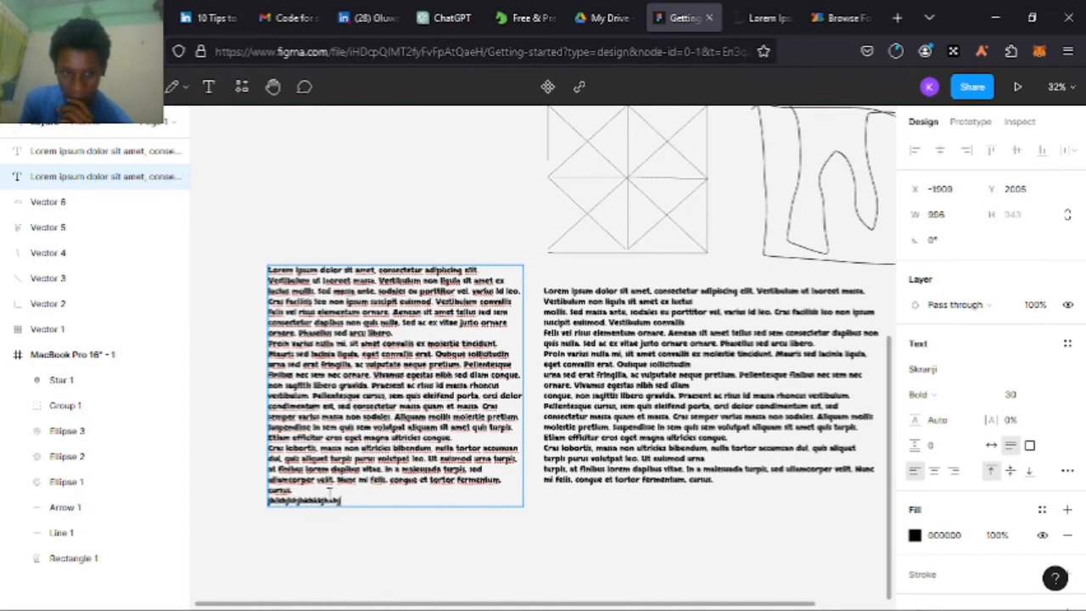
text(hjkhjk)
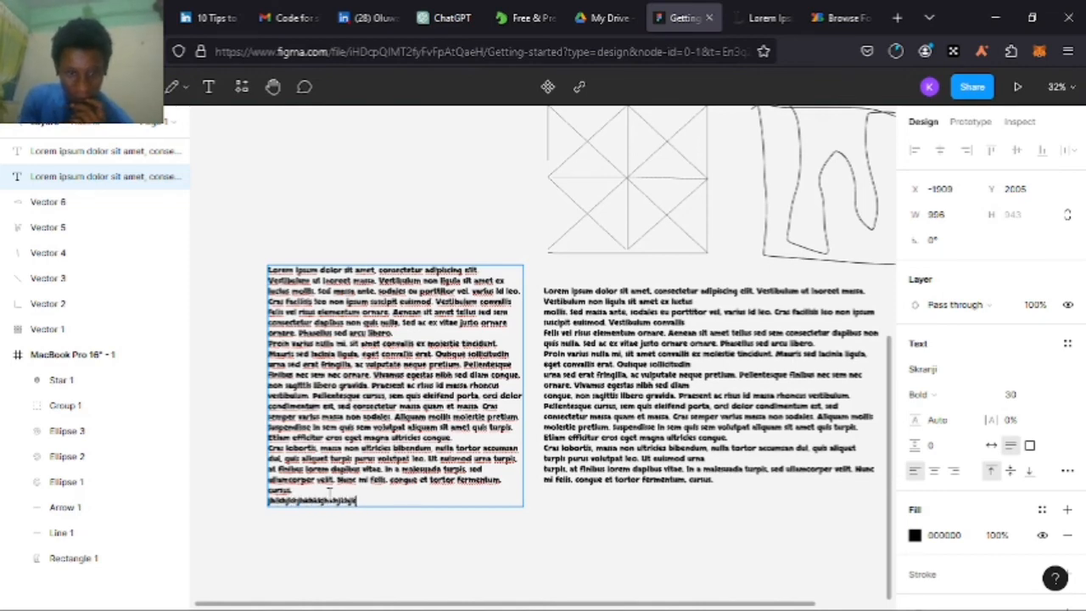
text(hjkh)
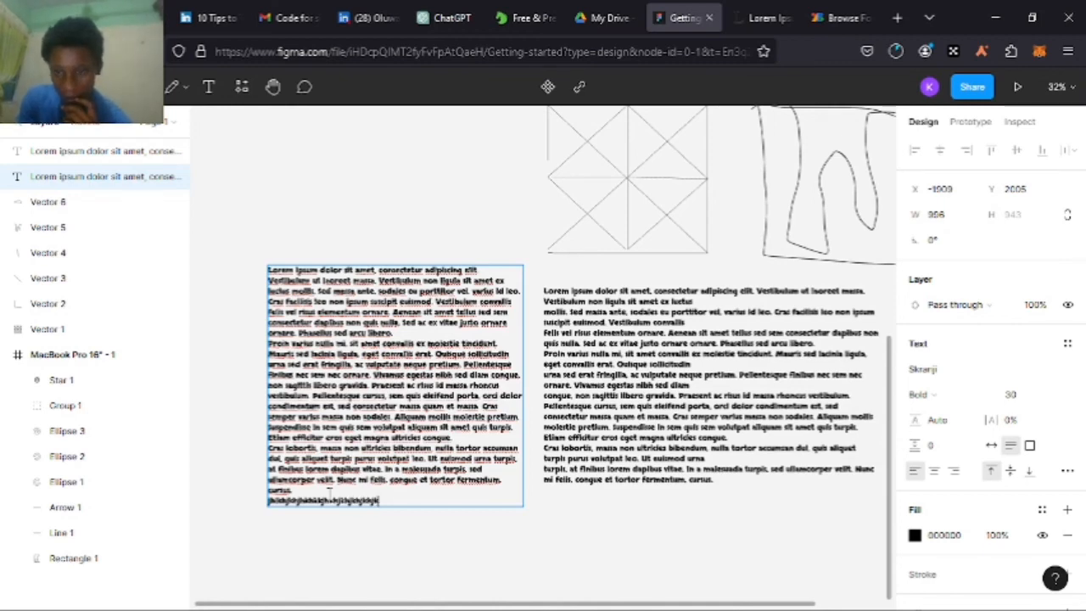
text(jkhjkhhjkhjk)
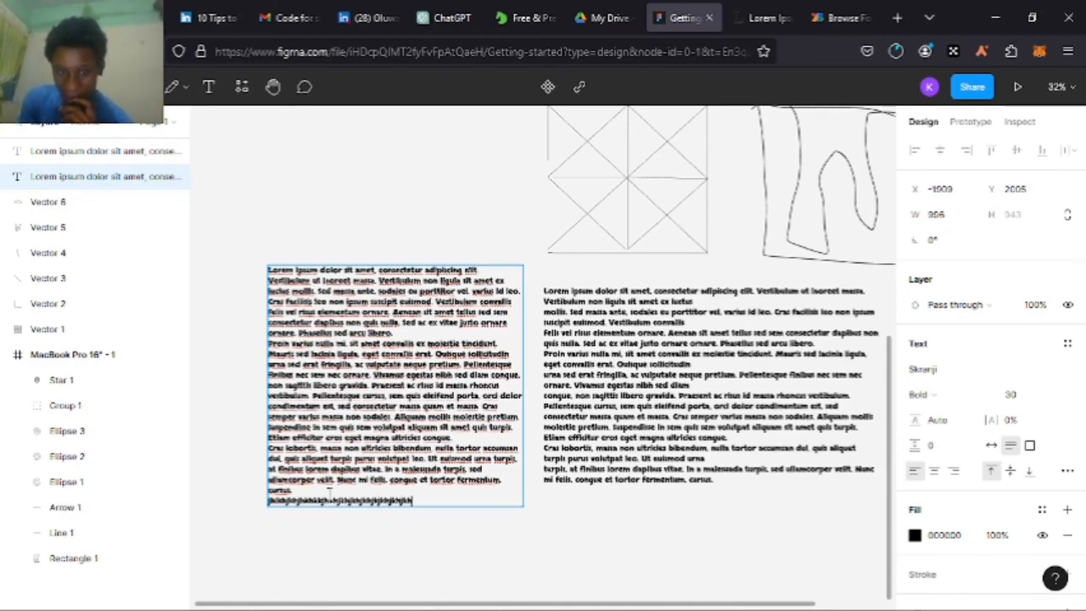
text(hjkhjk)
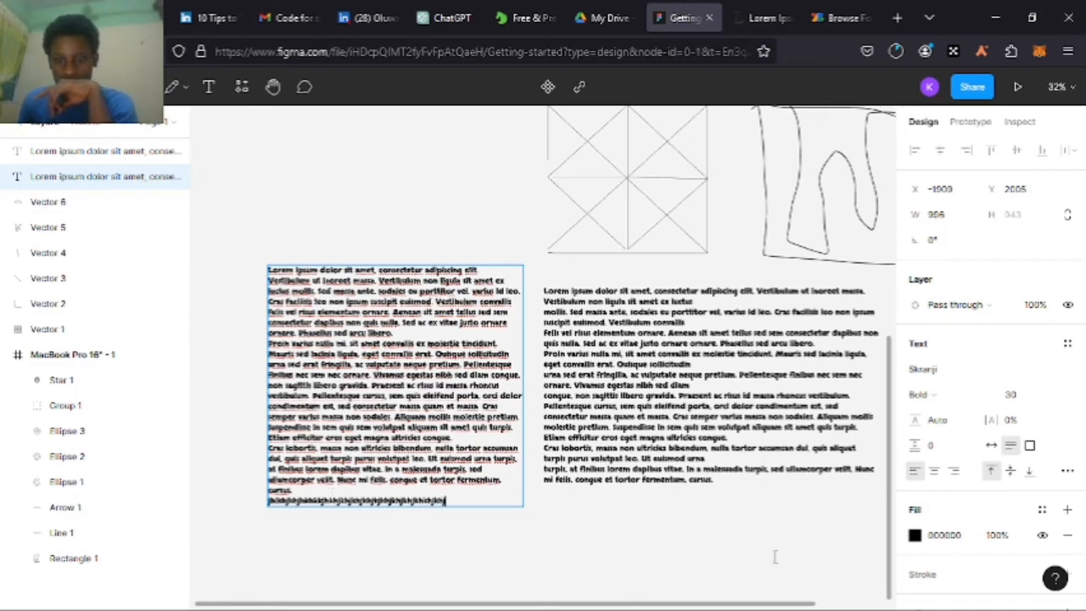
text(hj)
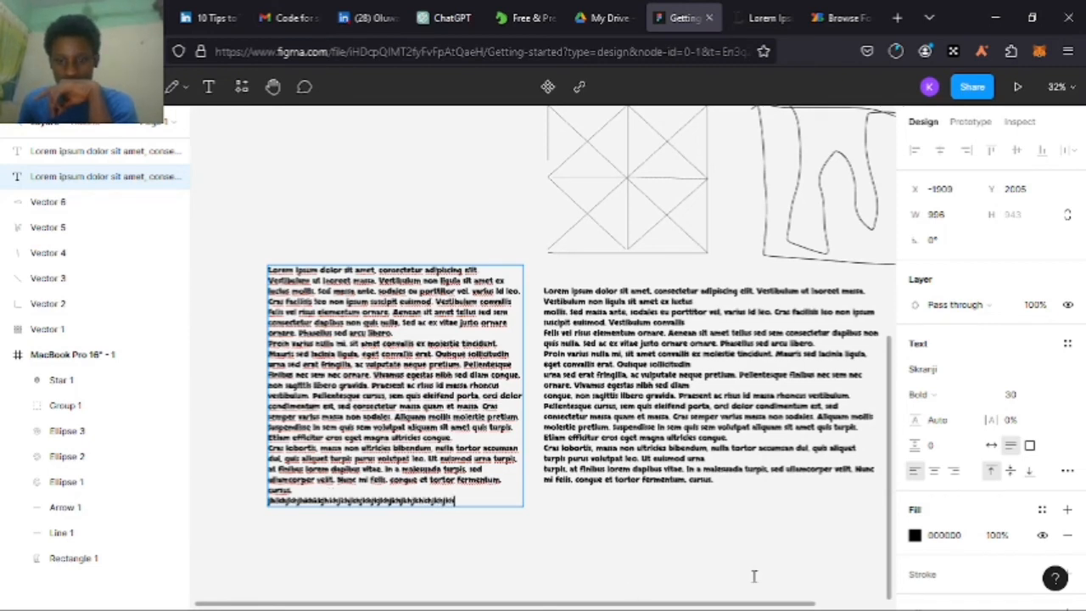
text(hjkhjkhjkhjkhjkhjkhjkhjkhjkhjkhjkhjkhjkhjkhjkhj)
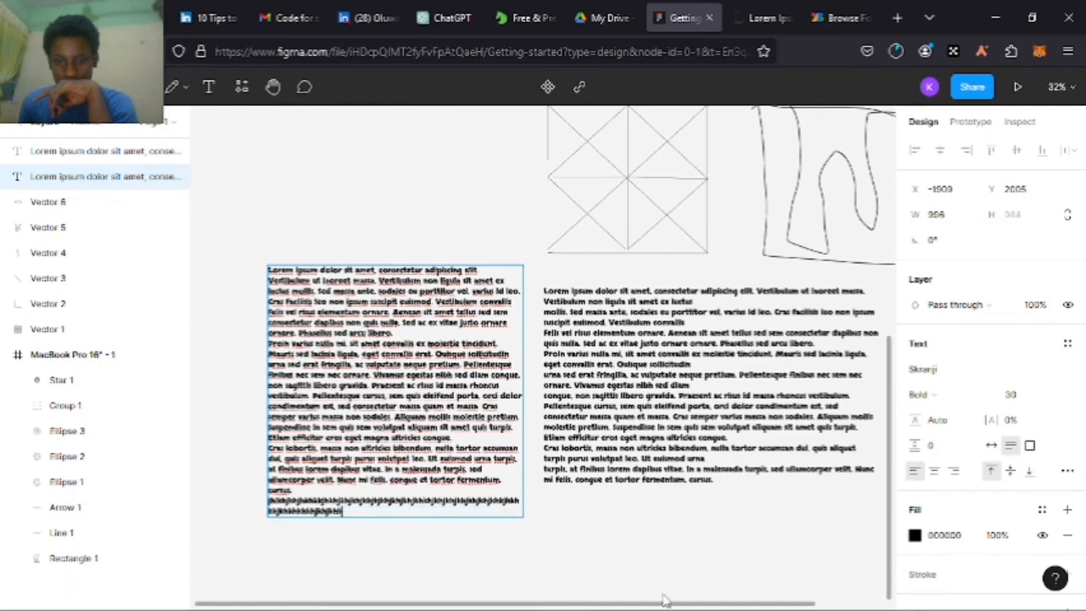
text(khjkhjk)
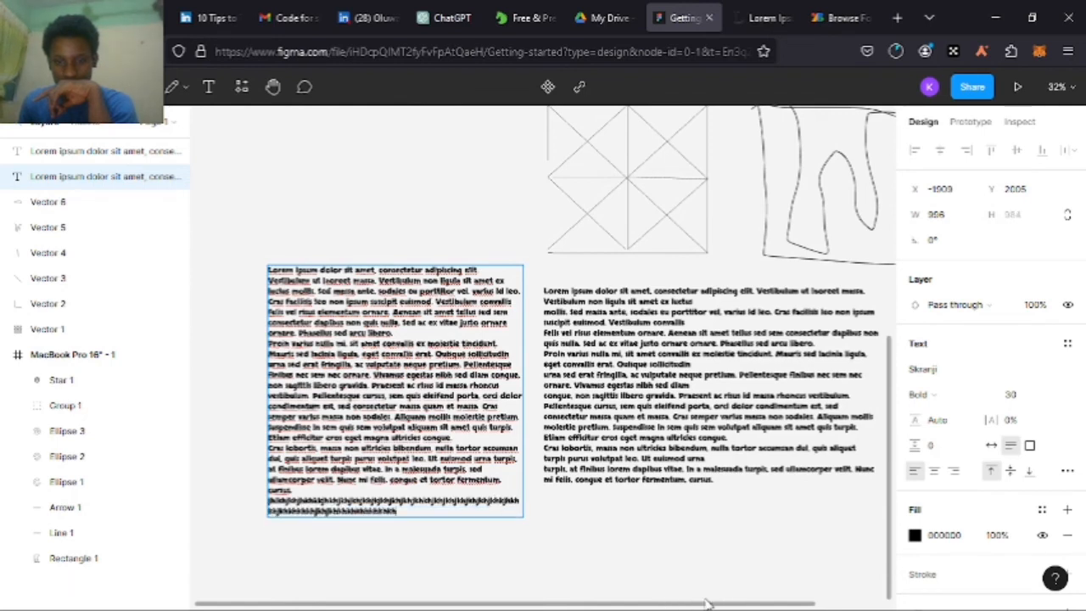
text(hjkhjkh)
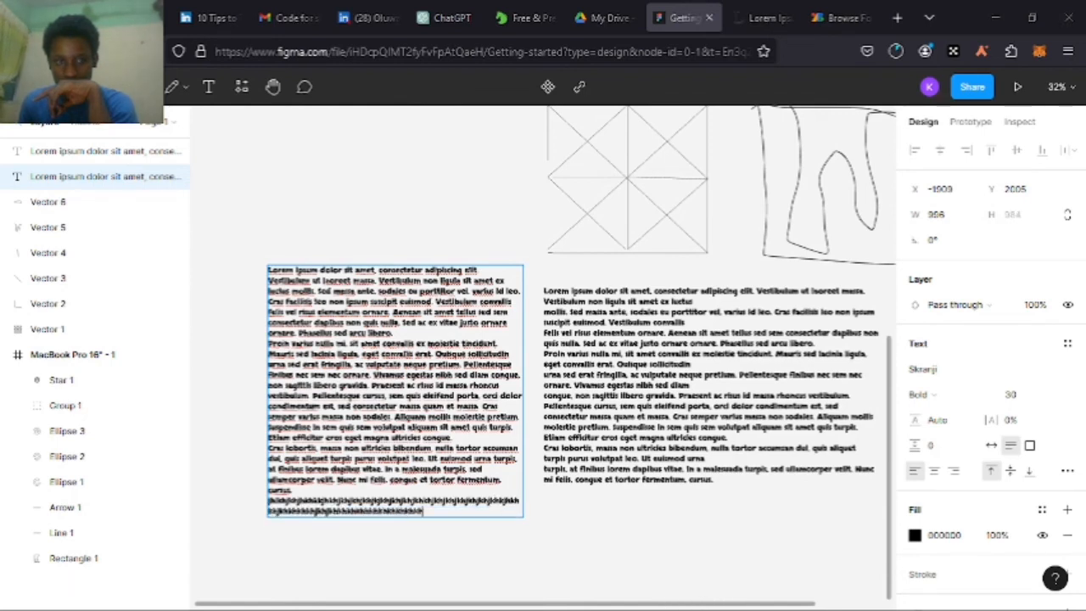
text(jkhjkhjkhj)
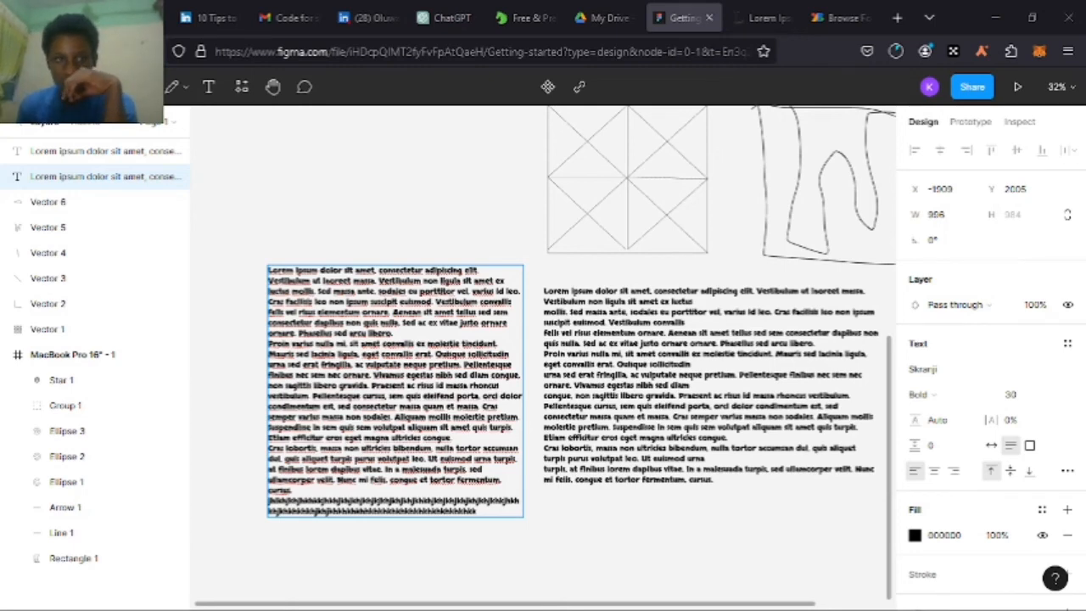
key(Escape)
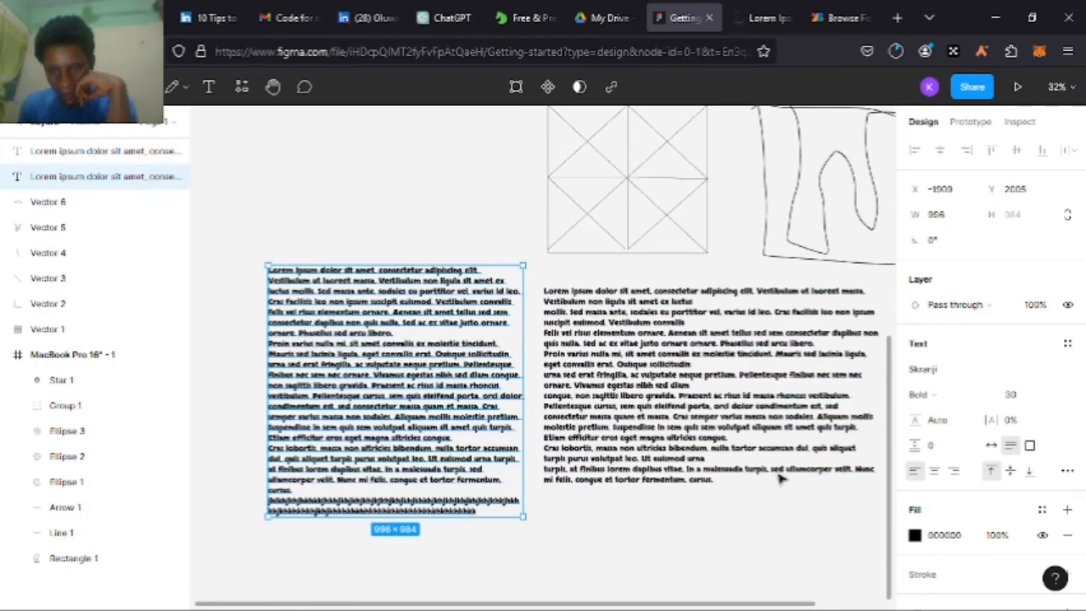
Set the extended text block to auto width, and undo the switch back to auto height
click(992, 447)
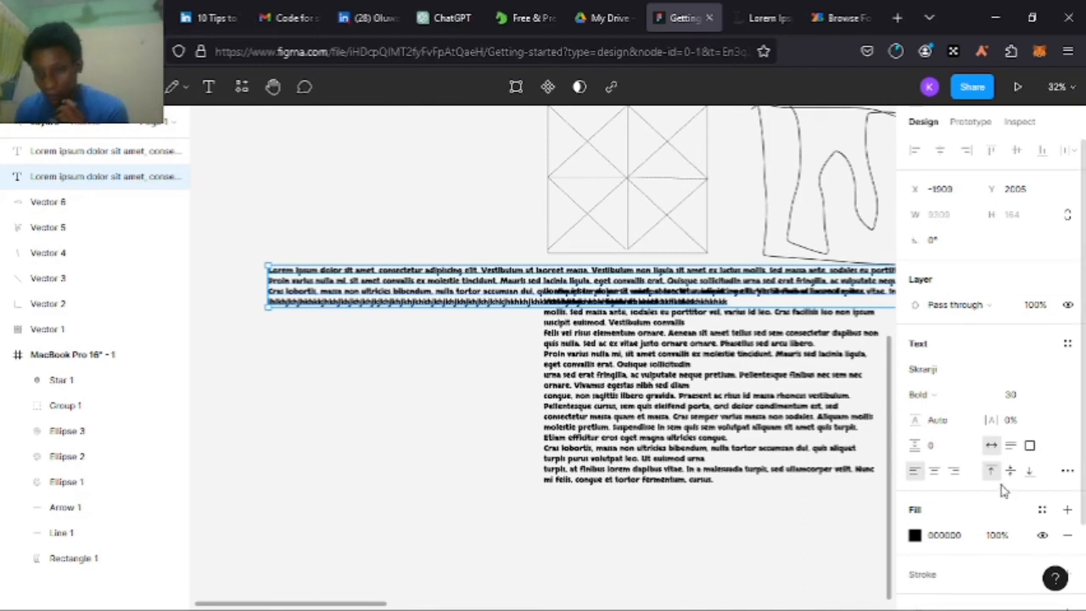
scroll(961, 415, down, 2)
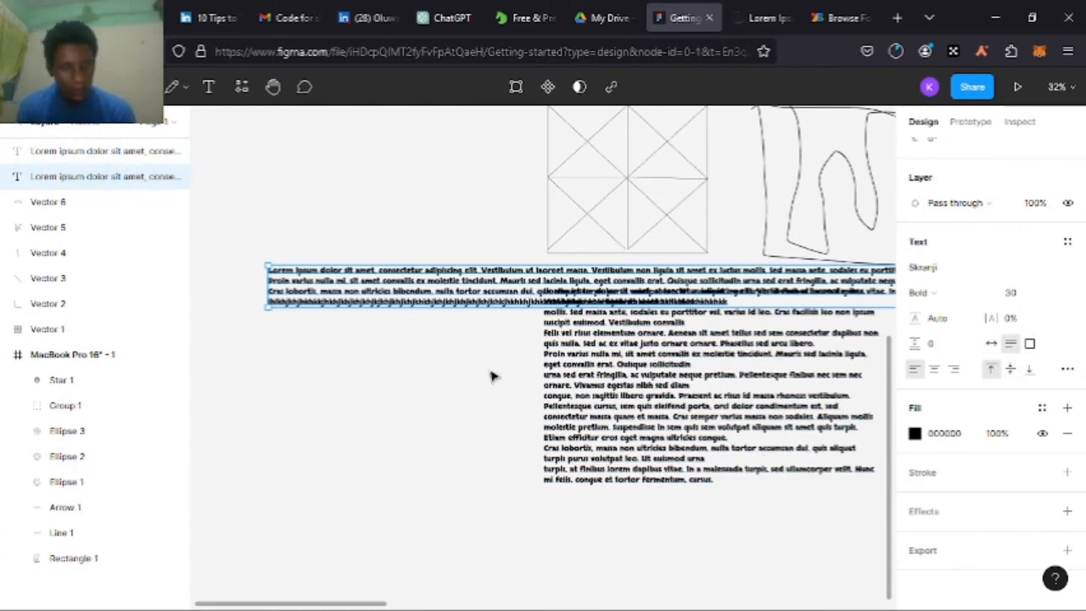
key(ctrl+z)
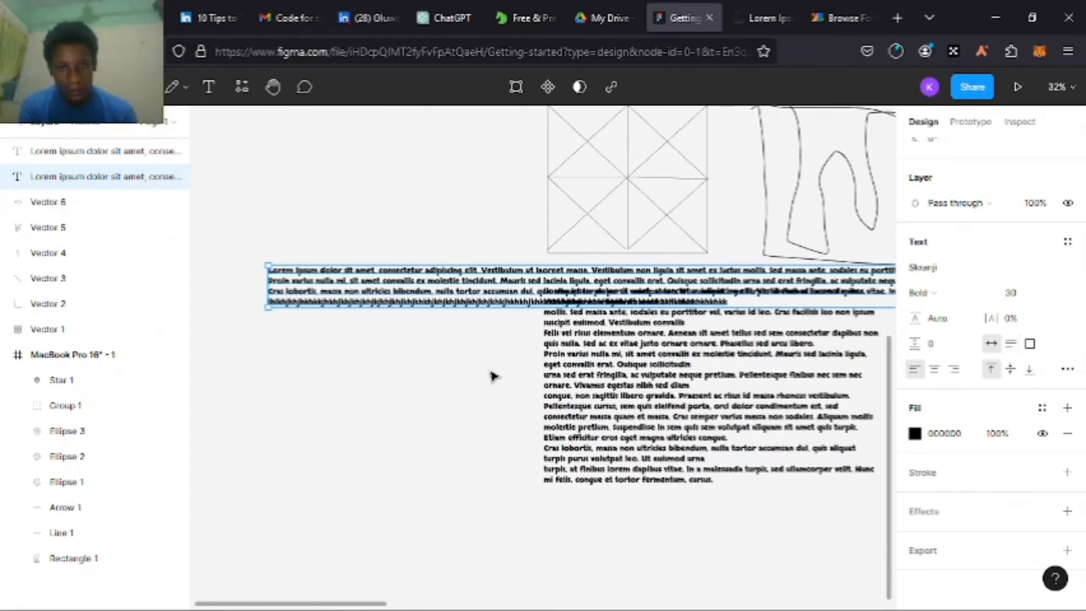
Undo the auto-width setting on the extended block and colour its passage from "semper varius" through "Nunc mi felis" dark red 982222
key(ctrl+shift+z)
key(ctrl+z)
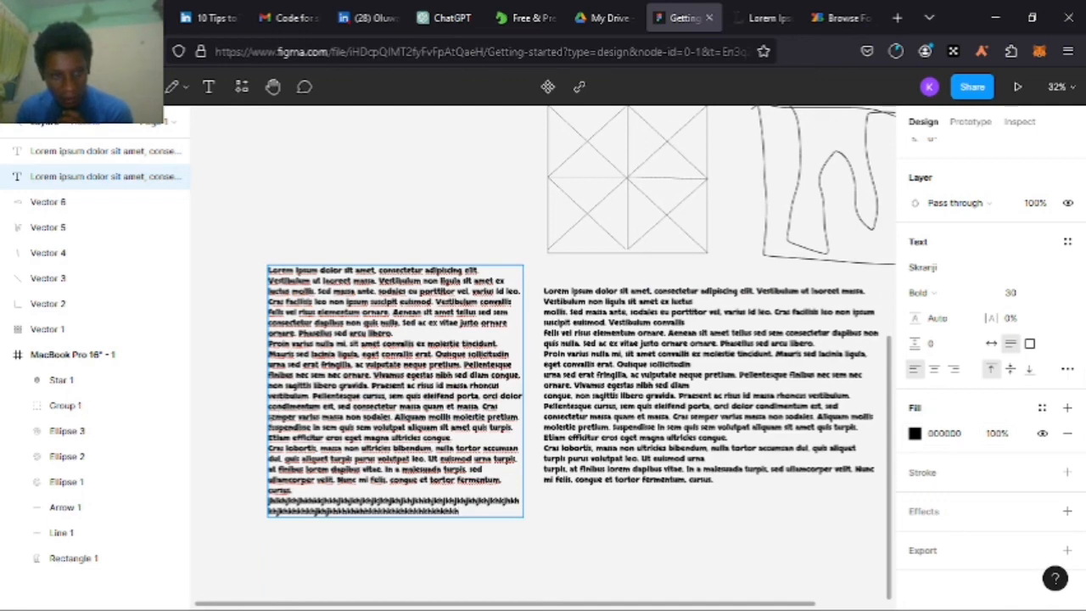
drag(268, 417, 413, 481)
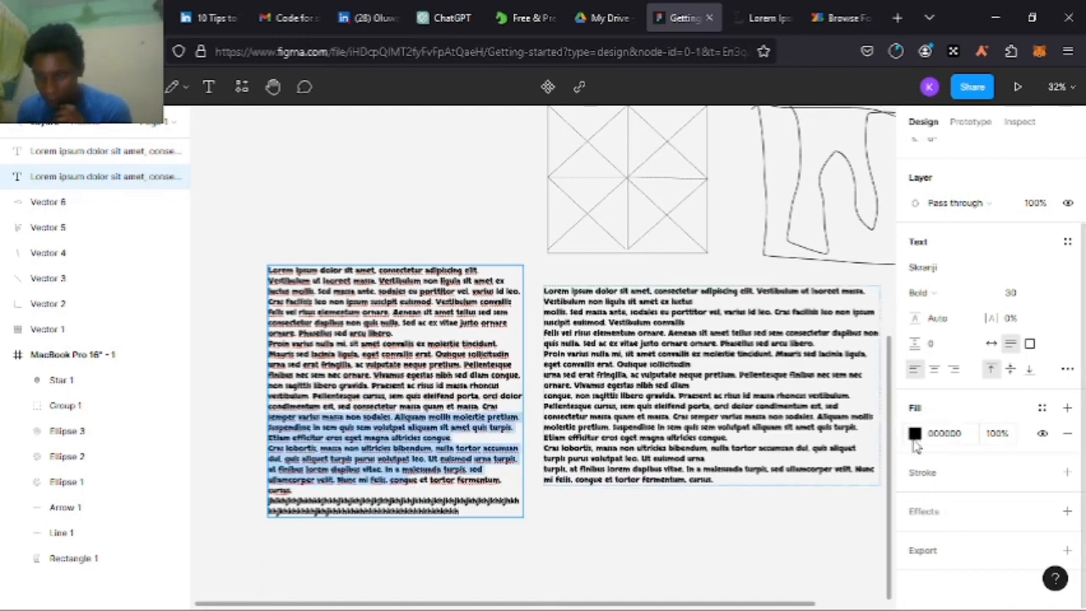
click(914, 435)
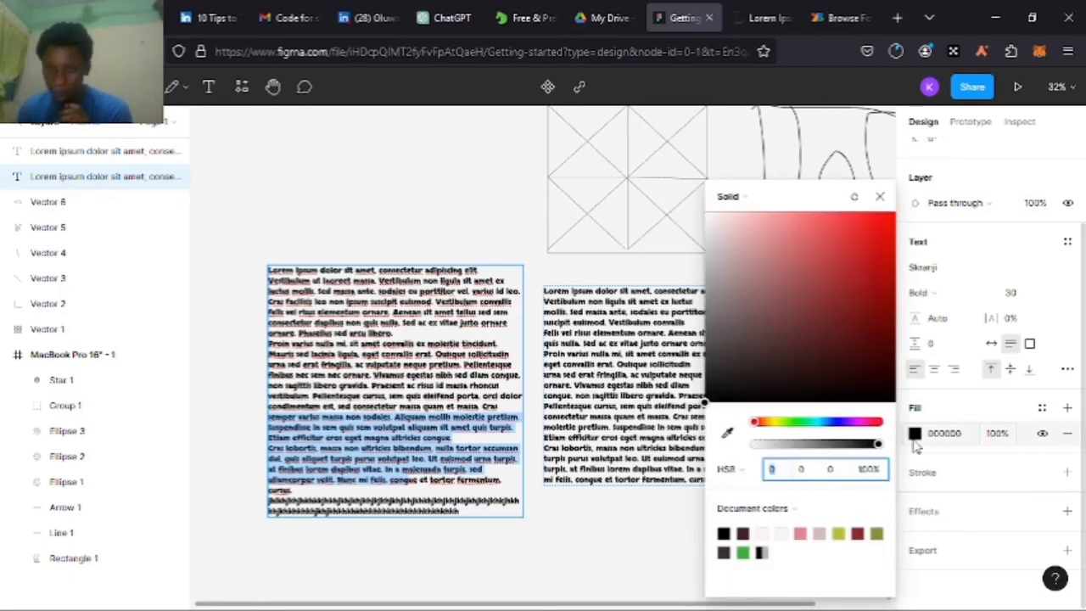
click(853, 292)
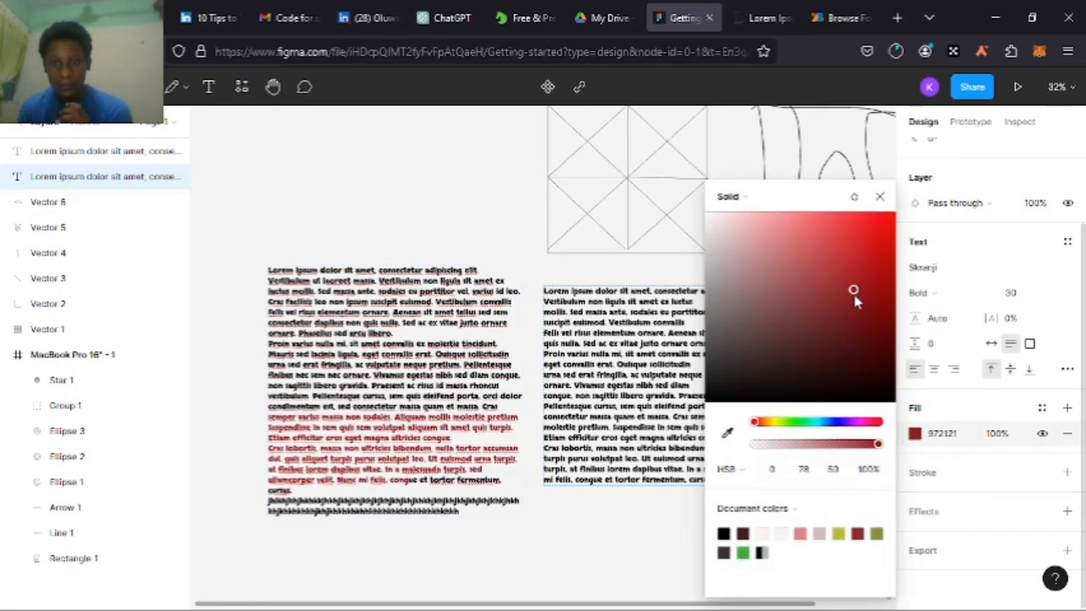
click(853, 294)
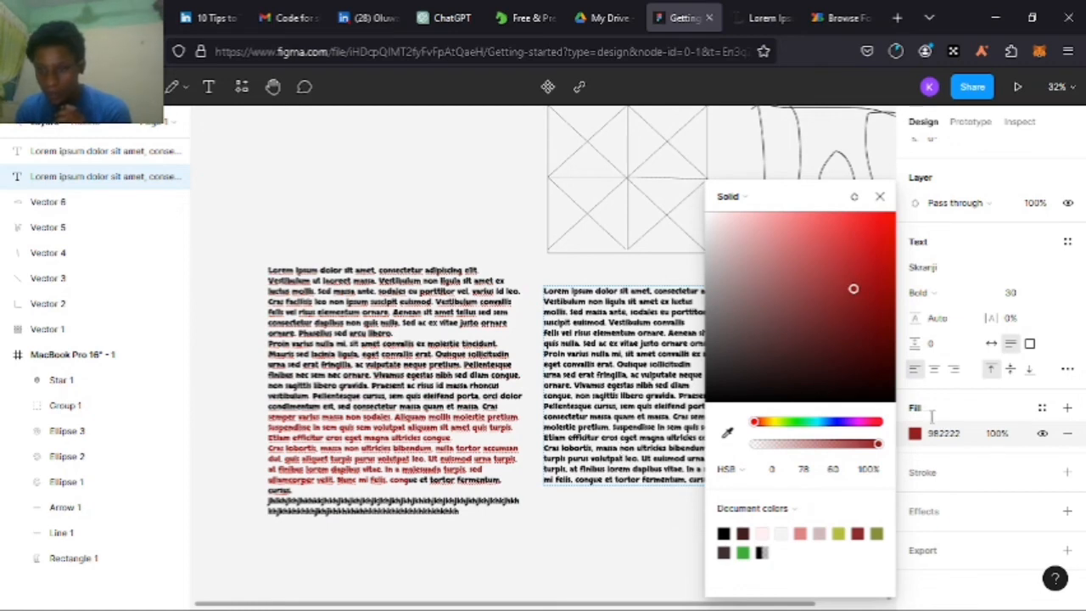
click(624, 424)
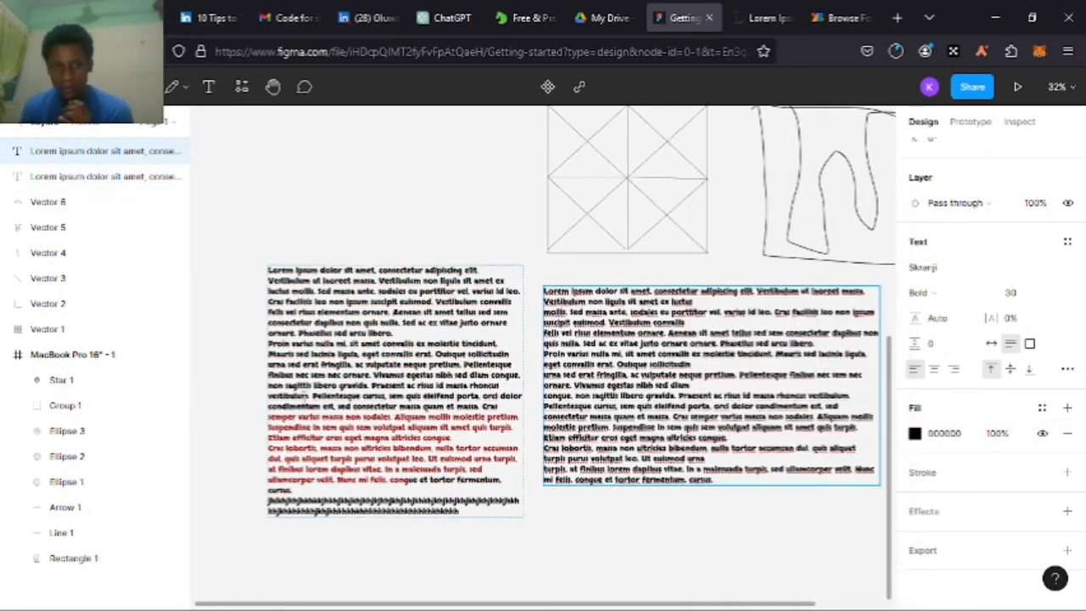
Examine the fill and selection colours of the partly red block's whole text, and compare them with the manually broken block's fill
click(386, 386)
scroll(975, 254, up, 3)
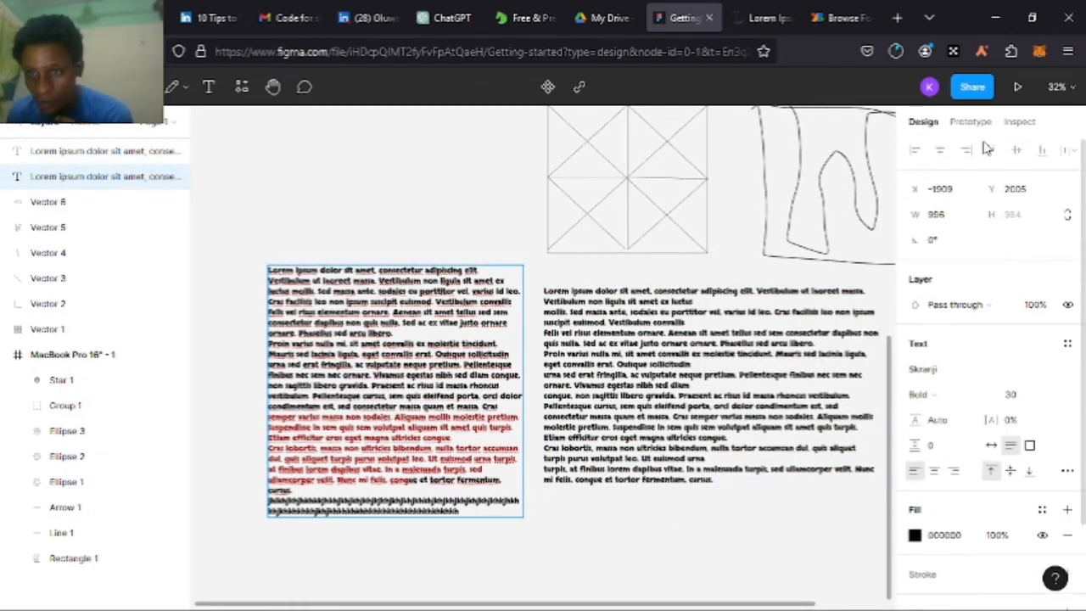
double_click(327, 386)
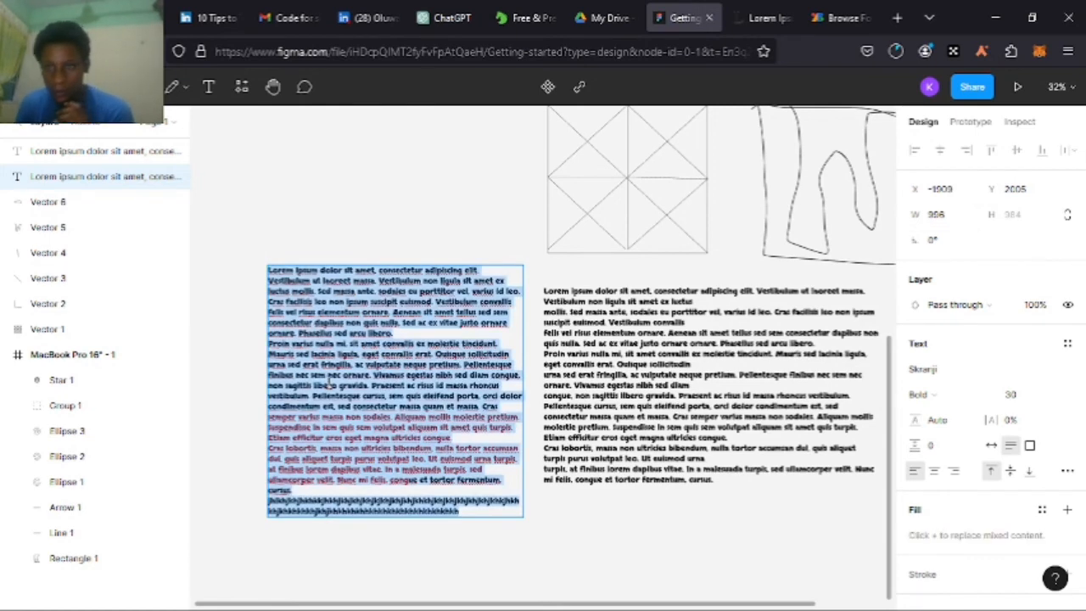
scroll(952, 355, down, 4)
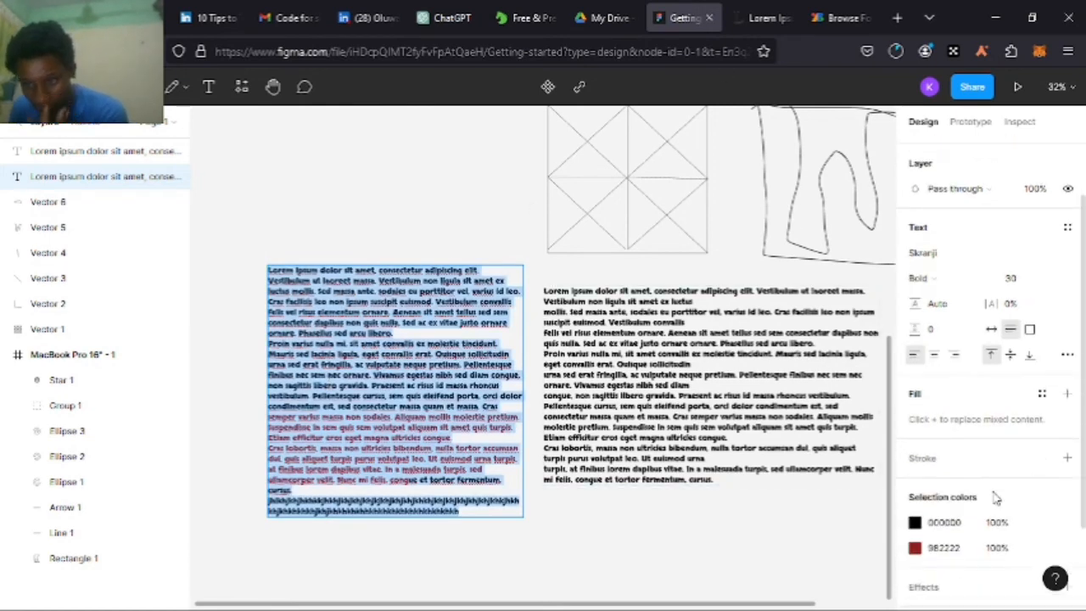
scroll(971, 373, up, 4)
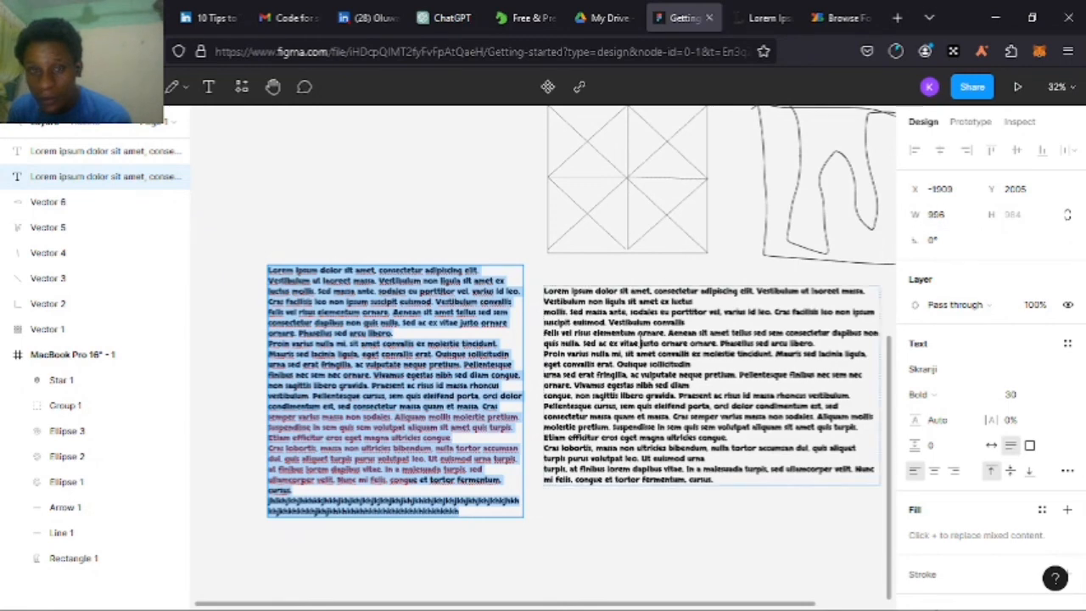
click(562, 364)
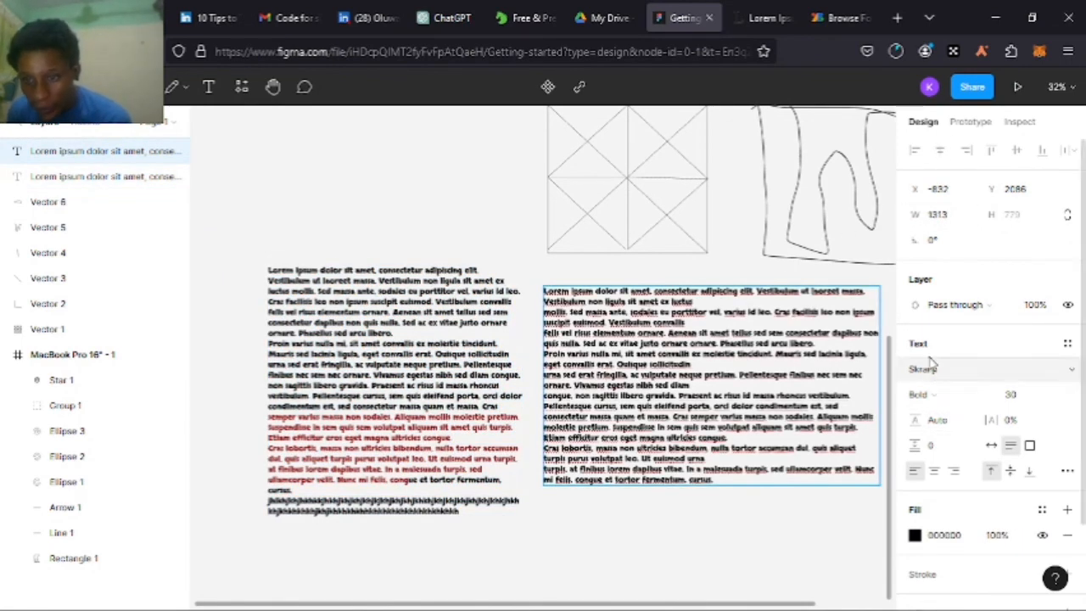
scroll(1021, 368, down, 1)
scroll(1013, 378, down, 1)
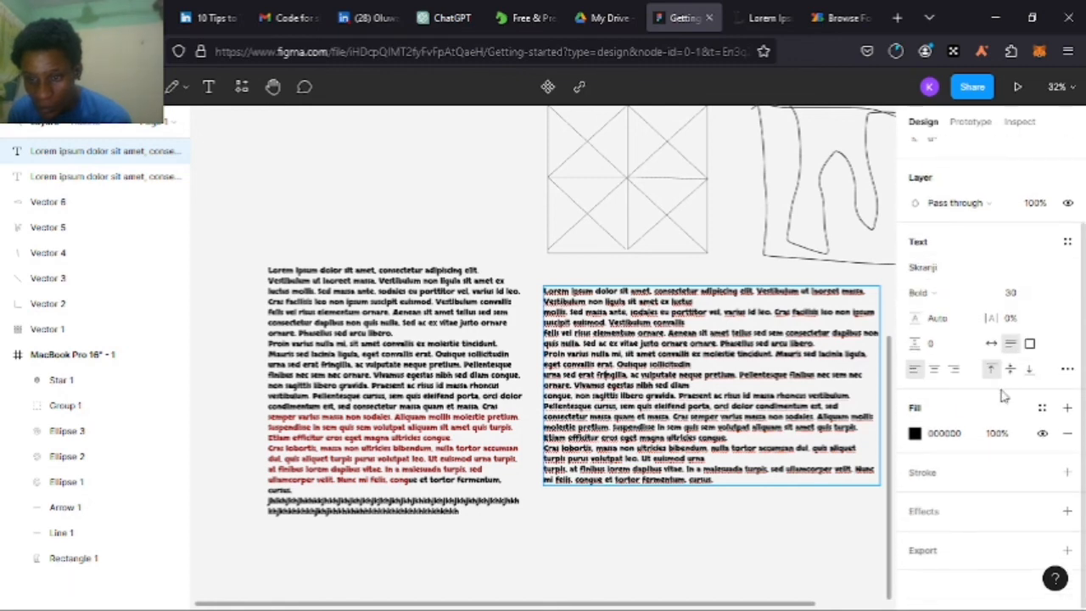
scroll(581, 339, up, 3)
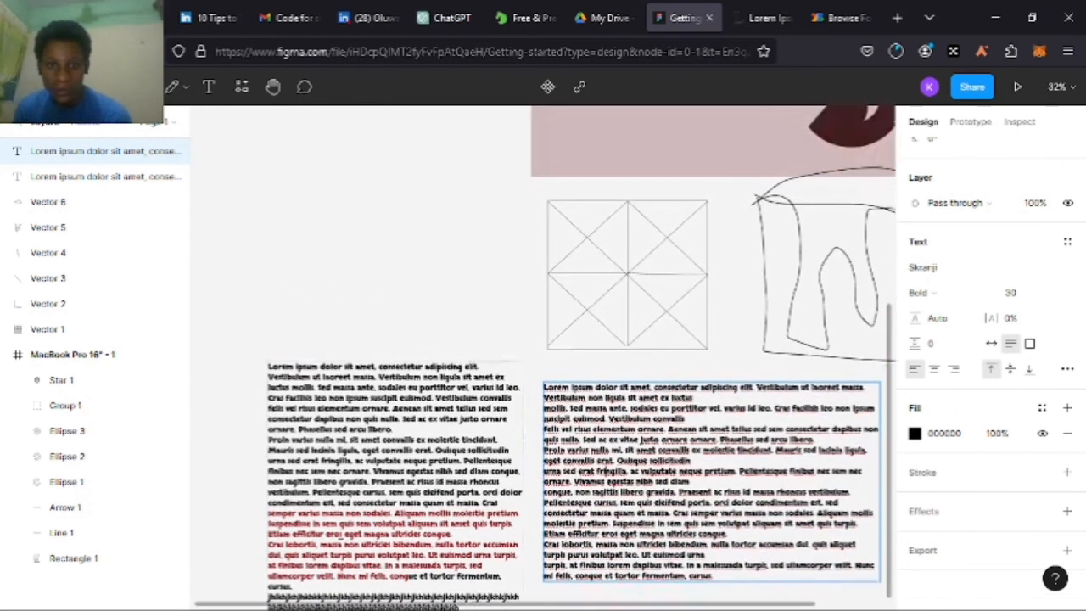
Move the partly red text block into the MacBook Pro 16" - 1 frame at X 191, Y 559 and check its constraints
click(409, 386)
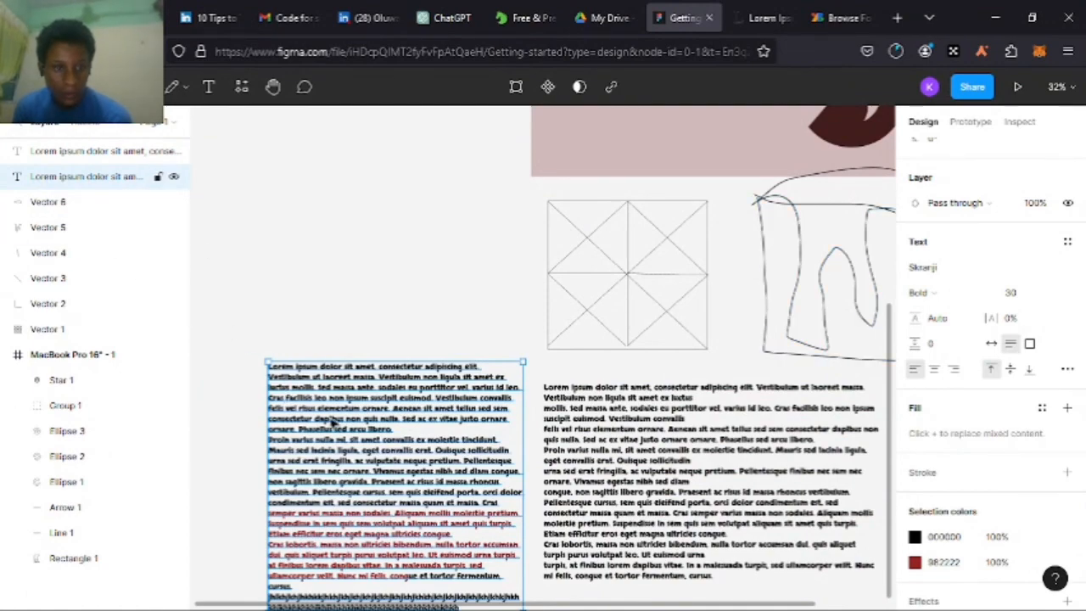
drag(354, 473, 350, 281)
scroll(407, 385, up, 3)
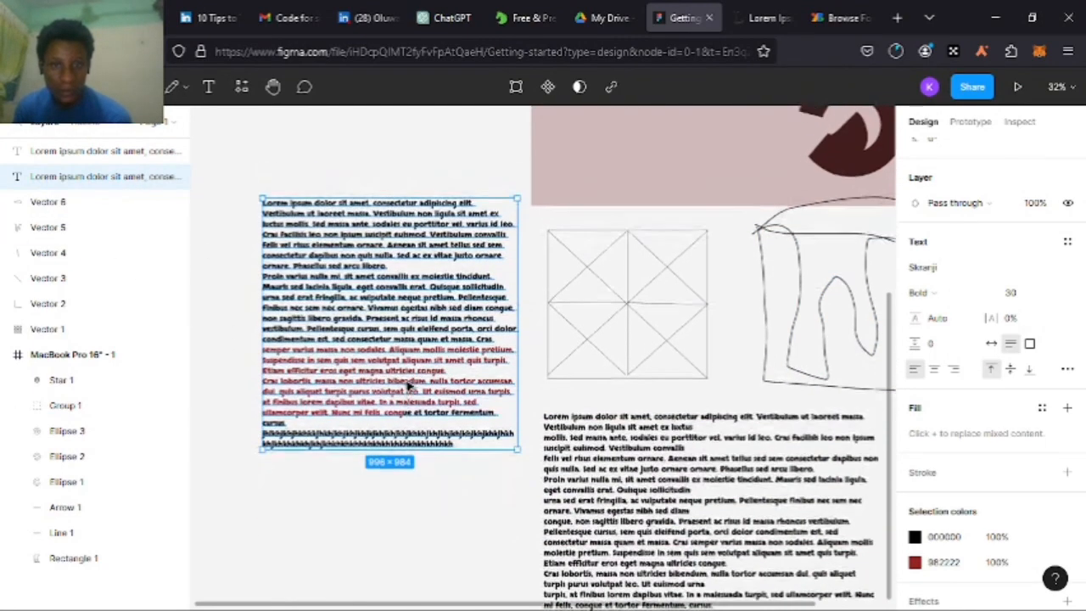
drag(423, 338, 654, 132)
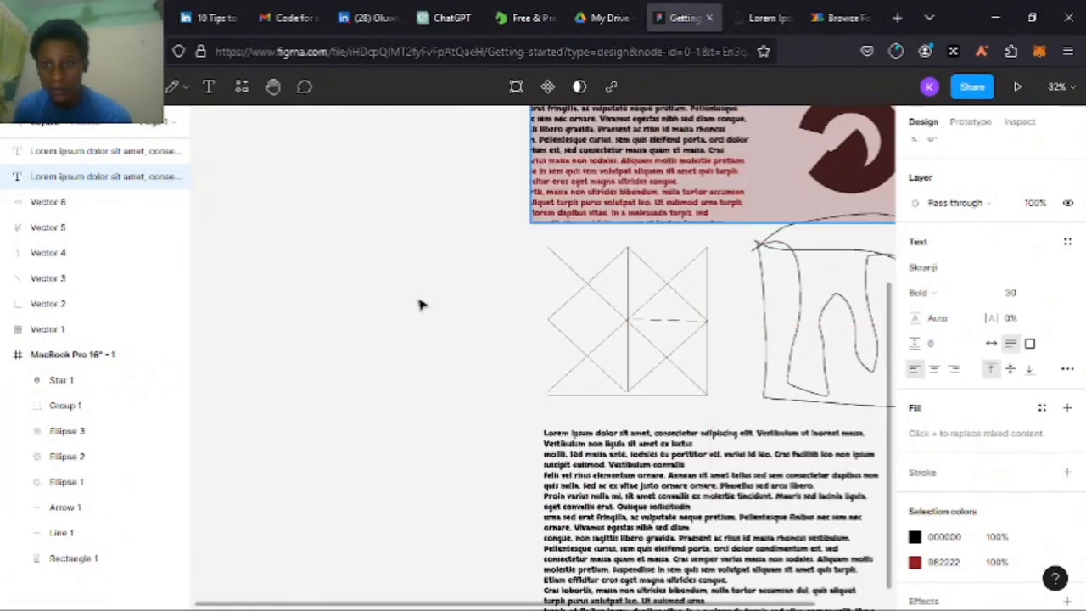
scroll(436, 300, up, 10)
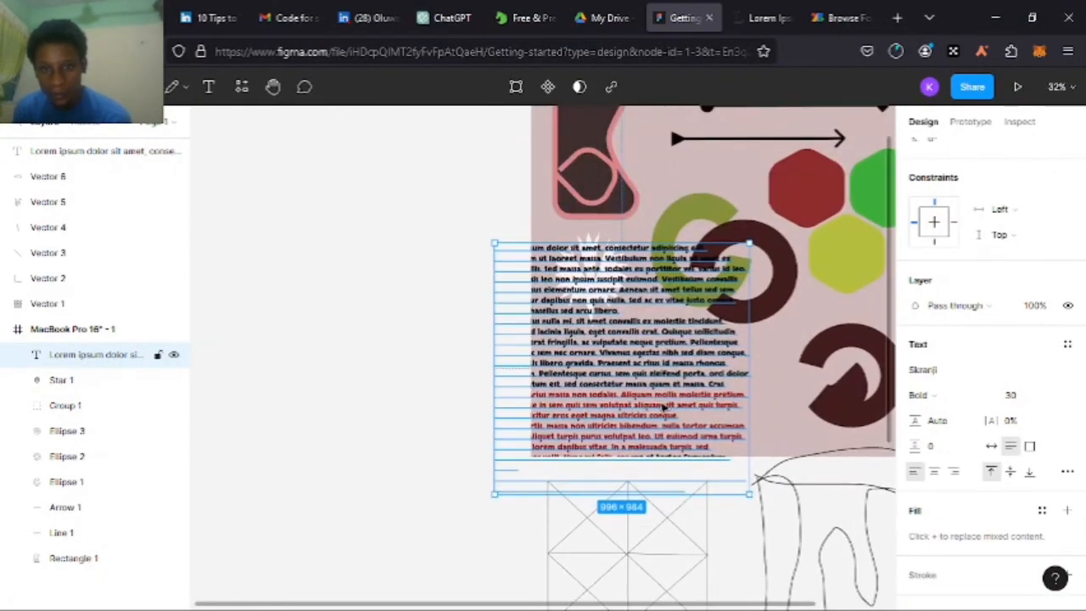
drag(626, 405, 707, 334)
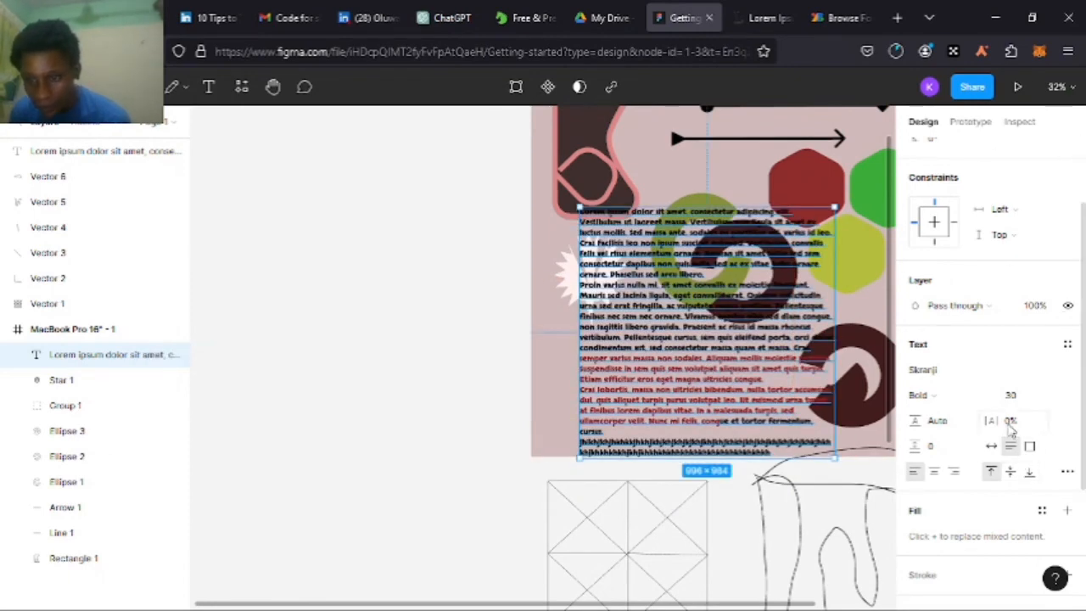
scroll(1011, 429, down, 1)
scroll(1010, 415, up, 3)
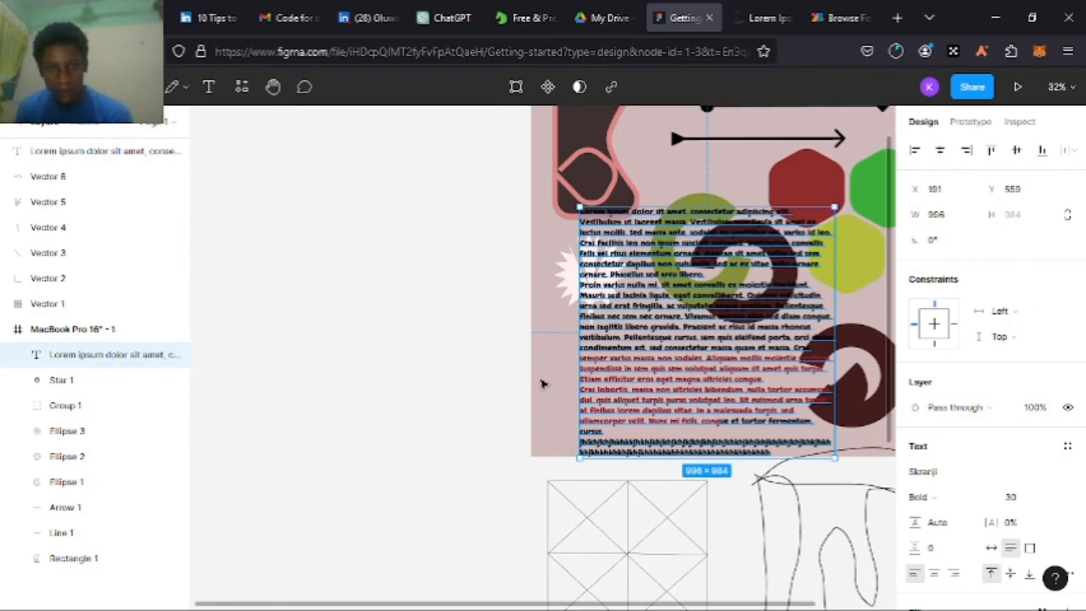
Take the partly red text block out of the MacBook Pro frame's layers and place it over the shapes at about X -390, Y 113
click(273, 87)
drag(553, 325, 342, 430)
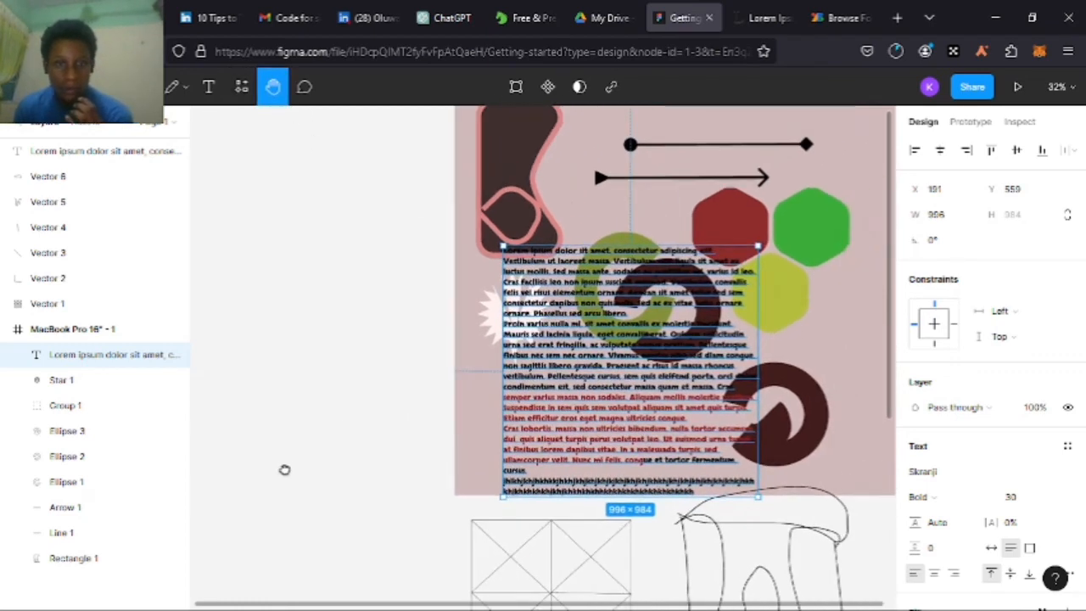
drag(772, 201, 580, 303)
drag(626, 389, 666, 336)
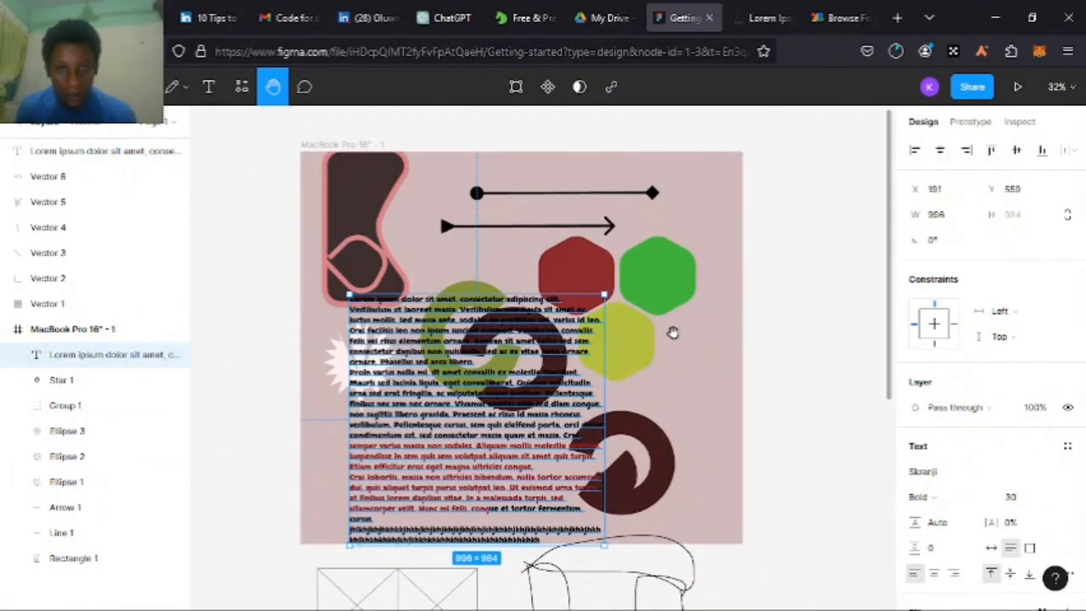
scroll(540, 395, up, 3)
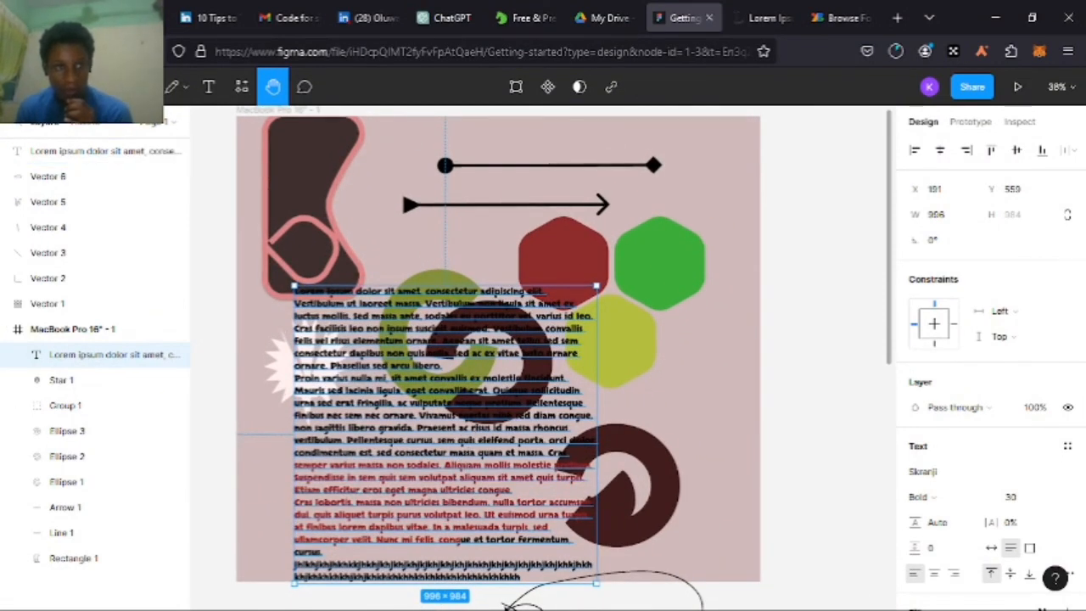
click(62, 87)
drag(415, 452, 359, 604)
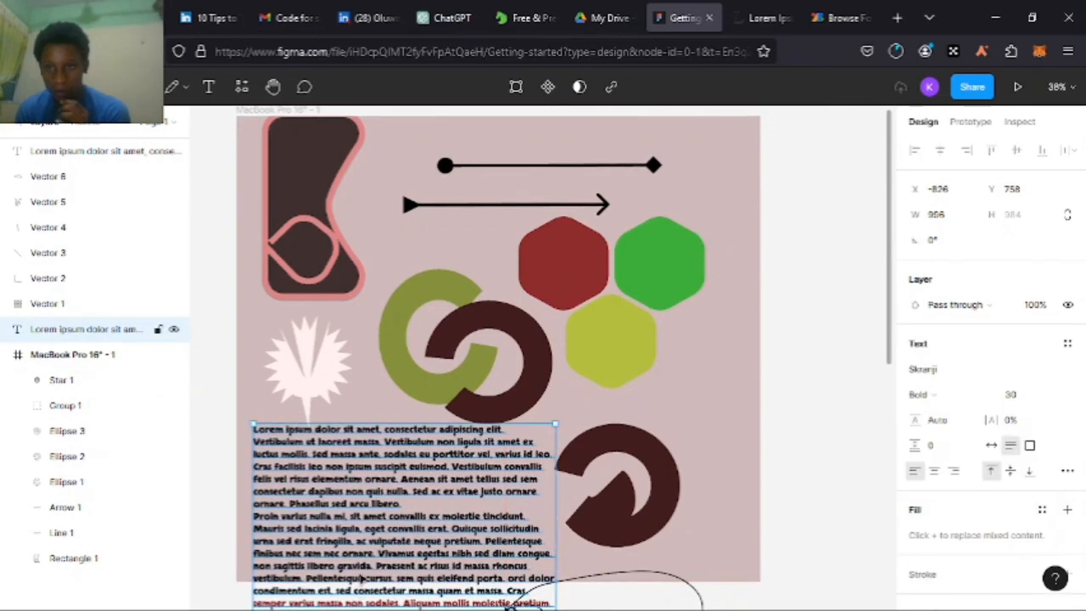
drag(392, 503, 515, 322)
Place both text blocks side by side below the vector sketches at Y 2047, the manually broken one at X -1086 and the other at X 319
scroll(455, 405, down, 5)
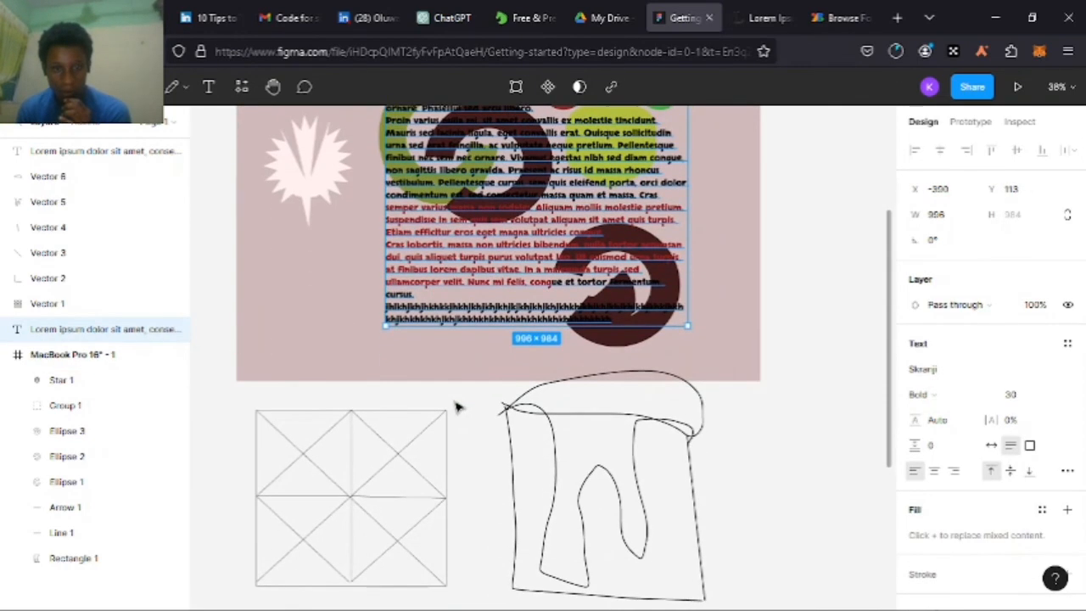
mouse_move(441, 167)
mouse_down()
mouse_move(609, 484)
mouse_move(683, 539)
mouse_up()
drag(414, 535, 377, 530)
mouse_move(753, 394)
mouse_down()
mouse_move(686, 549)
mouse_move(711, 585)
mouse_move(711, 554)
mouse_move(712, 593)
mouse_move(715, 569)
mouse_up()
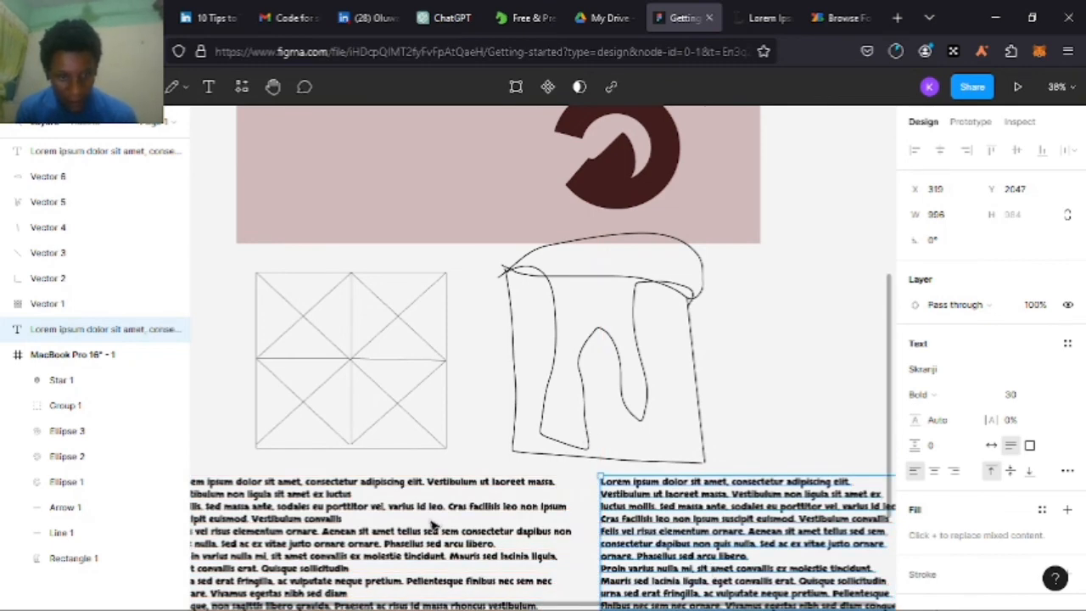
Select both Lorem Ipsum text blocks and wrap them together in a new frame
click(398, 430)
click(363, 553)
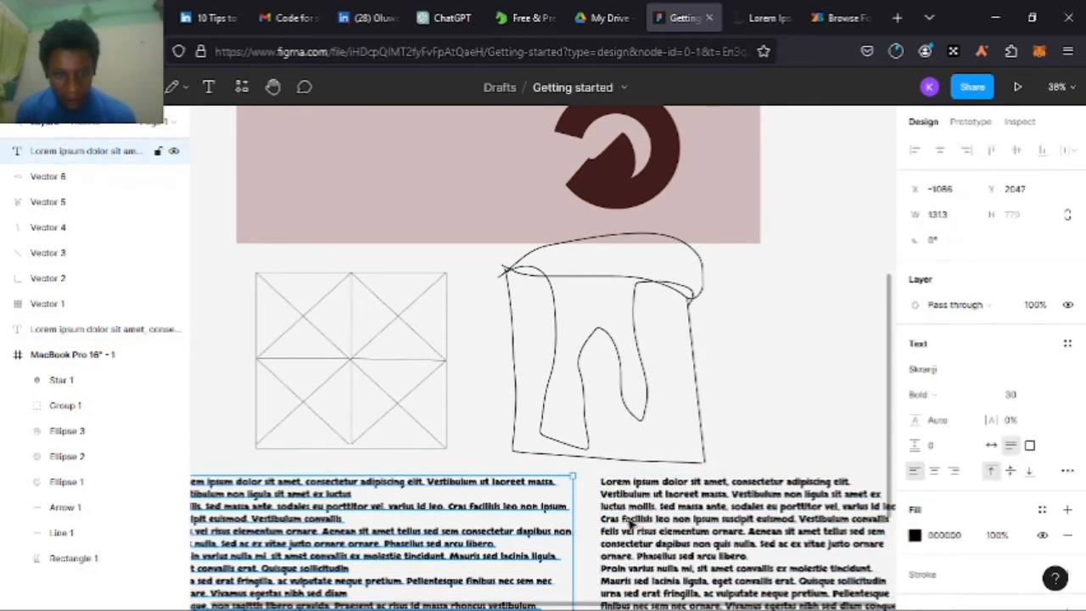
click(693, 530)
shift+click(463, 515)
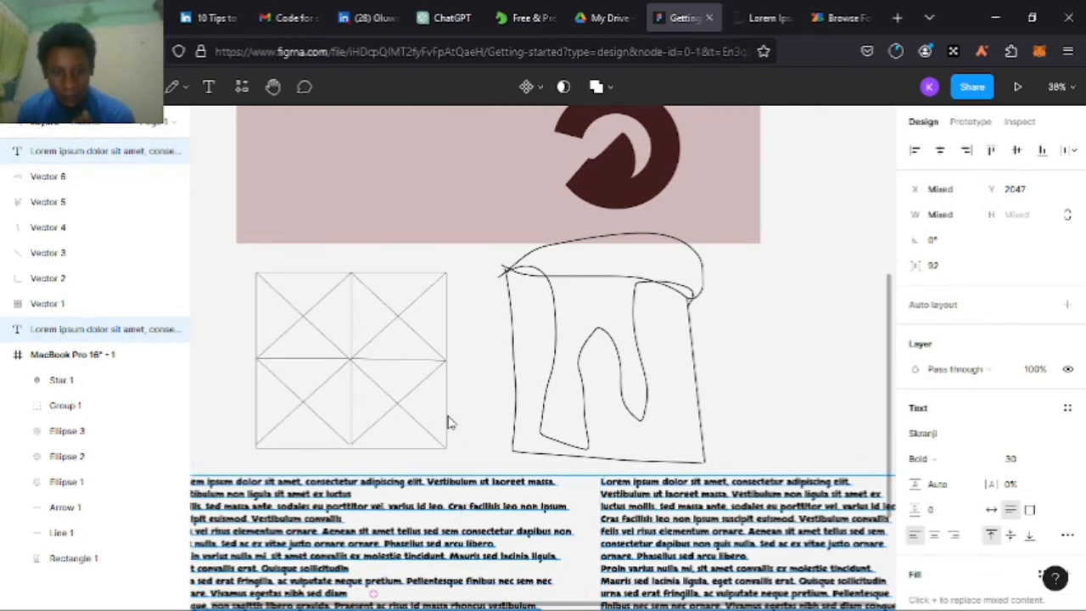
right_click(475, 380)
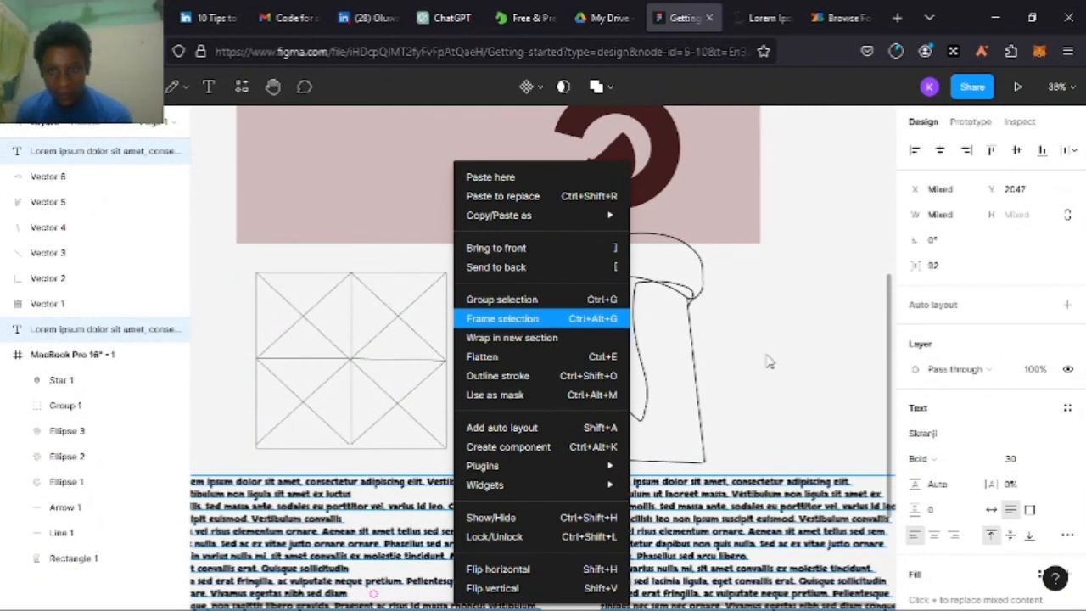
key(ctrl+alt+g)
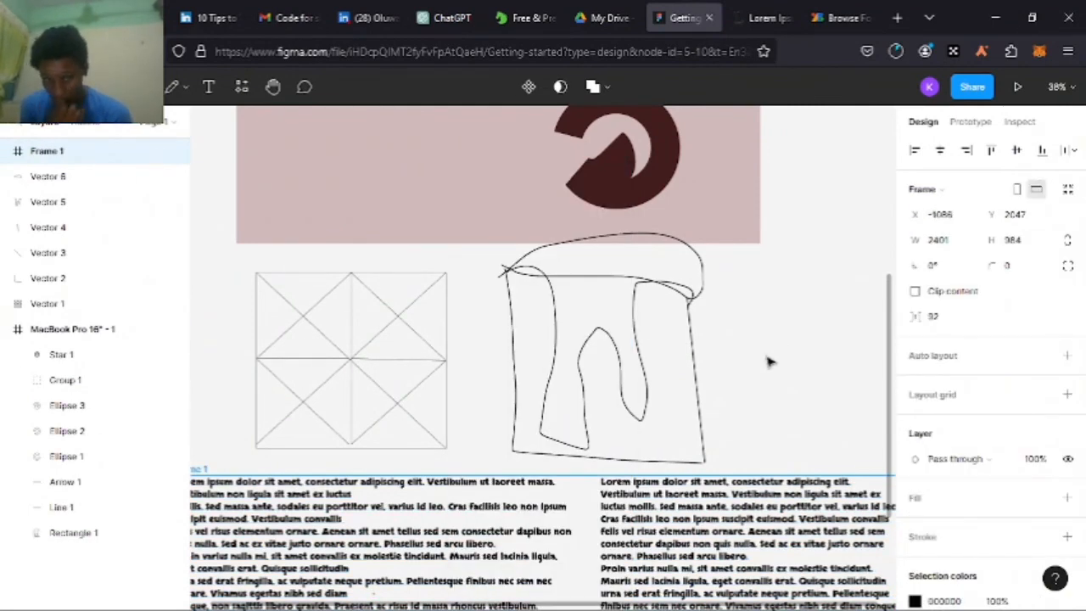
Extend the new text frame downward to a height of about 1660
scroll(722, 395, down, 5)
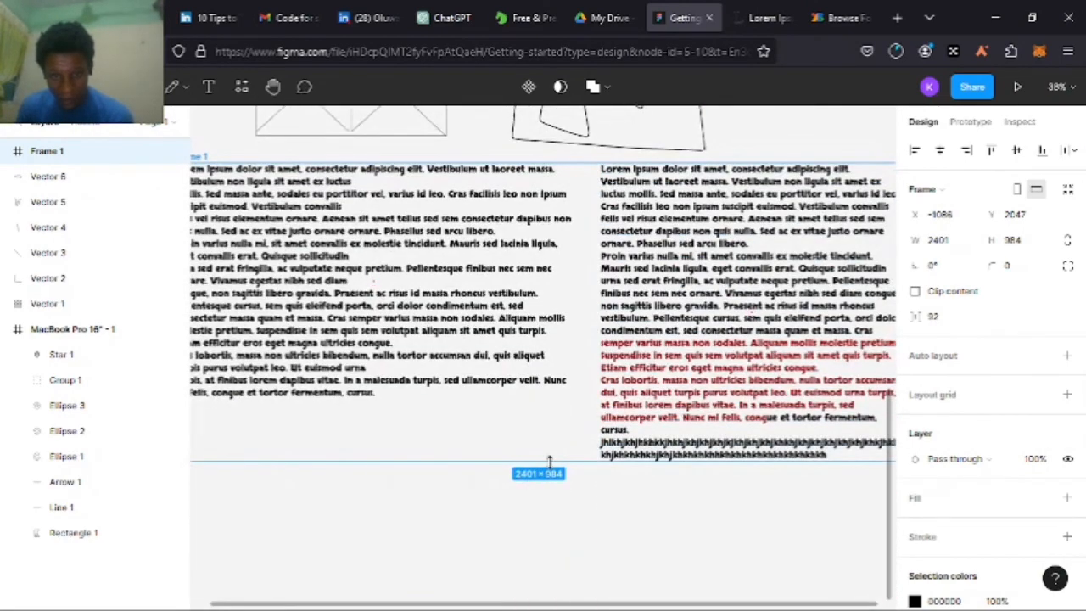
drag(548, 568, 538, 423)
scroll(667, 363, up, 5)
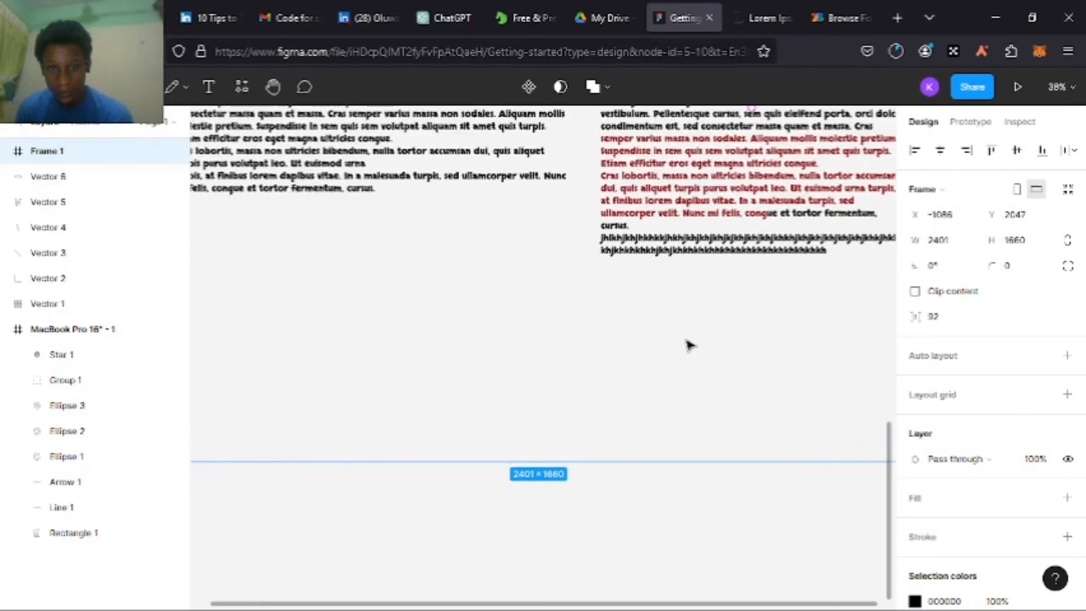
Align the partly red text block within its frame to the horizontal centre, the left edge and finally the right edge
click(689, 343)
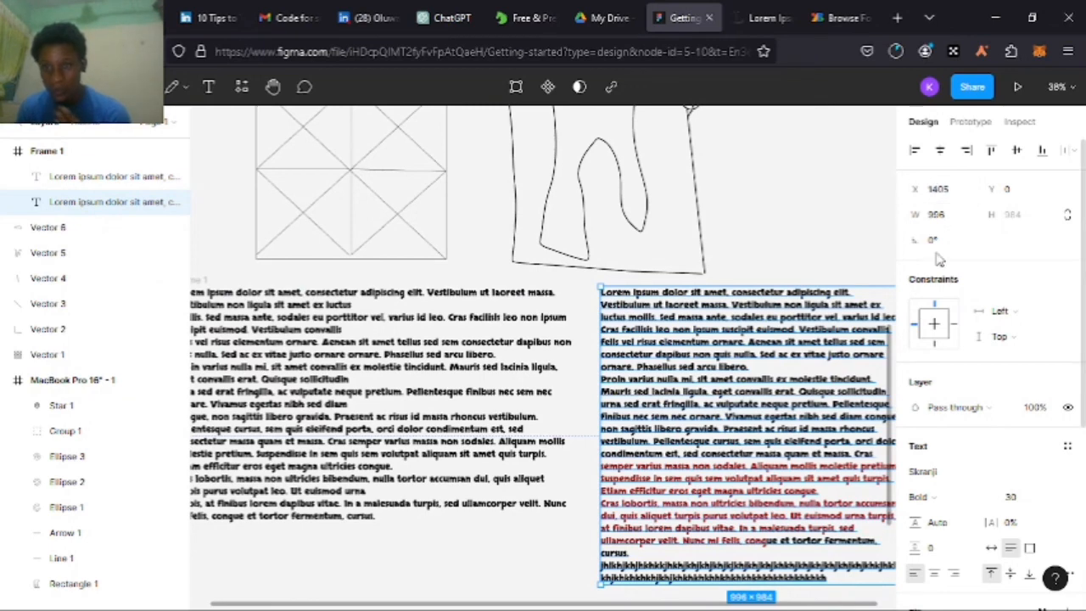
click(940, 151)
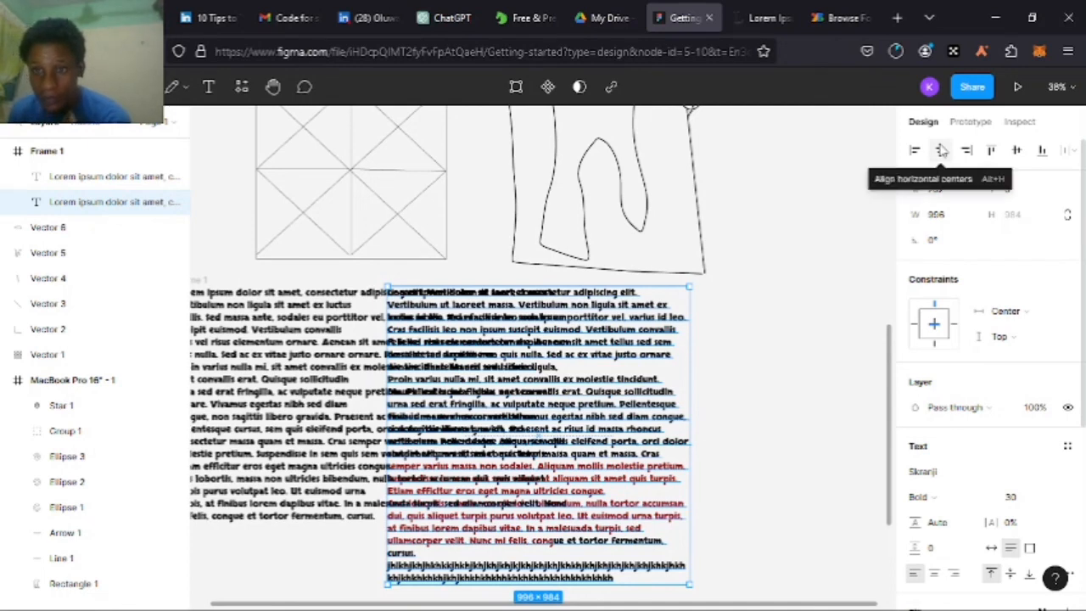
click(914, 151)
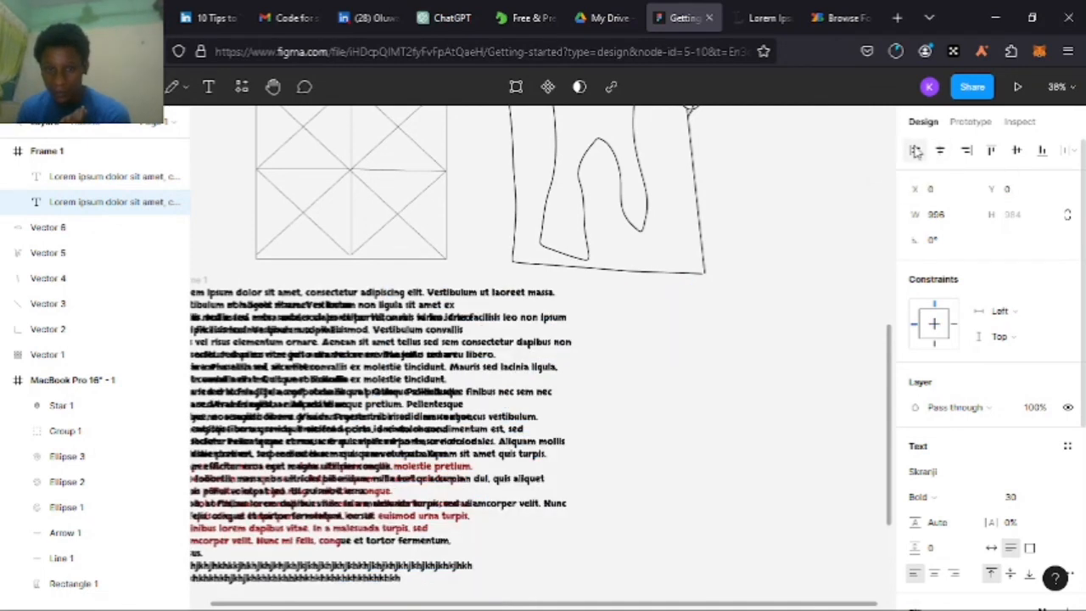
click(965, 151)
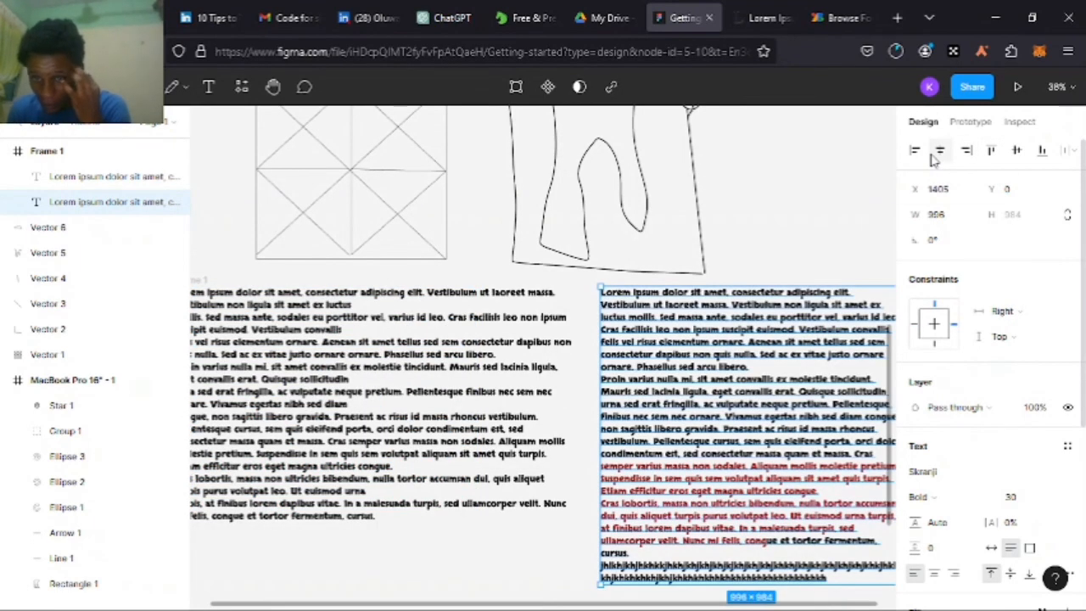
Align the partly red text block to its frame's horizontal centre, then back to the frame's right edge
click(938, 153)
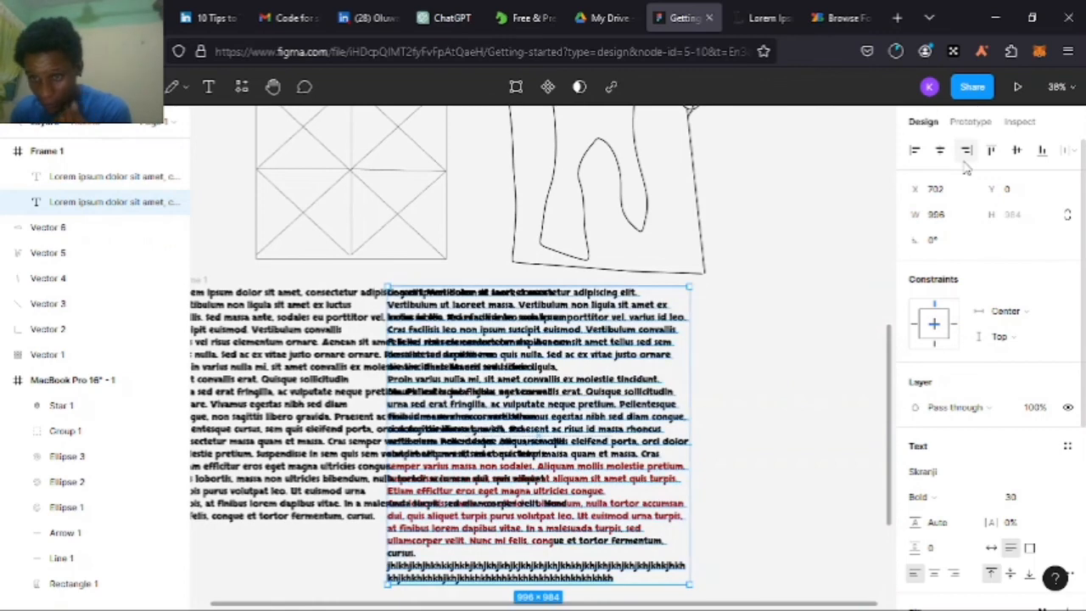
click(966, 153)
Review the text block's design properties, then look over the shapes, vector sketches and text blocks on the canvas
scroll(958, 419, down, 3)
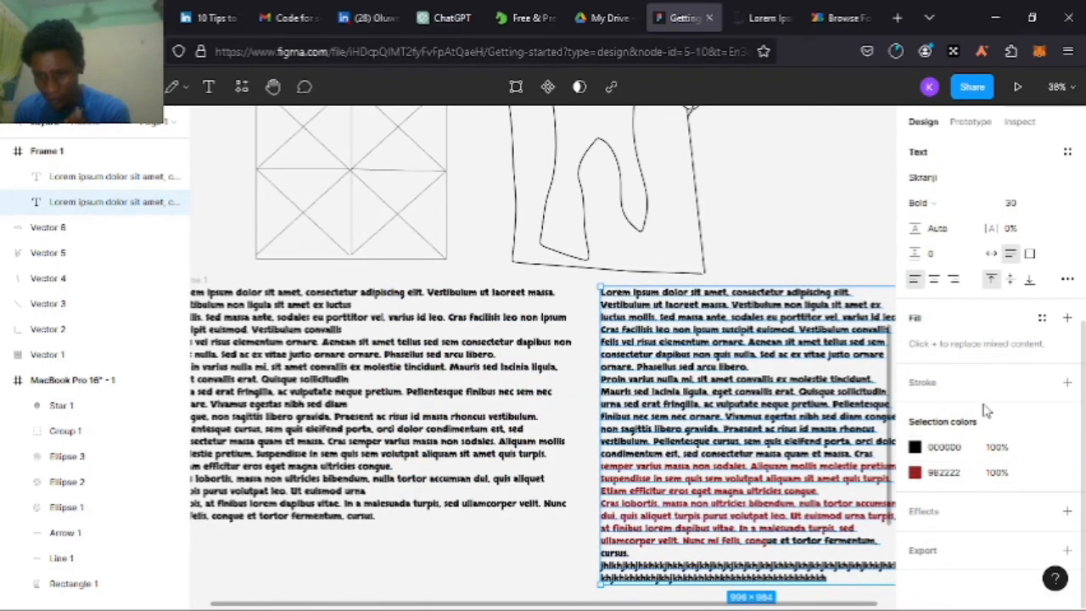
scroll(984, 368, up, 3)
scroll(983, 368, up, 3)
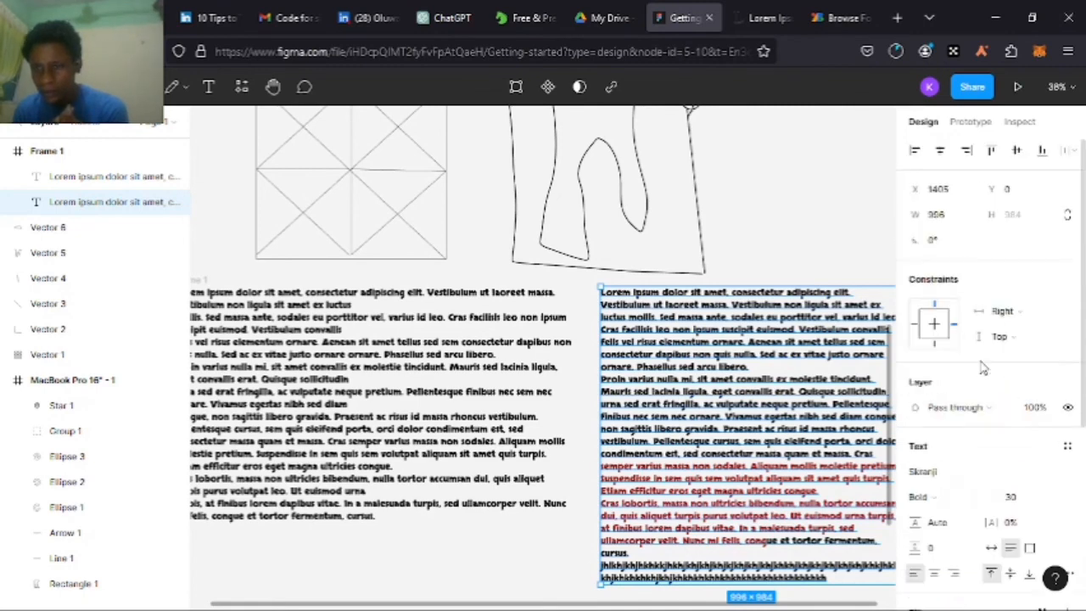
scroll(981, 367, down, 3)
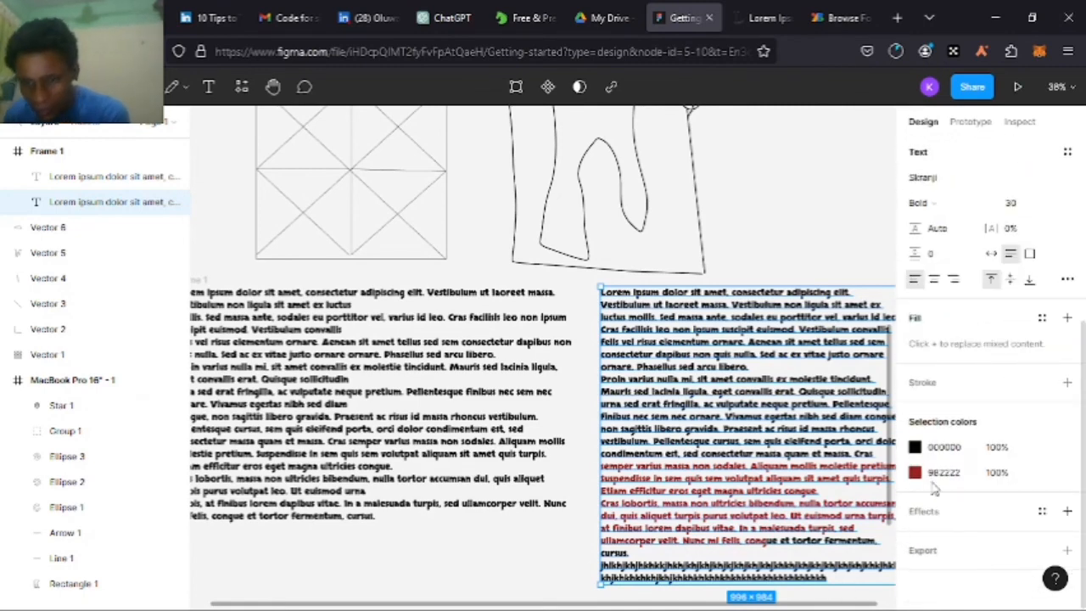
scroll(916, 458, up, 3)
scroll(916, 458, up, 2)
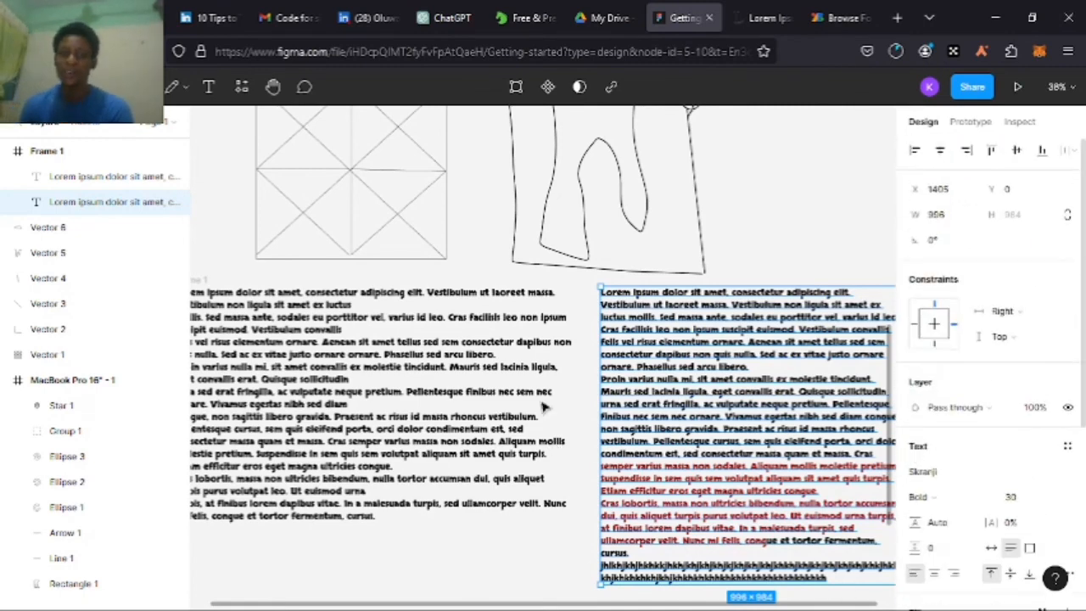
scroll(547, 415, up, 5)
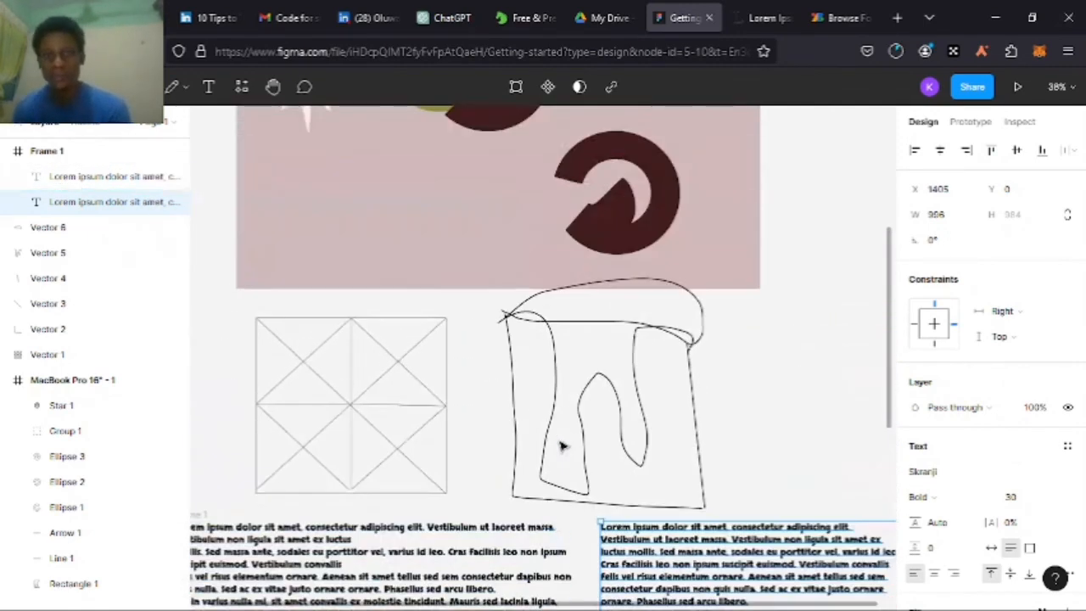
scroll(560, 445, up, 7)
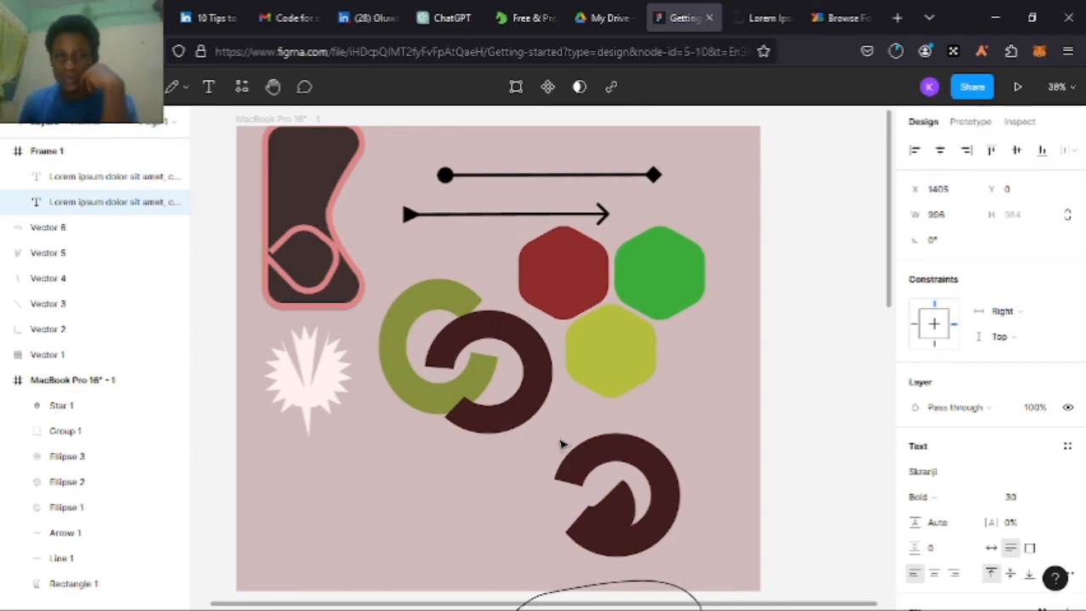
scroll(662, 322, down, 2)
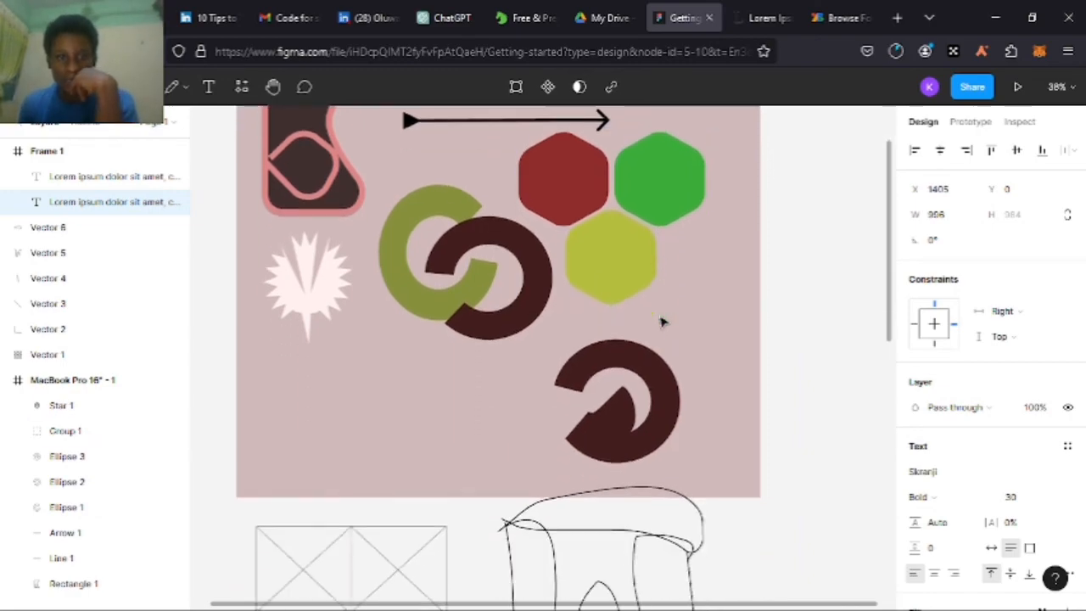
scroll(661, 322, down, 15)
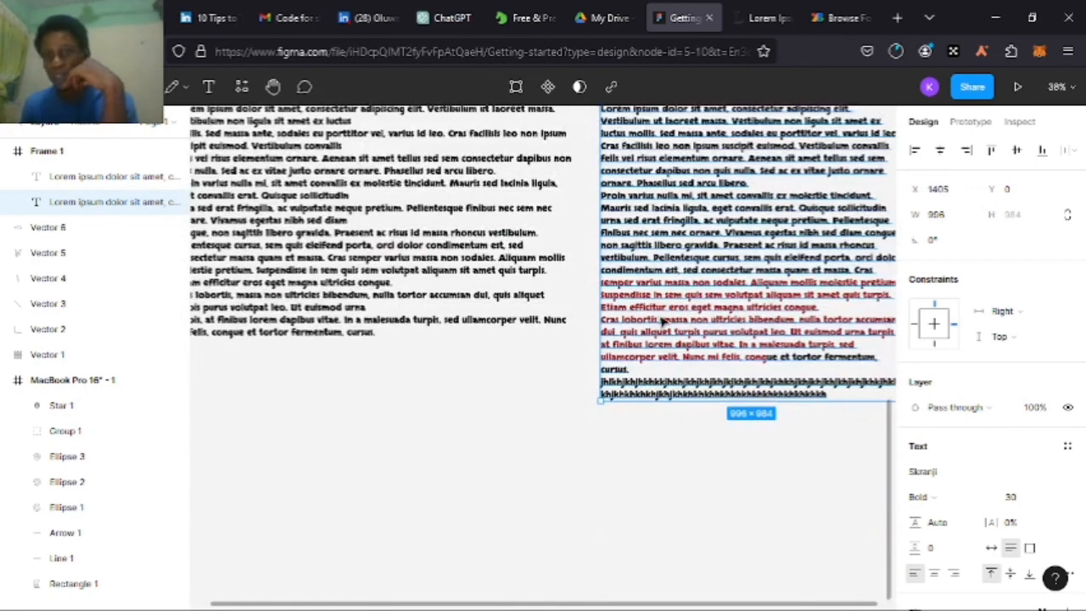
scroll(662, 320, up, 16)
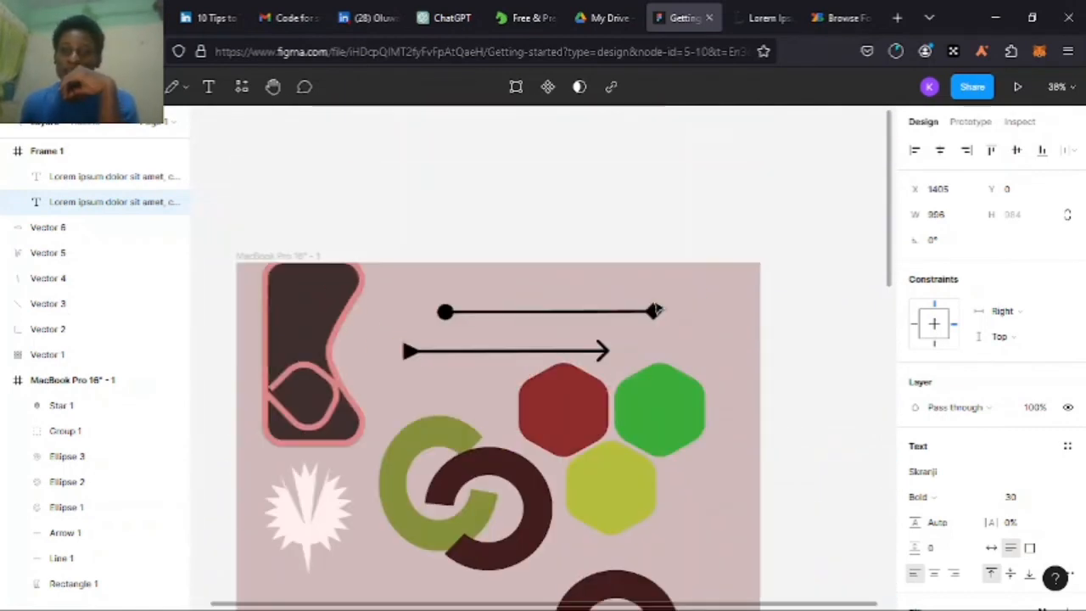
Move the group of three hexagons within the MacBook Pro frame to X 1055, Y 365
scroll(658, 310, down, 4)
scroll(658, 308, up, 1)
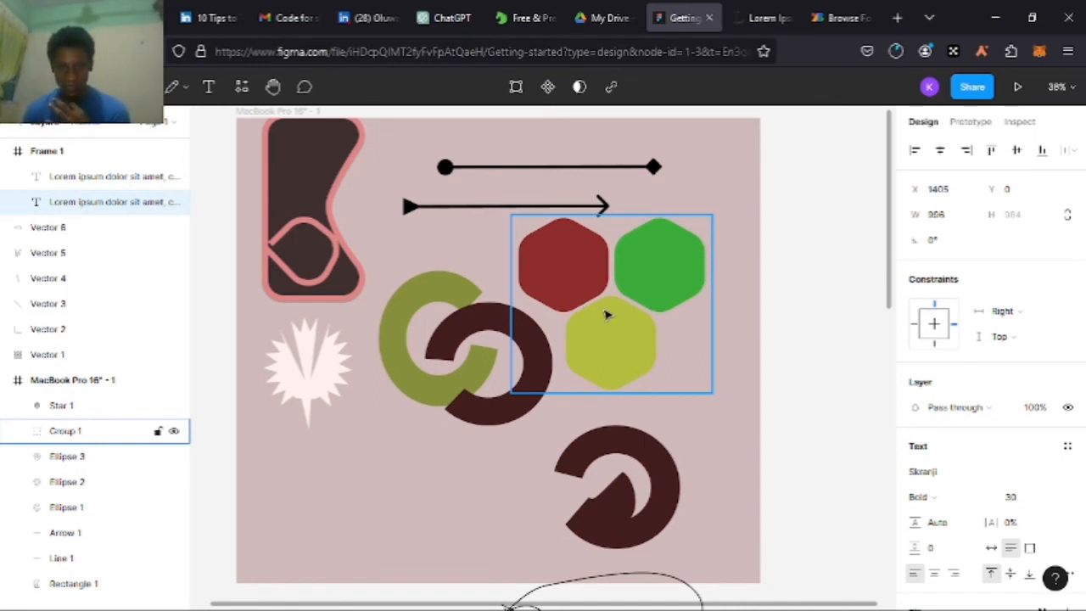
drag(622, 318, 634, 311)
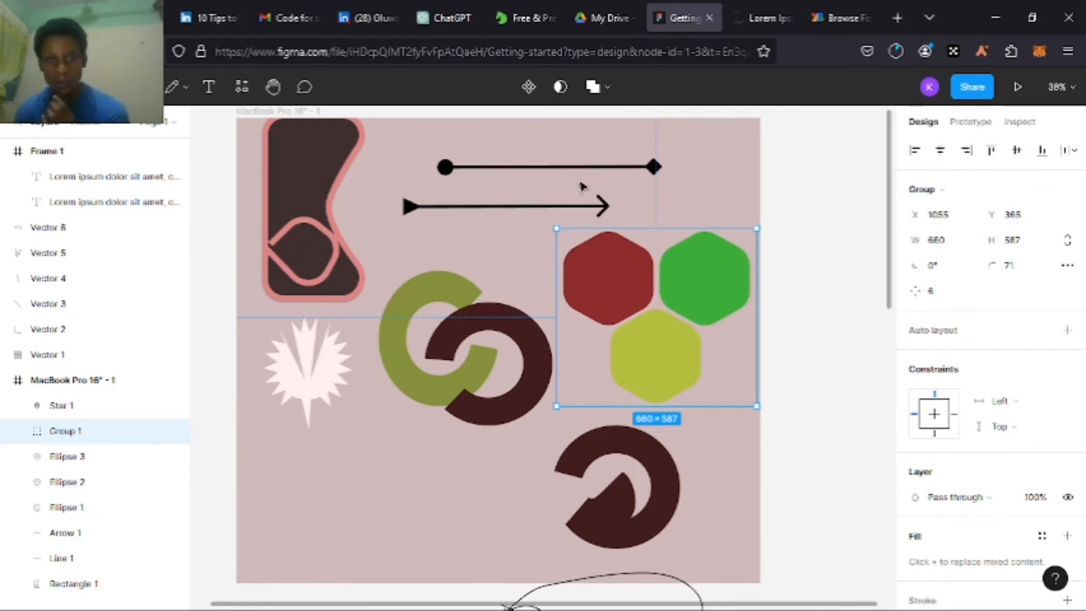
Shift the dark pink-outlined shape slightly left and down, and move the star below it to X 123.47, Y 813
scroll(581, 184, up, 1)
click(307, 187)
drag(307, 187, 298, 204)
drag(313, 392, 314, 441)
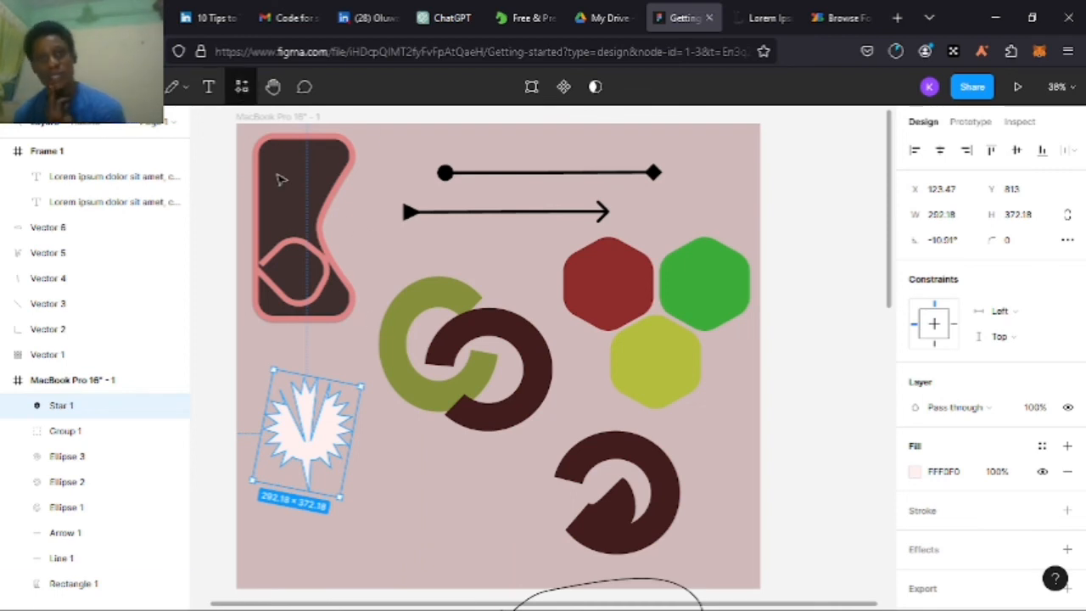
Search the plugin resources and then the widgets for "lorem", and leave the resources with the Hand tool
click(240, 87)
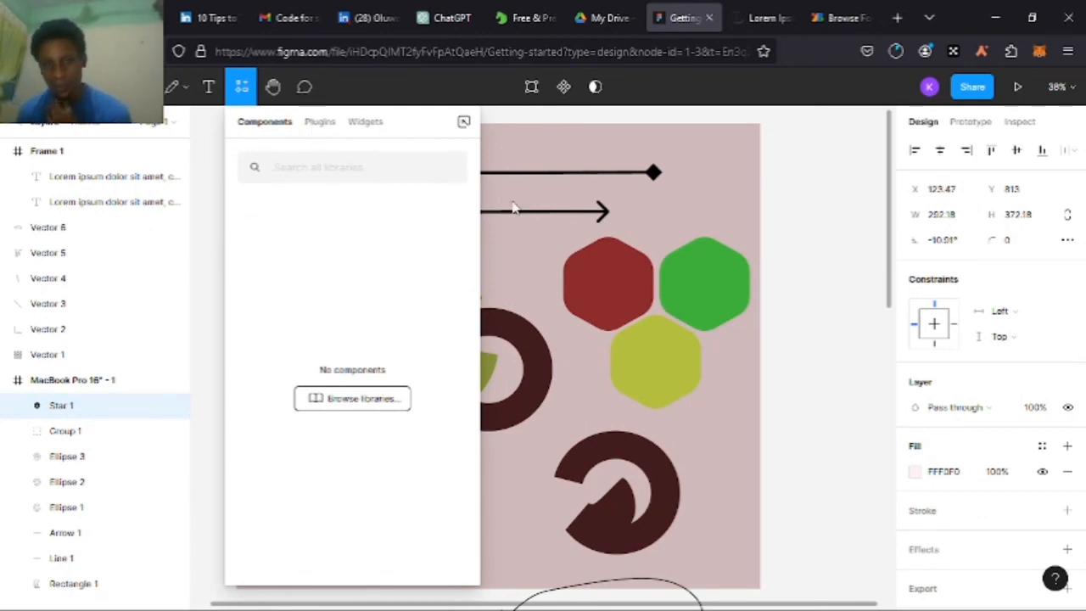
click(327, 124)
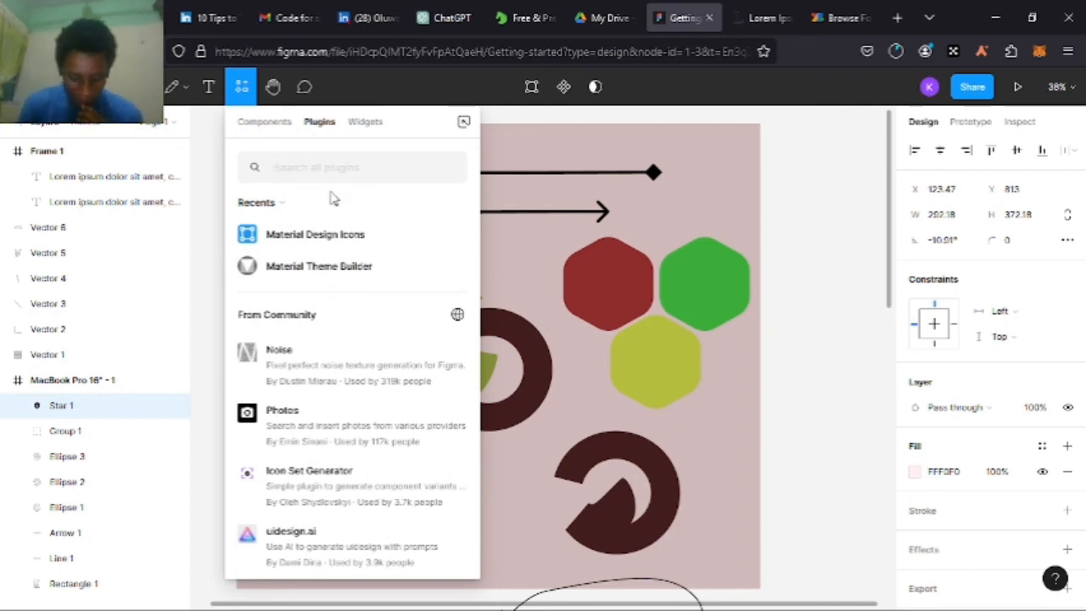
text(loremn)
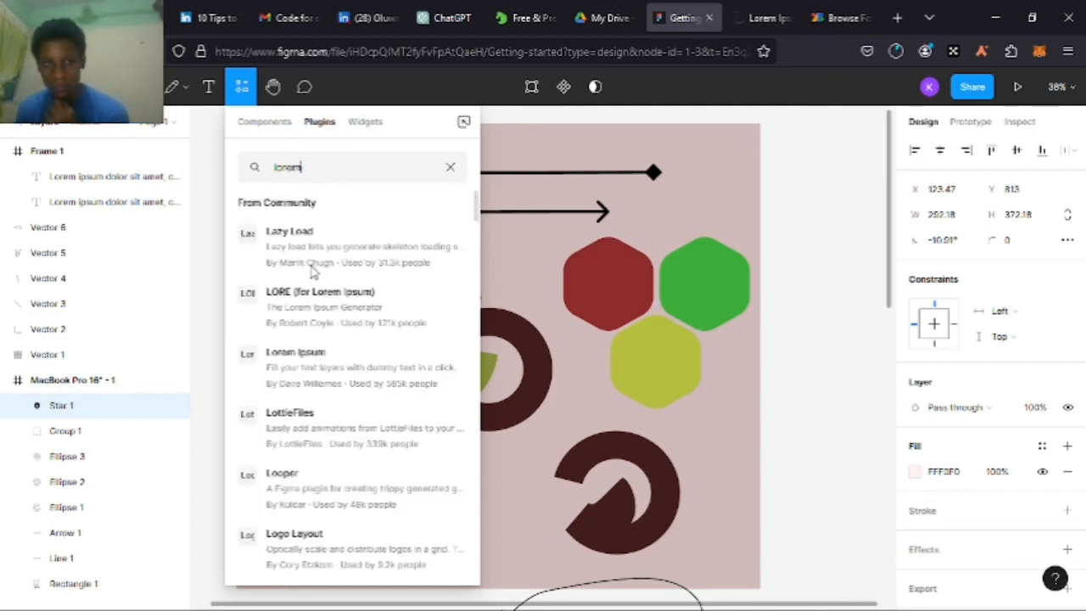
key(BackSpace)
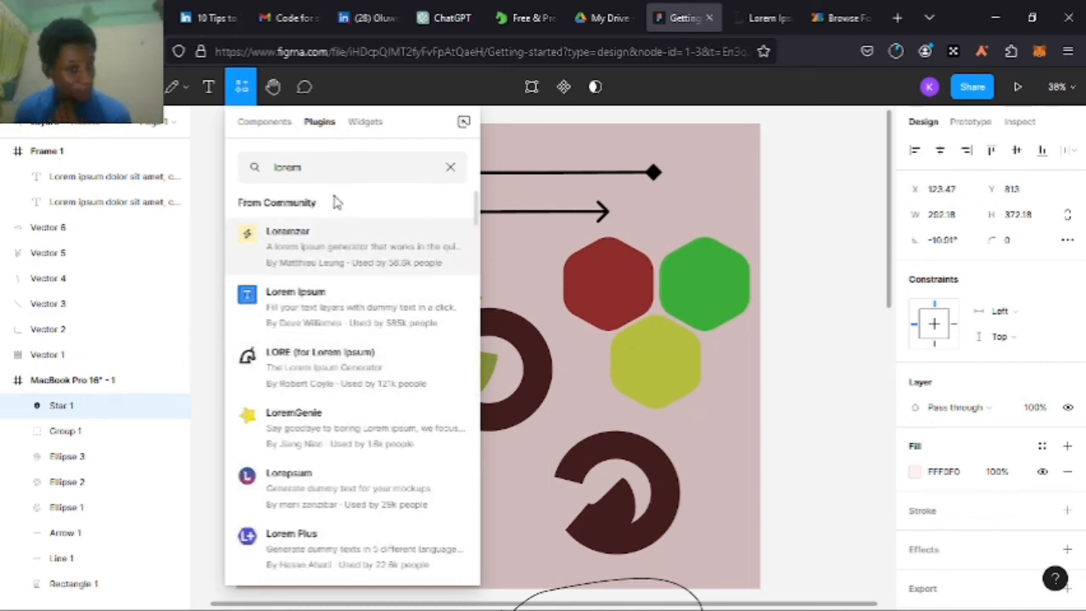
click(376, 127)
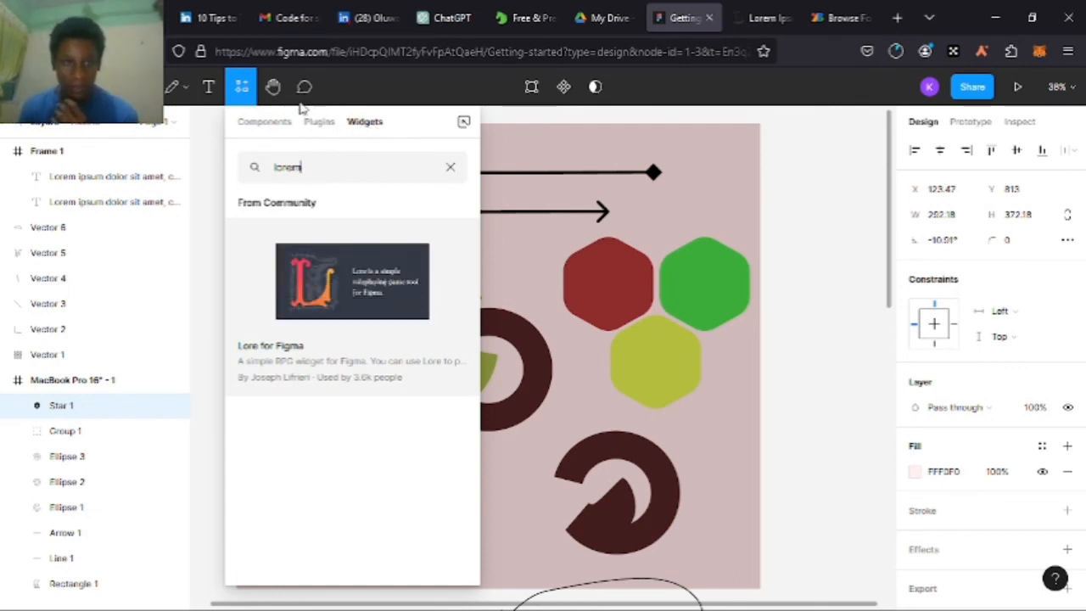
click(274, 90)
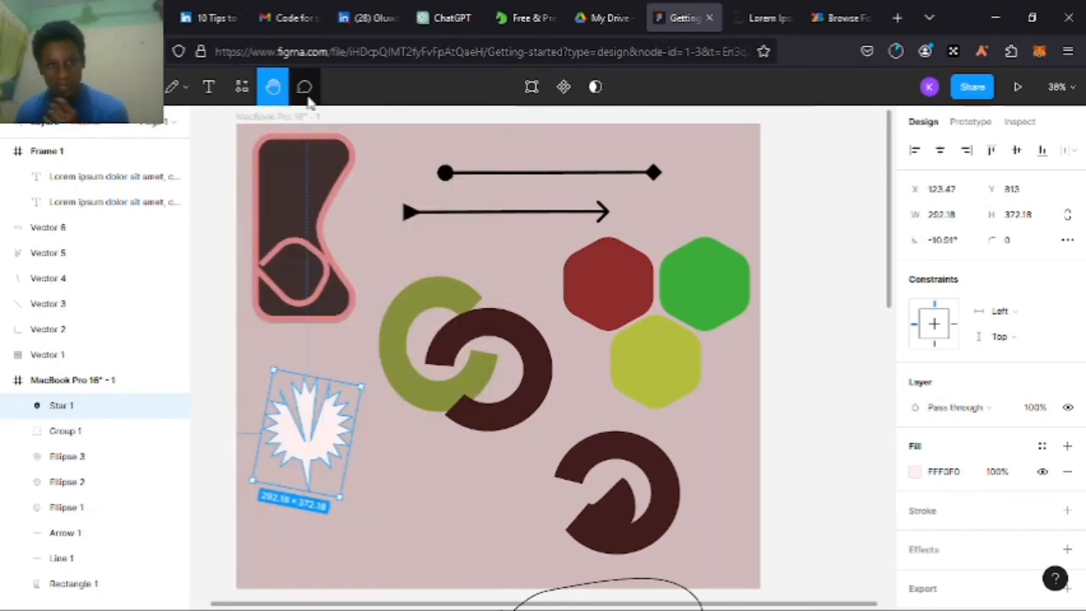
Mark out a comment region just outside the right edge of the MacBook Pro frame and enter "jklkljlghyjjk" as its text
key(c)
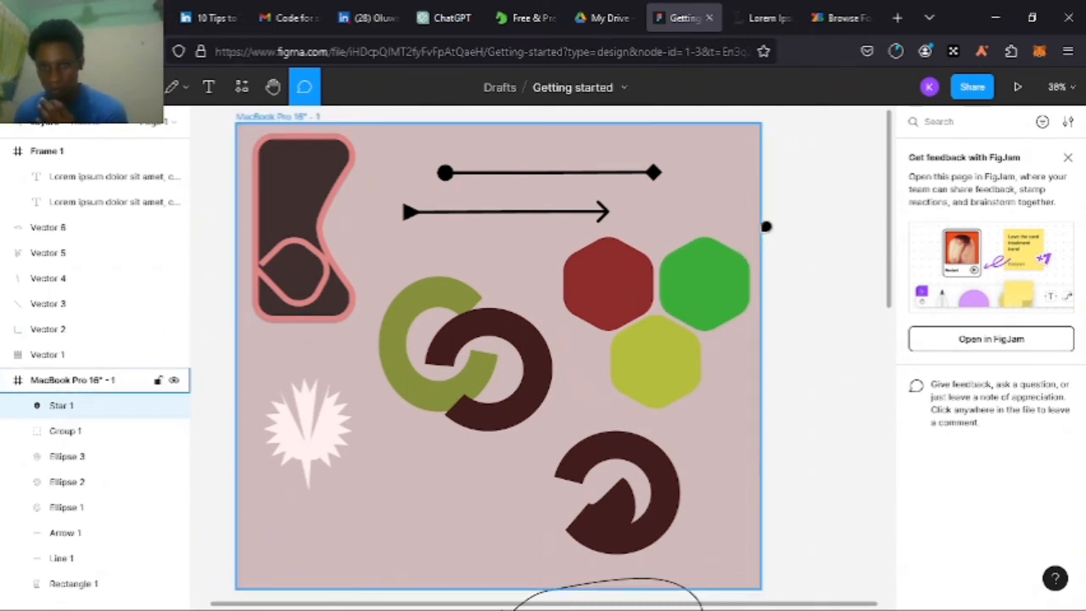
drag(766, 226, 851, 287)
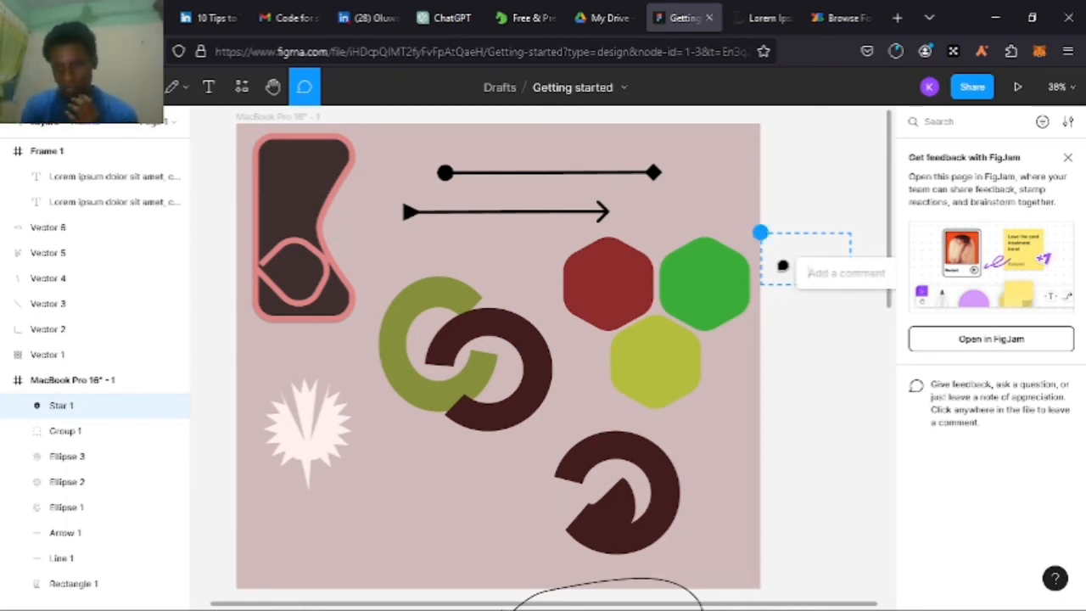
text(jkldjlghyjjk)
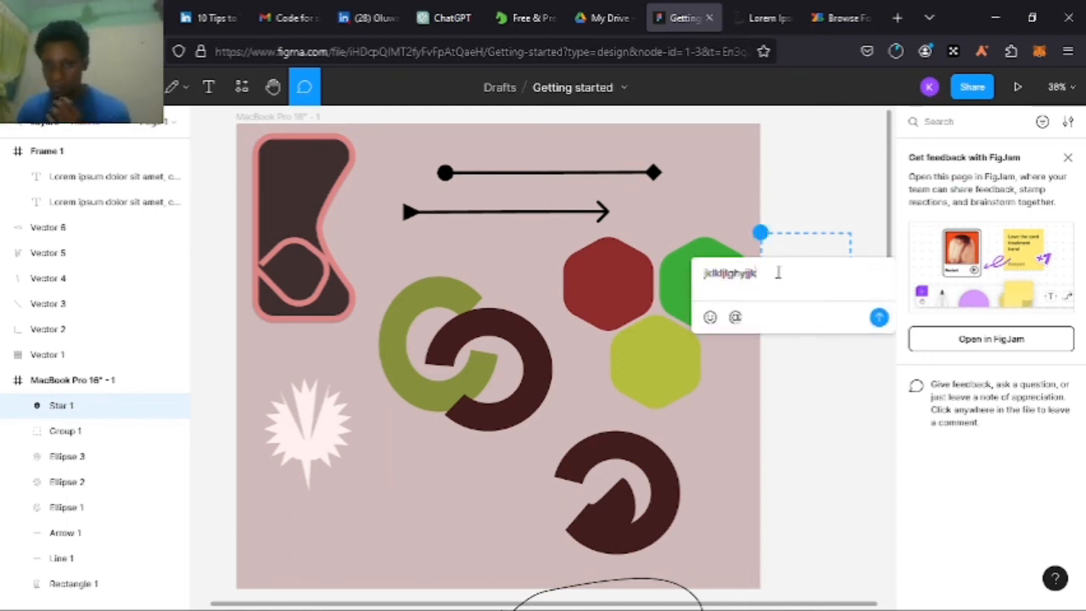
key(ctrl+a)
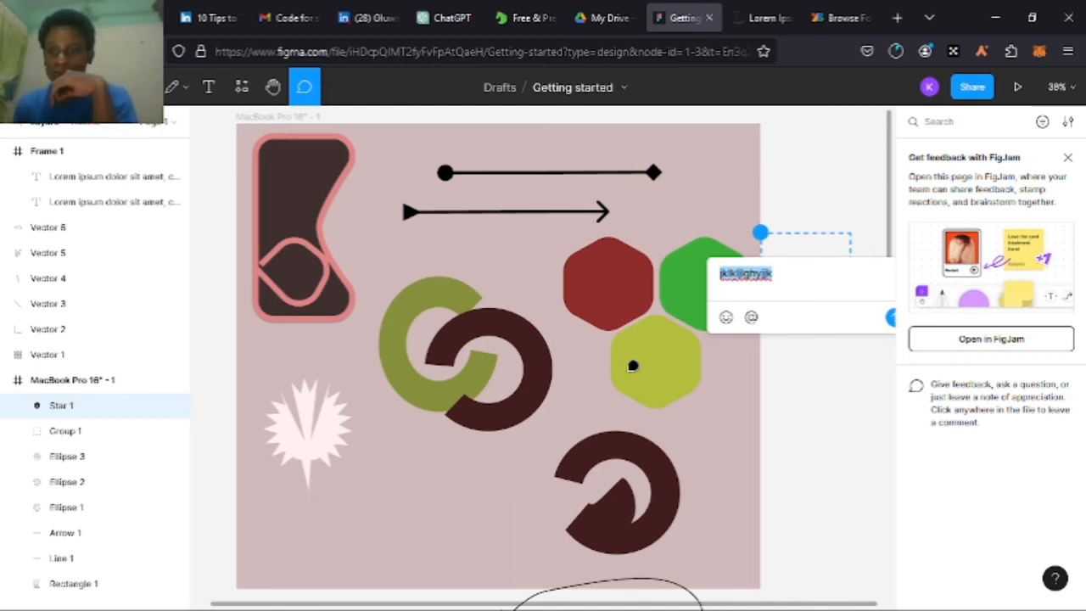
Copy the file's share link from the sharing options and close them
click(972, 94)
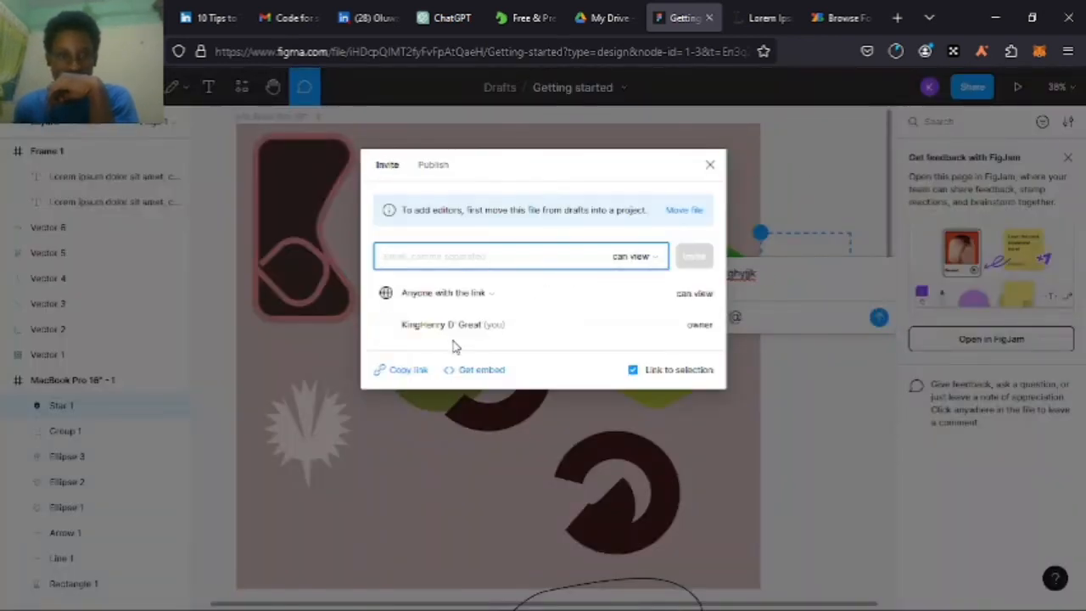
click(406, 375)
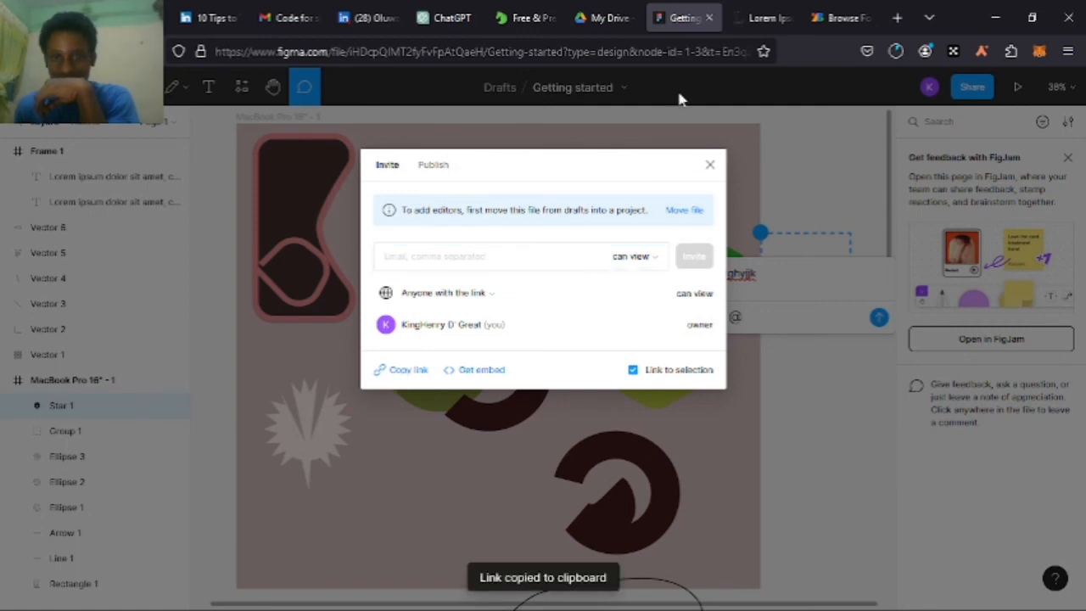
click(709, 164)
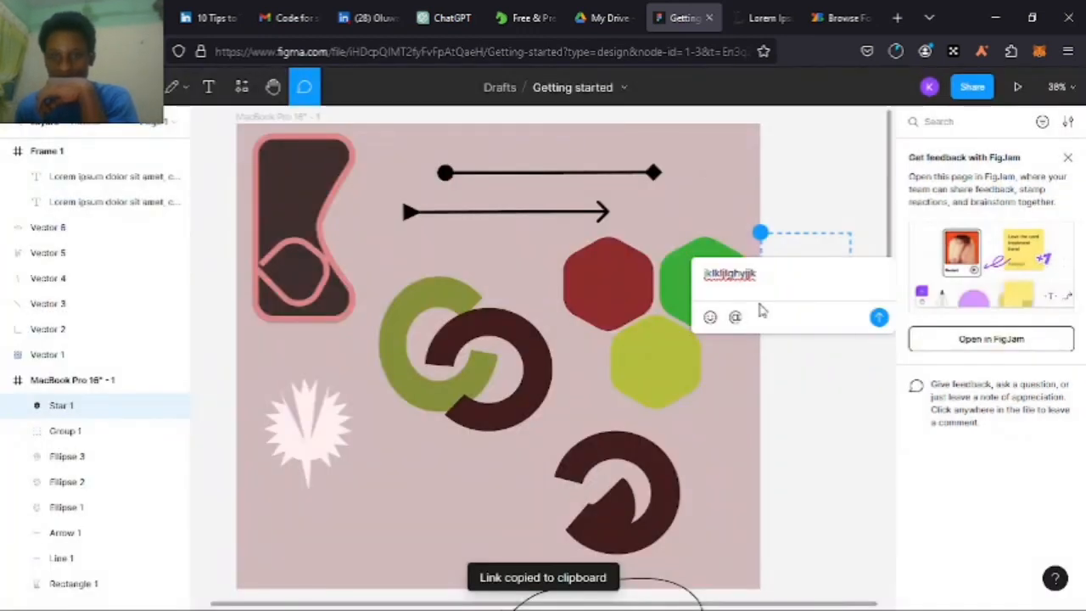
Turn the whole draft comment text into a hyperlink using the copied share link
key(ctrl+a)
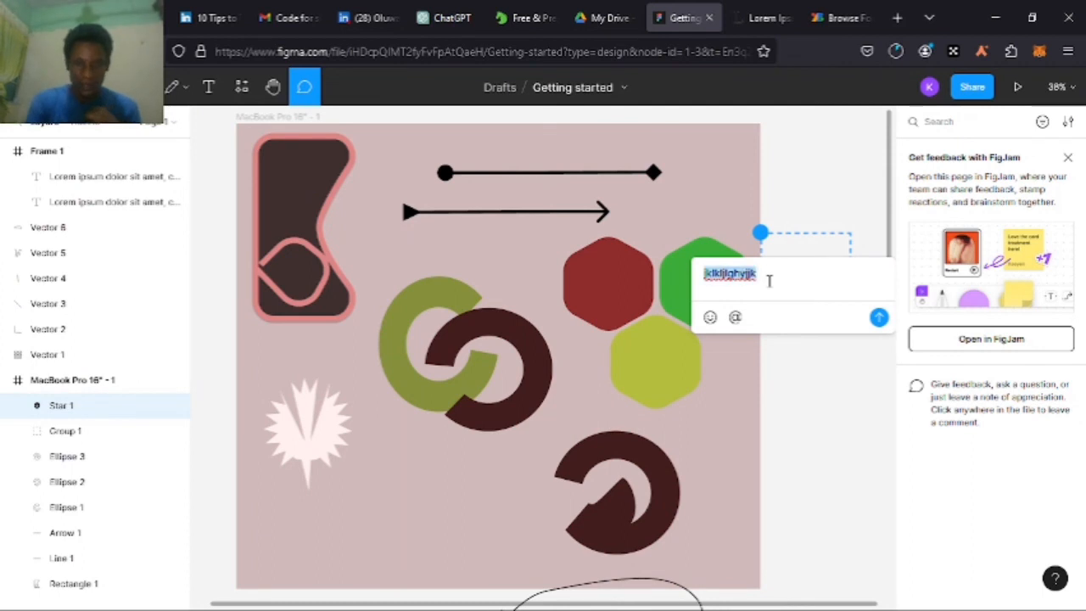
key(ctrl+v)
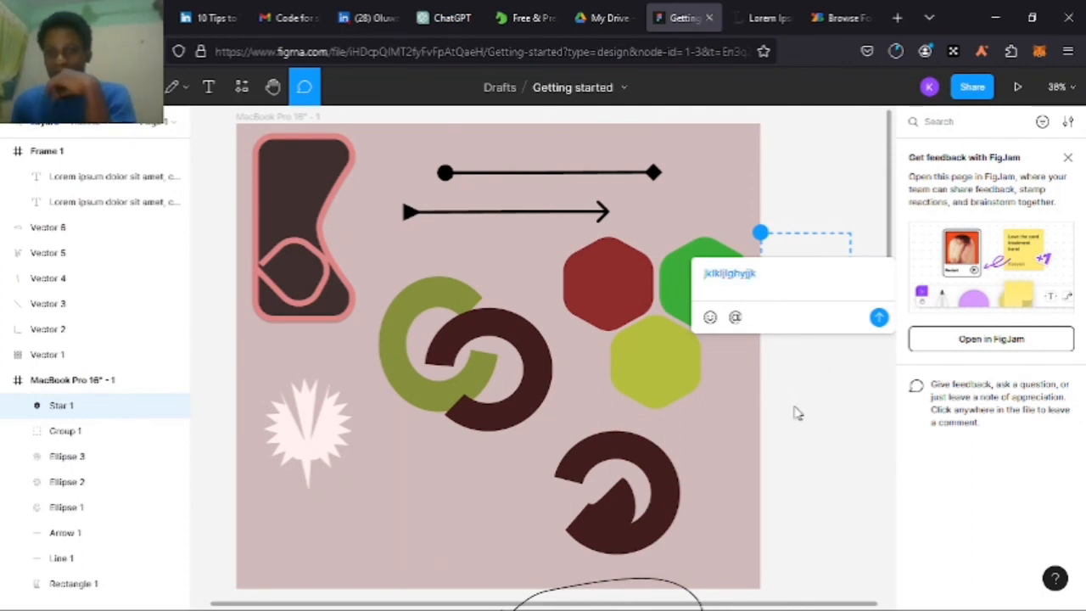
key(ctrl+a)
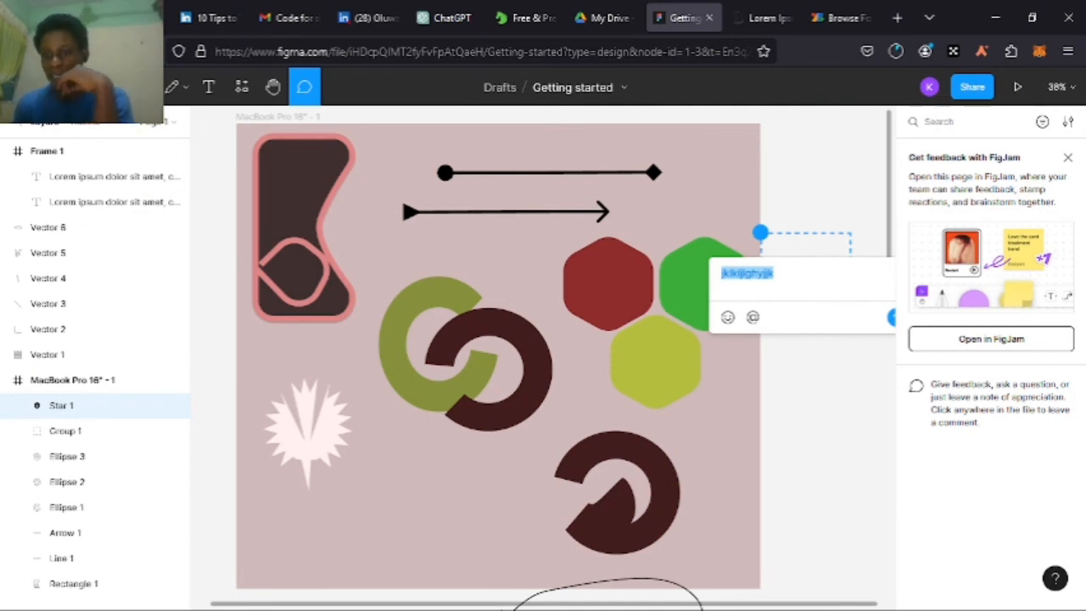